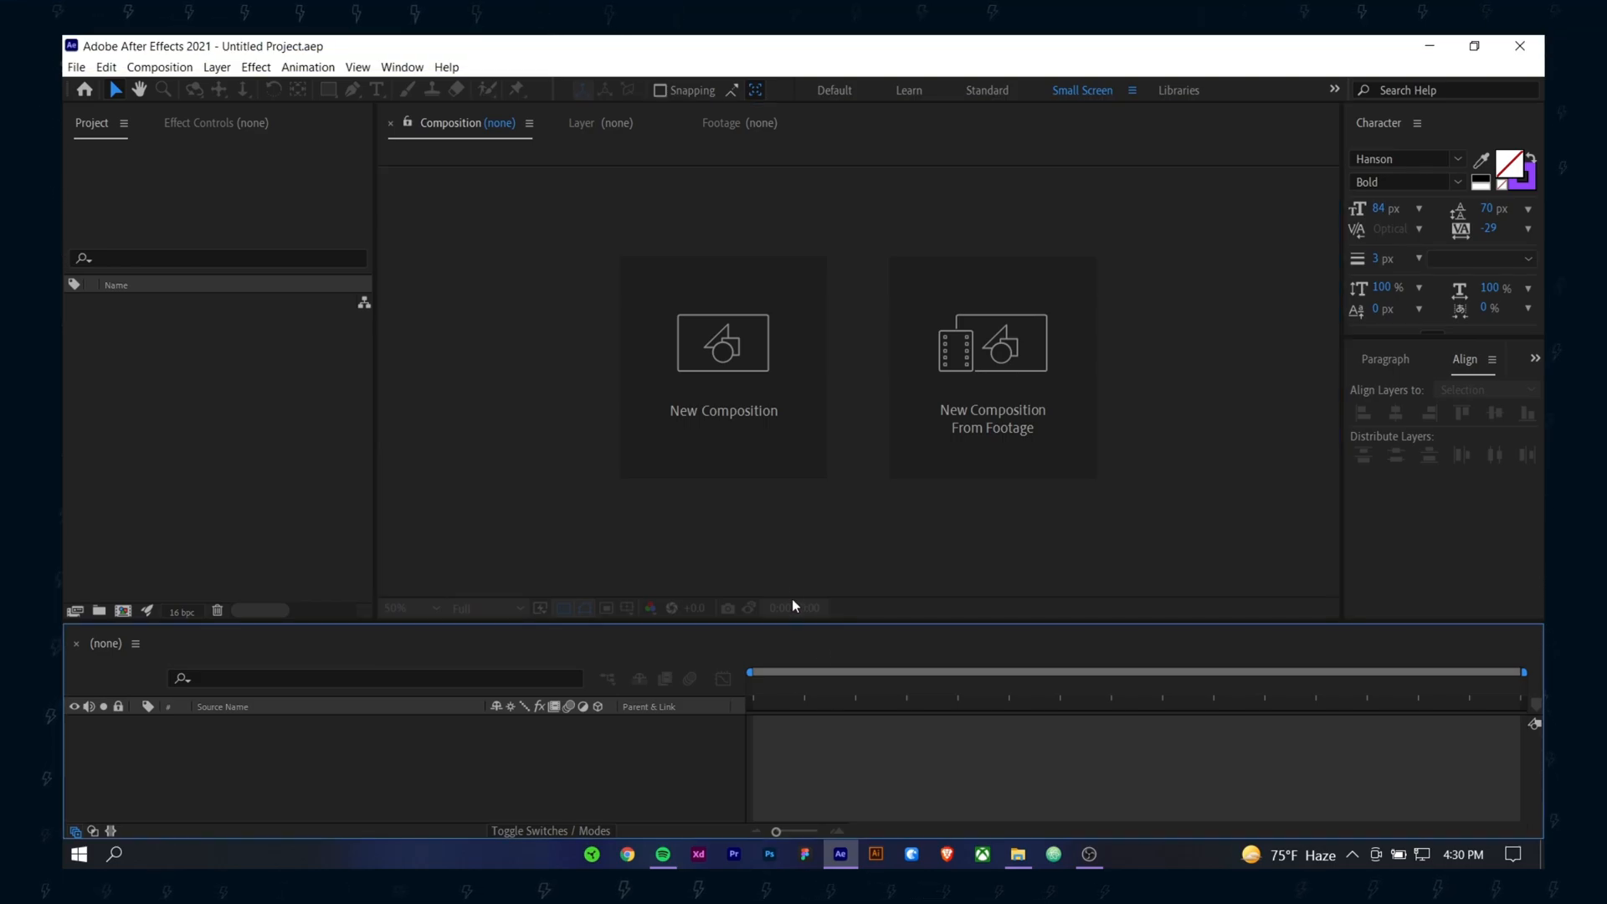
Step: Create a 512 × 512 px composition named Main Comp at 30 fps with a duration of 0:00:06:10
click(751, 425)
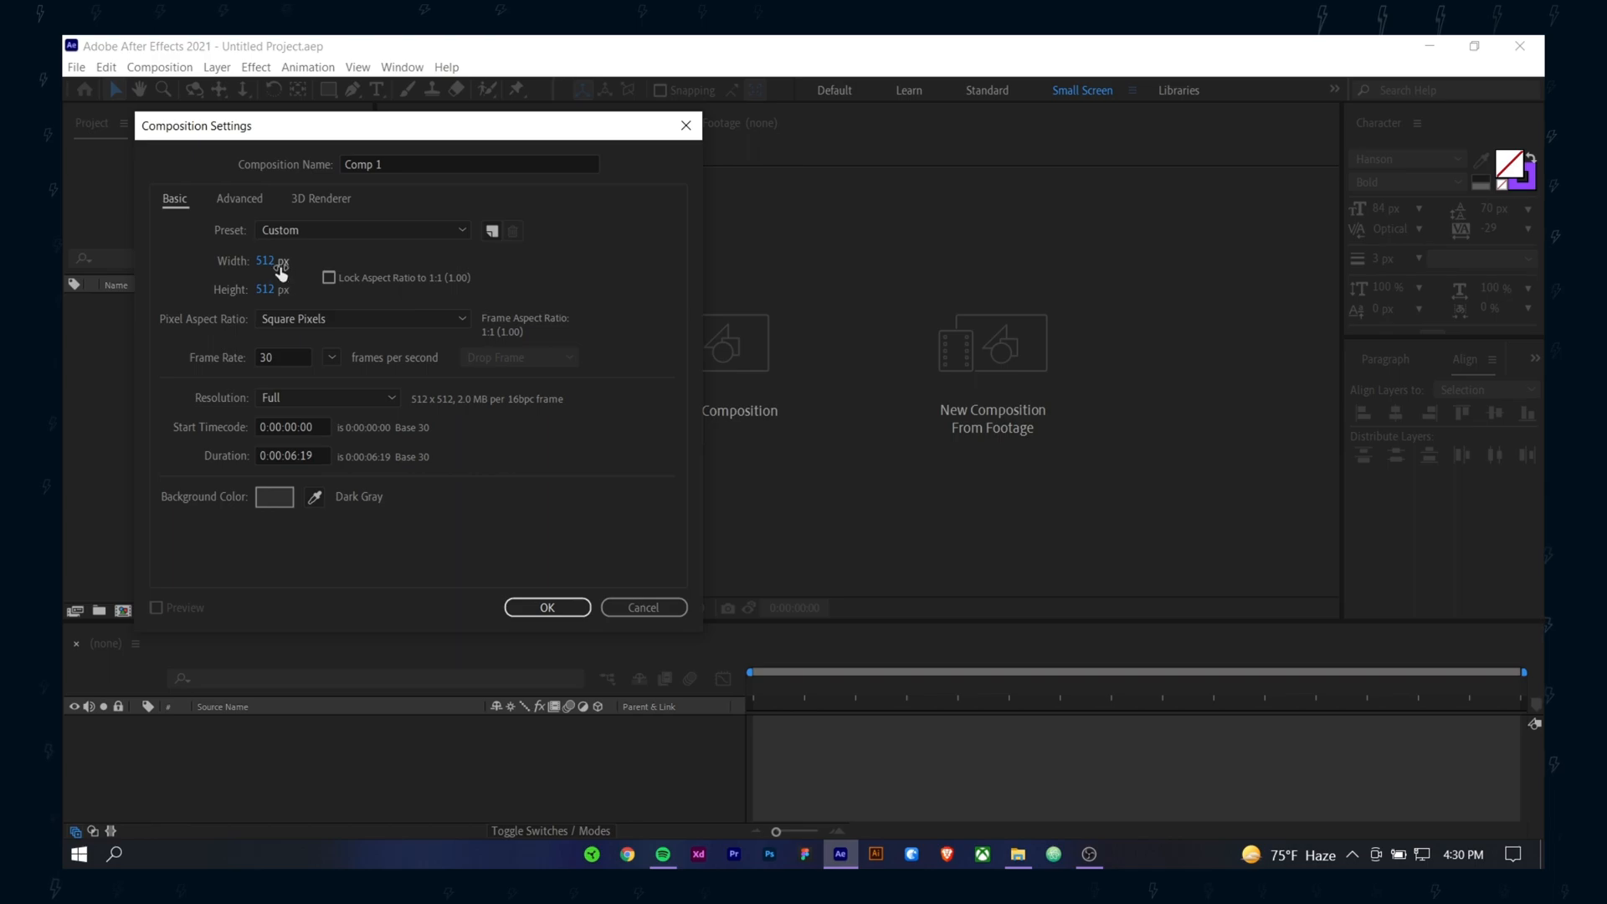
click(477, 165)
text(Main Co)
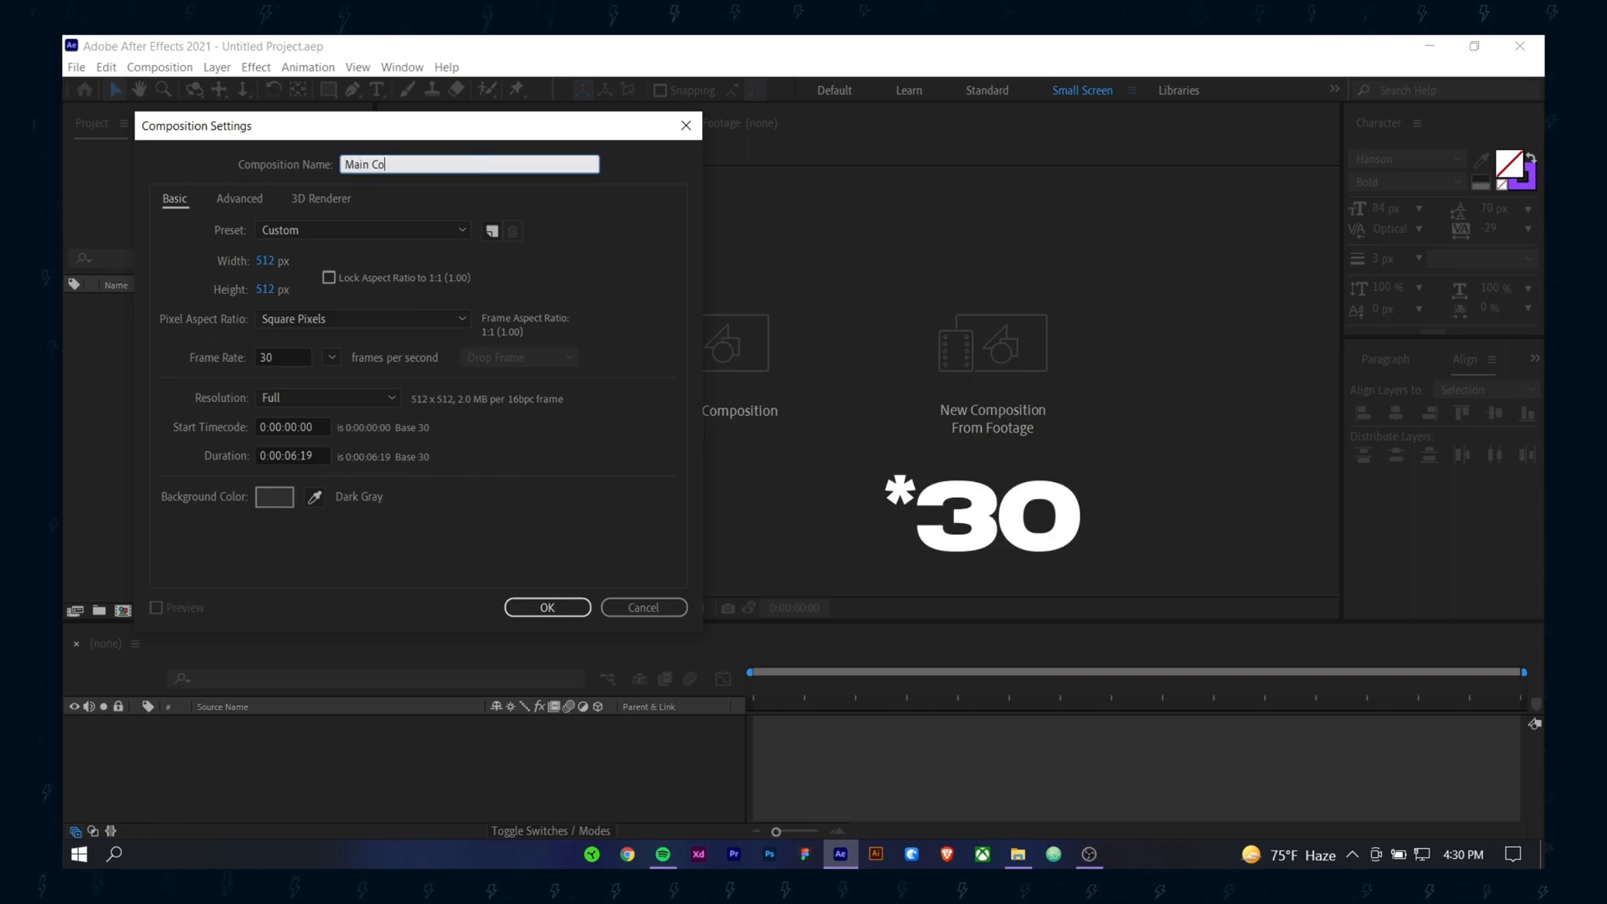
text(mp)
click(246, 252)
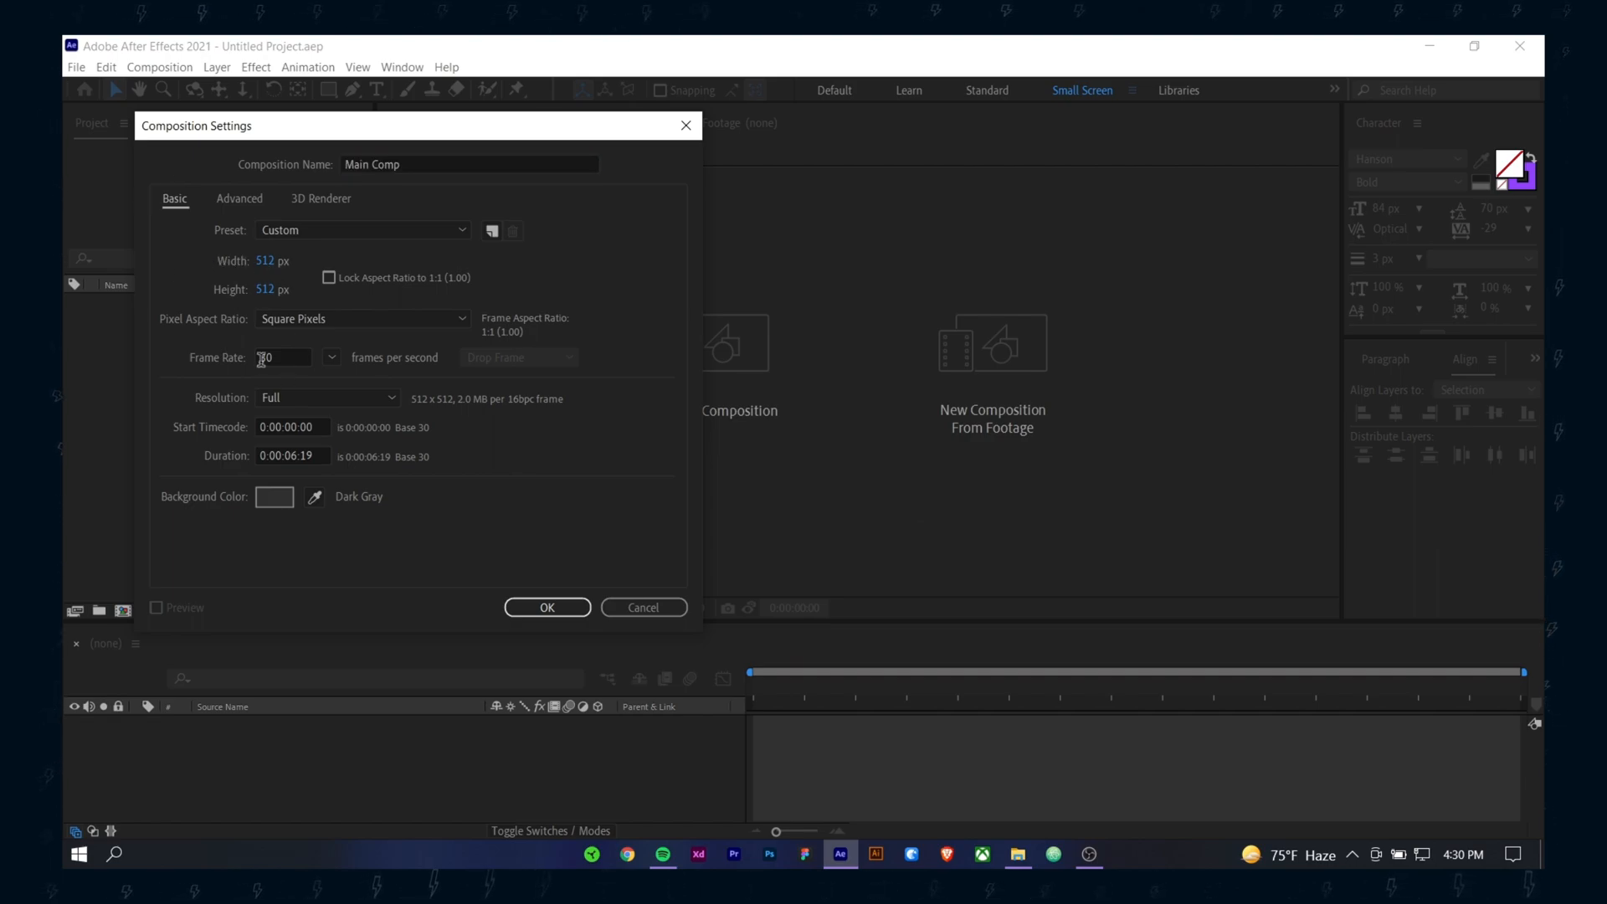
click(290, 456)
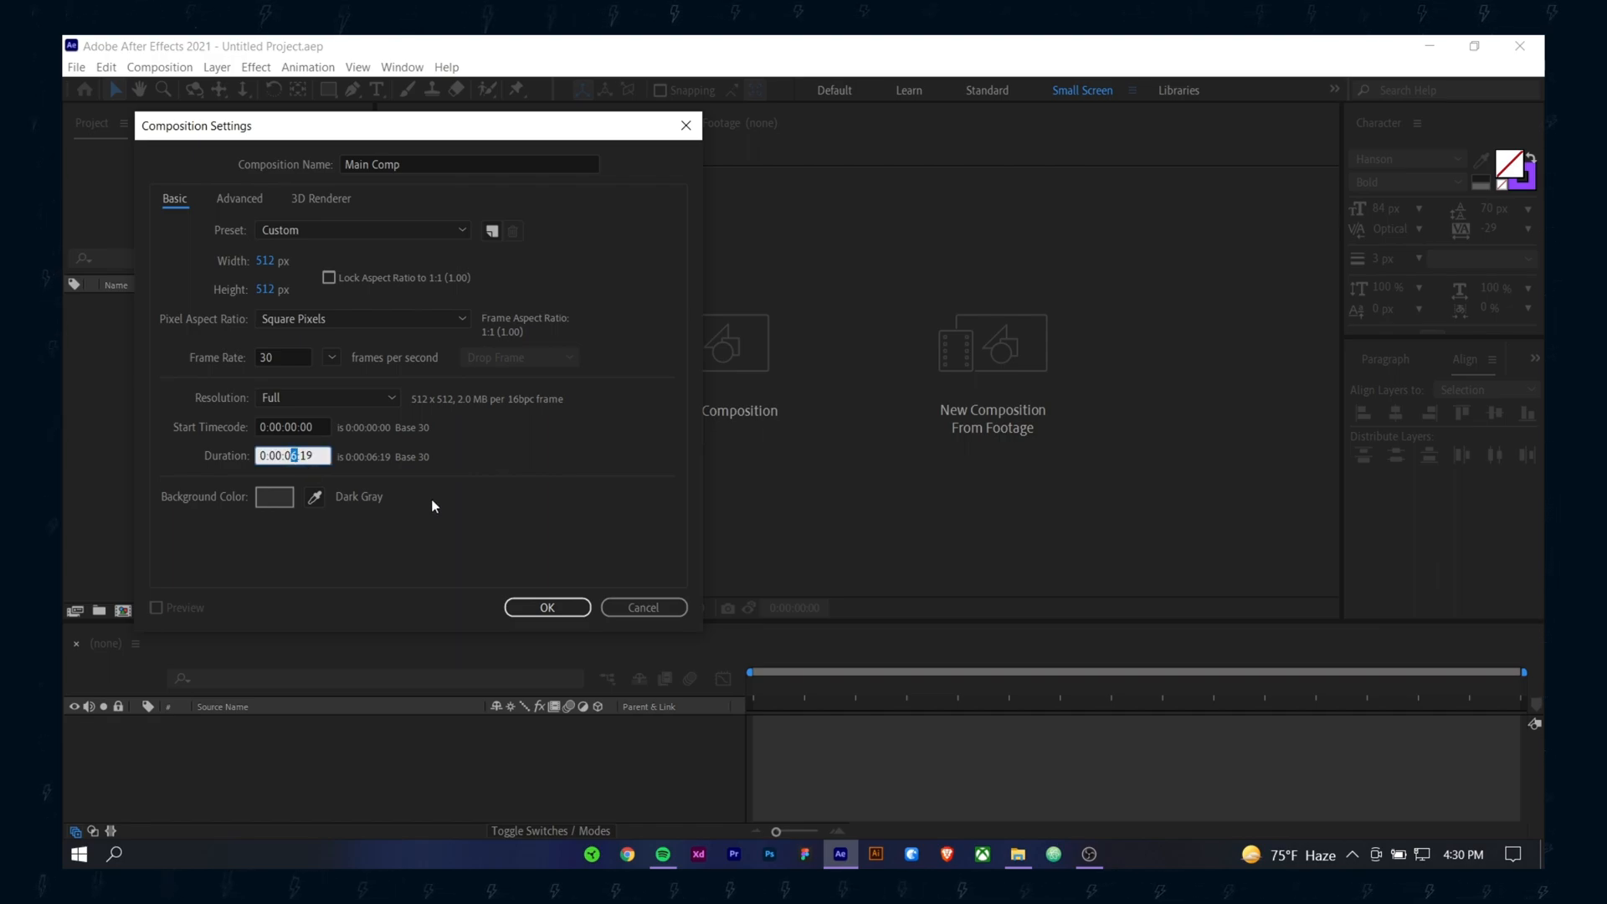
text(0)
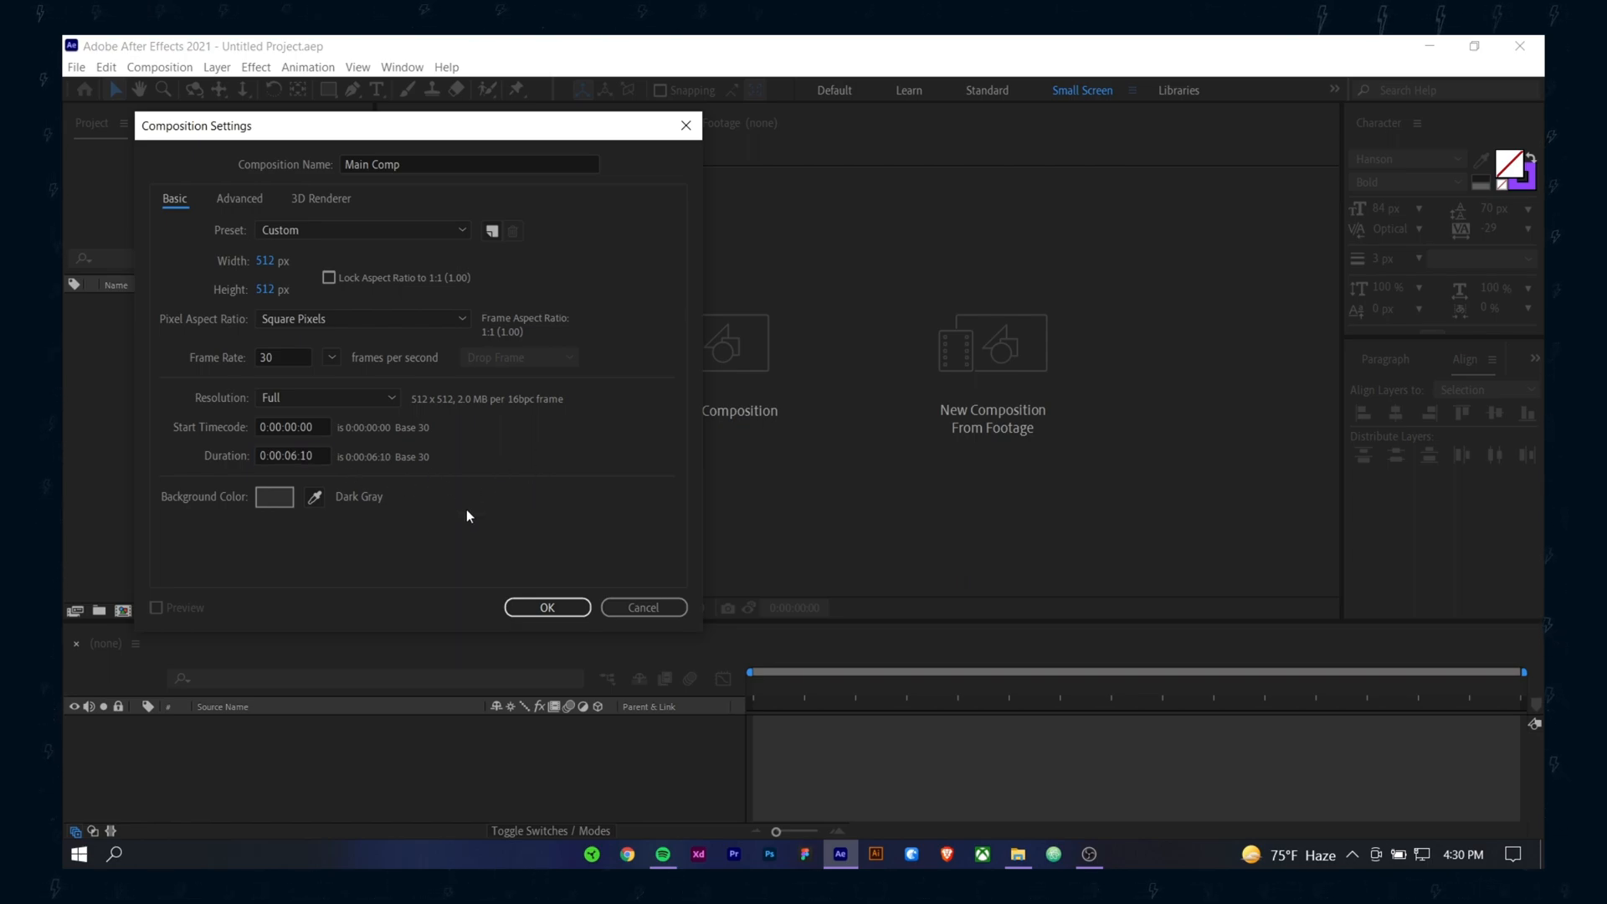
click(549, 607)
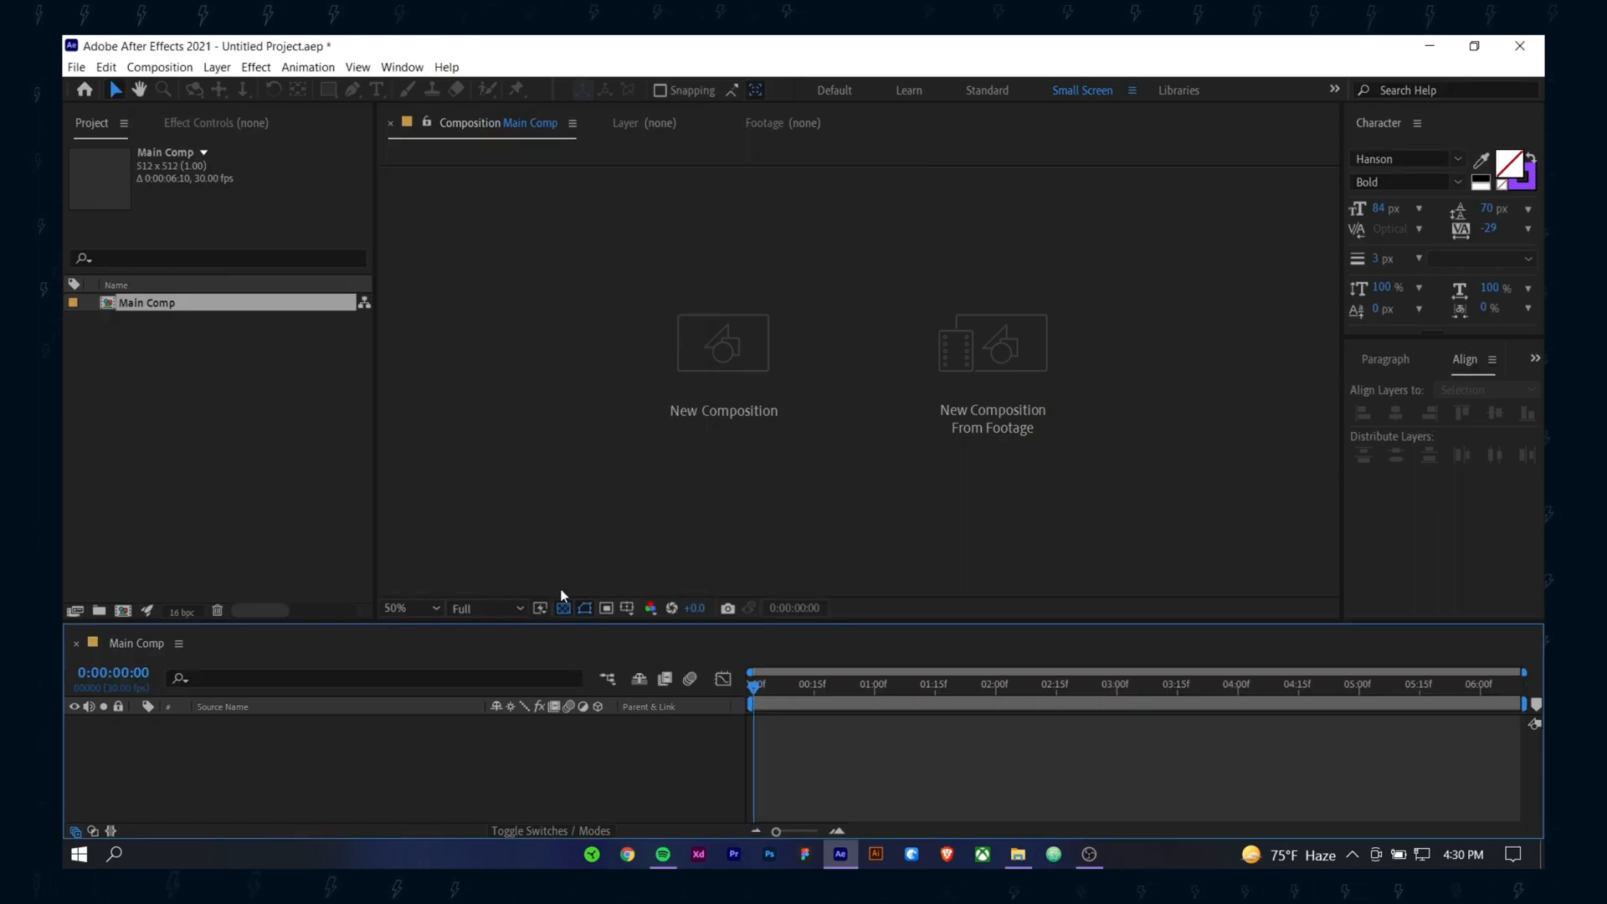
key(period)
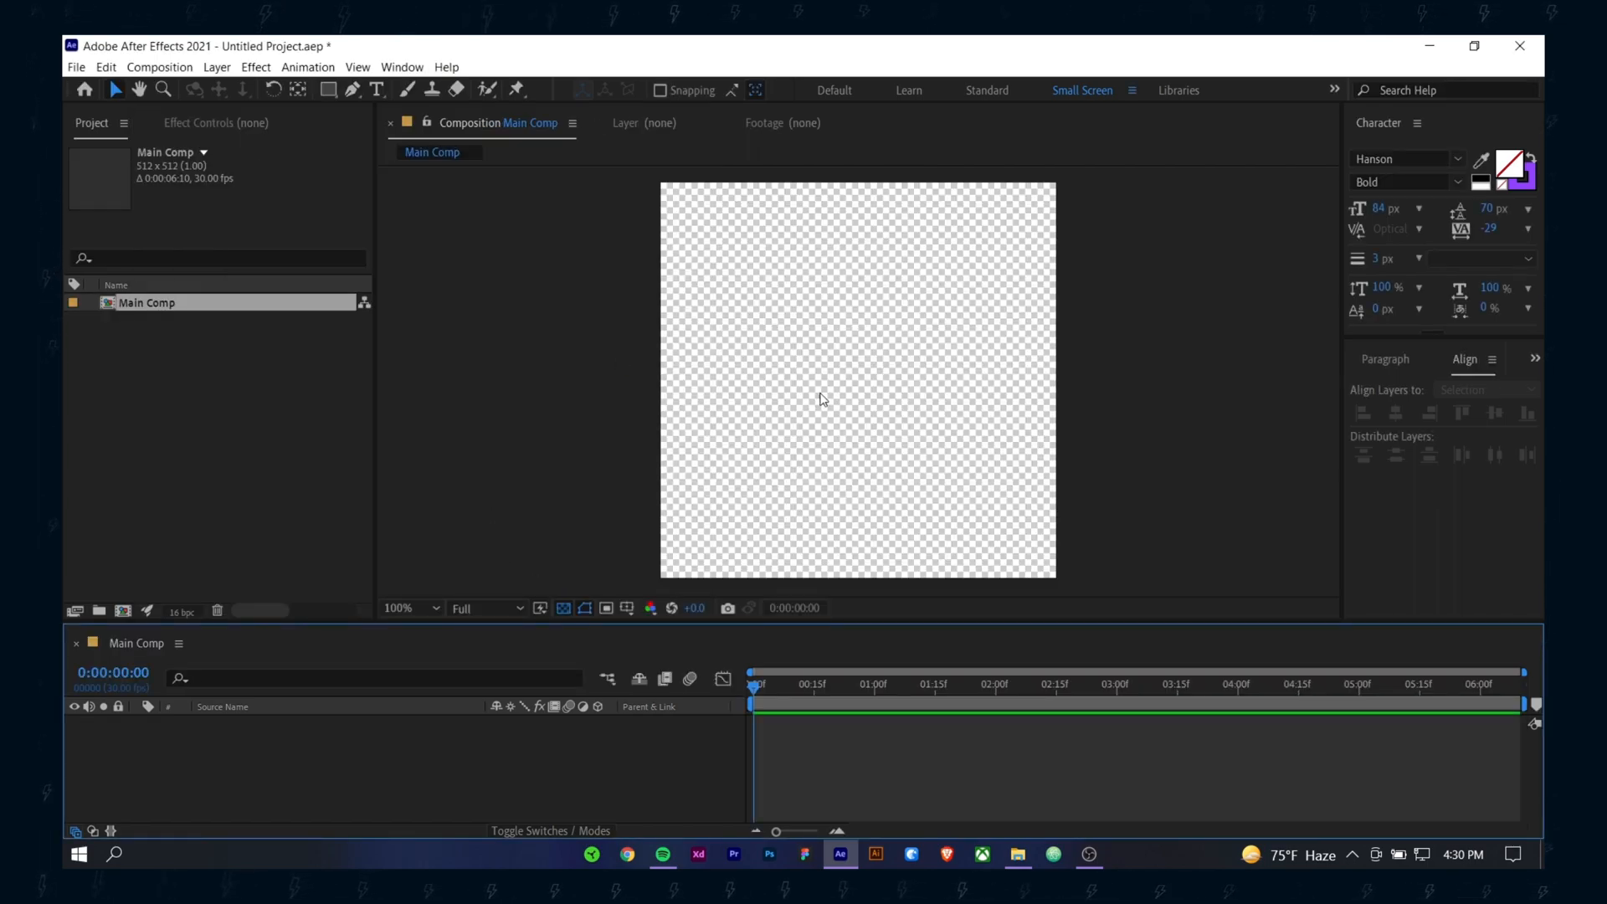
Step: Create a second composition named Refrence with the default composition settings
click(248, 378)
right_click(196, 354)
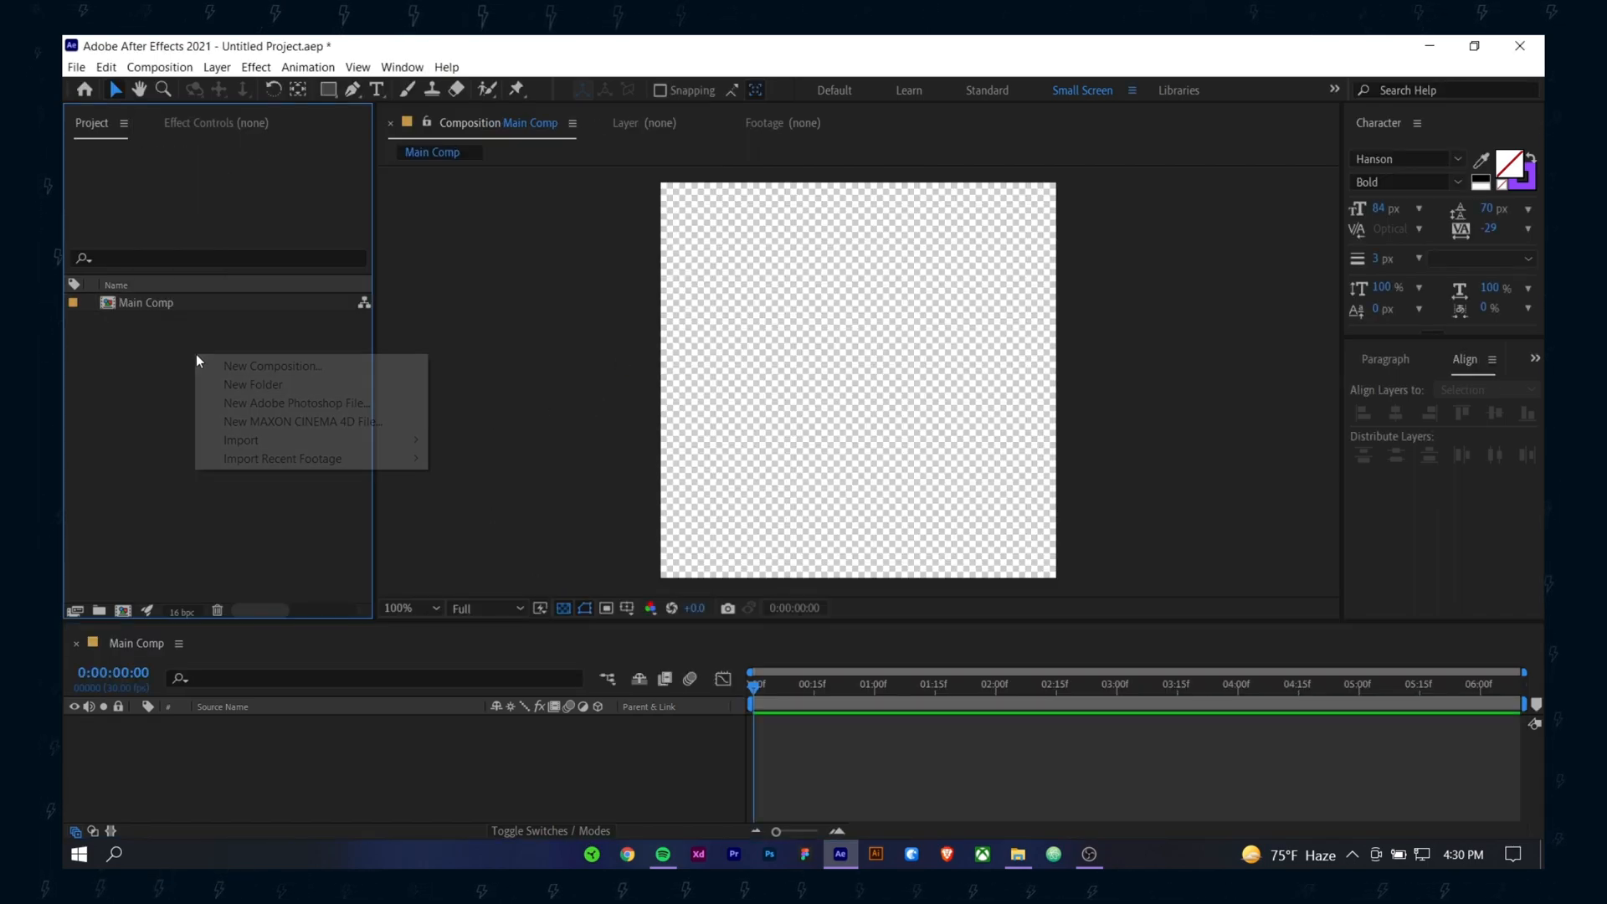
click(252, 369)
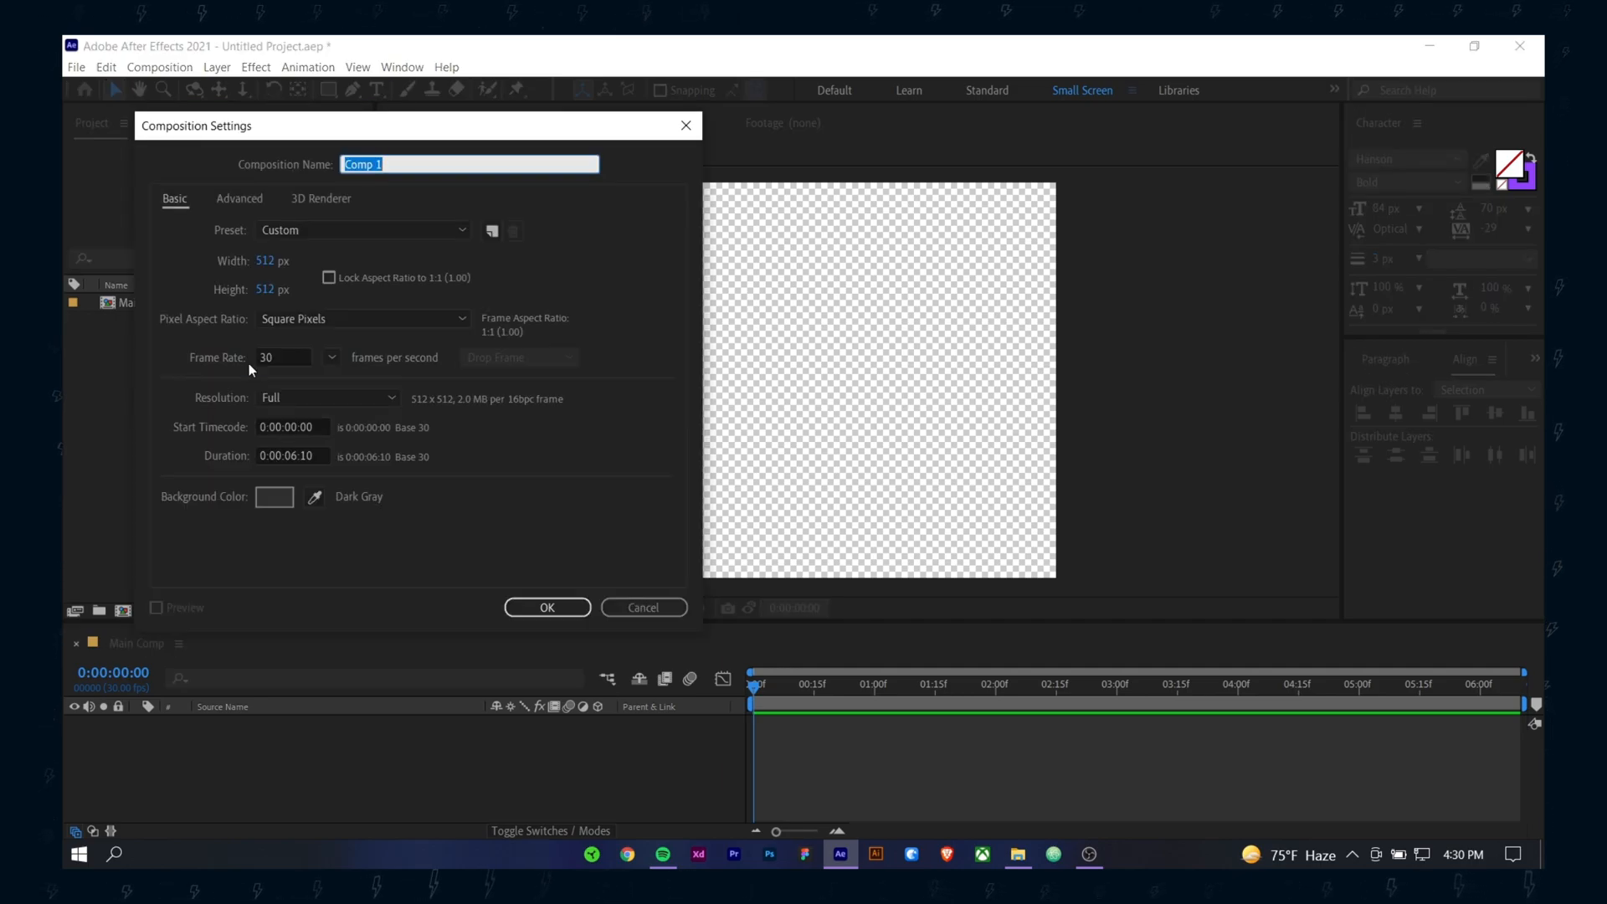
text(Reference)
key(Return)
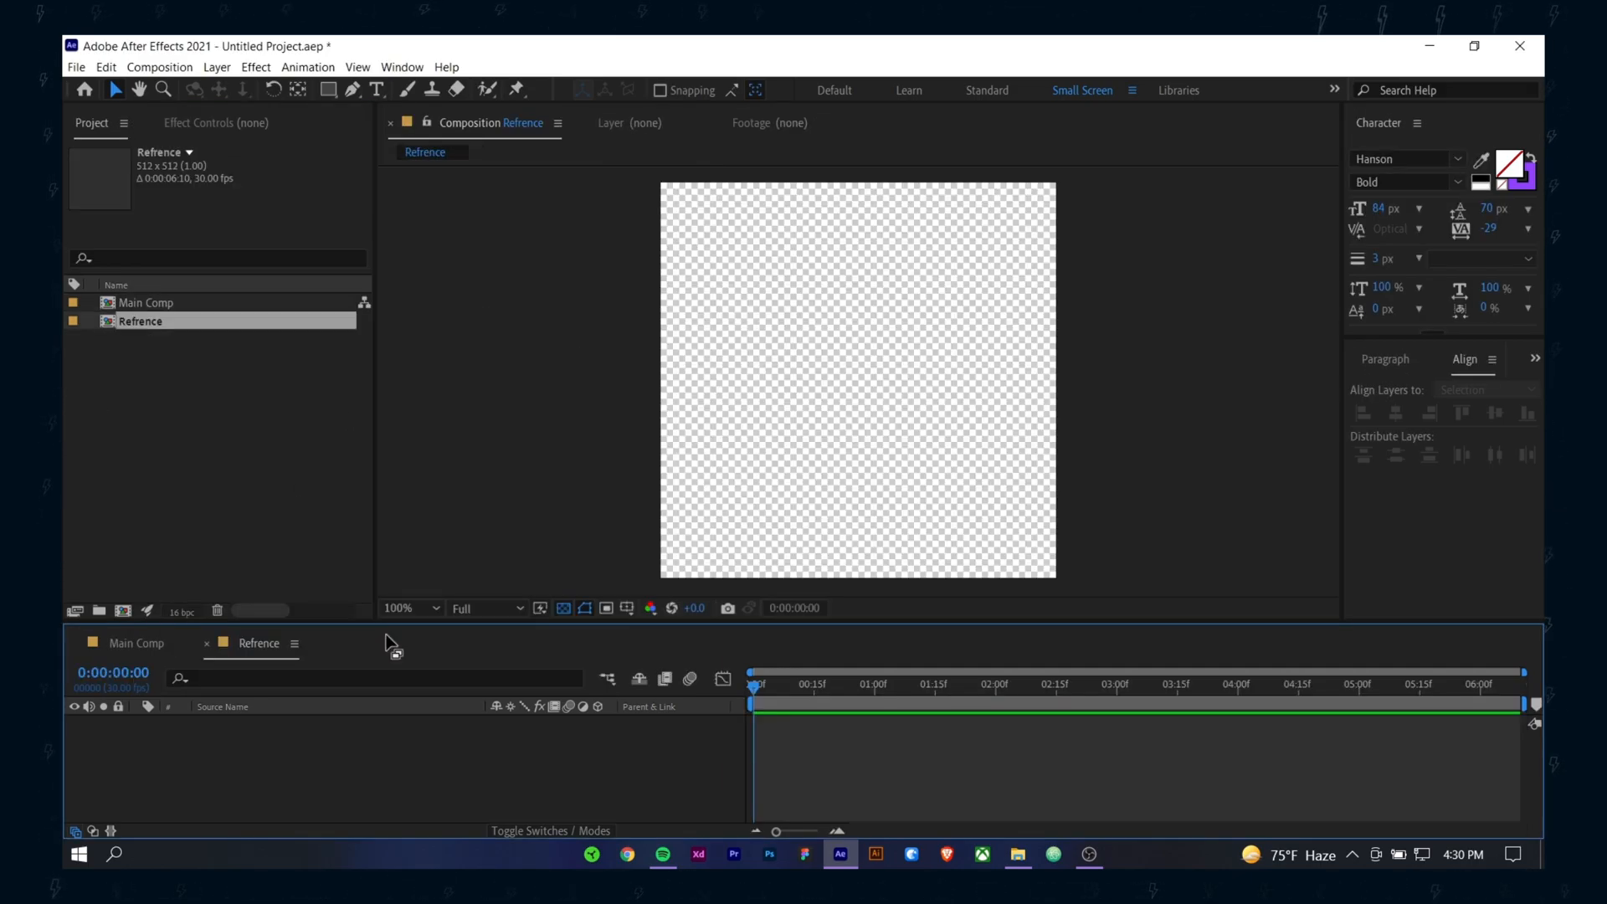
Step: Import EM Discord Final.gif and place it as a layer in the Refrence composition
key(ctrl+i)
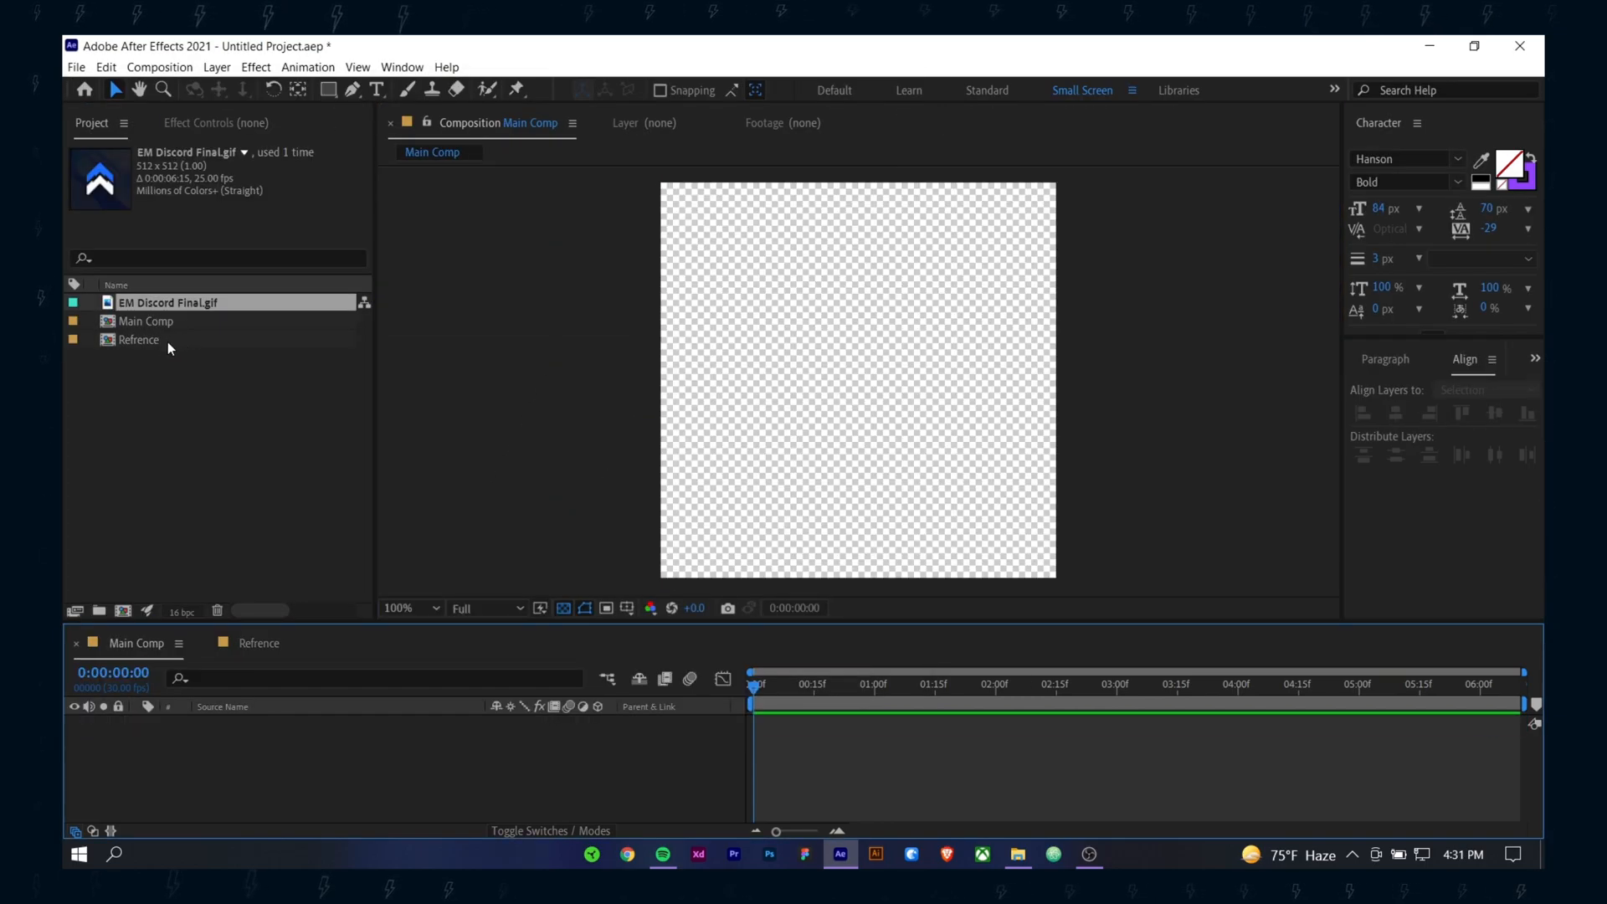
click(259, 643)
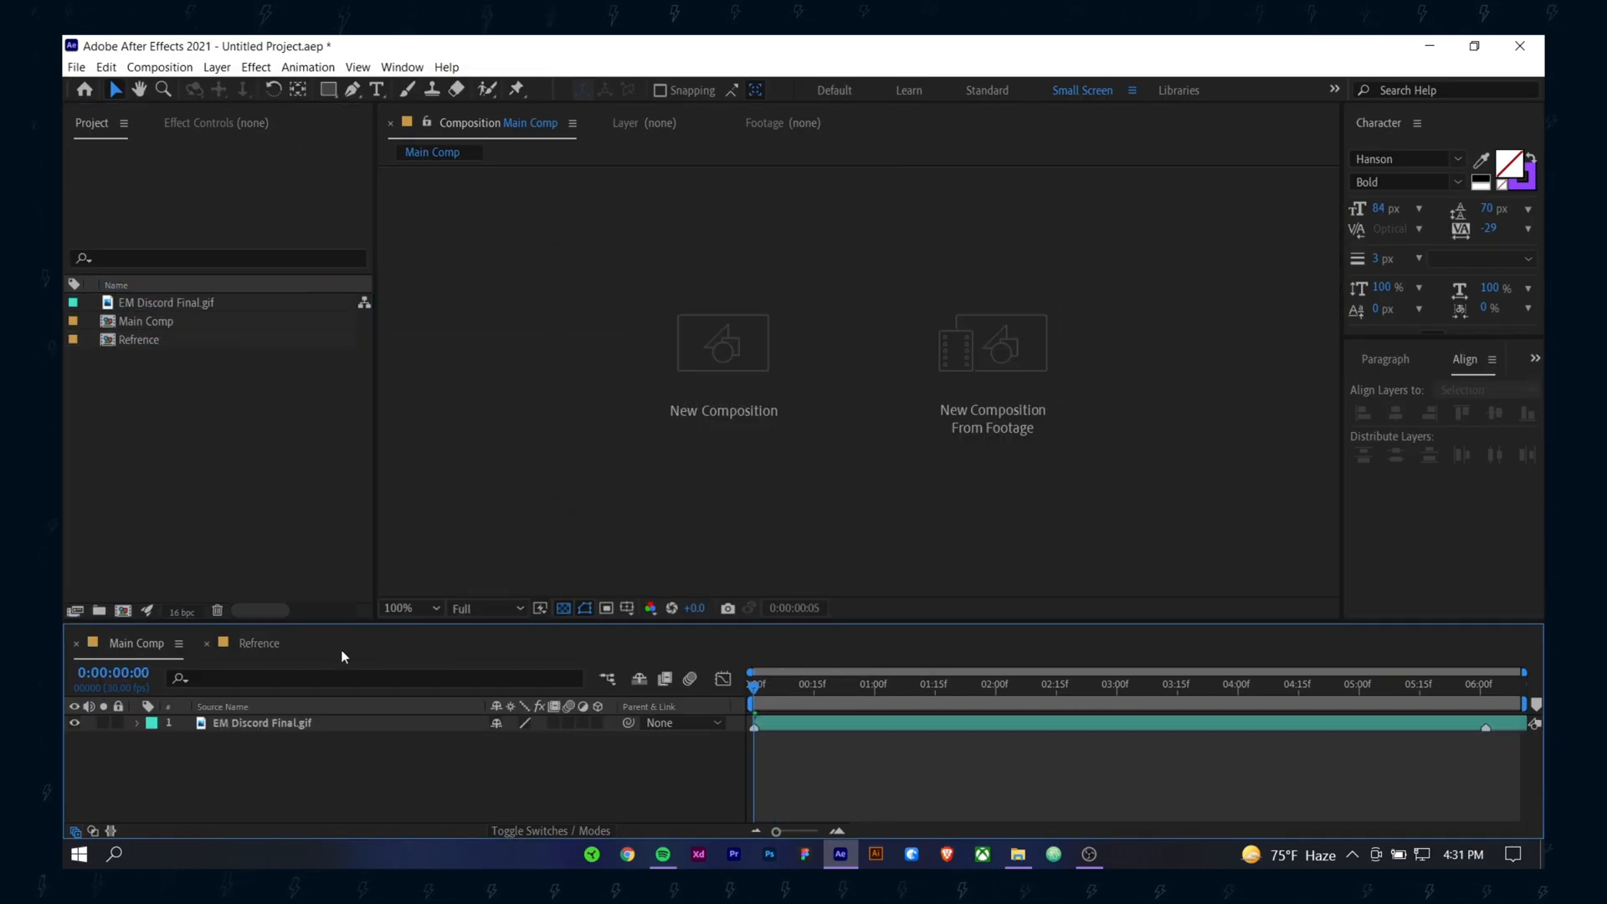
drag(755, 696, 775, 692)
click(126, 646)
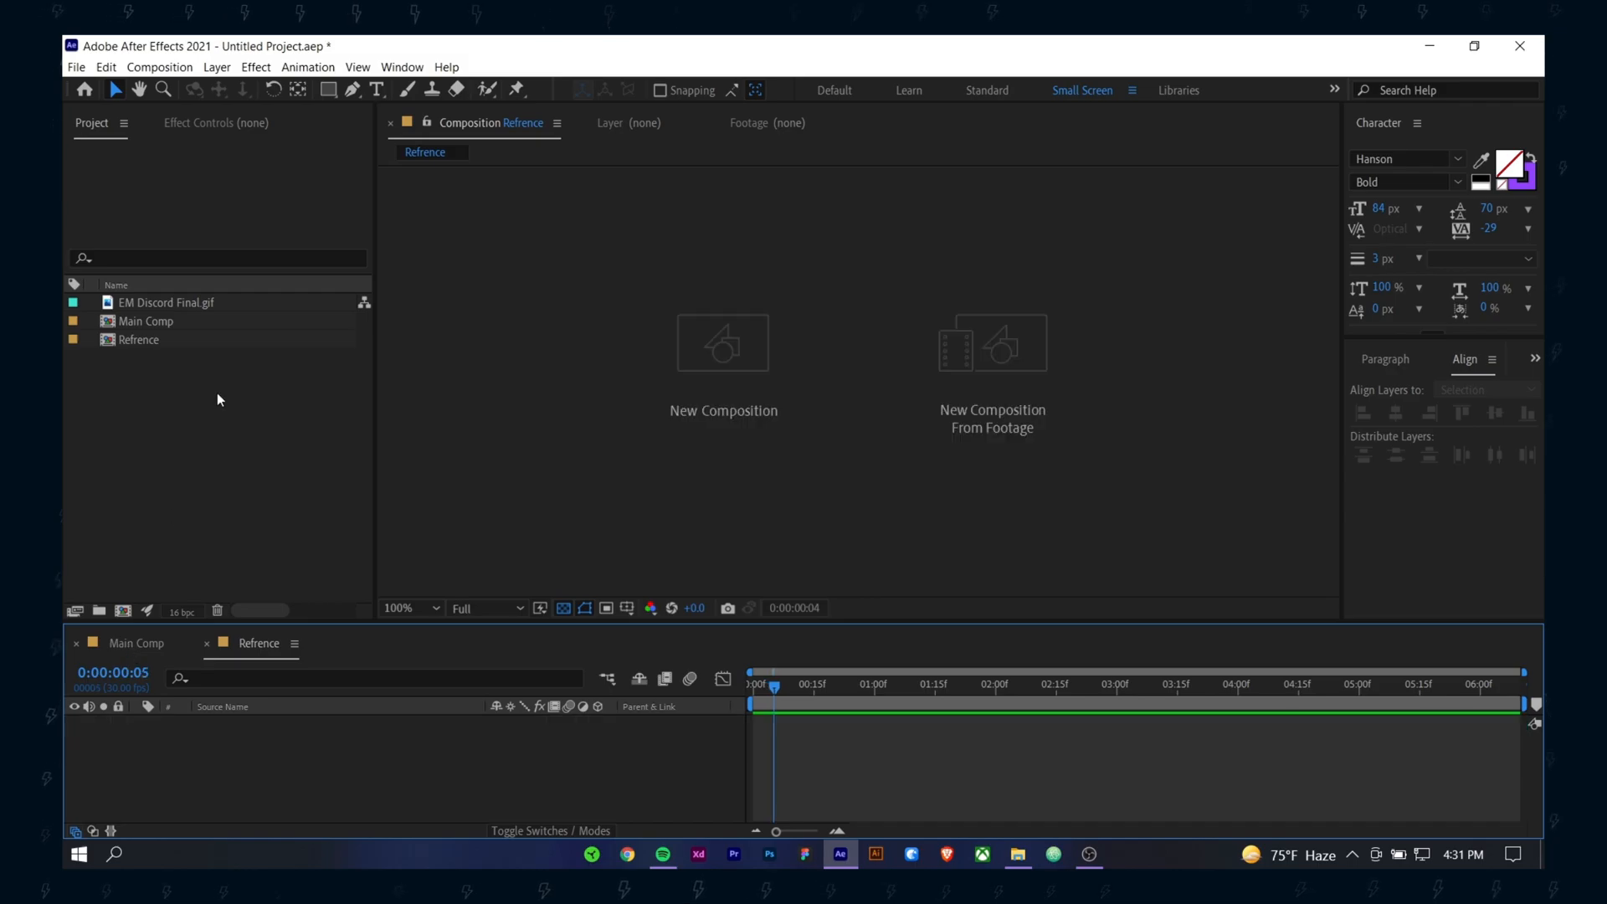
click(219, 396)
click(243, 643)
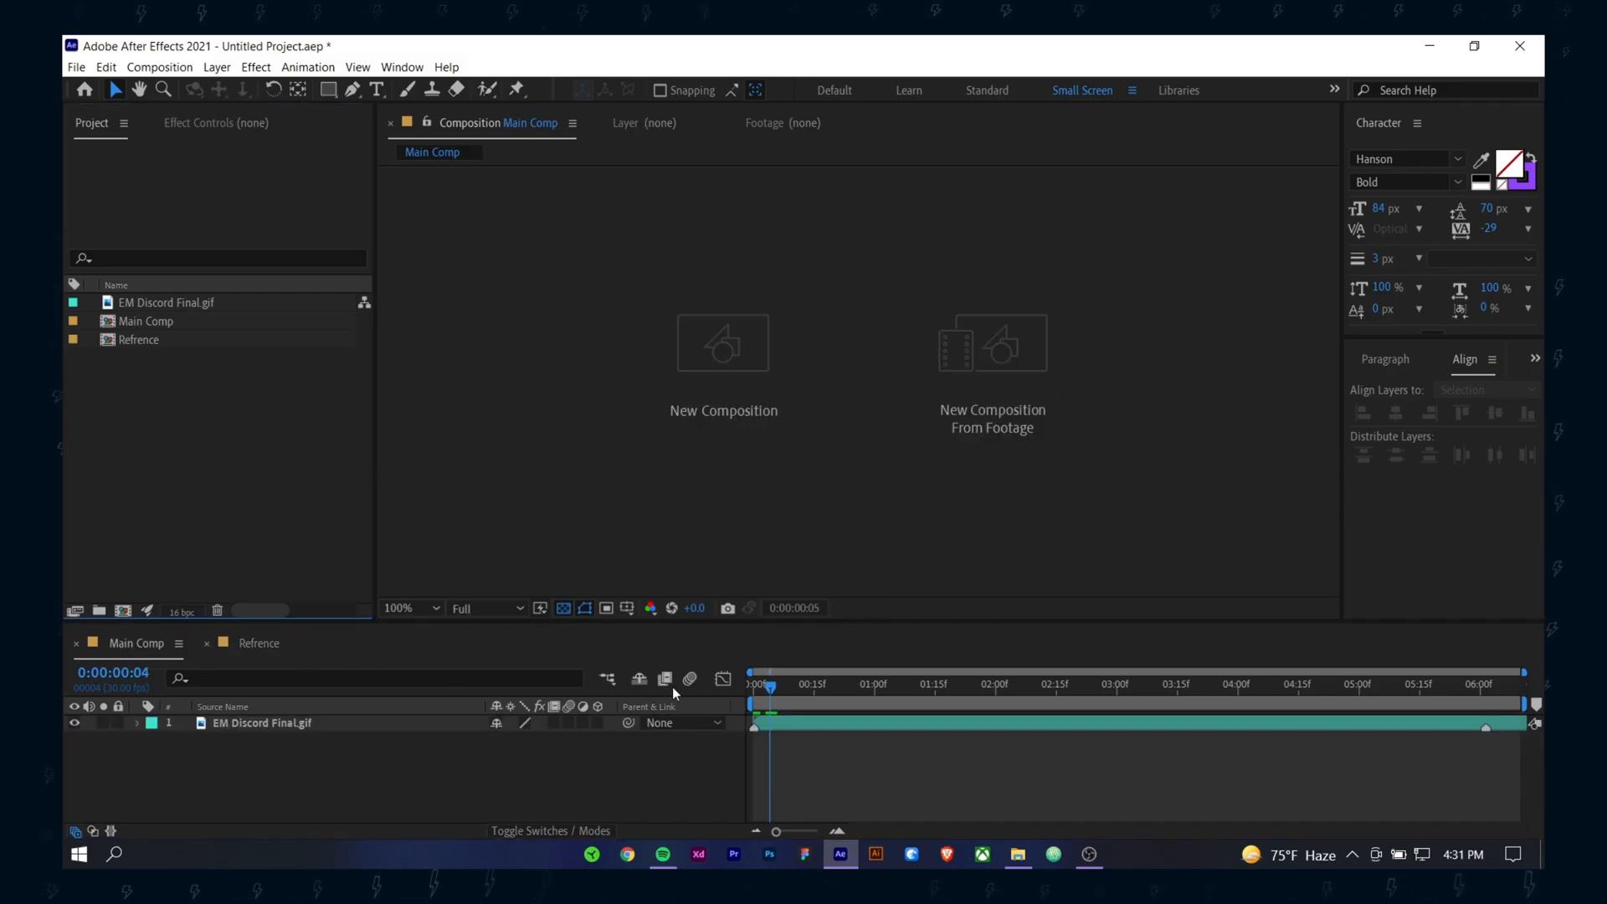
Step: Scrub through the Refrence composition from start to end and examine the arrow logo animation up close
drag(775, 692, 802, 694)
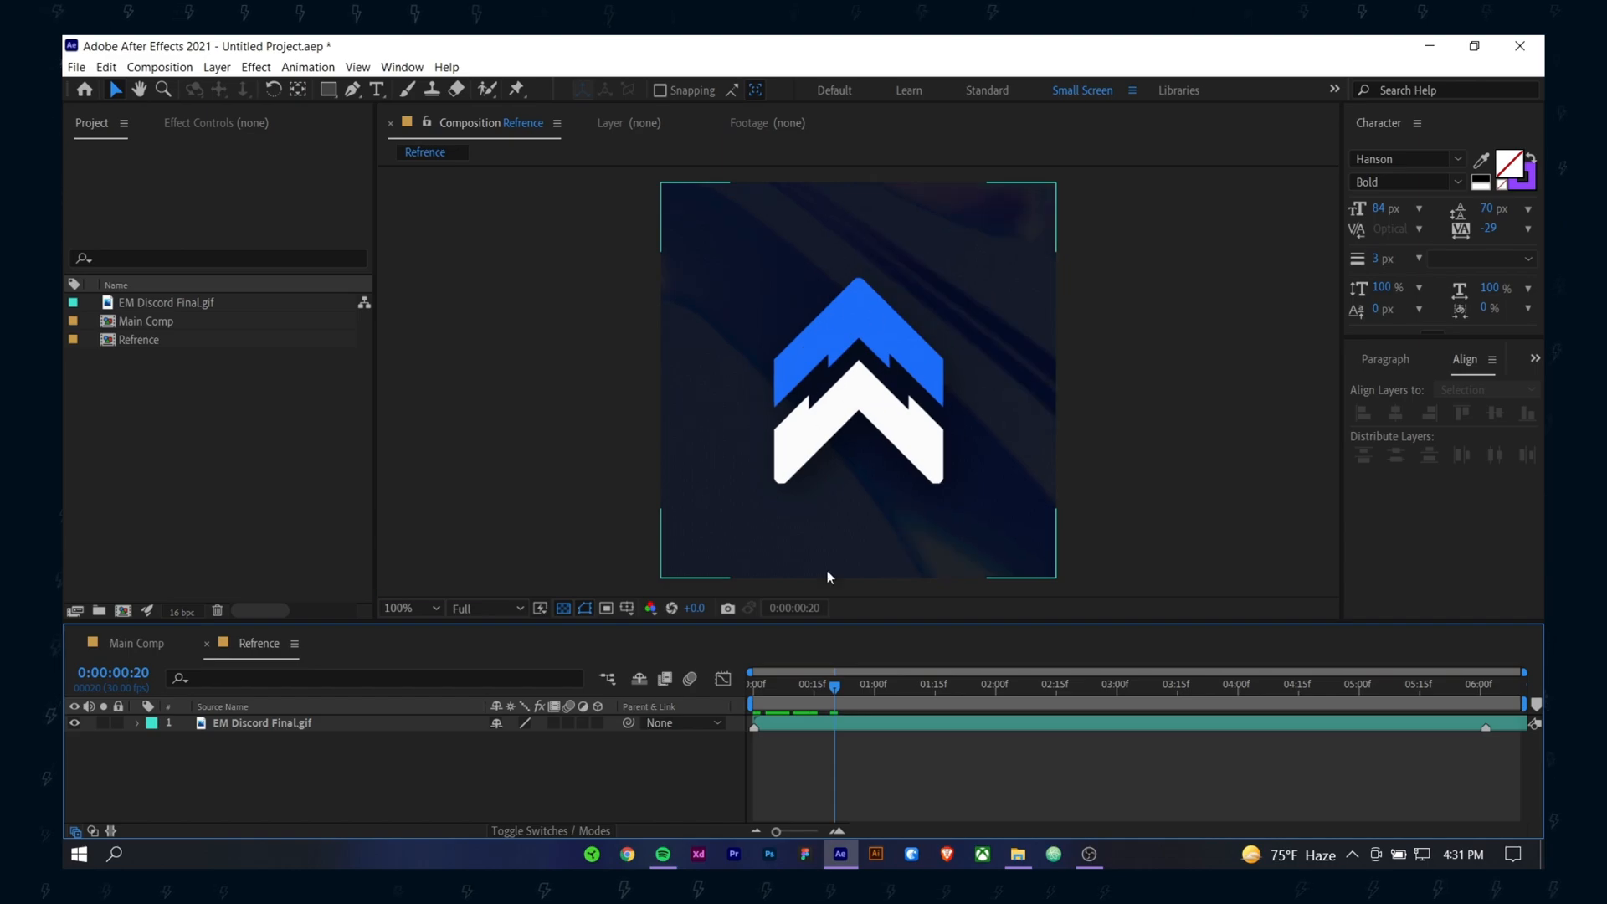
drag(846, 685, 1182, 706)
scroll(871, 301, up, 4)
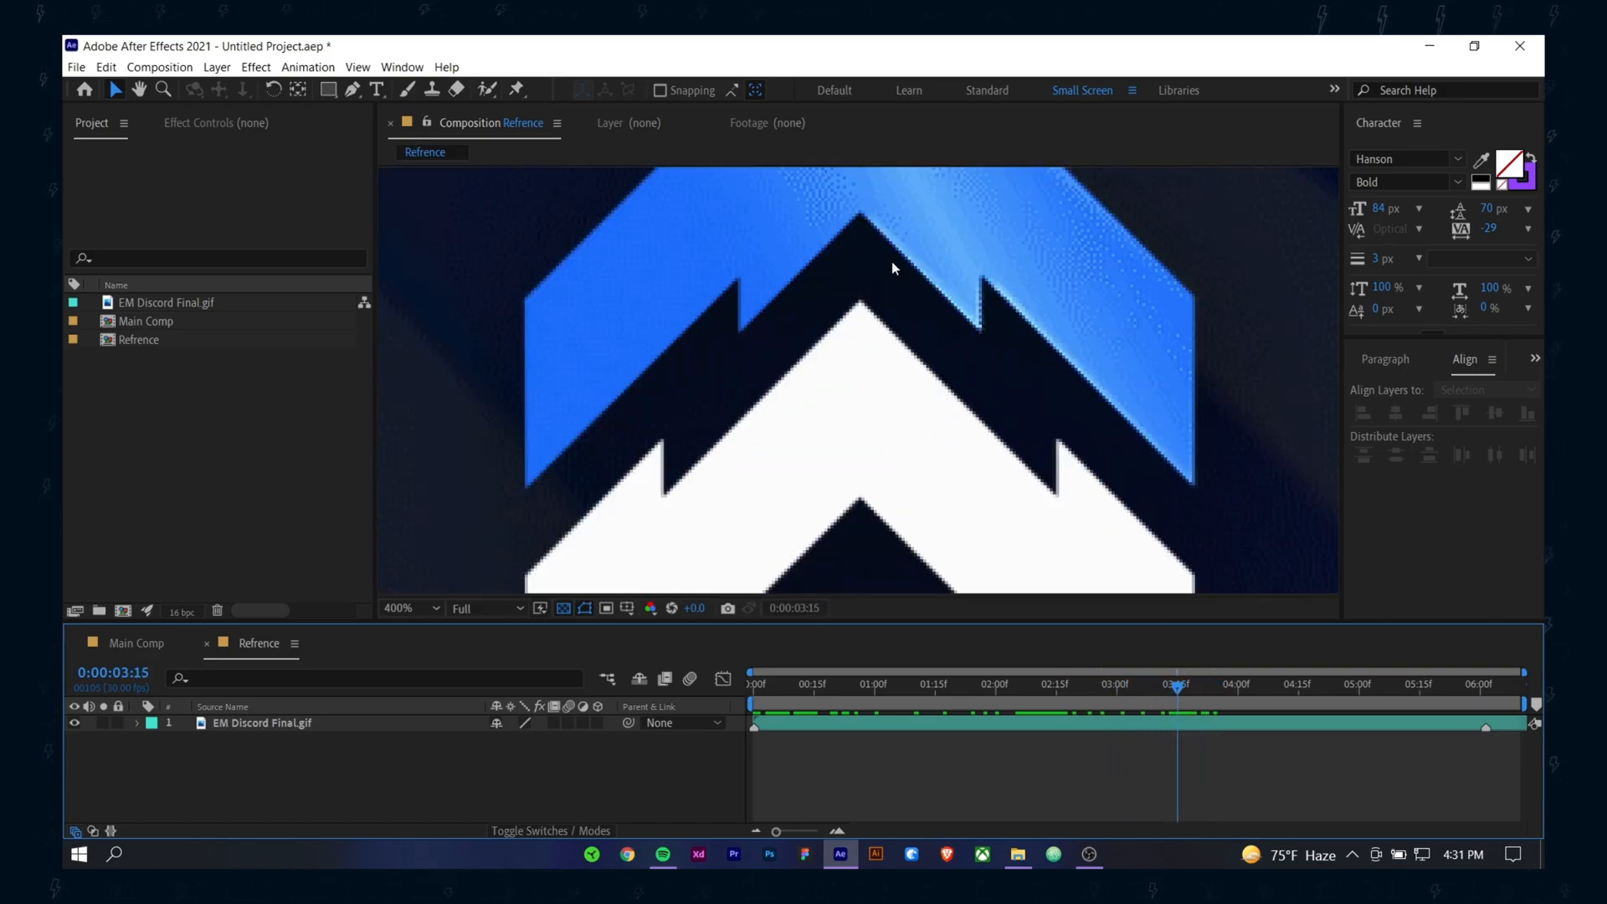
scroll(1017, 298, down, 2)
drag(943, 260, 911, 308)
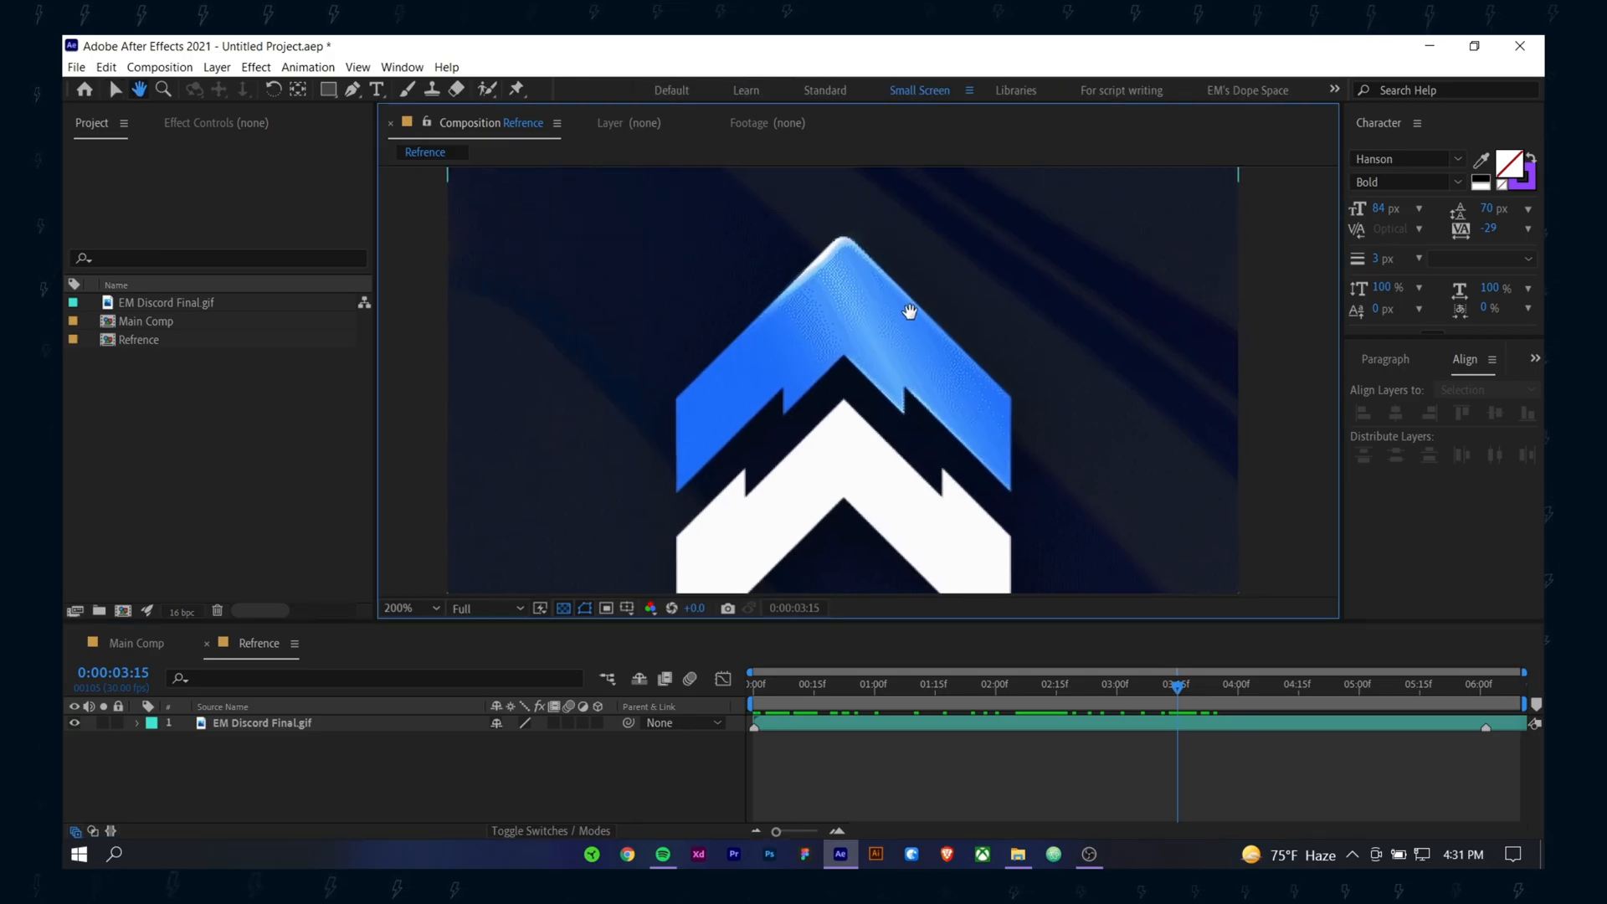
scroll(912, 360, down, 1)
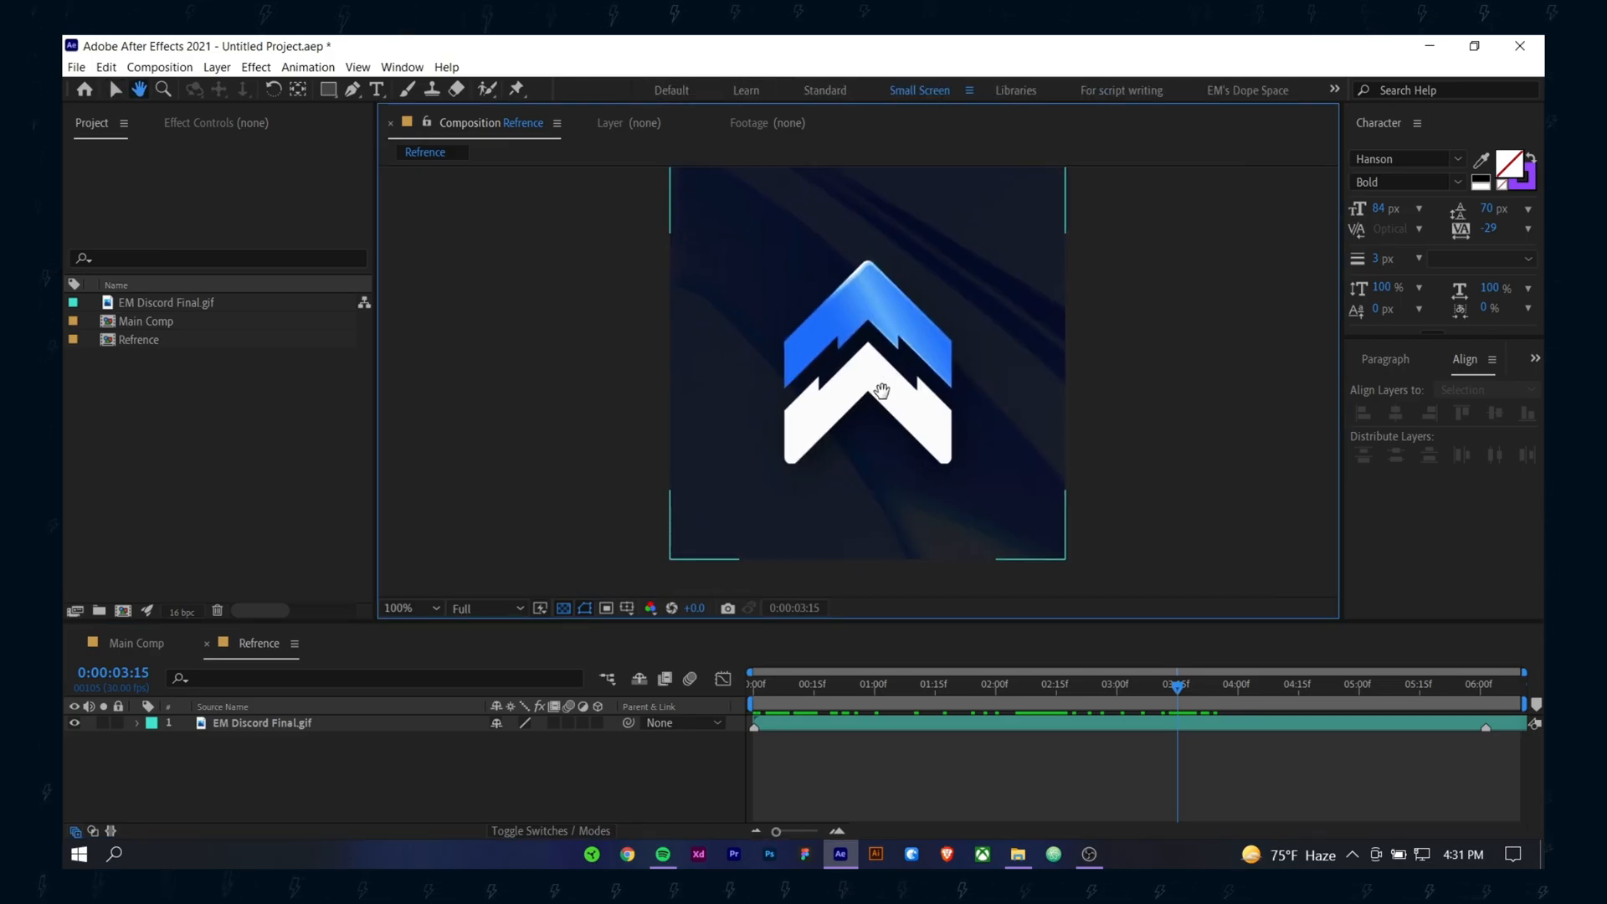
drag(1178, 691, 1537, 710)
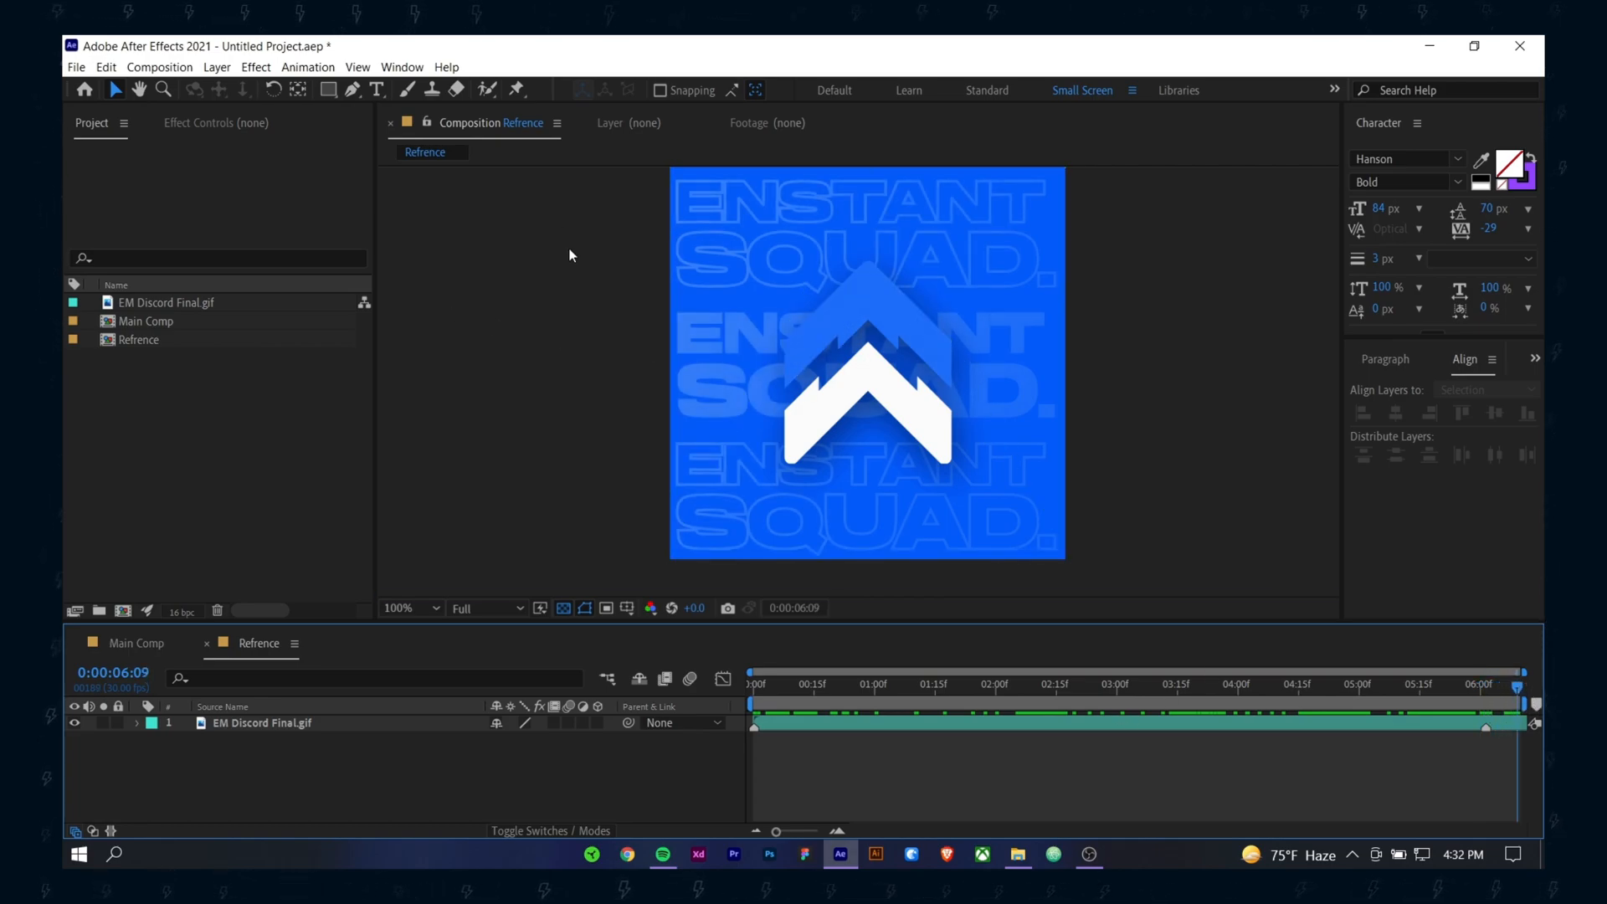
Step: Review the duration of the Refrence composition in its composition settings
right_click(481, 126)
click(577, 232)
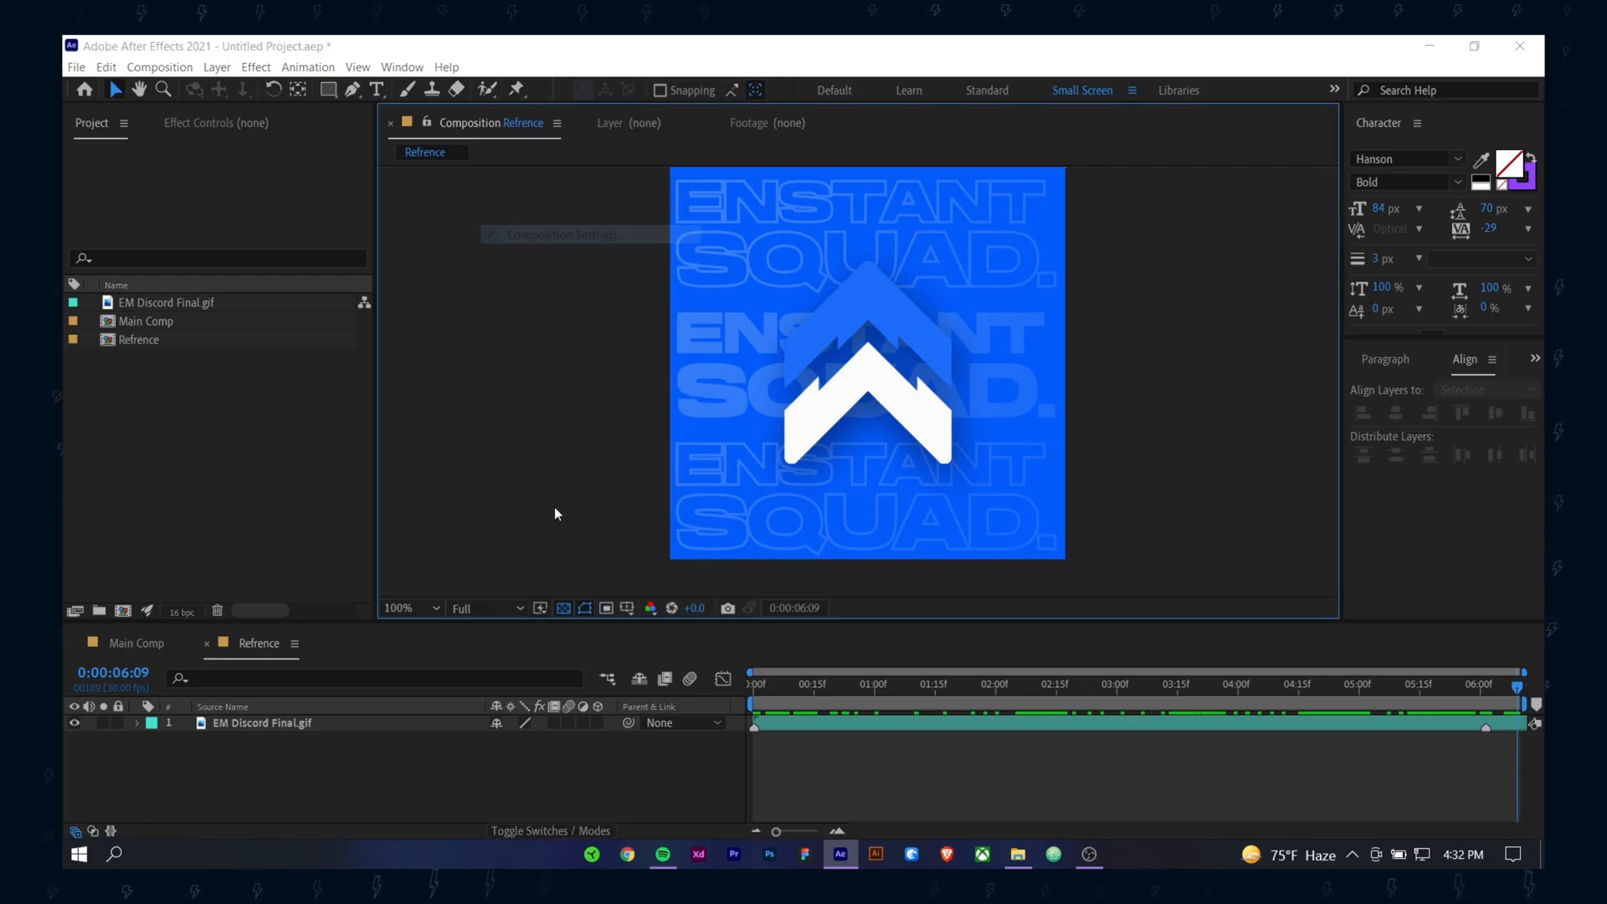
click(310, 457)
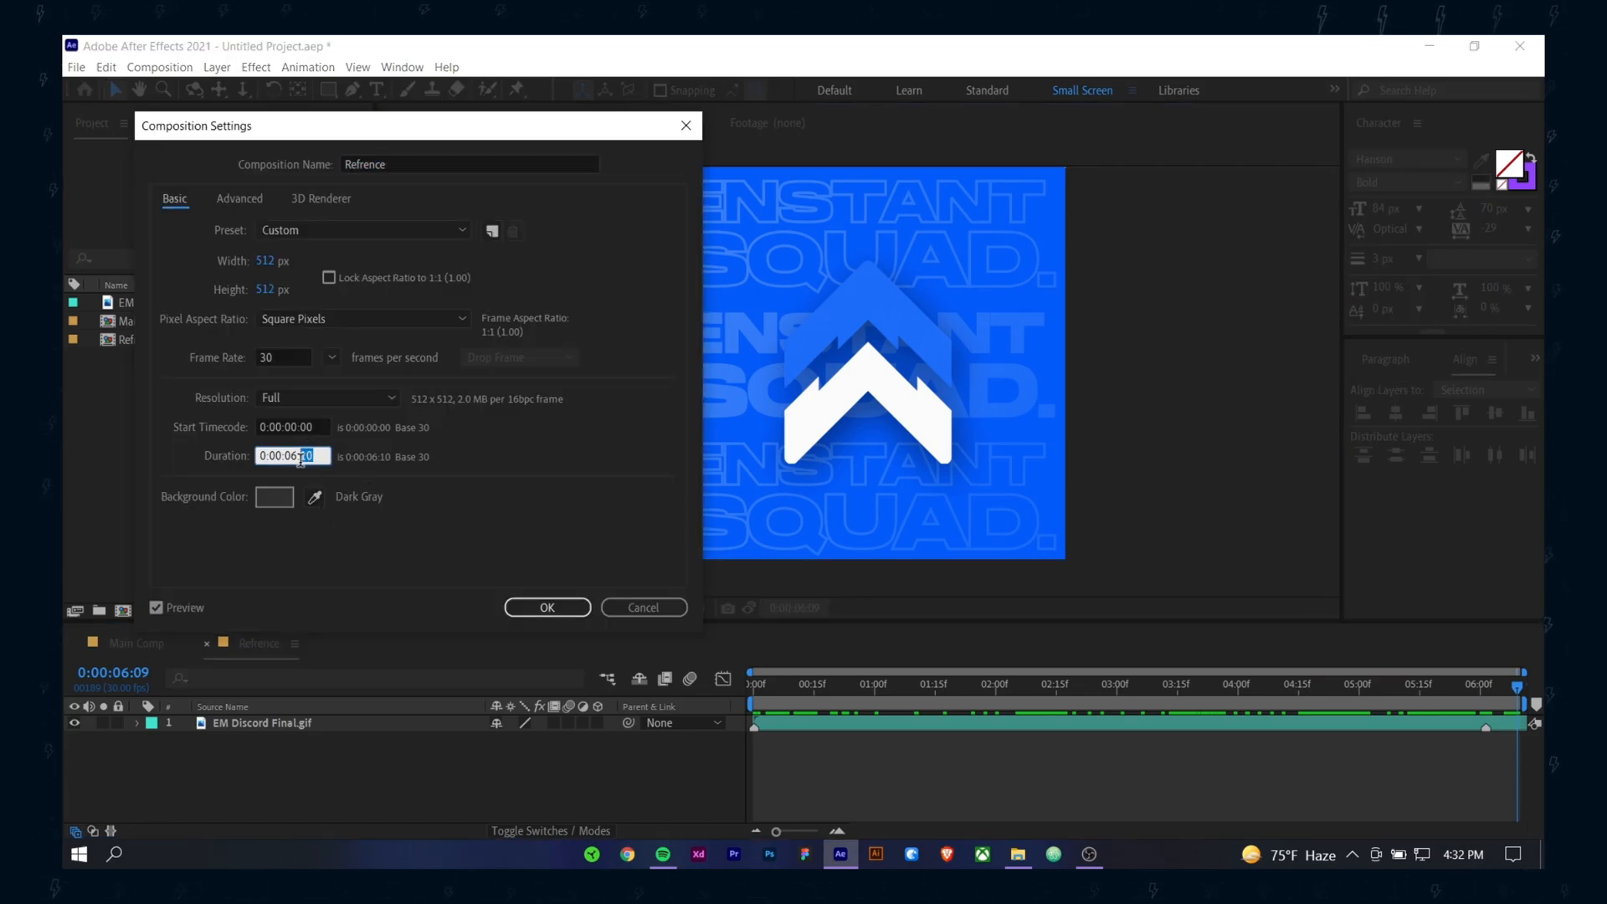
click(547, 607)
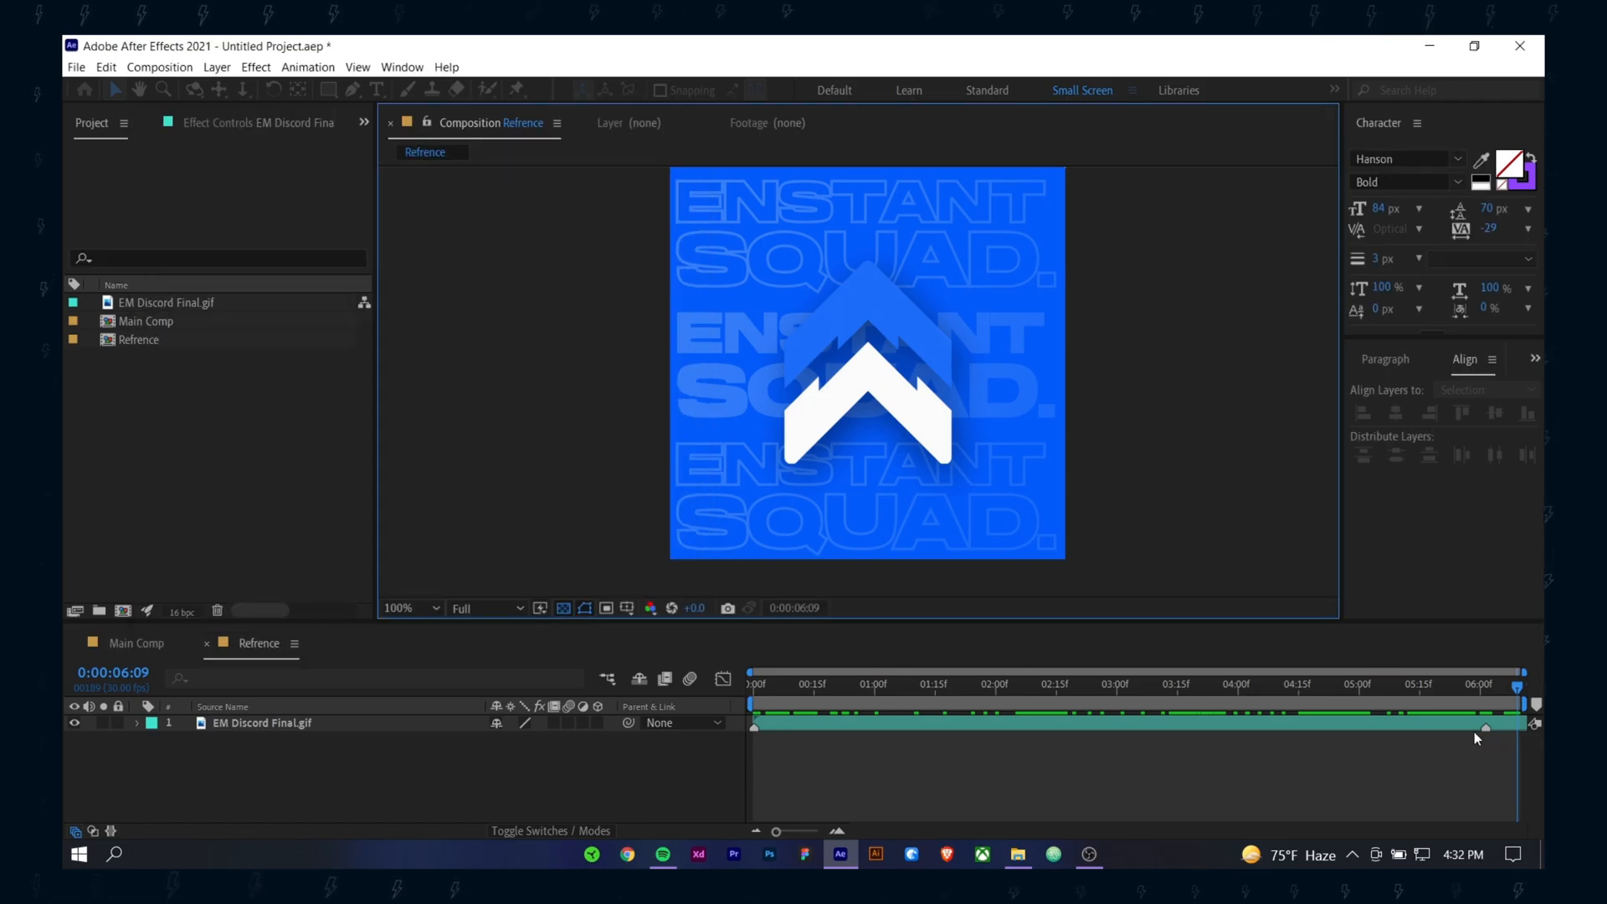
Step: Import pexels-nikita-ryumshin-7872729.mp4 and add it as a layer in Main Comp
drag(1038, 832, 1076, 838)
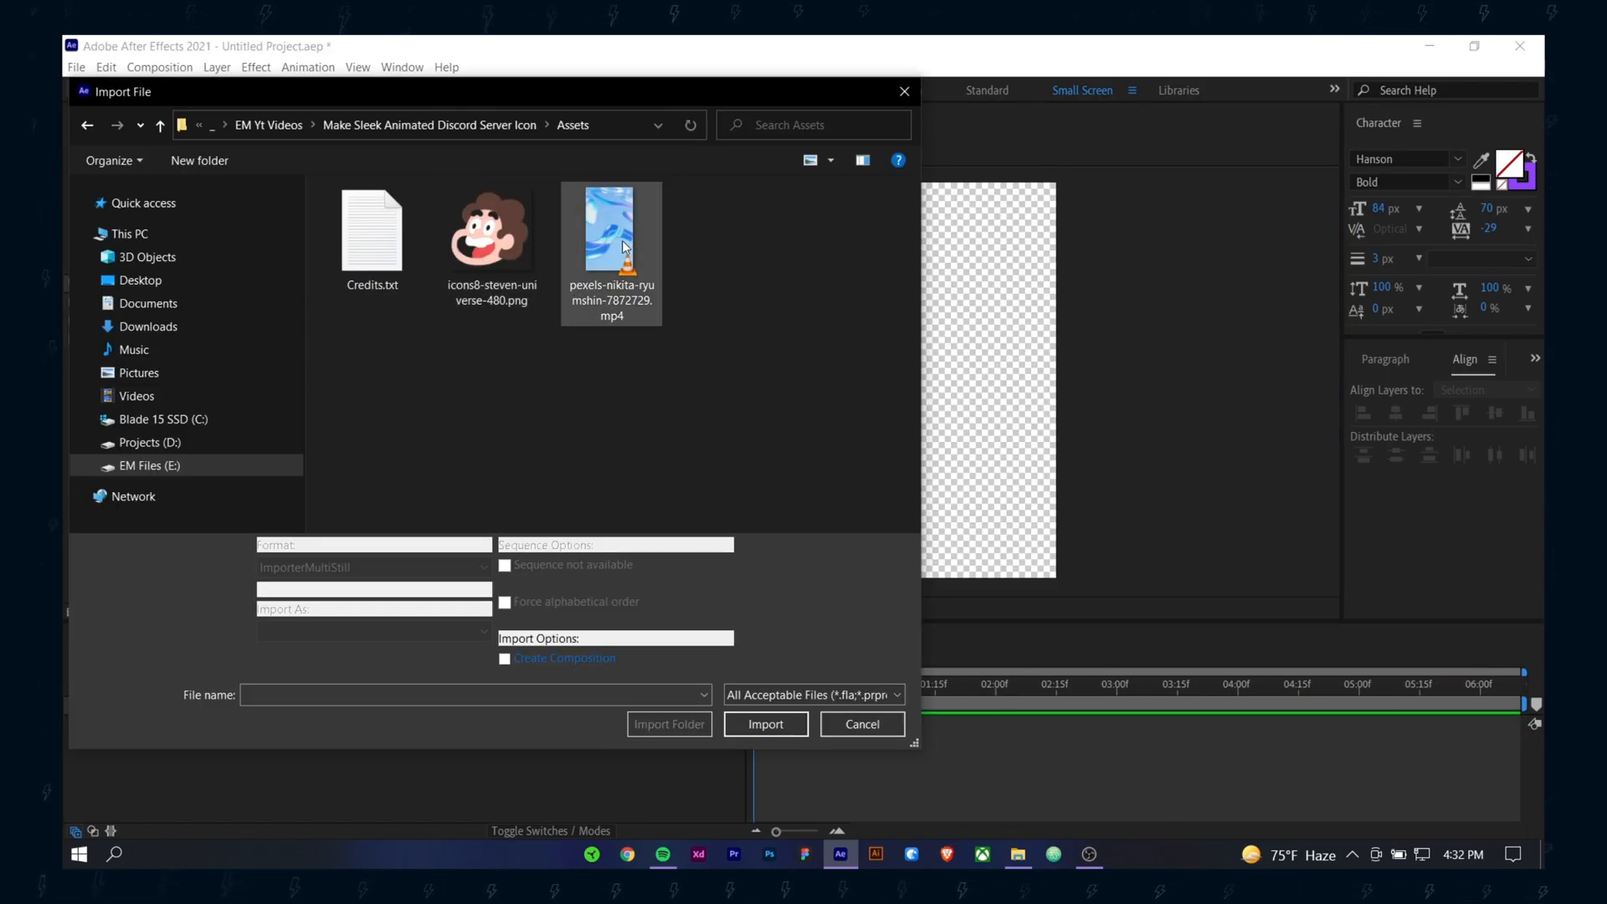
click(660, 224)
click(762, 722)
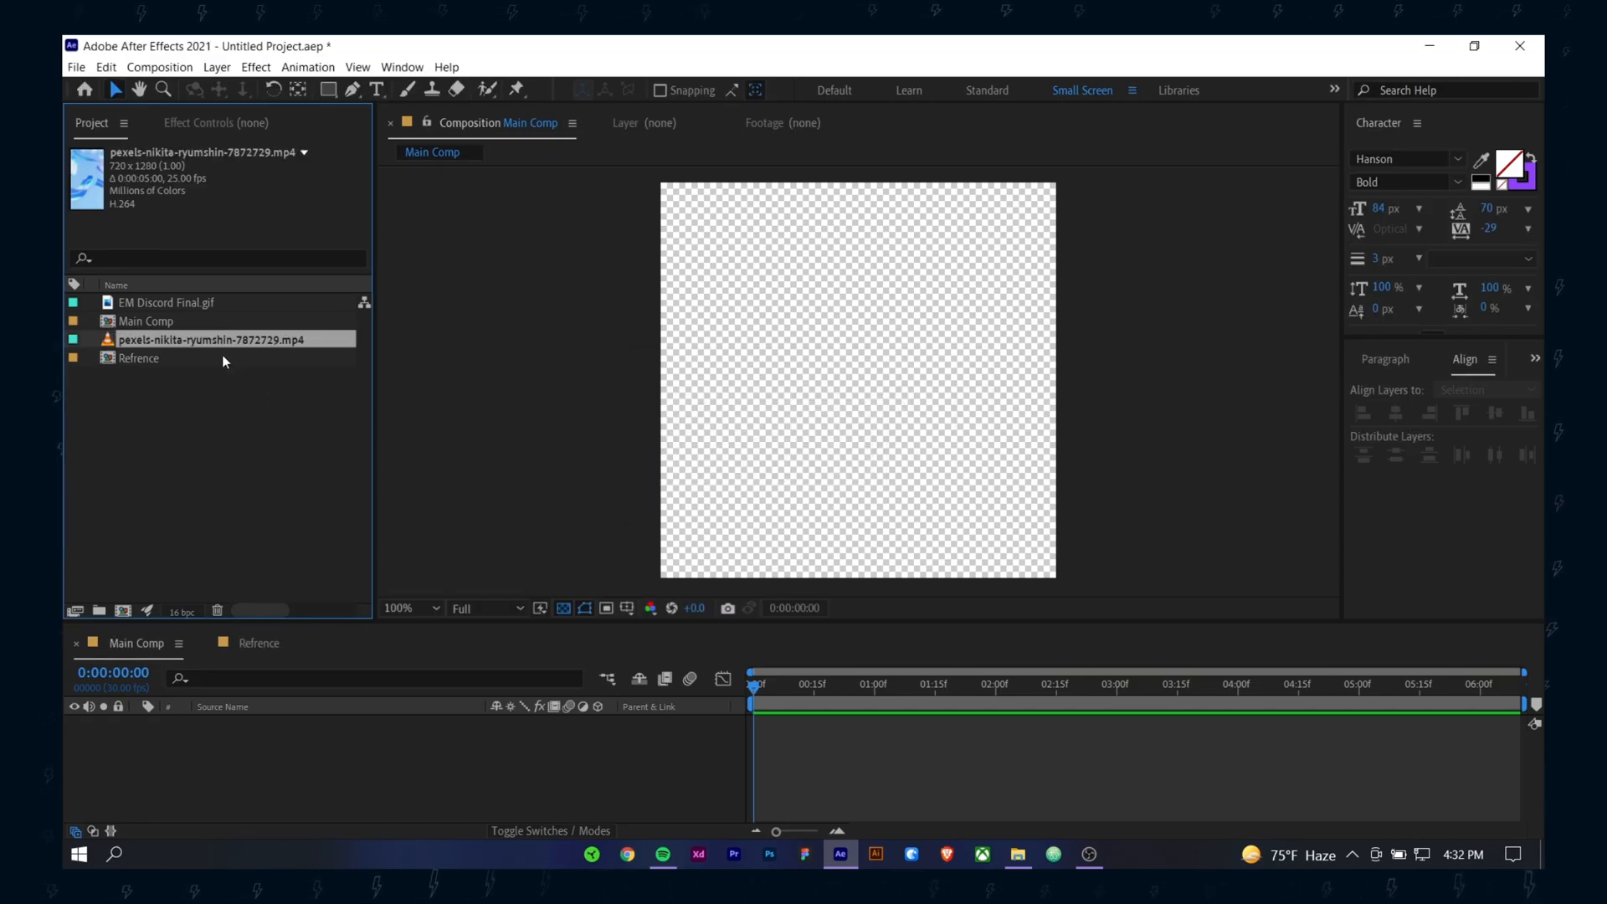
drag(173, 337, 335, 735)
key(comma)
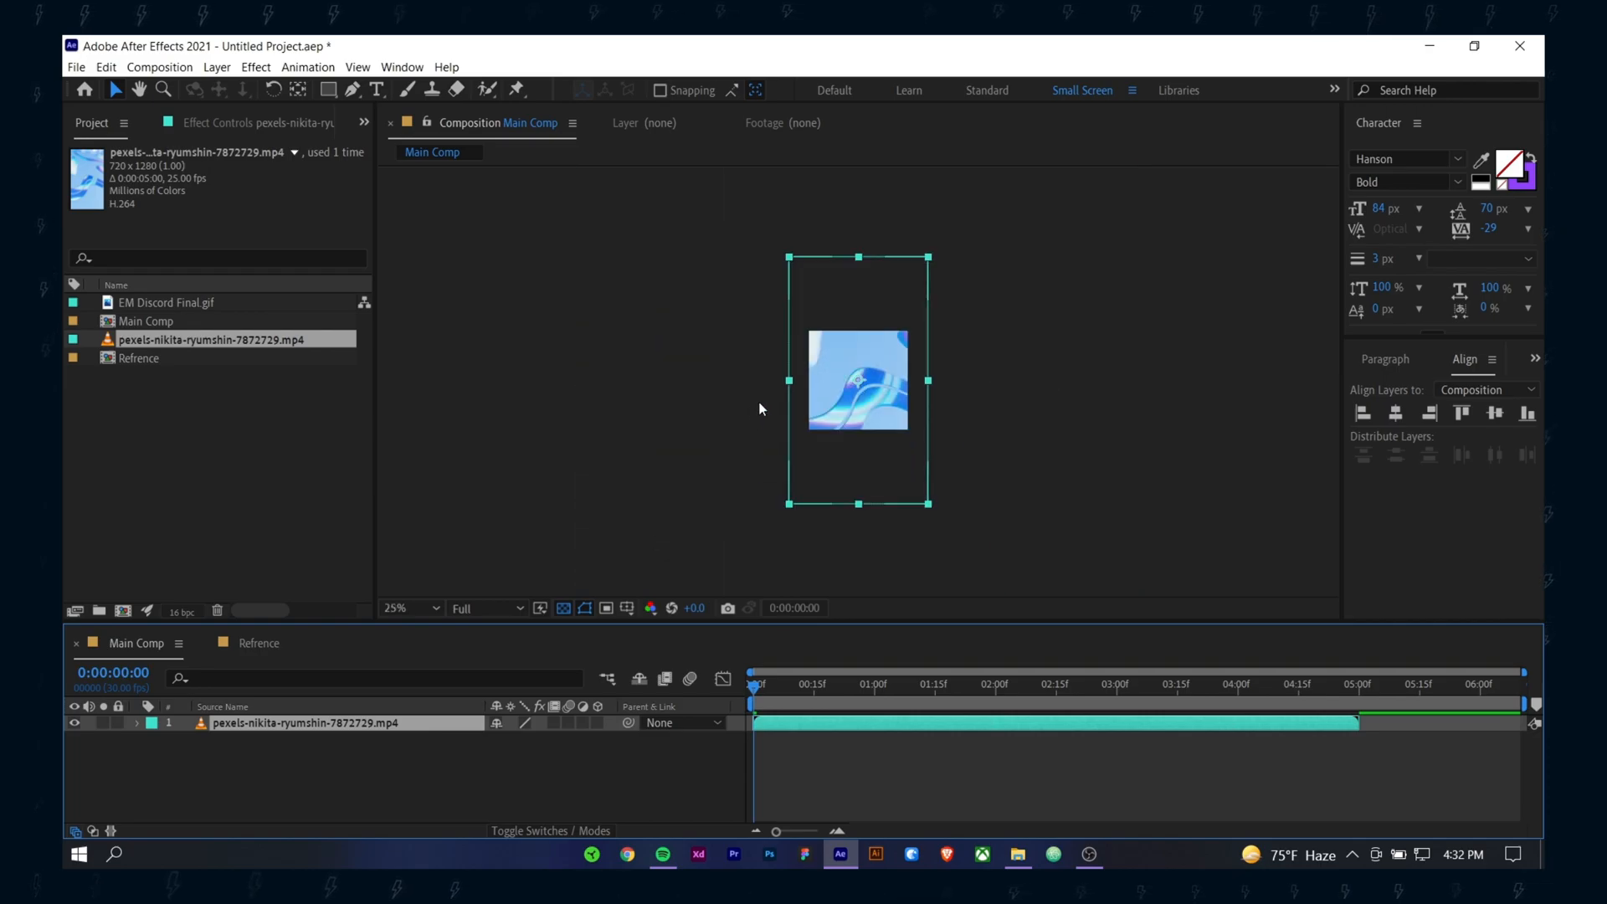
Step: Preview the pexels footage up to 0:00:02:00 and enable time remapping on its layer
drag(792, 670, 502, 740)
key(s)
drag(755, 688, 996, 722)
click(137, 722)
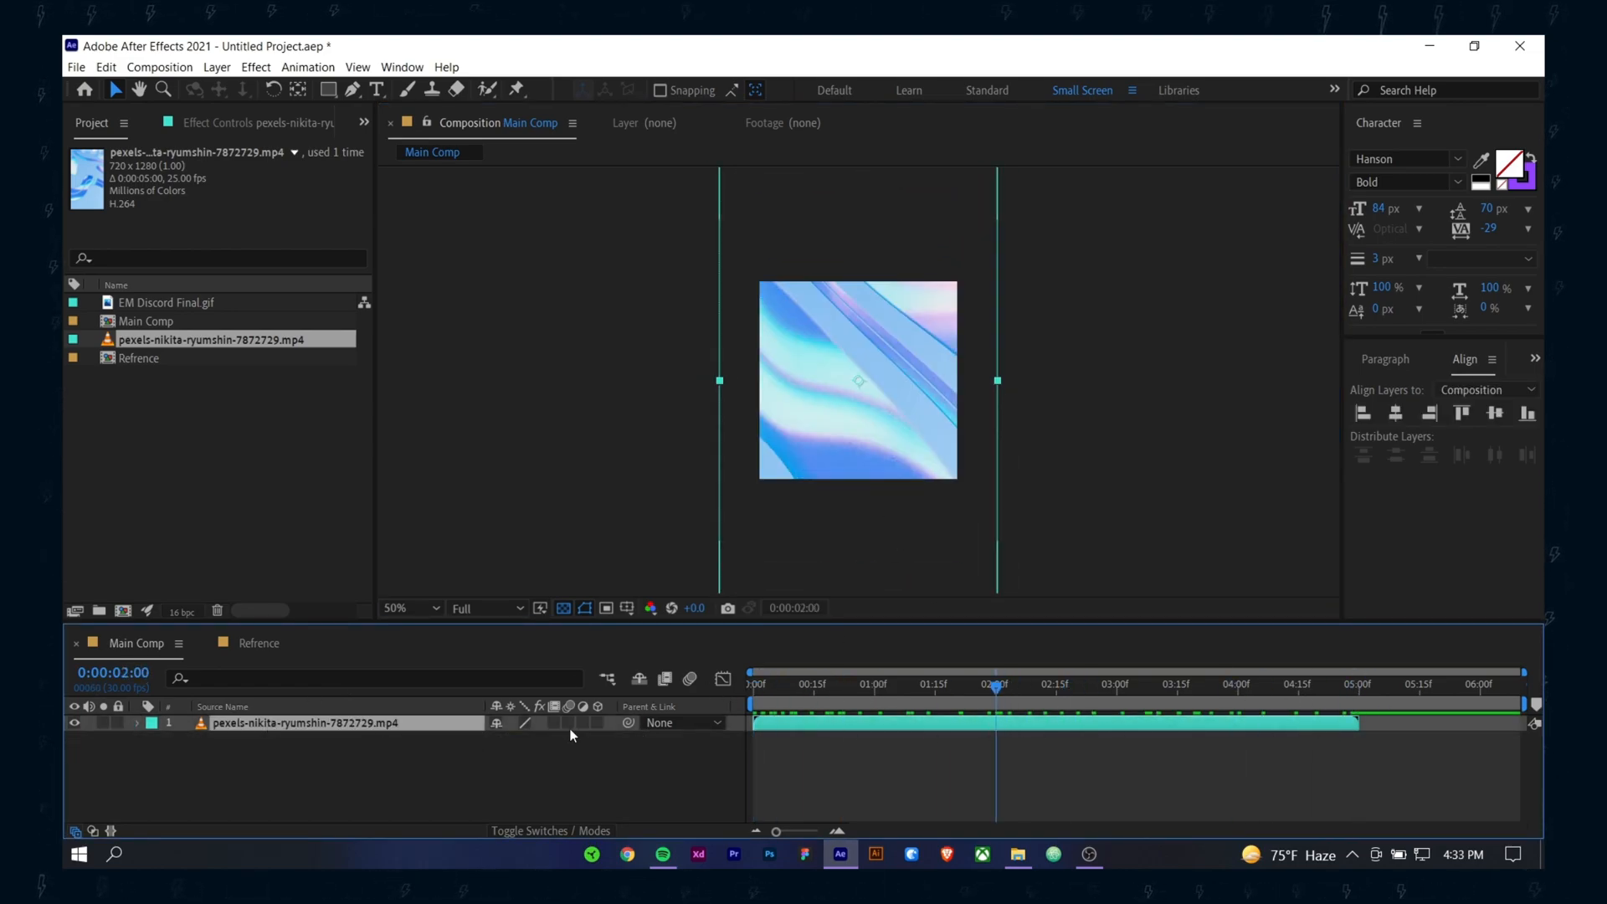
right_click(268, 720)
mouse_move(376, 335)
click(531, 335)
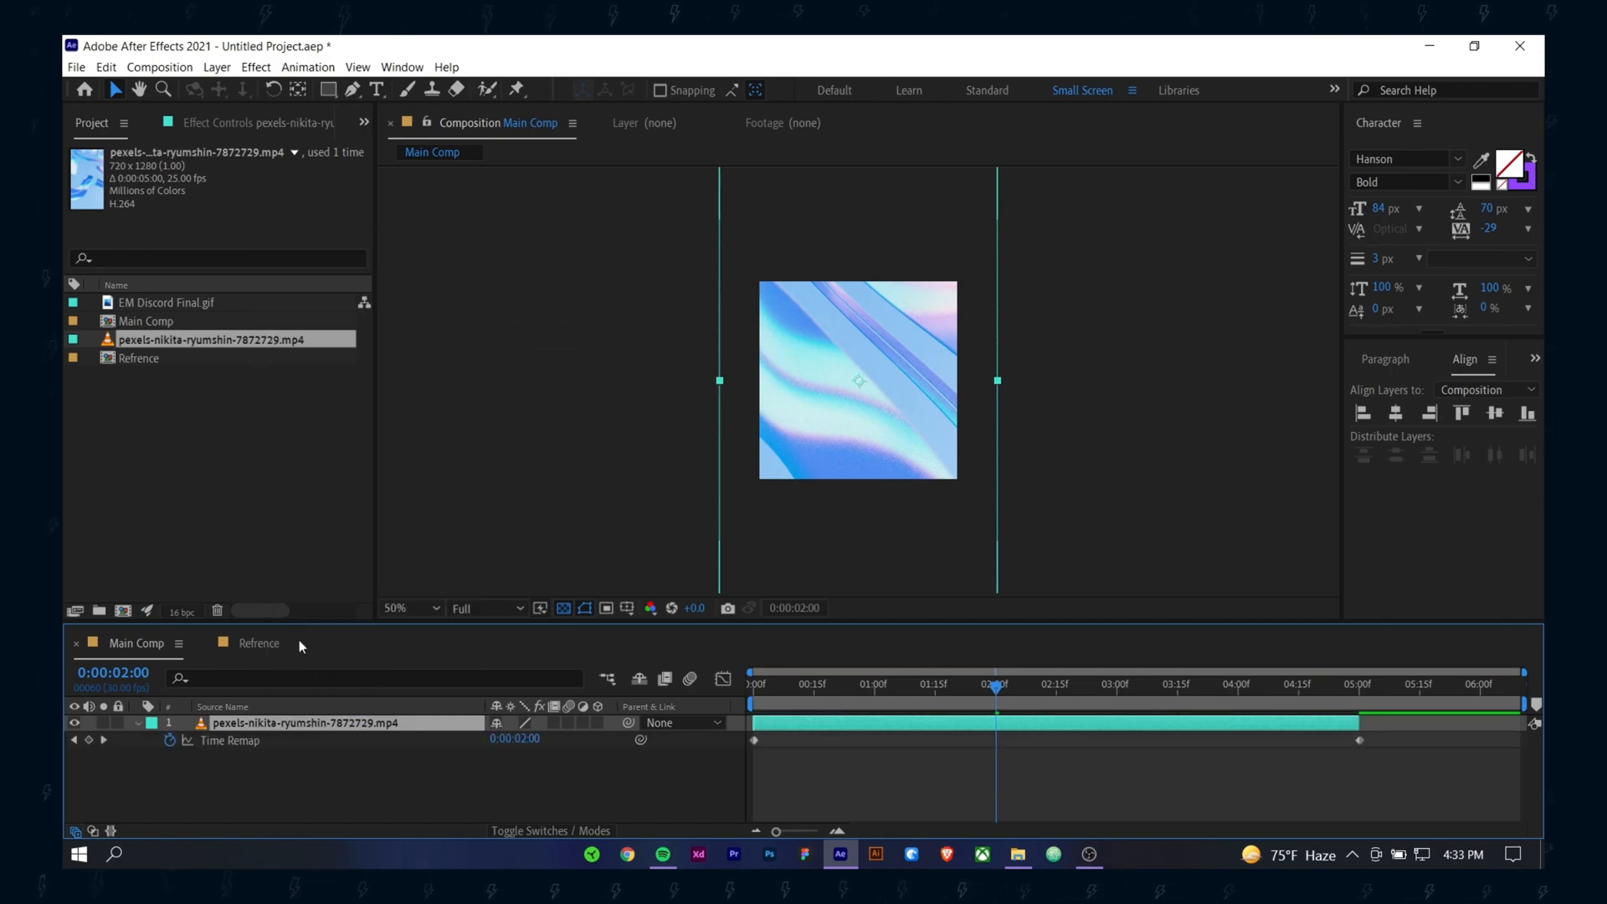
Step: Add the expression loopOutDuration(type = "cycle", duration = 0) to Time Remap and extend the footage layer to the composition's end
alt+click(169, 740)
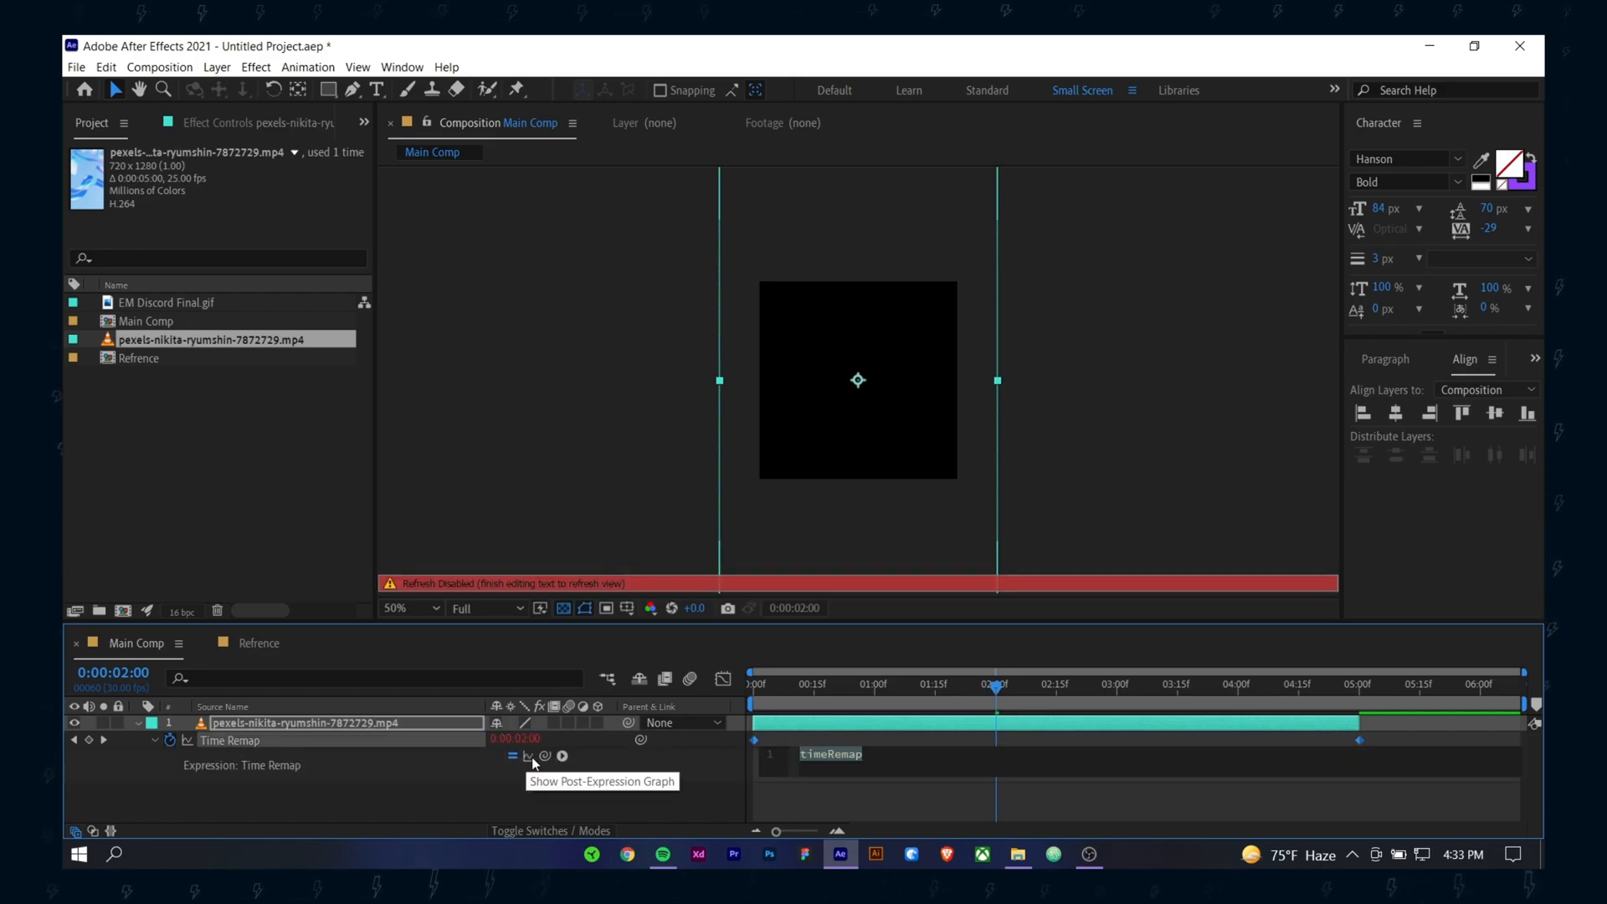
click(563, 757)
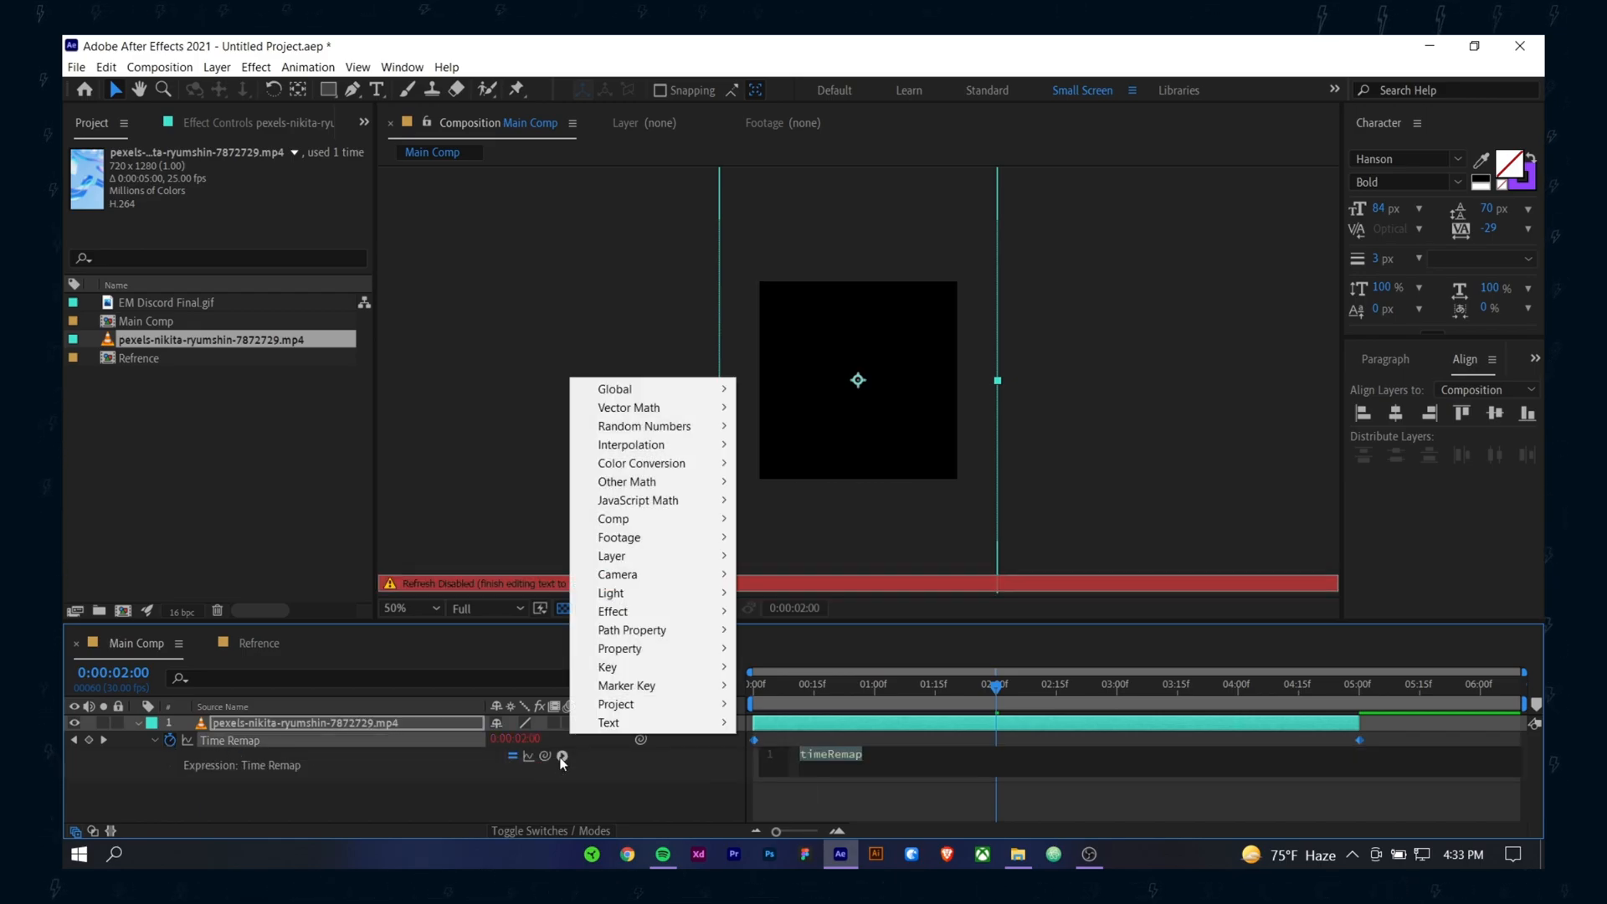
mouse_move(672, 649)
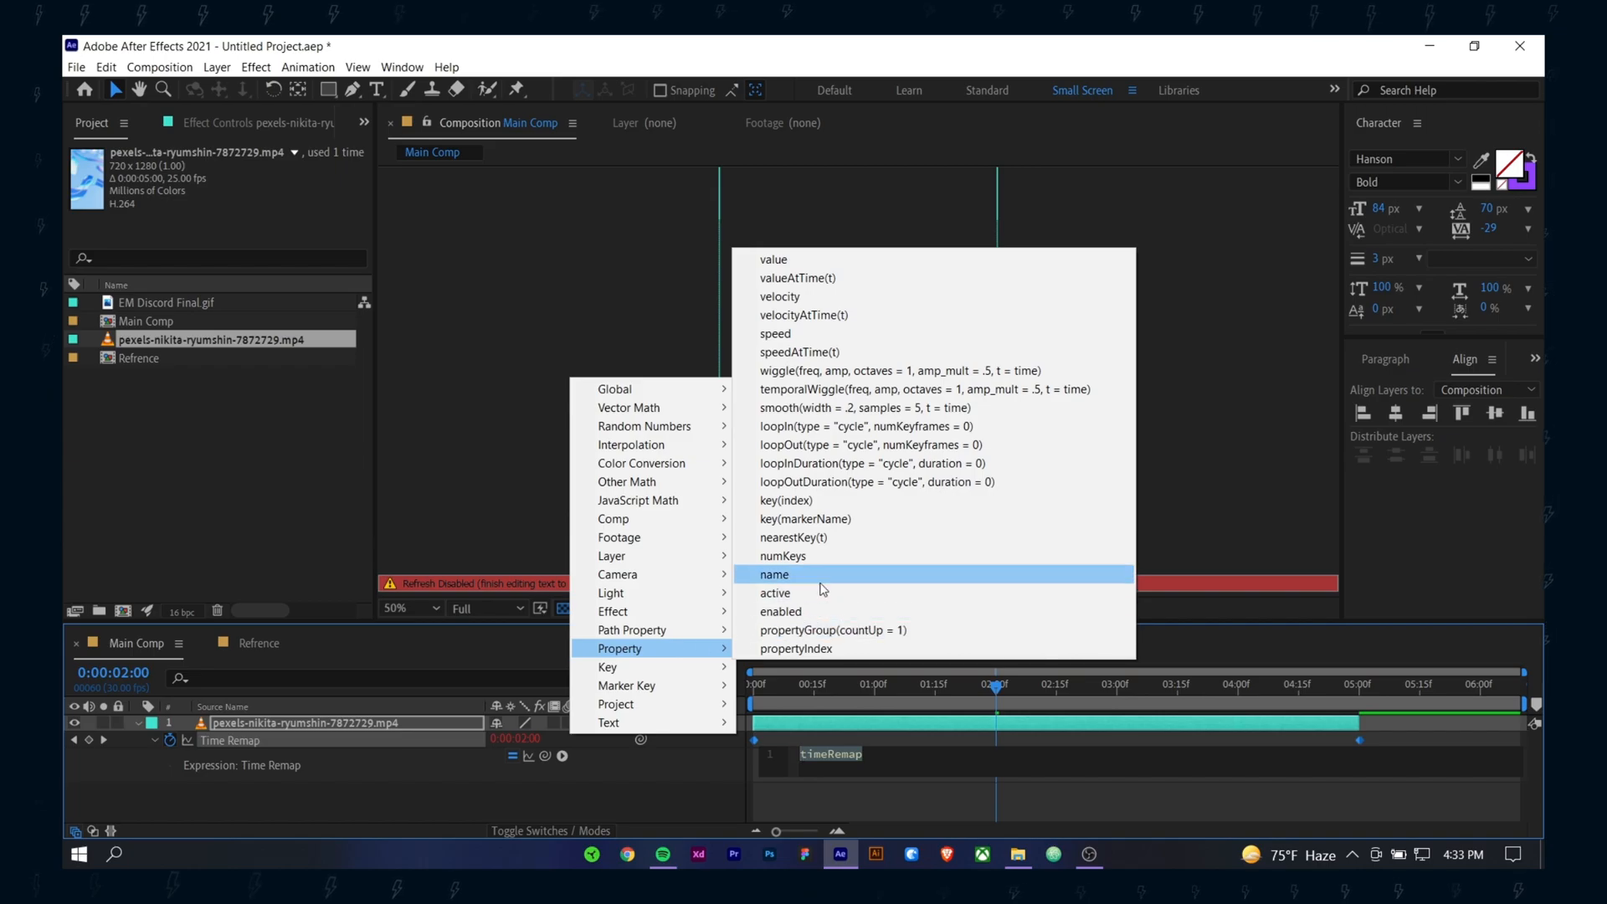
click(843, 482)
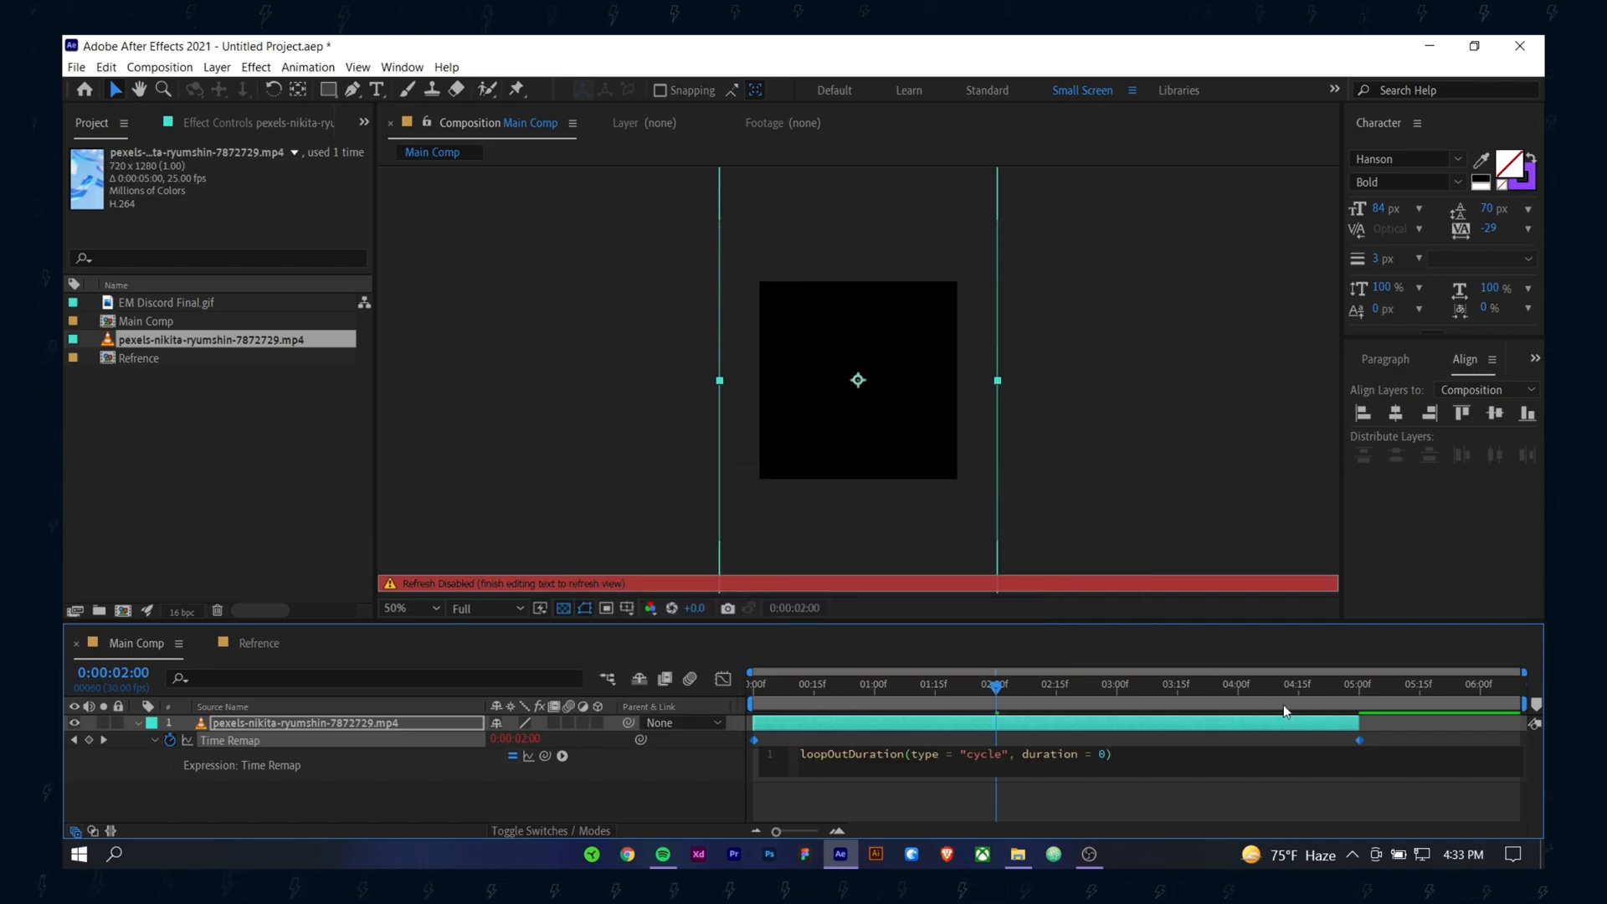
click(1301, 728)
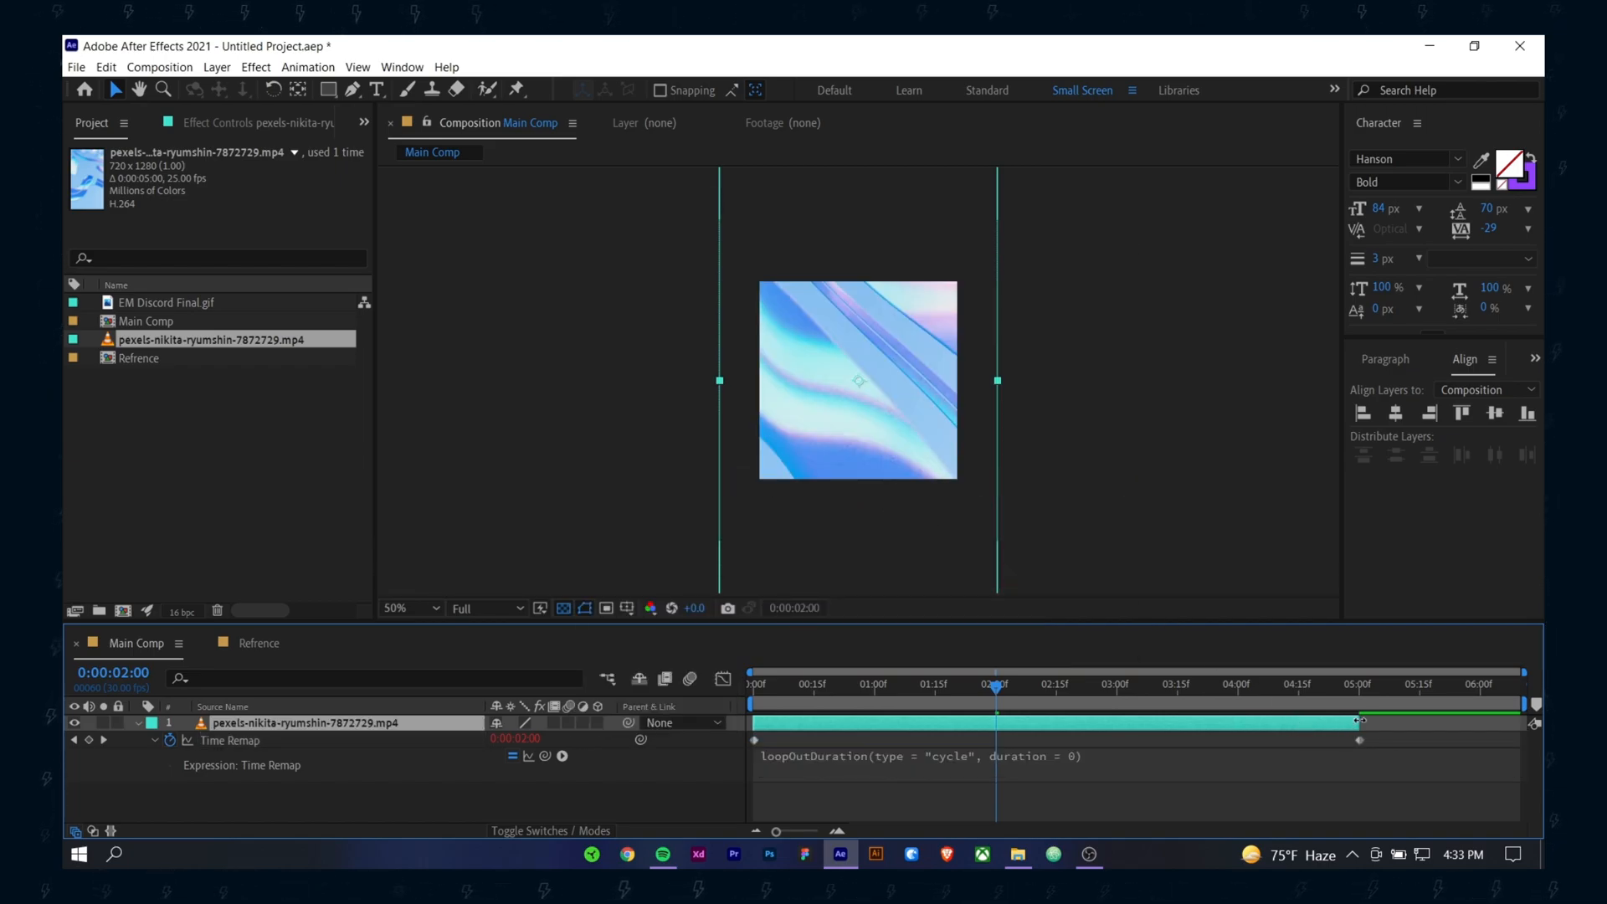
drag(1360, 720, 1472, 718)
mouse_move(1339, 695)
mouse_down()
mouse_move(1485, 708)
mouse_move(1303, 706)
mouse_move(1369, 708)
mouse_move(1345, 709)
mouse_up()
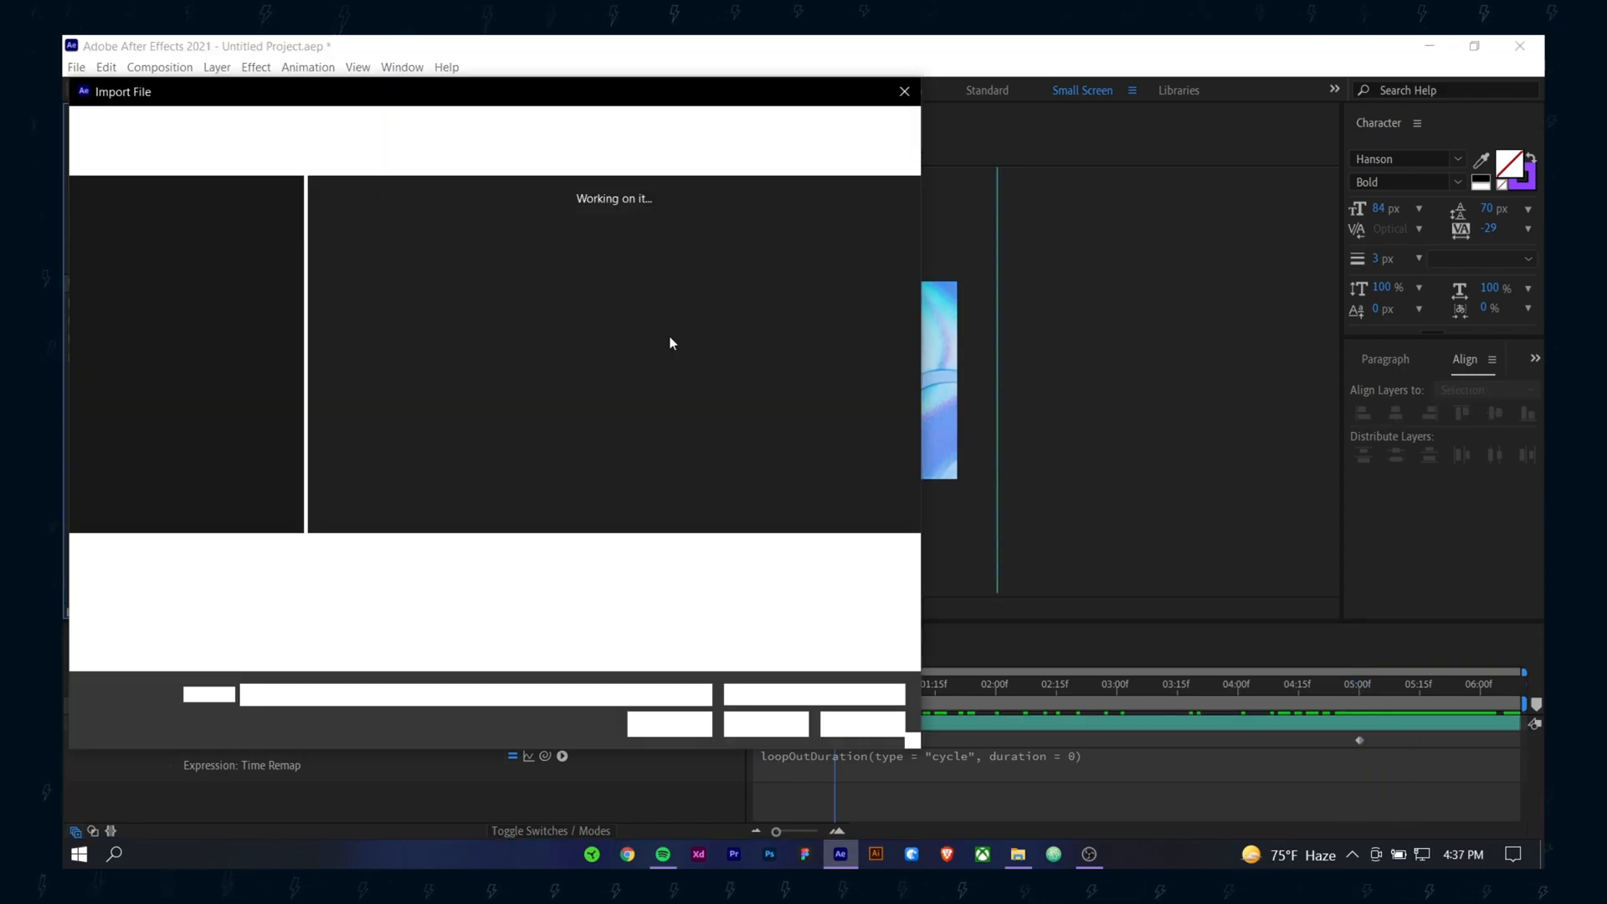
Step: Import icons8-steven-universe-480.png into the project
click(490, 251)
click(772, 711)
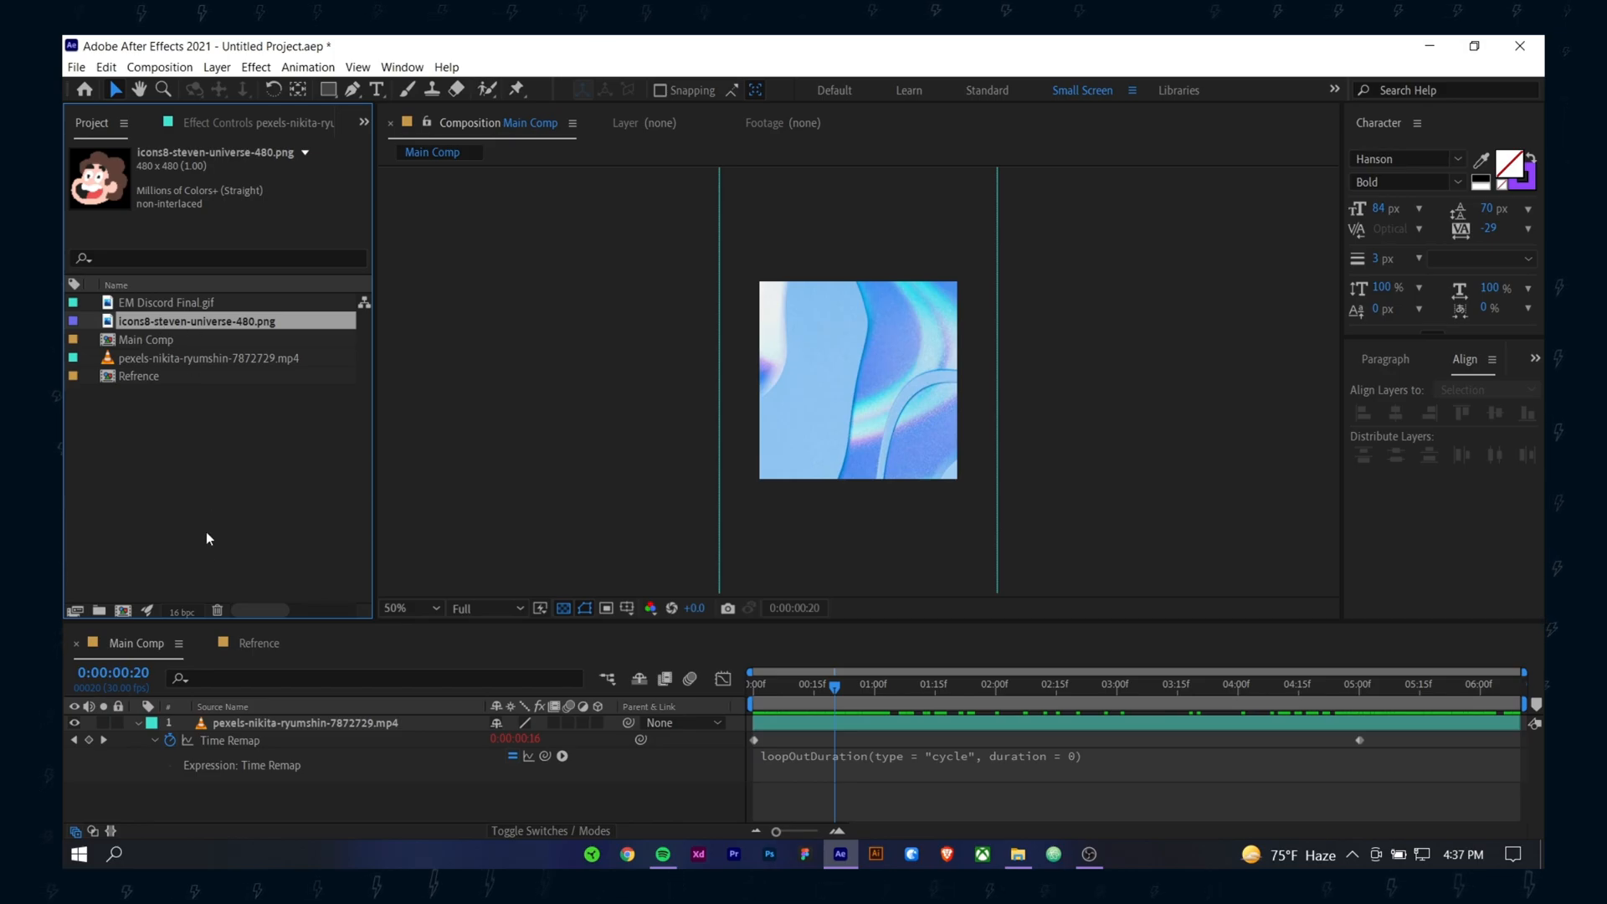
Step: Create a 512 × 512 px composition named Logo Placeholder at 30 fps with a duration of 0:00:06:19
right_click(177, 455)
click(256, 464)
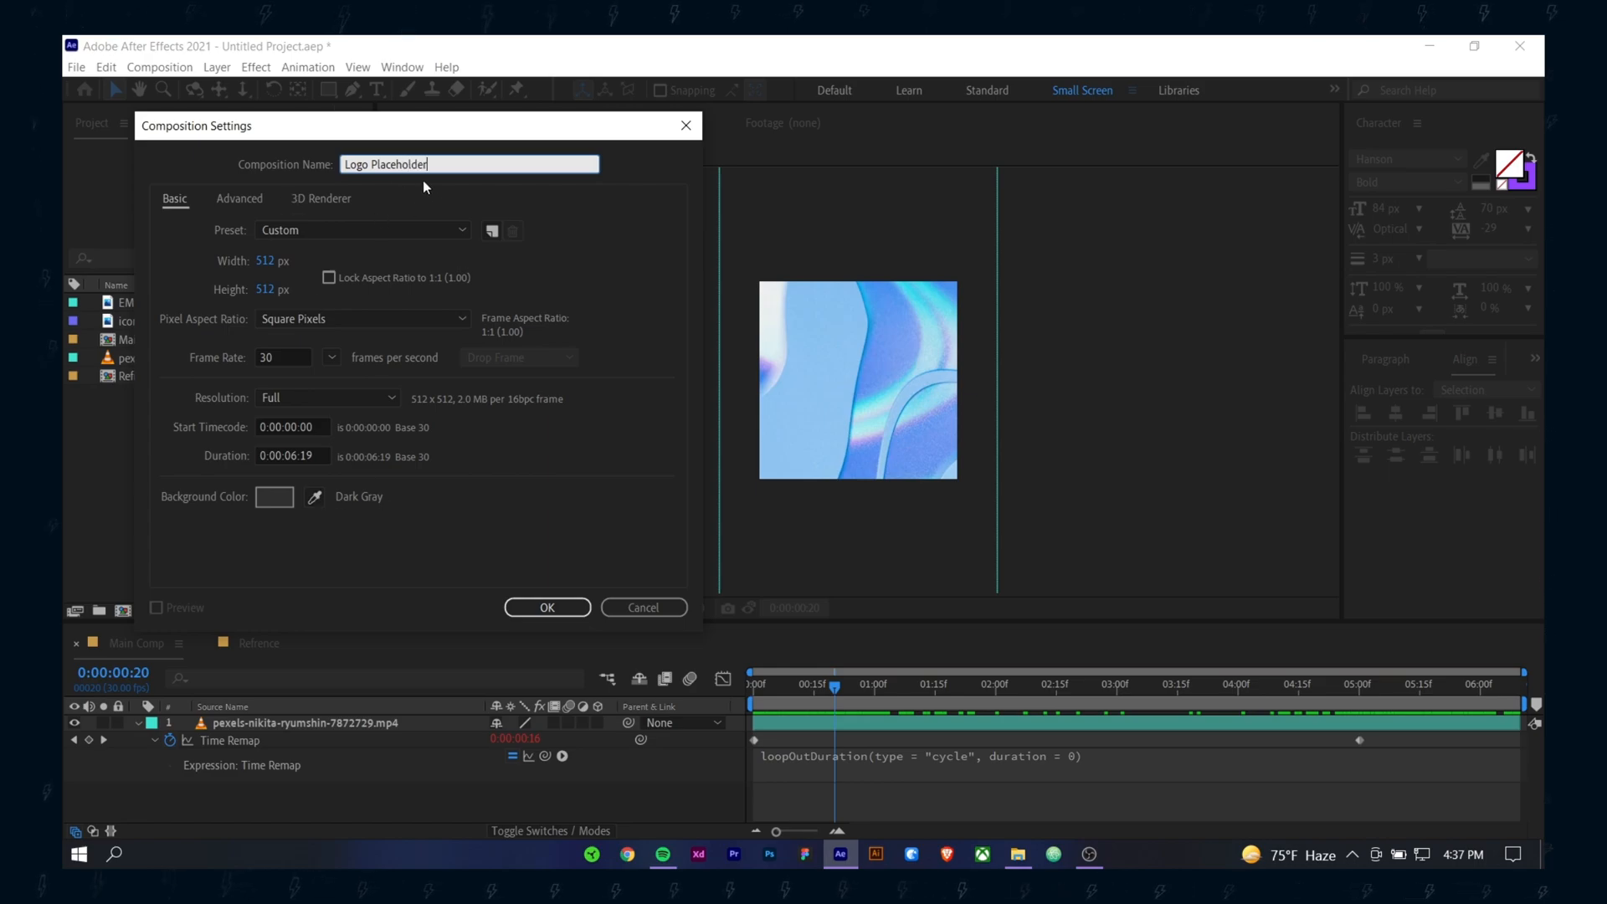
click(547, 607)
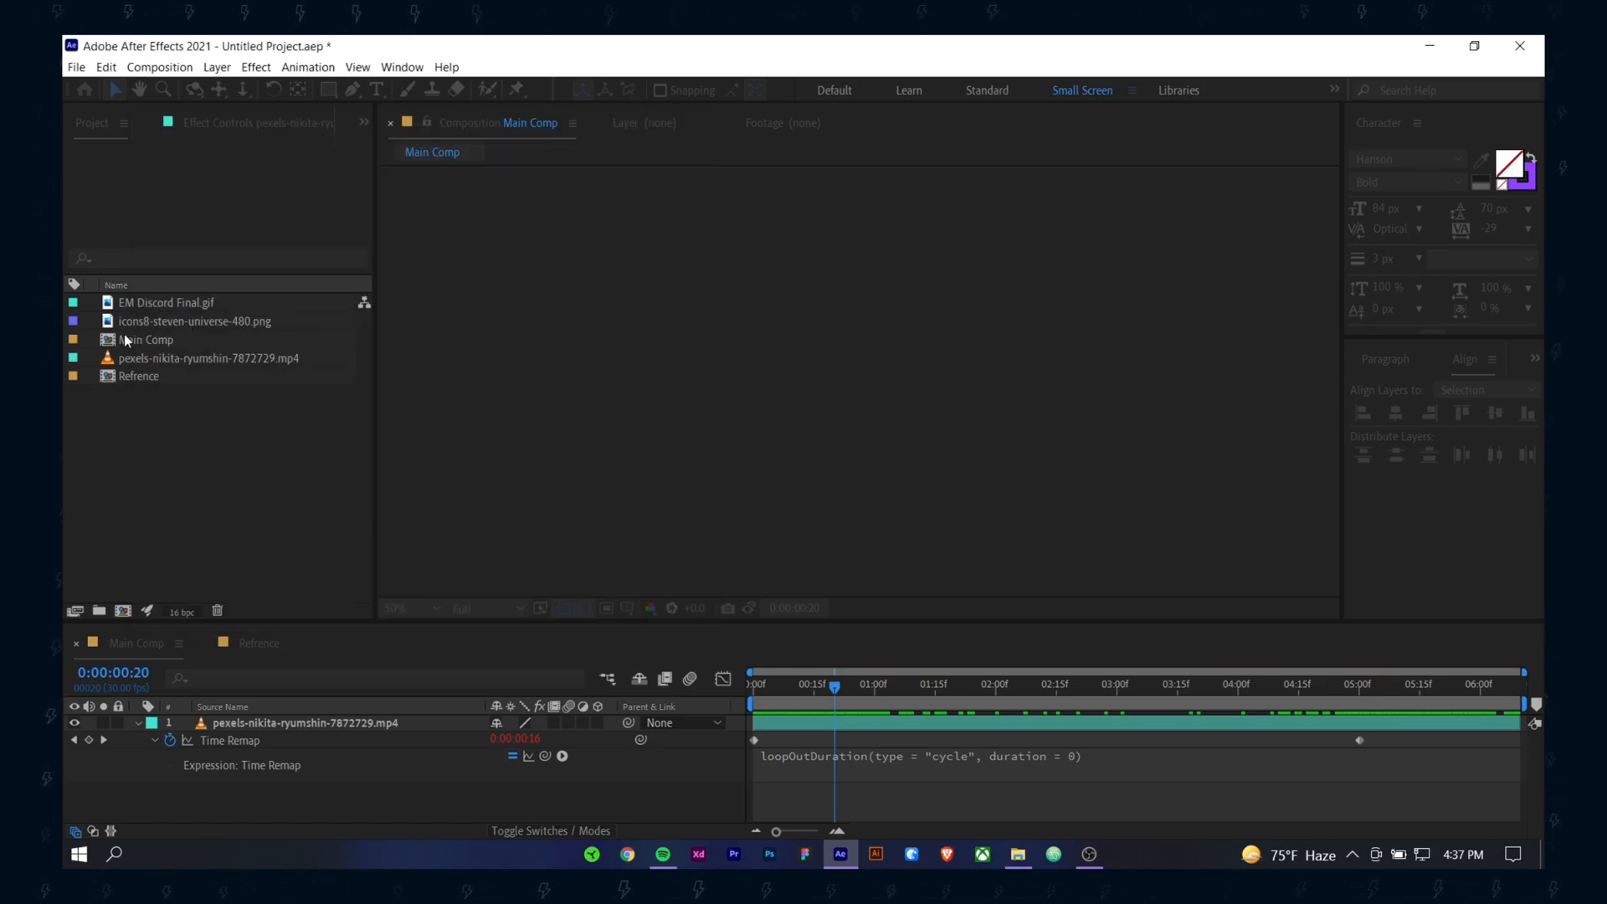
Step: Add icons8-steven-universe-480.png to the Logo Placeholder composition, scale it to 62%, and center it horizontally
click(147, 320)
click(156, 338)
click(143, 323)
drag(139, 324, 301, 764)
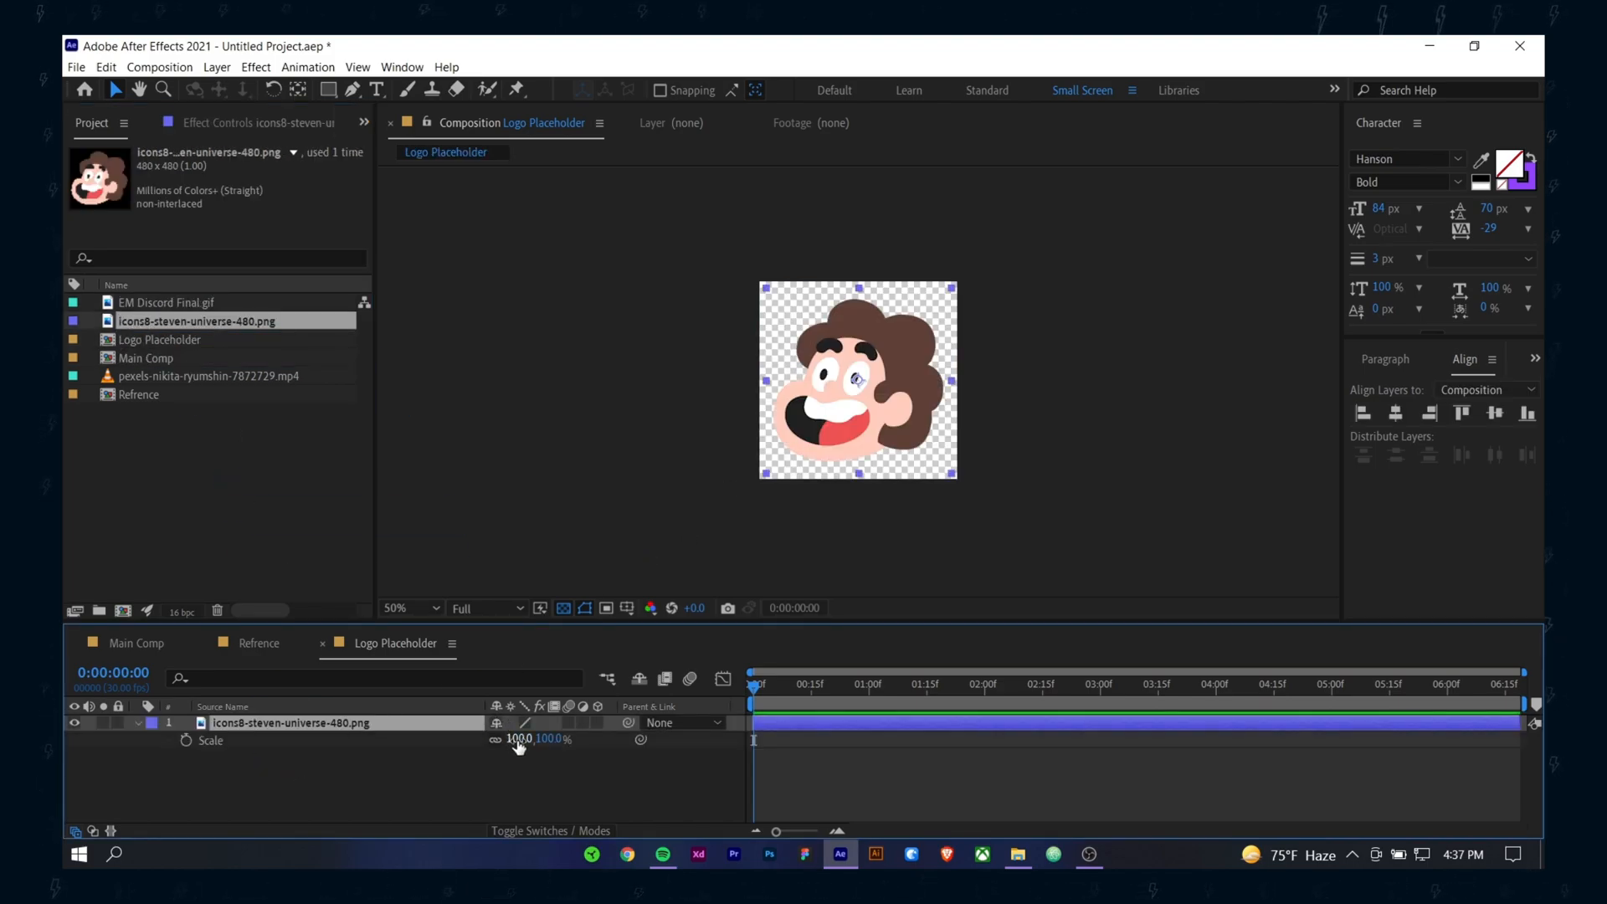
drag(517, 740, 485, 740)
click(1395, 414)
click(251, 770)
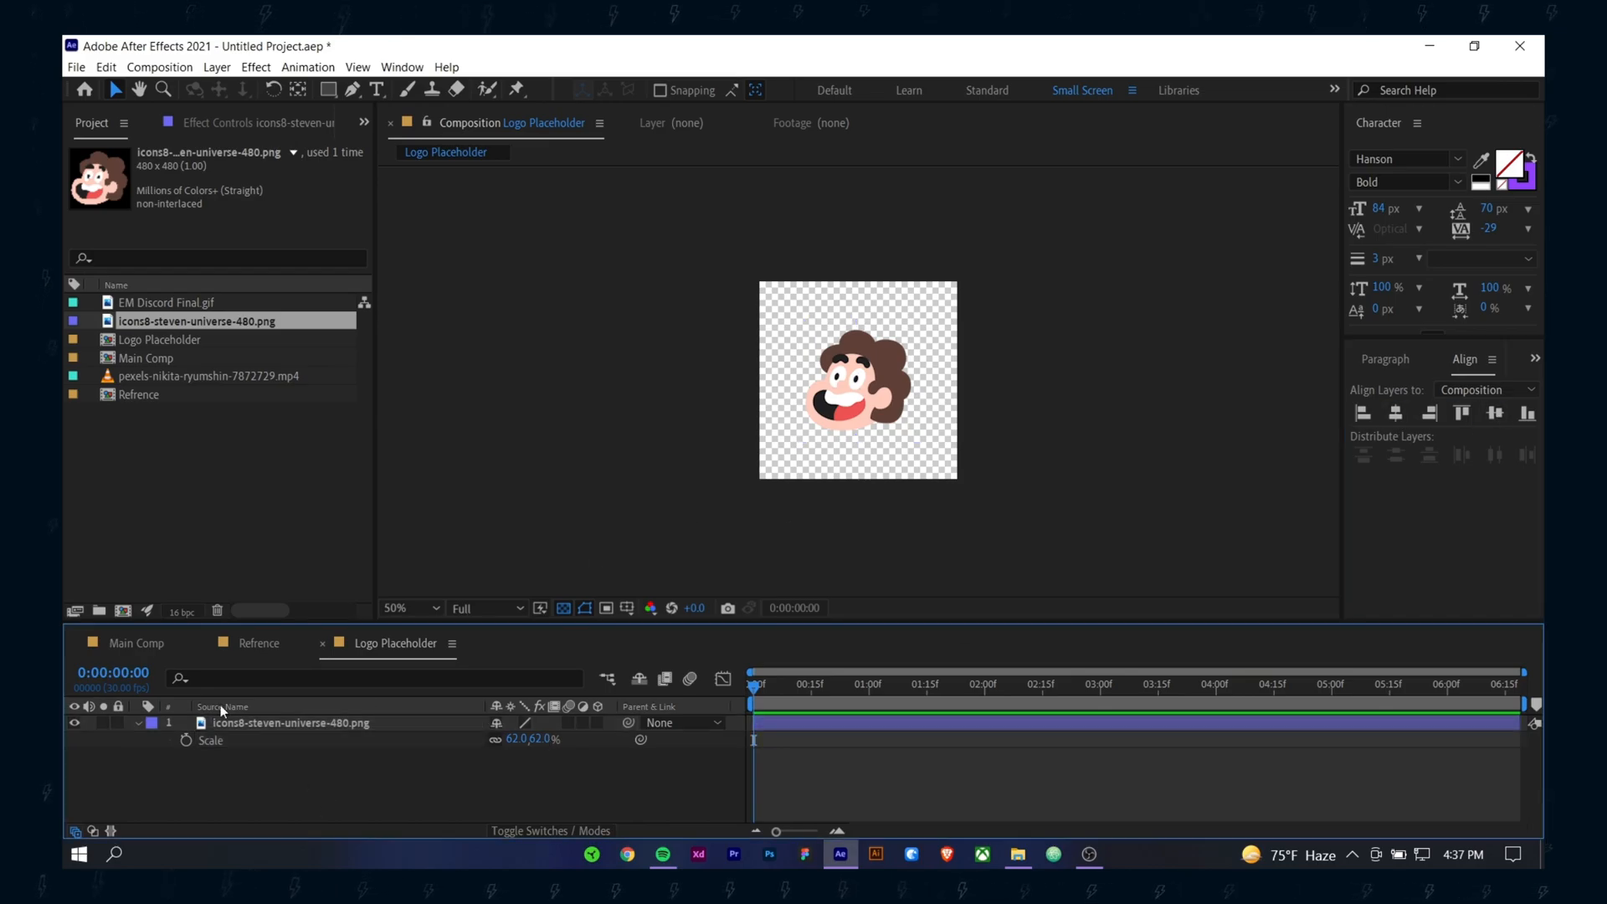
Step: Draw a circle with the Ellipse tool filling the Main Comp frame and center it horizontally
click(264, 643)
click(172, 649)
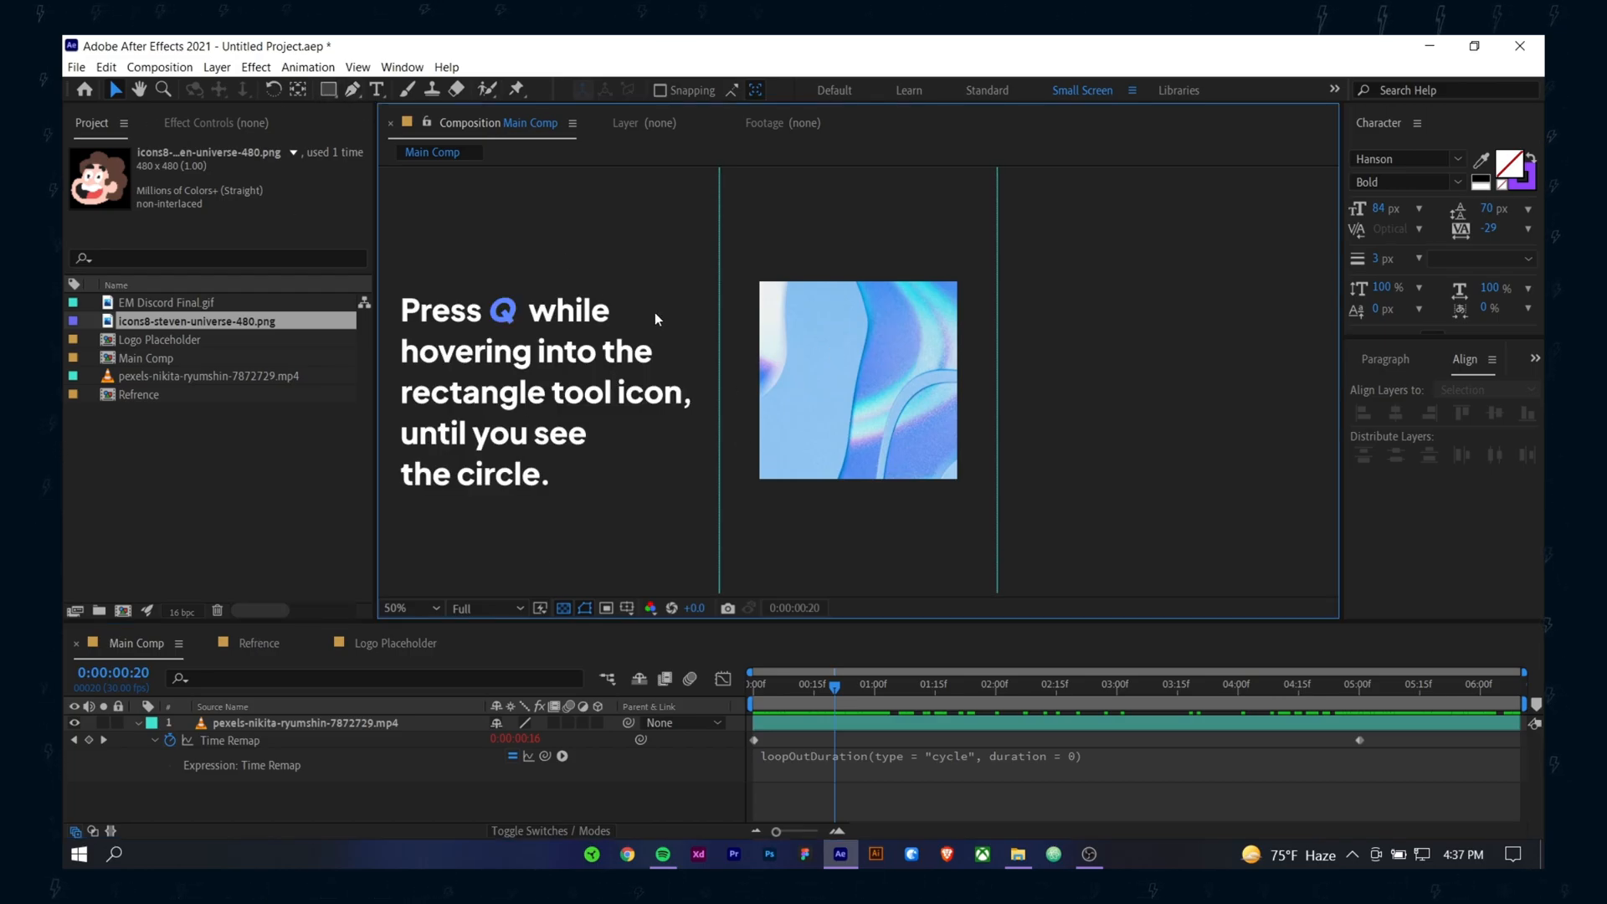
key(q)
key(q)
key(q)
drag(779, 318, 958, 479)
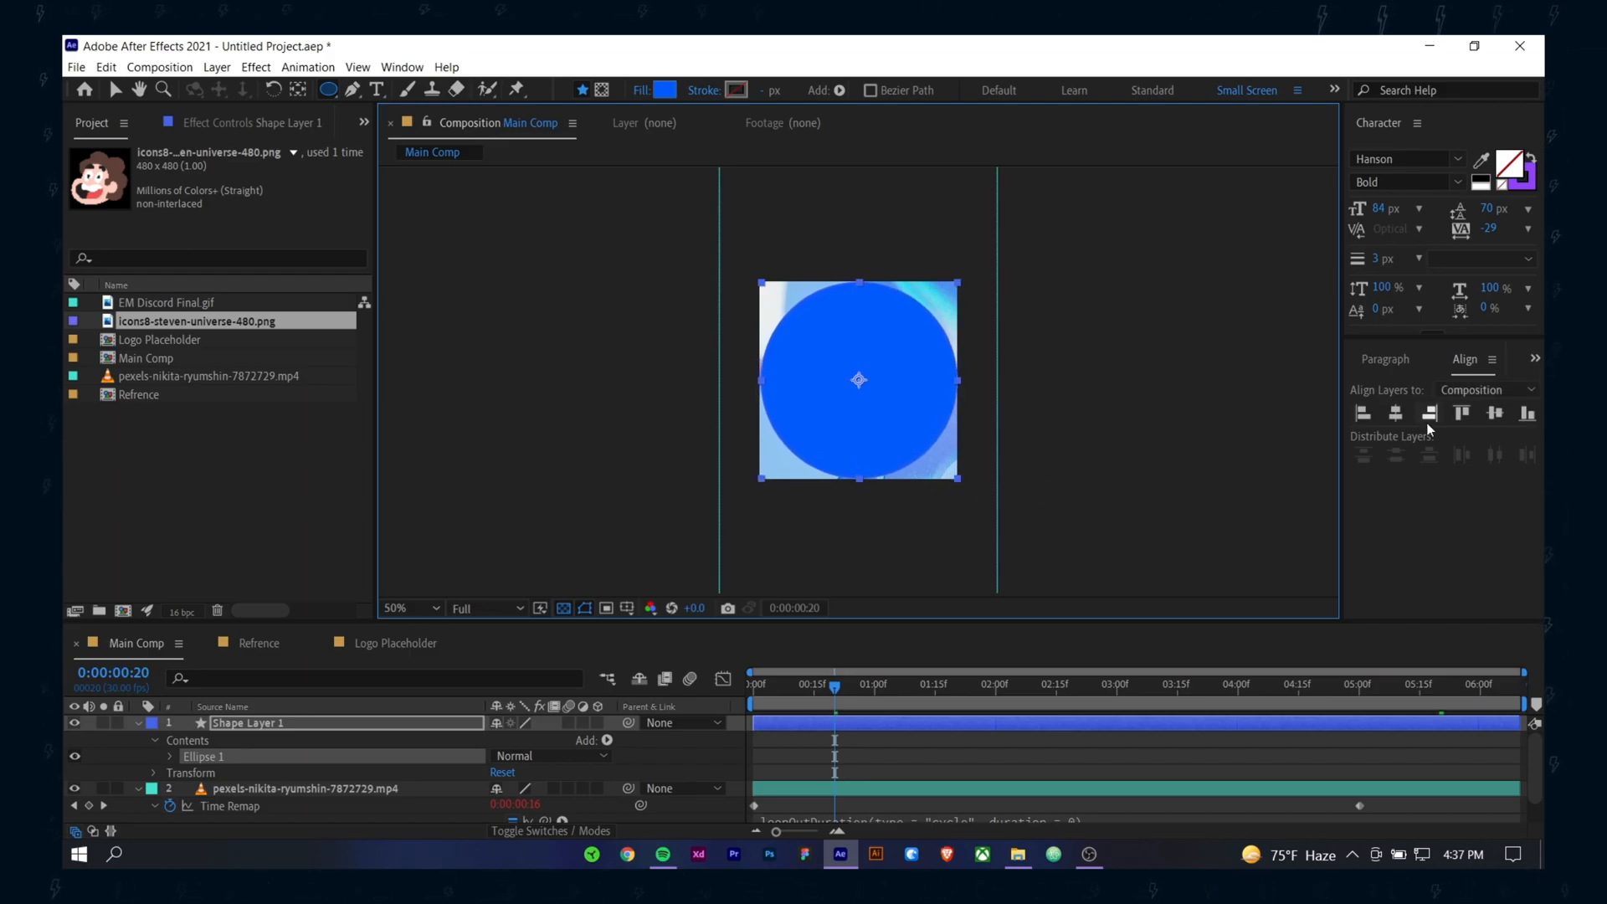
click(1395, 414)
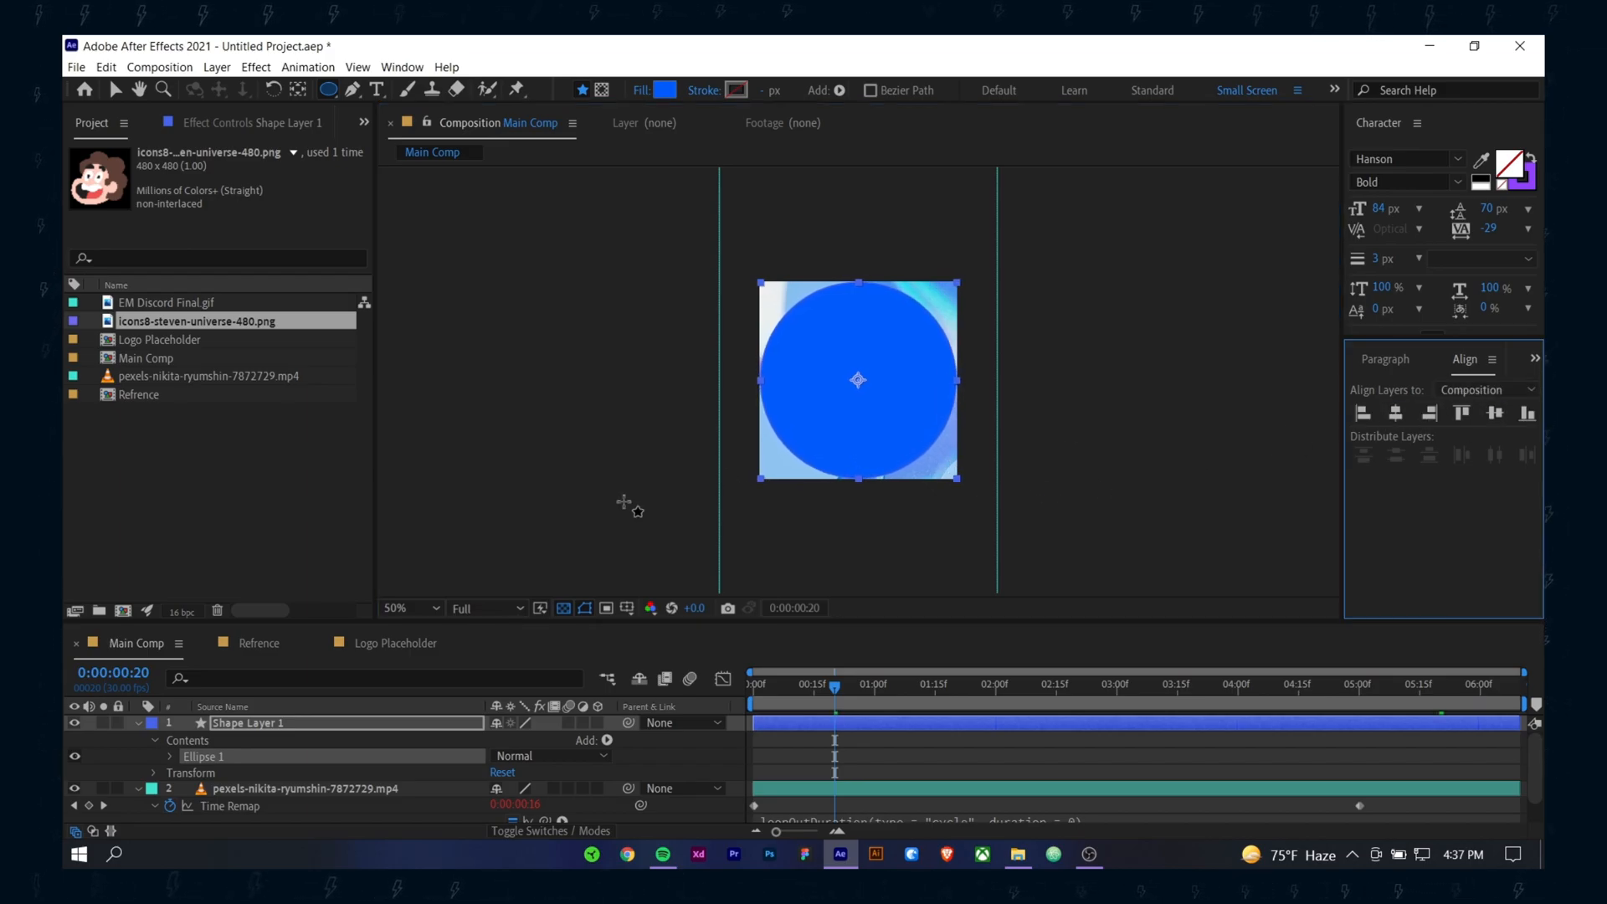
click(969, 592)
key(v)
Step: Rename the circle's shape layer as Circle Refrence and set its label color to dark green
click(262, 723)
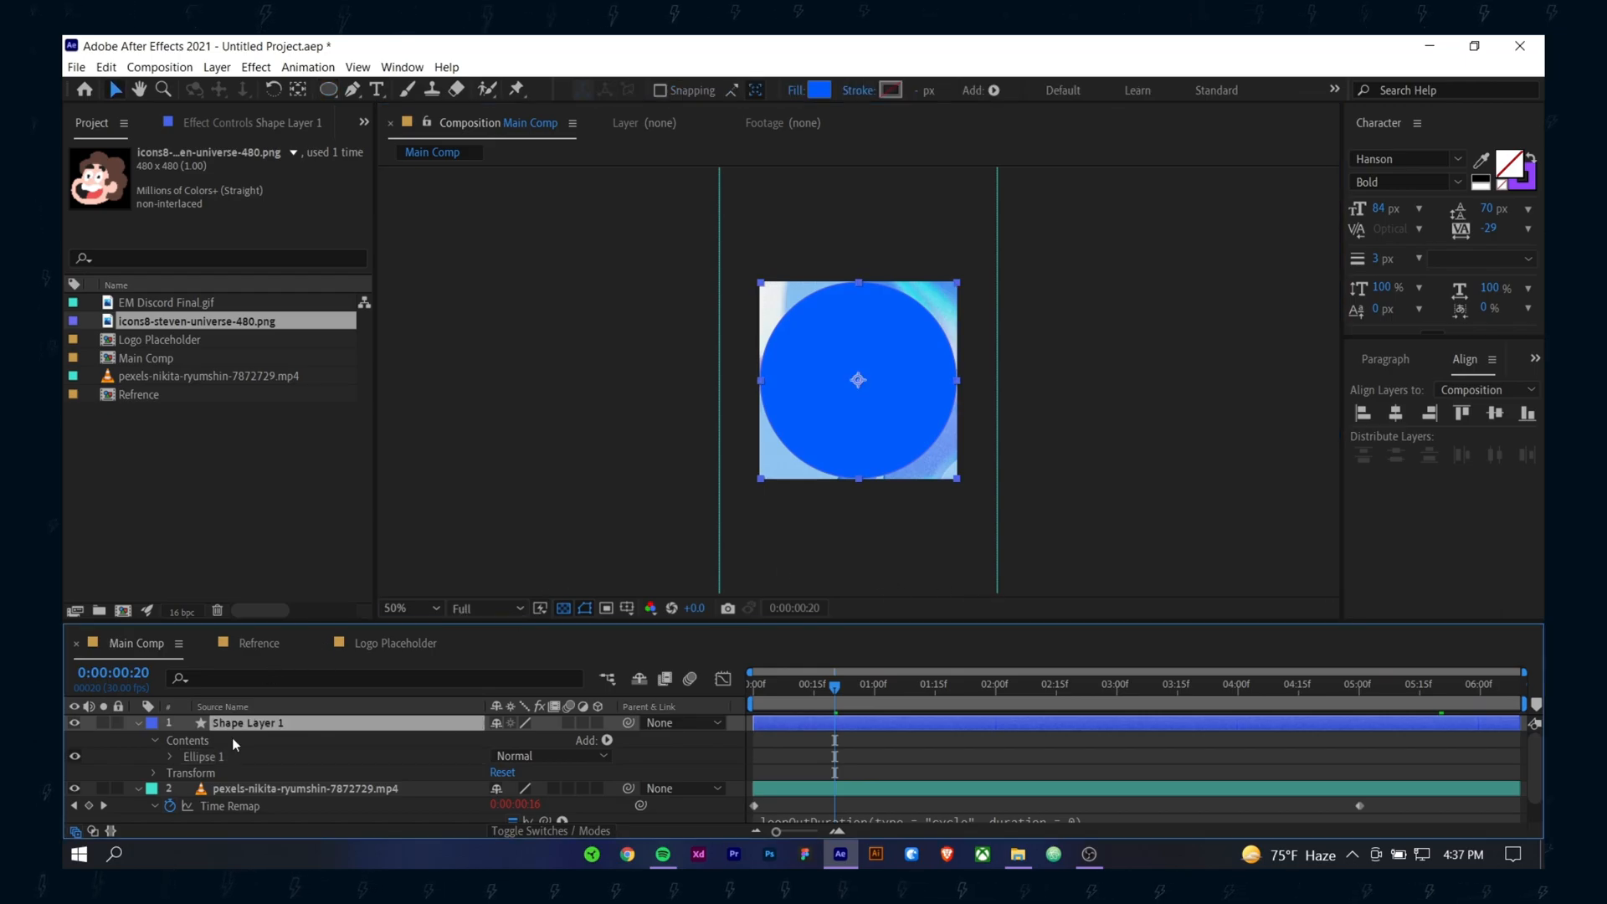
click(139, 725)
right_click(268, 725)
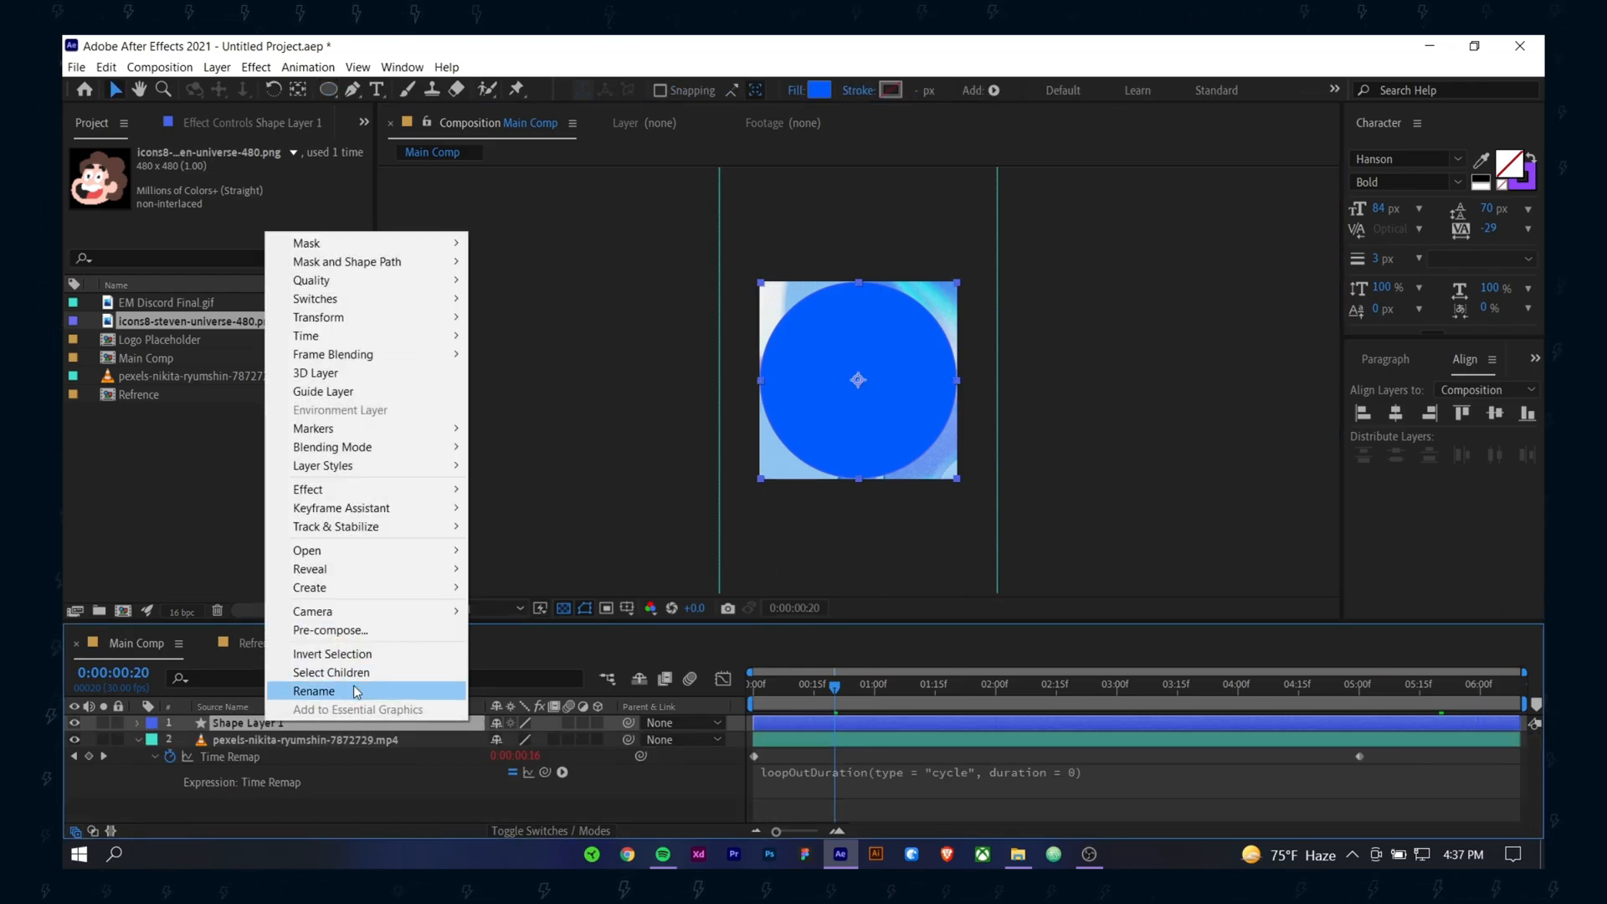
click(354, 685)
text(Circle)
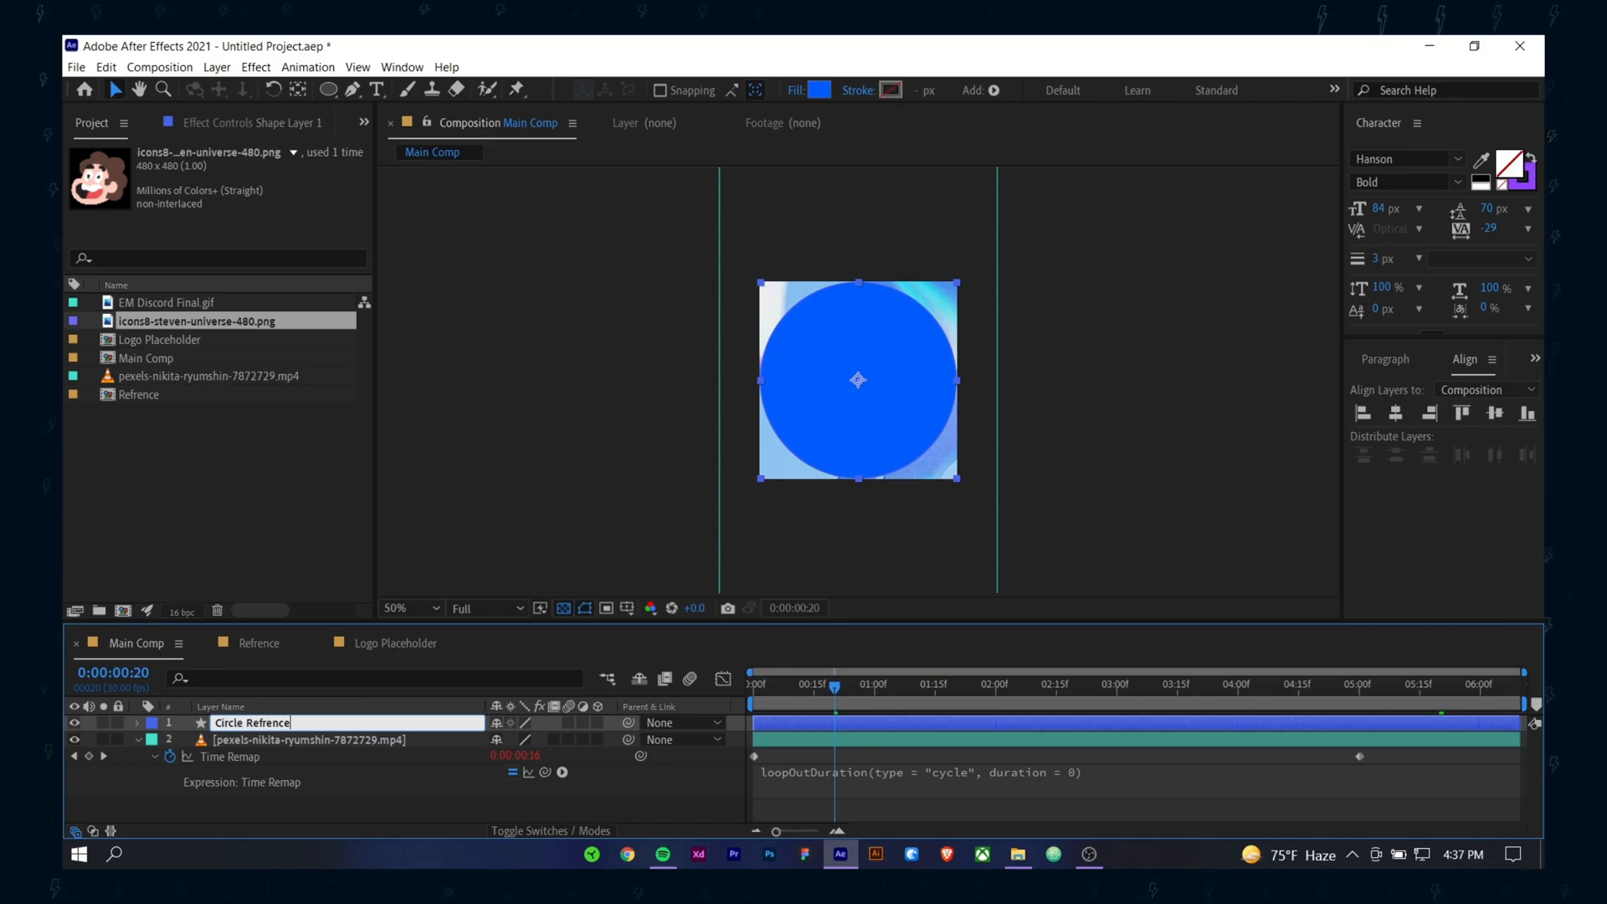
text( Refrence)
key(Return)
click(151, 723)
click(203, 722)
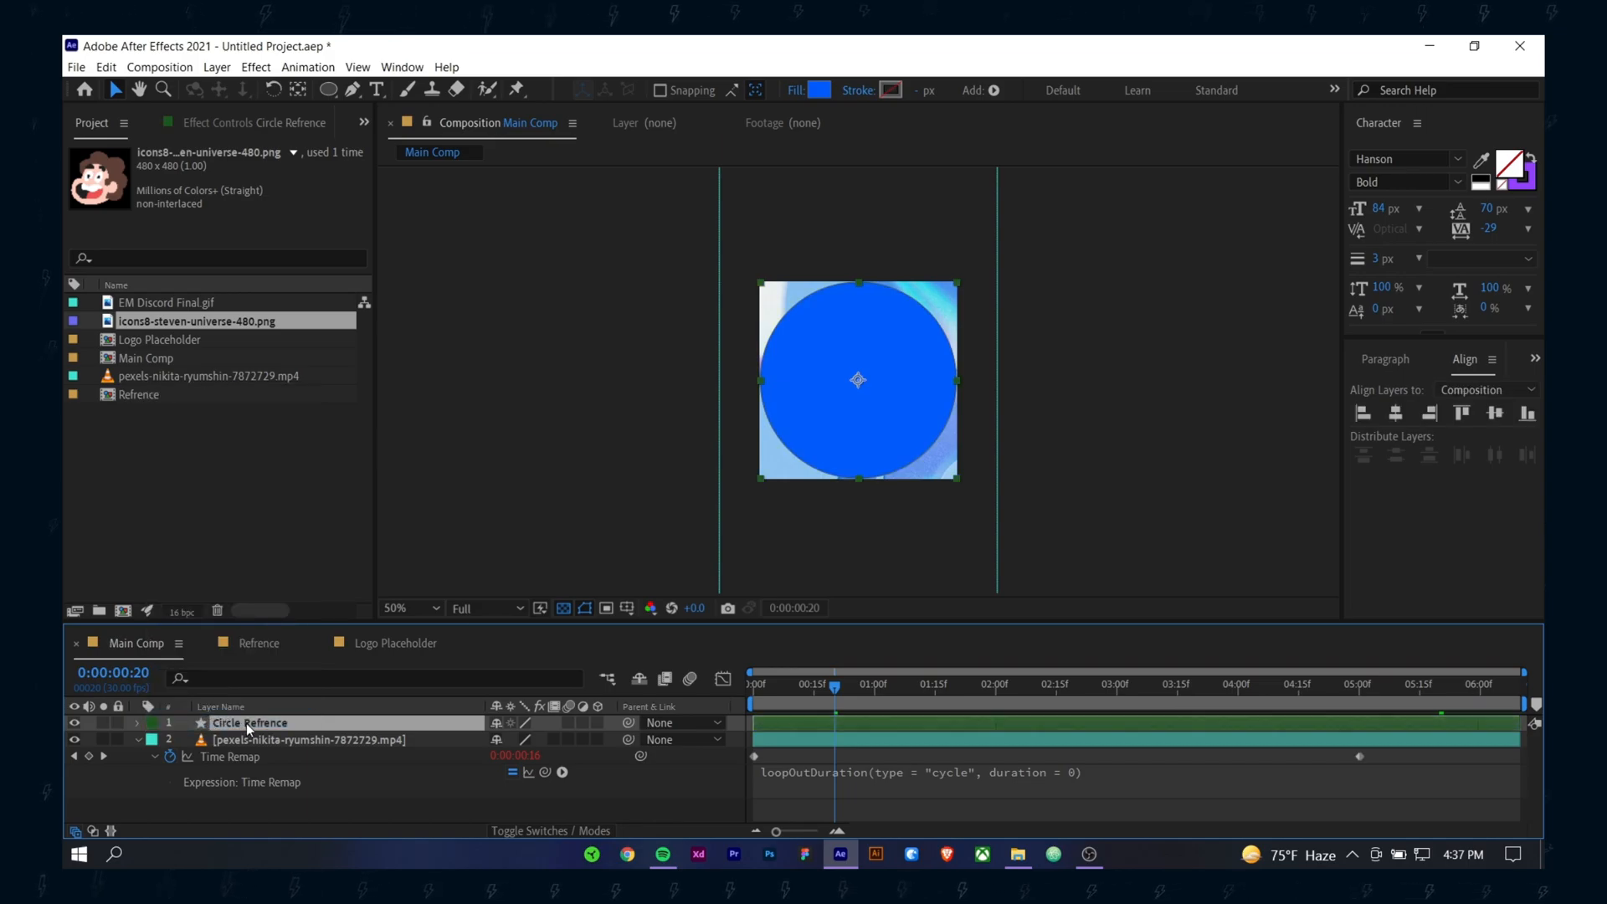
Step: Set the Circle Refrence layer's opacity to 23%
key(t)
drag(500, 740, 408, 736)
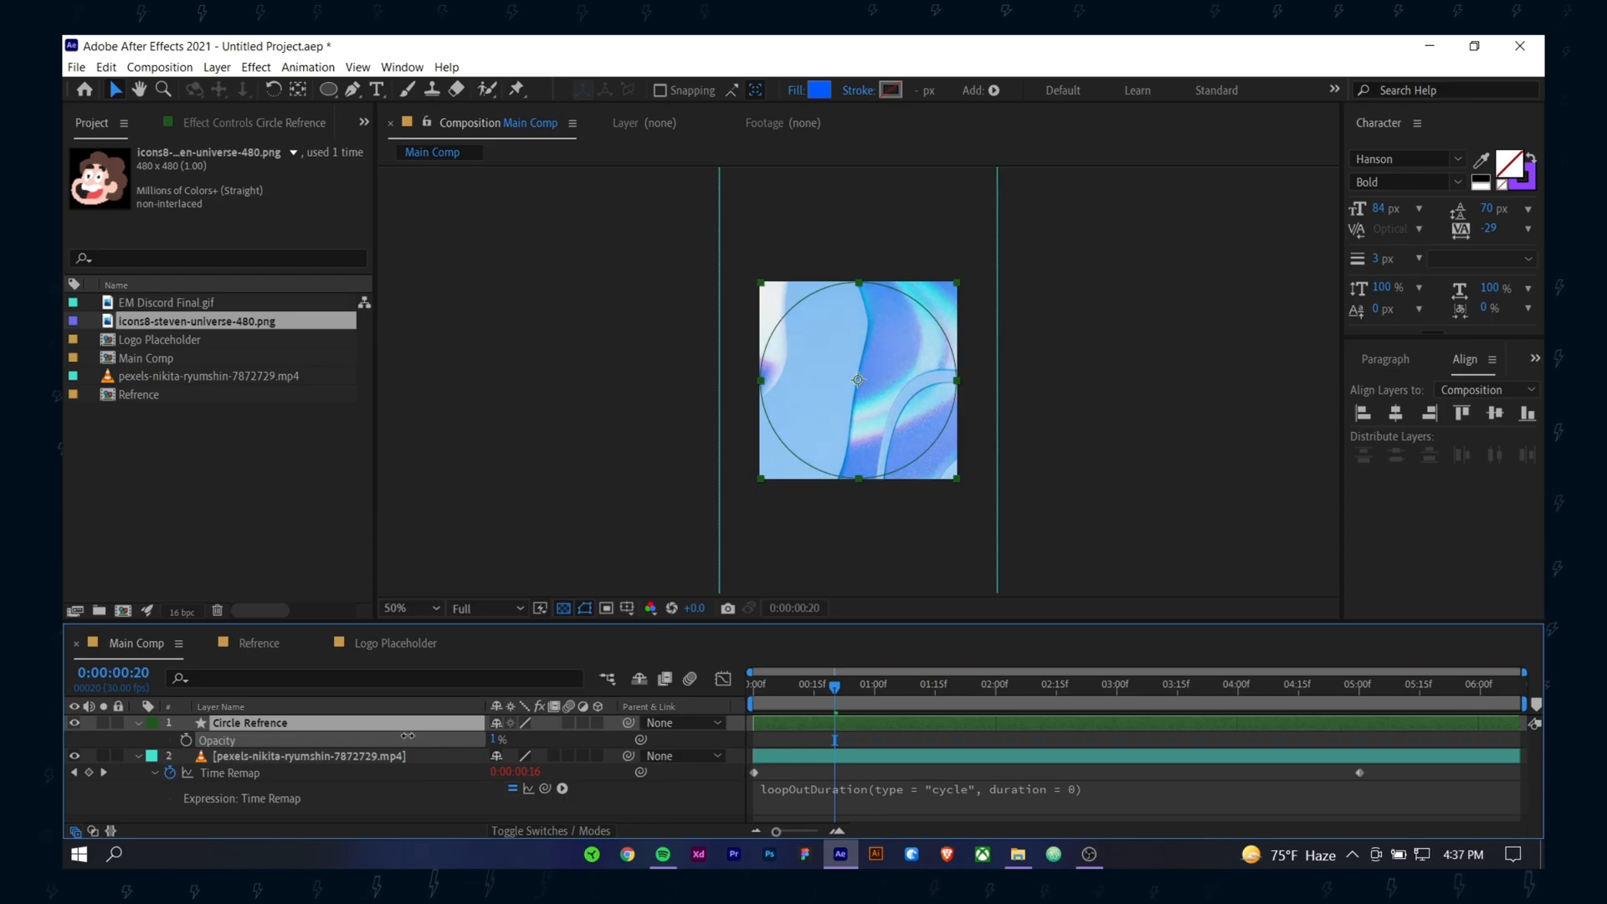
click(448, 810)
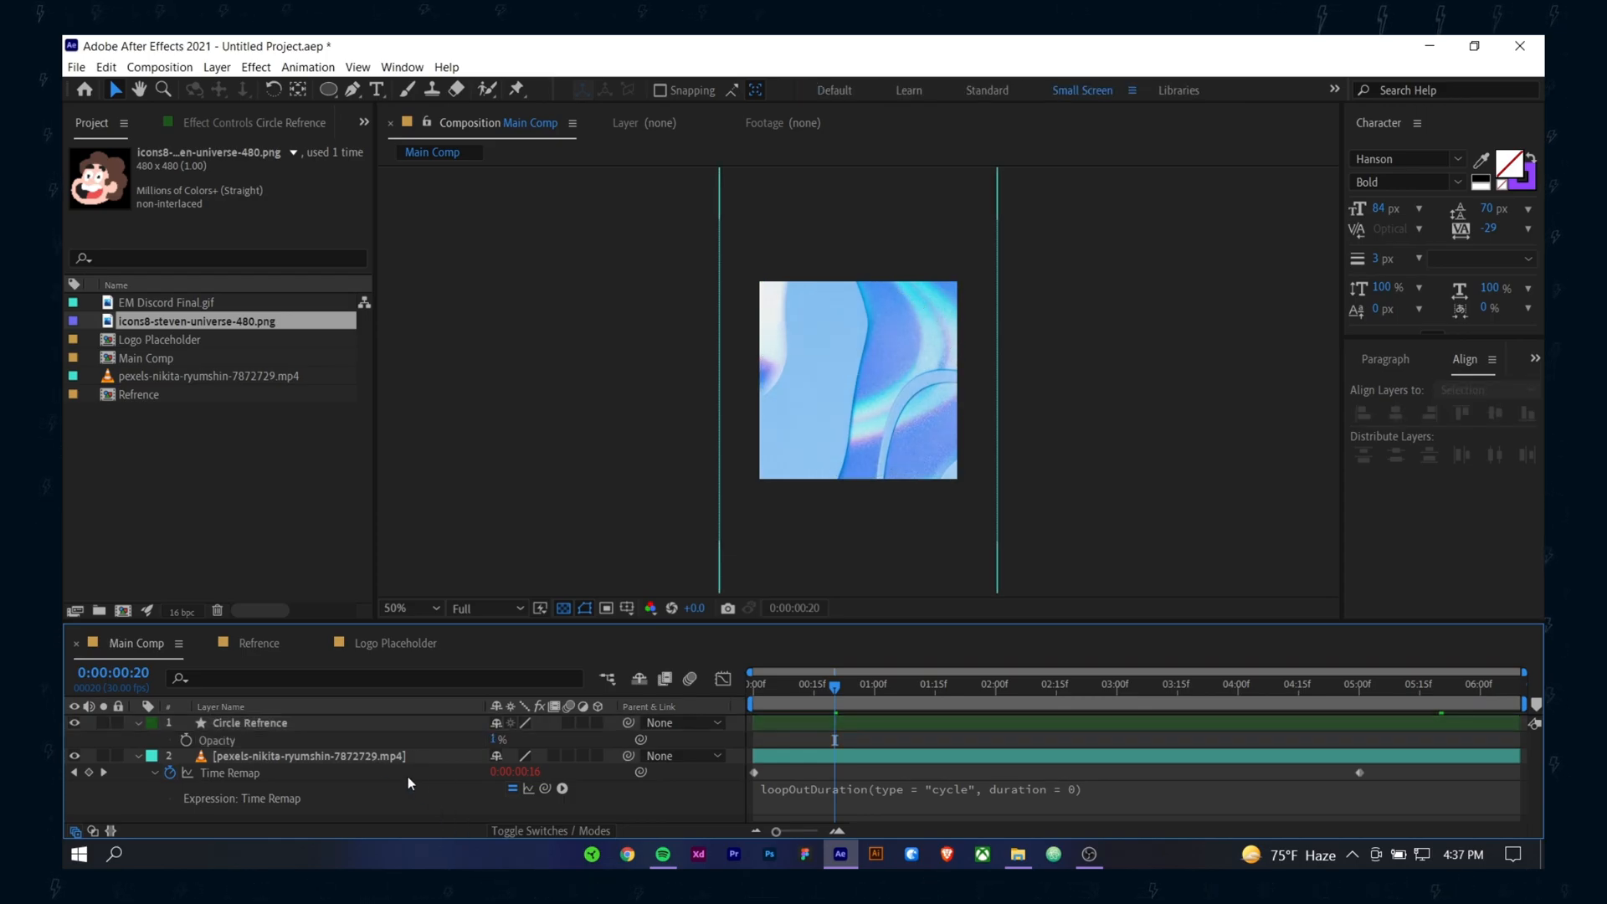
click(304, 721)
drag(494, 740, 500, 744)
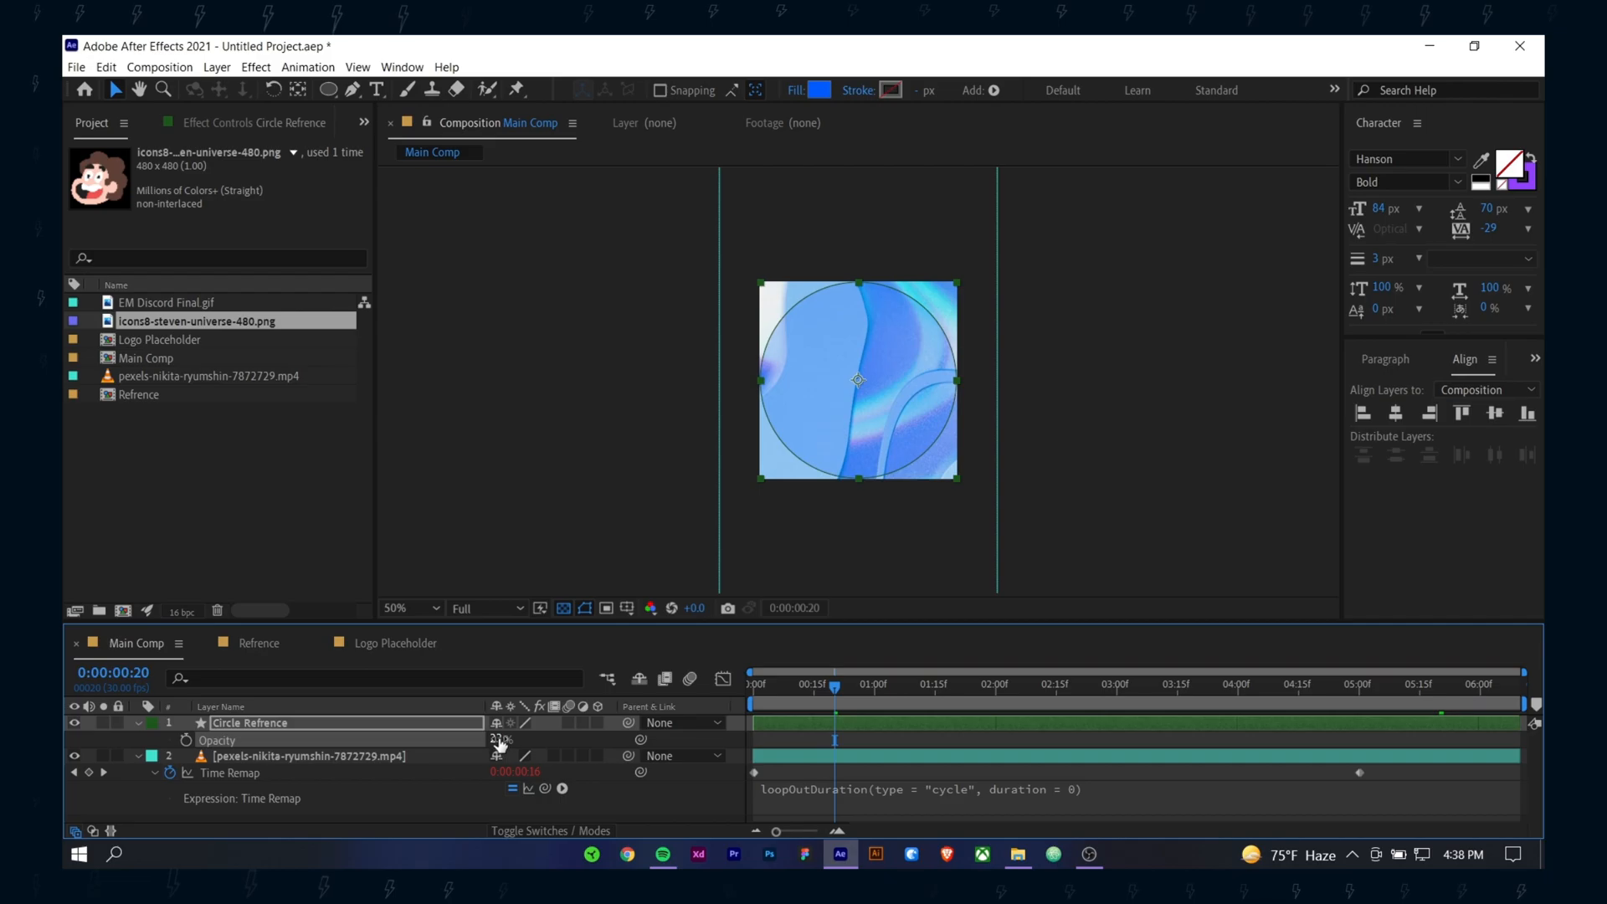
Step: Change the Circle Refrence shape's fill to a dark navy color
click(818, 90)
click(594, 731)
click(843, 538)
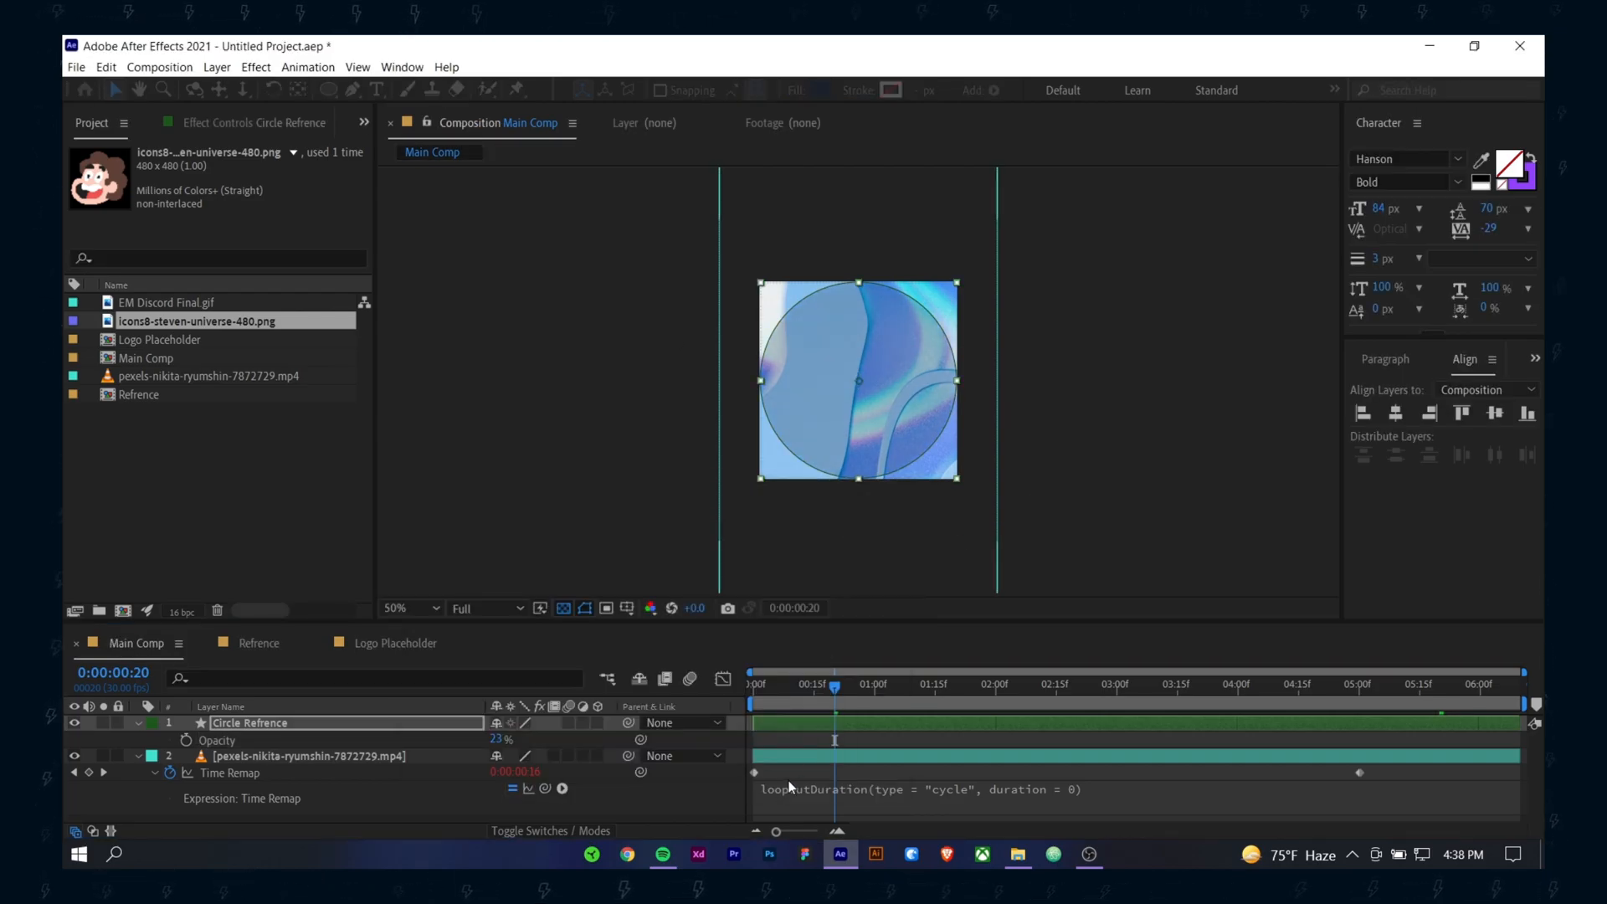
click(896, 740)
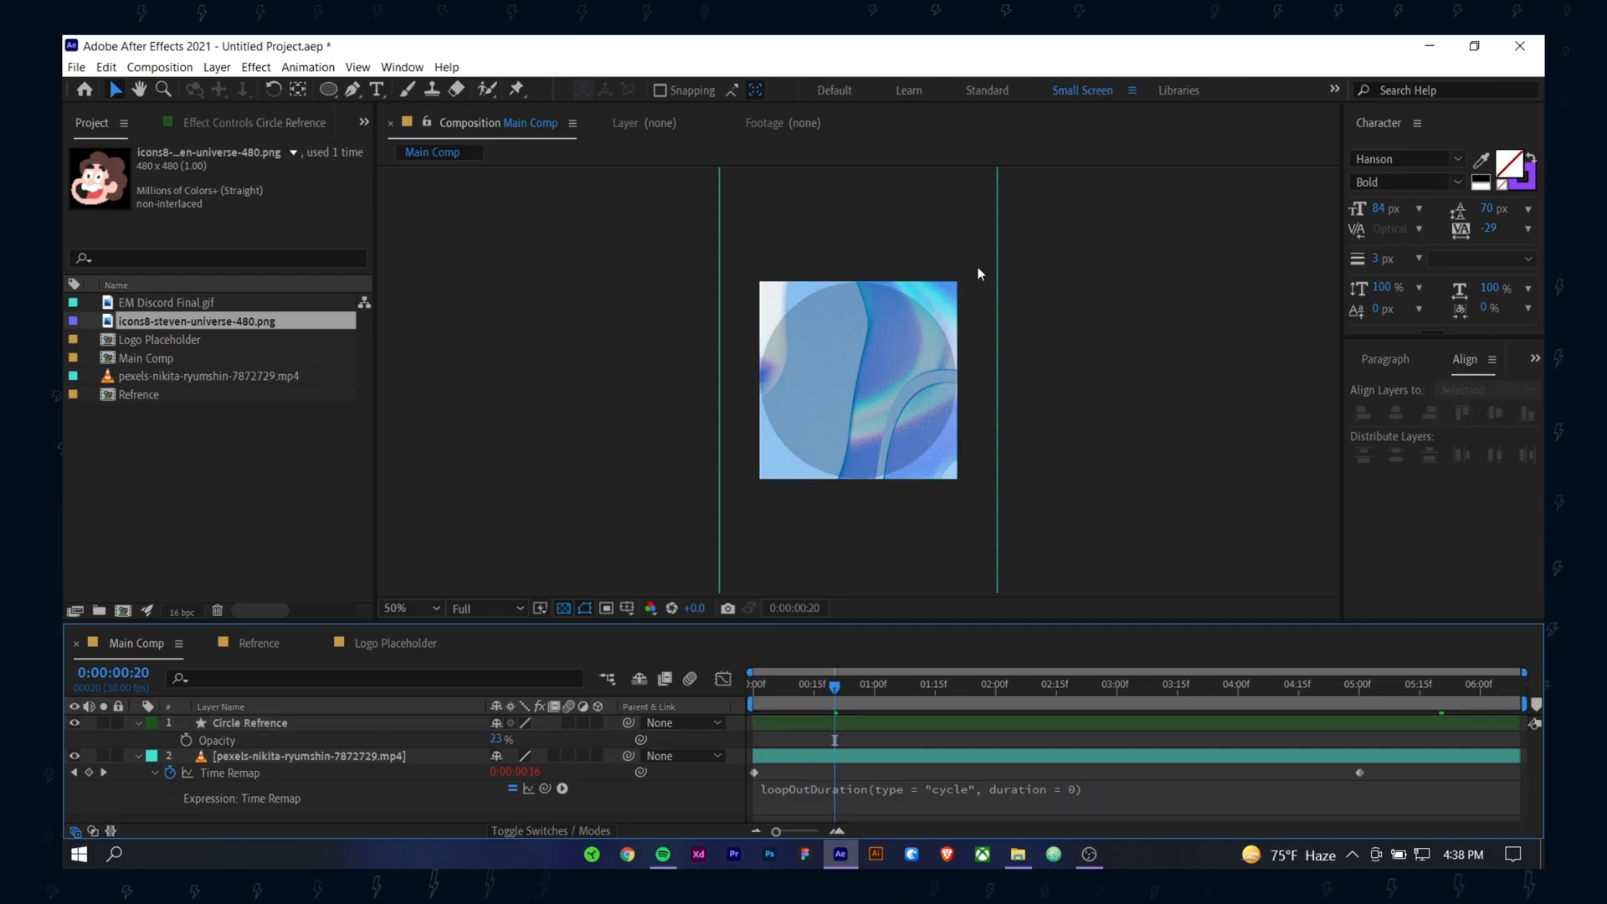
Step: Collapse the pexels footage layer's properties and scrub Main Comp from its start to 0:00:00:19
click(139, 756)
click(233, 456)
click(143, 326)
drag(154, 346, 181, 418)
click(180, 424)
click(836, 809)
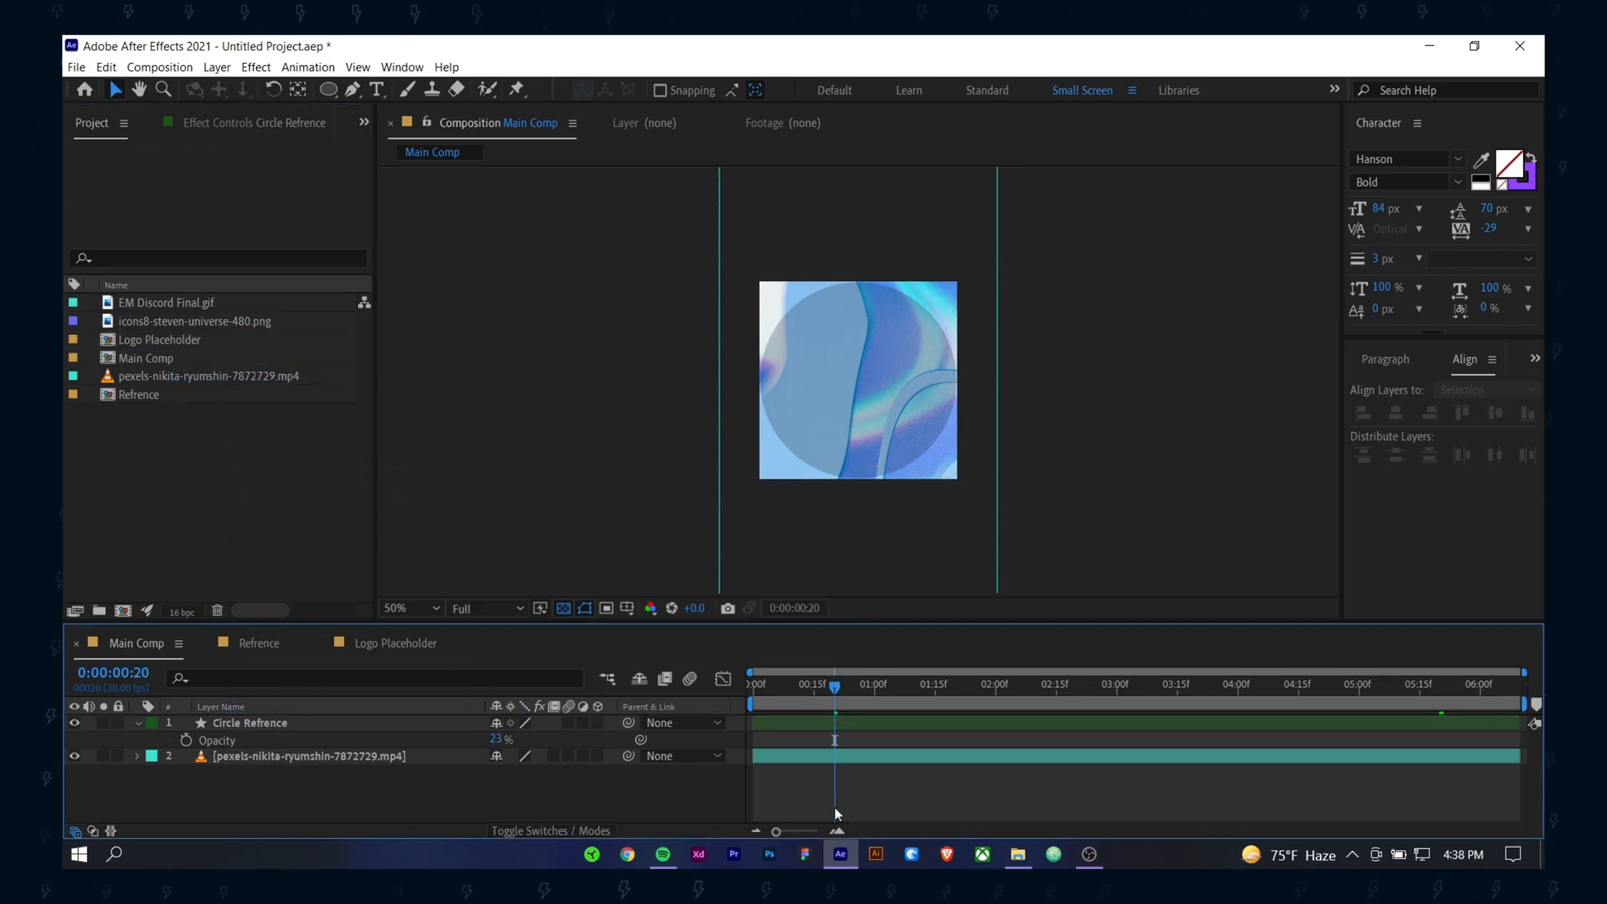
key(Home)
drag(753, 692, 831, 696)
Step: Find the Hue/Saturation effect in Effects & Presets and apply it to the pexels footage layer
click(248, 758)
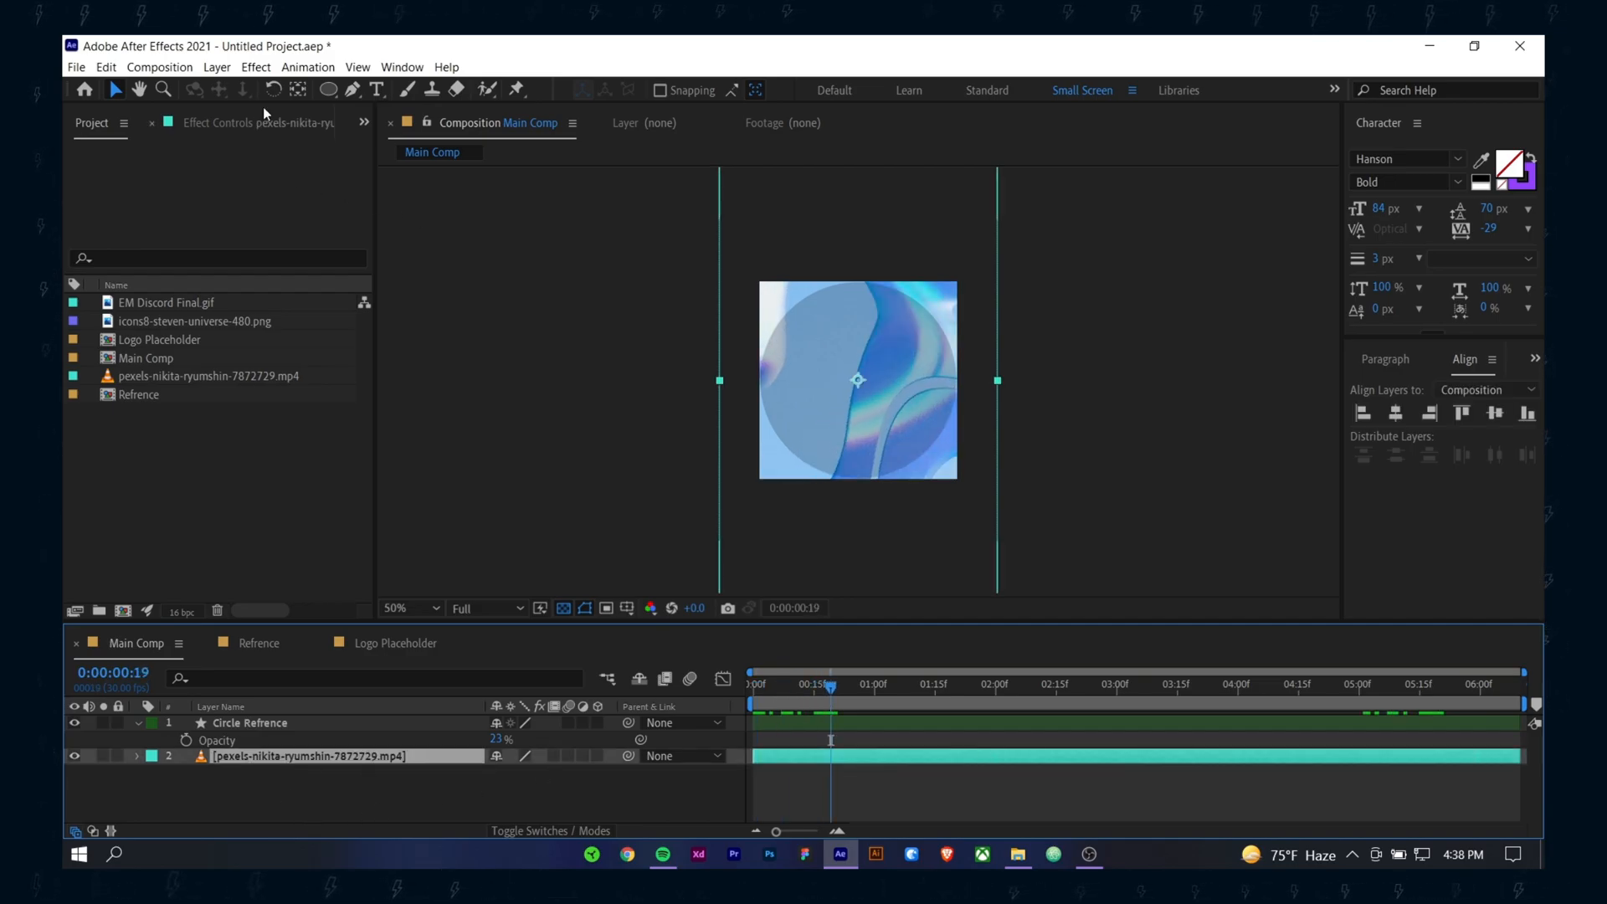
click(402, 67)
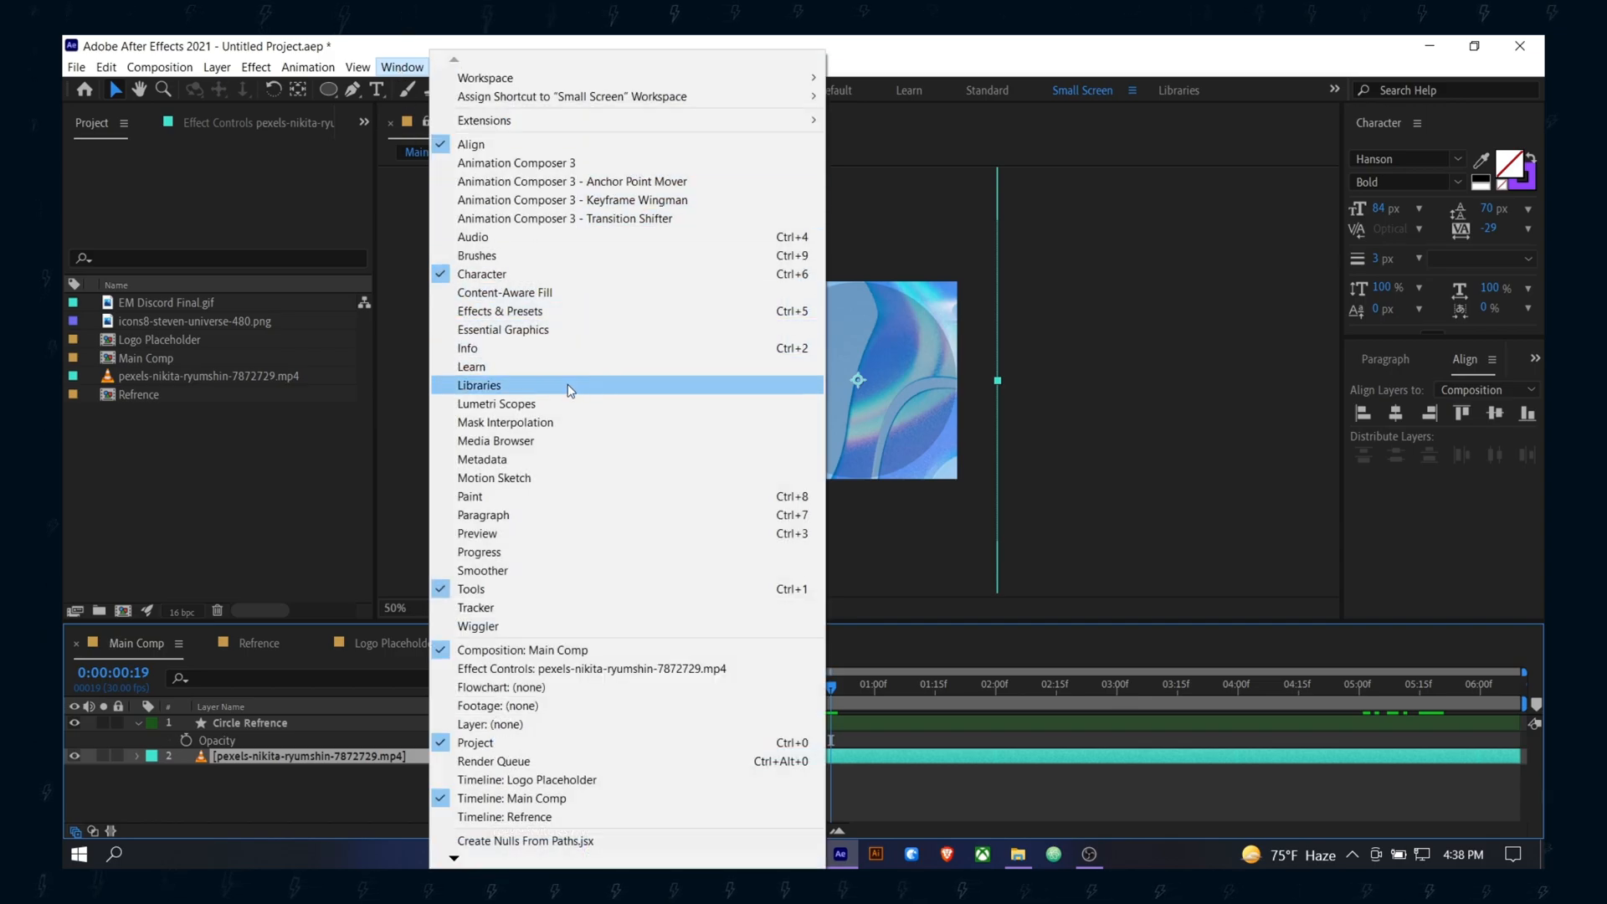
click(544, 313)
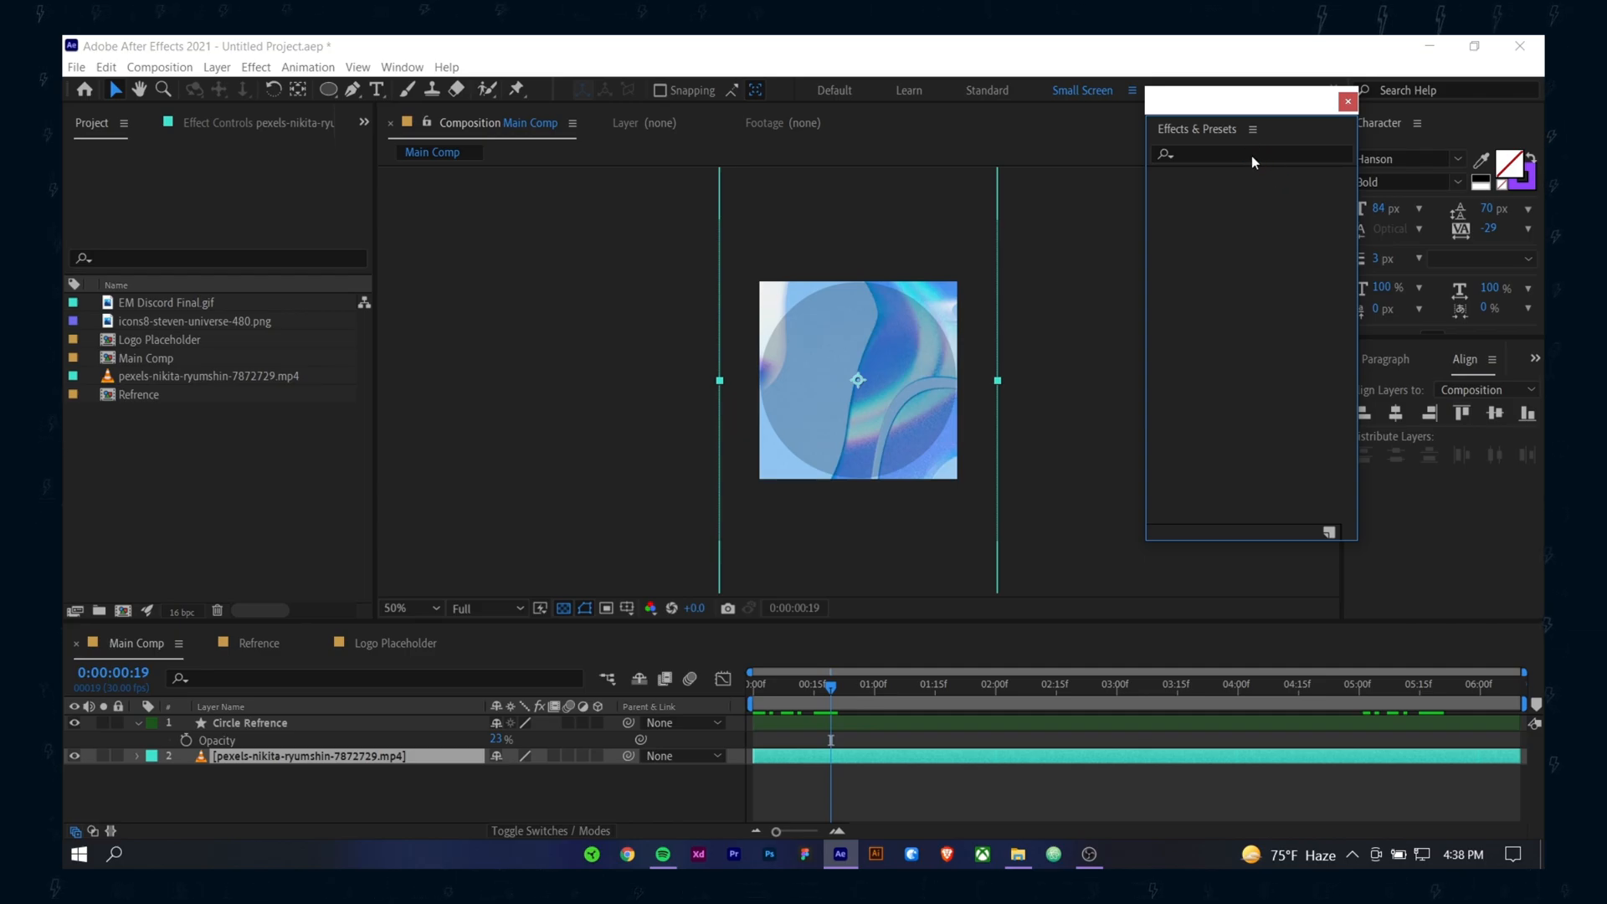
click(1253, 156)
text(hue)
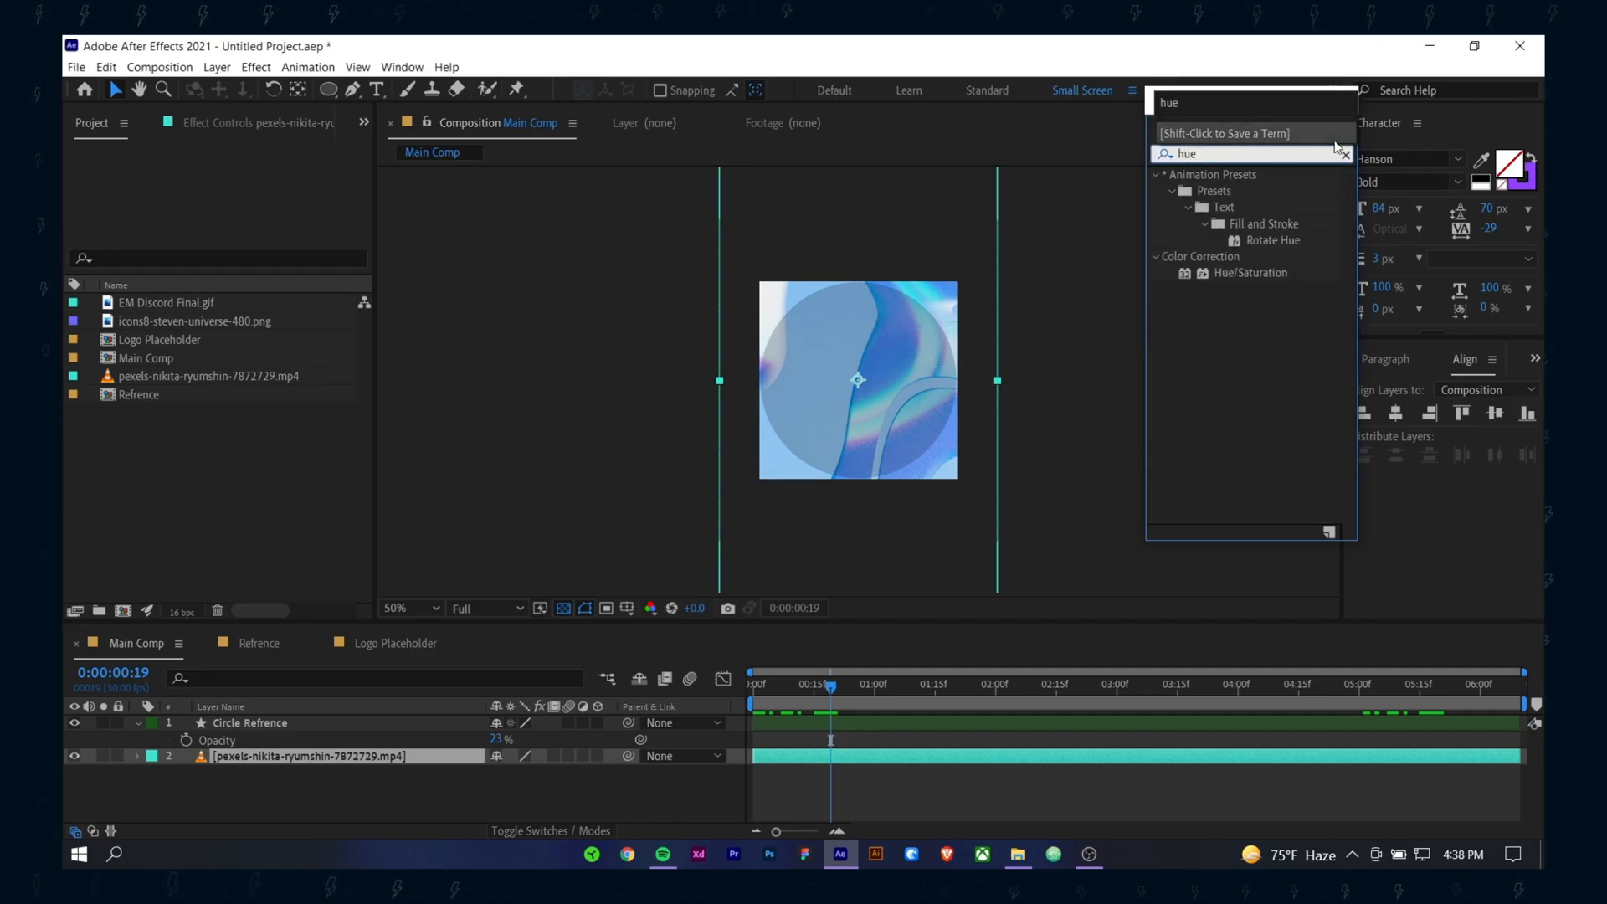
double_click(1246, 272)
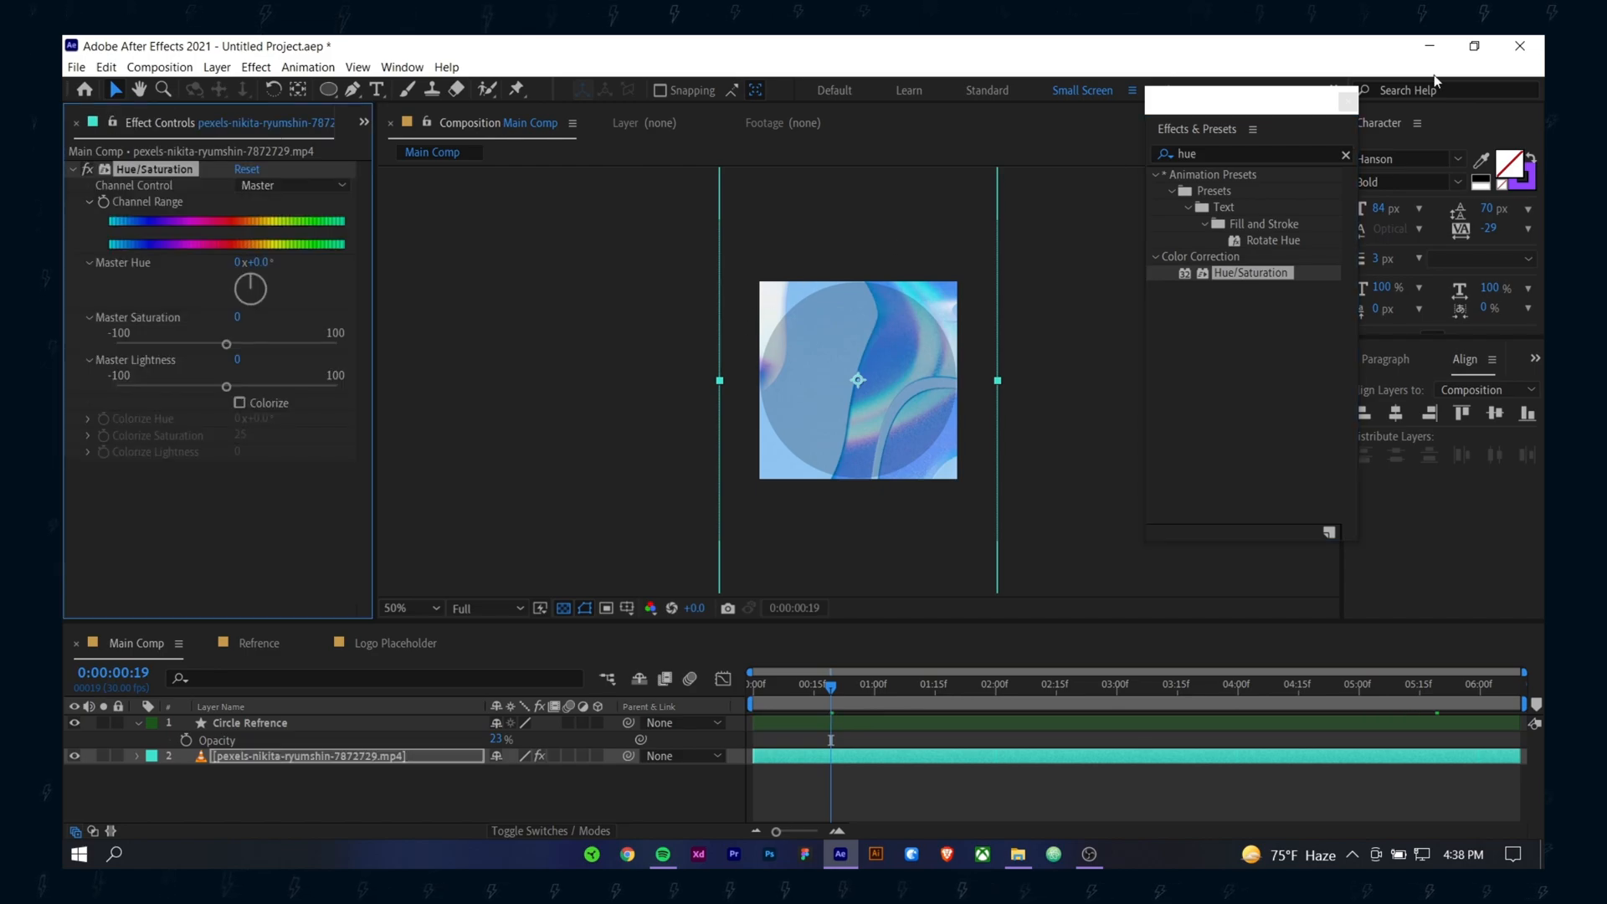
drag(1296, 107, 1324, 123)
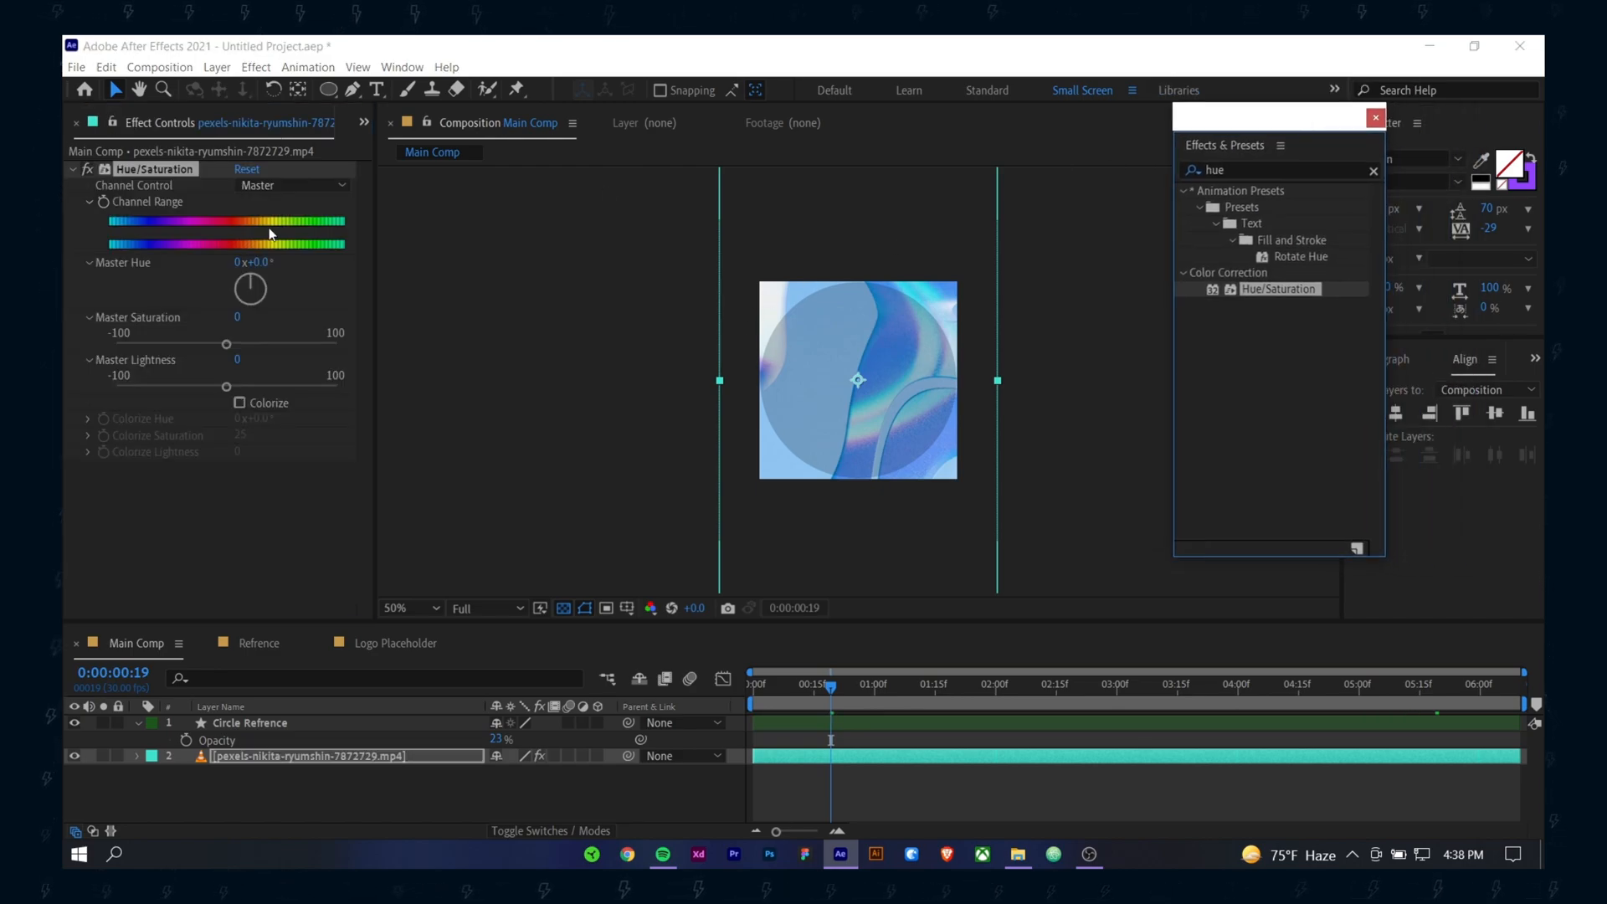
Step: Set the footage layer's Master Hue to 149° in the Hue/Saturation effect
drag(257, 286, 364, 285)
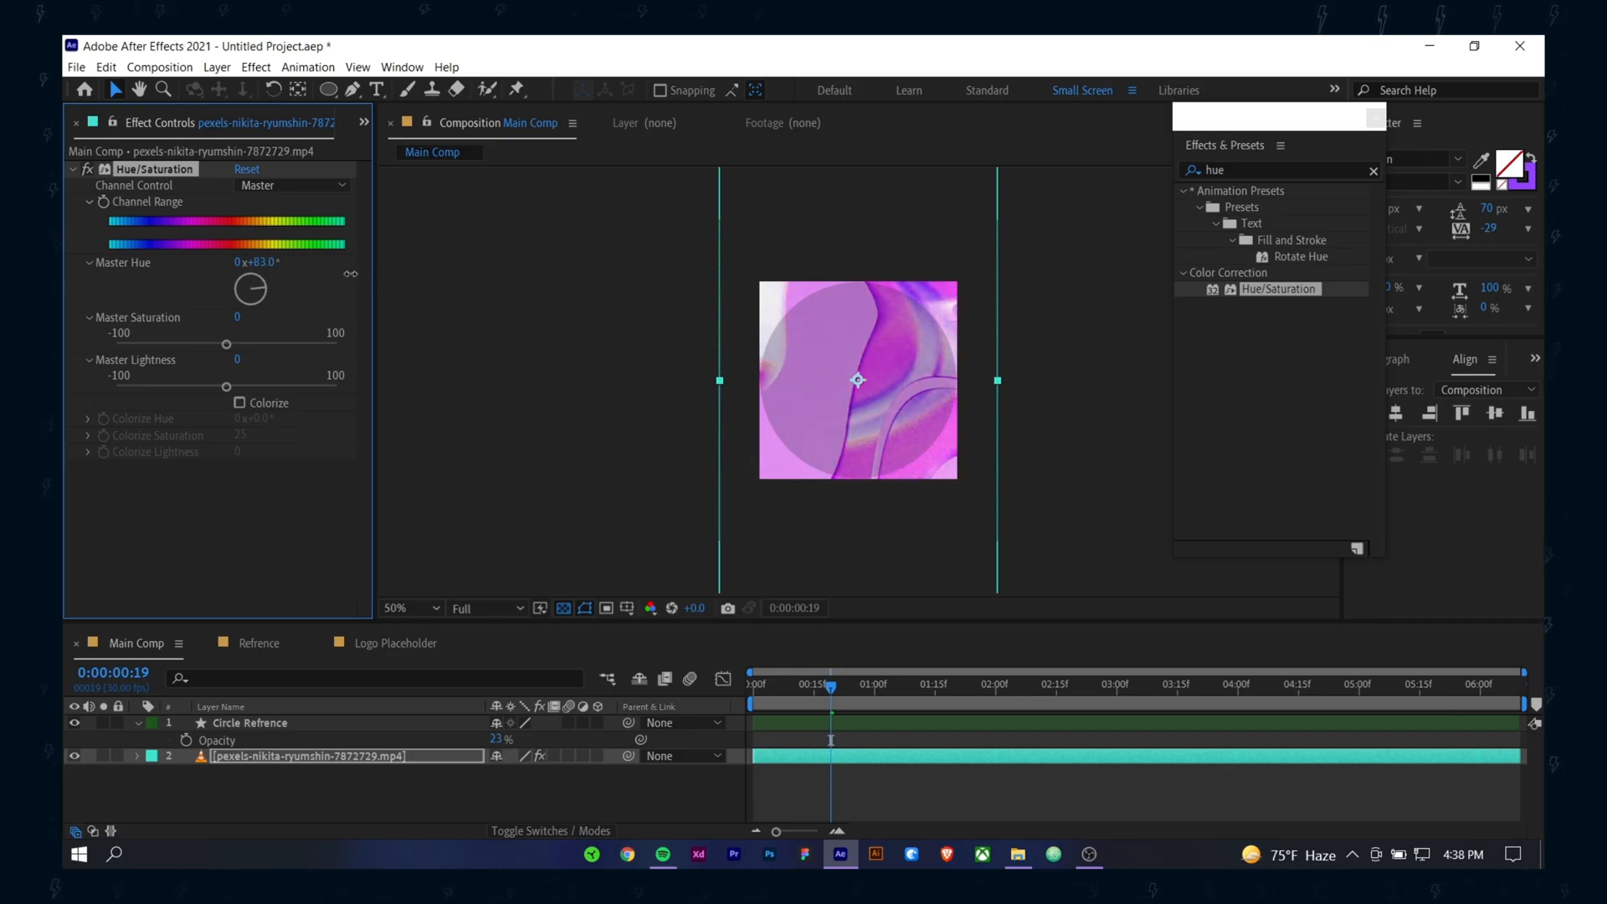
drag(294, 243, 489, 347)
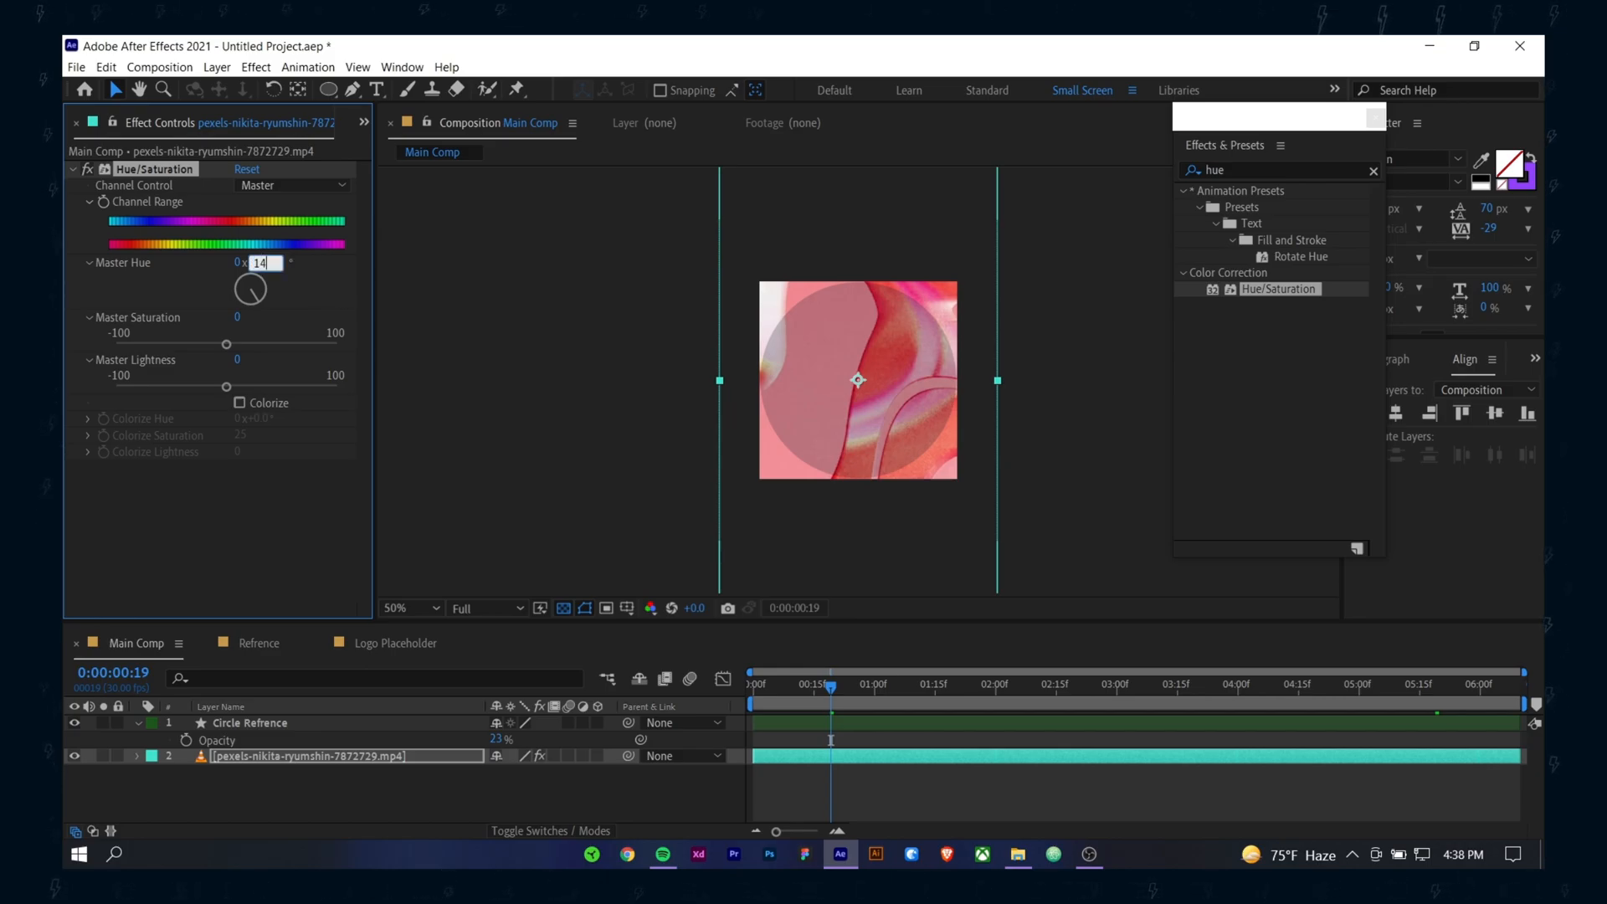
click(310, 514)
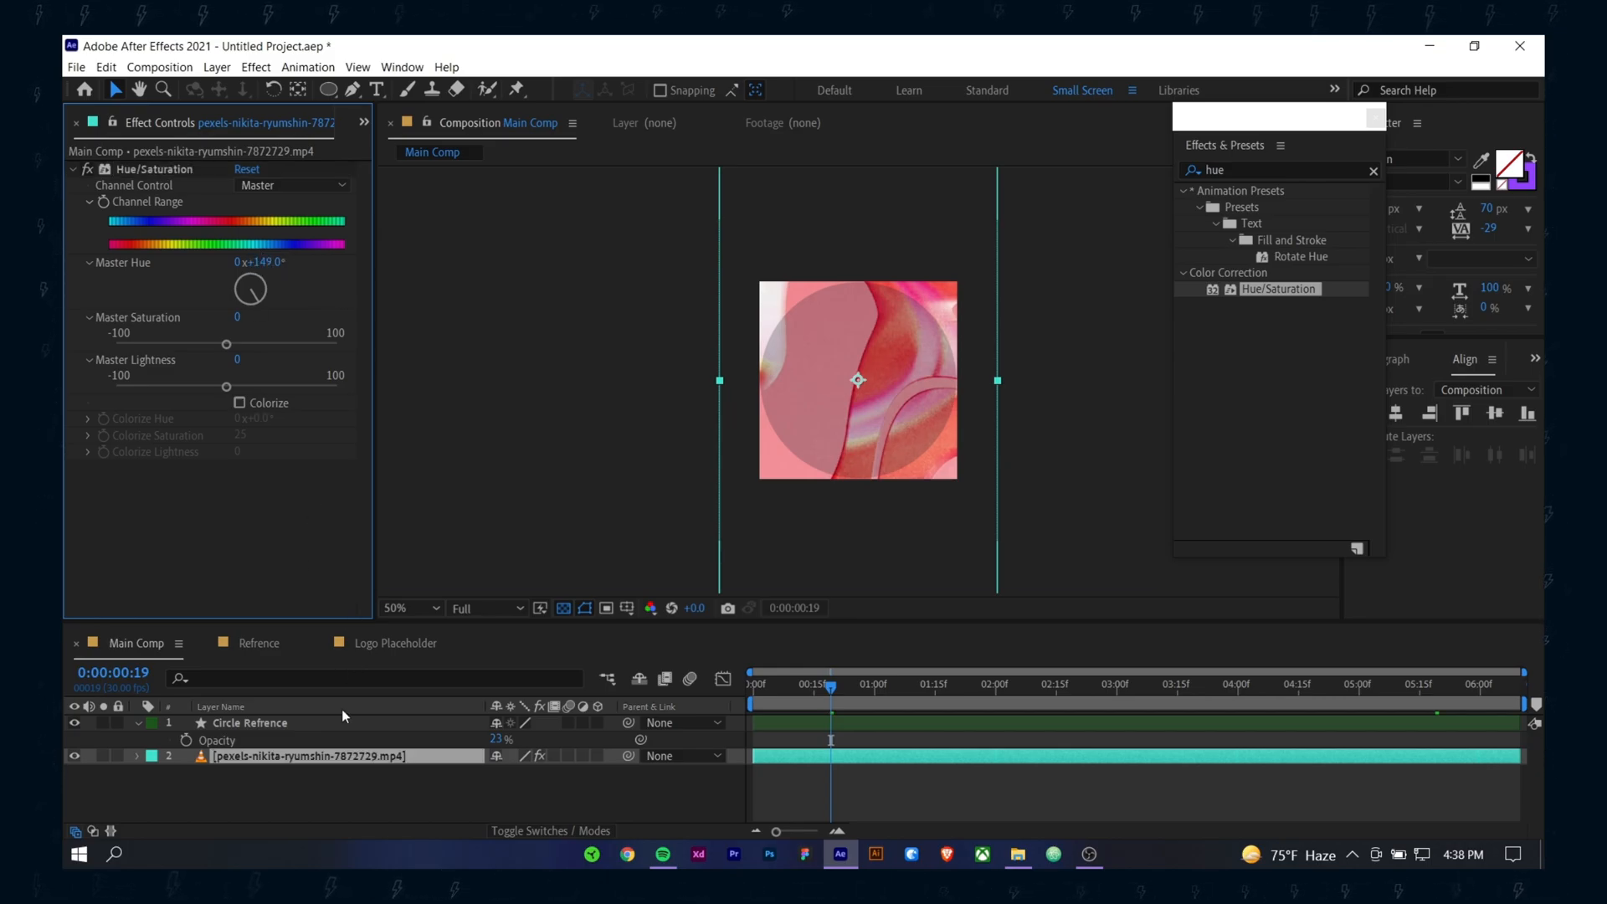
click(333, 796)
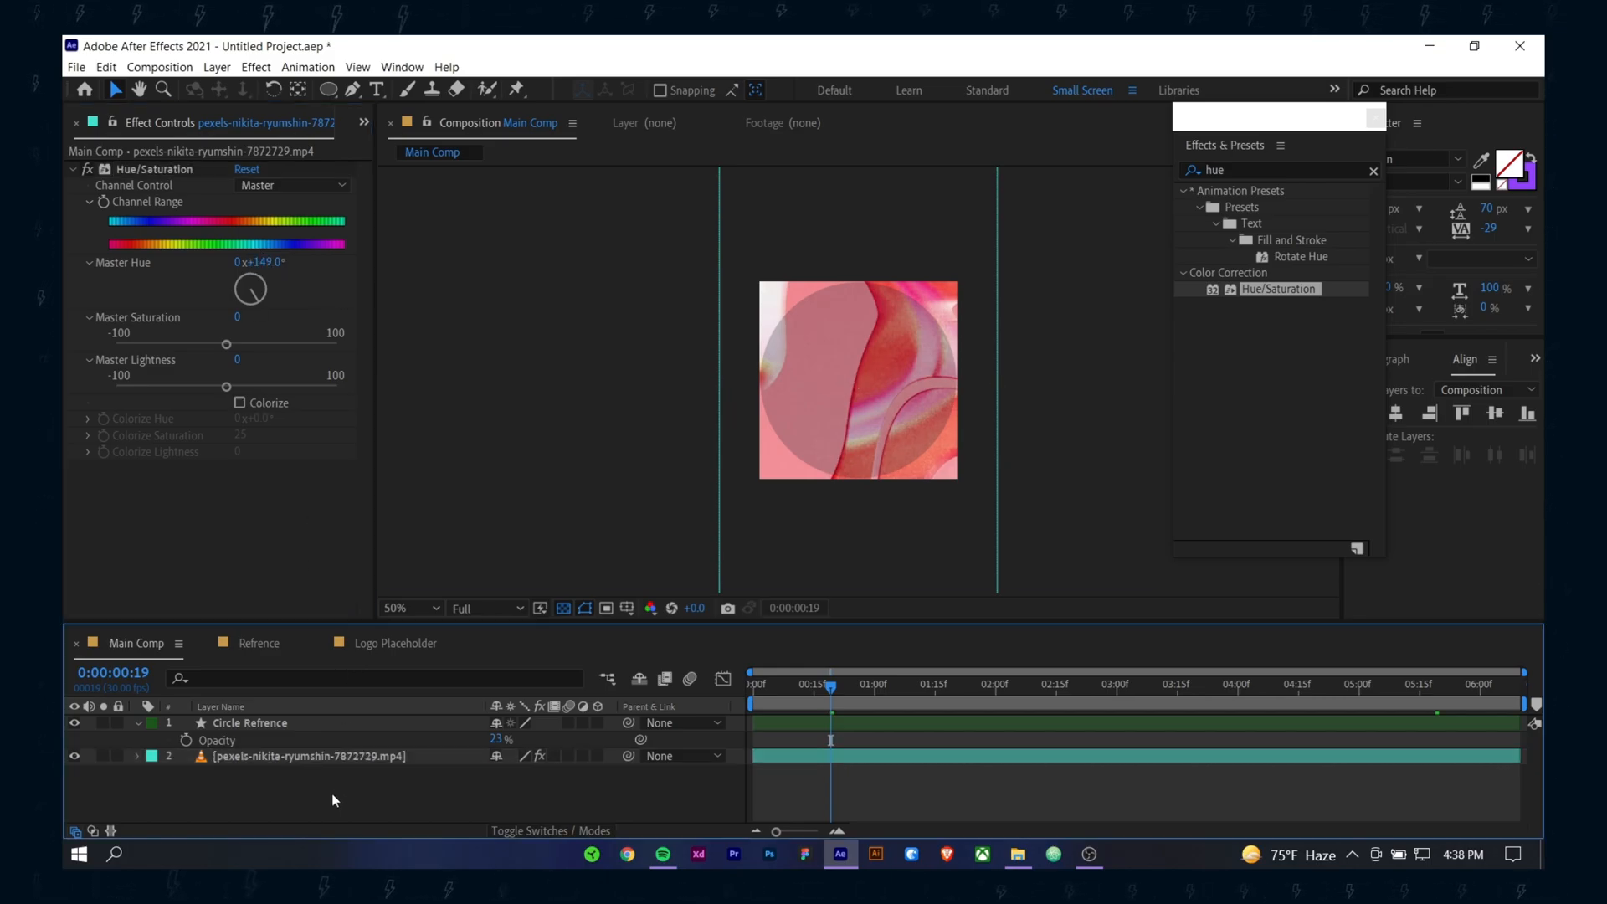
click(292, 761)
click(653, 794)
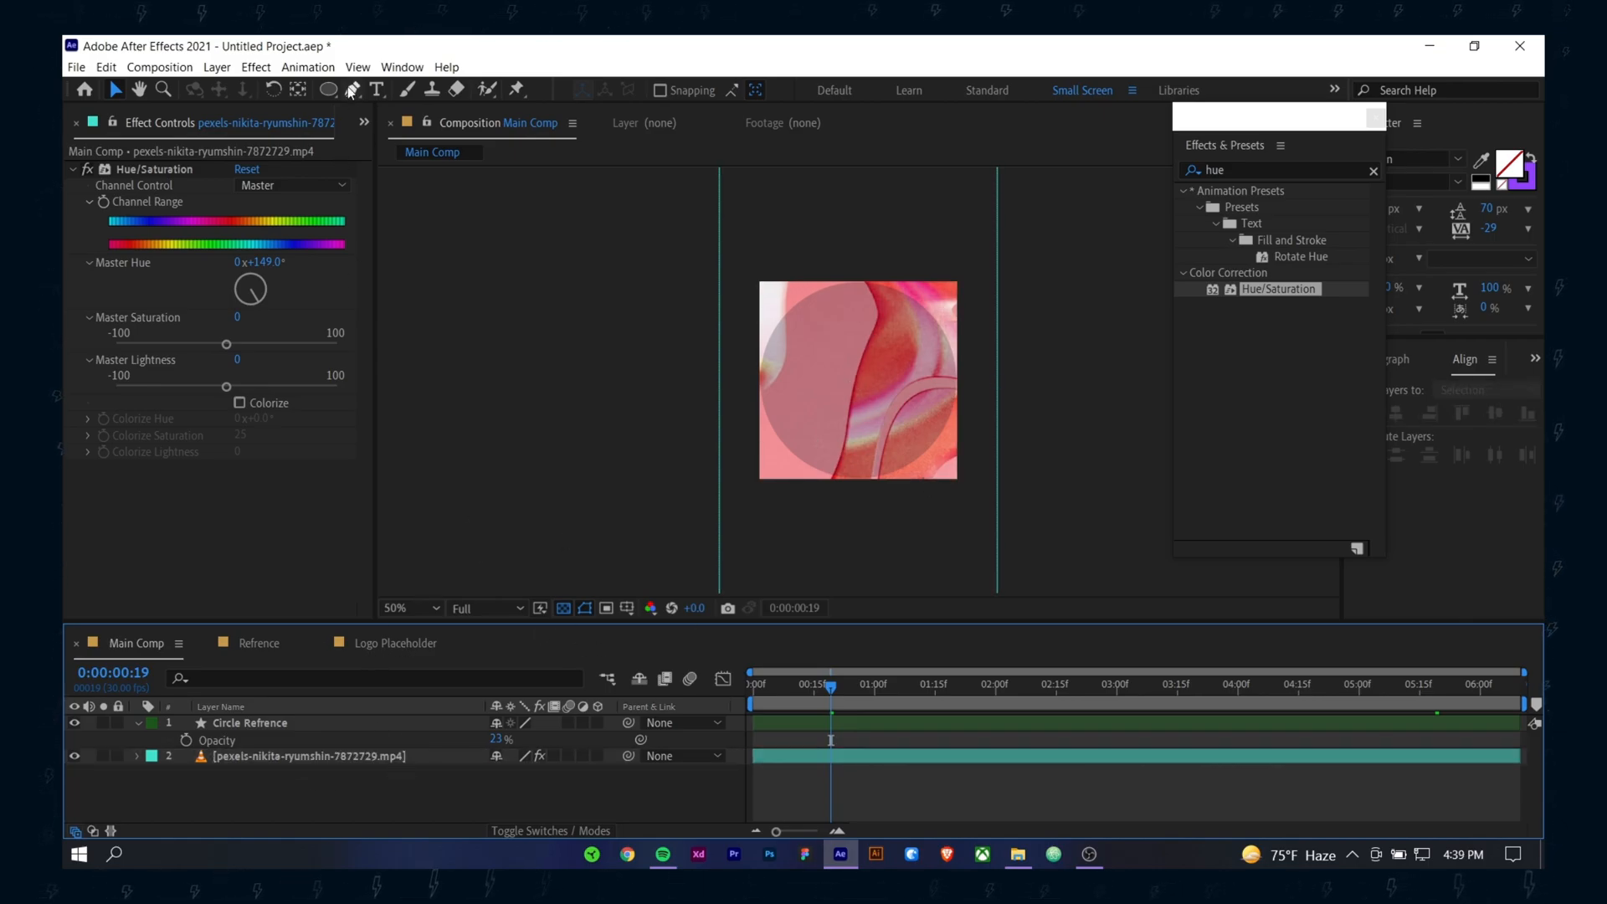
Step: Draw a dark navy rectangle slightly larger than the Main Comp frame as a new shape layer
click(598, 507)
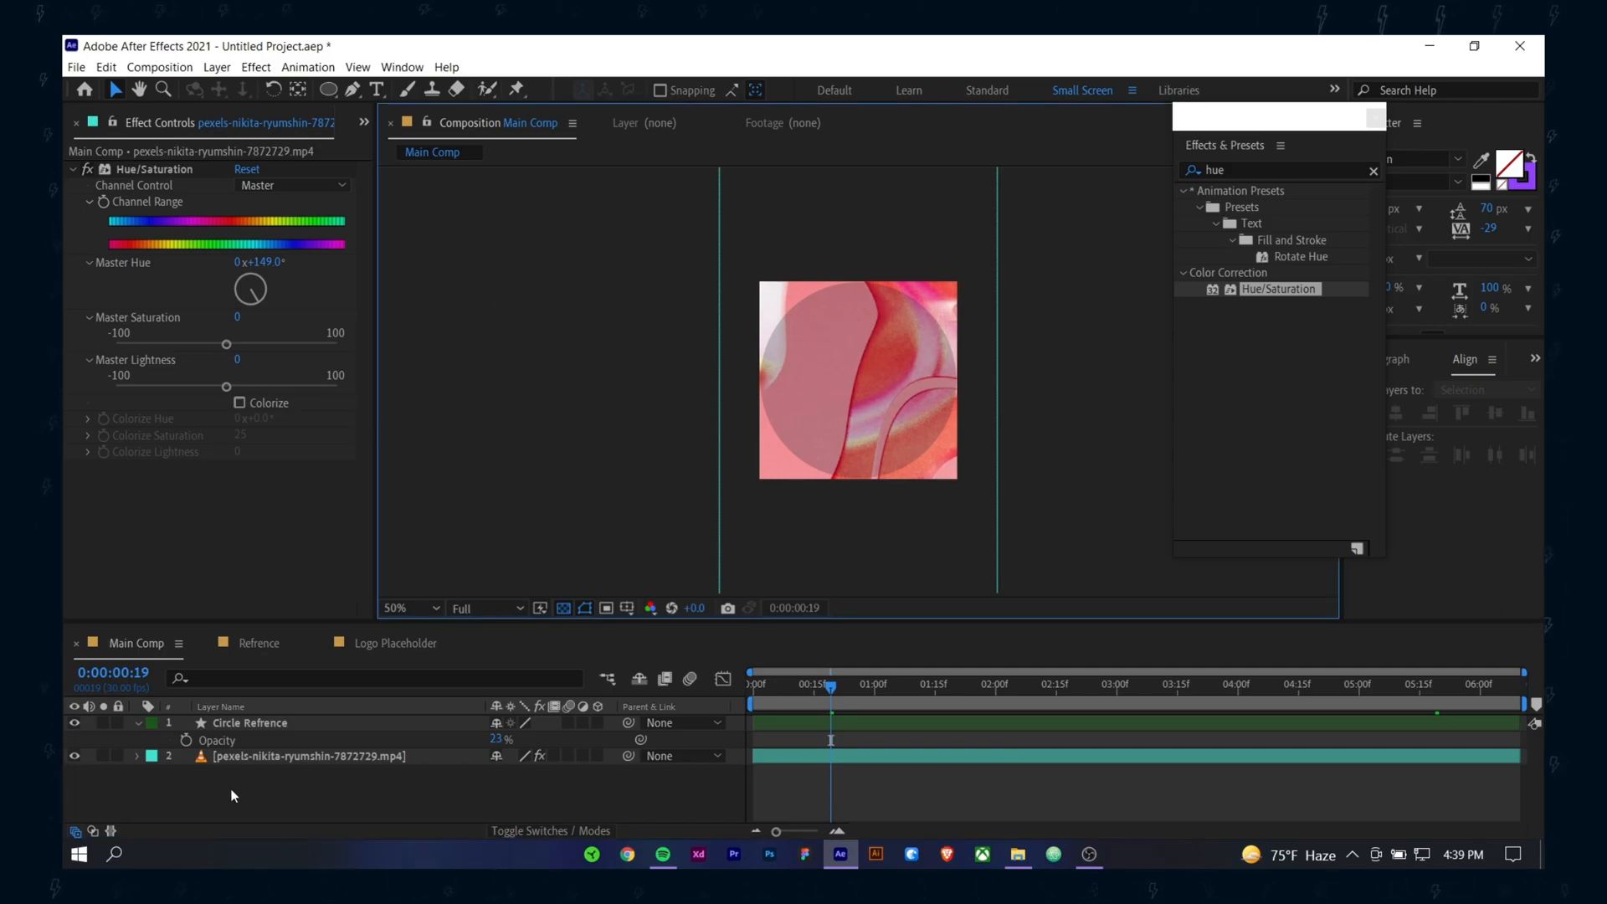
key(q)
key(q)
key(q)
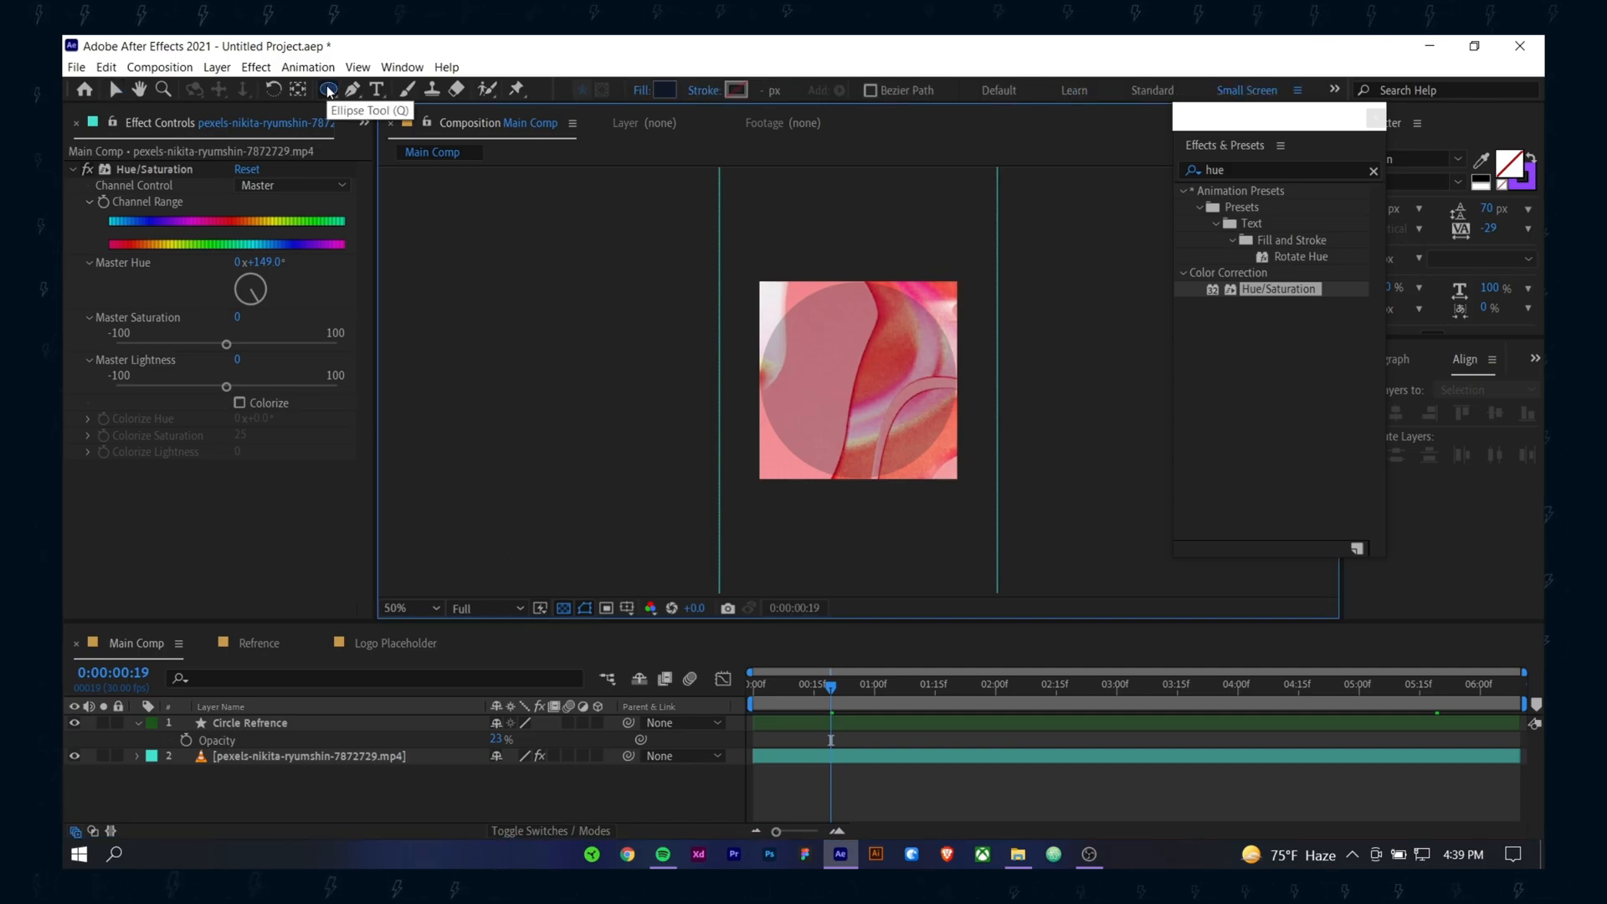
key(q)
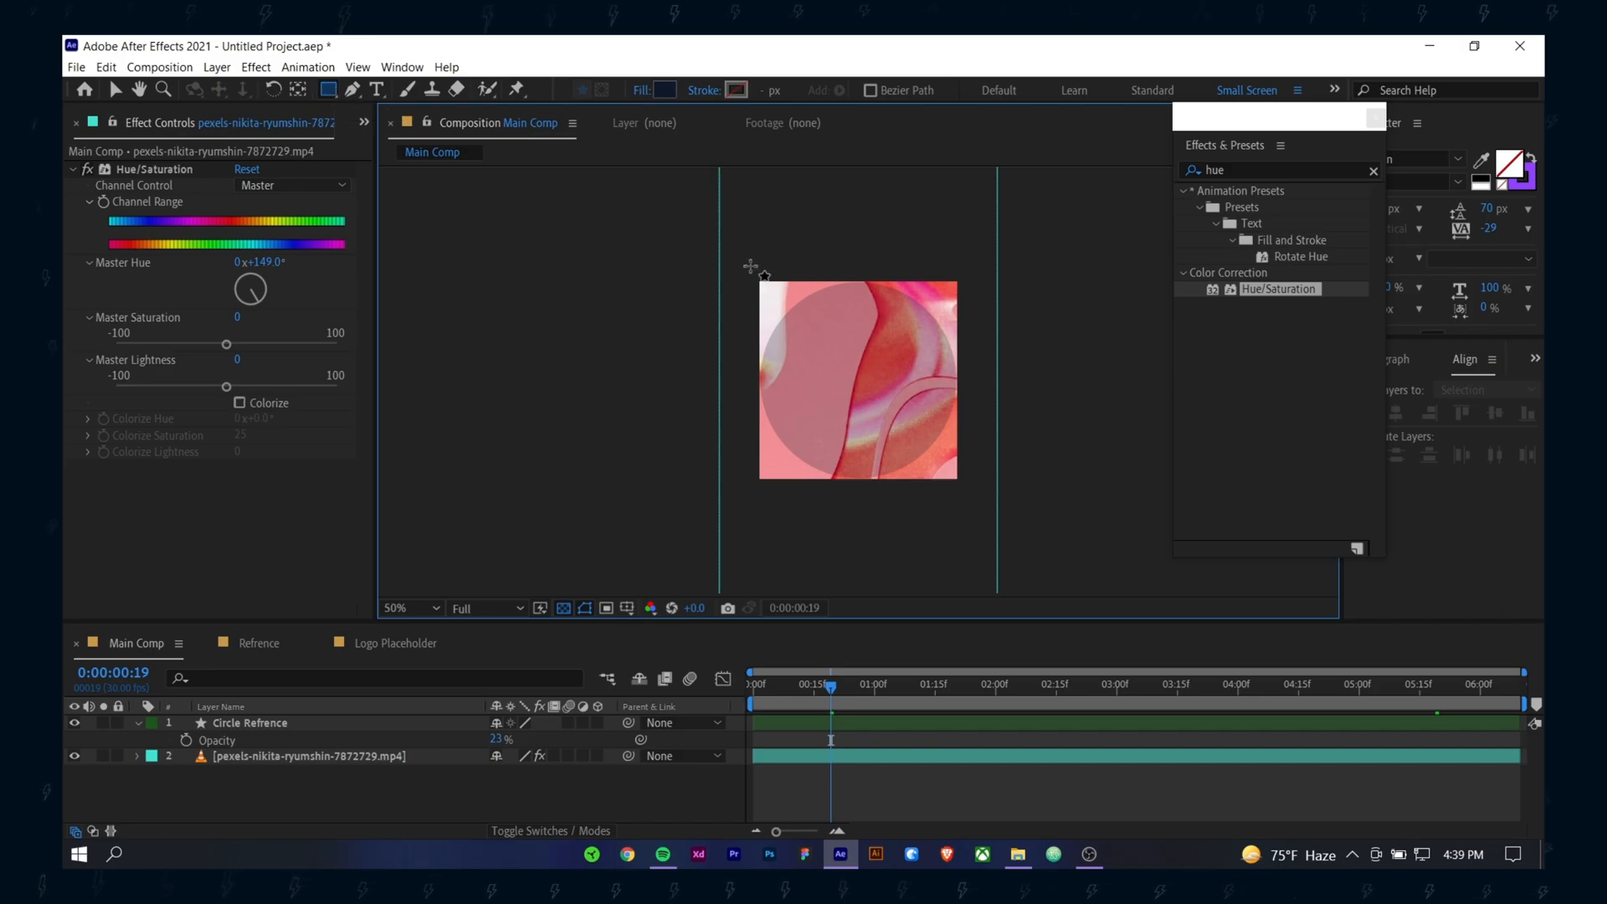
drag(747, 274, 975, 494)
click(139, 723)
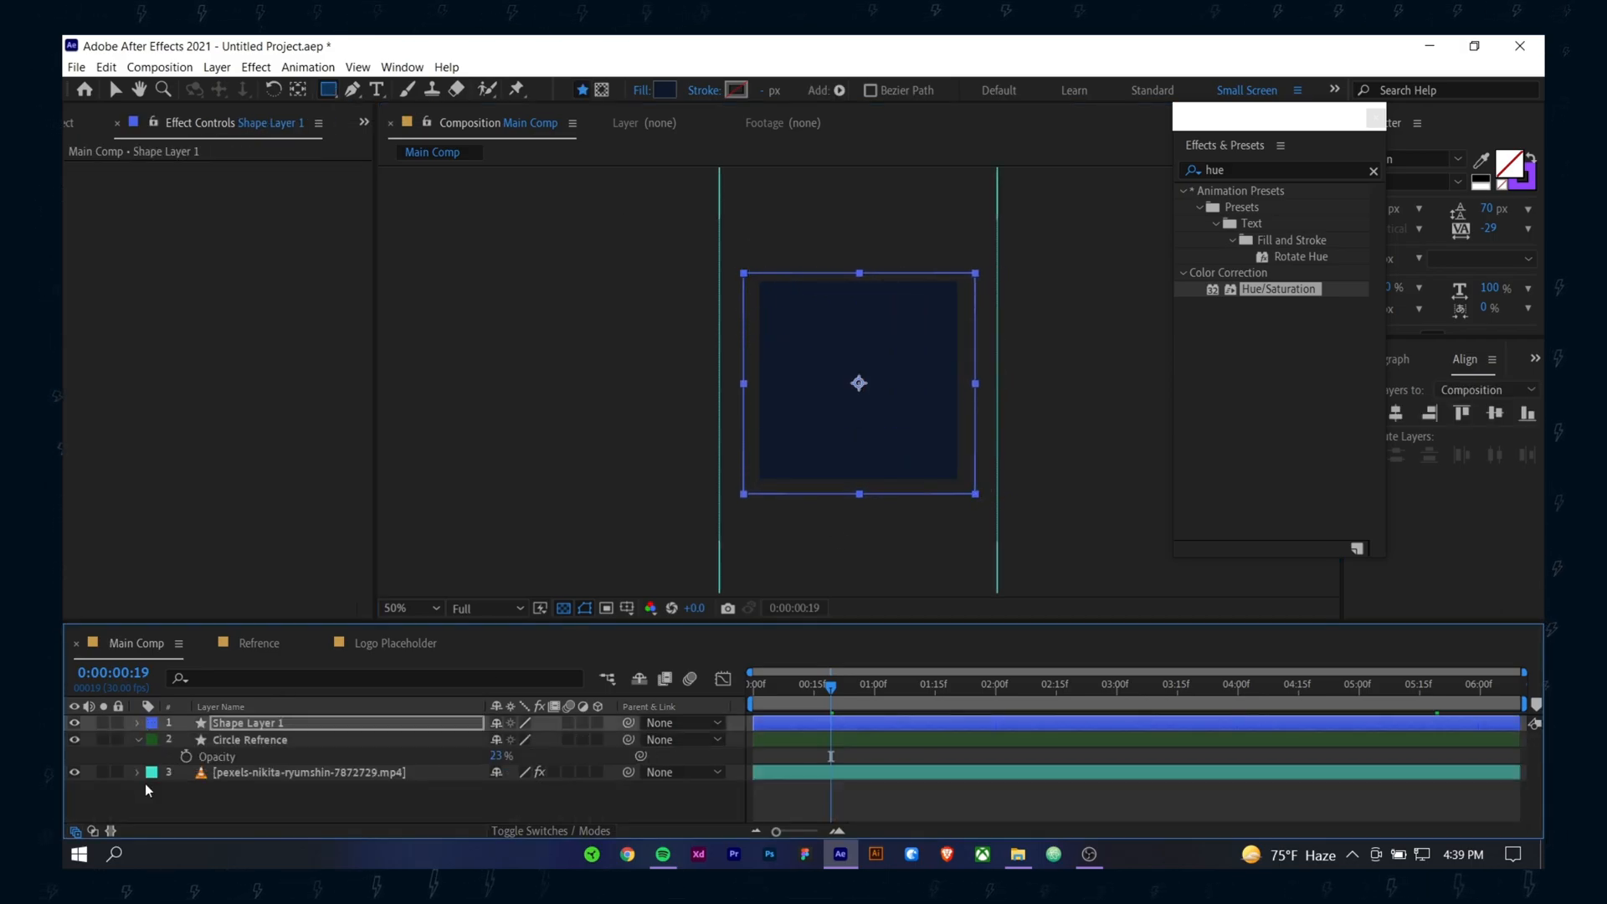
Step: Move the rectangle's shape layer below Circle Refrence and rename it as TINT Black
mouse_move(253, 726)
mouse_down()
mouse_move(258, 775)
mouse_move(245, 755)
mouse_up()
right_click(245, 756)
click(319, 727)
text(TINT)
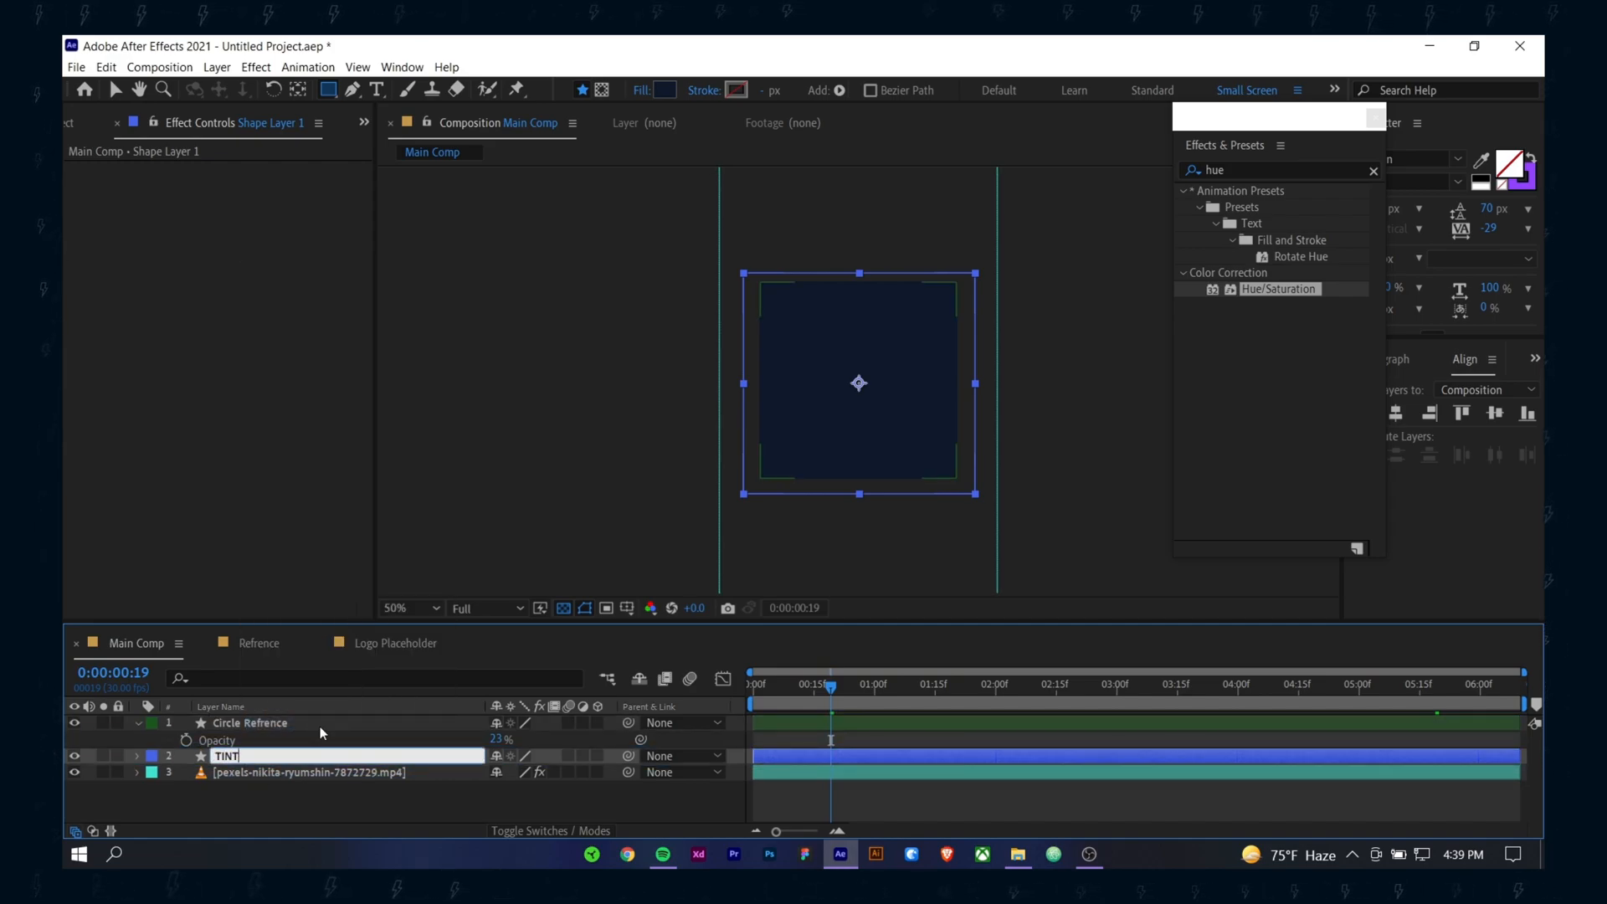
text( Black)
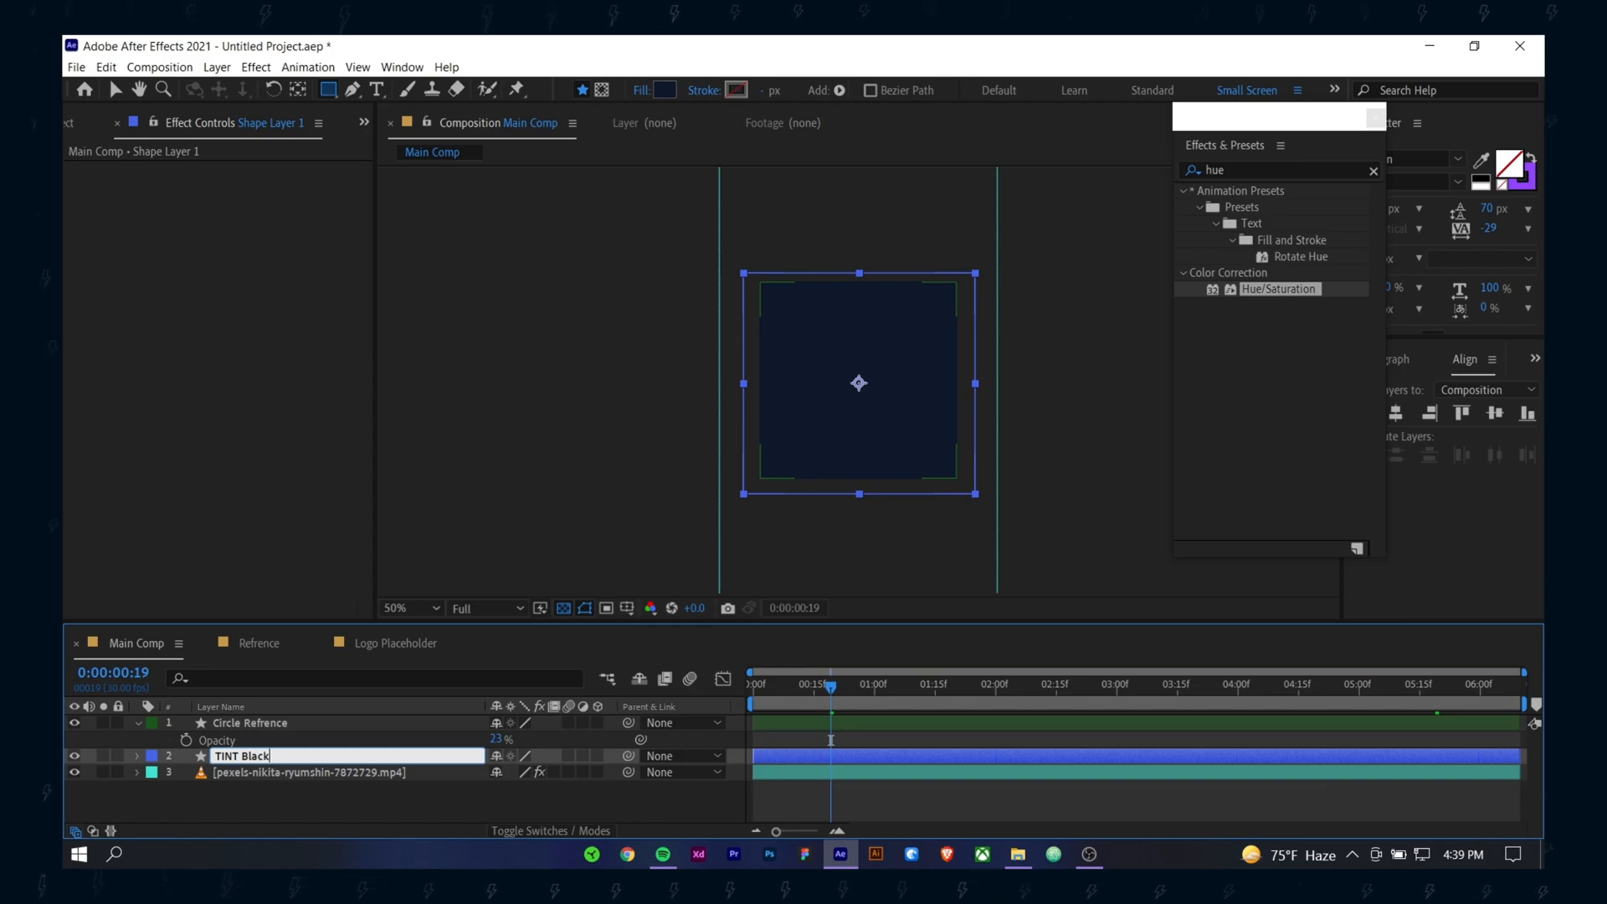
key(Return)
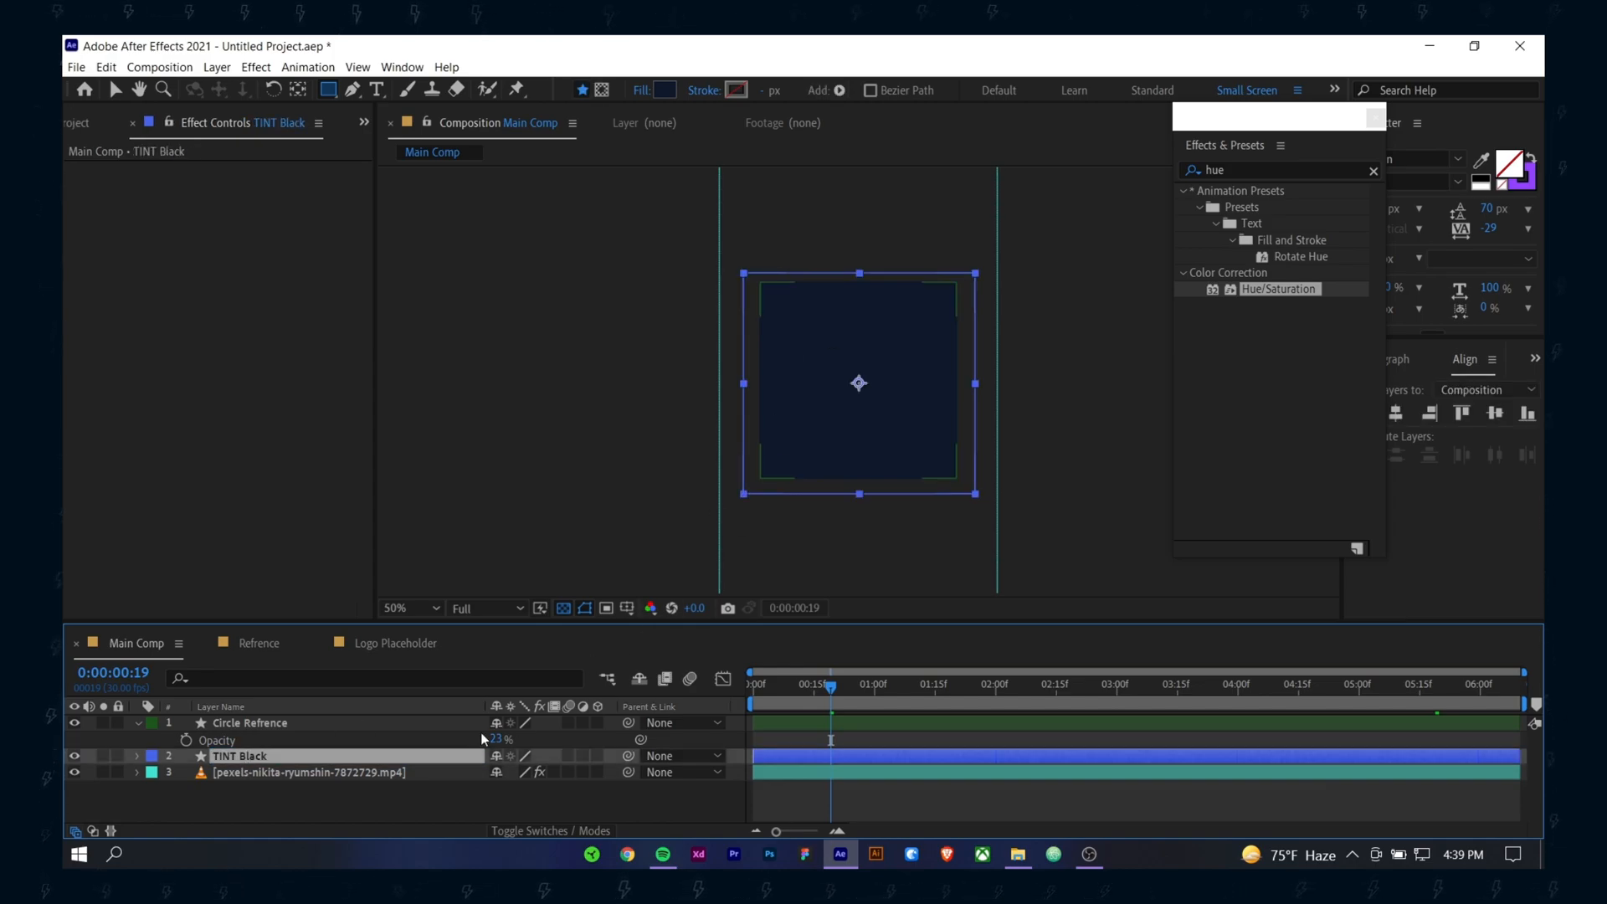
Step: Set the TINT Black layer's opacity to 77% and hide the Circle Refrence layer
key(t)
drag(496, 774, 484, 769)
click(76, 724)
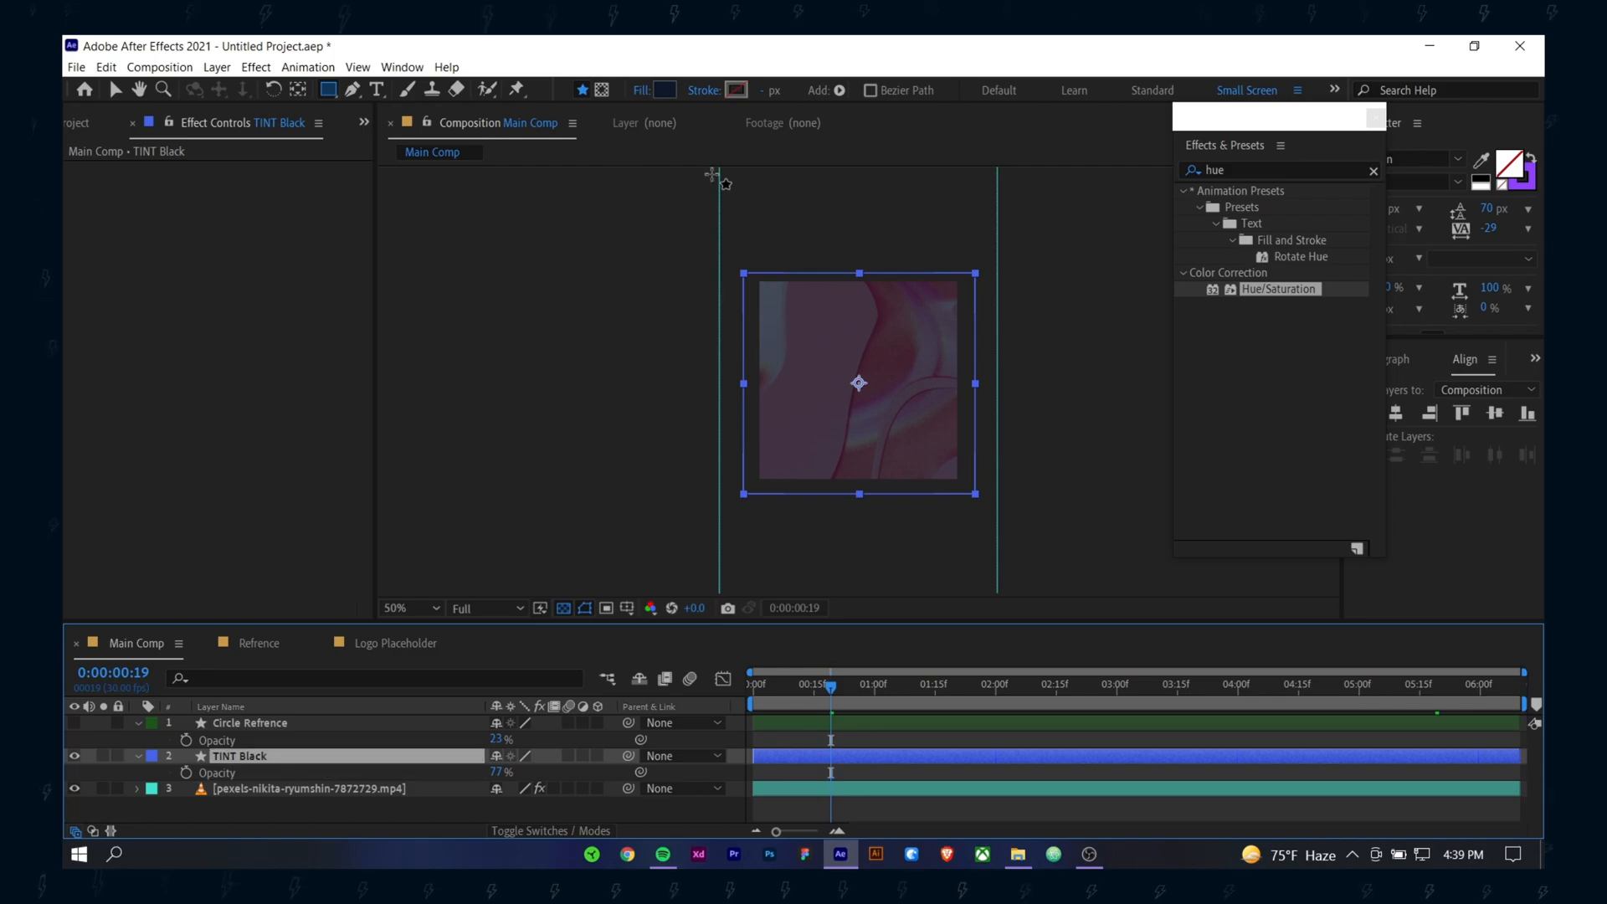
Step: Change the TINT Black rectangle's fill to black and set the layer's opacity to 83%
click(661, 89)
click(592, 731)
click(847, 531)
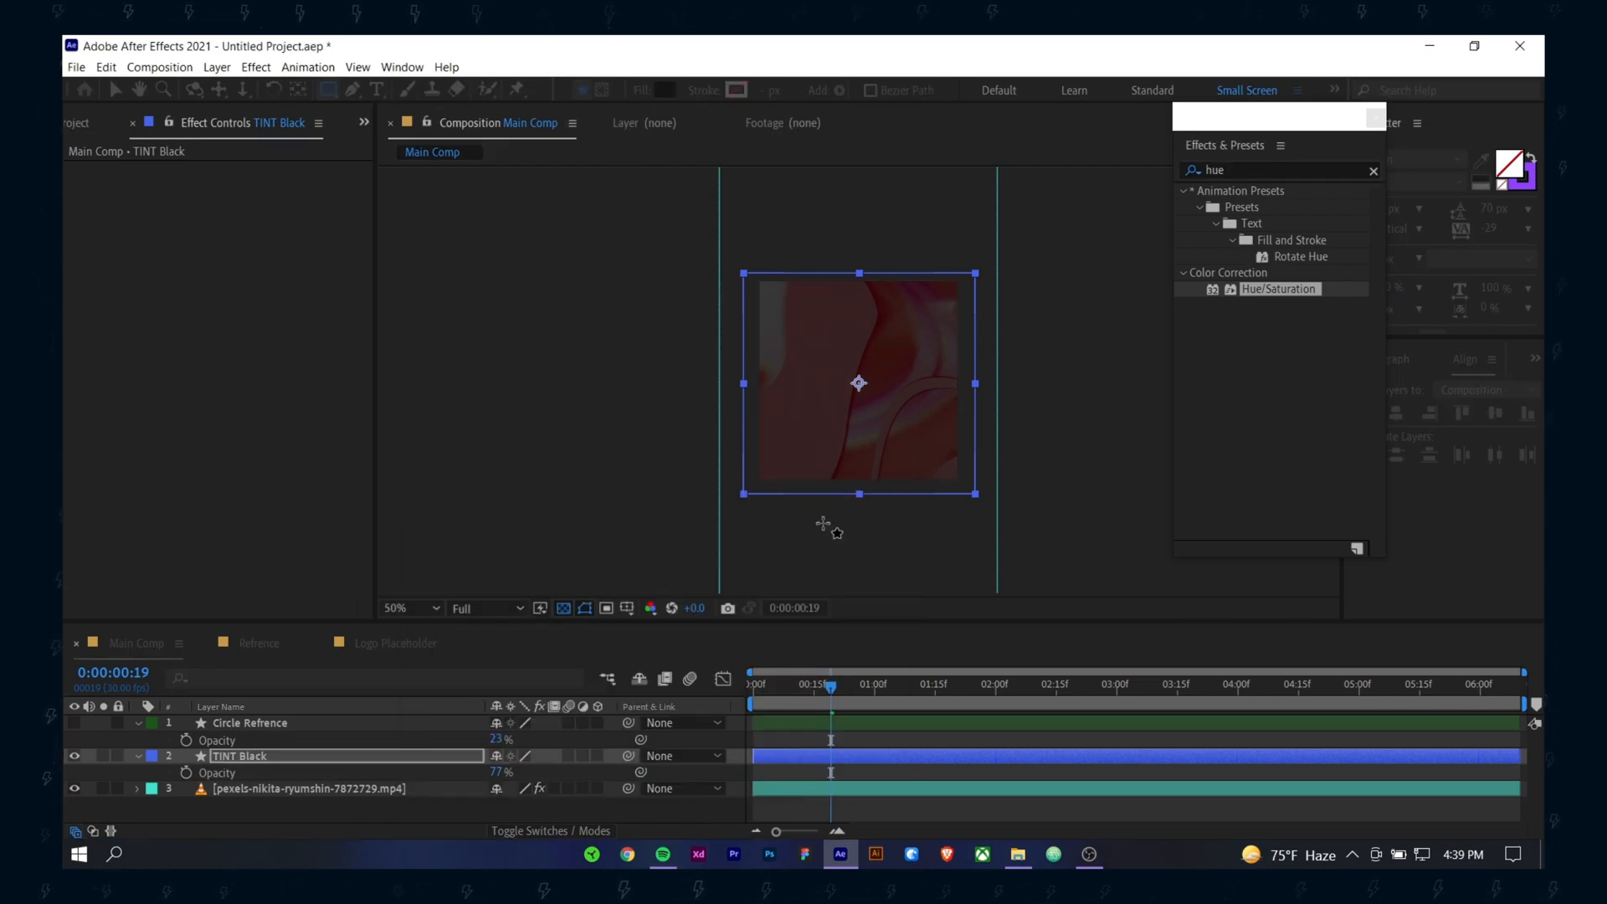
drag(494, 772, 498, 772)
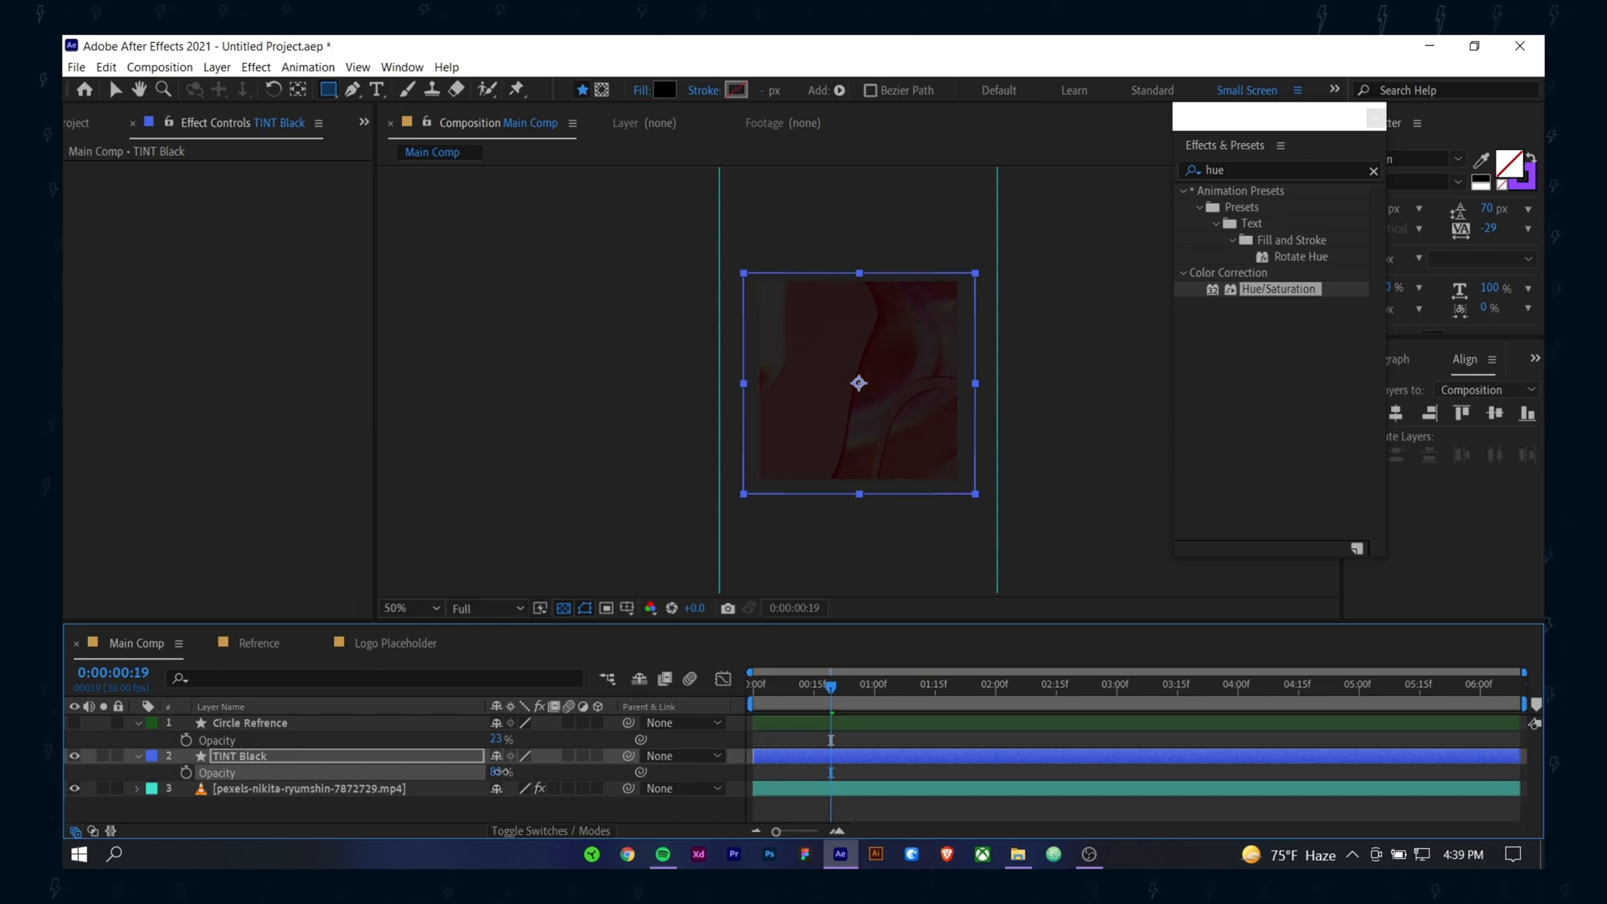
Step: Place the Logo Placeholder composition in Main Comp as the top layer
click(406, 645)
scroll(848, 424, up, 1)
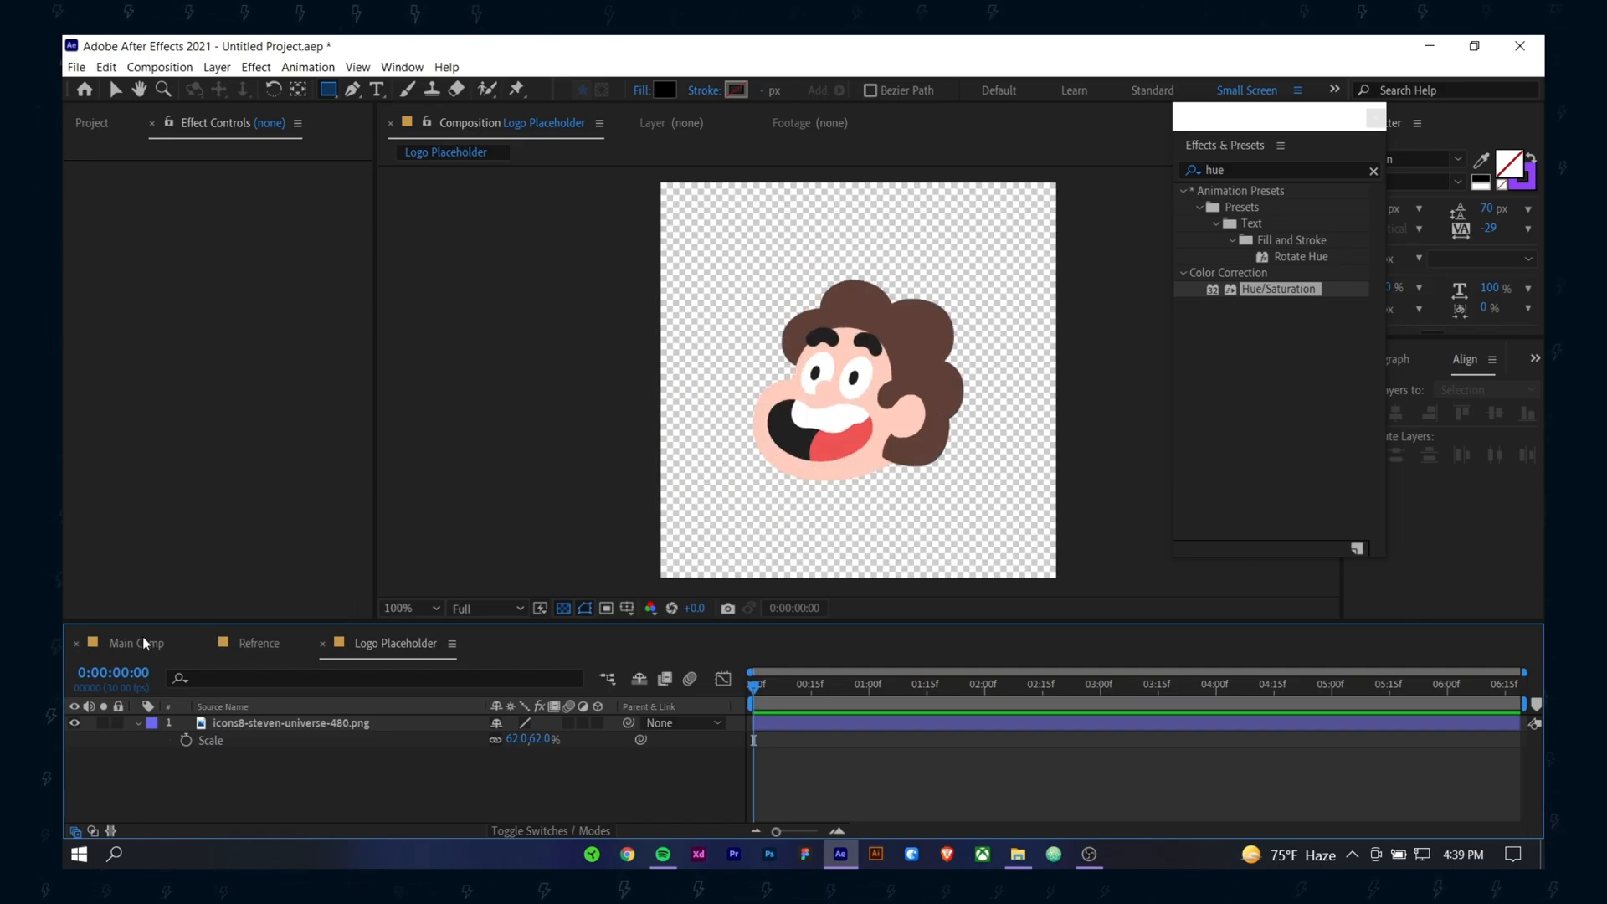
click(138, 643)
drag(1315, 122, 1363, 122)
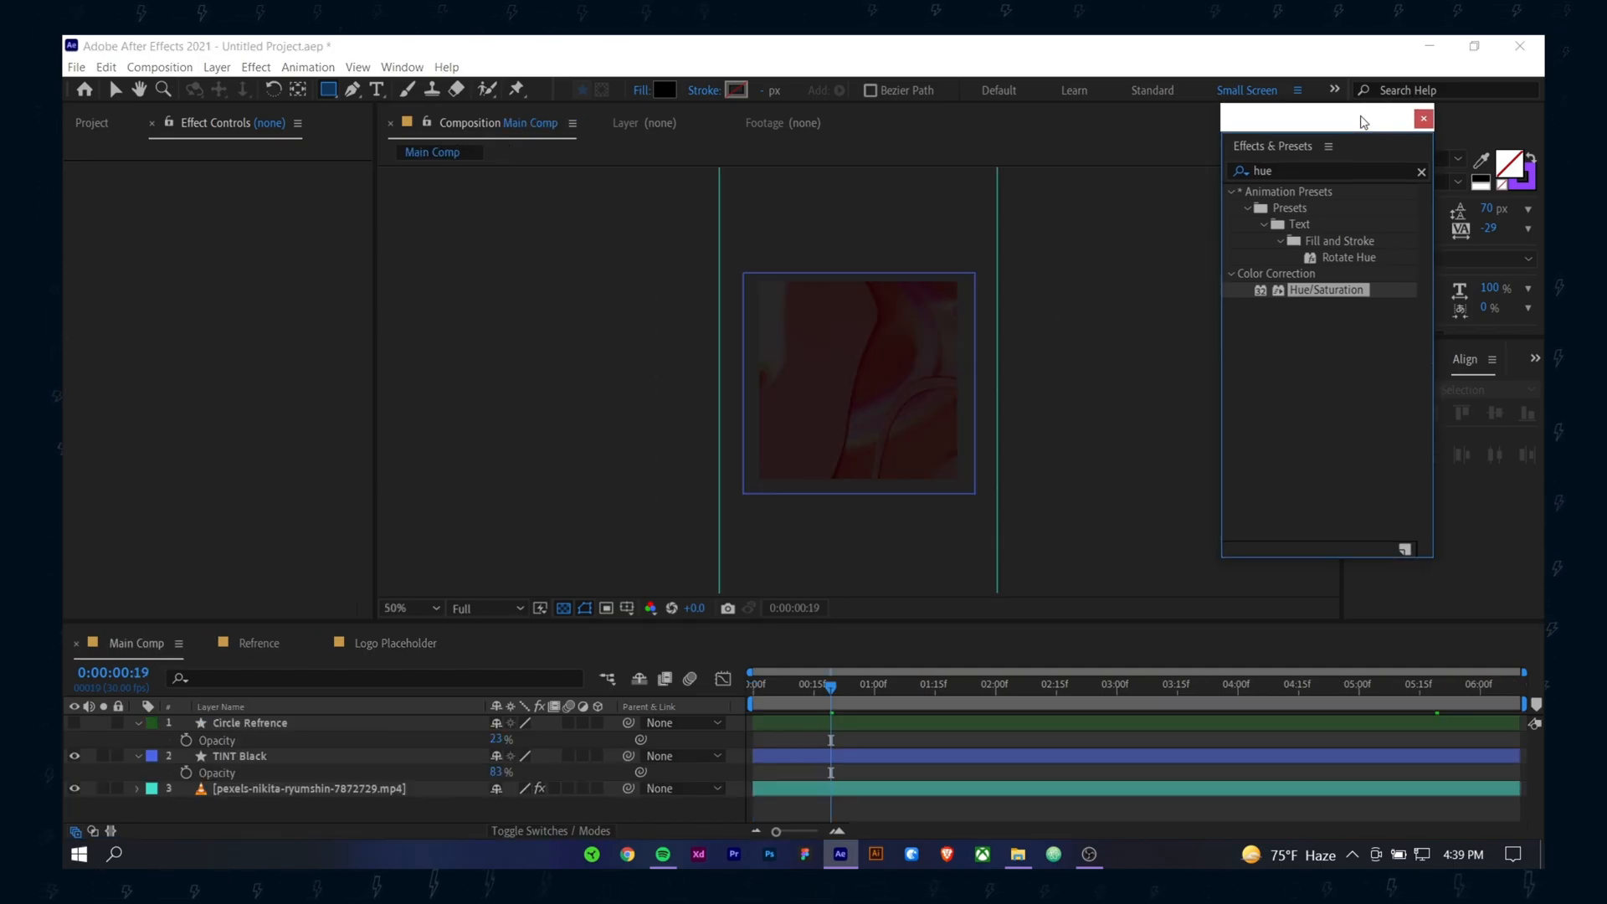
click(282, 825)
click(92, 122)
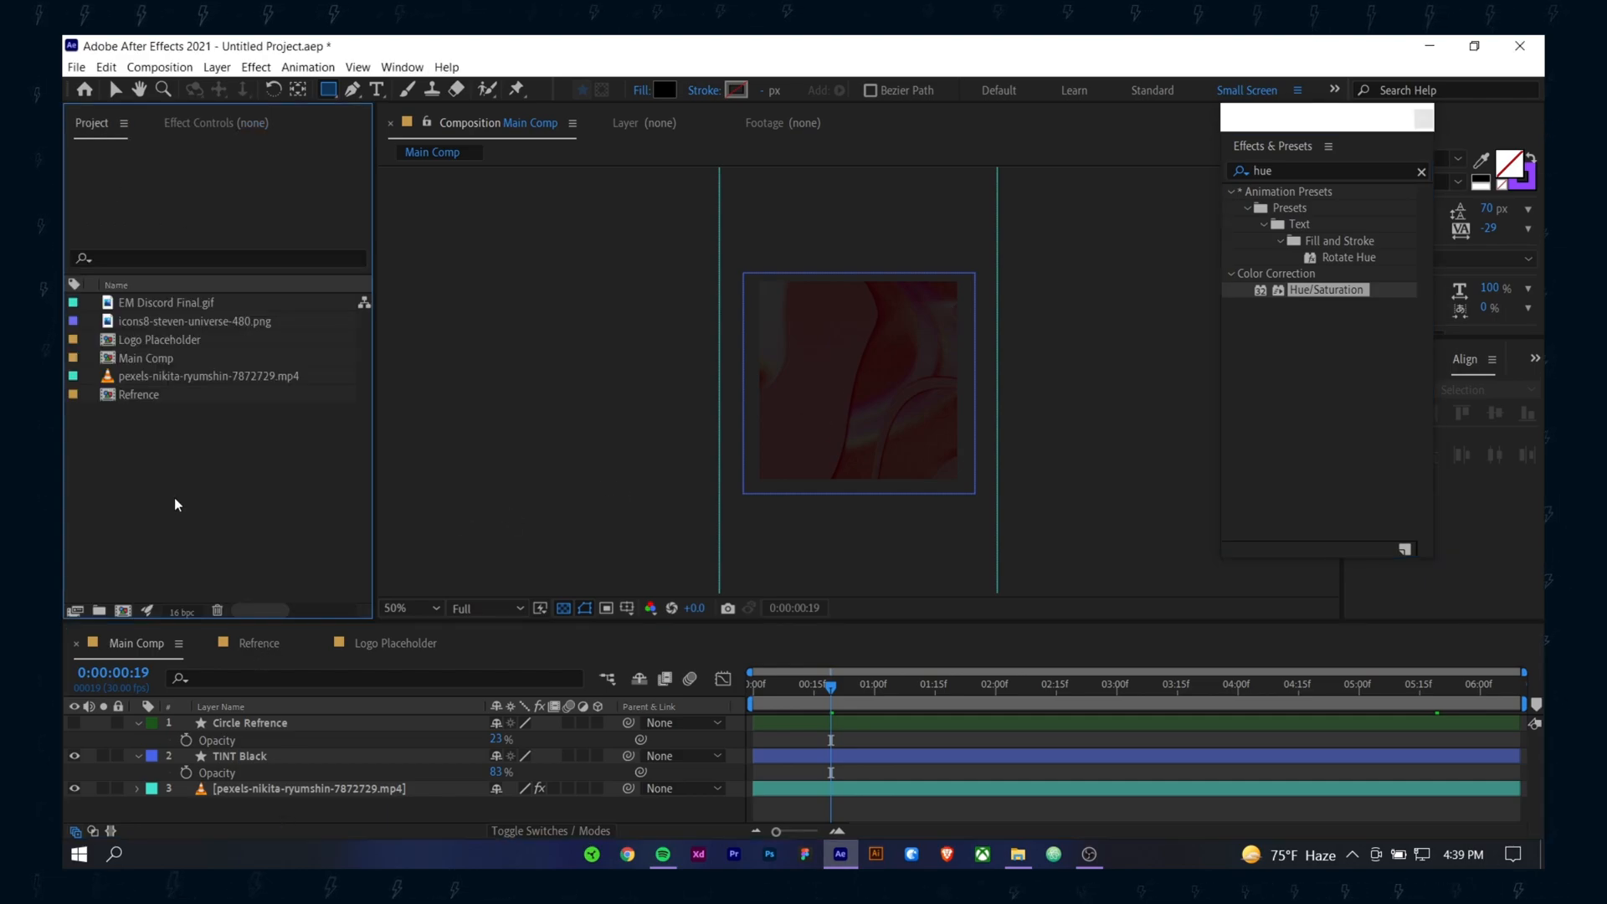
drag(153, 340, 242, 717)
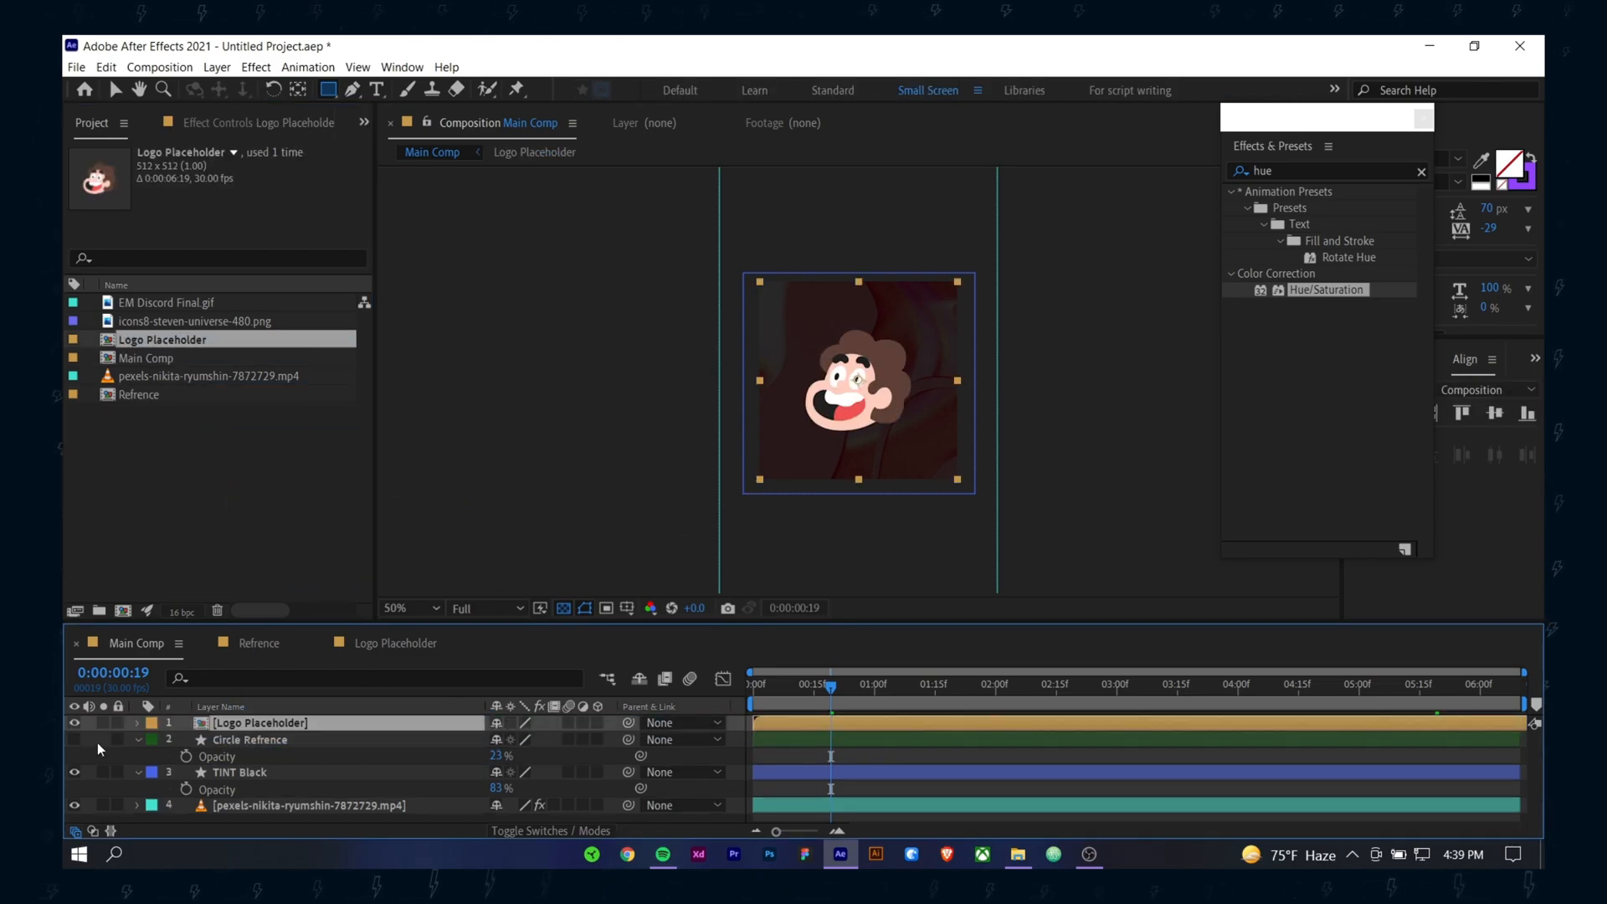
Step: Check the logo against the Circle Refrence guide, keep the guide hidden and give the Logo Placeholder layer a purple label
key(v)
key(period)
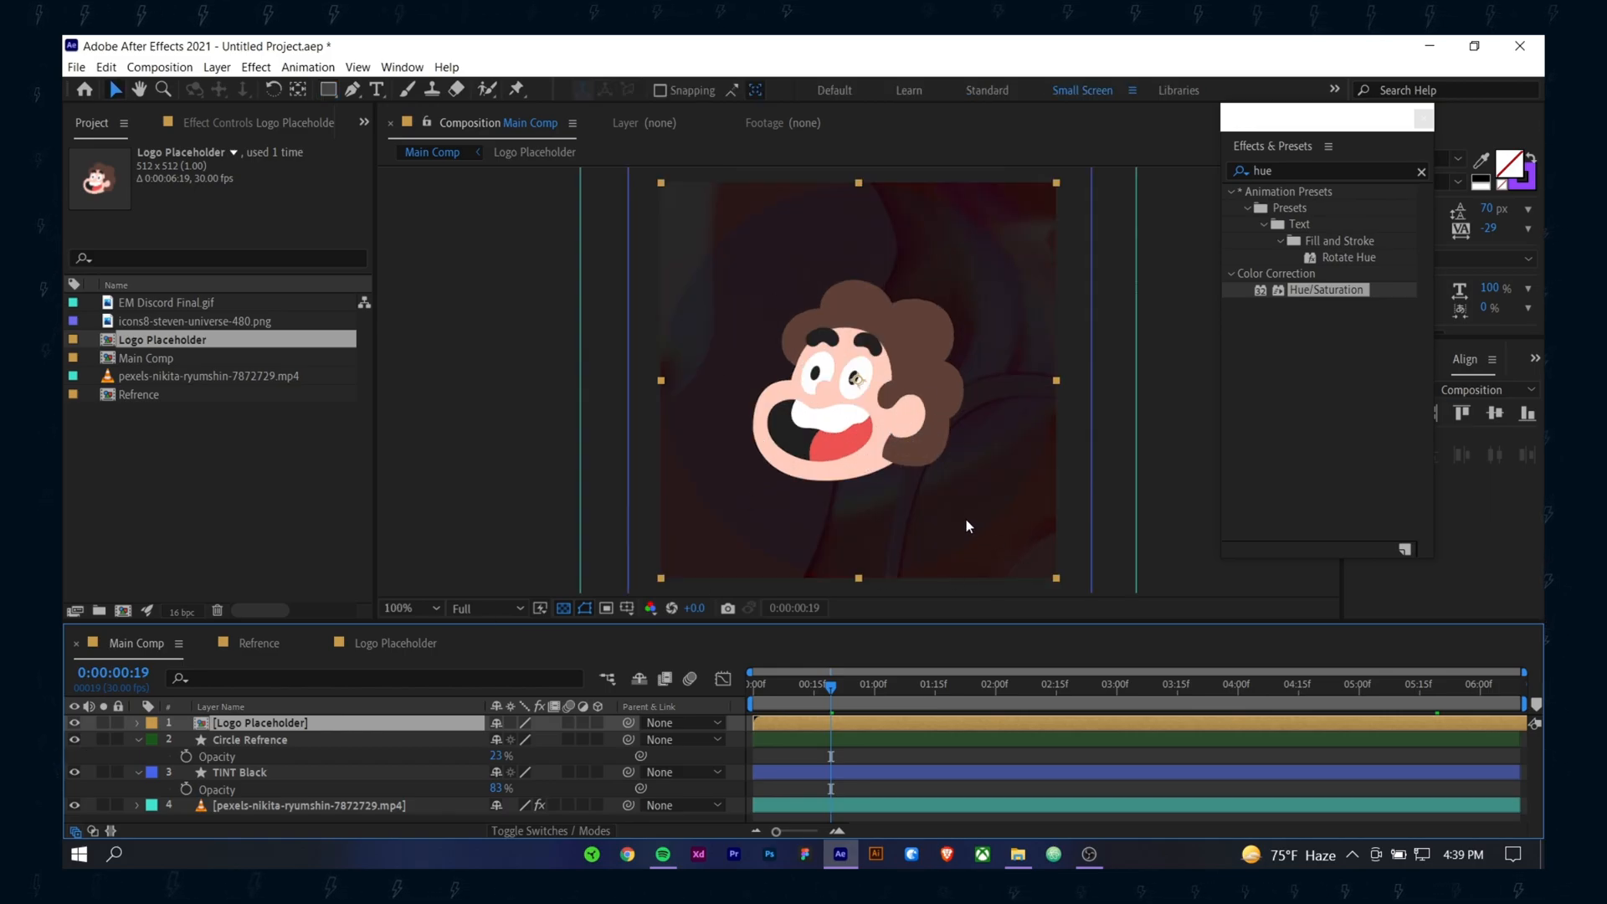
key(comma)
click(305, 740)
click(75, 739)
key(u)
mouse_move(832, 687)
mouse_down()
mouse_move(795, 686)
mouse_move(827, 696)
mouse_up()
click(151, 722)
Step: Add a 100% Scale keyframe to the Logo Placeholder layer at 0:00:00:16
click(788, 695)
click(313, 724)
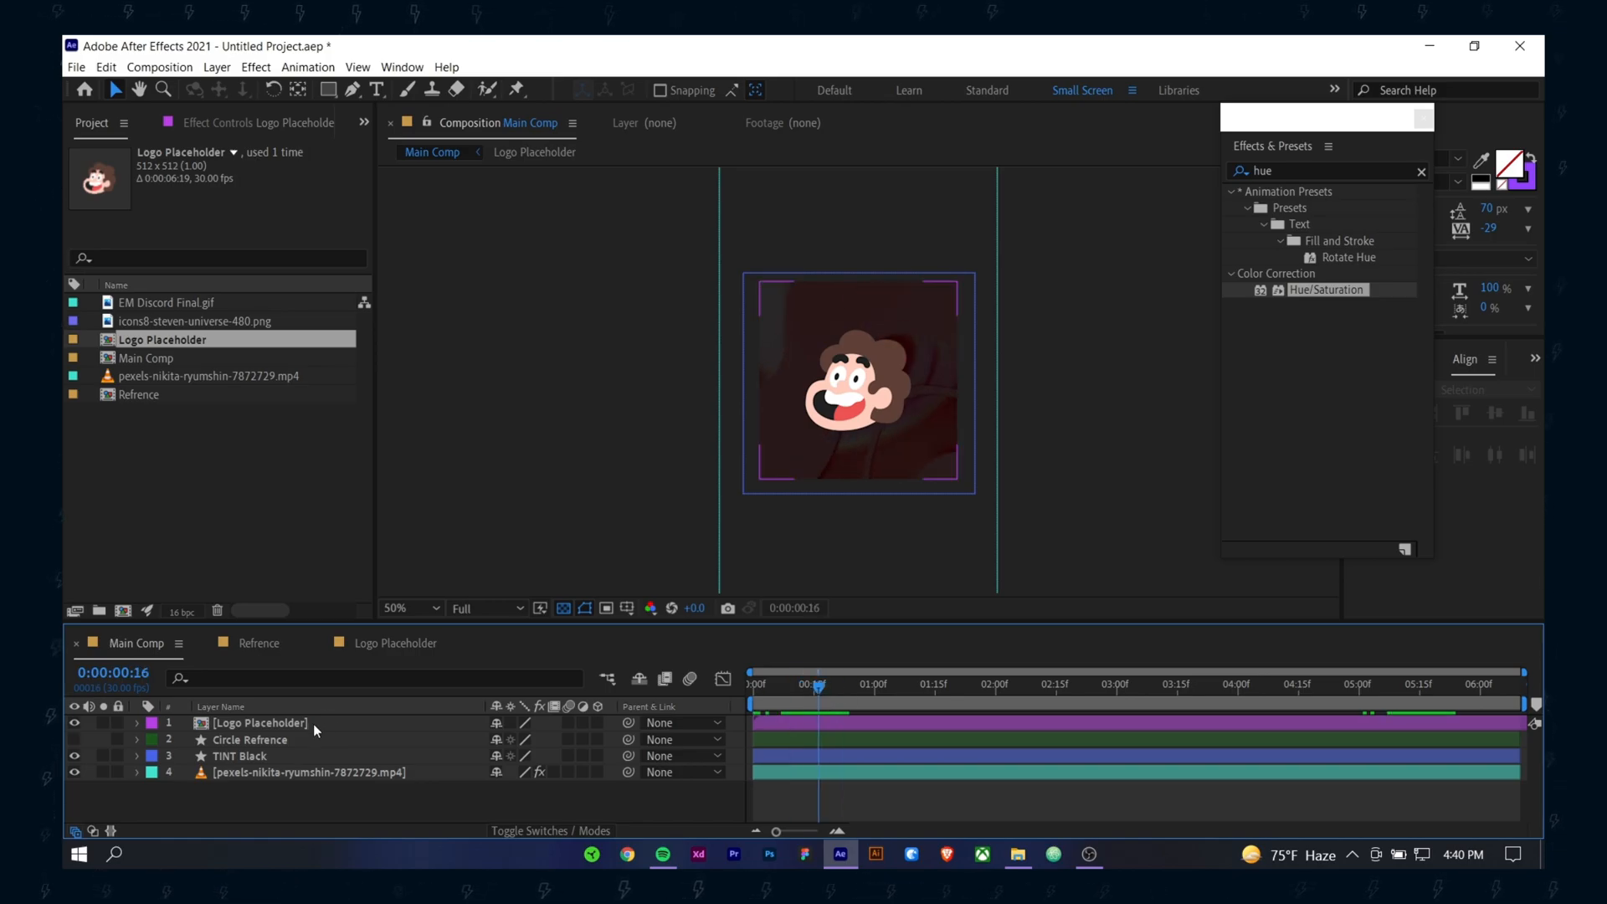
key(s)
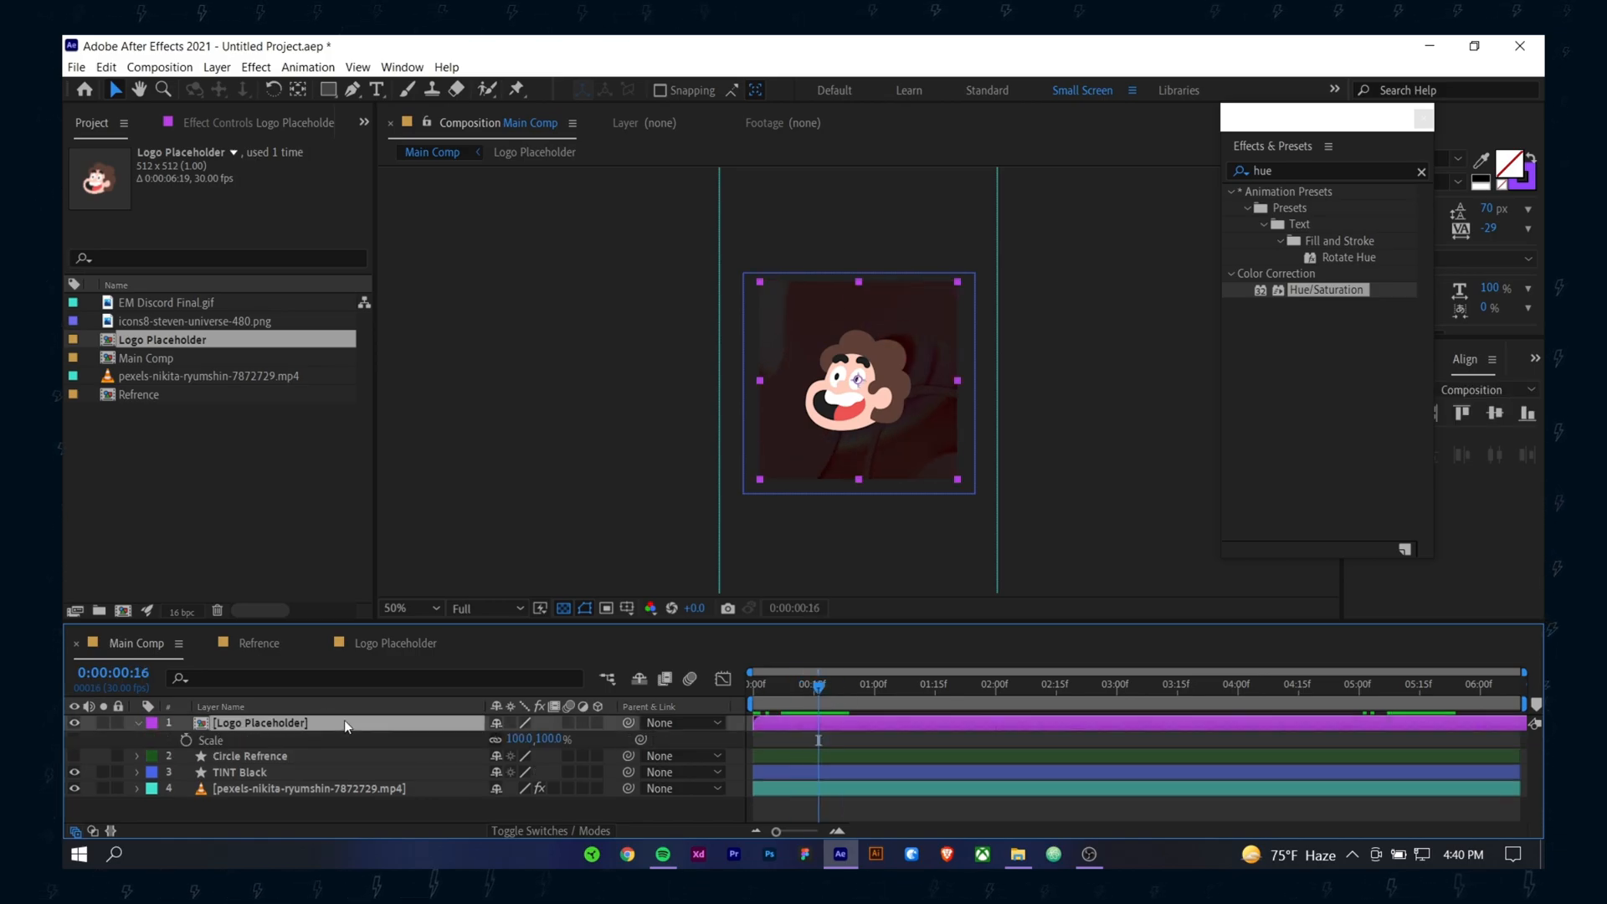
click(186, 740)
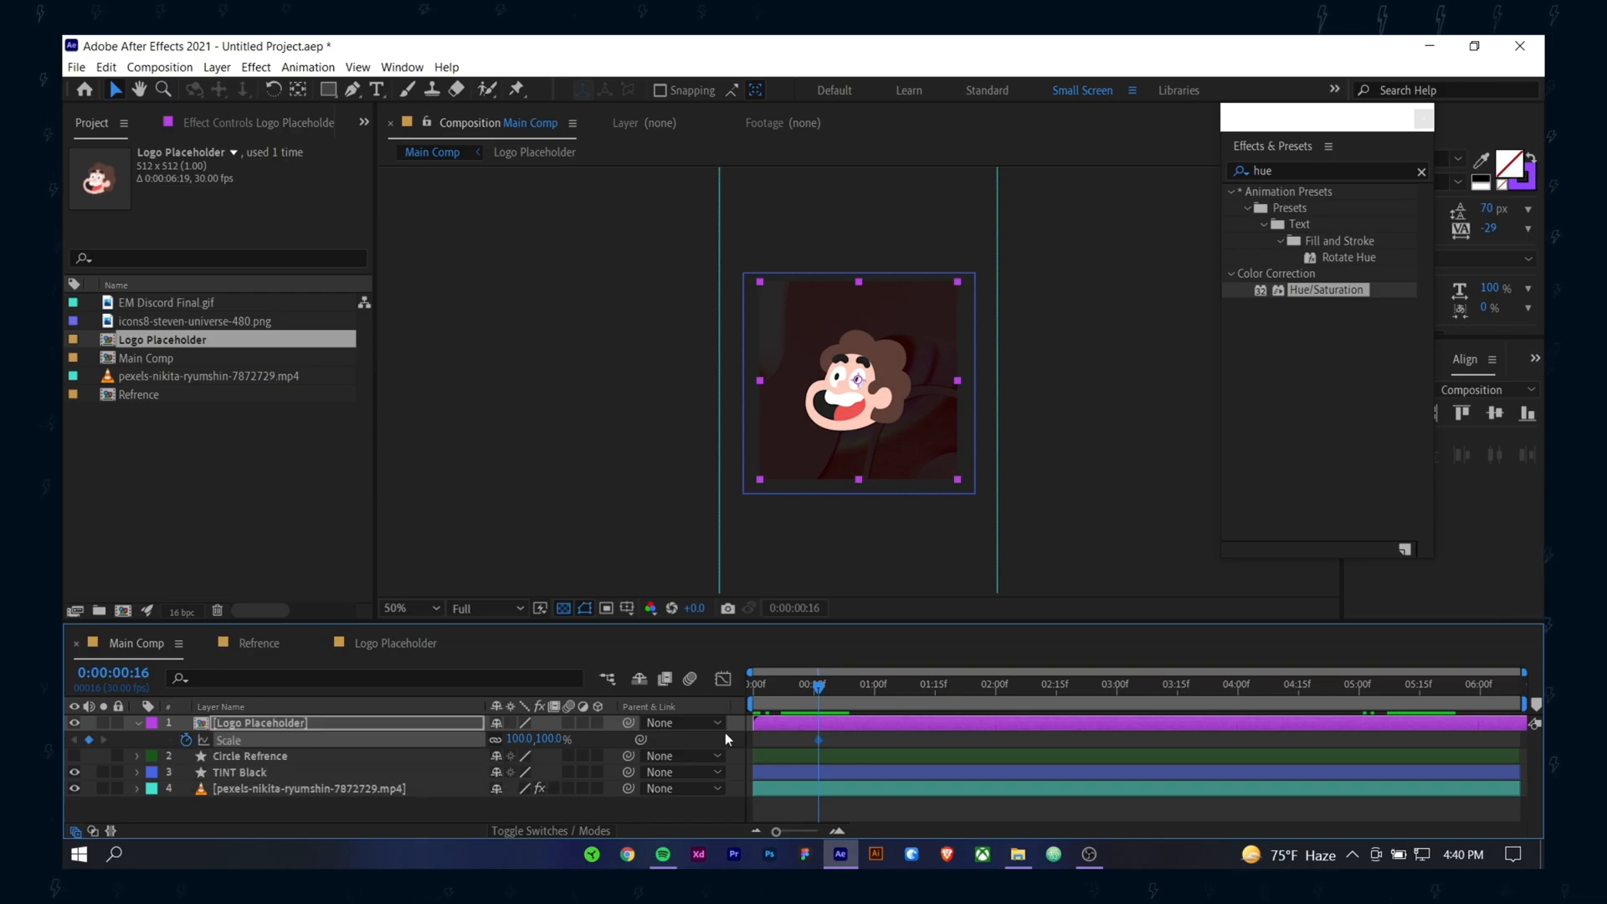
Step: Scale the Logo Placeholder layer up to 136% at 0:00:01:03, checking its size against the Circle Refrence guide
drag(832, 695, 887, 698)
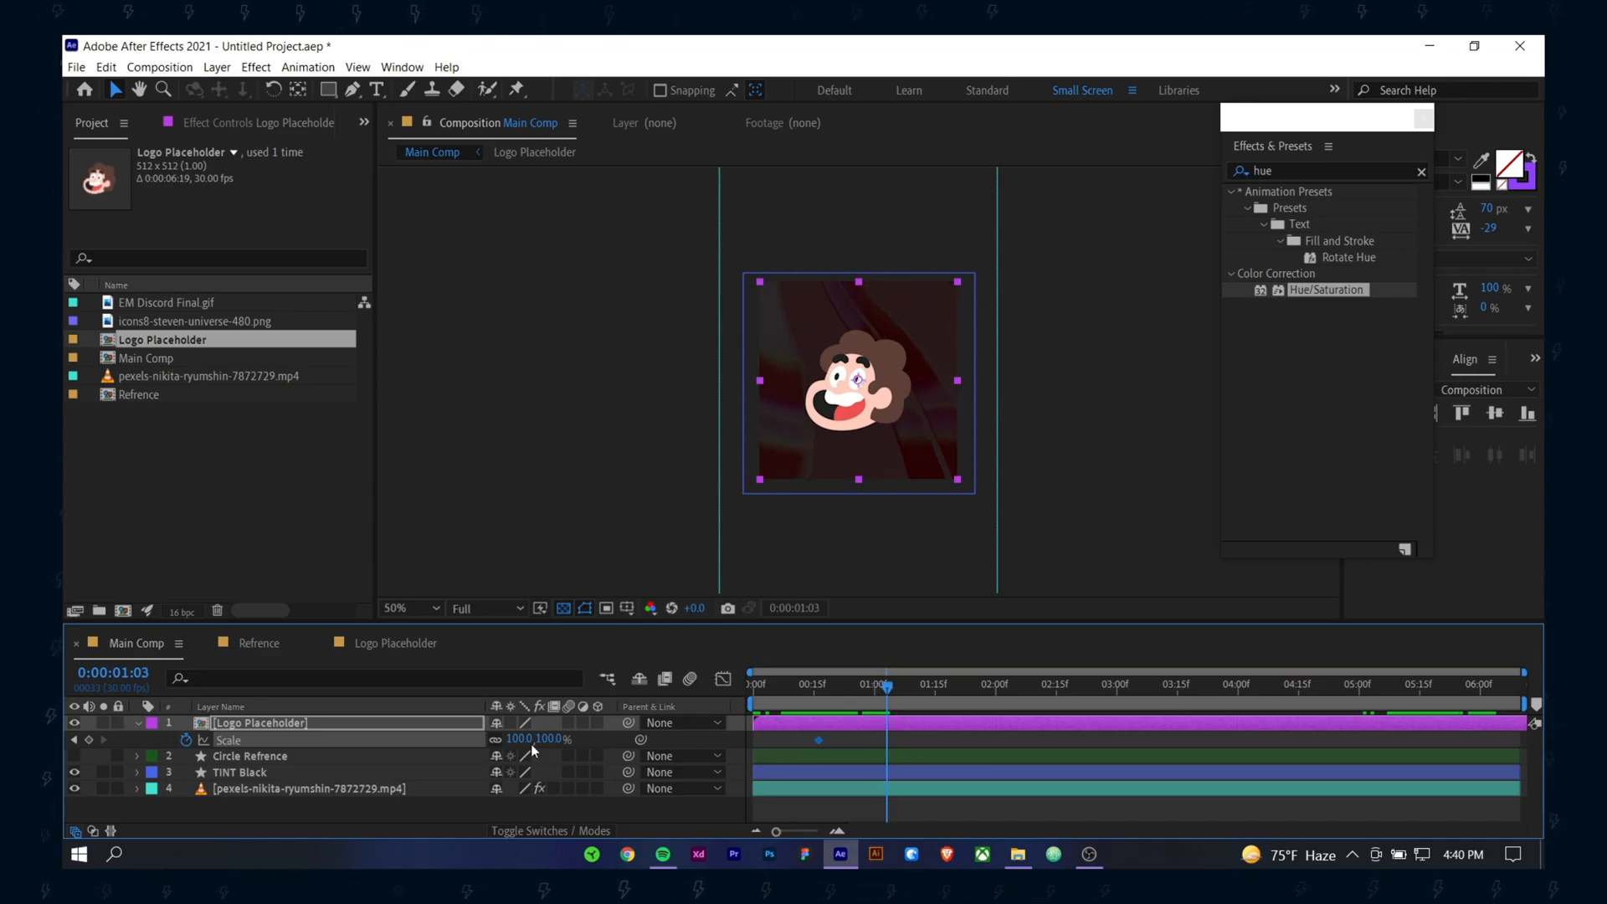
drag(519, 738, 548, 739)
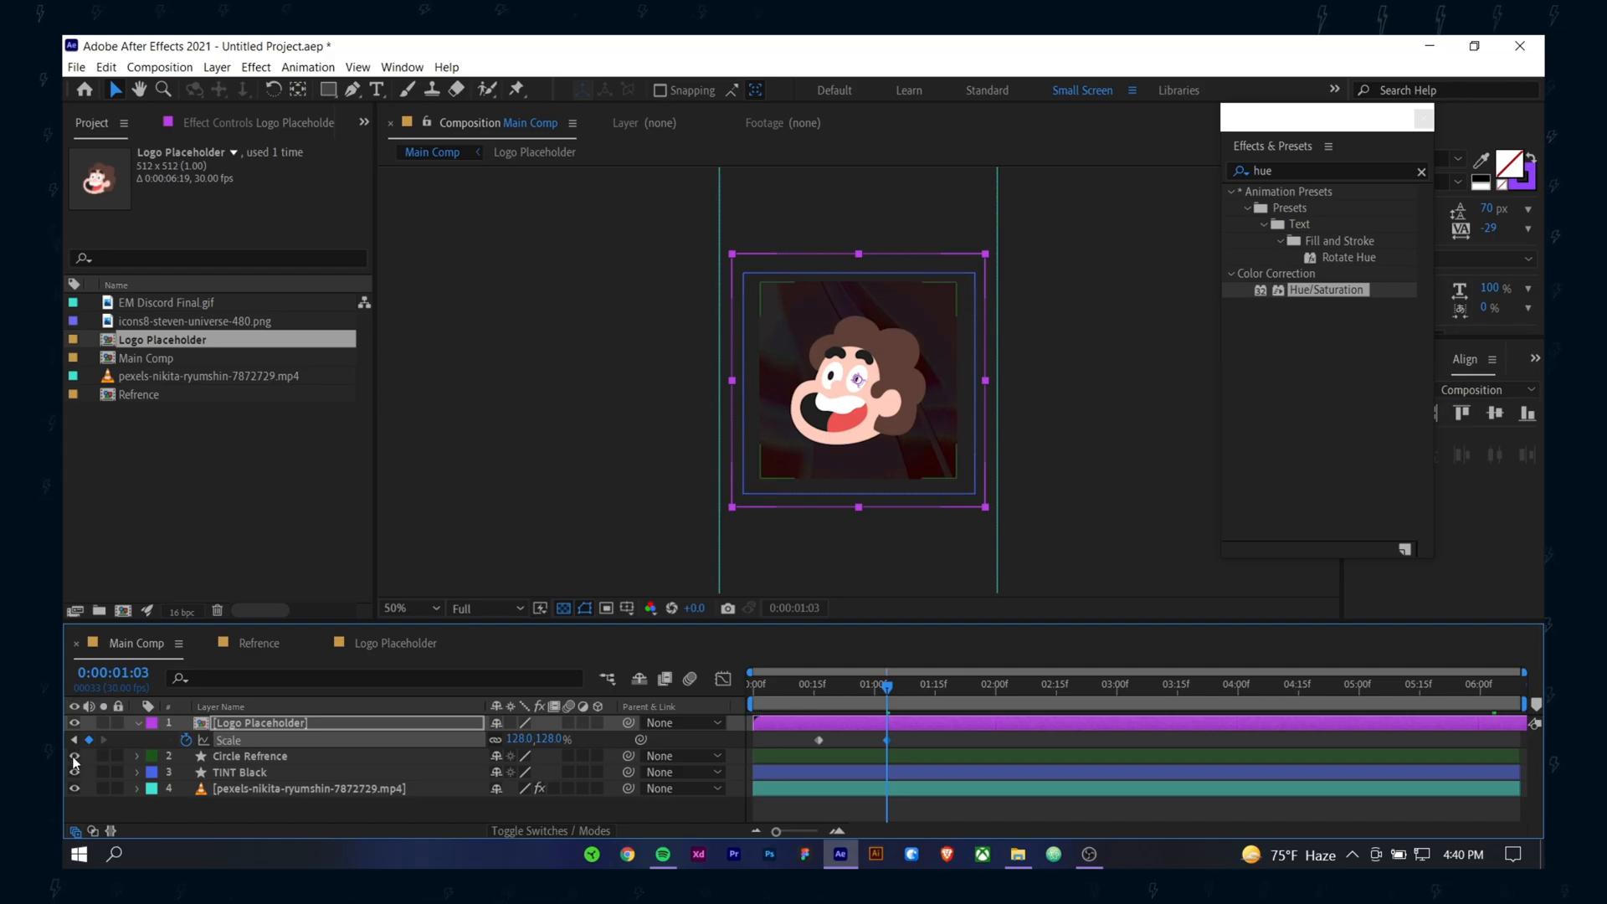
drag(519, 740, 528, 740)
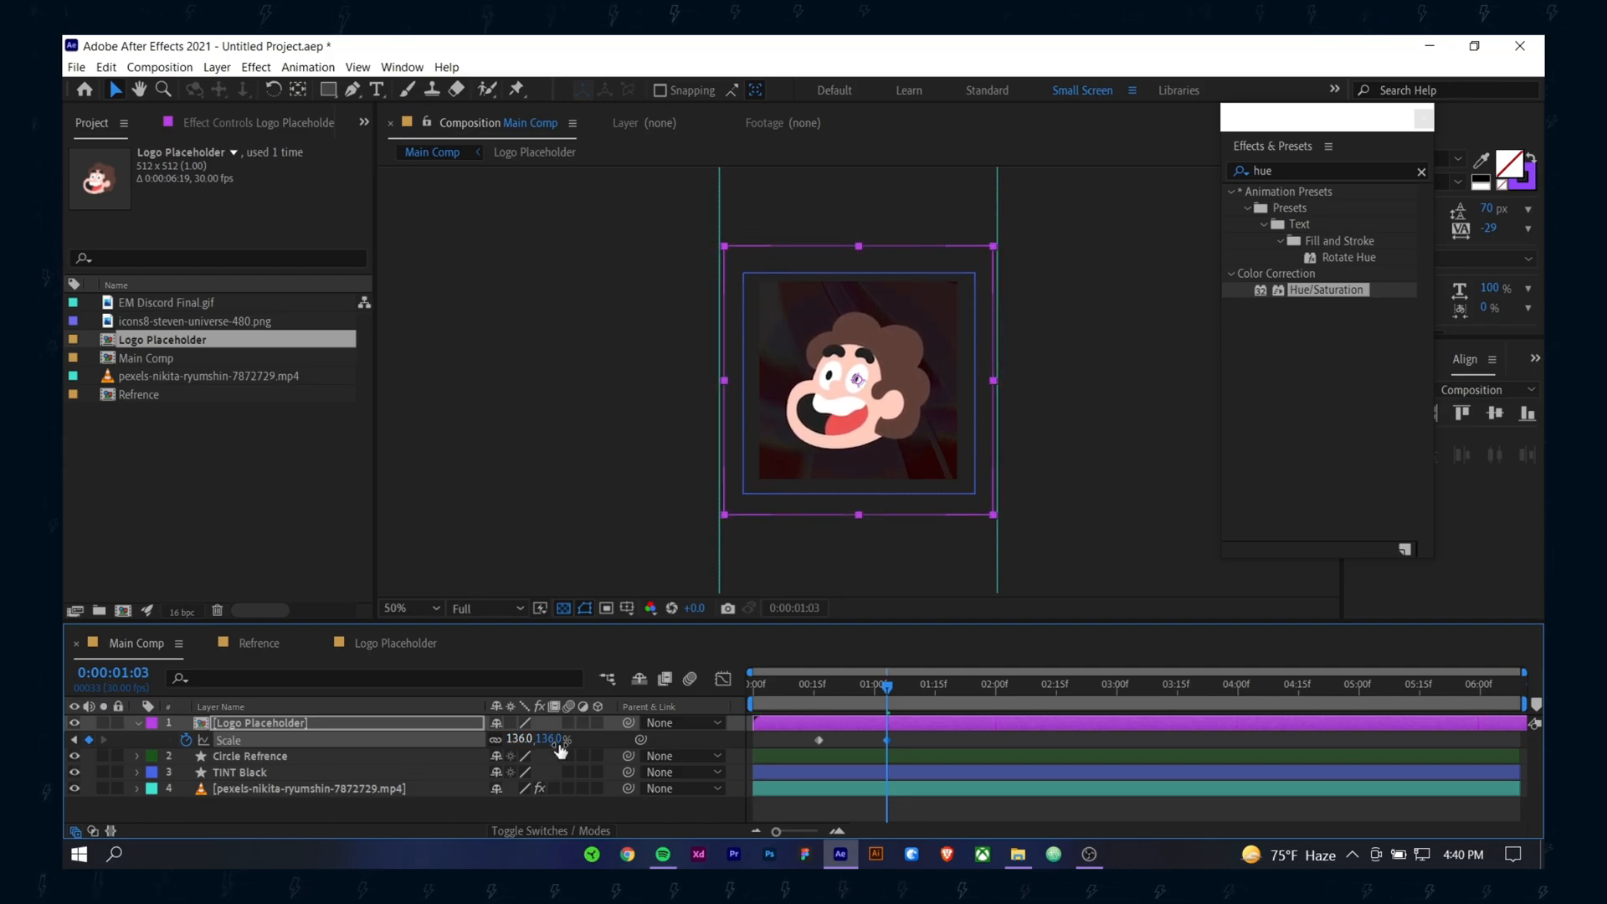
Step: Compare the logo's scale animation in Main Comp with the motion in the Refrence composition
mouse_move(877, 691)
mouse_down()
mouse_move(817, 690)
mouse_move(879, 700)
mouse_up()
click(273, 643)
drag(982, 695, 1112, 701)
click(159, 645)
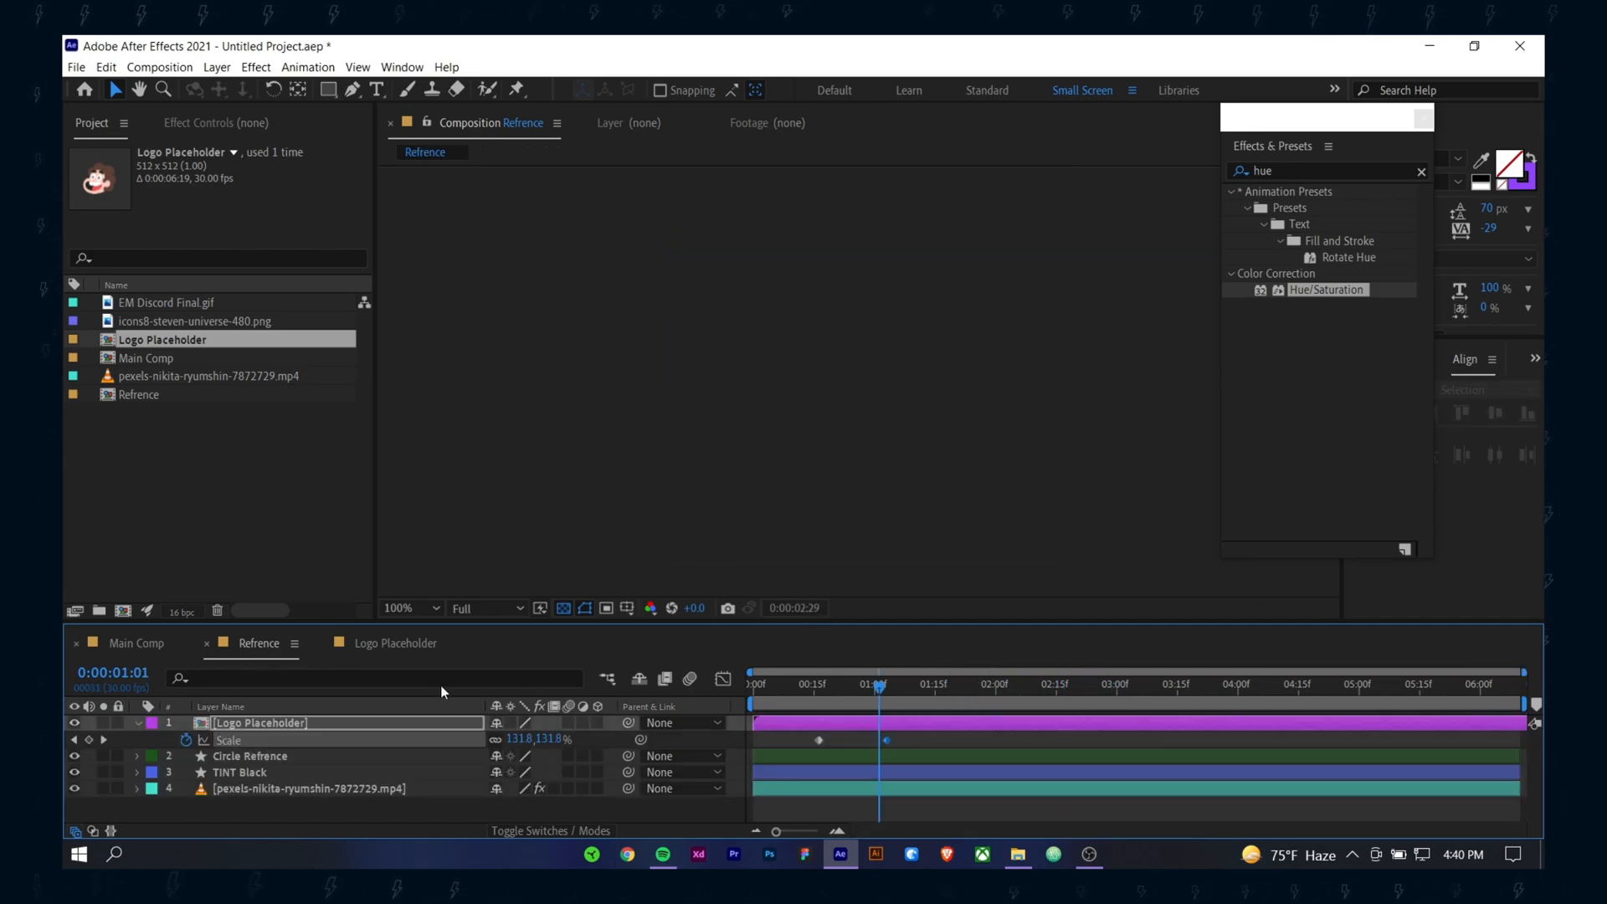
mouse_move(859, 688)
mouse_down()
mouse_move(832, 688)
mouse_move(886, 691)
mouse_move(830, 693)
mouse_move(852, 699)
mouse_up()
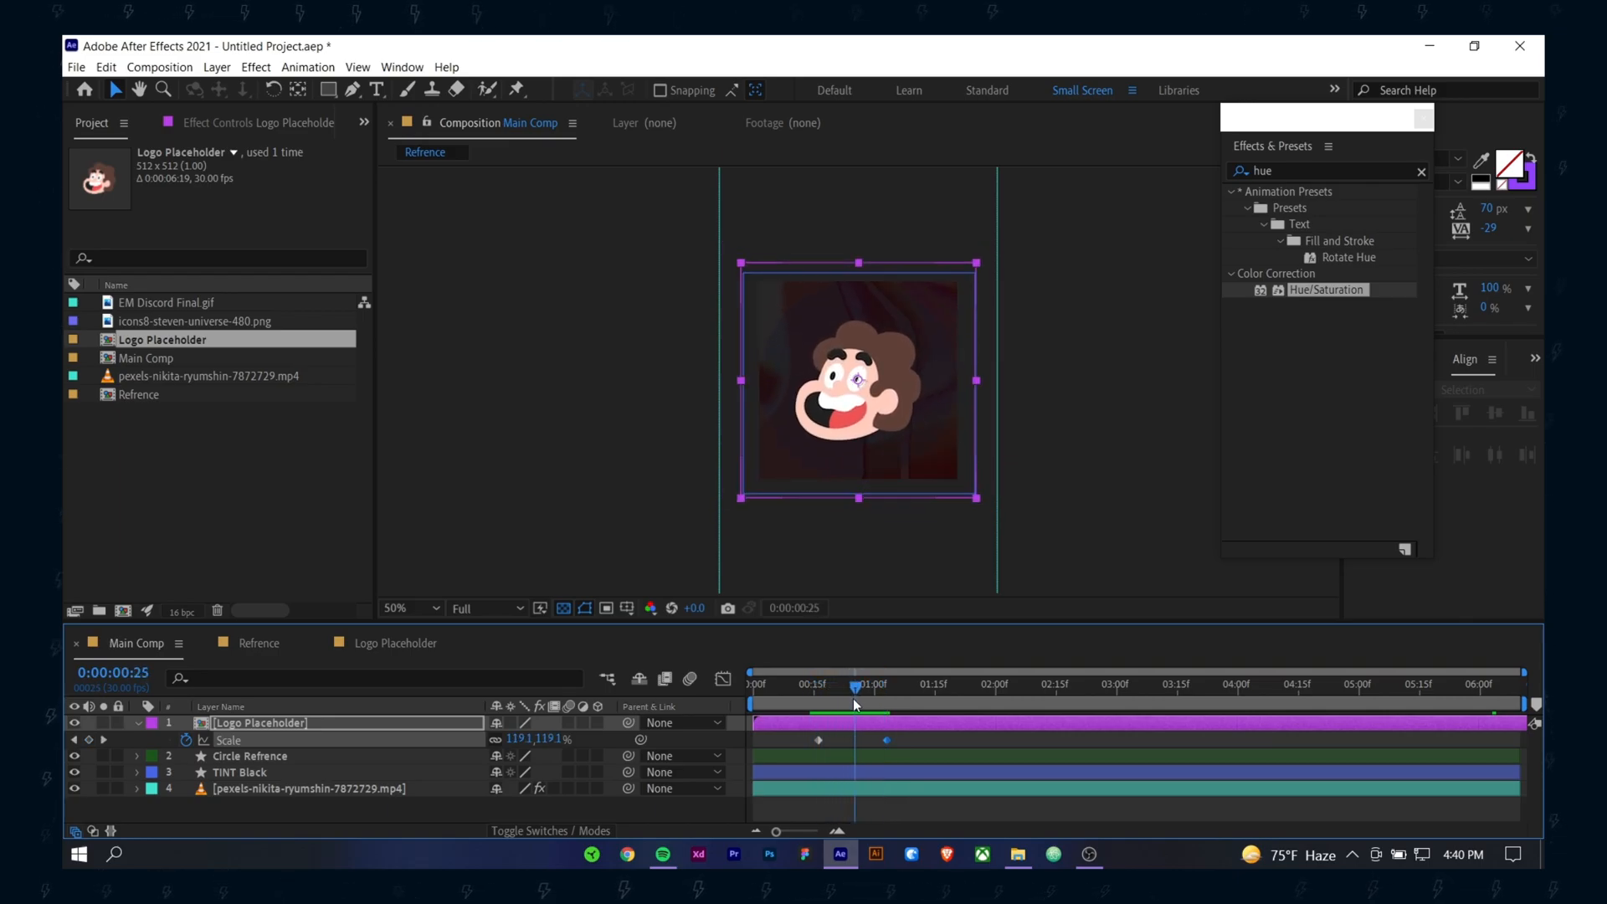
key(r)
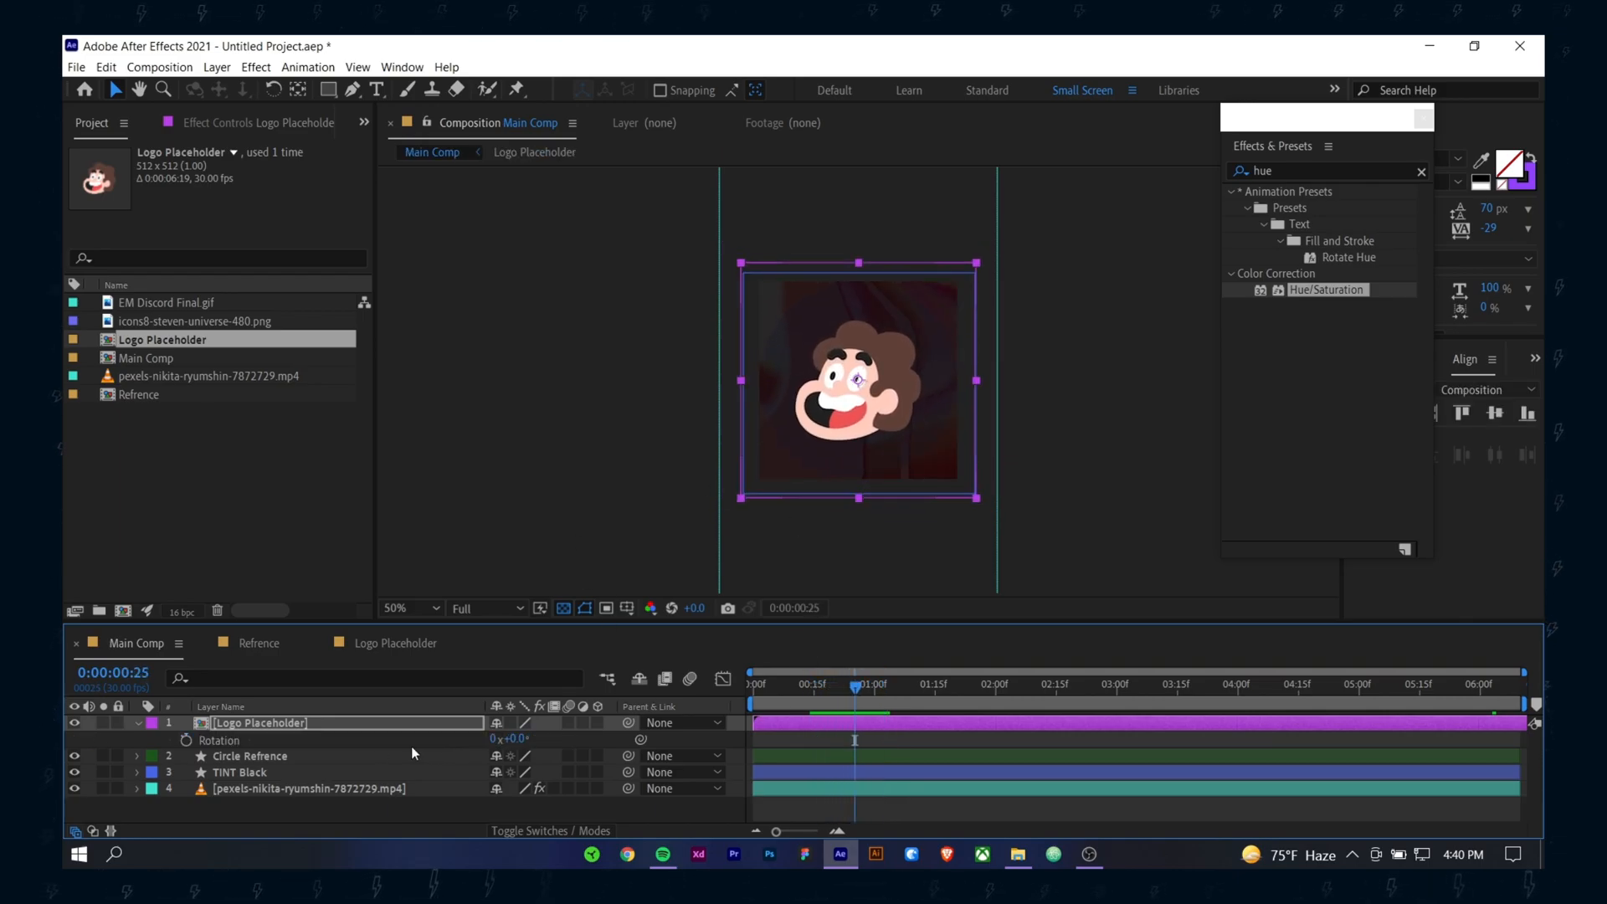
drag(518, 740, 391, 749)
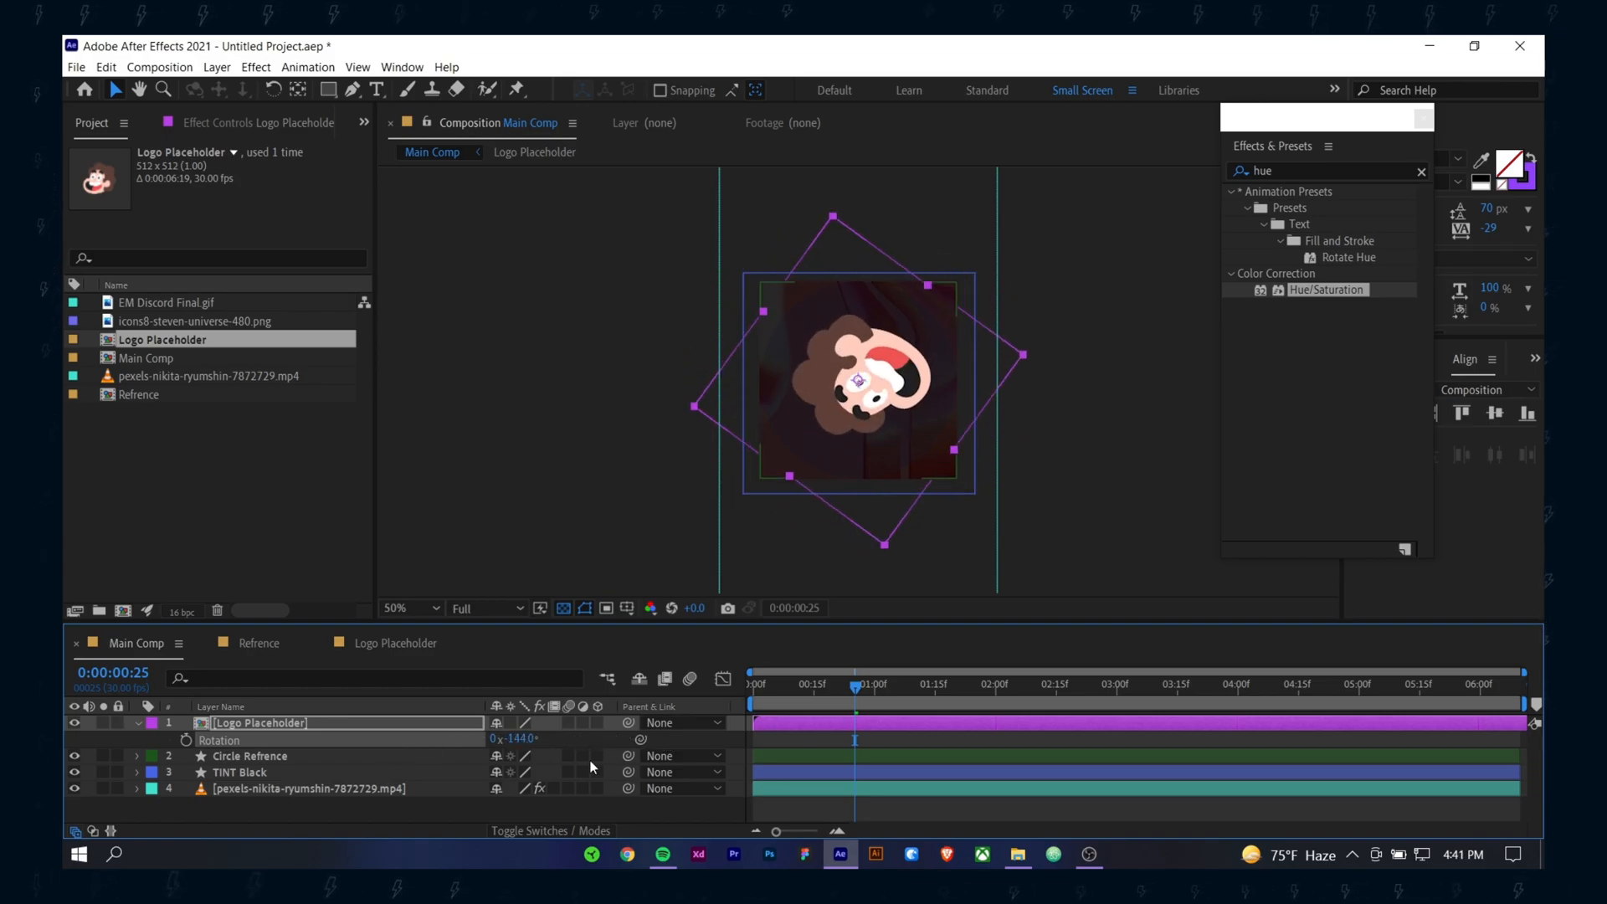
key(ctrl+z)
Step: Turn the Logo Placeholder layer into a 3D layer and display the layer switches for it
click(421, 728)
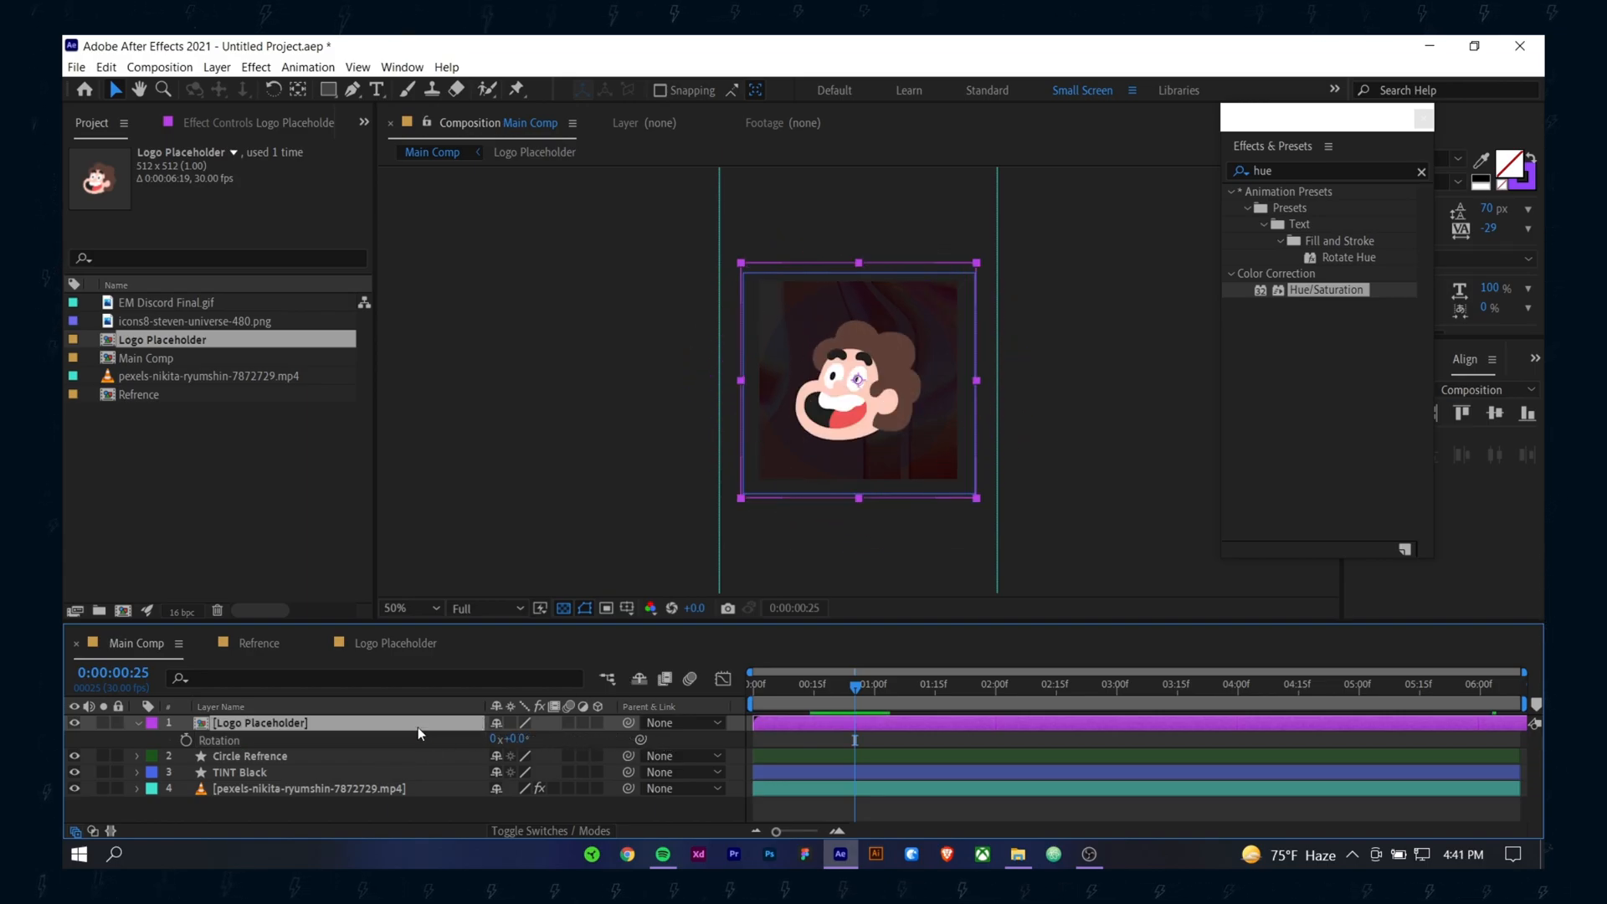
click(599, 723)
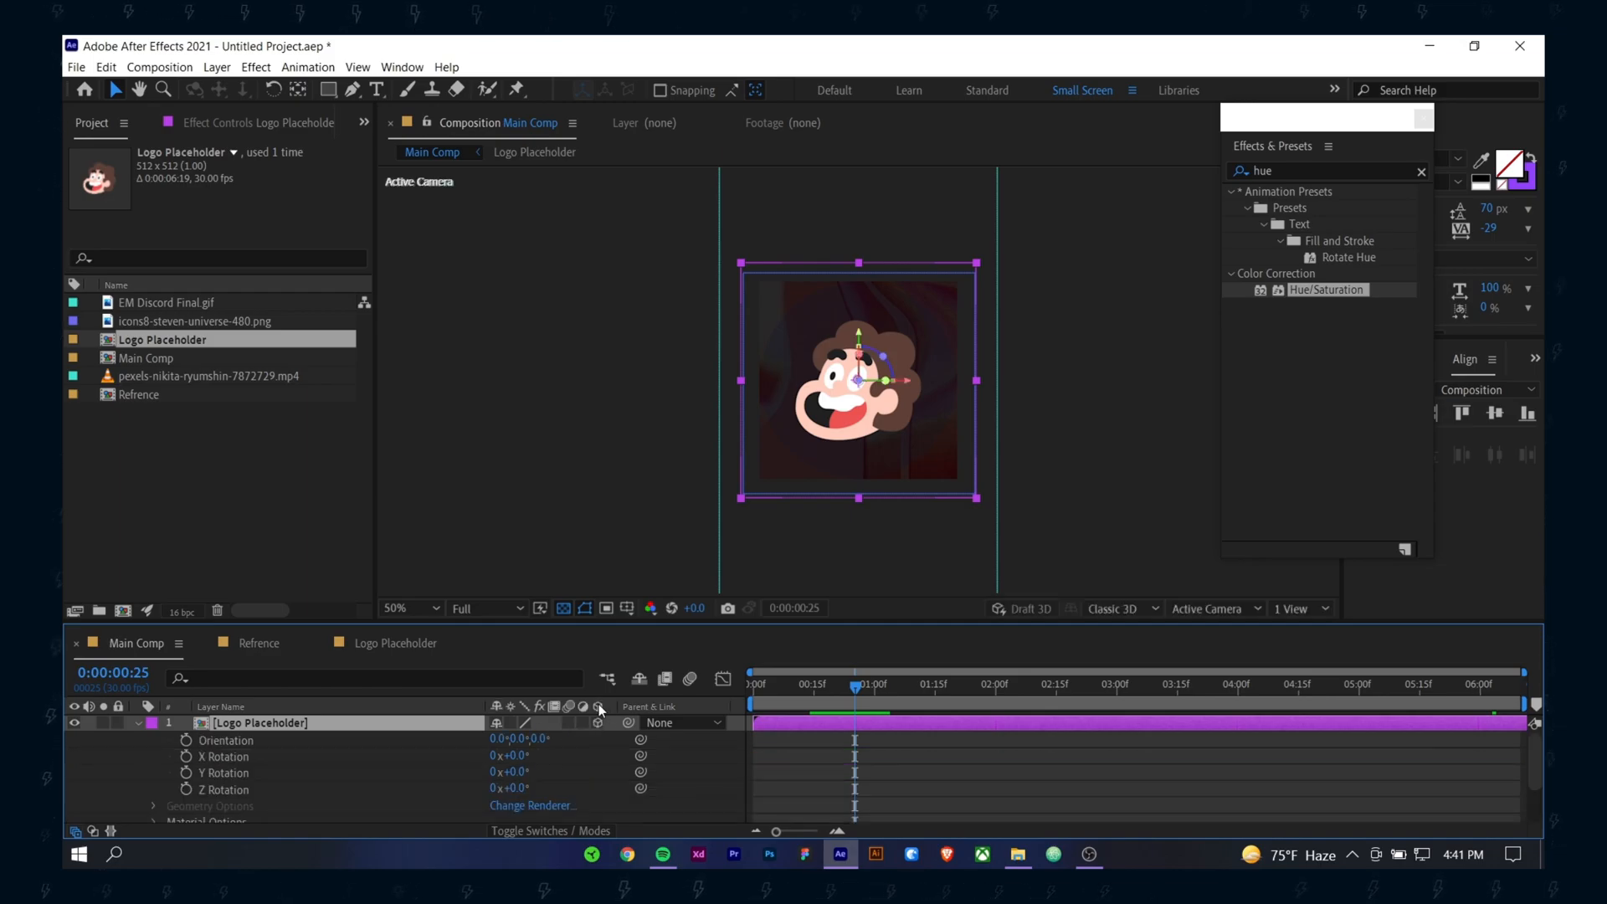
click(566, 834)
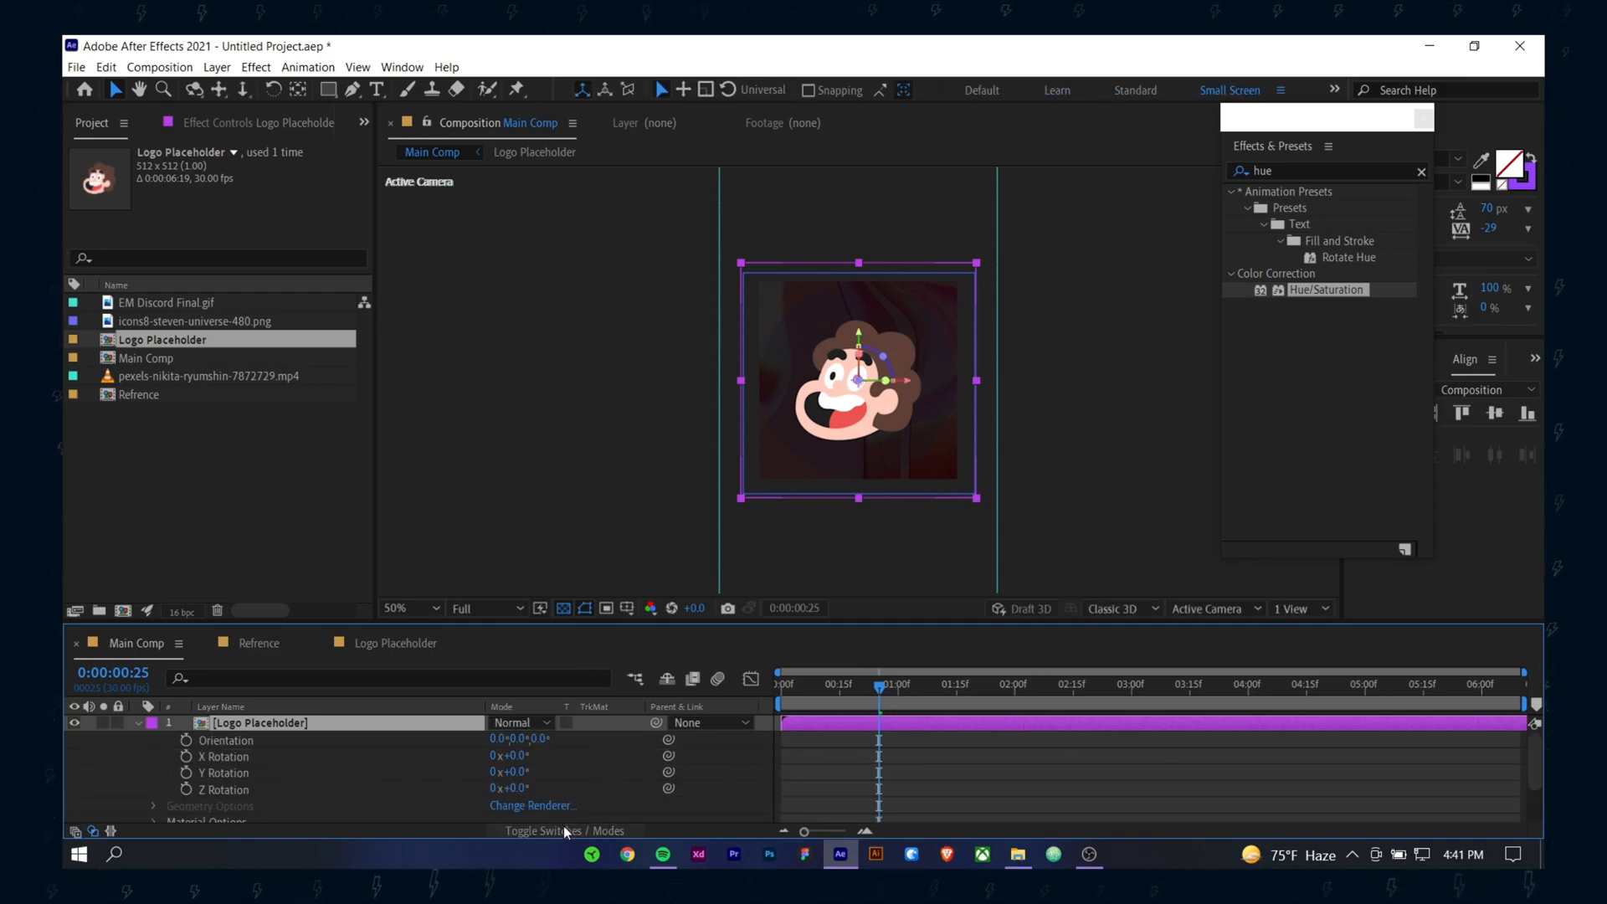
click(564, 827)
click(556, 830)
click(566, 831)
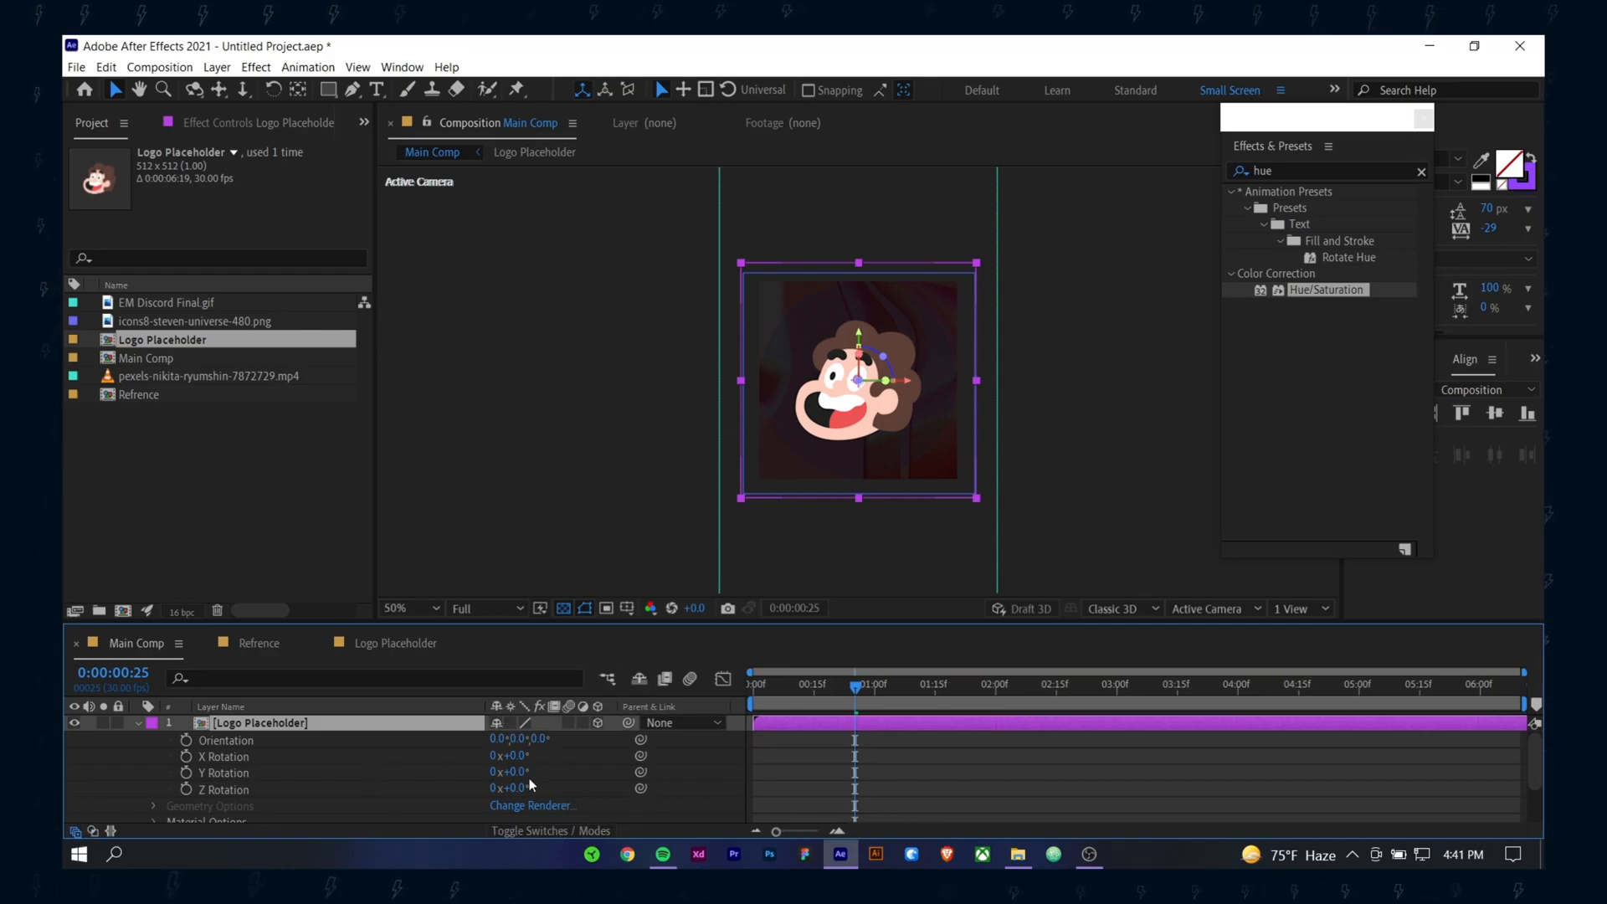
Step: Keyframe the logo's Y Rotation from 0° at 0:00:00:25 to 1 full revolution at 0:00:01:16
drag(512, 771, 781, 773)
key(ctrl+z)
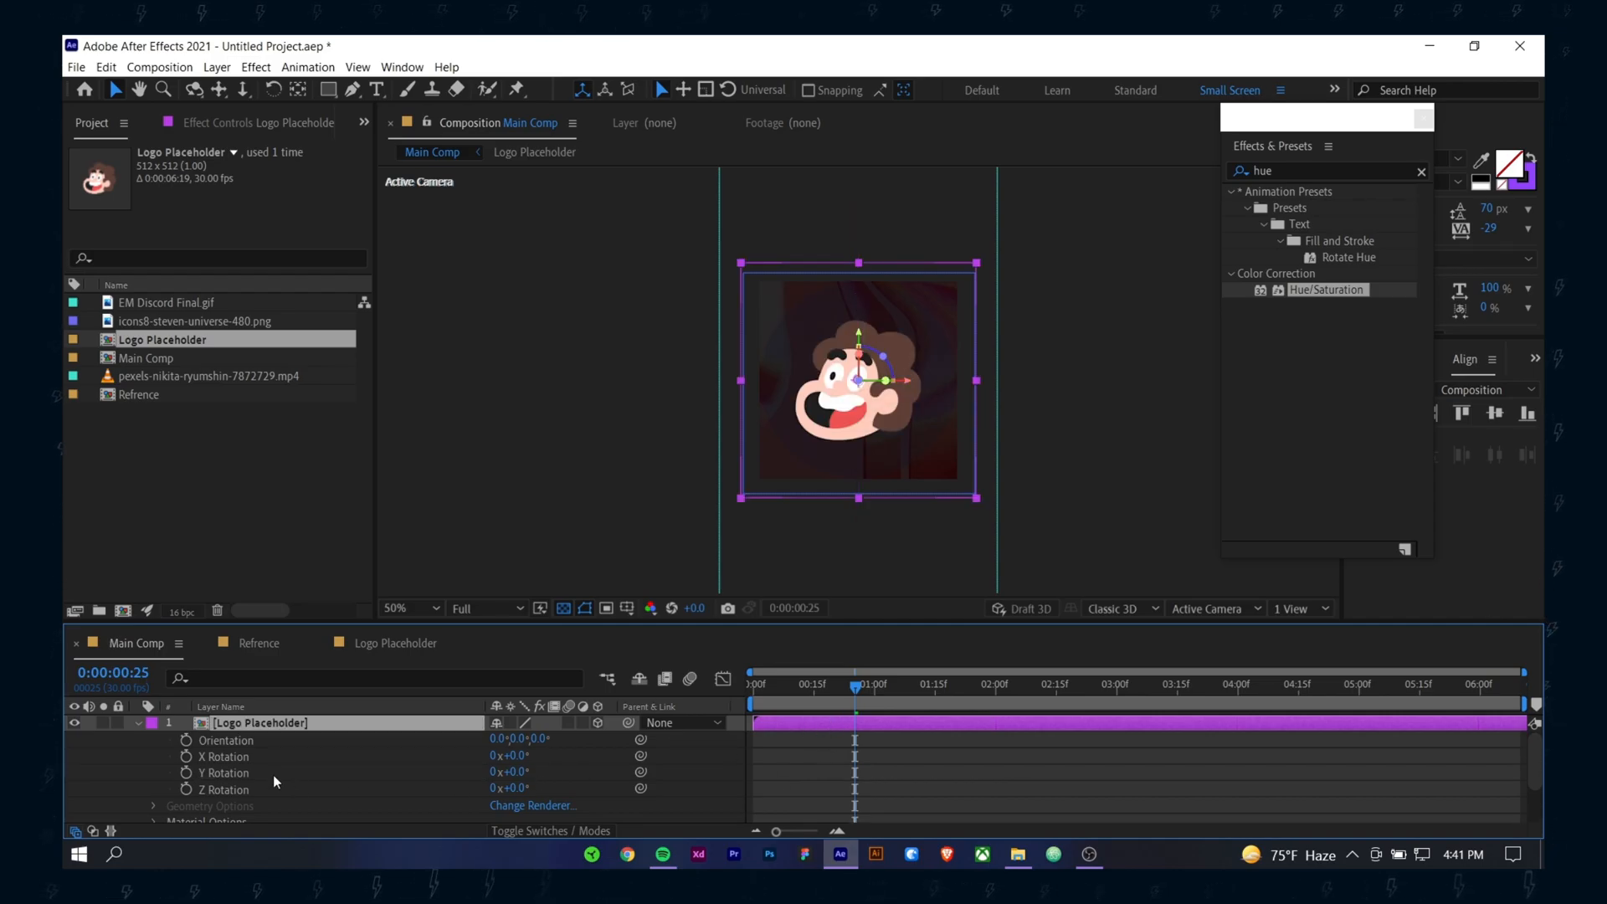
click(186, 772)
drag(857, 688, 939, 702)
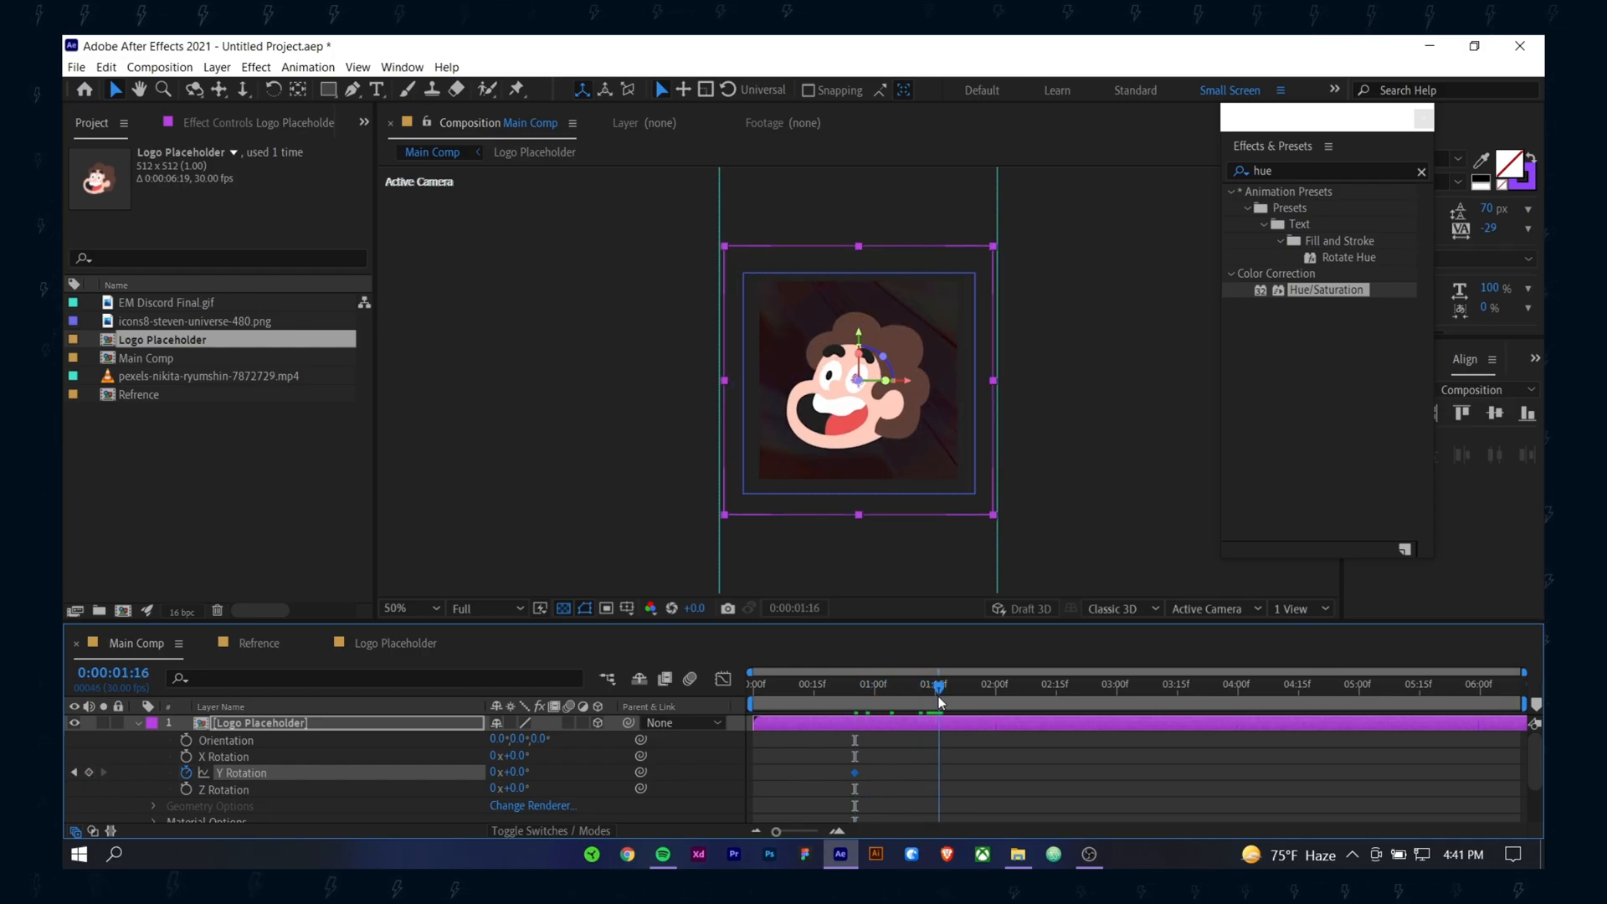
click(496, 772)
text(1)
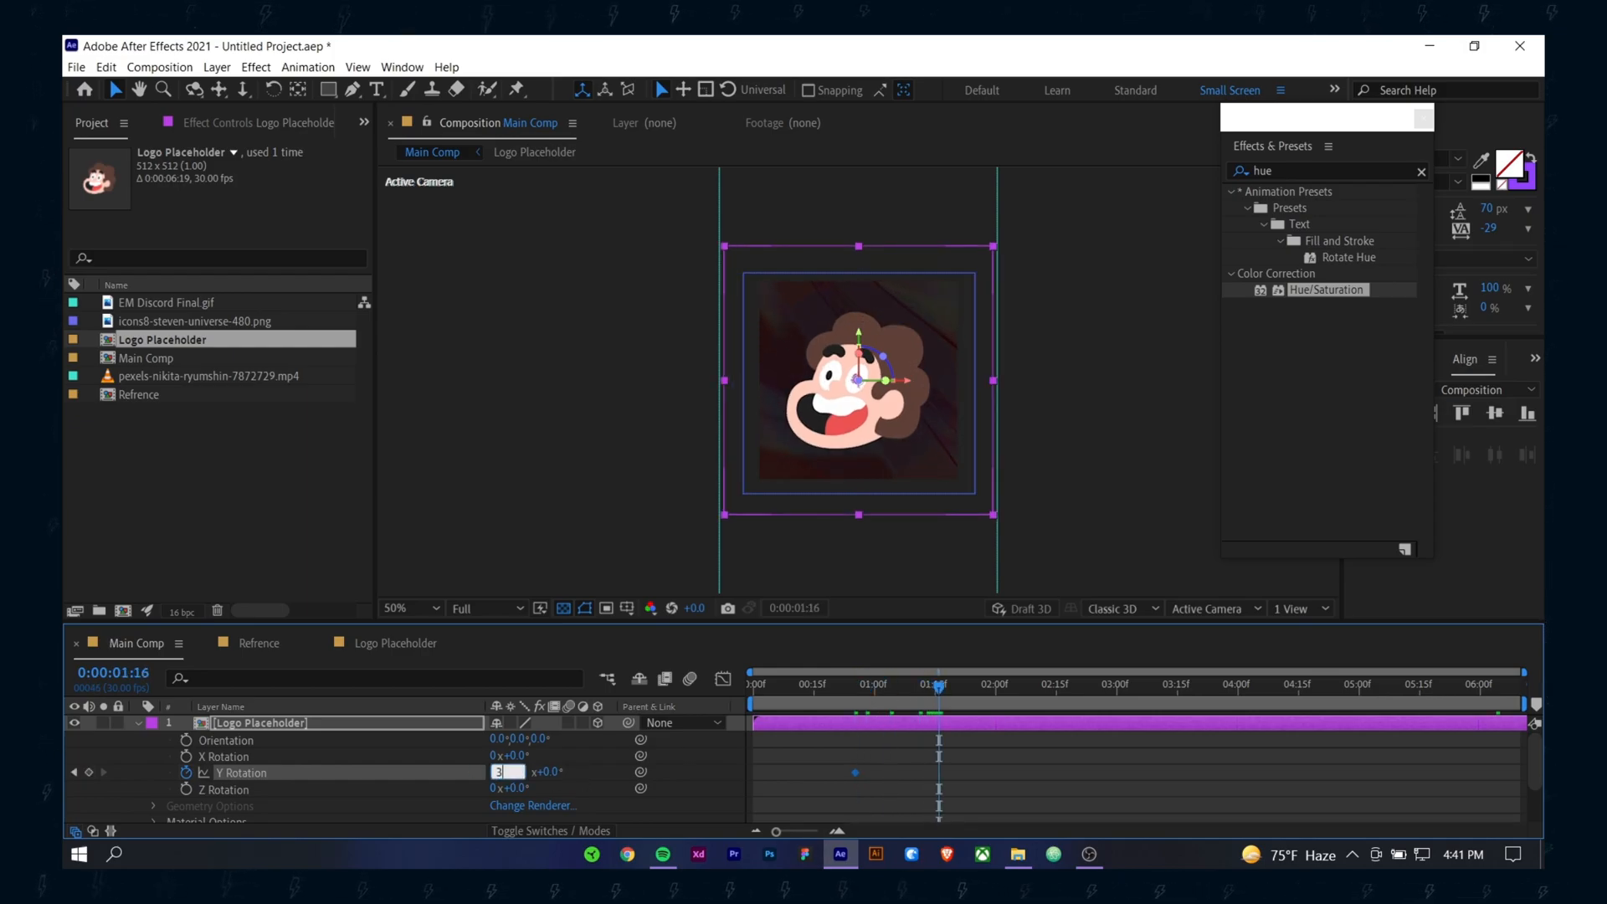
click(578, 781)
Step: Preview the spin and set the Y Rotation keyframe at 0:00:01:16 to 2 revolutions
drag(944, 700, 858, 696)
key(space)
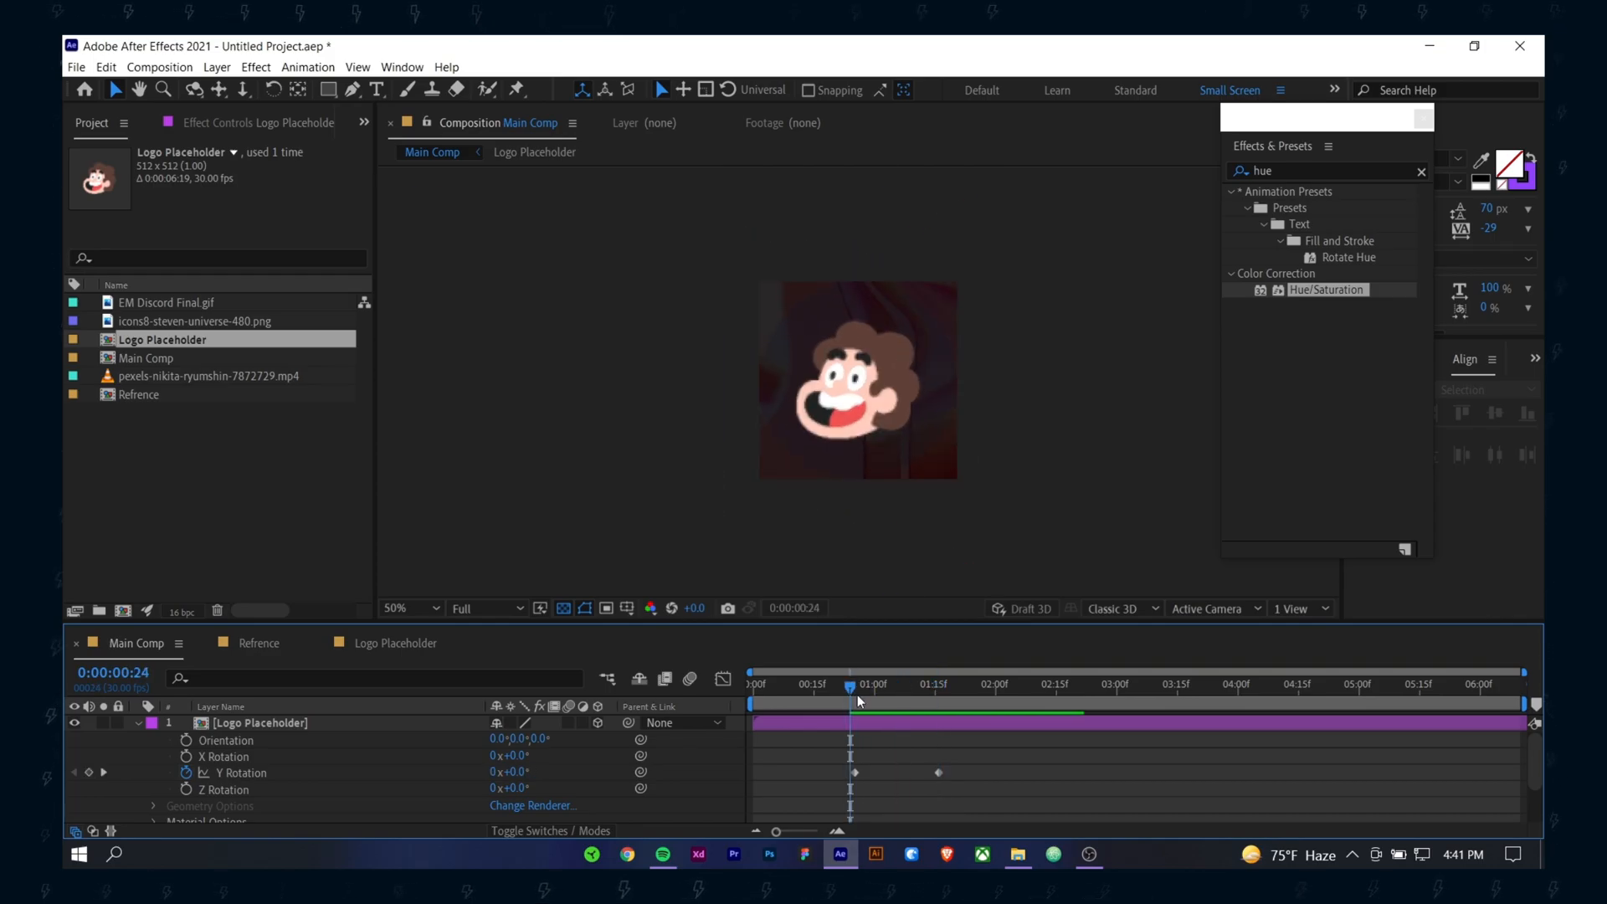
click(939, 699)
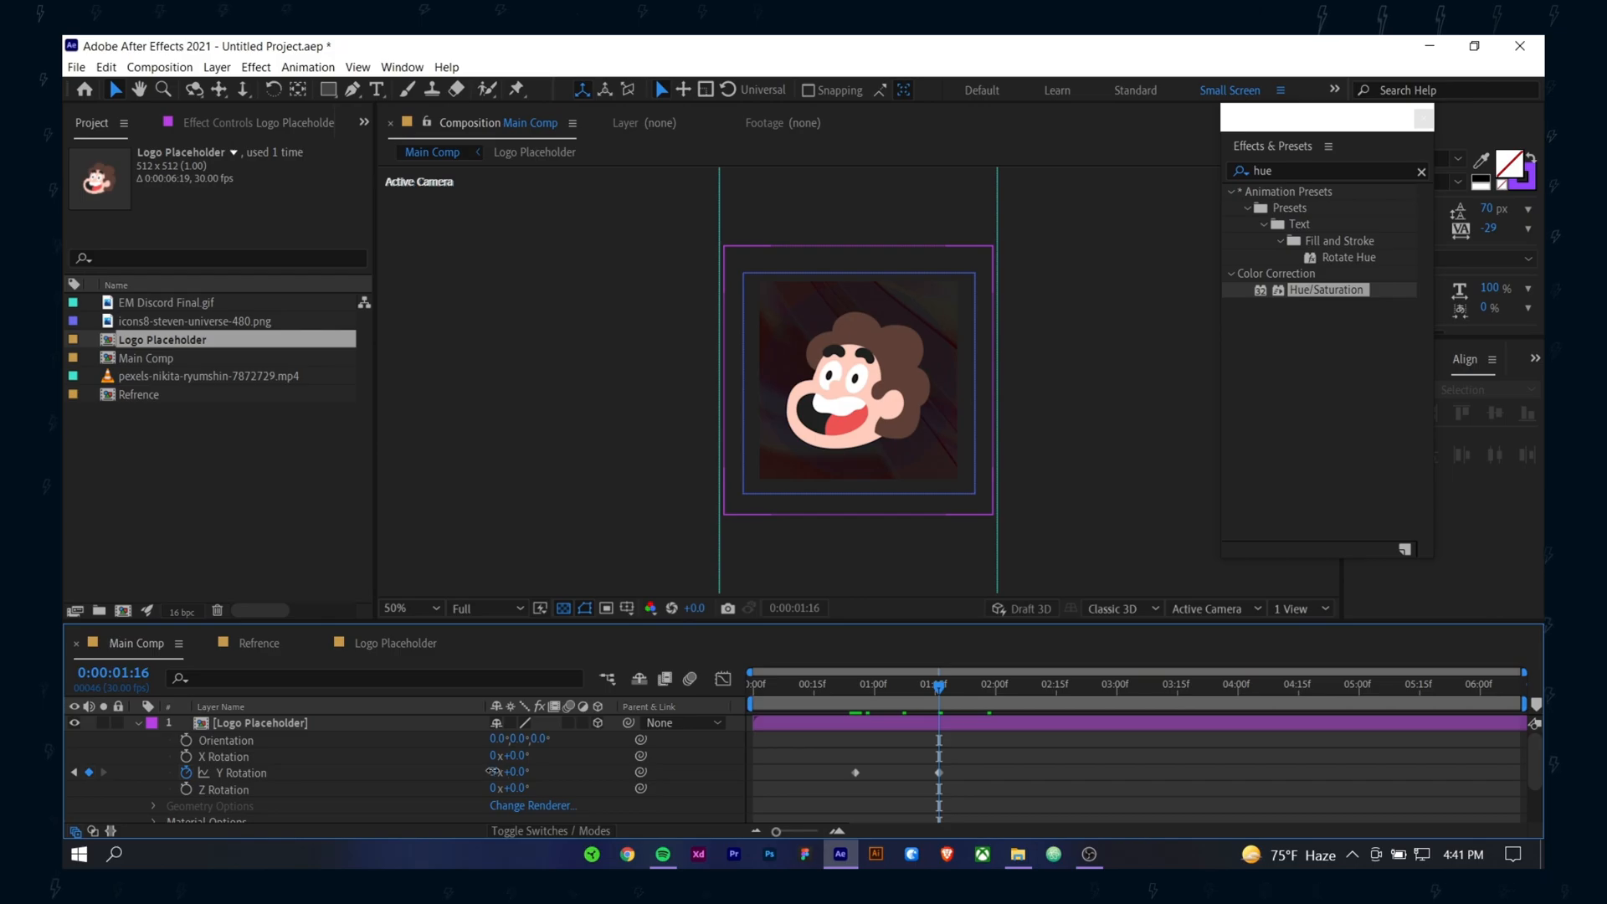
drag(940, 688, 855, 686)
key(space)
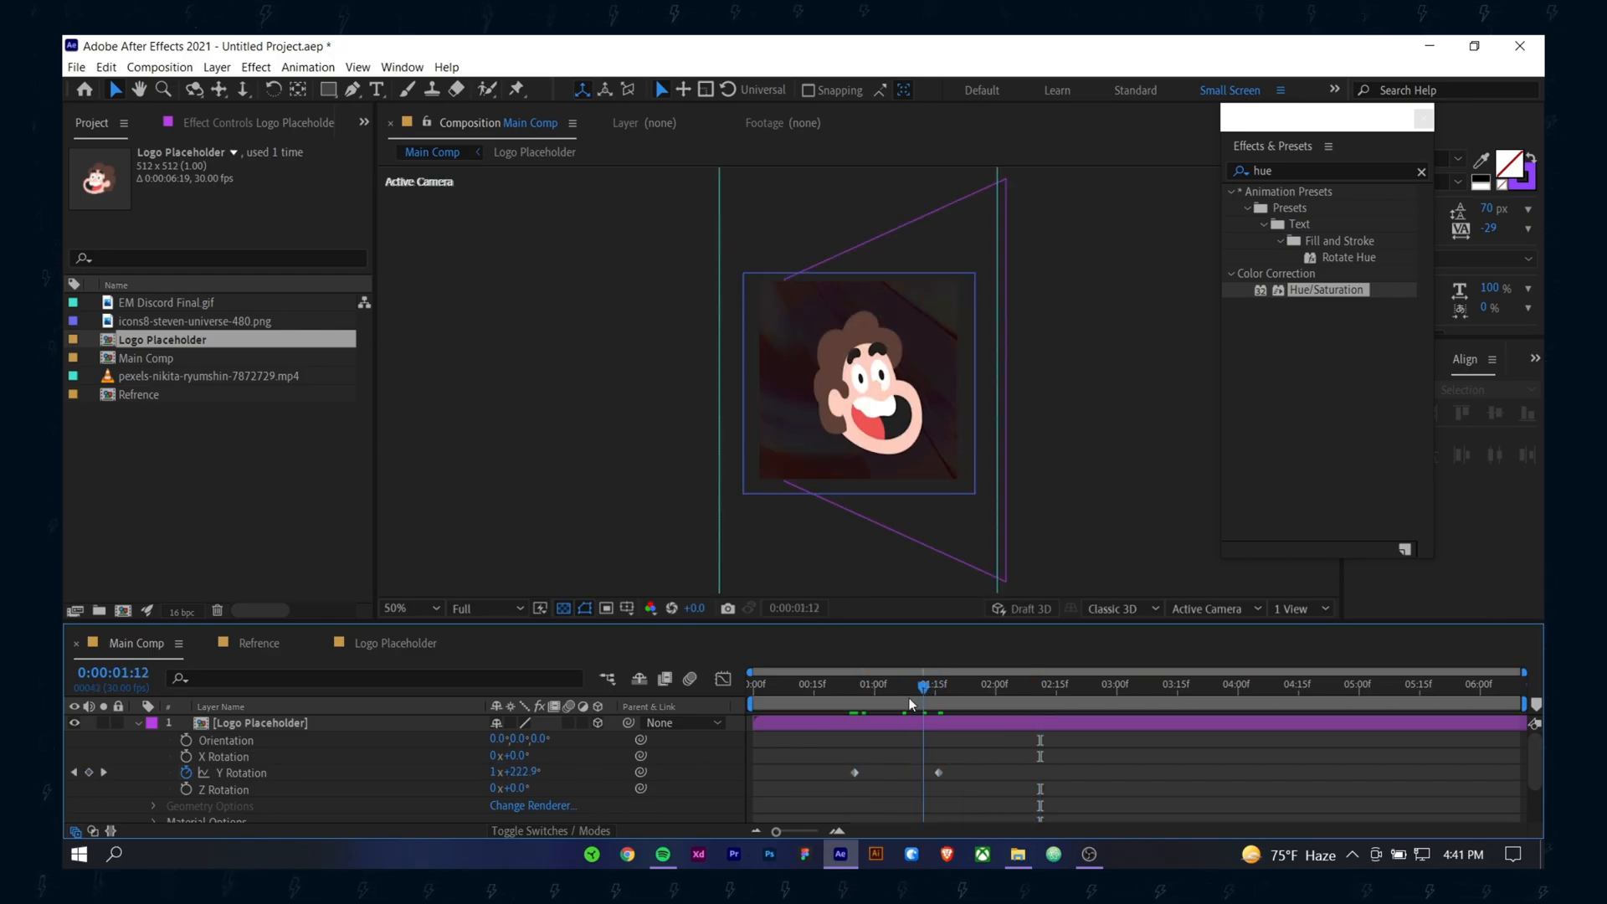
Step: Retime the logo's keyframes so Y Rotation runs from about 0:00:00:20 to 0:00:01:09 and the second Scale keyframe sits at about 0:00:01:05
click(251, 722)
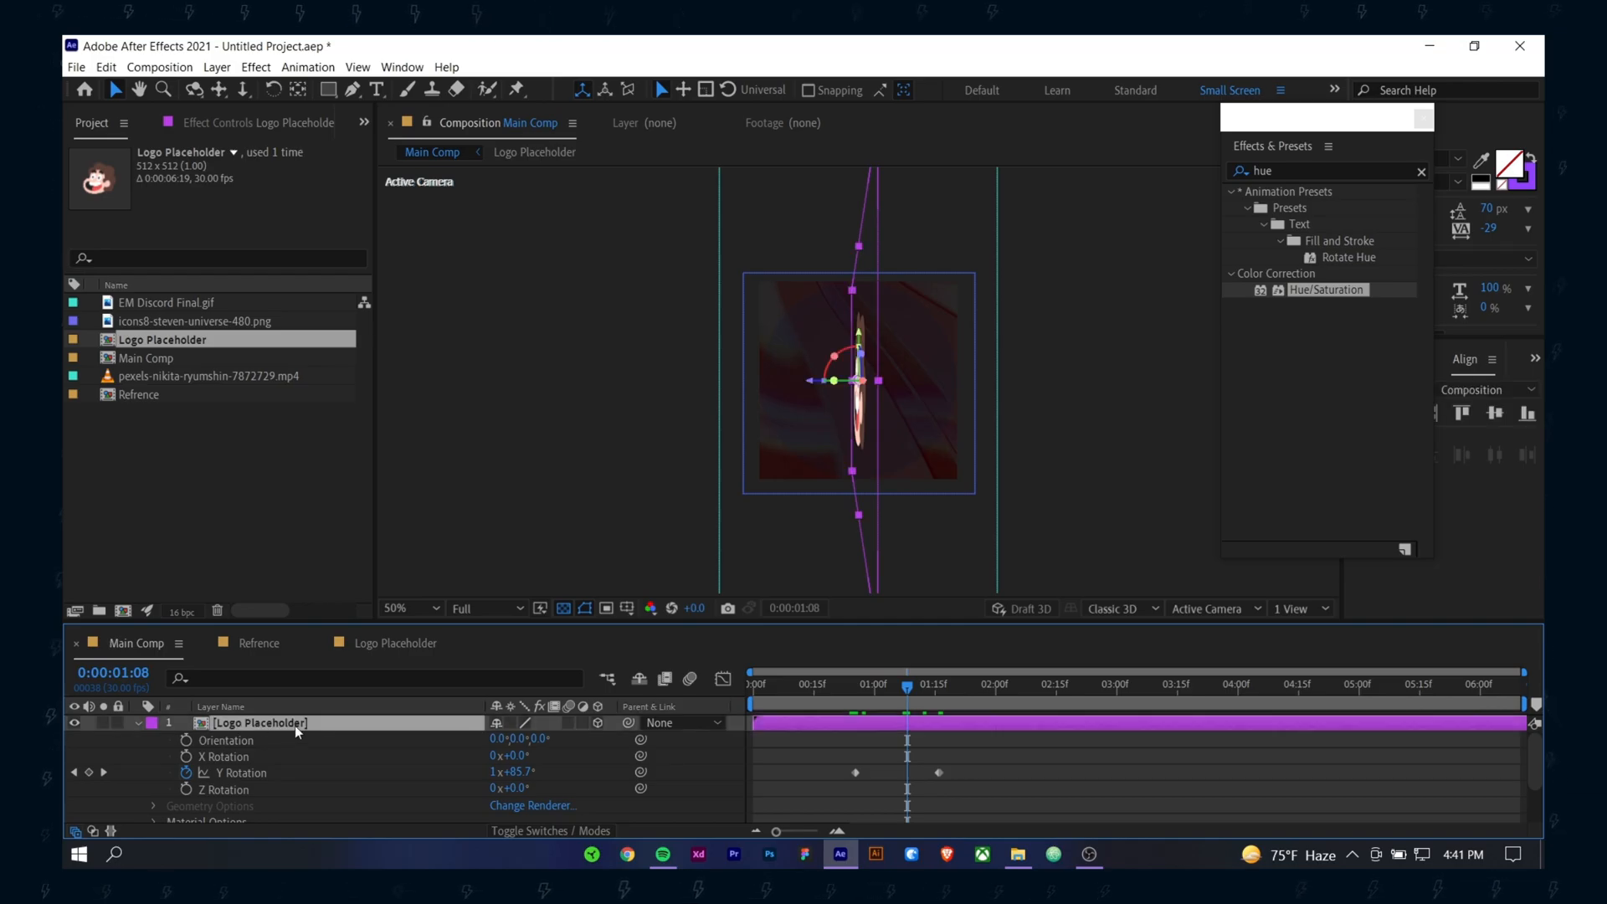
key(u)
mouse_move(857, 690)
mouse_down()
mouse_move(806, 692)
mouse_move(891, 695)
mouse_move(833, 693)
mouse_up()
drag(854, 756, 836, 756)
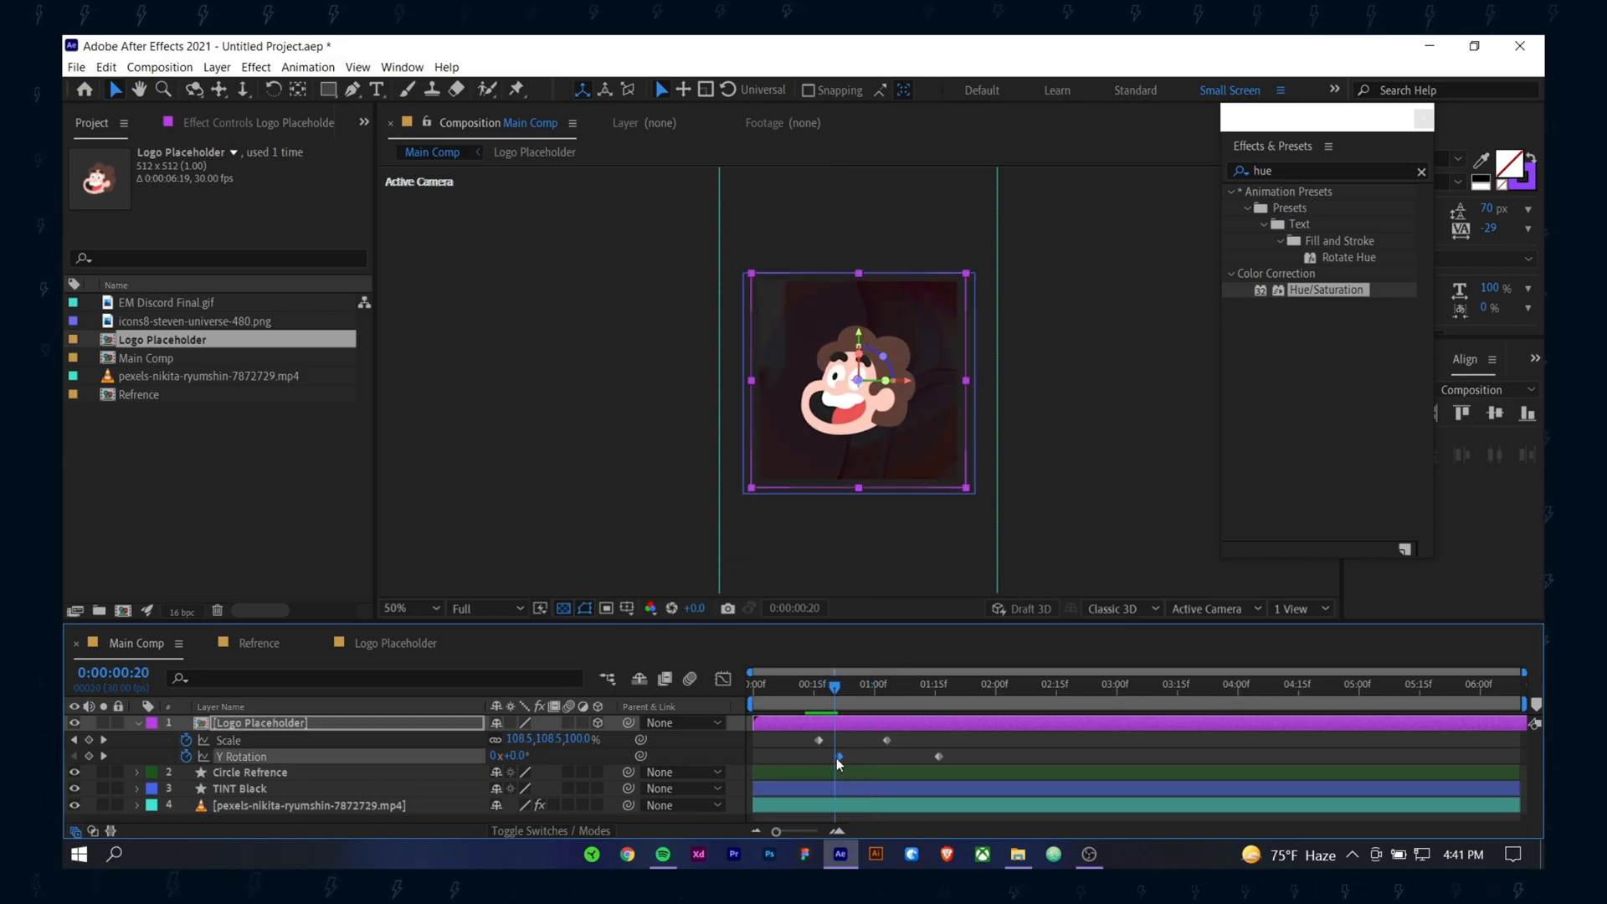
drag(834, 688, 939, 698)
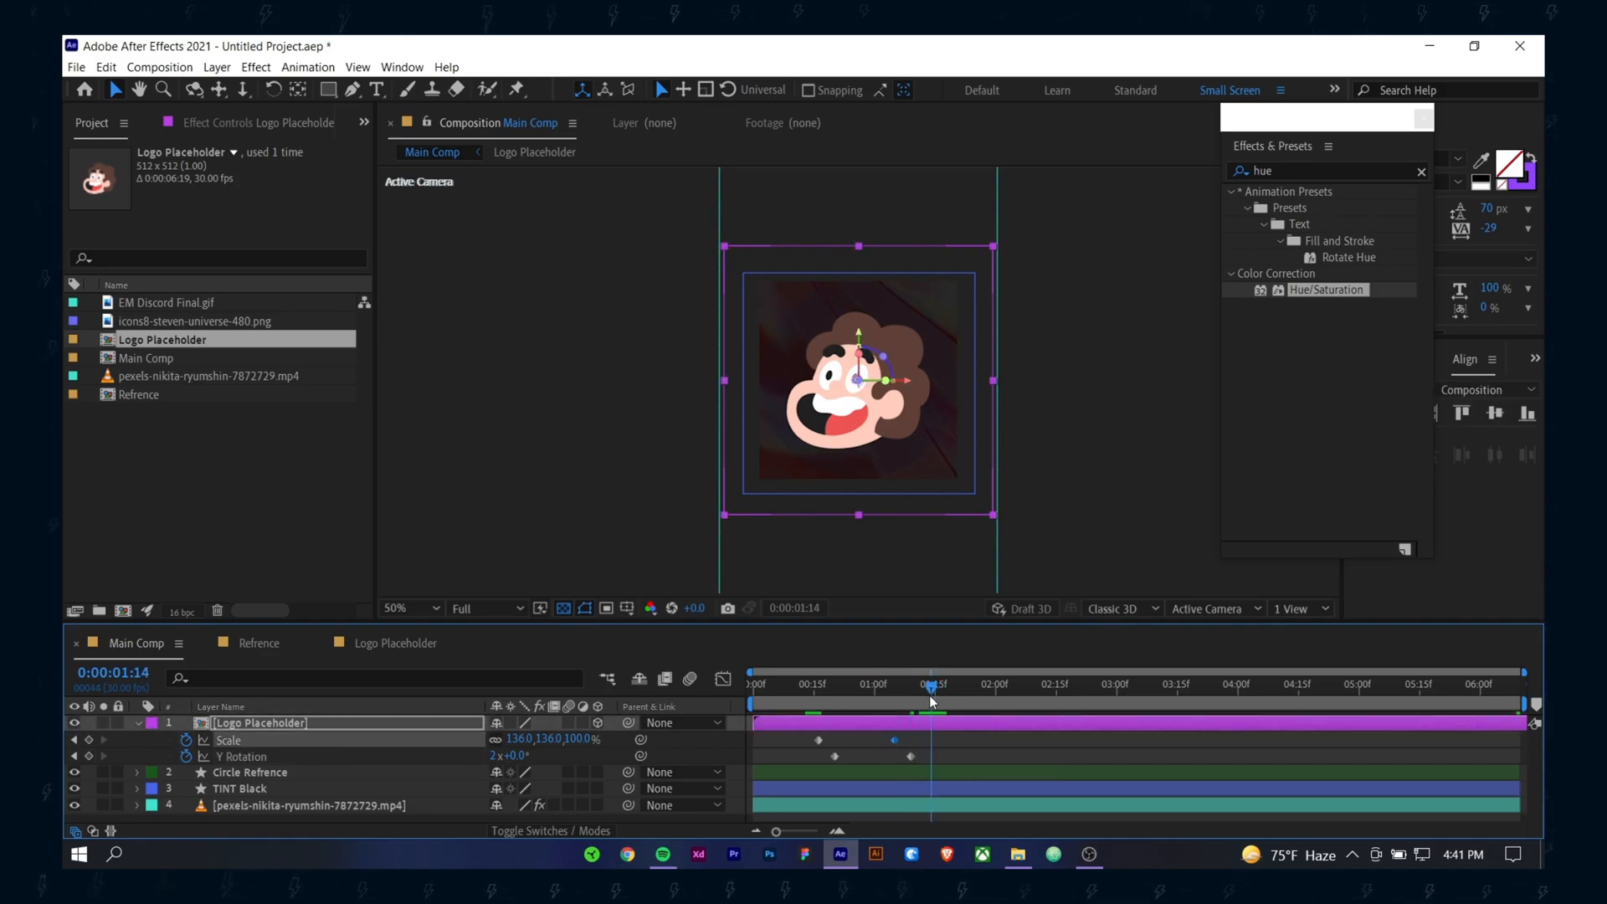
Step: Add Scale keyframes to the Logo Placeholder layer that hold 136% at 0:00:01:16 and return to 100% at about 0:00:02:05
click(343, 643)
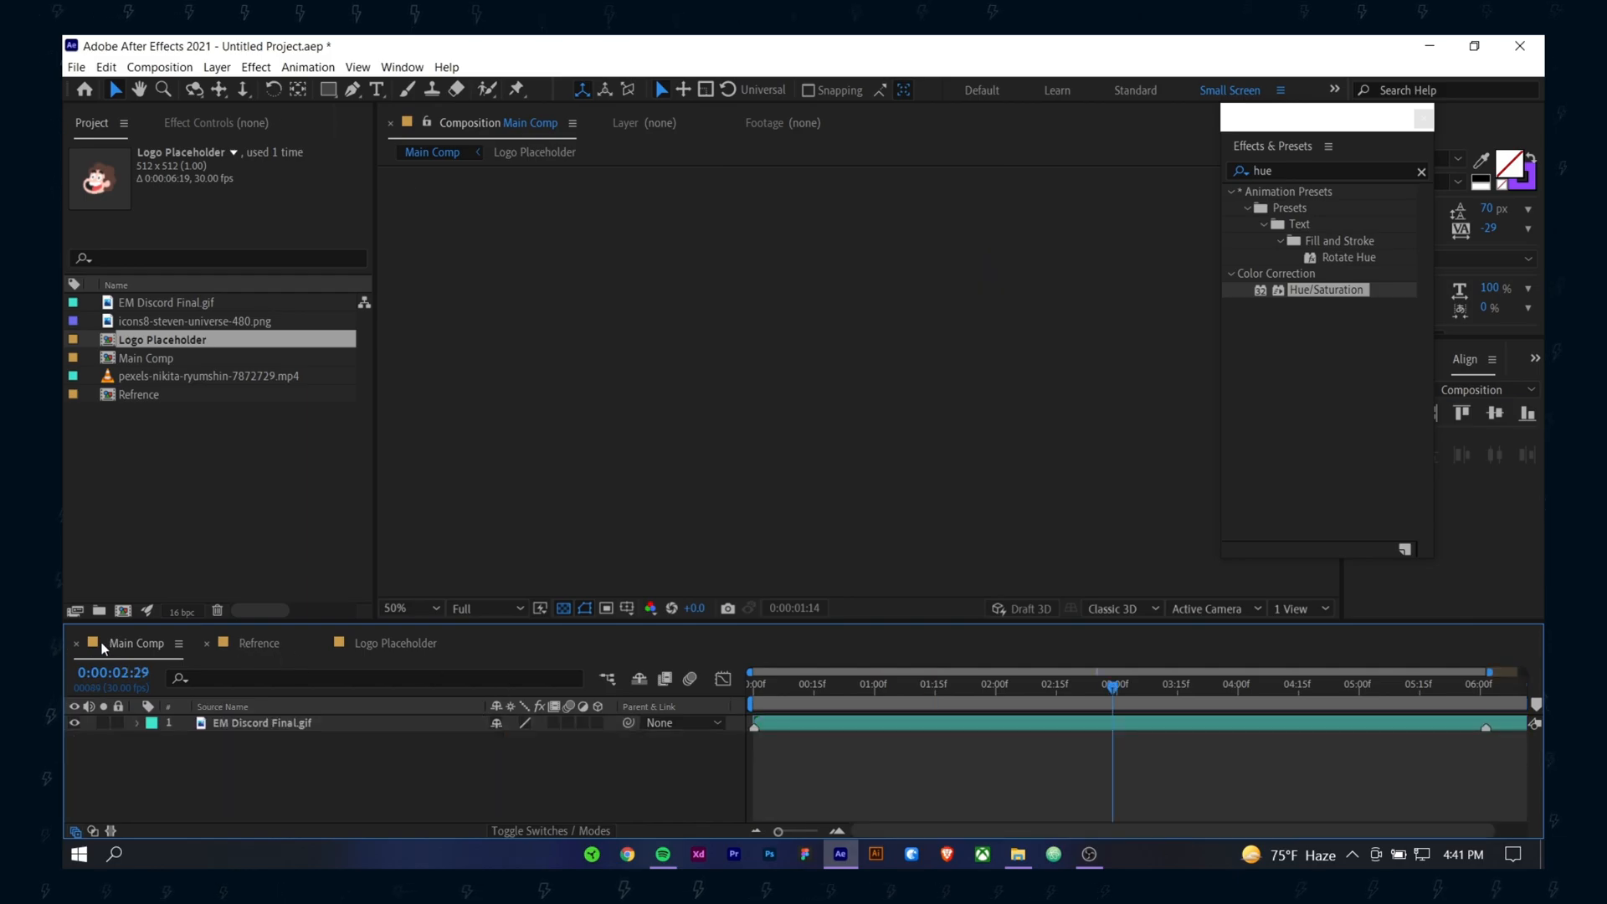
drag(926, 692, 939, 691)
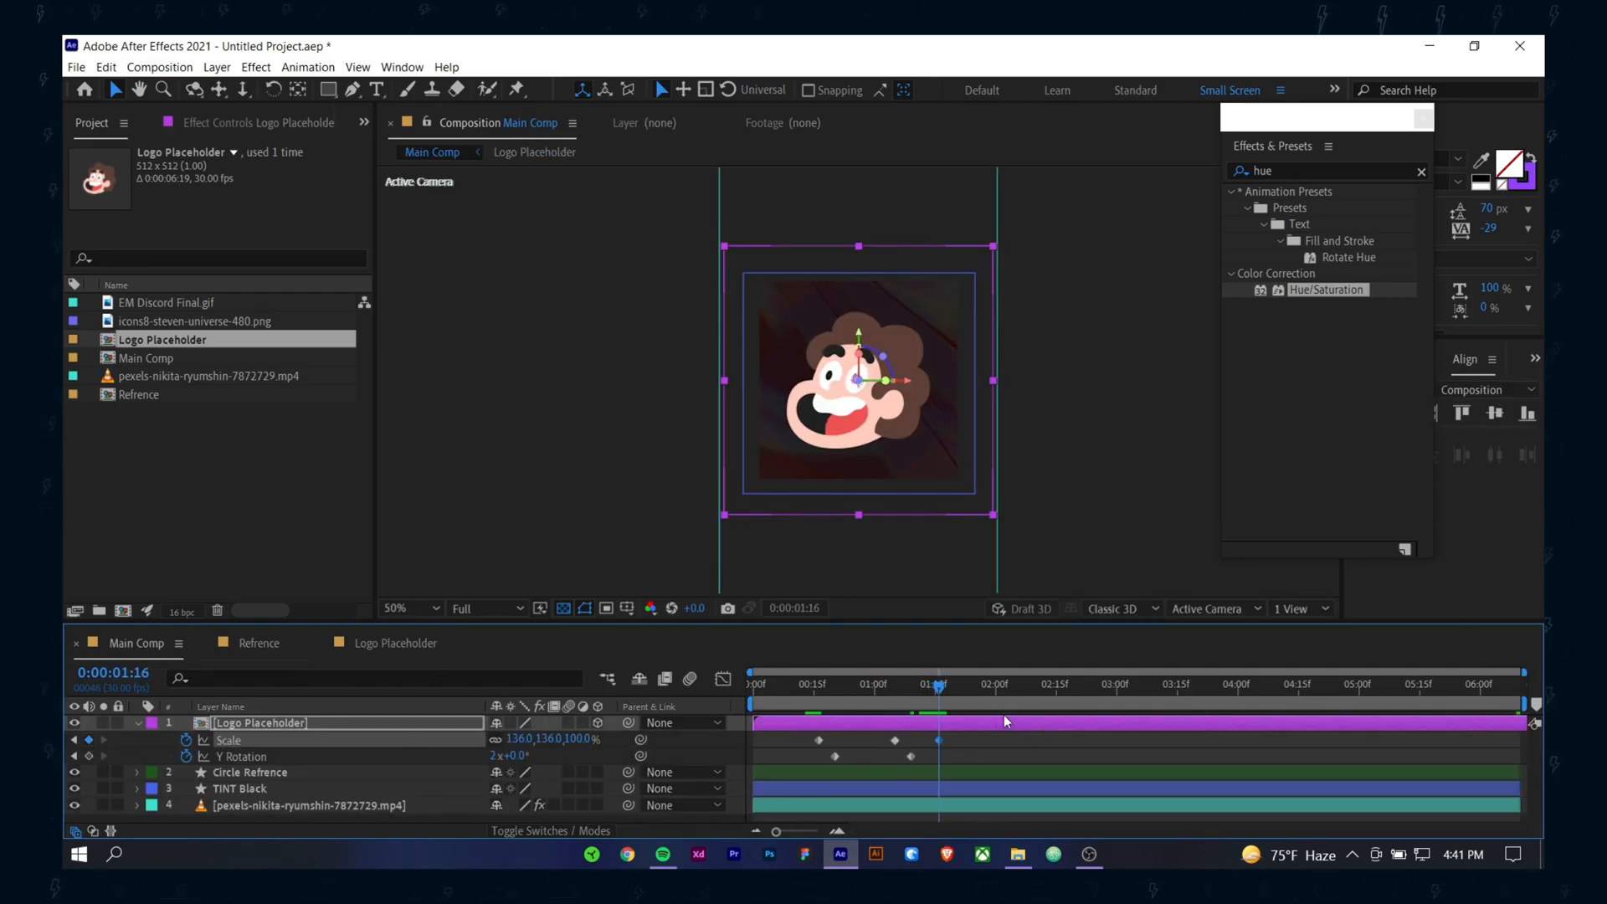
drag(960, 685, 1016, 700)
click(518, 738)
text(100)
key(Return)
Step: Review the logo's scale-down in Main Comp and compare its timing with the Refrence composition
drag(972, 698, 1003, 714)
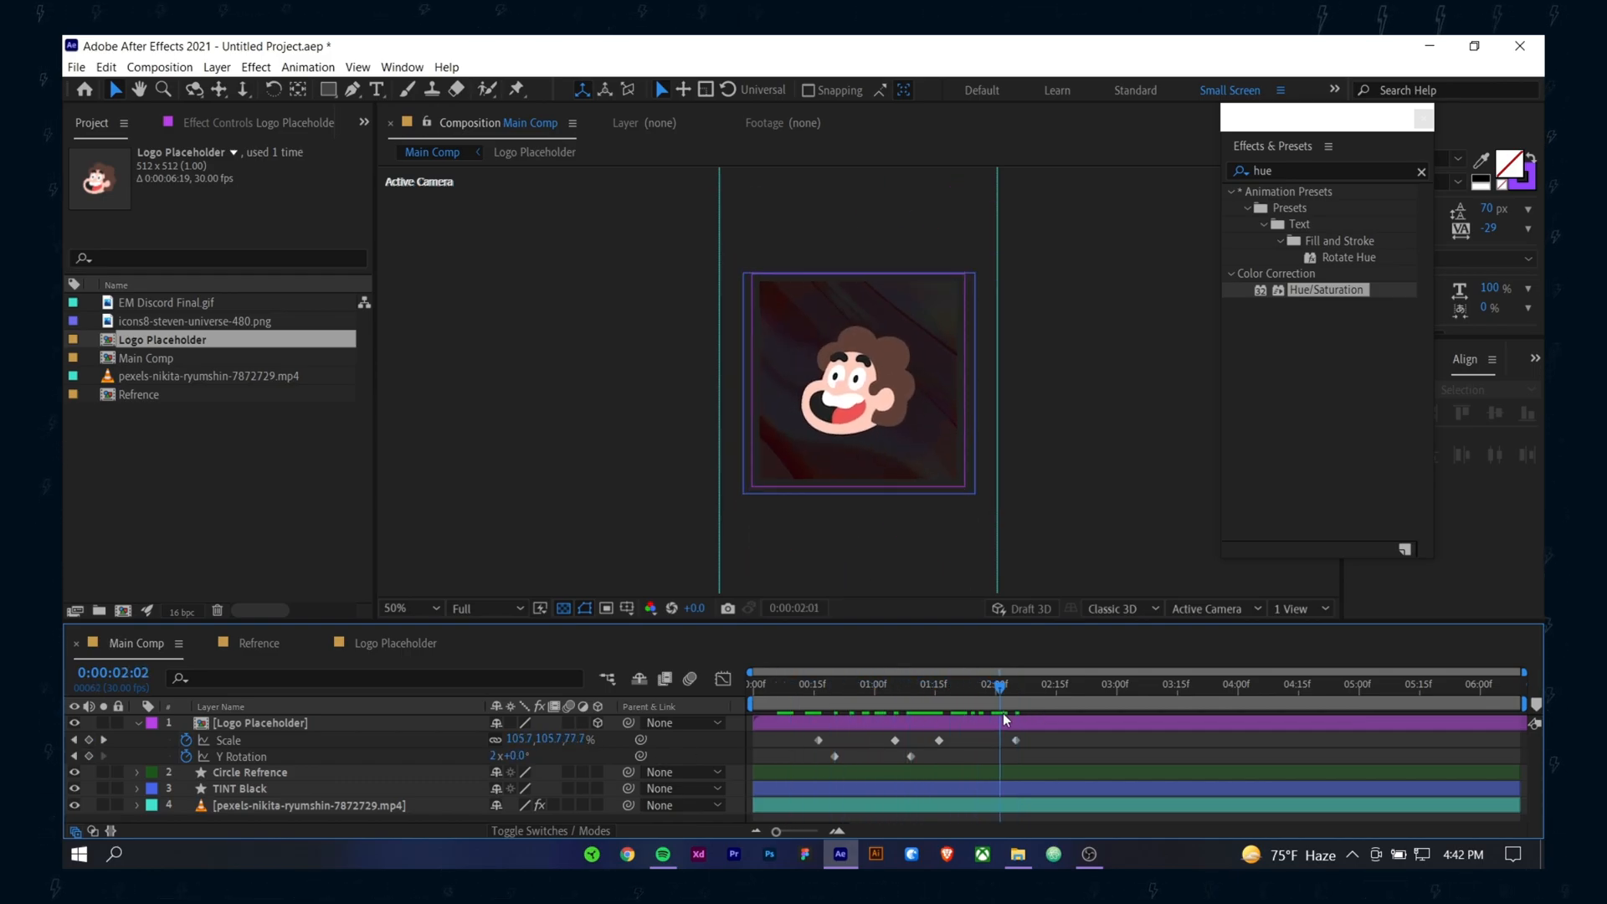
click(255, 641)
drag(886, 685, 1185, 711)
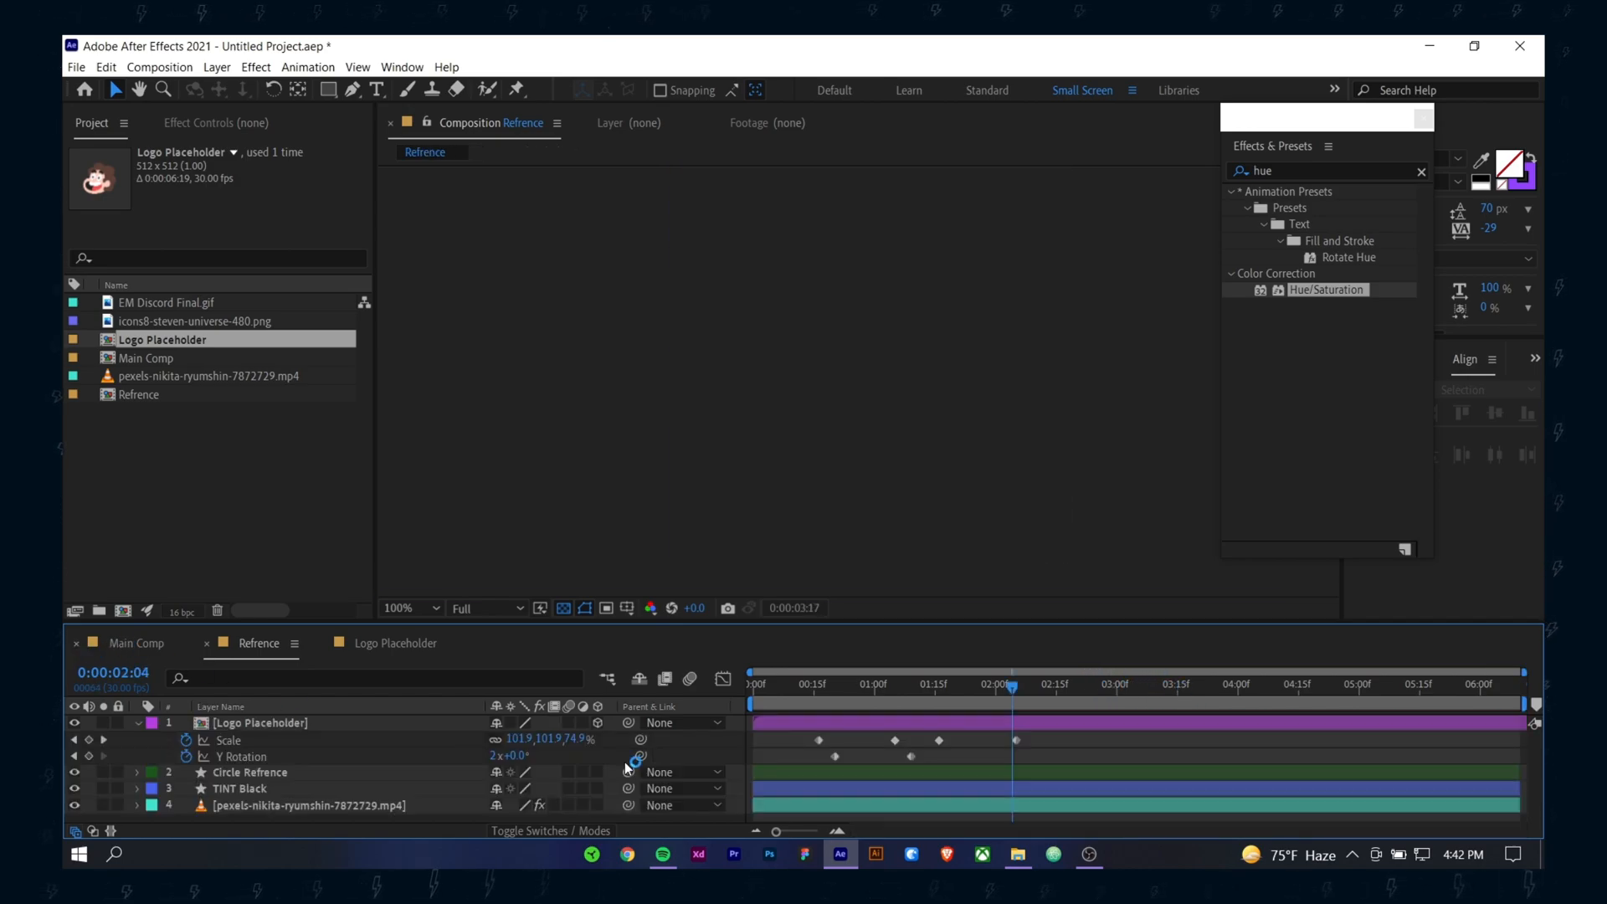
Step: Play back the logo's scaling and spin in Main Comp from about 0:00:00:07
drag(926, 687, 781, 683)
key(space)
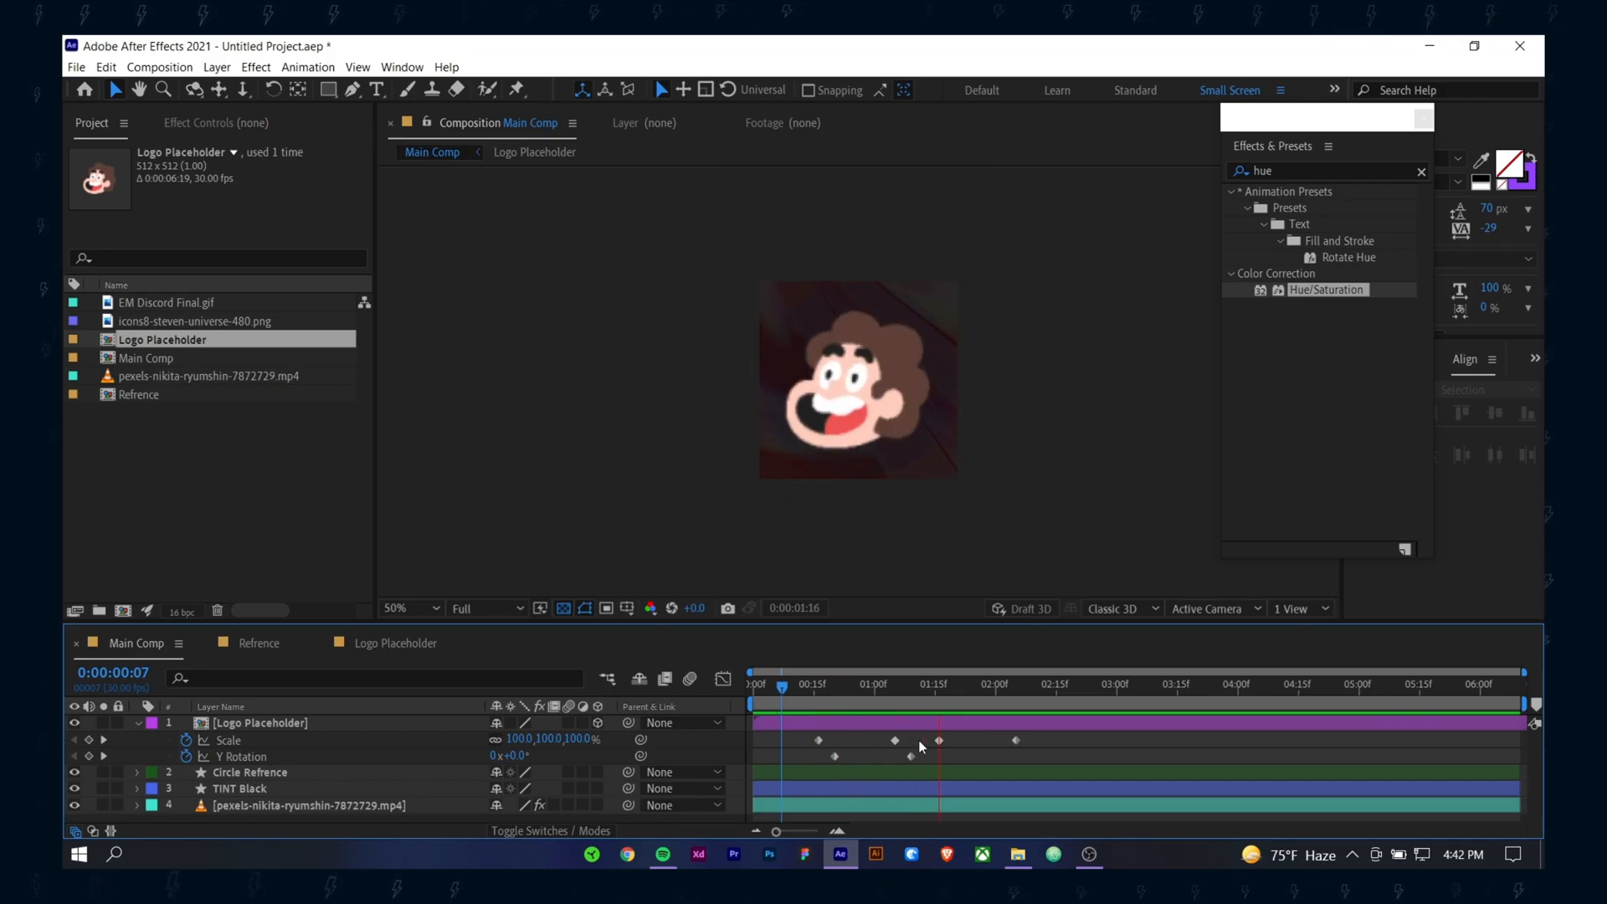
key(space)
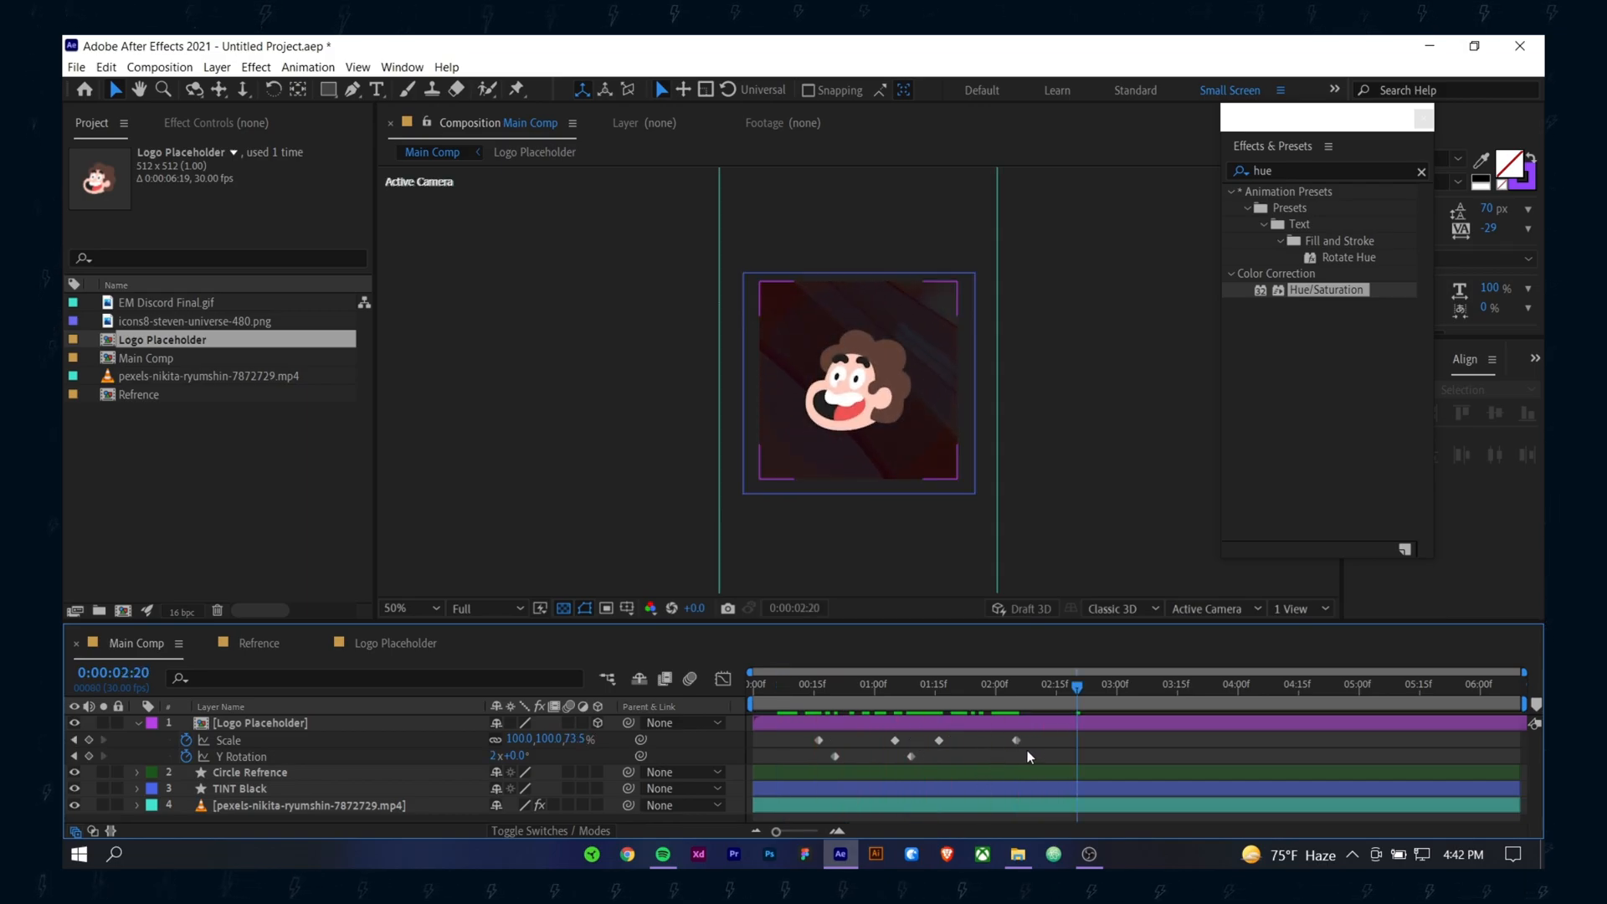
Step: Apply Easy Ease to all four Scale keyframes of the Logo Placeholder layer
drag(1042, 741, 761, 741)
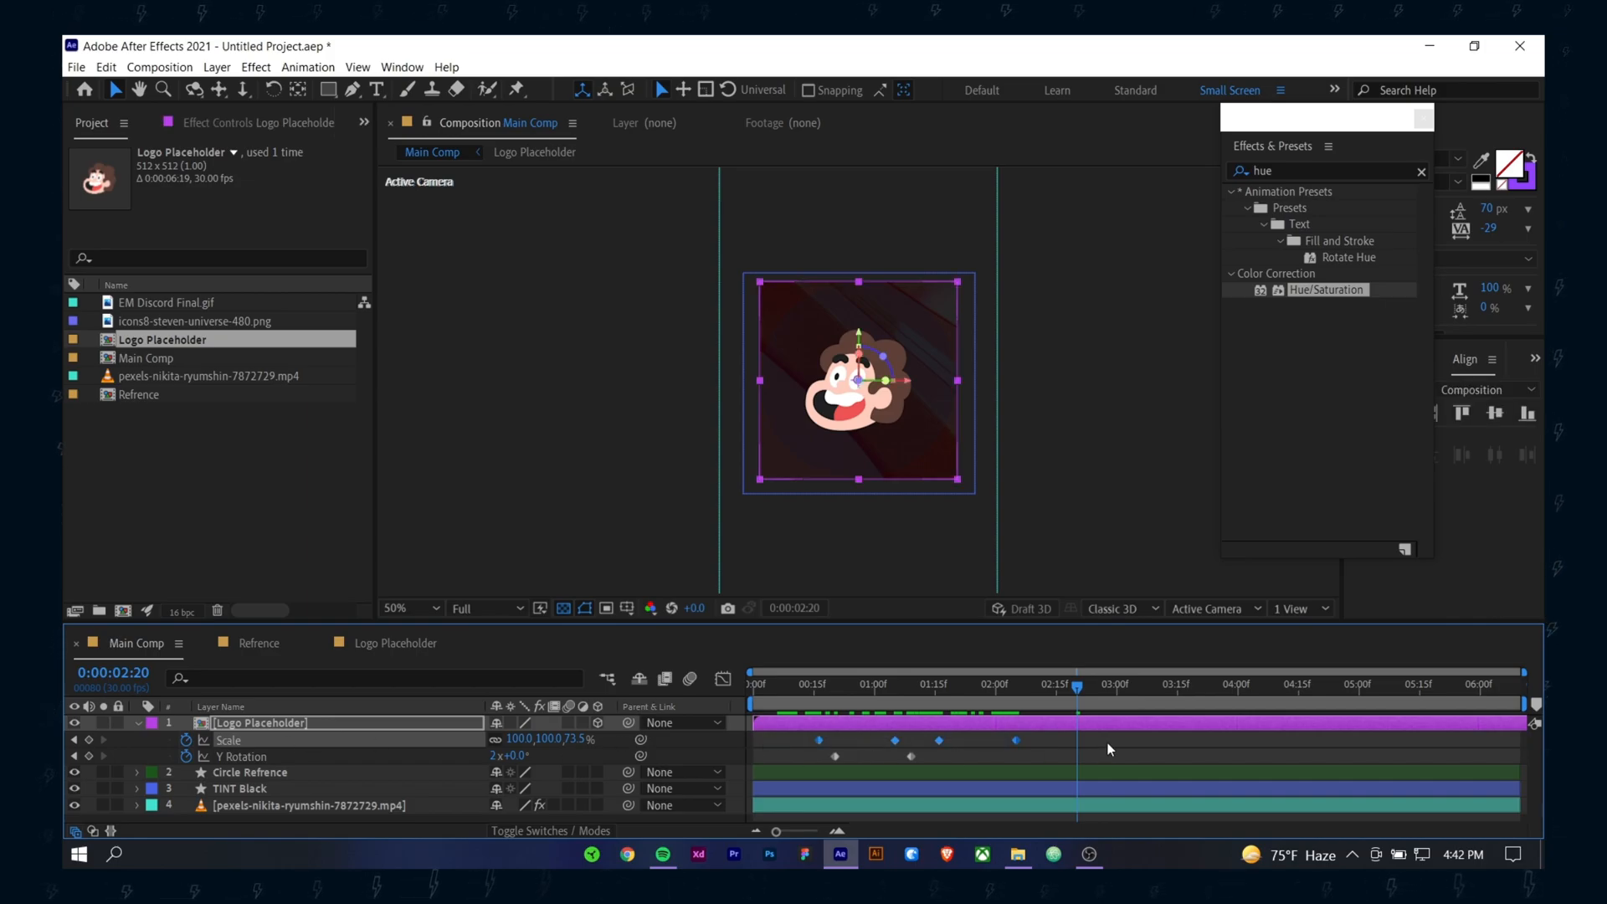
key(F9)
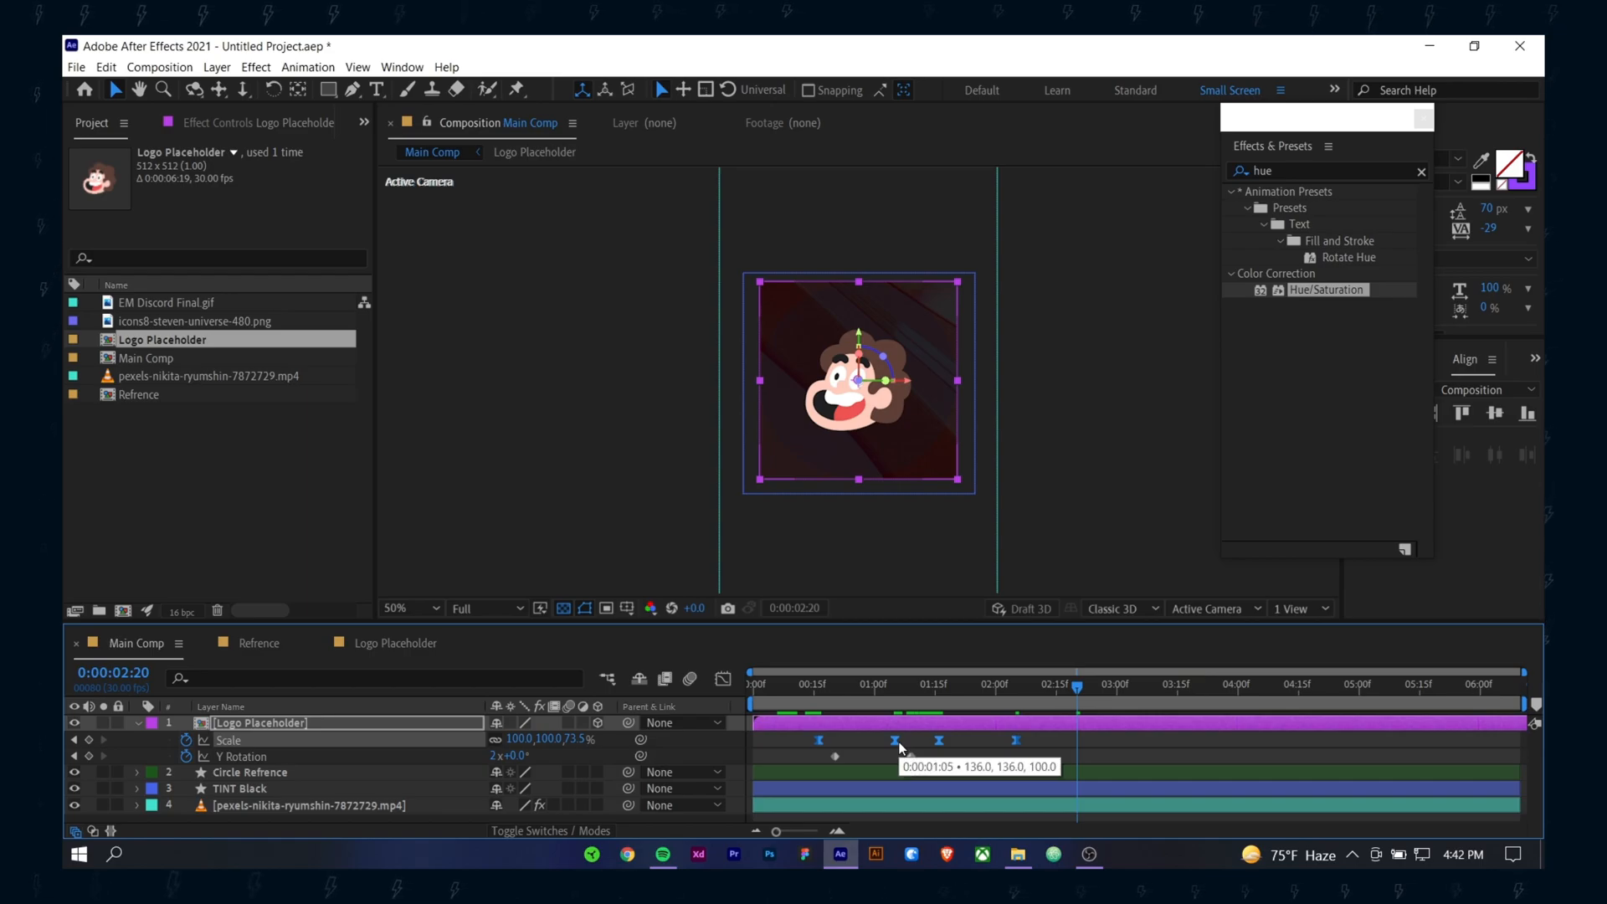
right_click(1016, 741)
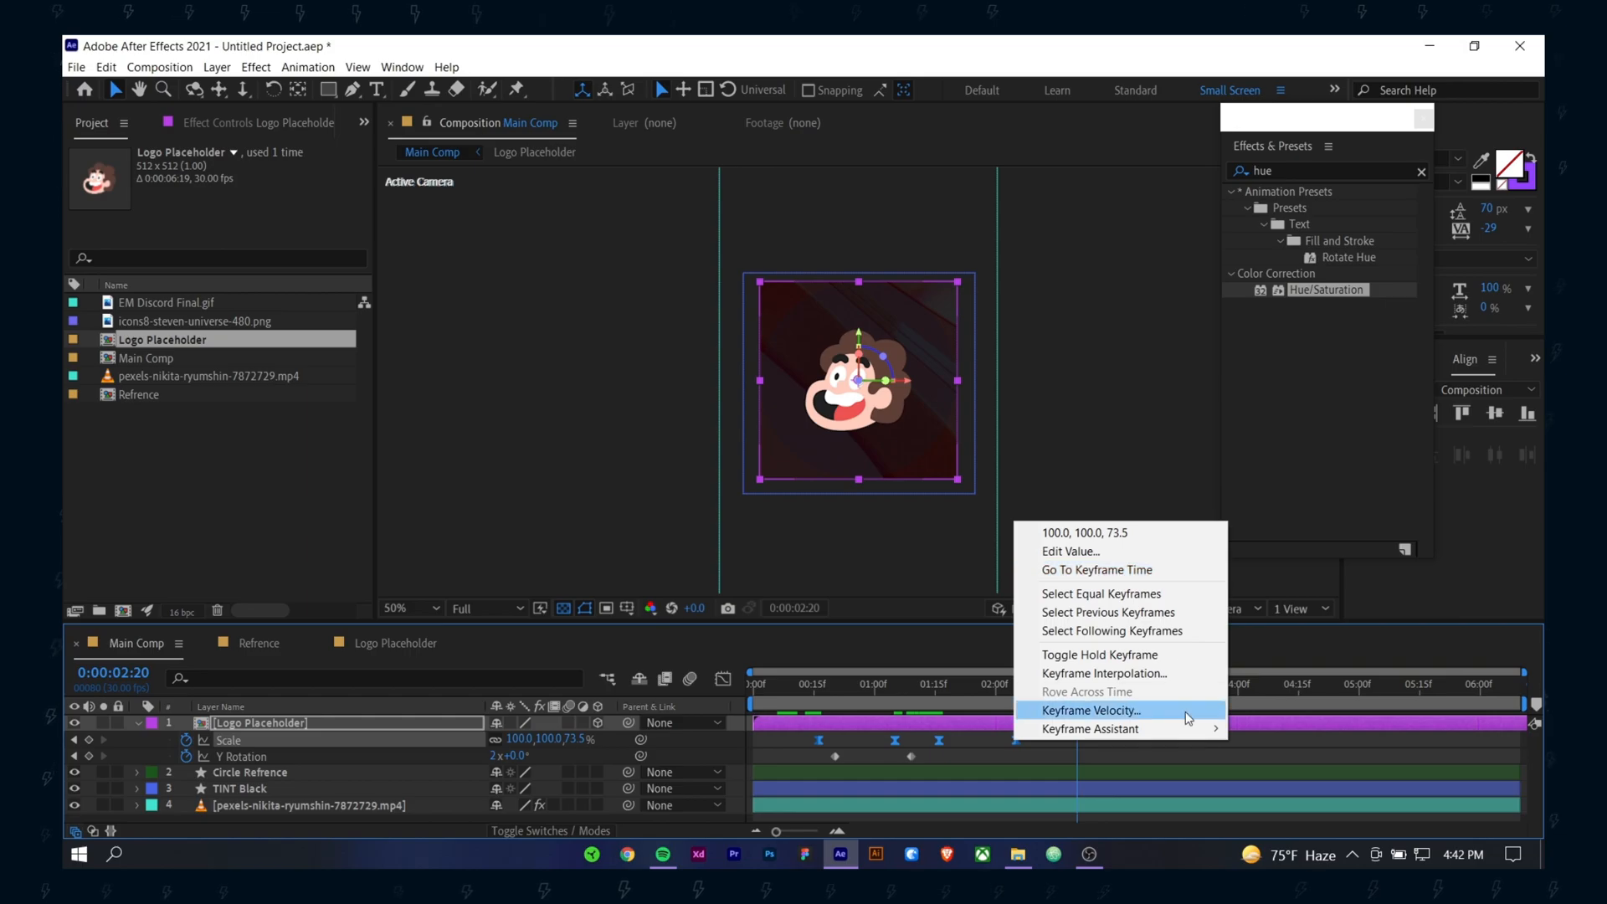
mouse_move(1189, 729)
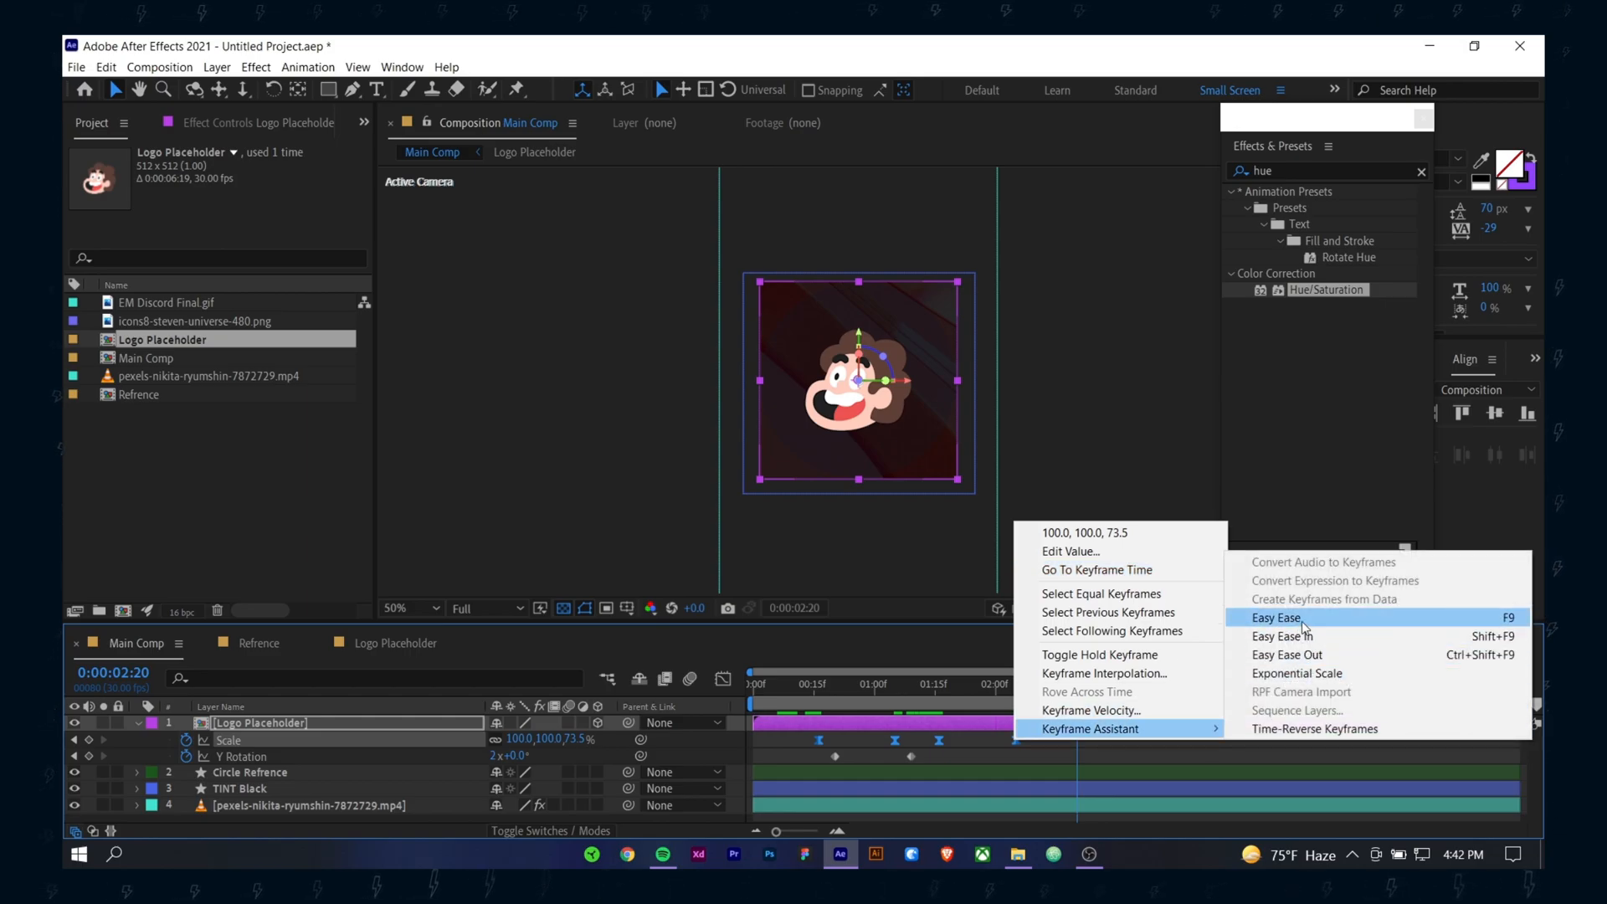
click(734, 677)
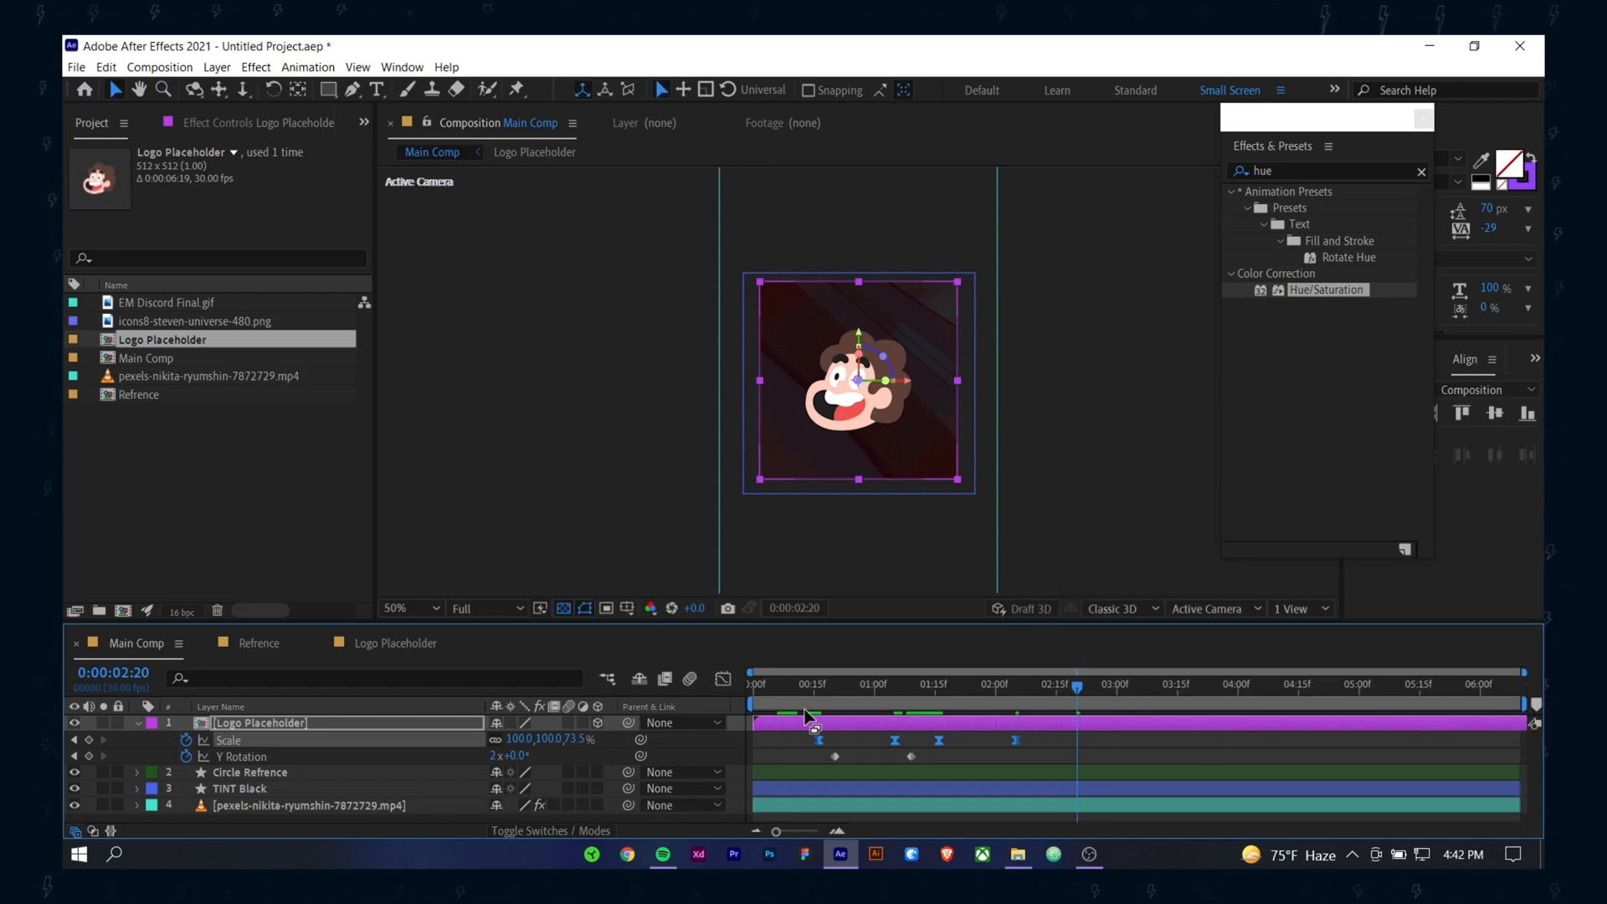
Step: Reshape the Scale speed graph so the scale-up starts slowly and peaks at about 0:00:01:01, and preview the motion
click(725, 679)
right_click(973, 726)
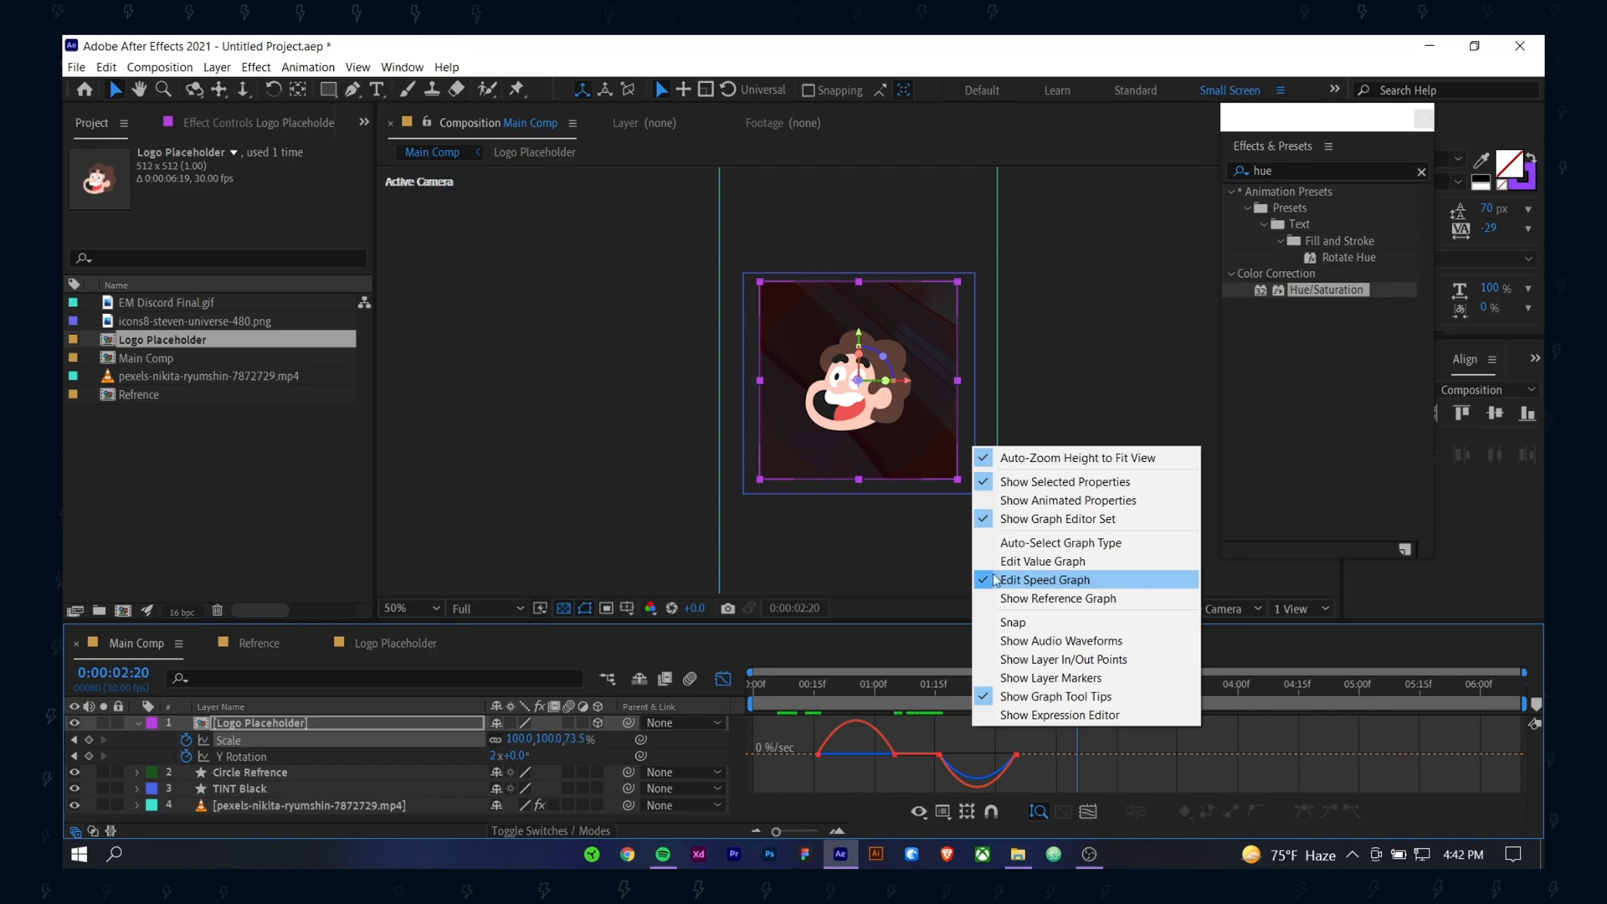
click(921, 727)
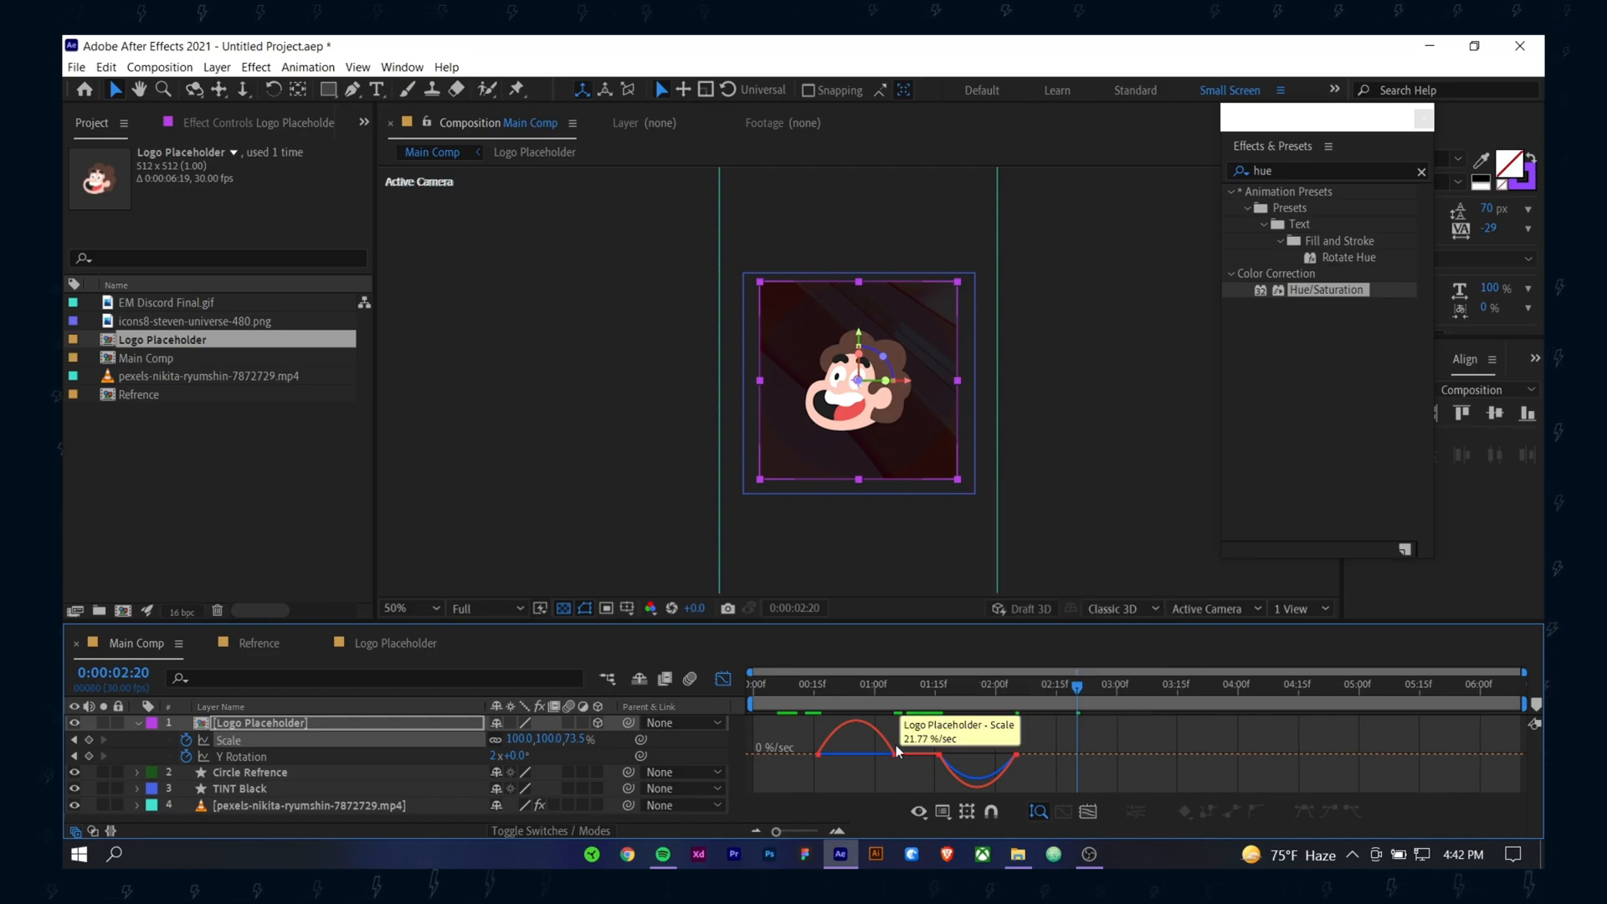
drag(808, 742, 856, 758)
drag(875, 683, 803, 687)
key(space)
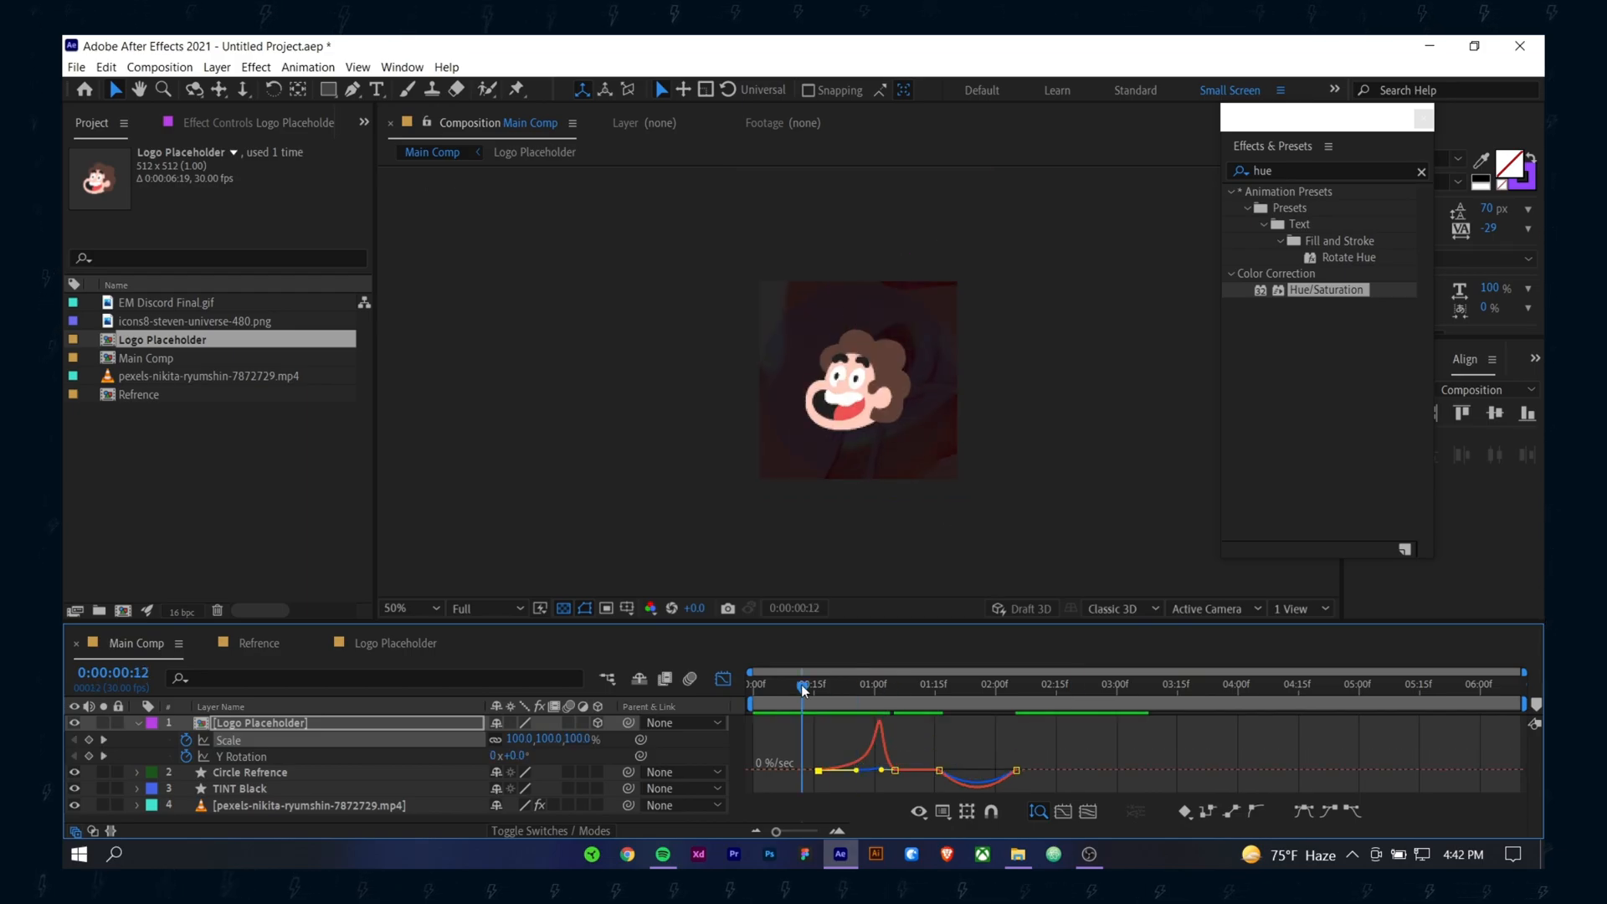
key(space)
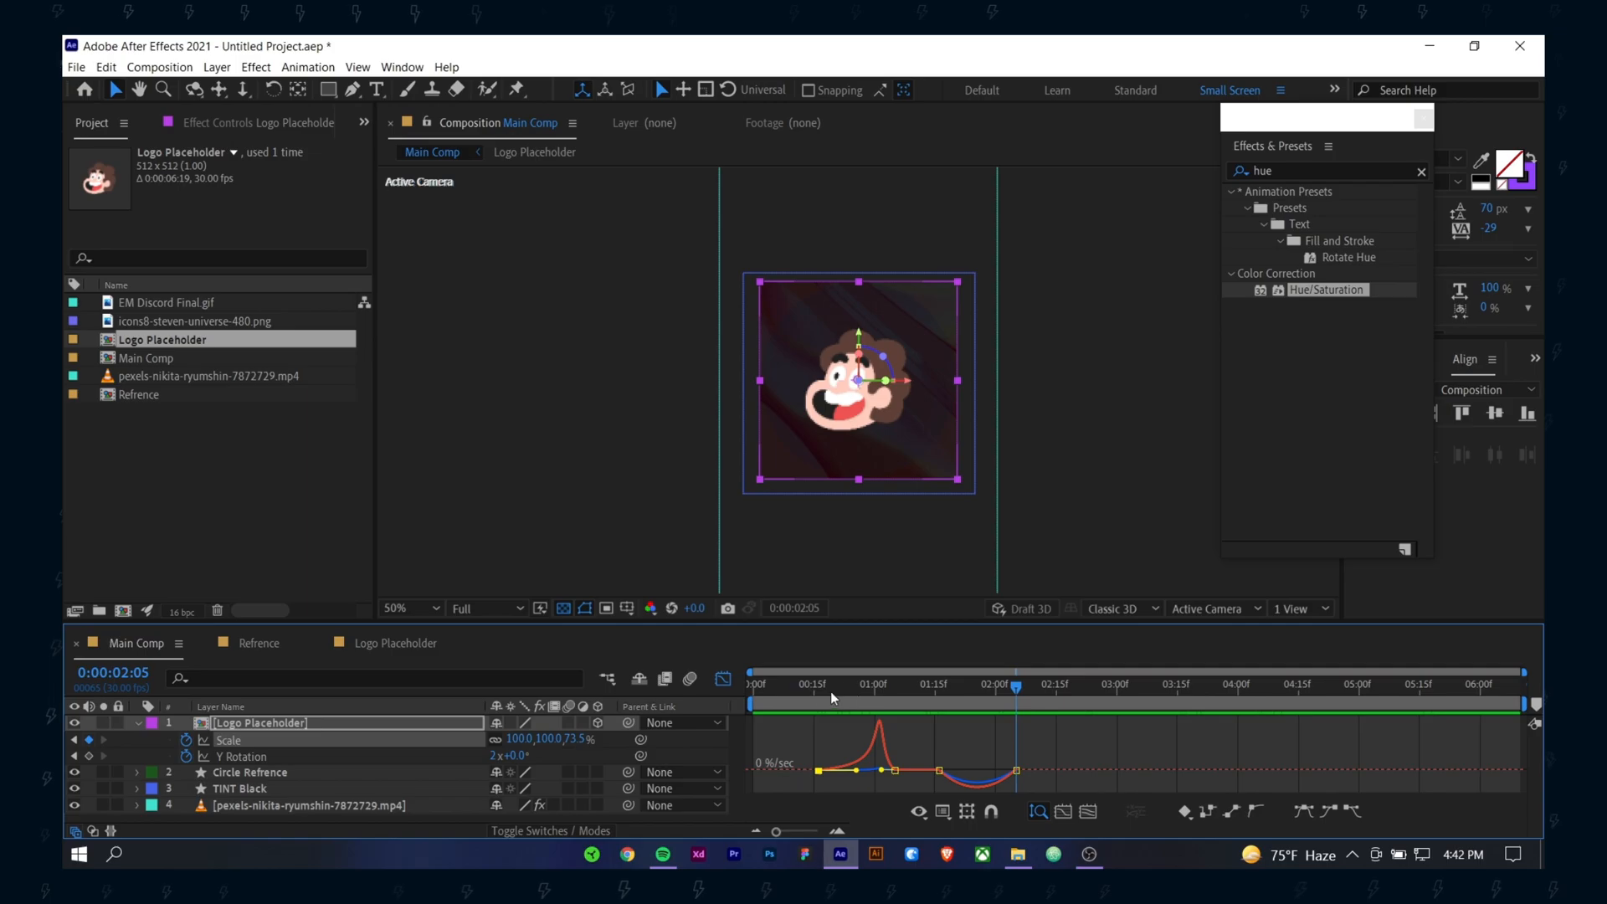
key(space)
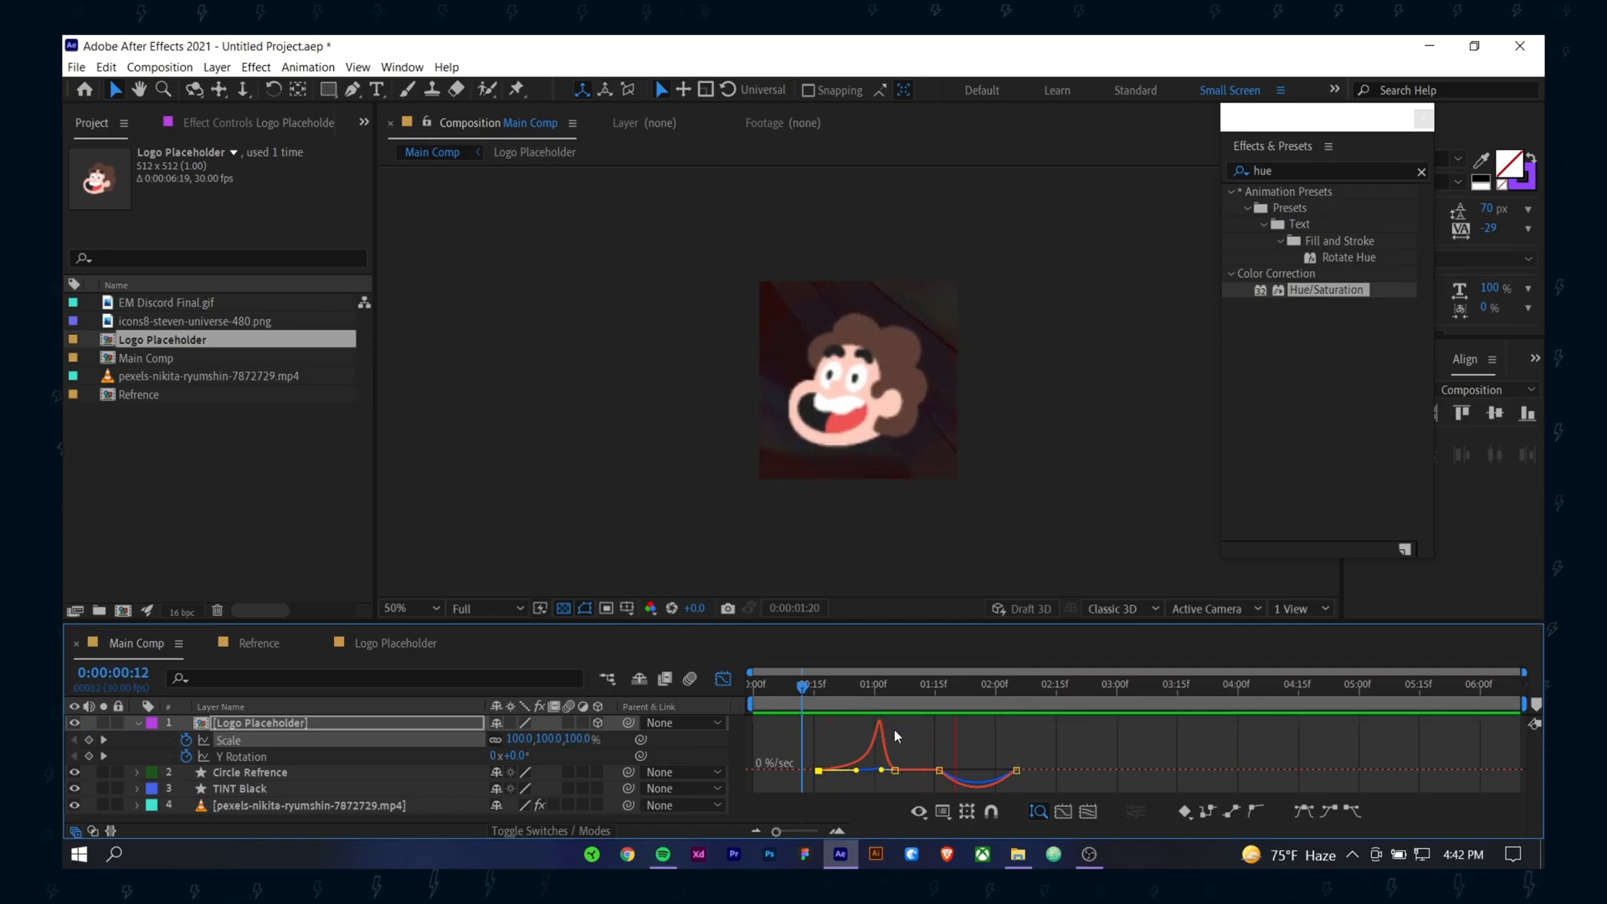
Step: Reshape the scale-down part of the Scale speed graph so its speed peaks at about 0:00:02:00, and preview it
click(940, 770)
drag(952, 769, 972, 772)
key(space)
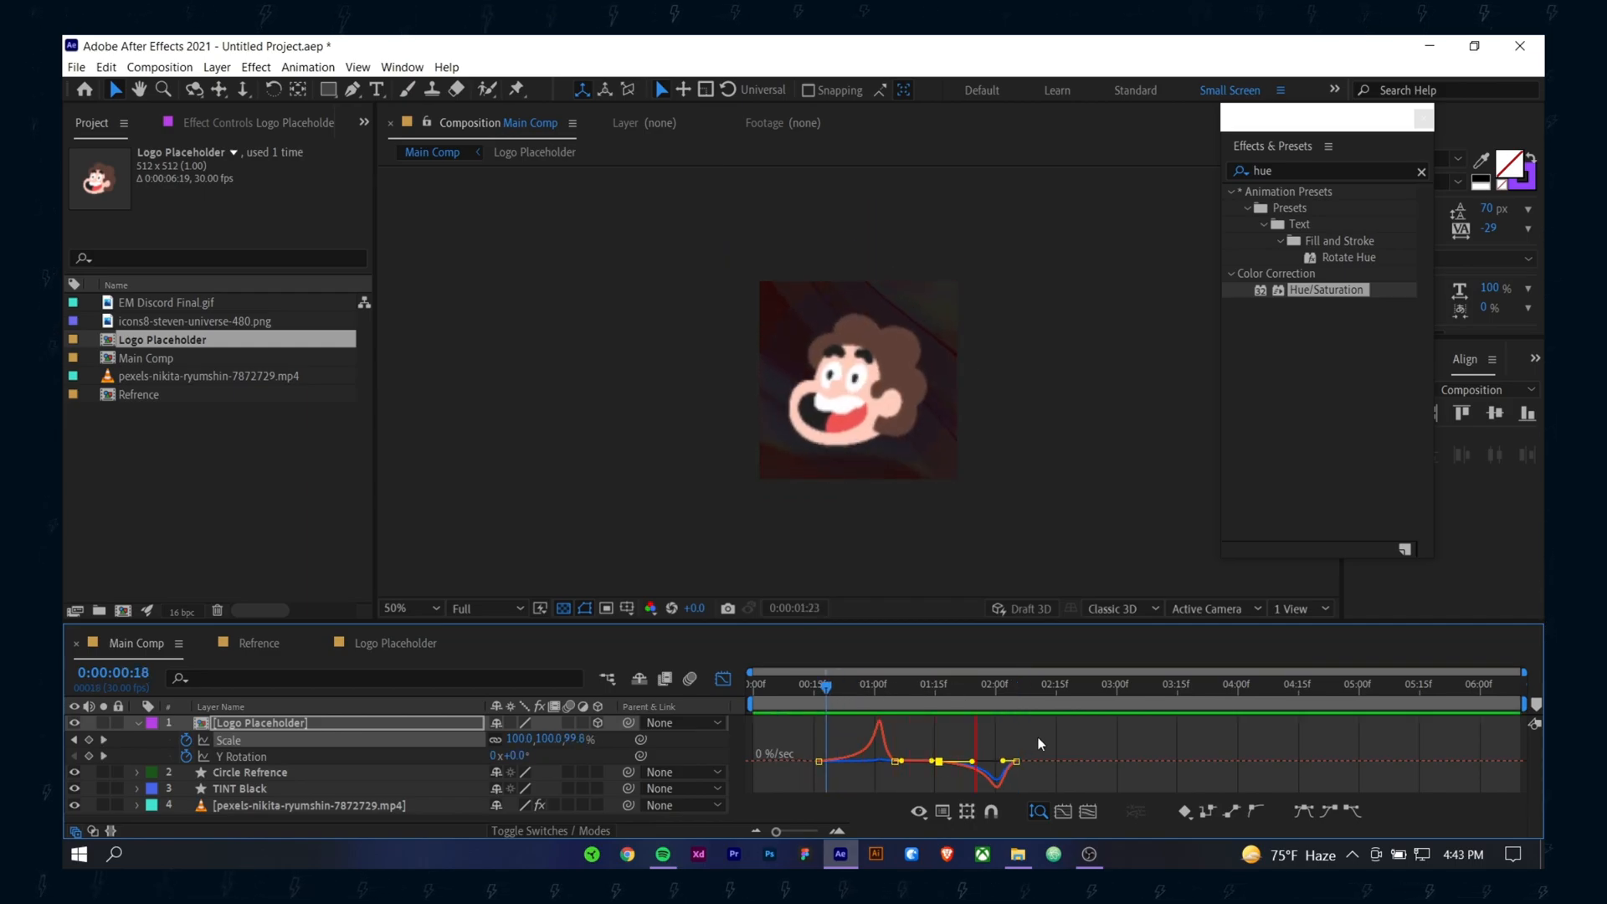
click(721, 679)
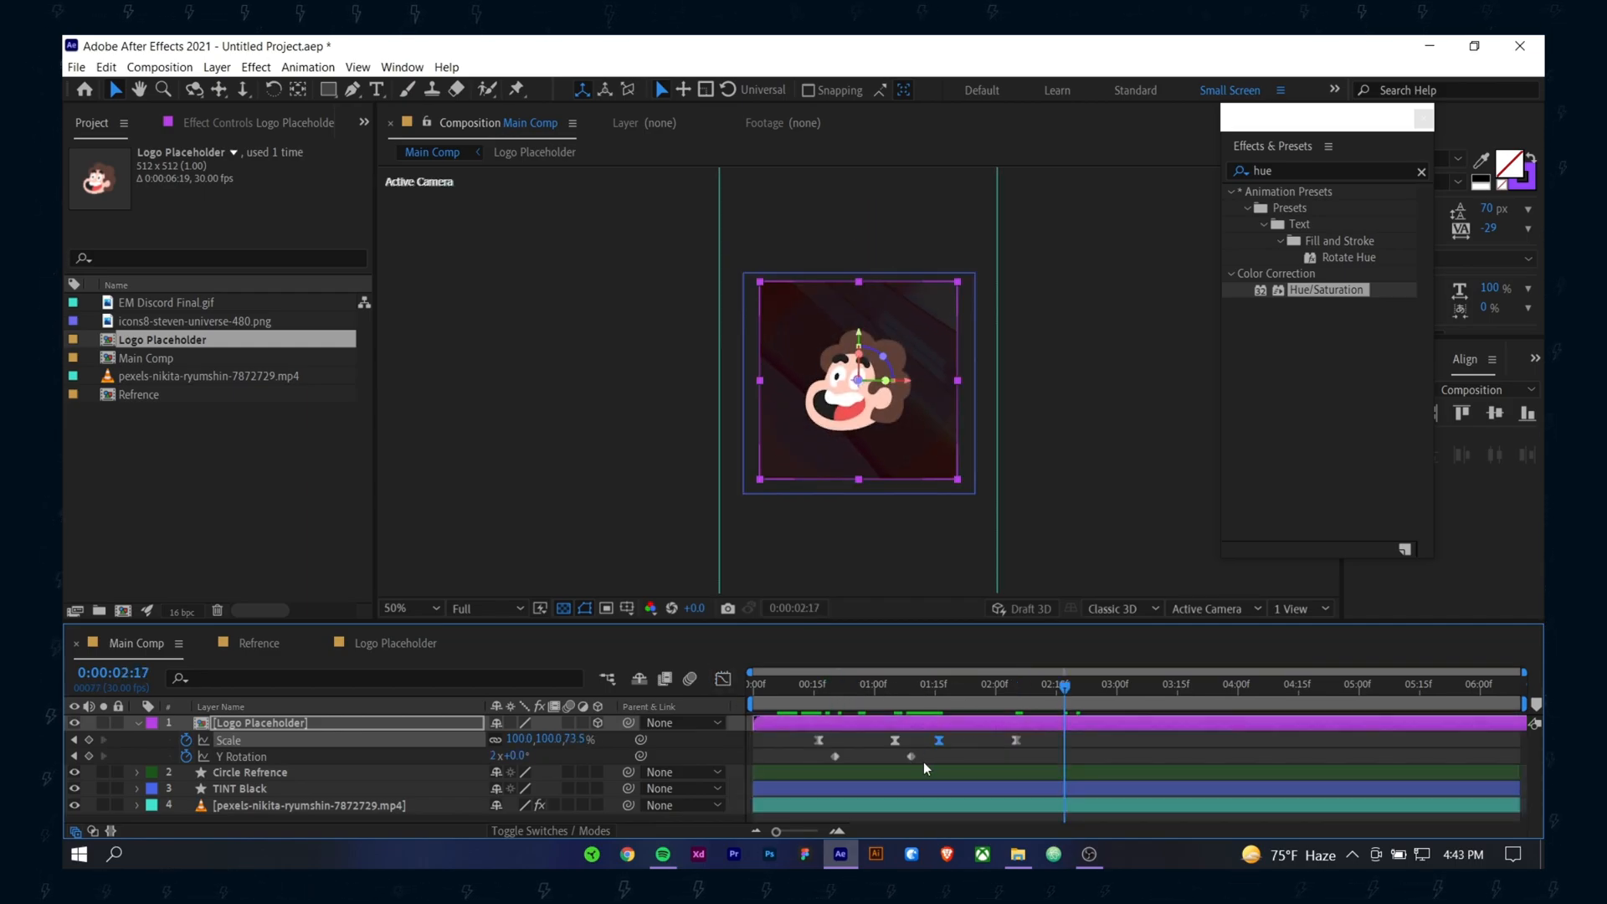
Step: Apply Easy Ease to both Y Rotation keyframes of the Logo Placeholder layer
drag(917, 761, 799, 761)
drag(951, 761, 796, 763)
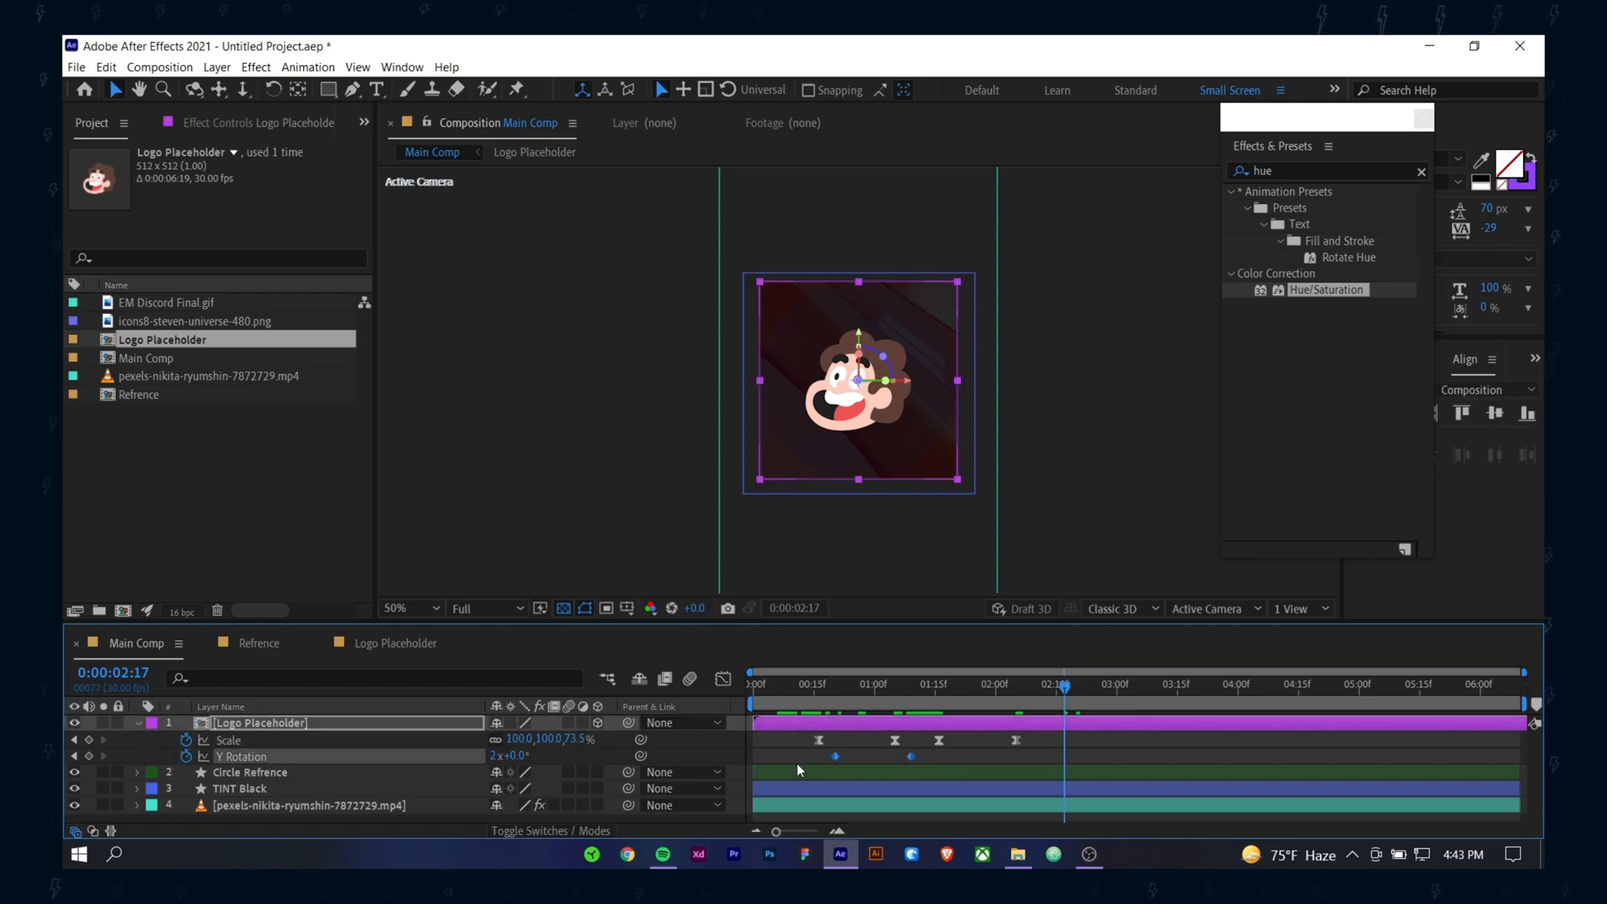
right_click(837, 756)
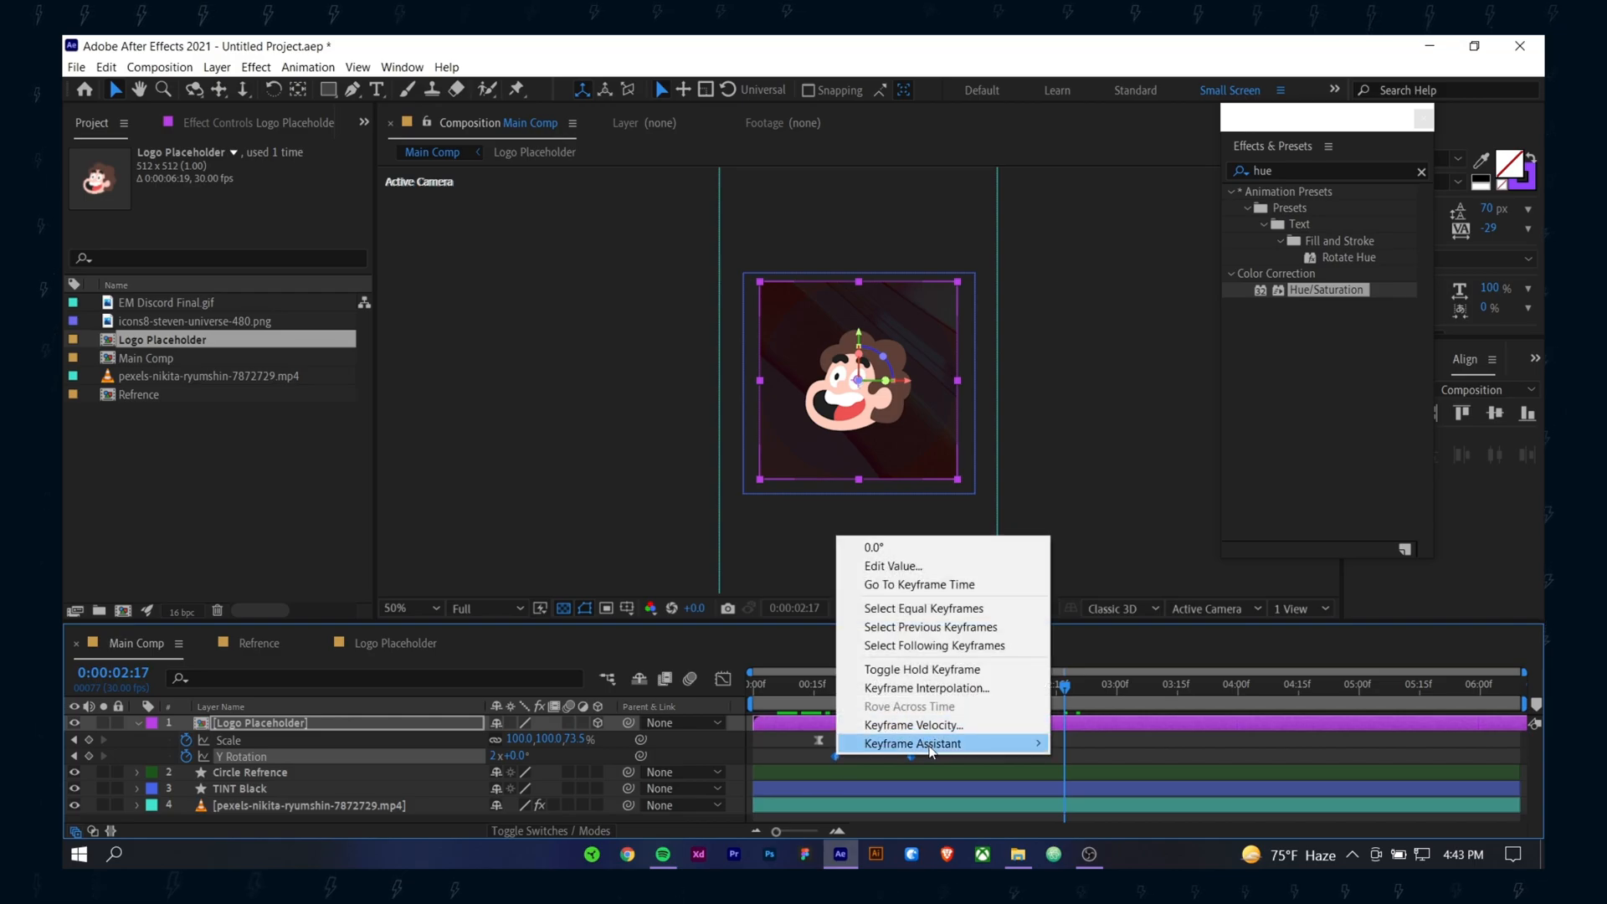
mouse_move(1004, 743)
click(1098, 633)
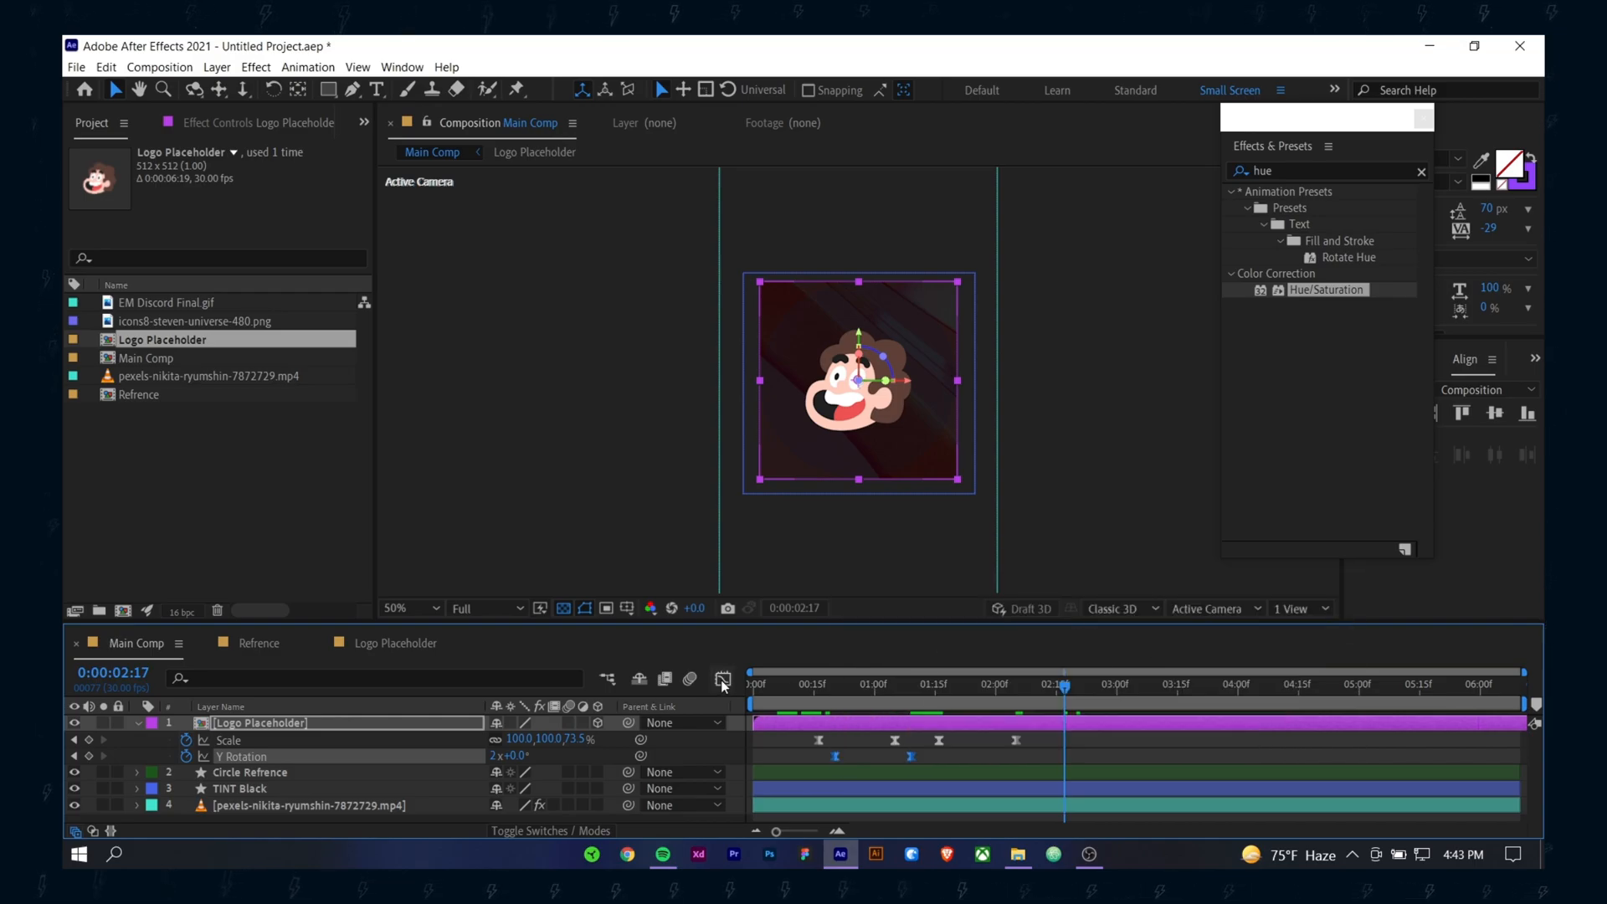
Step: Sharpen the Y Rotation speed curve into a steep peak at about 0:00:01:00 and preview the spin
click(724, 679)
click(834, 787)
drag(848, 788, 884, 789)
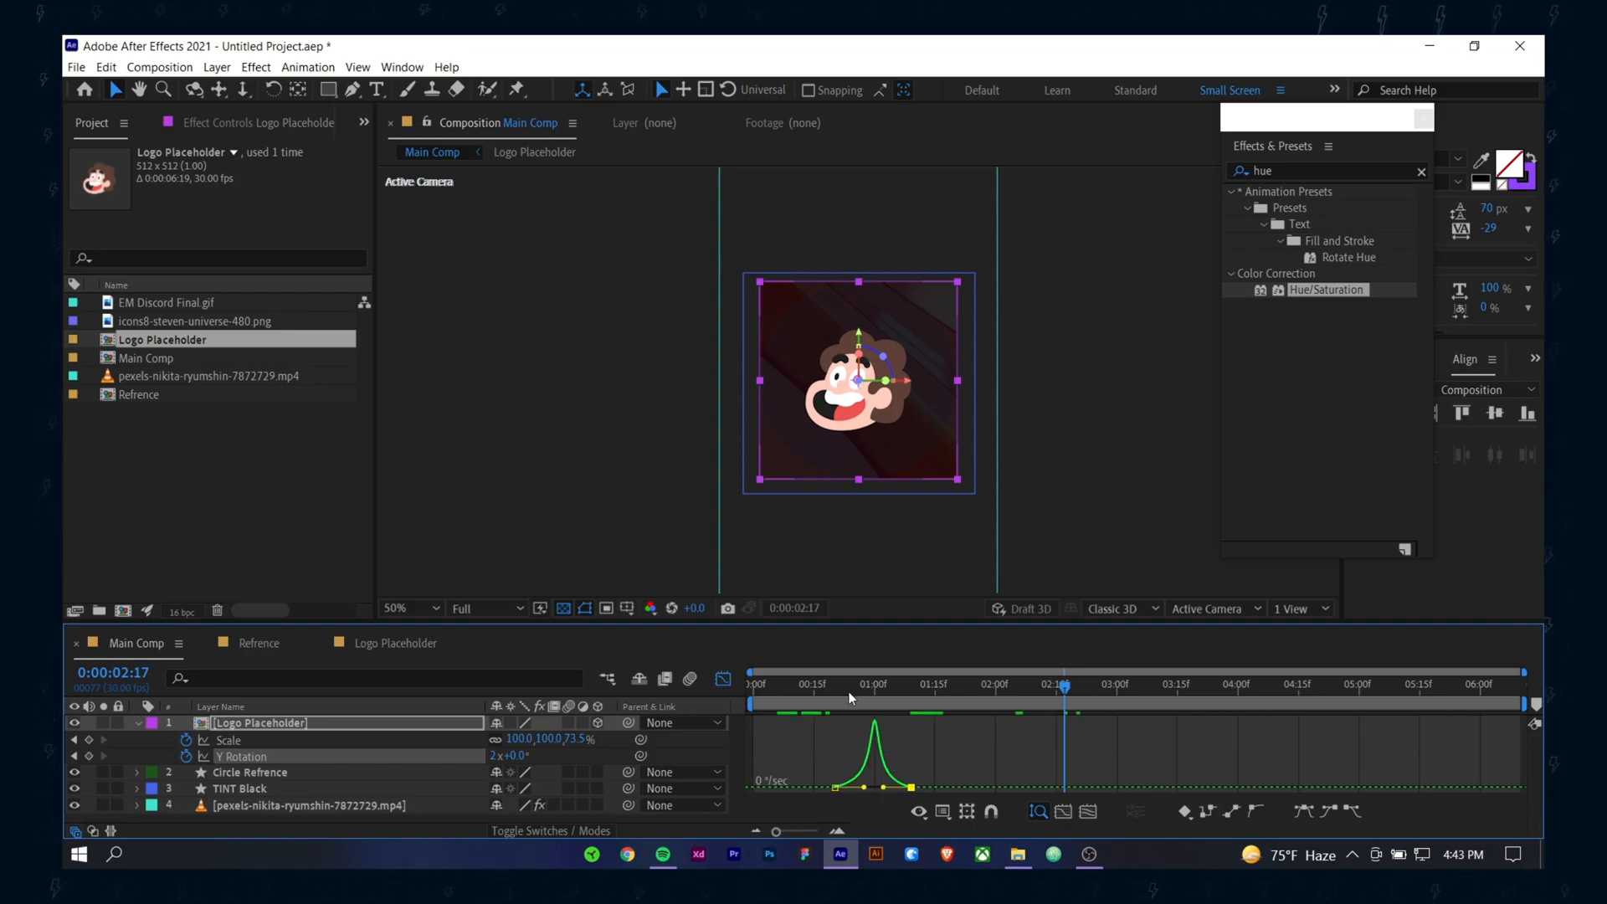
click(814, 685)
key(space)
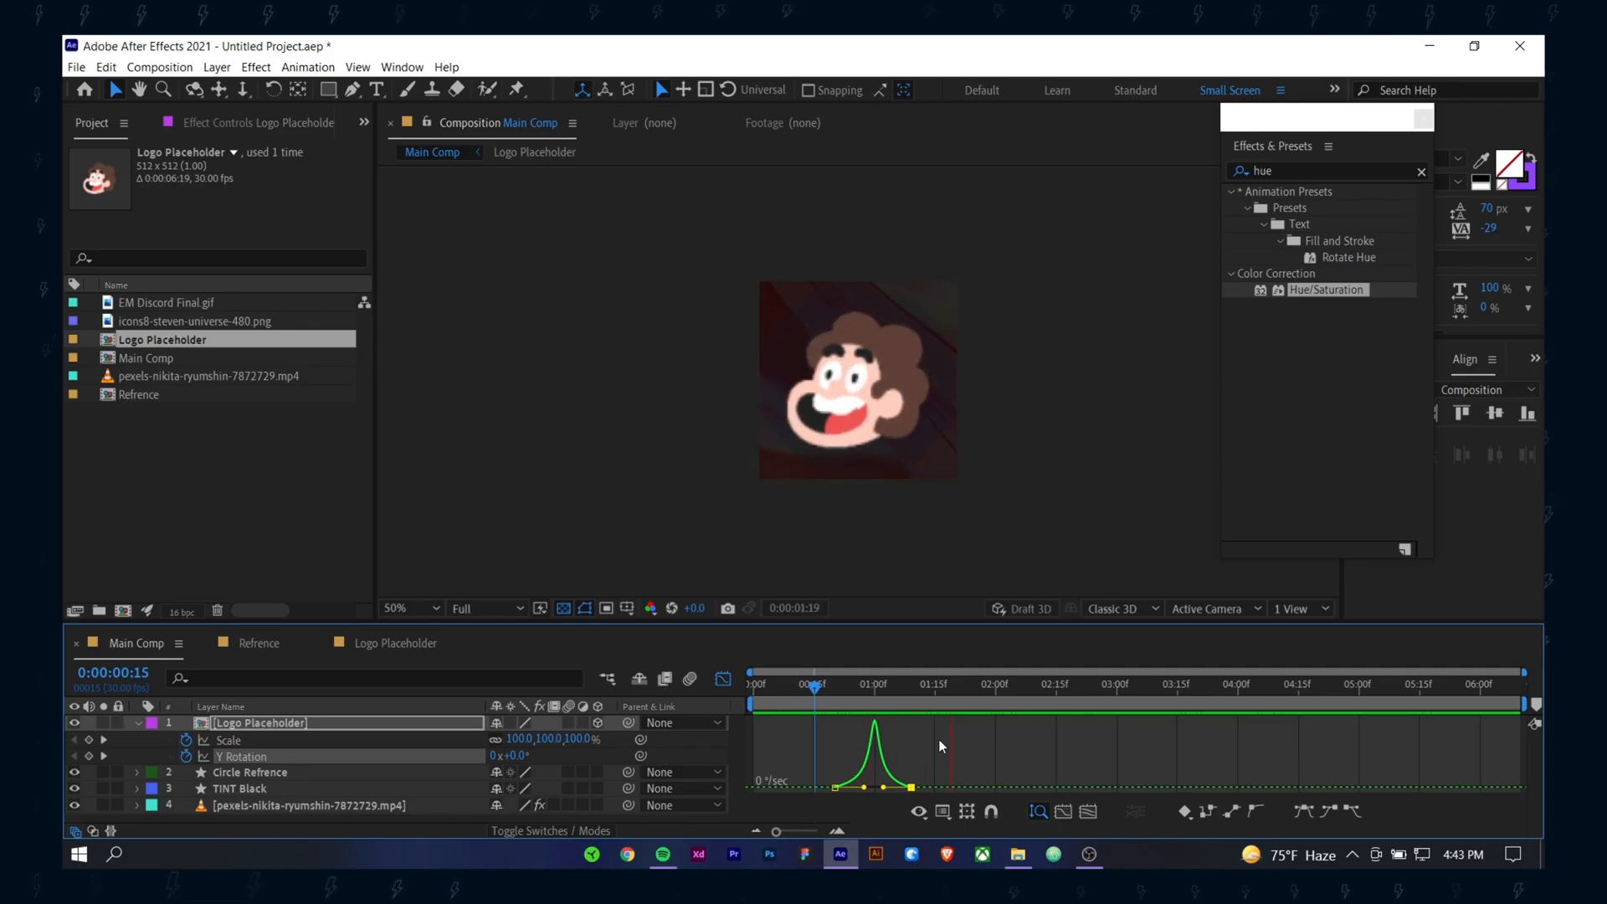
click(861, 787)
click(802, 696)
key(space)
Step: Move the second Y Rotation keyframe to about 0:00:01:22 and check the animation against the Refrence composition
click(722, 678)
drag(912, 756, 964, 756)
drag(876, 695, 1041, 701)
key(space)
key(space)
click(267, 645)
click(136, 643)
drag(804, 695, 1083, 710)
Step: Find the CC Light Sweep effect and apply it to the Logo Placeholder layer
click(1272, 171)
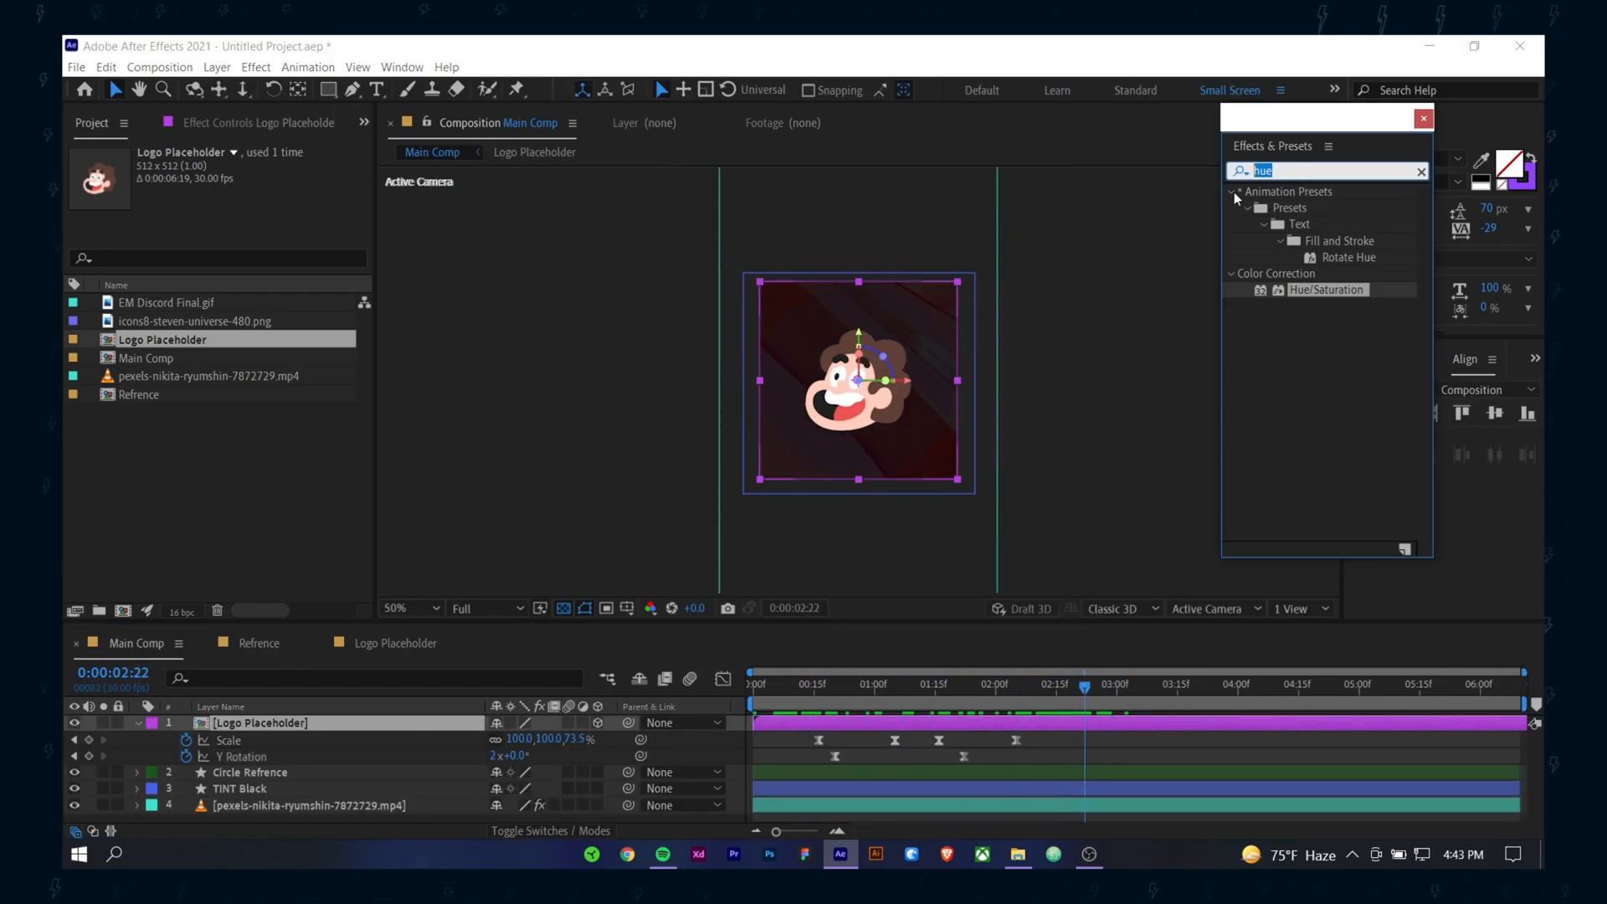
text(cc ligh)
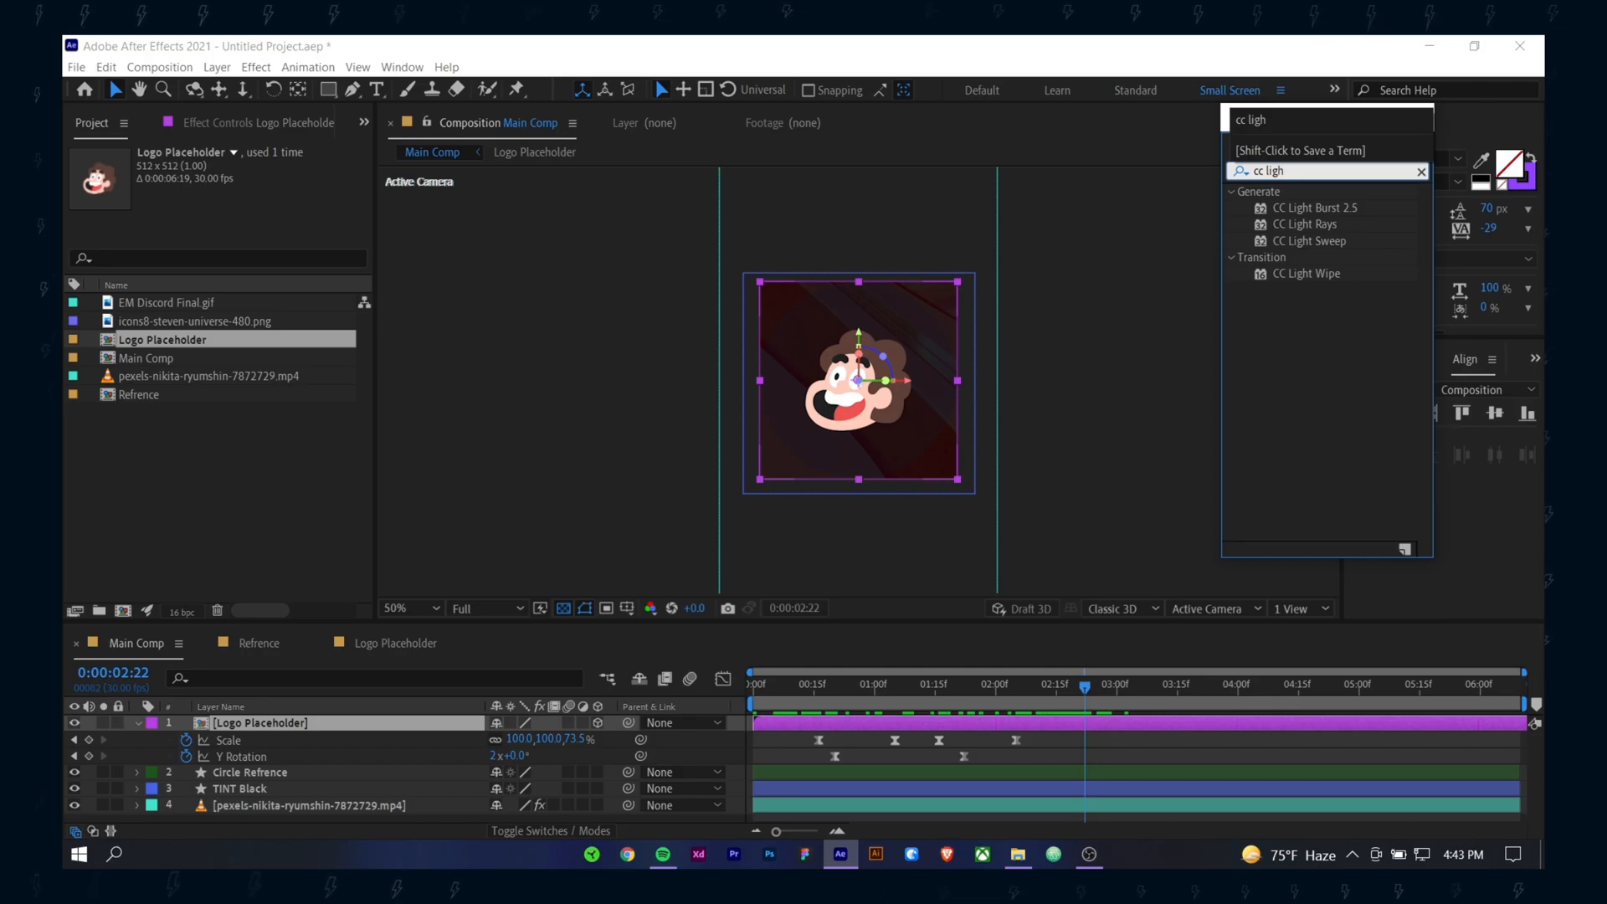
click(1330, 243)
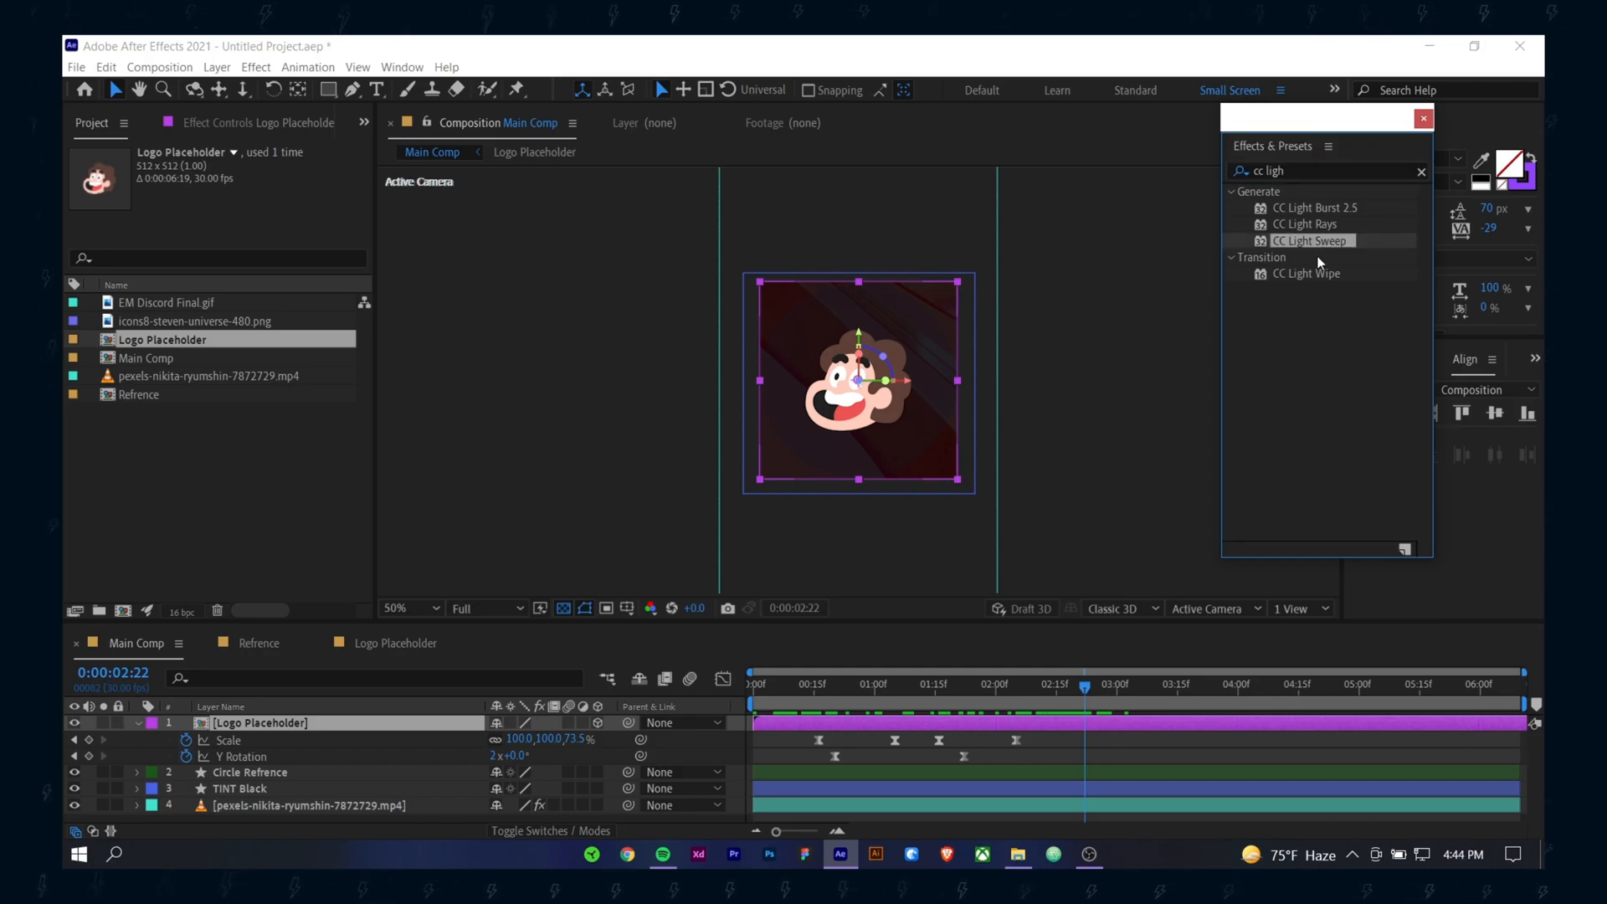
double_click(1314, 237)
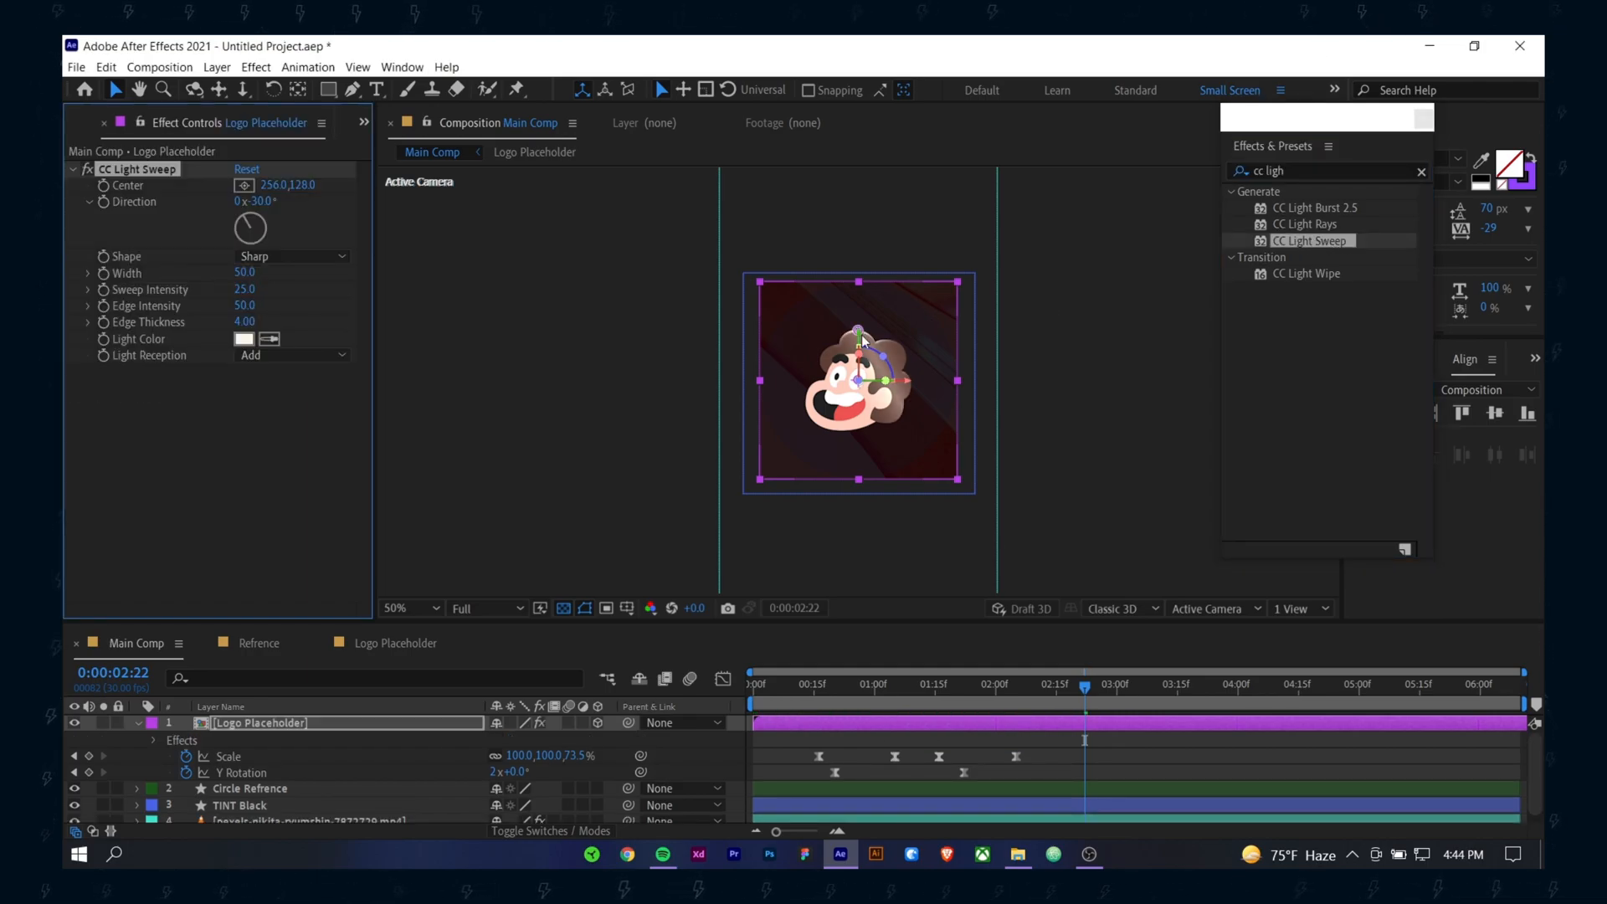
Step: Place the light sweep over the face and set Width to 26, Sweep Intensity to 20, Edge Intensity to 31 and Edge Thickness to 2.8
key(slash)
key(period)
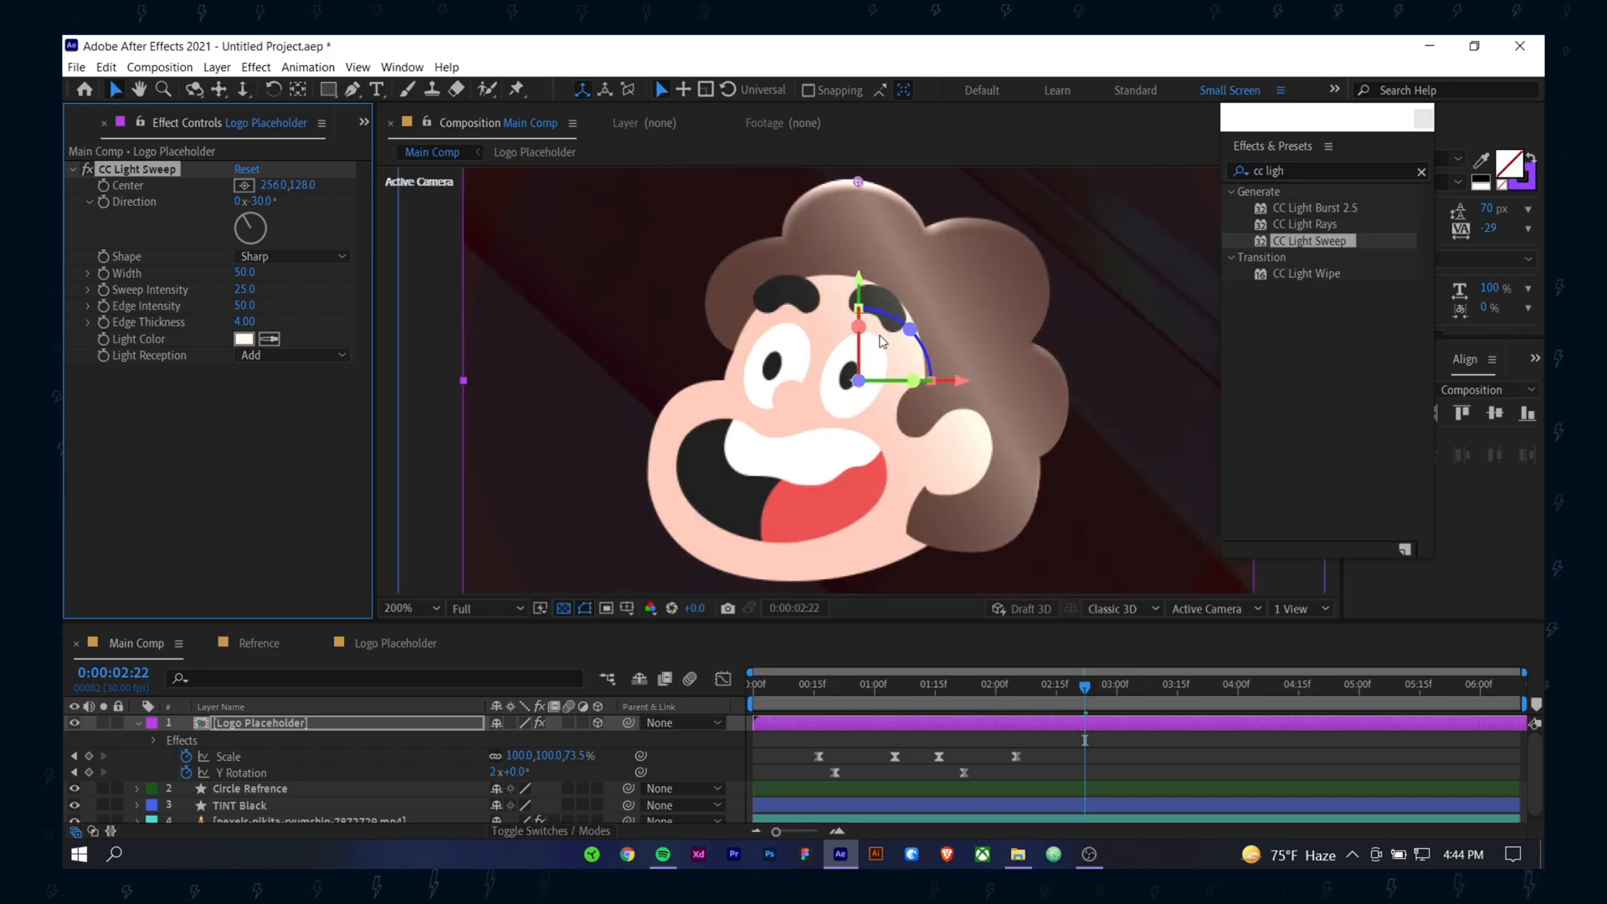
key(comma)
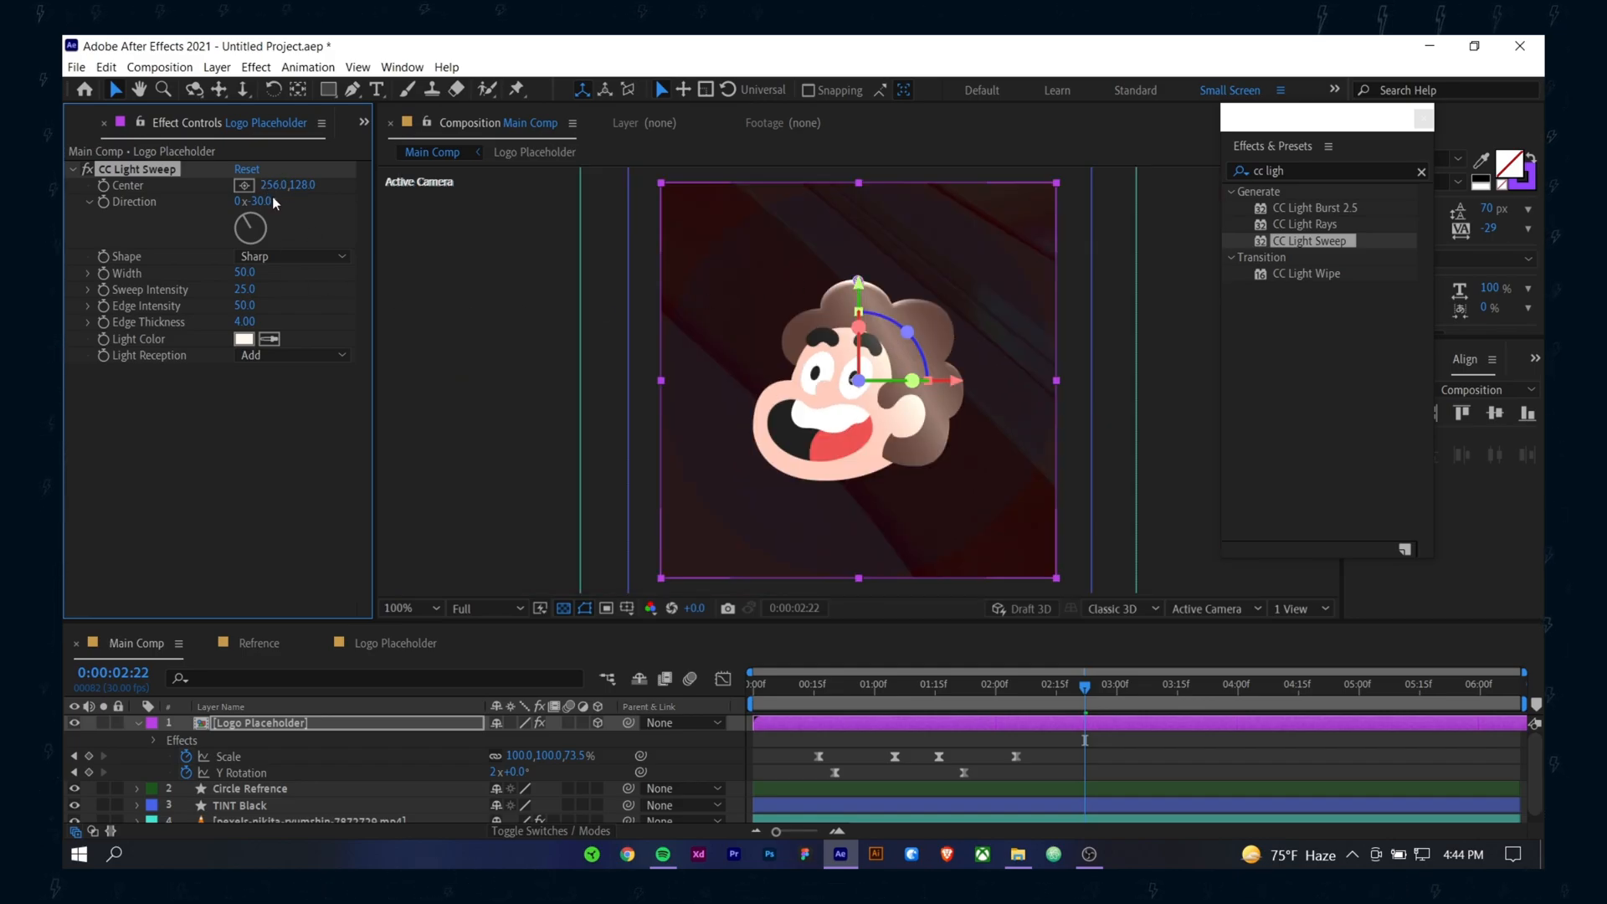
drag(269, 185, 326, 189)
mouse_move(897, 289)
mouse_down()
mouse_move(887, 399)
mouse_move(823, 353)
mouse_up()
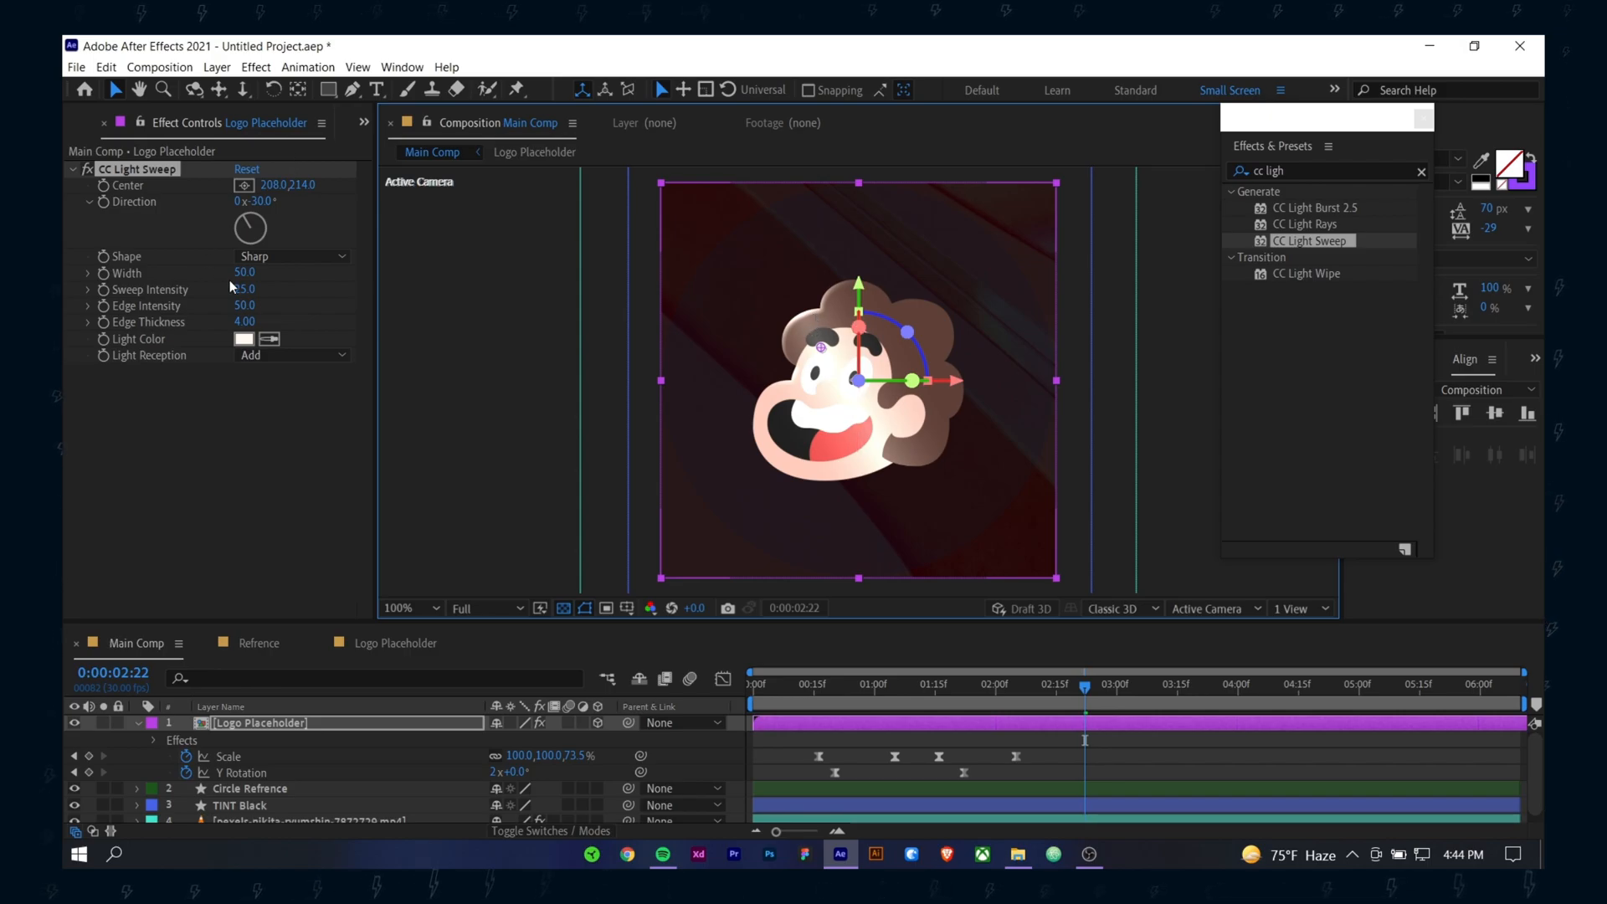
drag(243, 272, 286, 322)
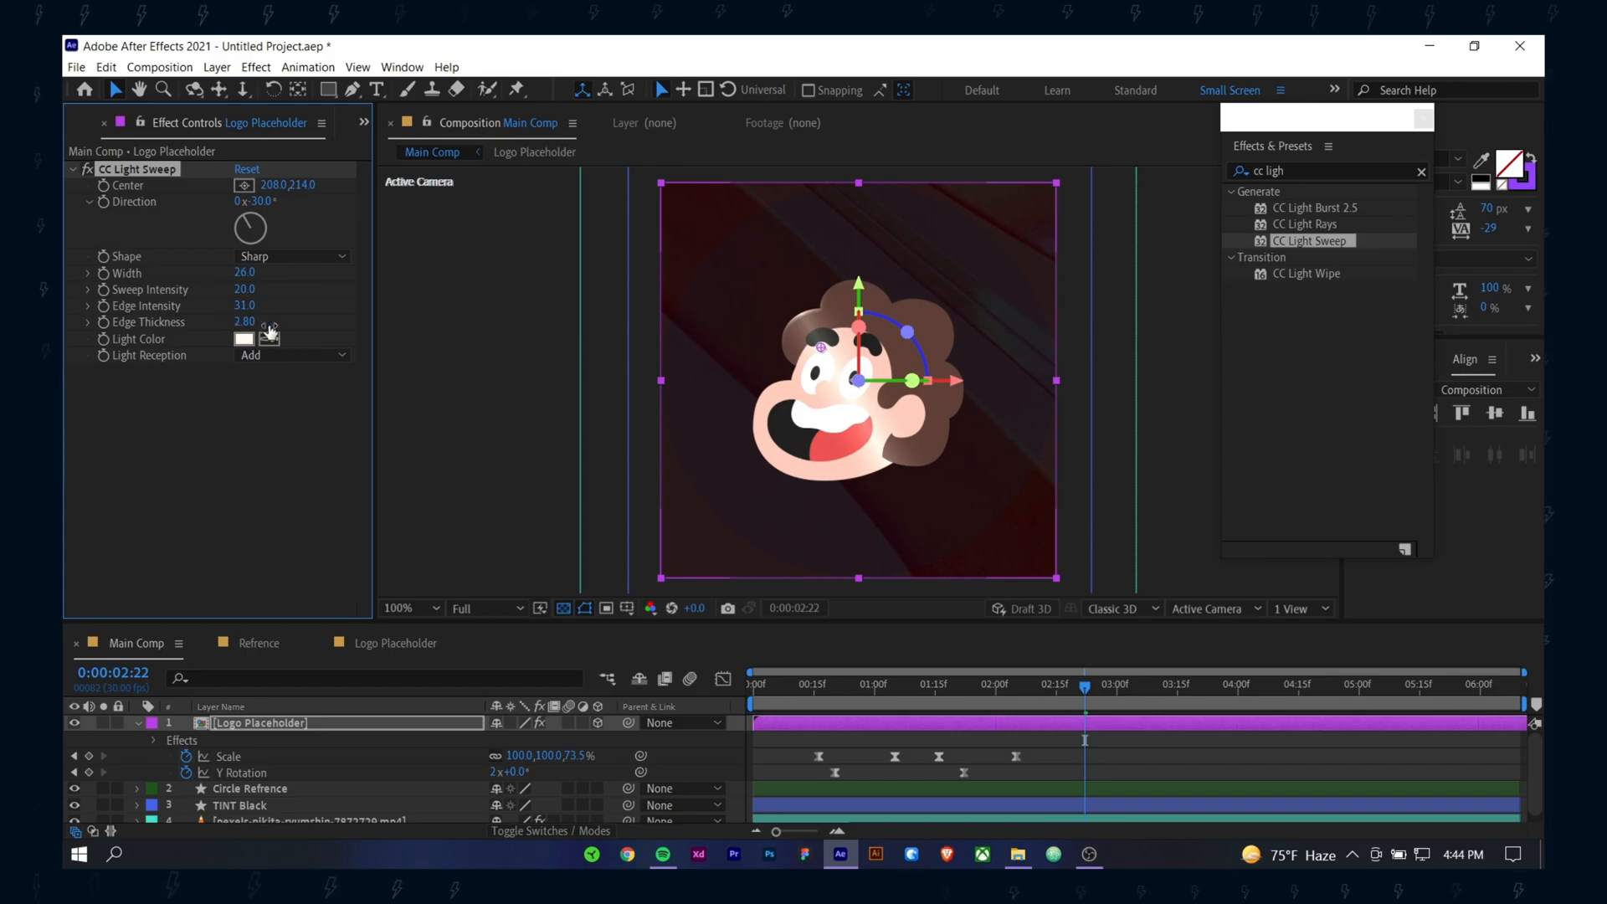
Step: Keyframe the sweep's Center at 410, 112 at 0:00:02:22 and at about 61, 430 at 0:00:03:11, crossing the logo
drag(821, 347, 974, 297)
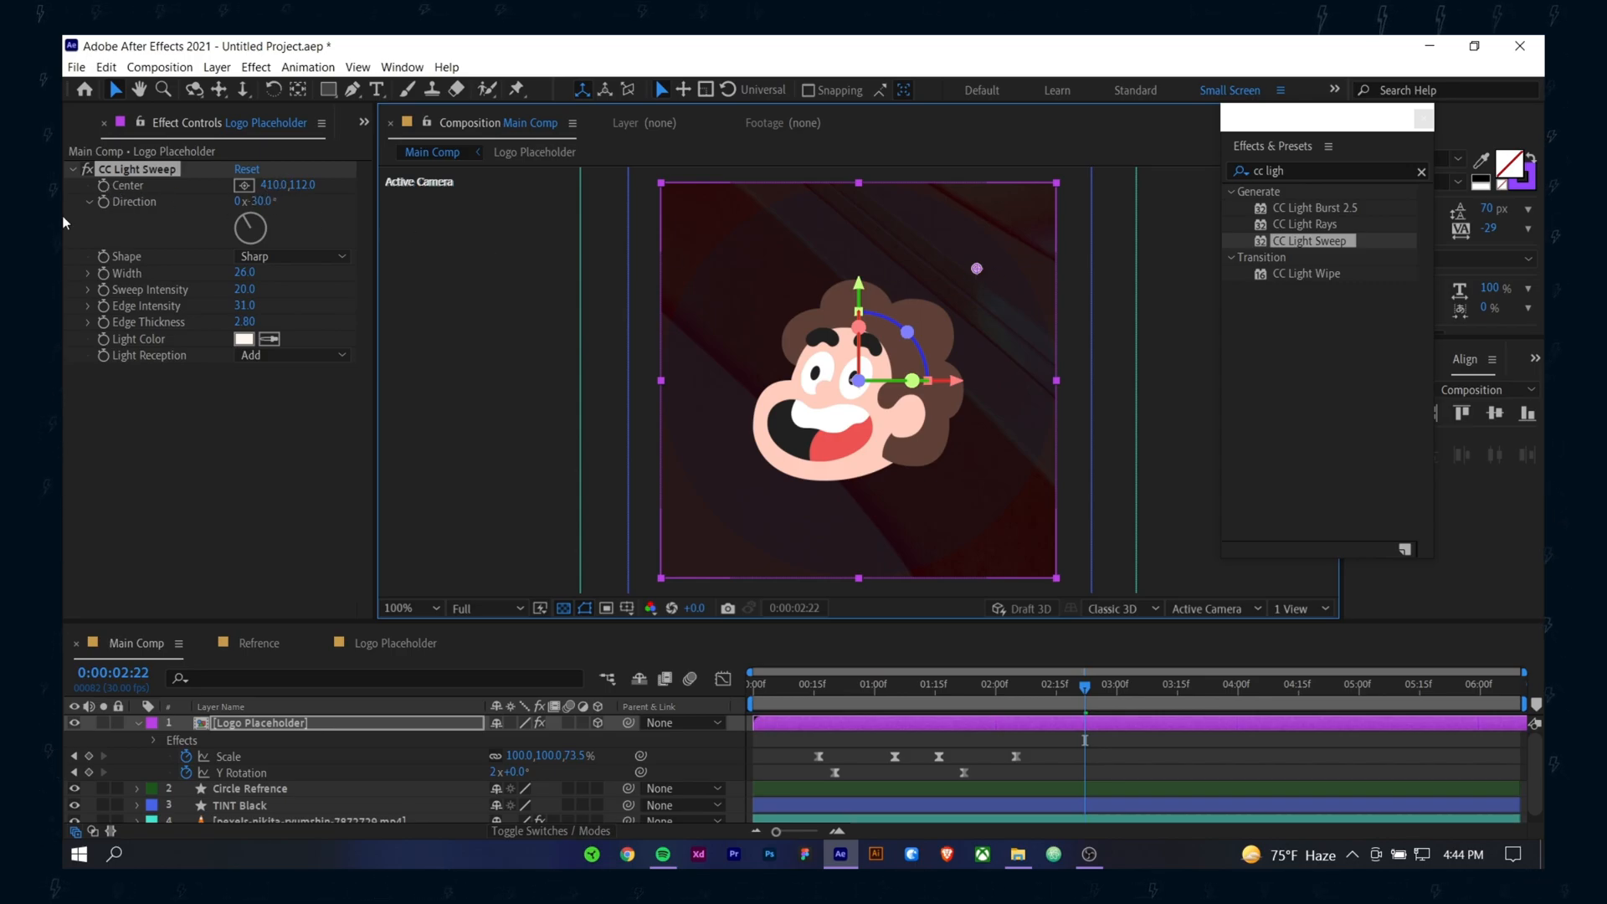
click(104, 193)
drag(1088, 689, 1162, 697)
drag(978, 270, 725, 502)
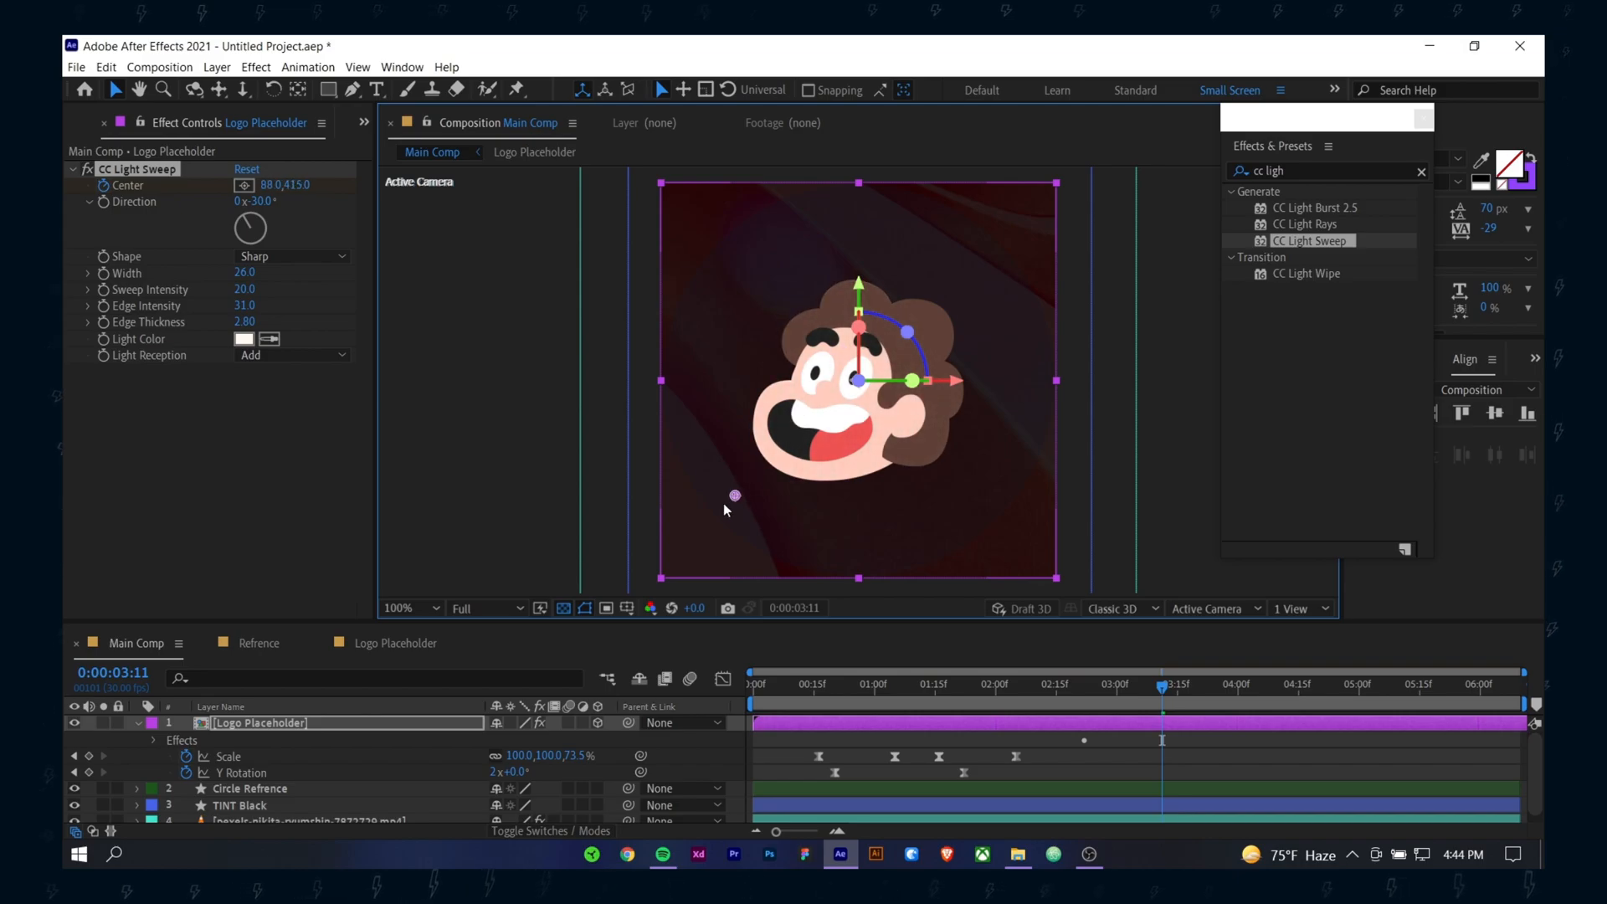
Step: Add Center keyframes of about 77, 434 at 0:00:03:19 and 429, 102 at 0:00:04:04 to sweep the light back across the logo
click(1193, 687)
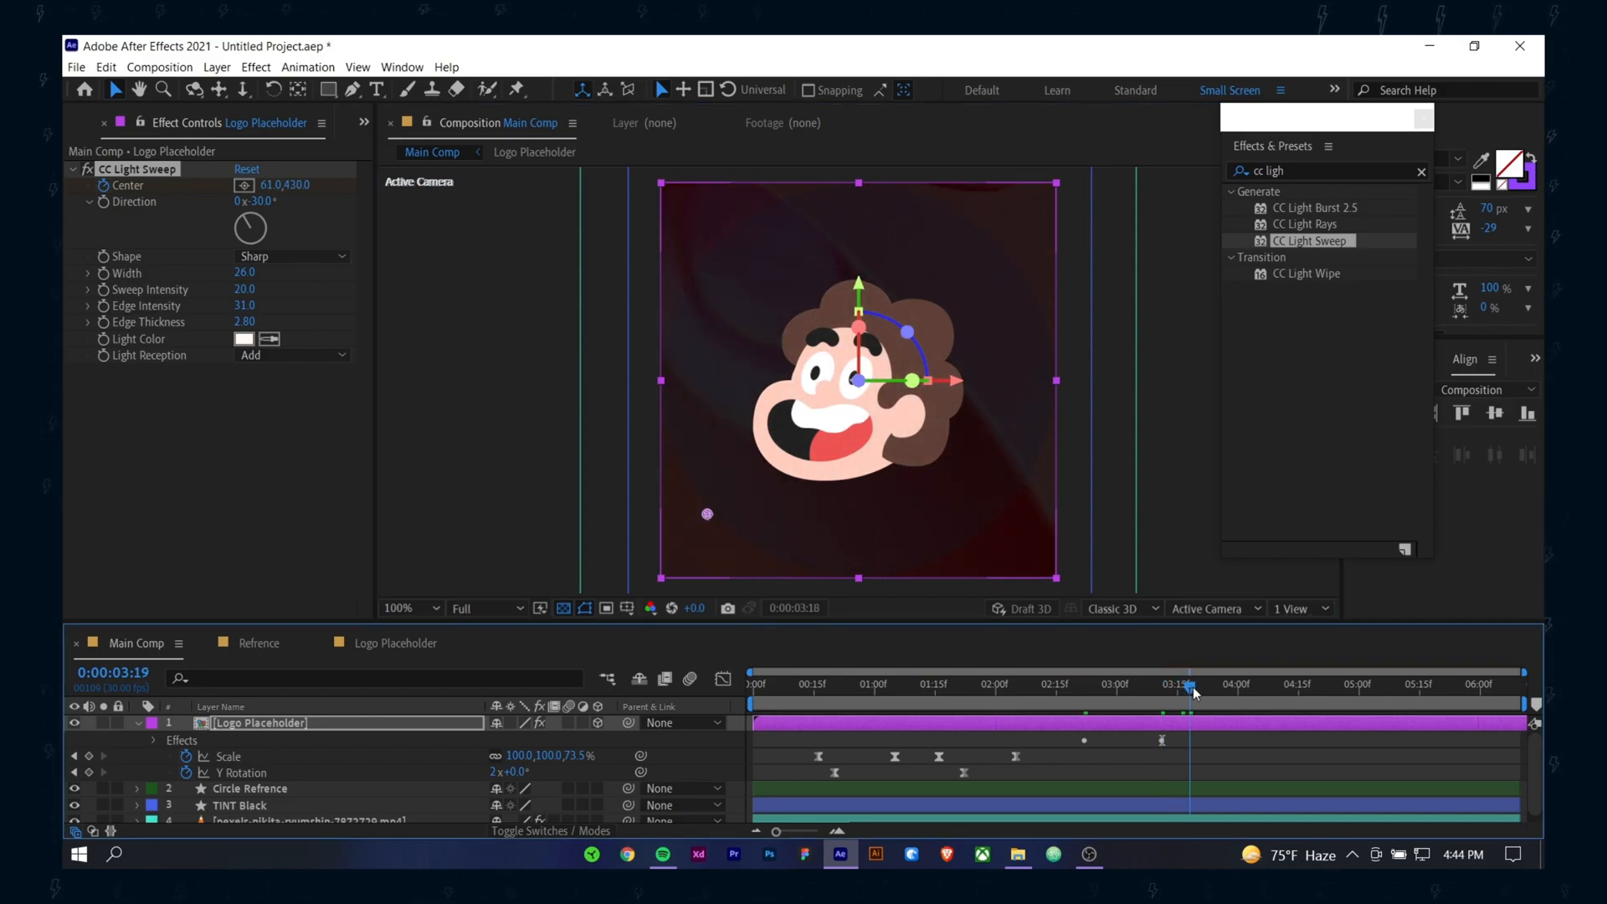
click(710, 516)
drag(710, 519, 720, 521)
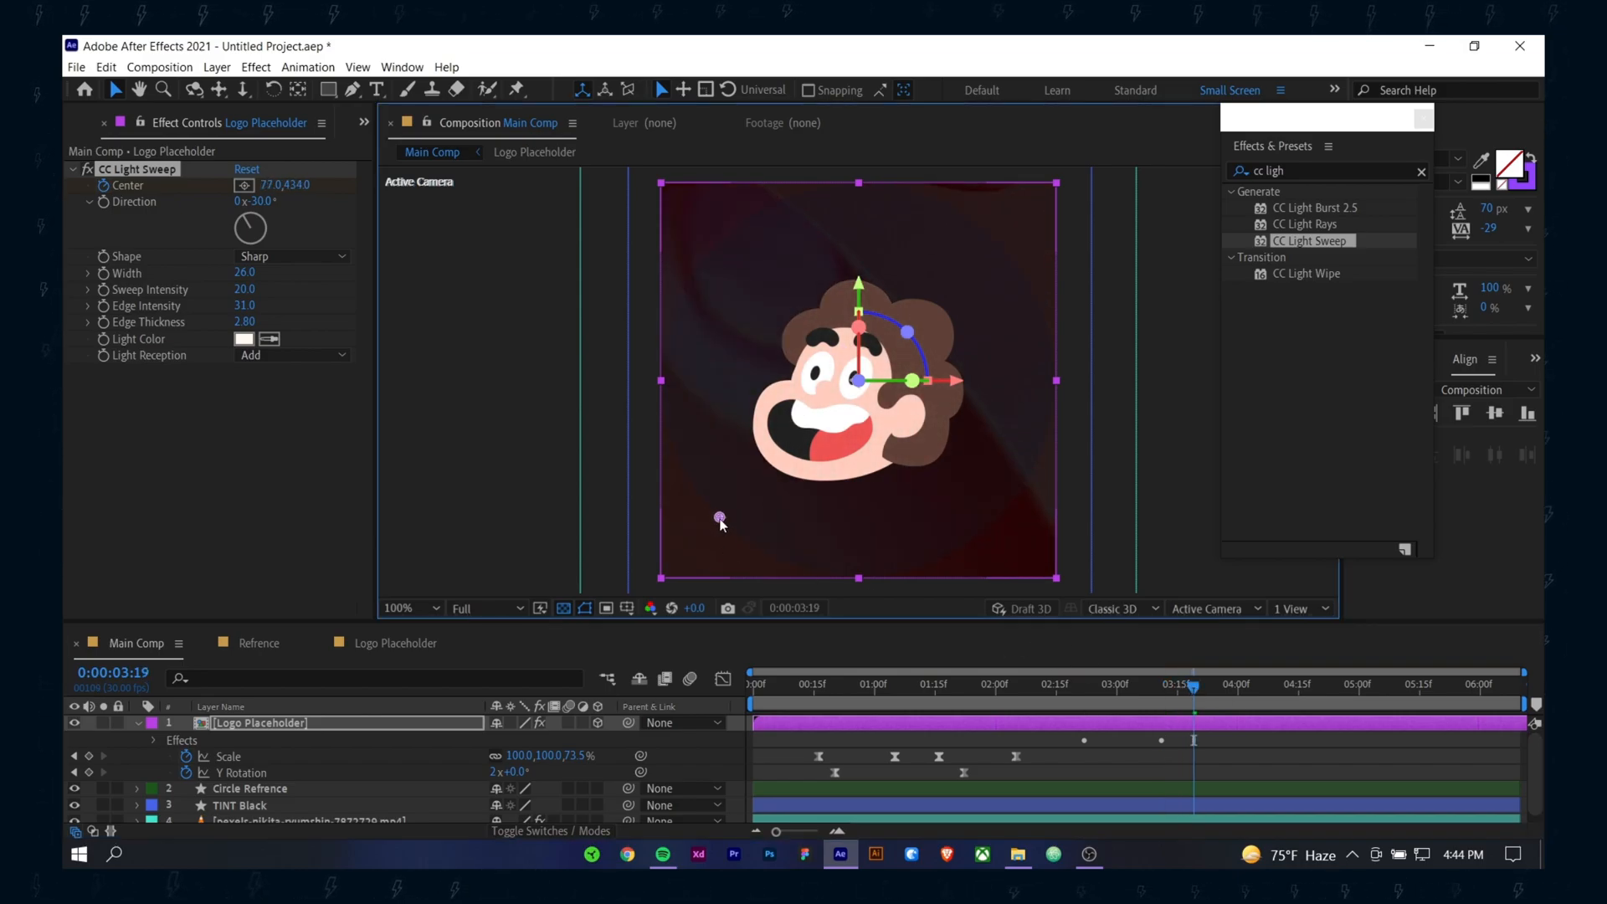
click(1267, 689)
drag(1267, 694, 1255, 694)
drag(720, 517, 952, 310)
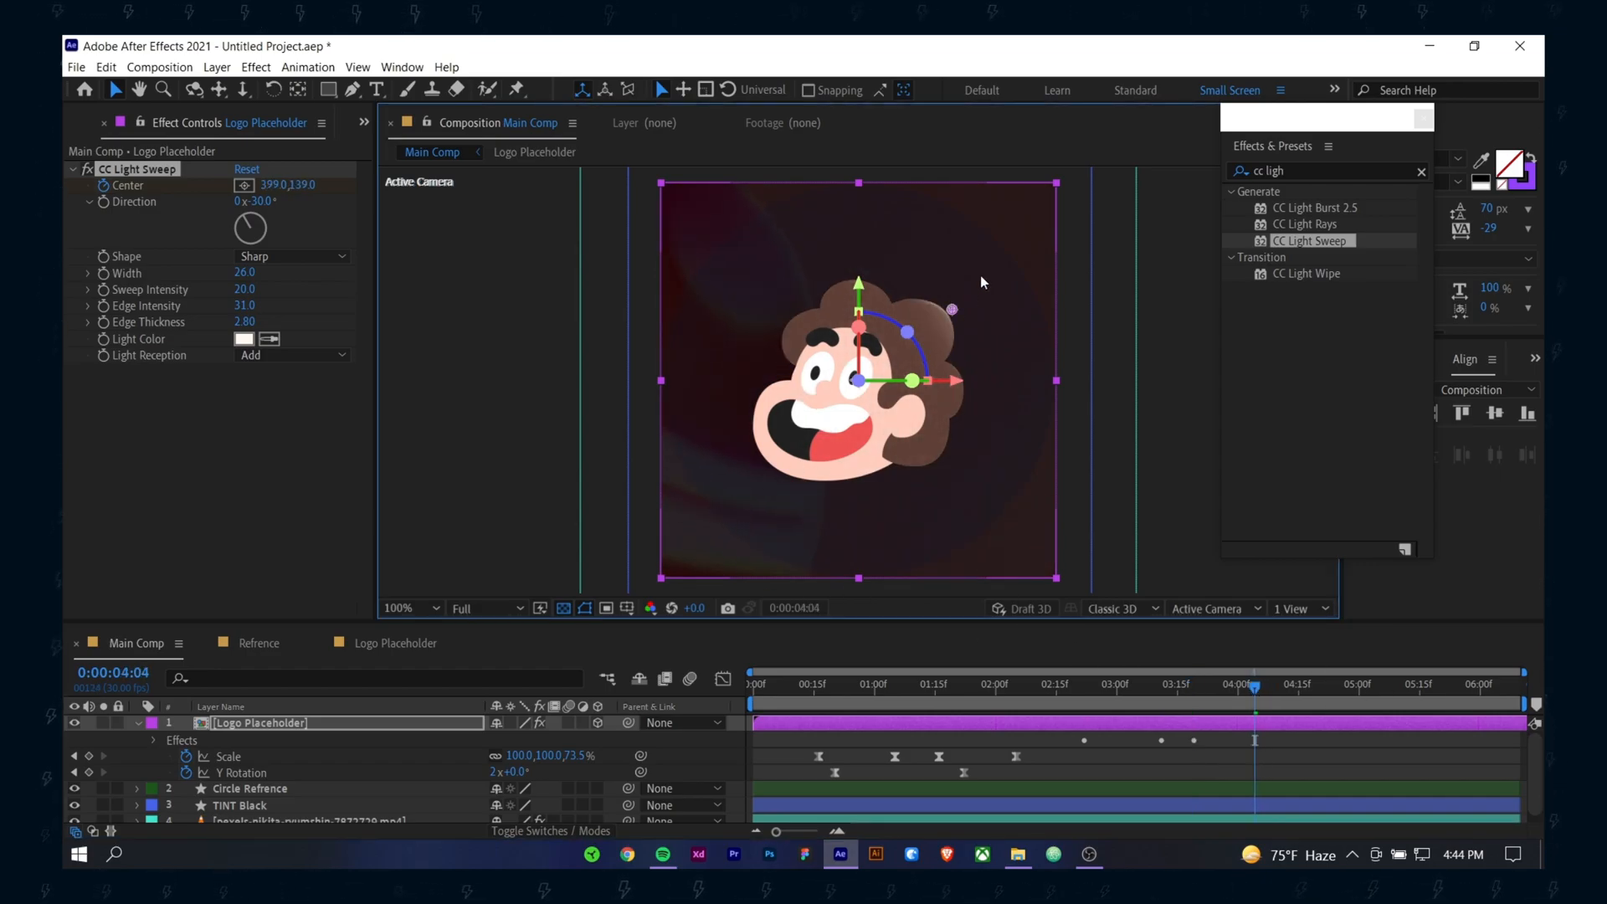
Step: Reveal the layer's keyframes, move the last Center keyframe to about 0:00:04:09 and scrub through the light sweep
key(u)
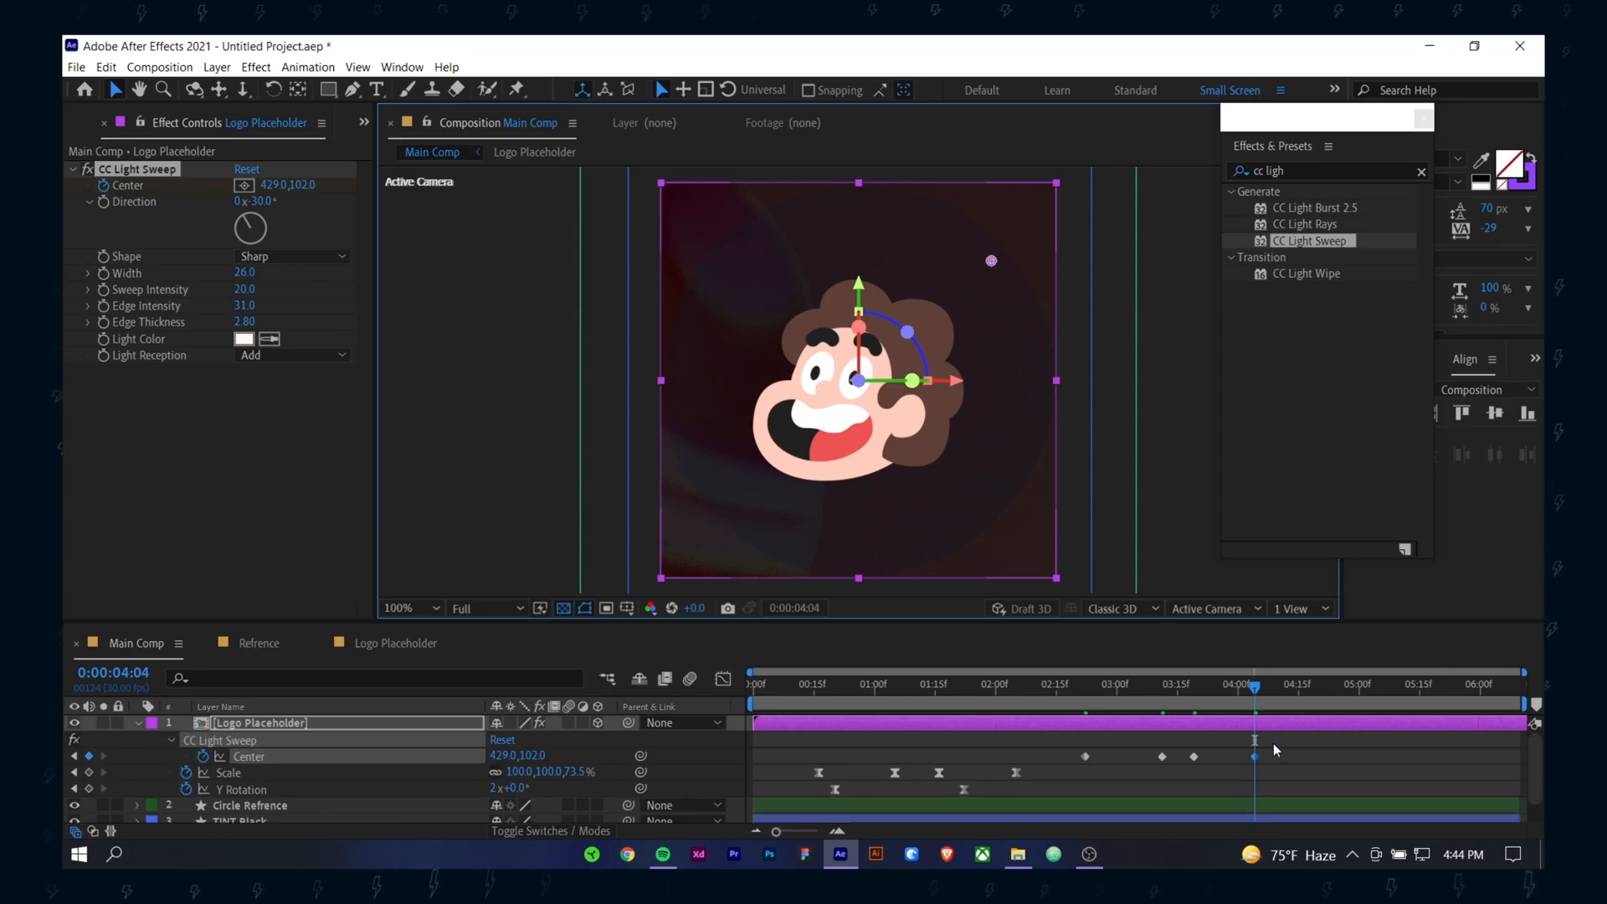
drag(1255, 756, 1273, 756)
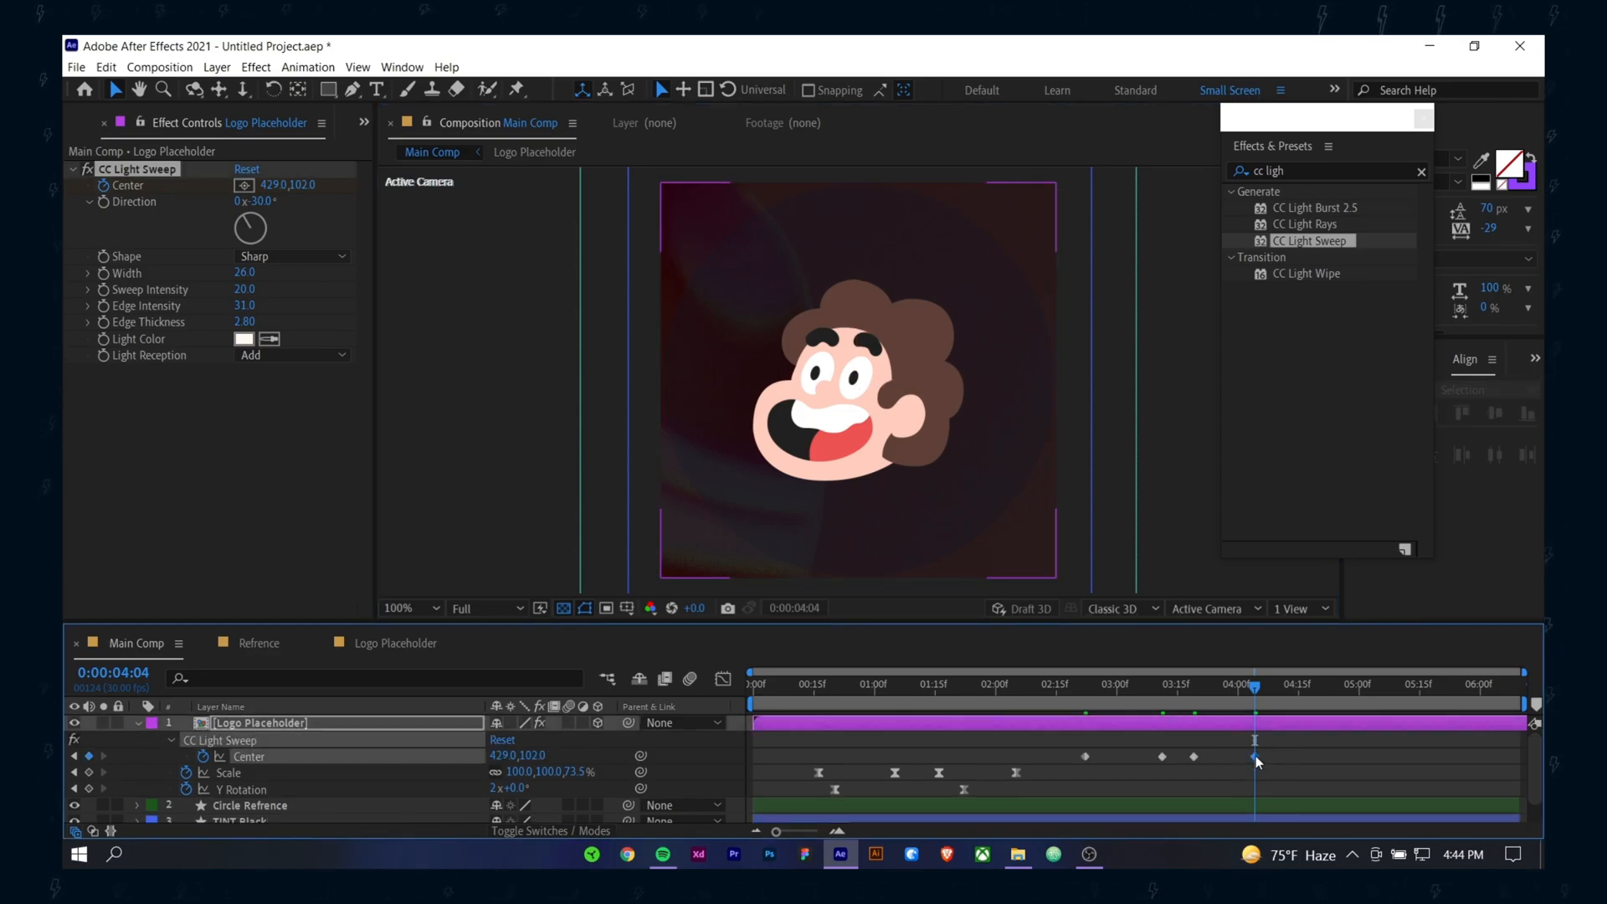
drag(1087, 688, 1297, 710)
Step: Apply Easy Ease to all four light sweep Center keyframes and show their speed curves in the Graph Editor
drag(1062, 742, 1304, 764)
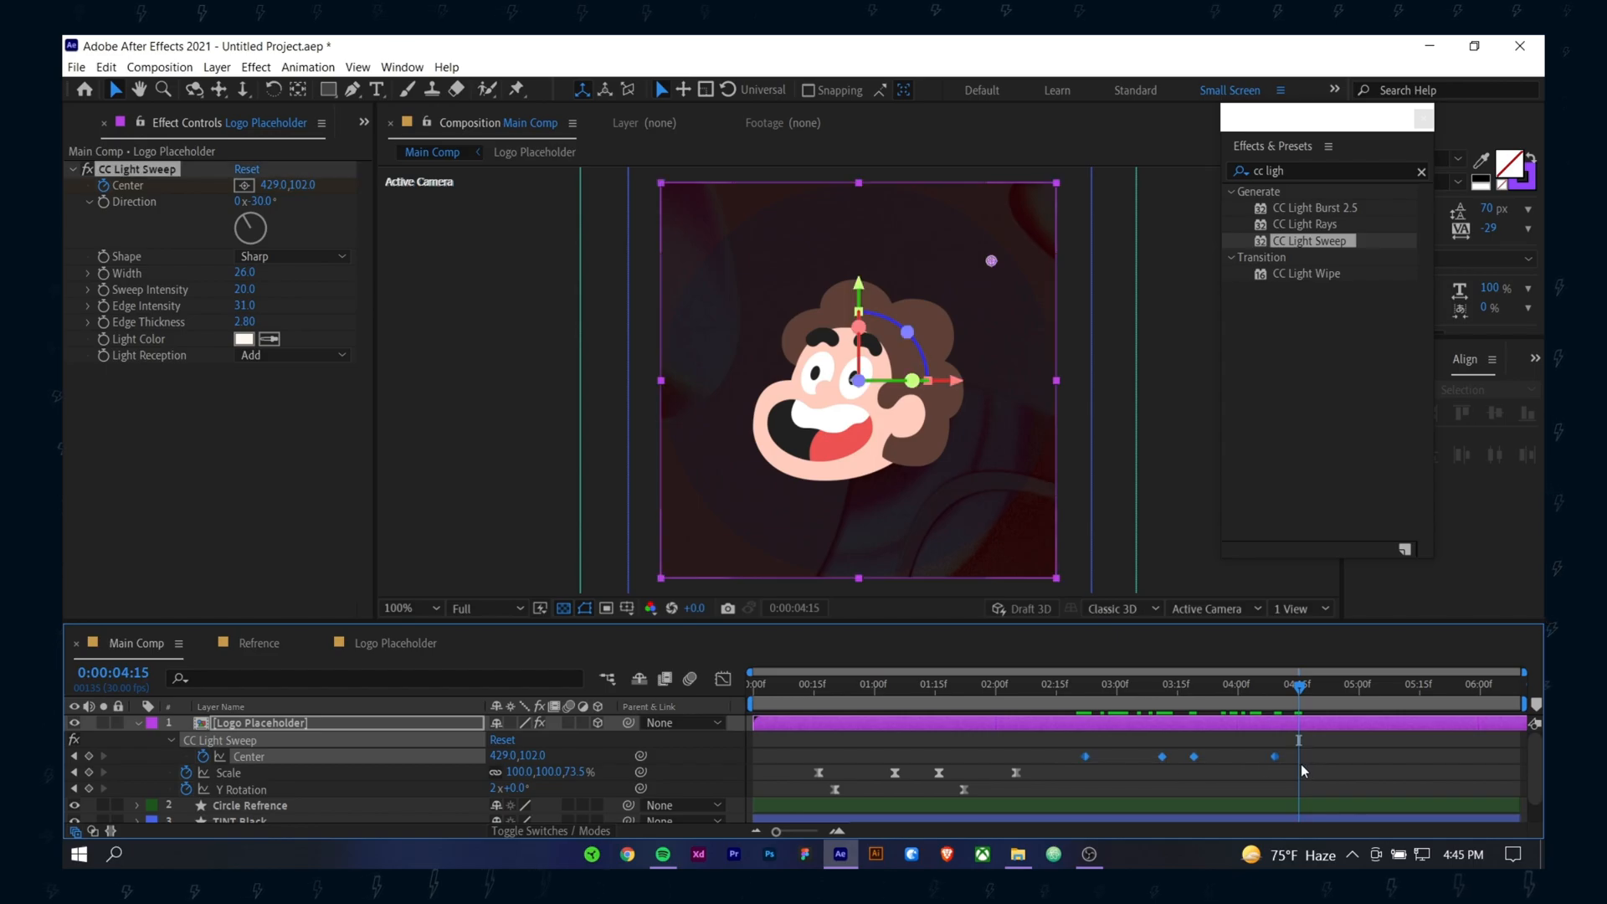
right_click(1086, 761)
mouse_move(1172, 743)
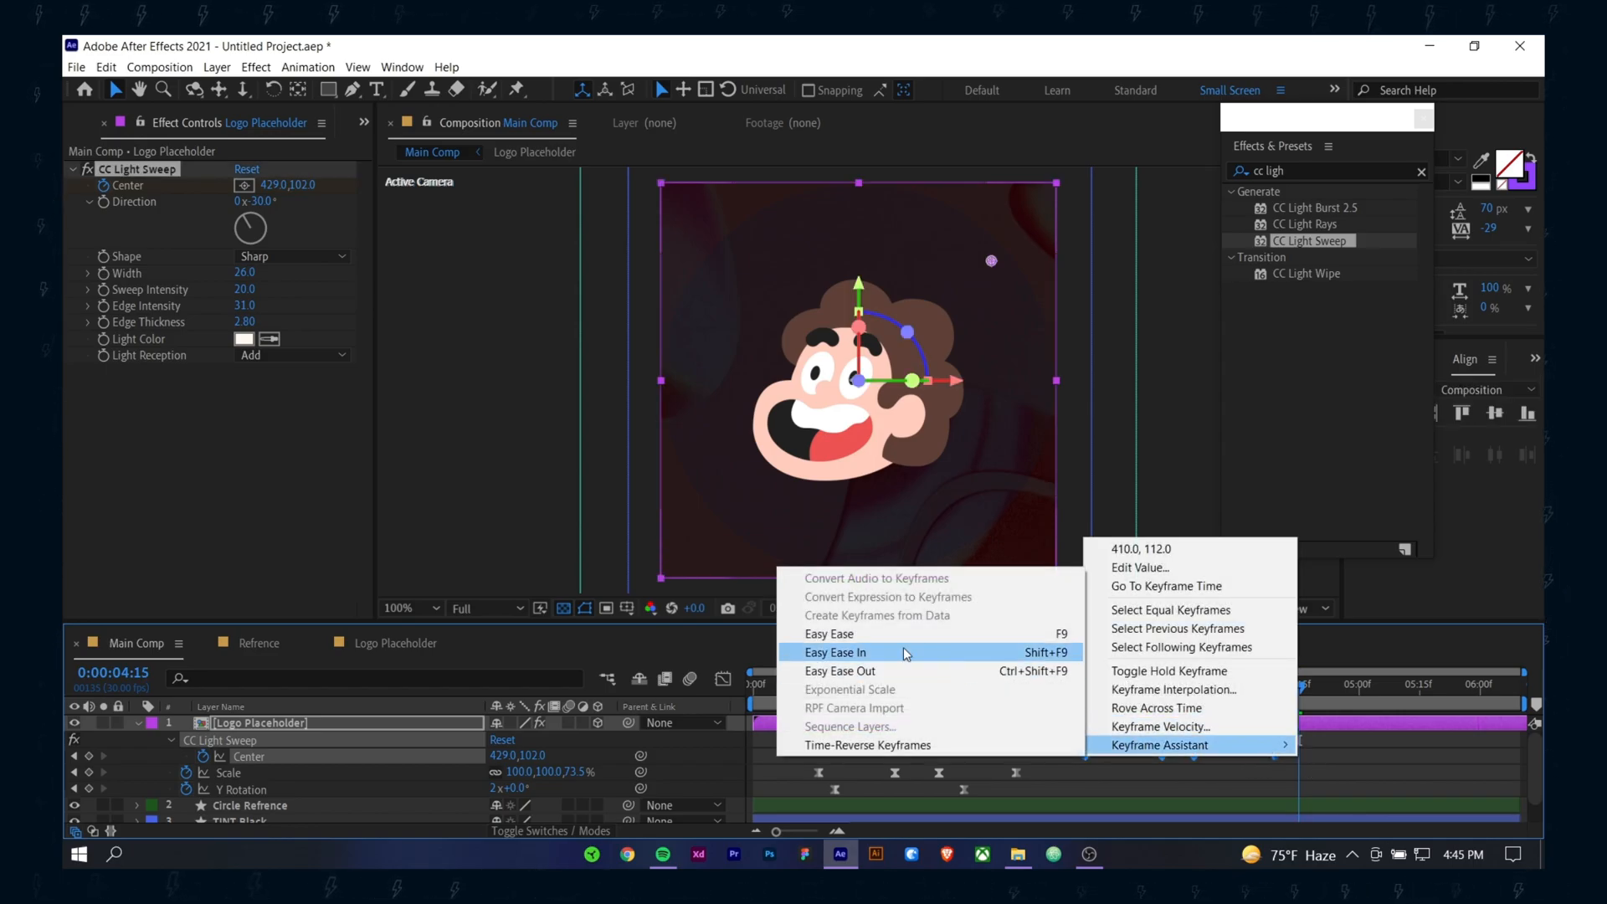
click(889, 633)
click(724, 679)
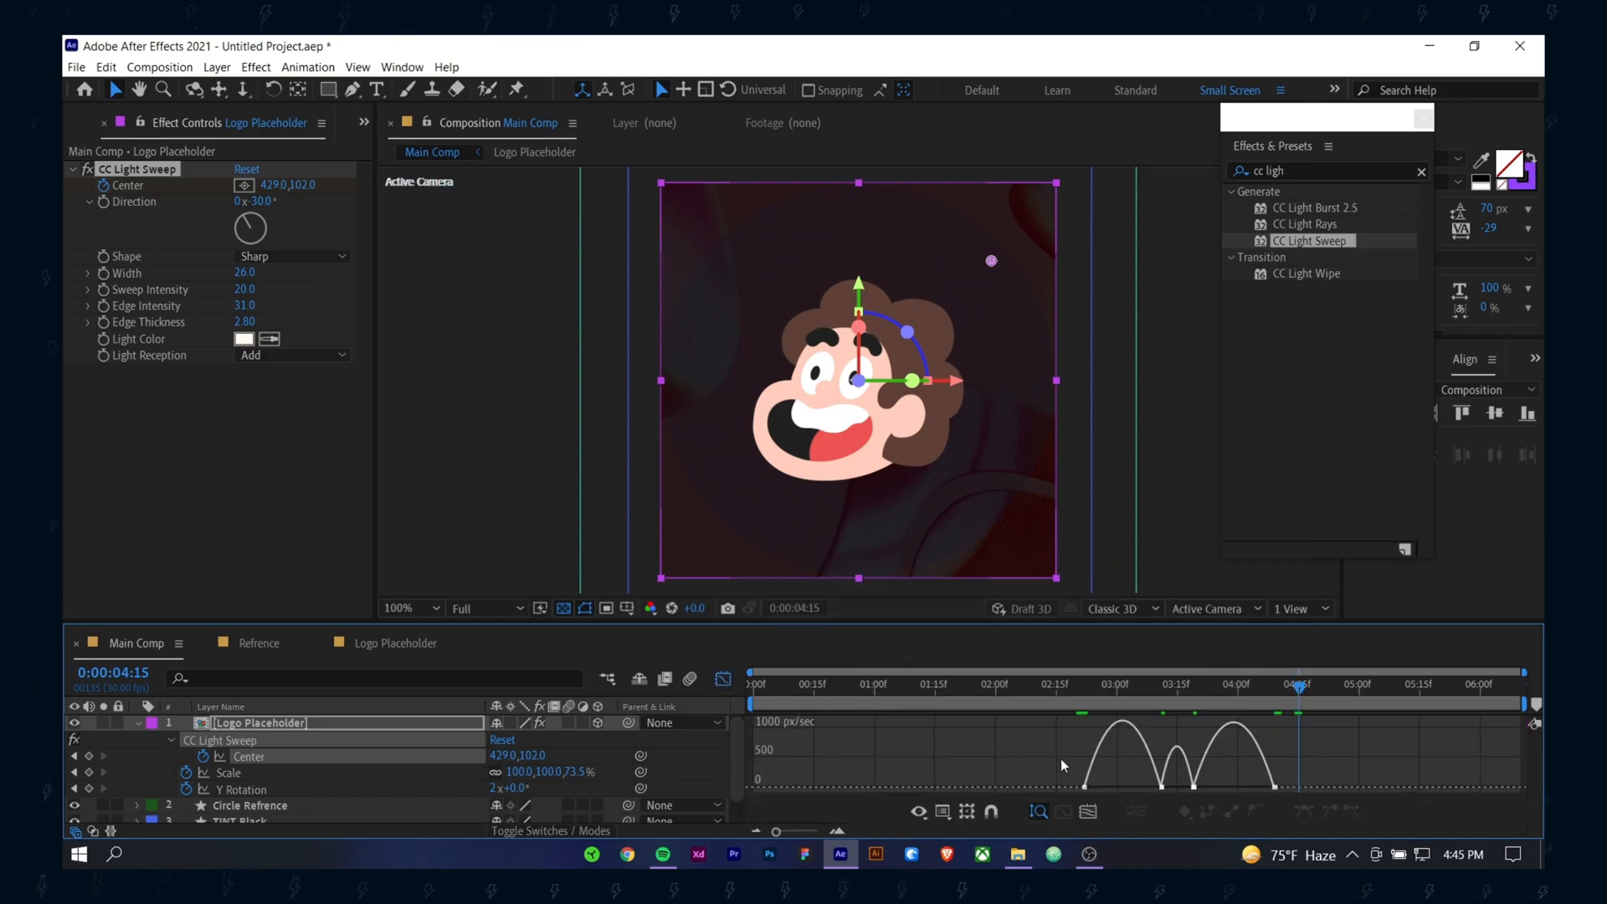
Step: Reshape the Center speed curve so the first light pass starts slowly and peaks late, and preview the sweep
drag(1080, 690, 1102, 799)
drag(1102, 787, 1122, 787)
key(space)
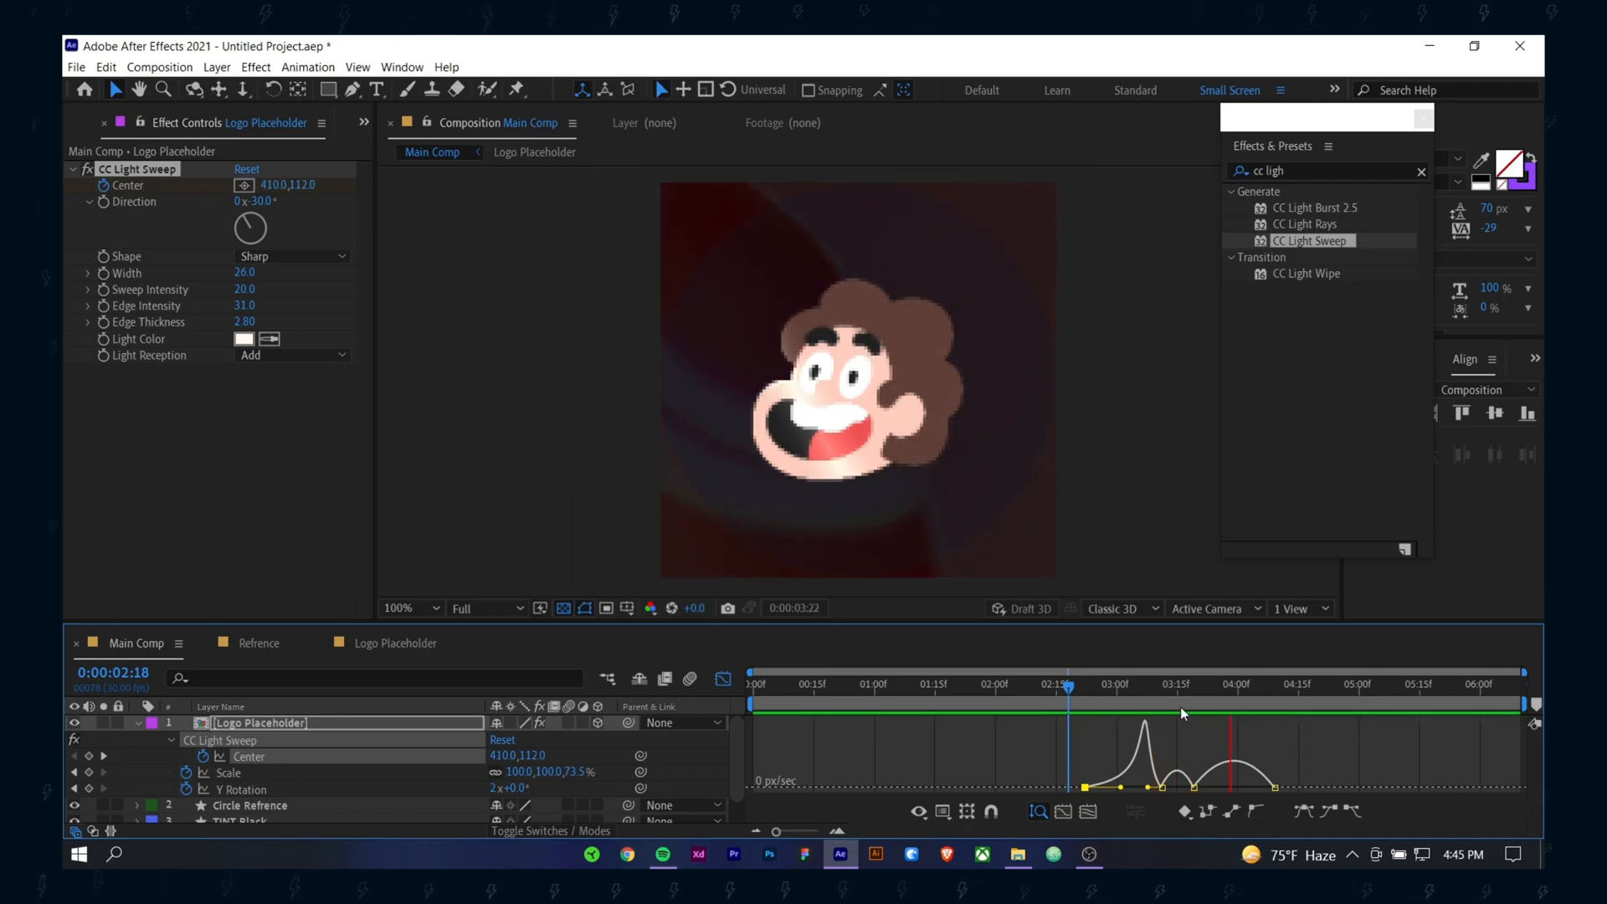
key(space)
drag(1184, 801, 1184, 759)
key(space)
key(space)
Step: Leave the Graph Editor and move the last three Center keyframes to about 0:00:03:16, 0:00:03:23 and 0:00:04:20
key(shift+F3)
key(F2)
drag(1255, 757, 1211, 756)
drag(1335, 757, 1319, 757)
Step: Preview the light sweep's timing and compare the animation with the Refrence composition
drag(1321, 688, 1083, 689)
key(space)
key(space)
click(1320, 688)
drag(1329, 710, 1489, 705)
click(255, 644)
click(135, 643)
key(space)
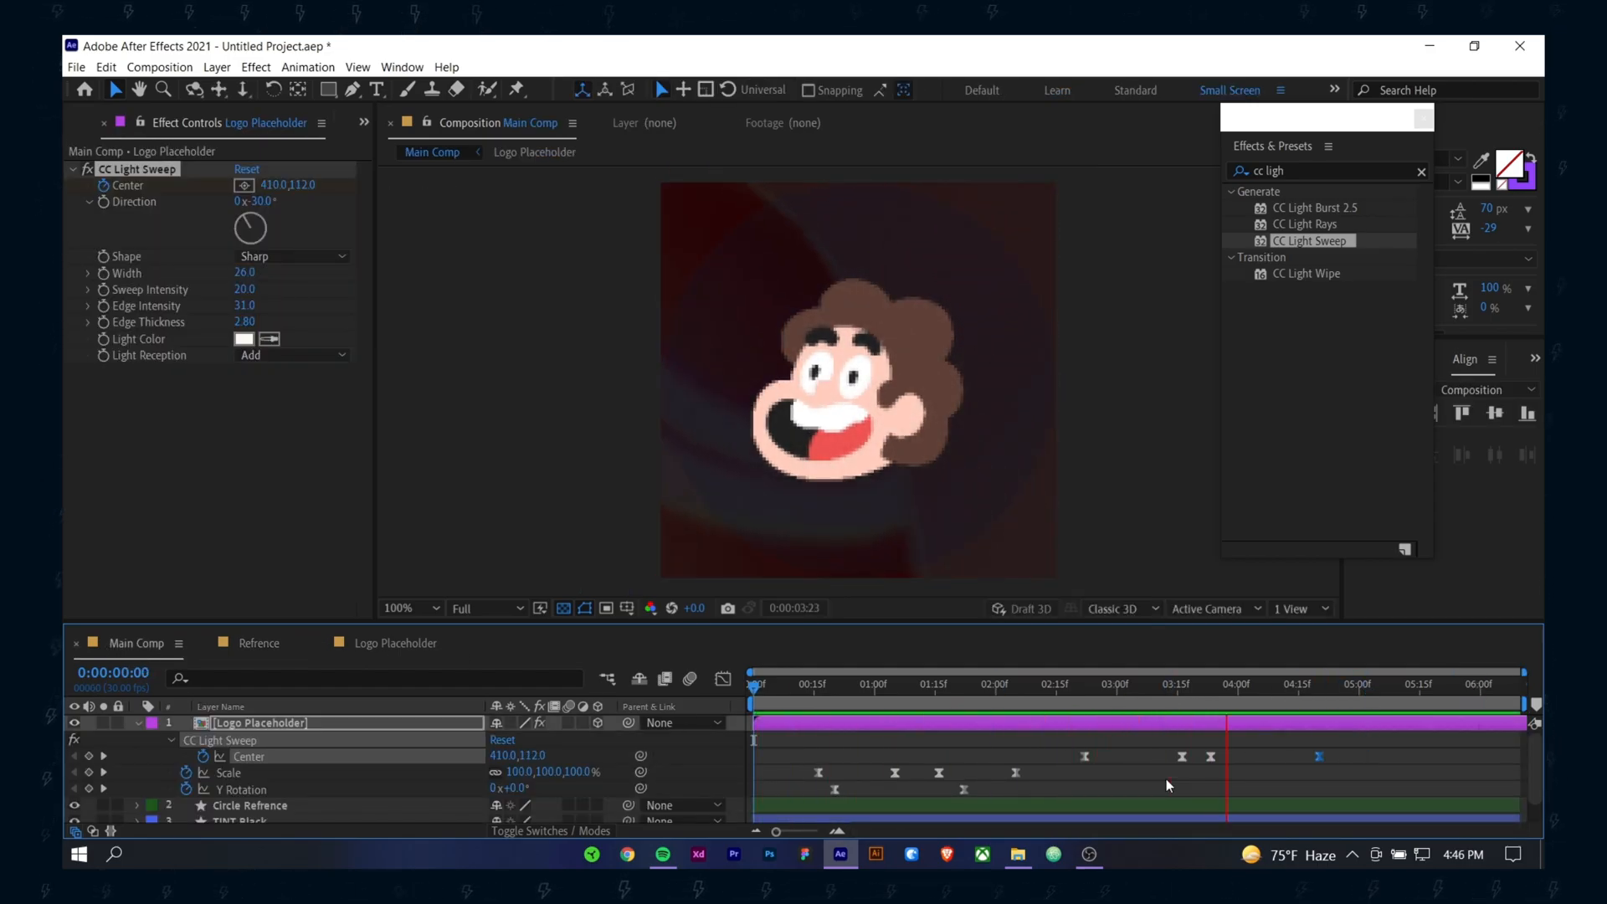
key(space)
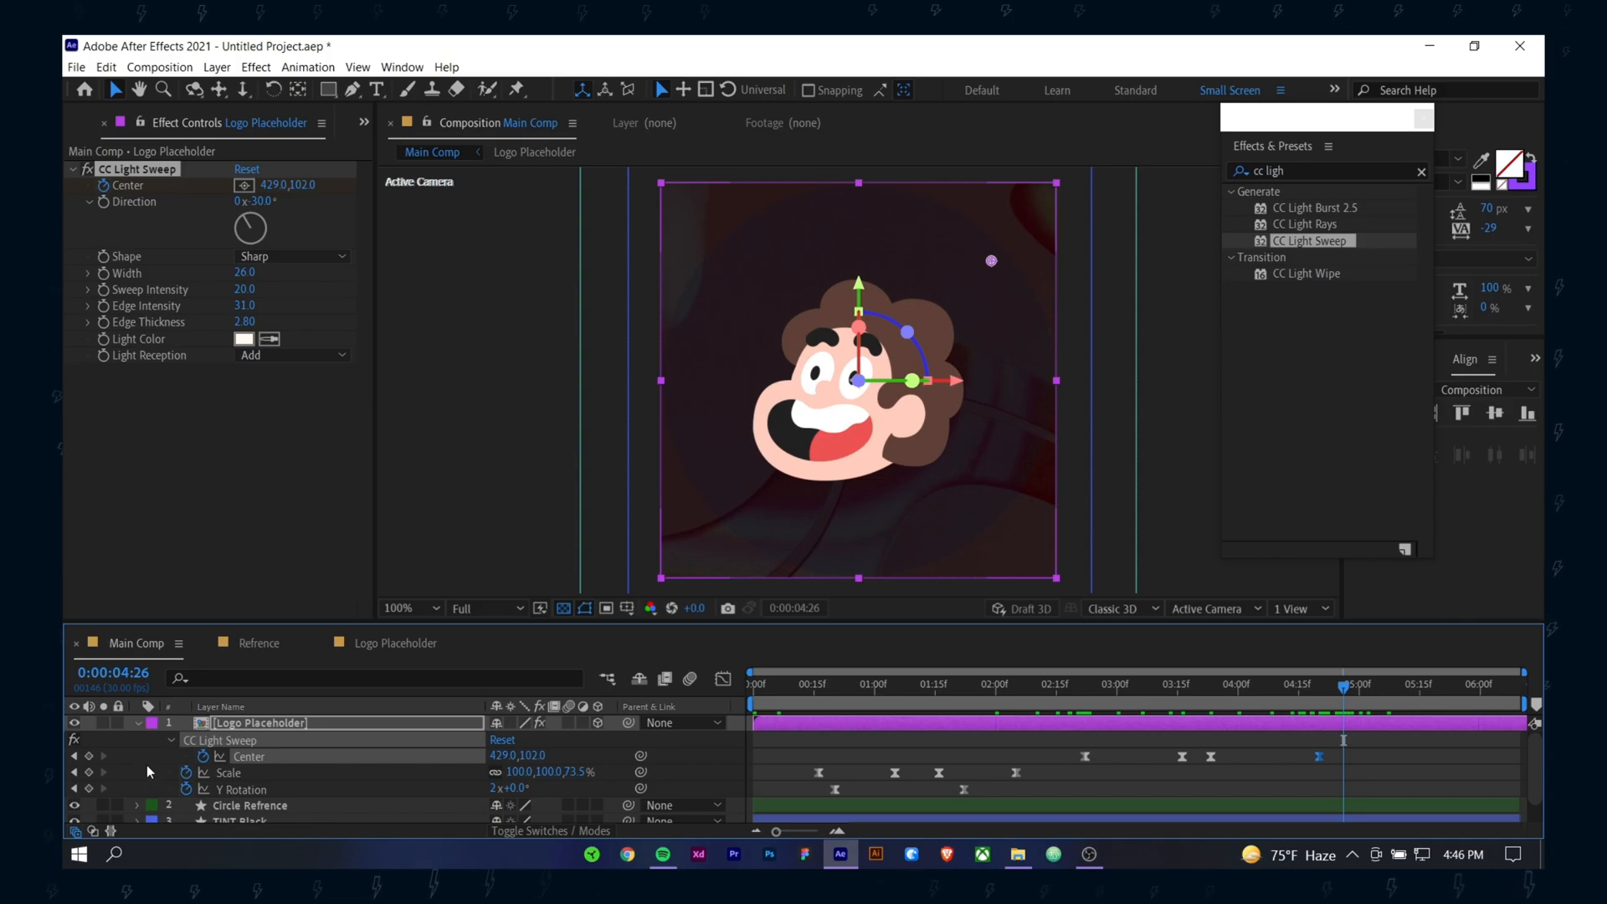
Step: Add a logo Scale keyframe at 0:00:04:26 and another of 120% at 0:00:05:15
click(89, 772)
drag(1361, 697, 1420, 700)
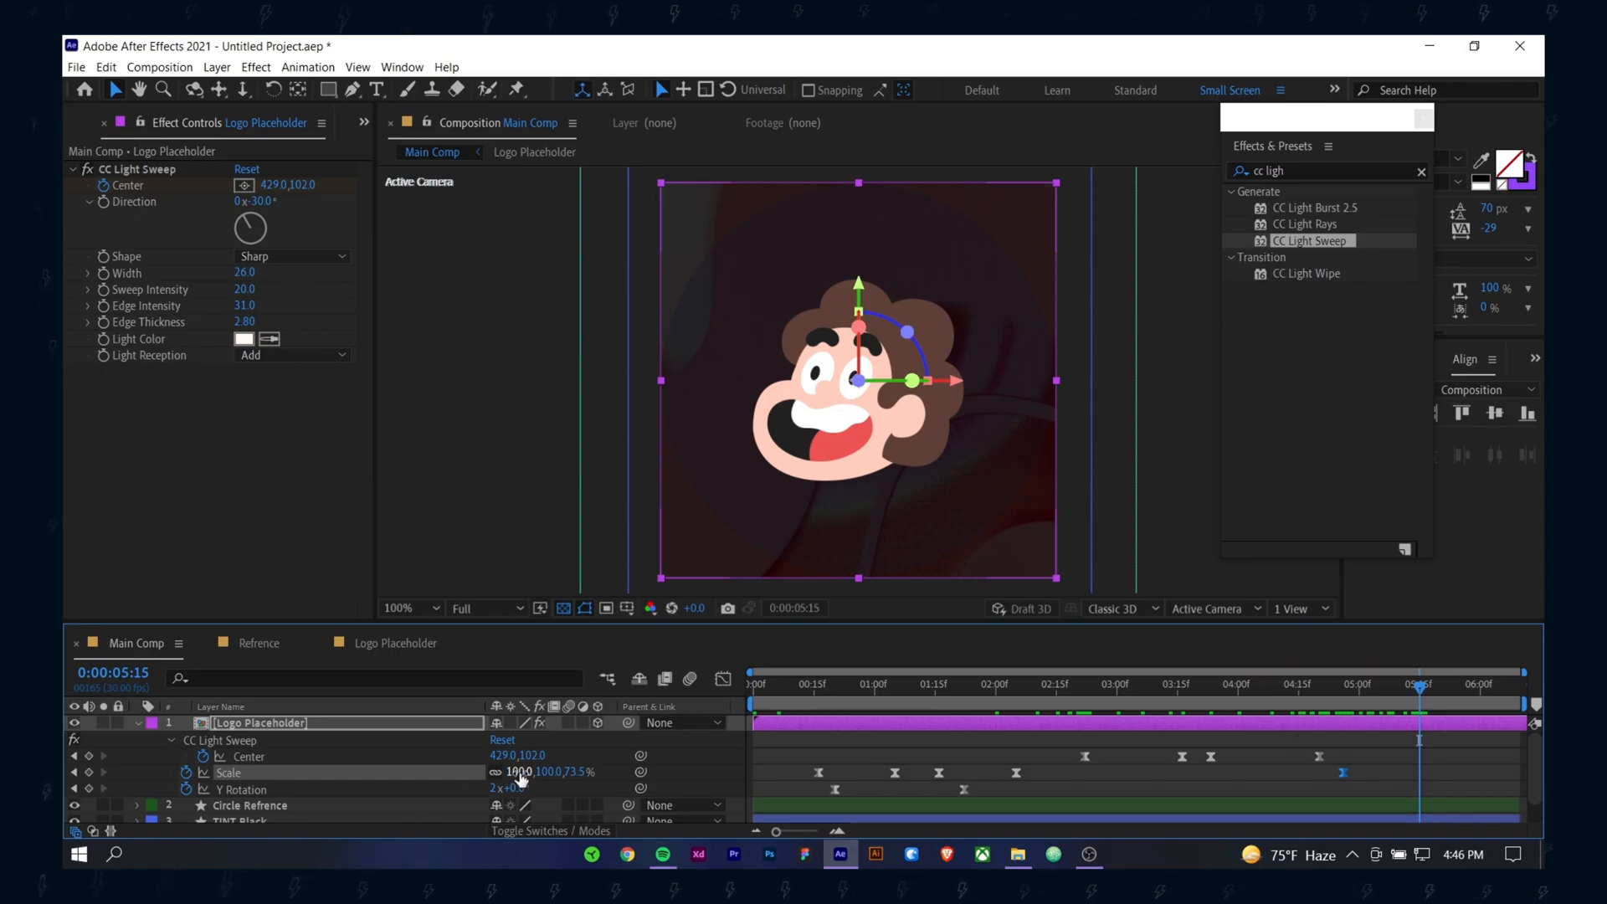
drag(519, 772, 540, 772)
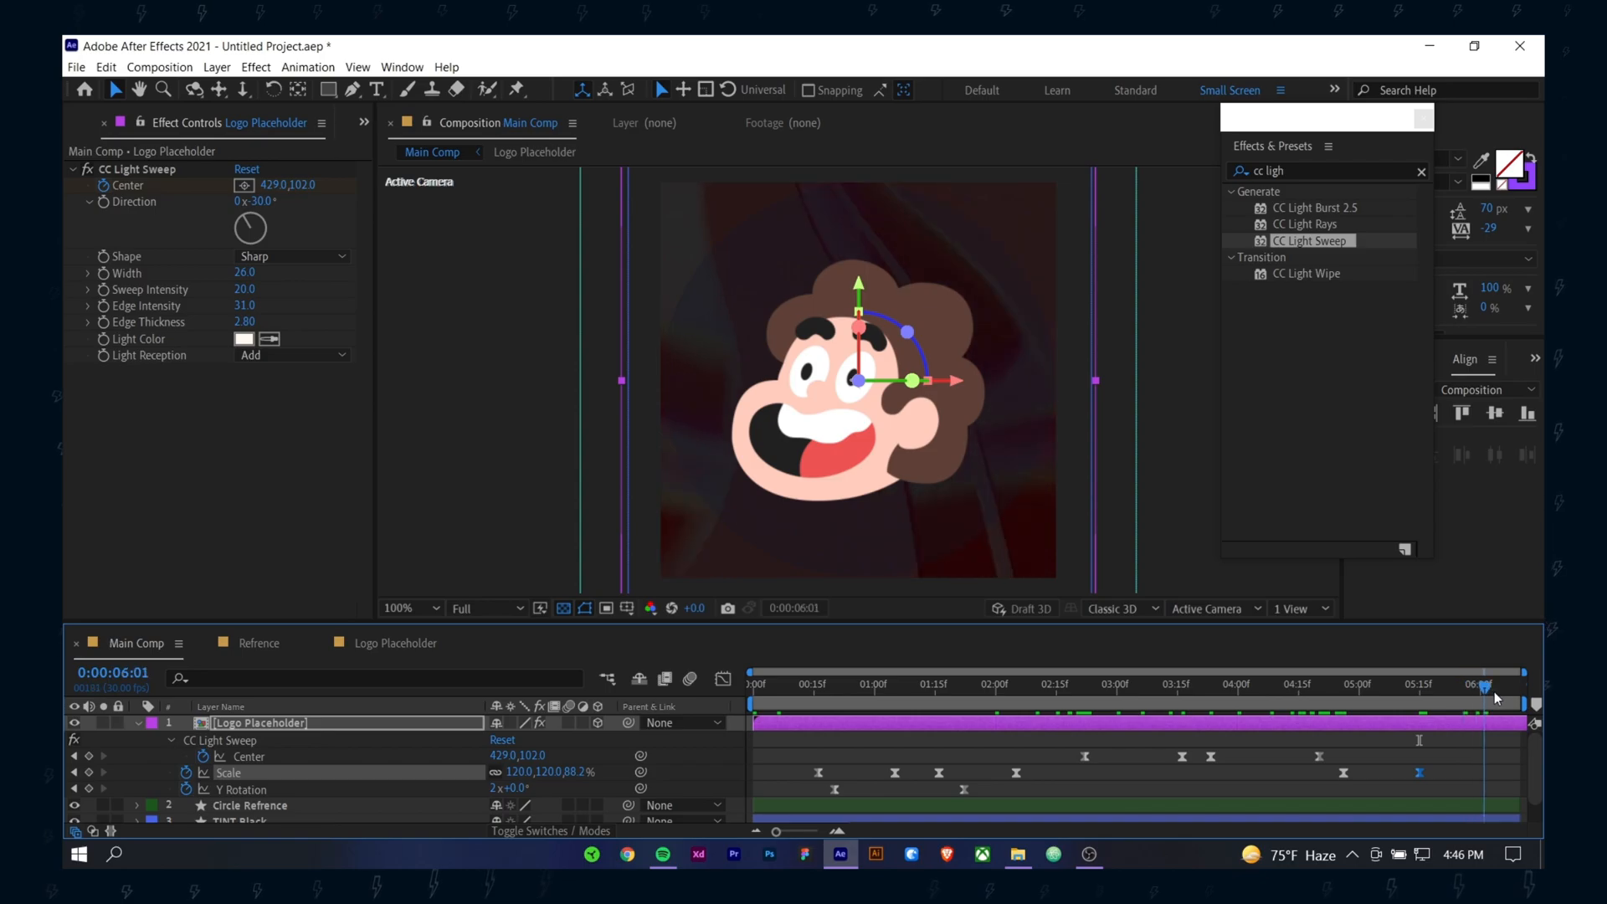
Step: Copy the 0:00:04:26 Scale keyframe to about 0:00:06:04 and scrub through the logo's return to its starting size
click(1498, 694)
click(1343, 772)
key(ctrl+c)
key(ctrl+v)
drag(1383, 694, 1455, 734)
Step: Reshape the last three Scale keyframes' speed curve so the logo grows fast, slows around its peak and shrinks late, and preview it
drag(1316, 777, 1510, 771)
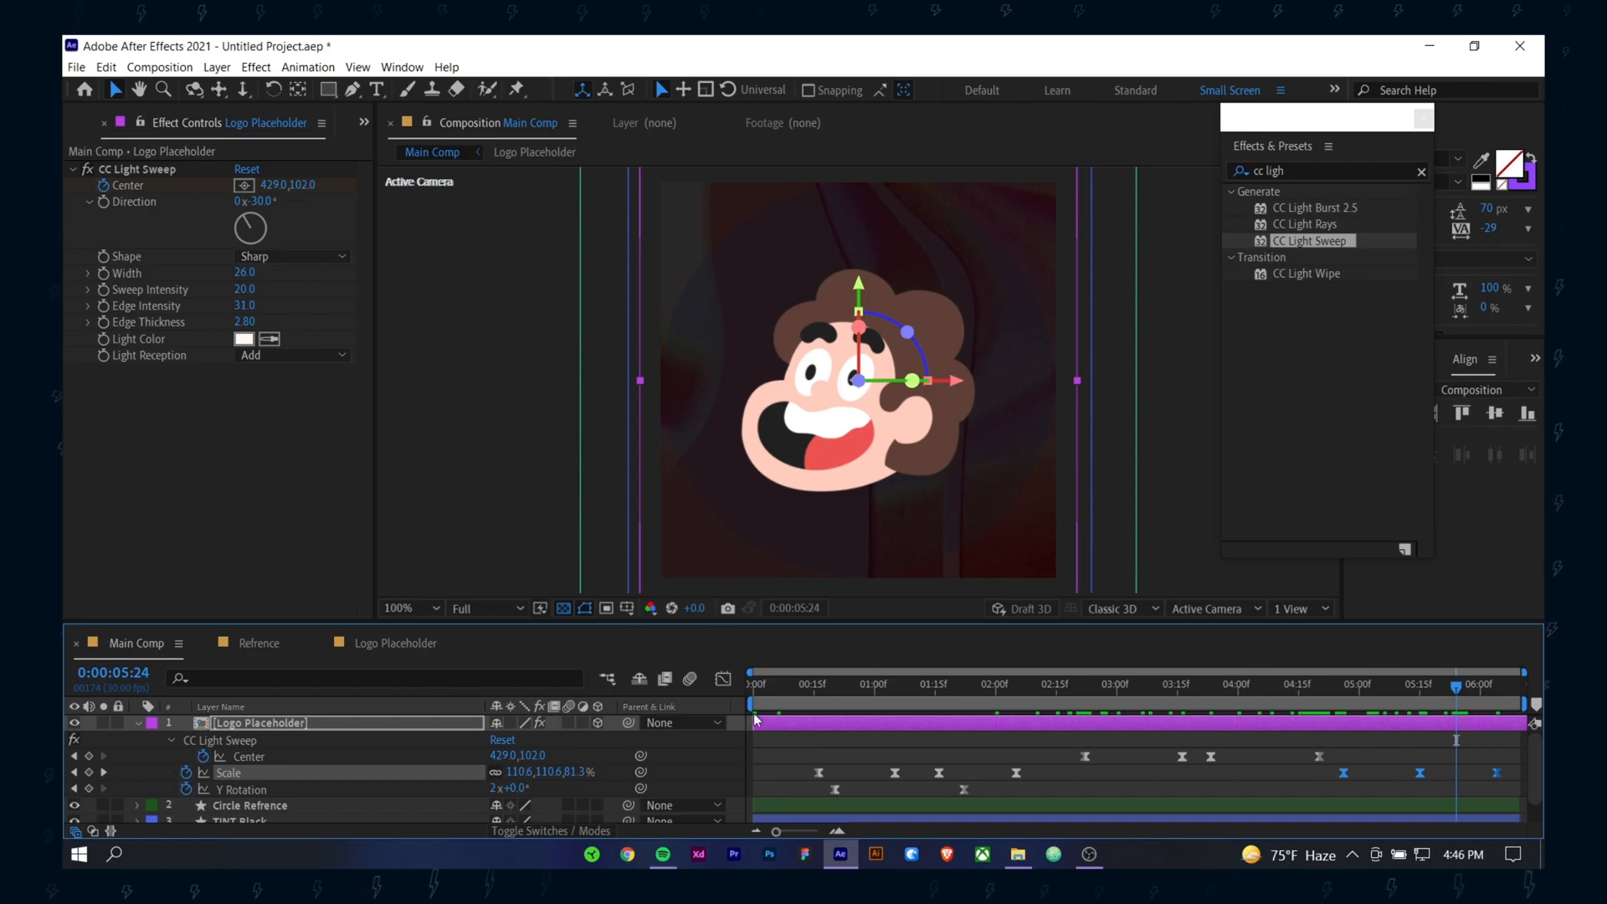
click(723, 680)
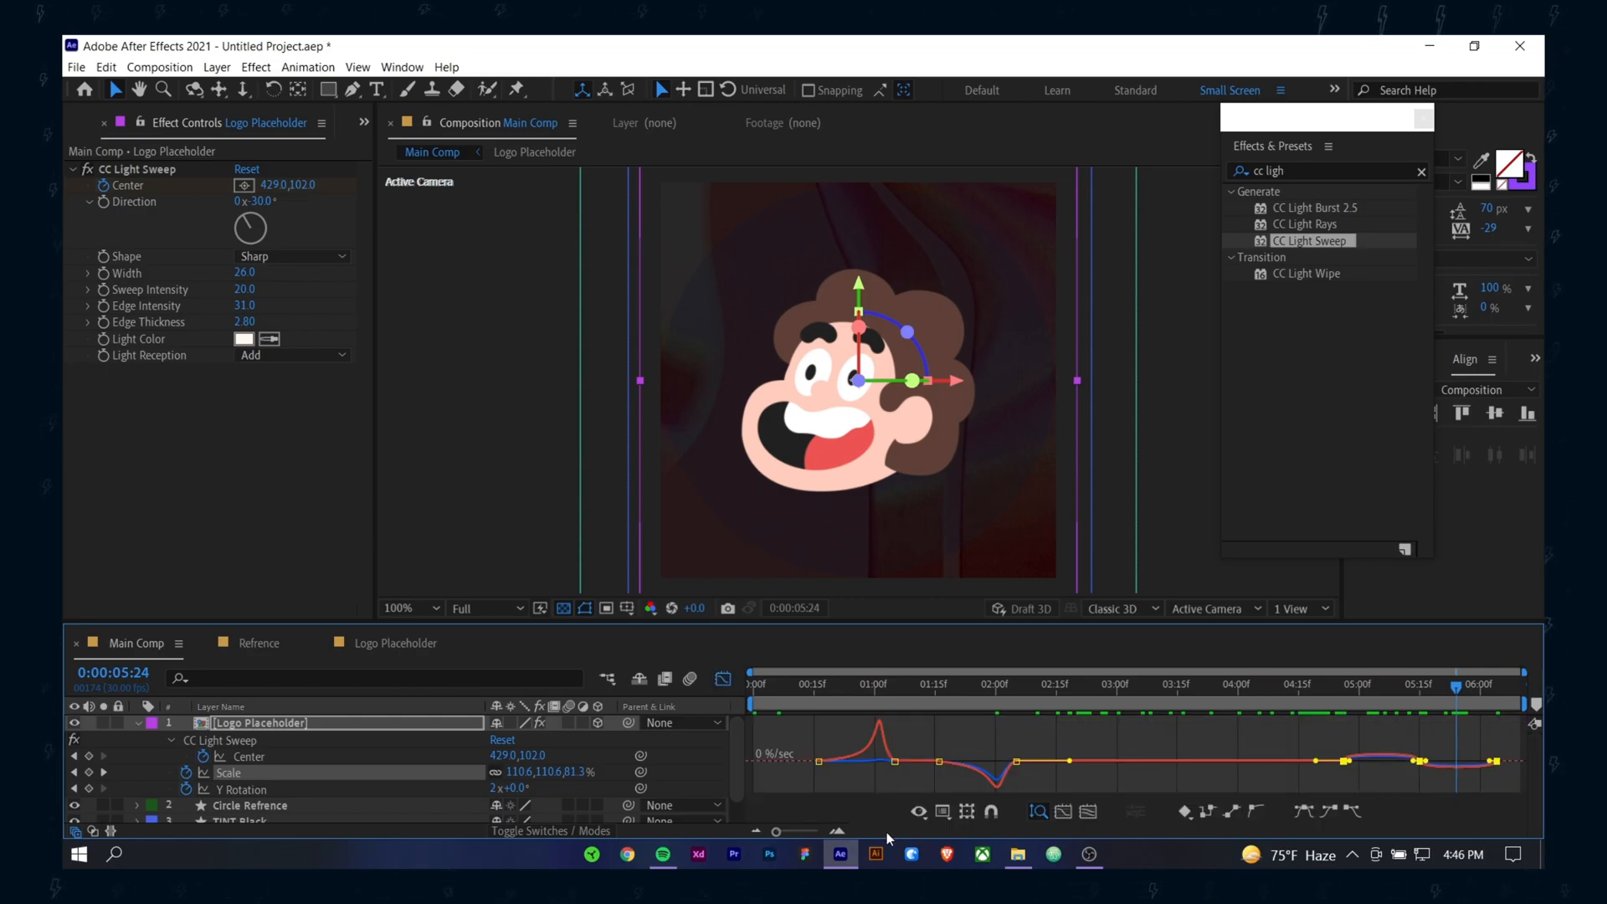
click(836, 832)
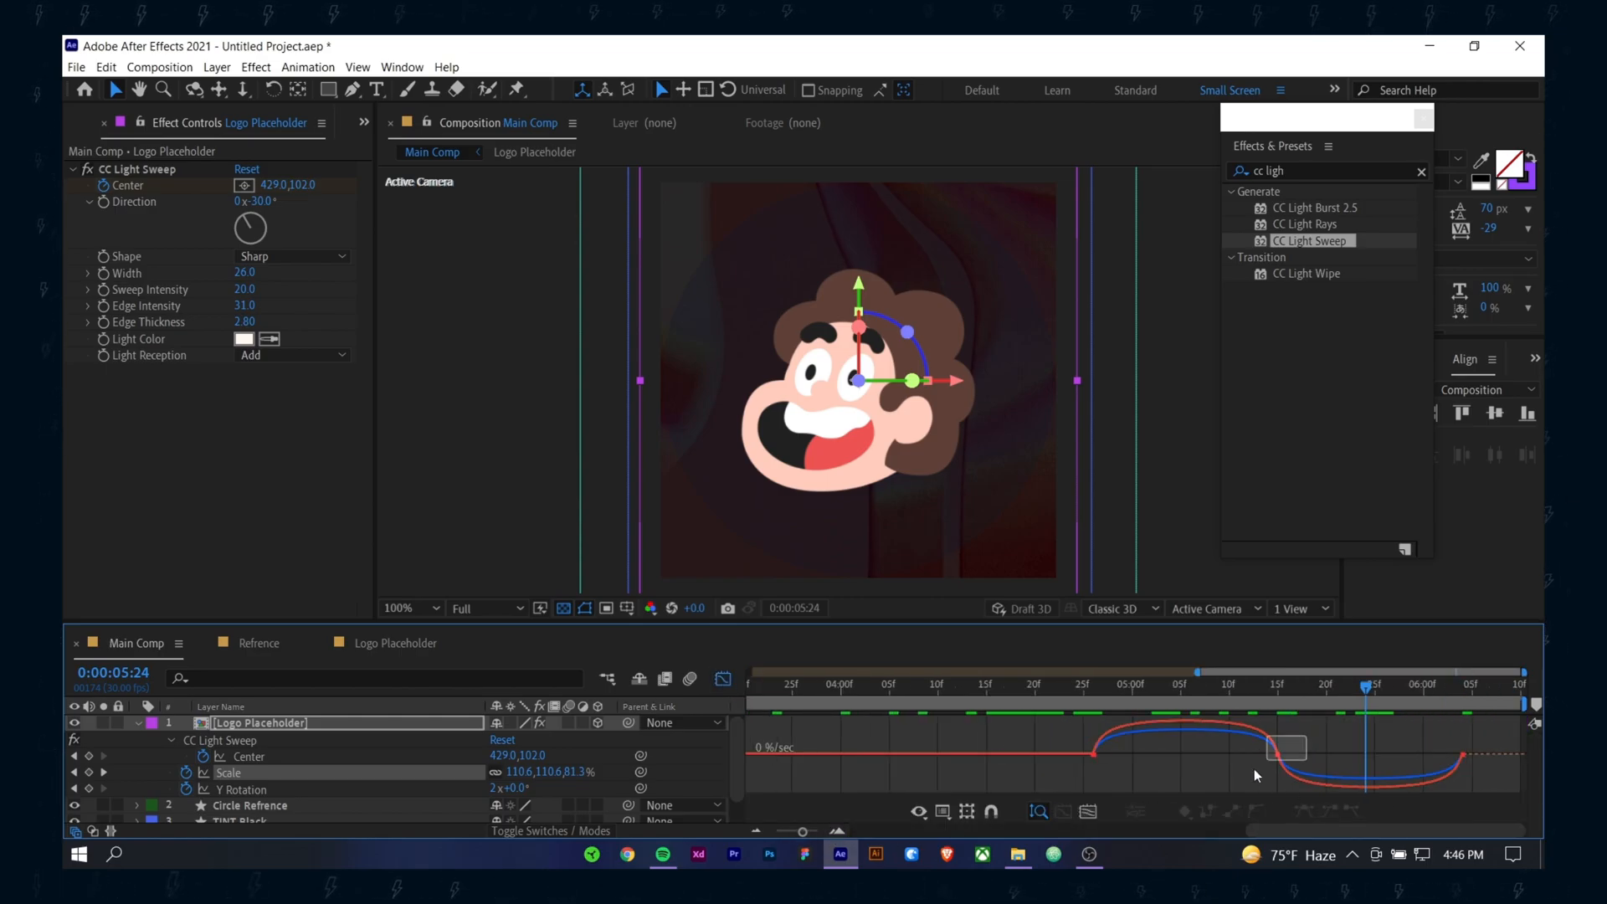
drag(1180, 755, 1167, 755)
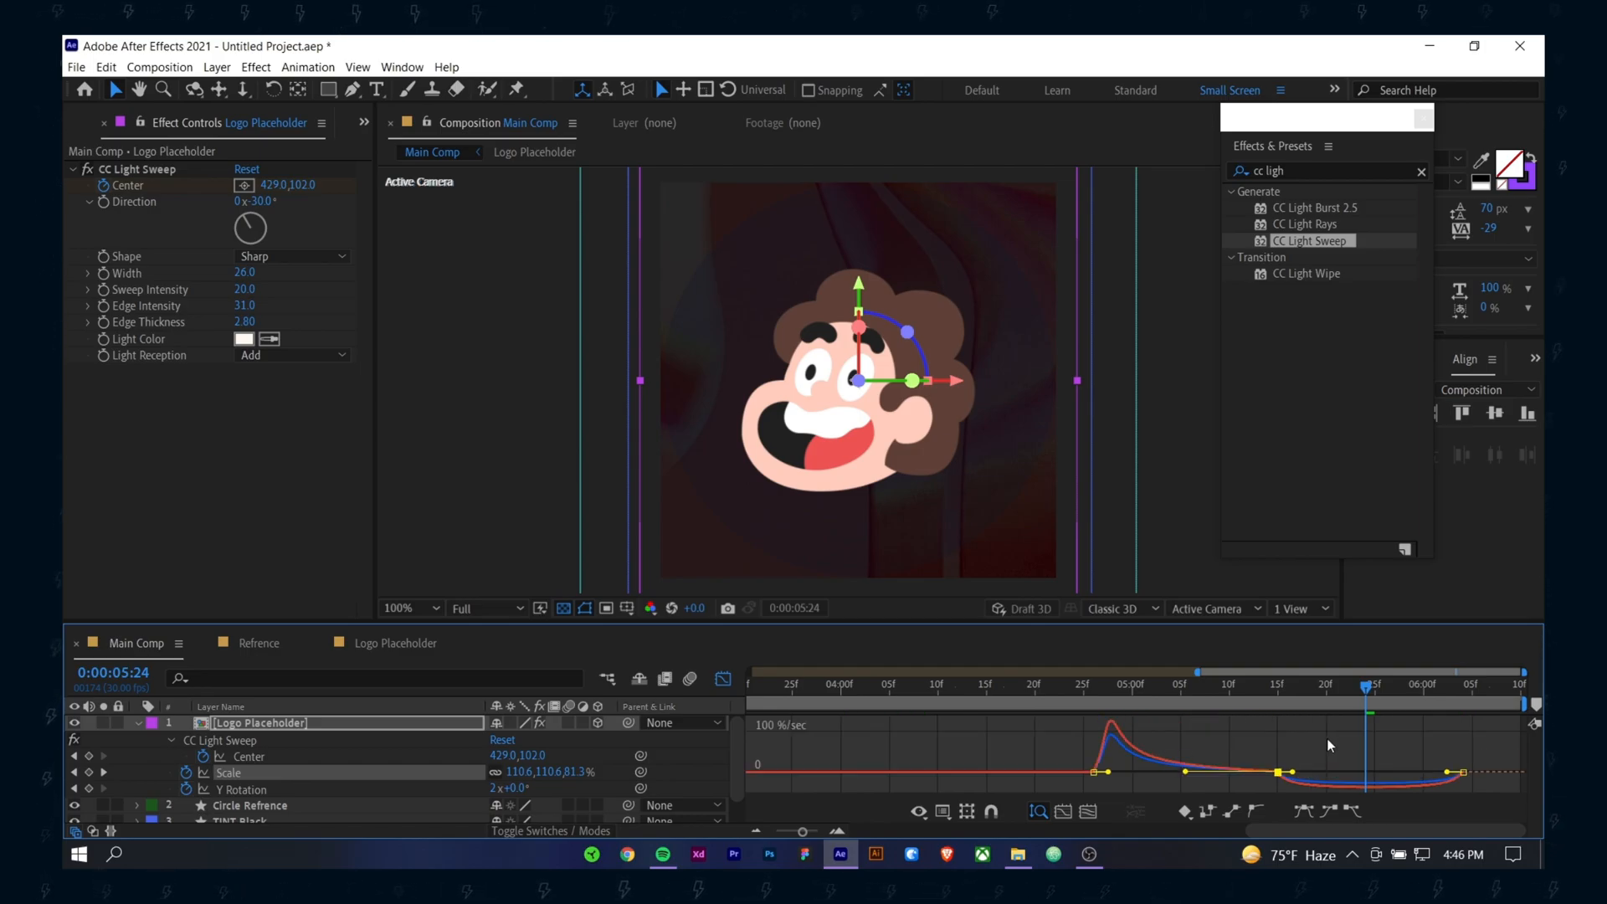
drag(1293, 772, 1415, 782)
drag(1141, 692, 1055, 702)
key(space)
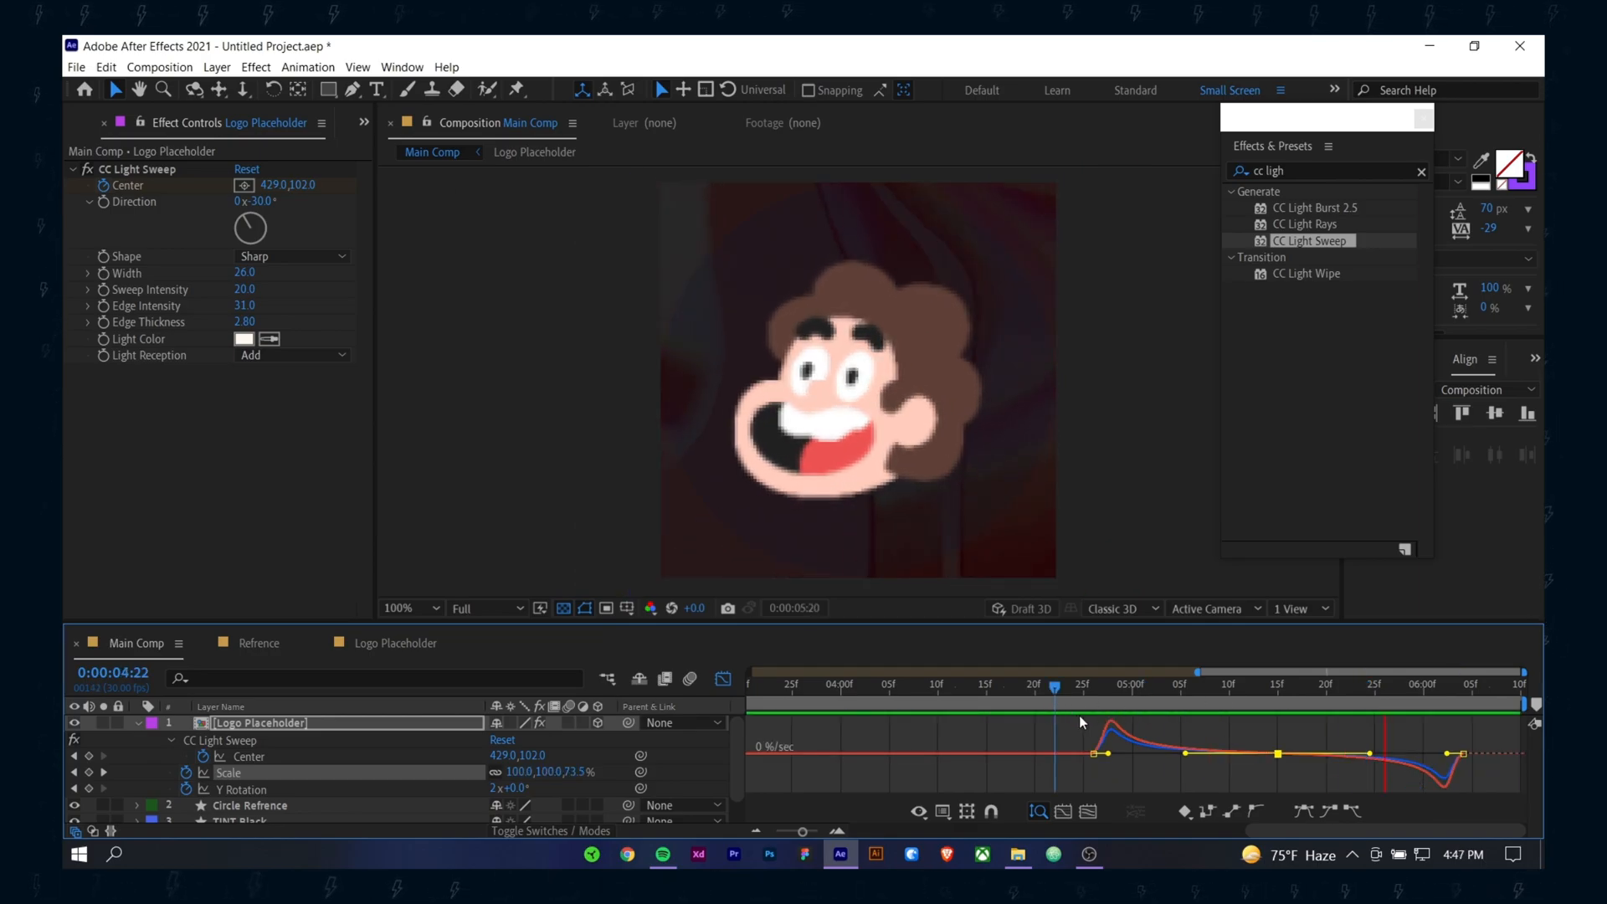
click(723, 679)
key(space)
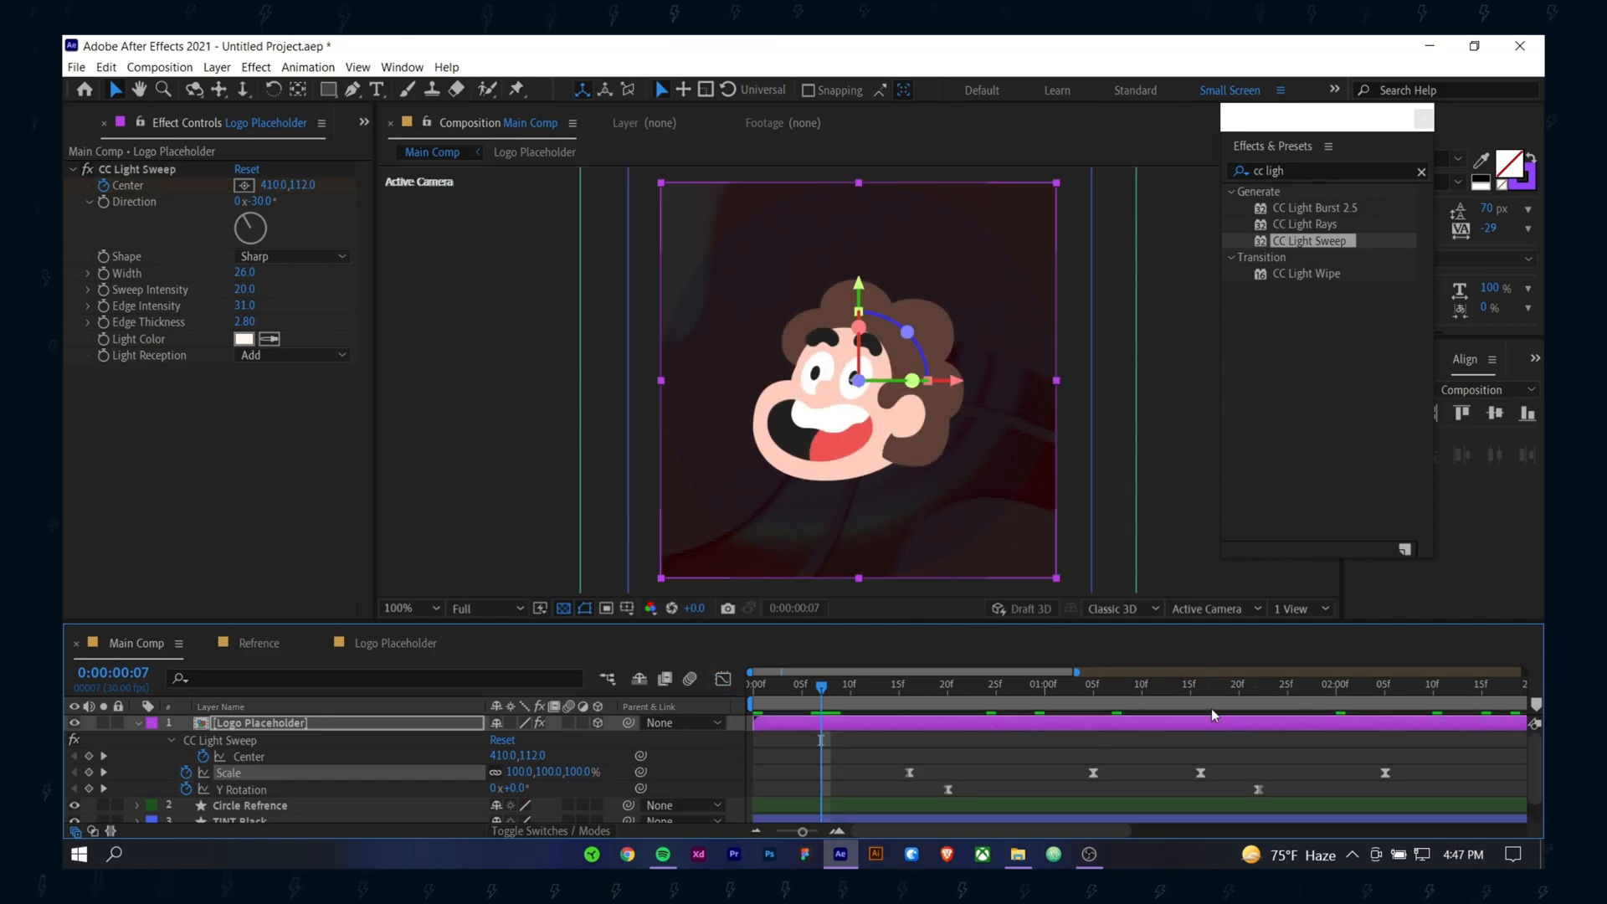
click(758, 831)
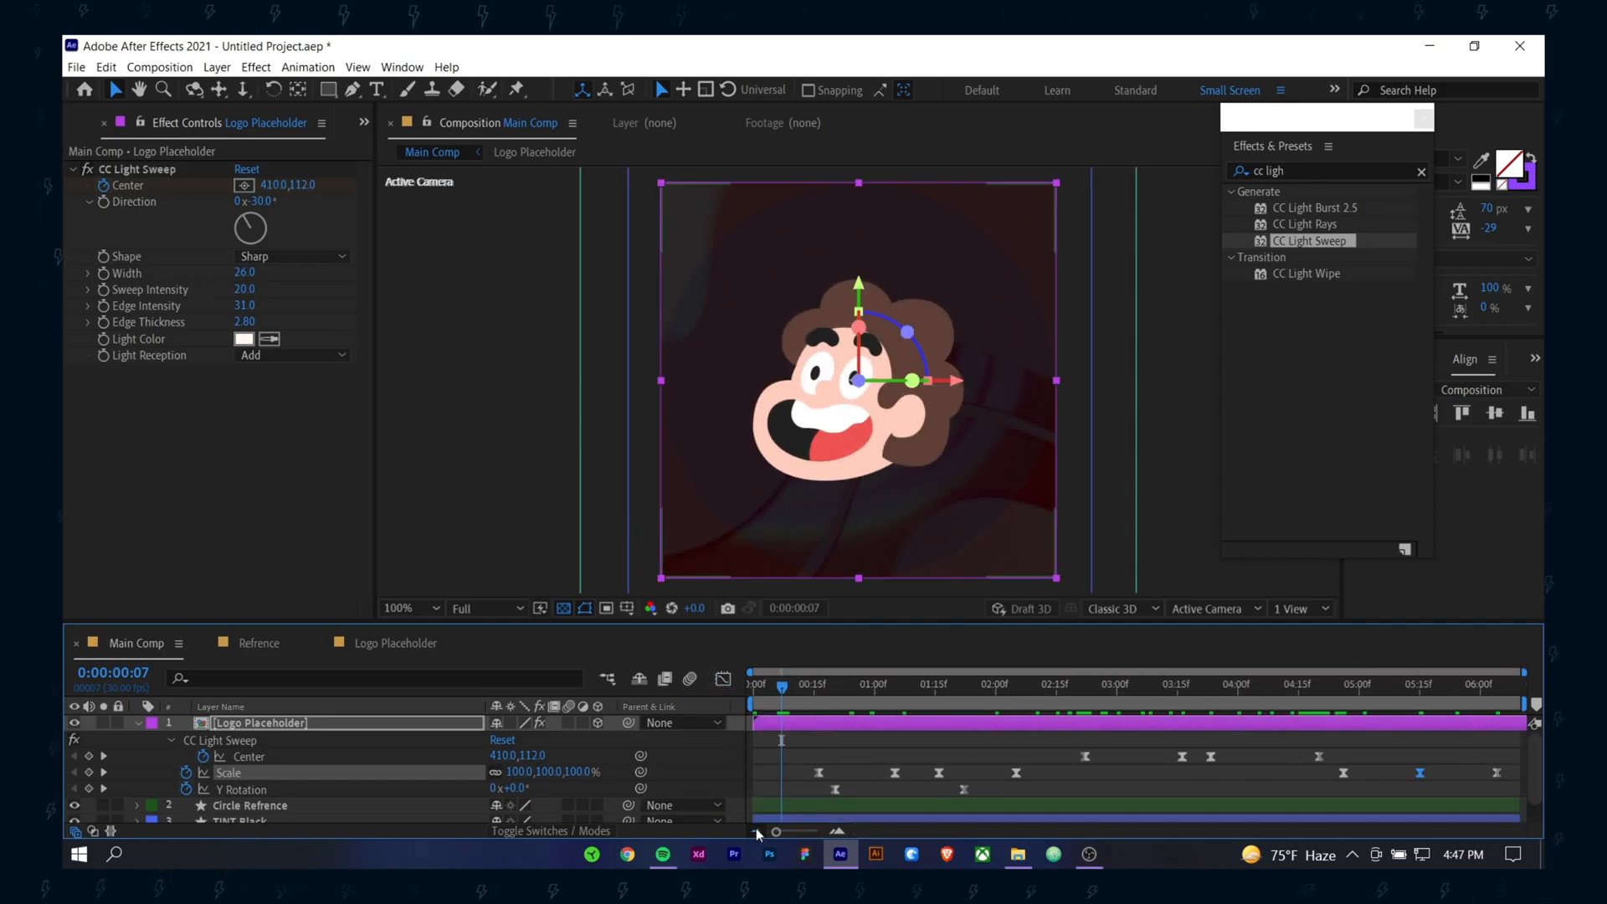
click(1343, 700)
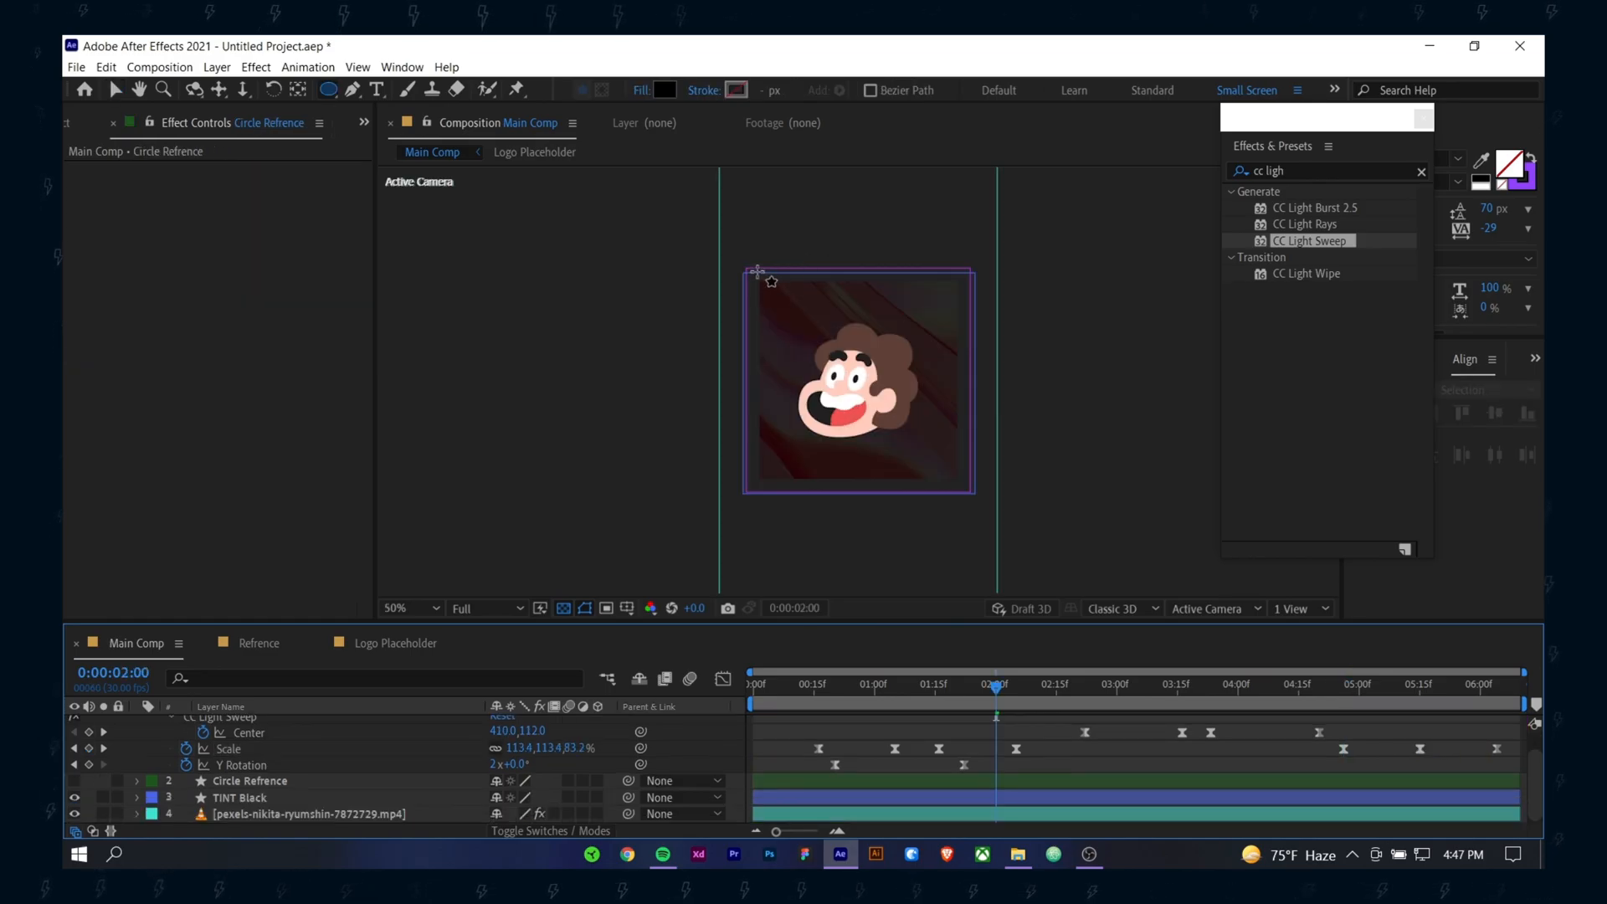
Step: Draw a black circle slightly larger than the composition frame and centre it in the composition horizontally and vertically
mouse_move(758, 272)
mouse_down()
mouse_move(1002, 518)
mouse_move(967, 491)
mouse_up()
key(space)
drag(1331, 119, 1277, 119)
click(1396, 413)
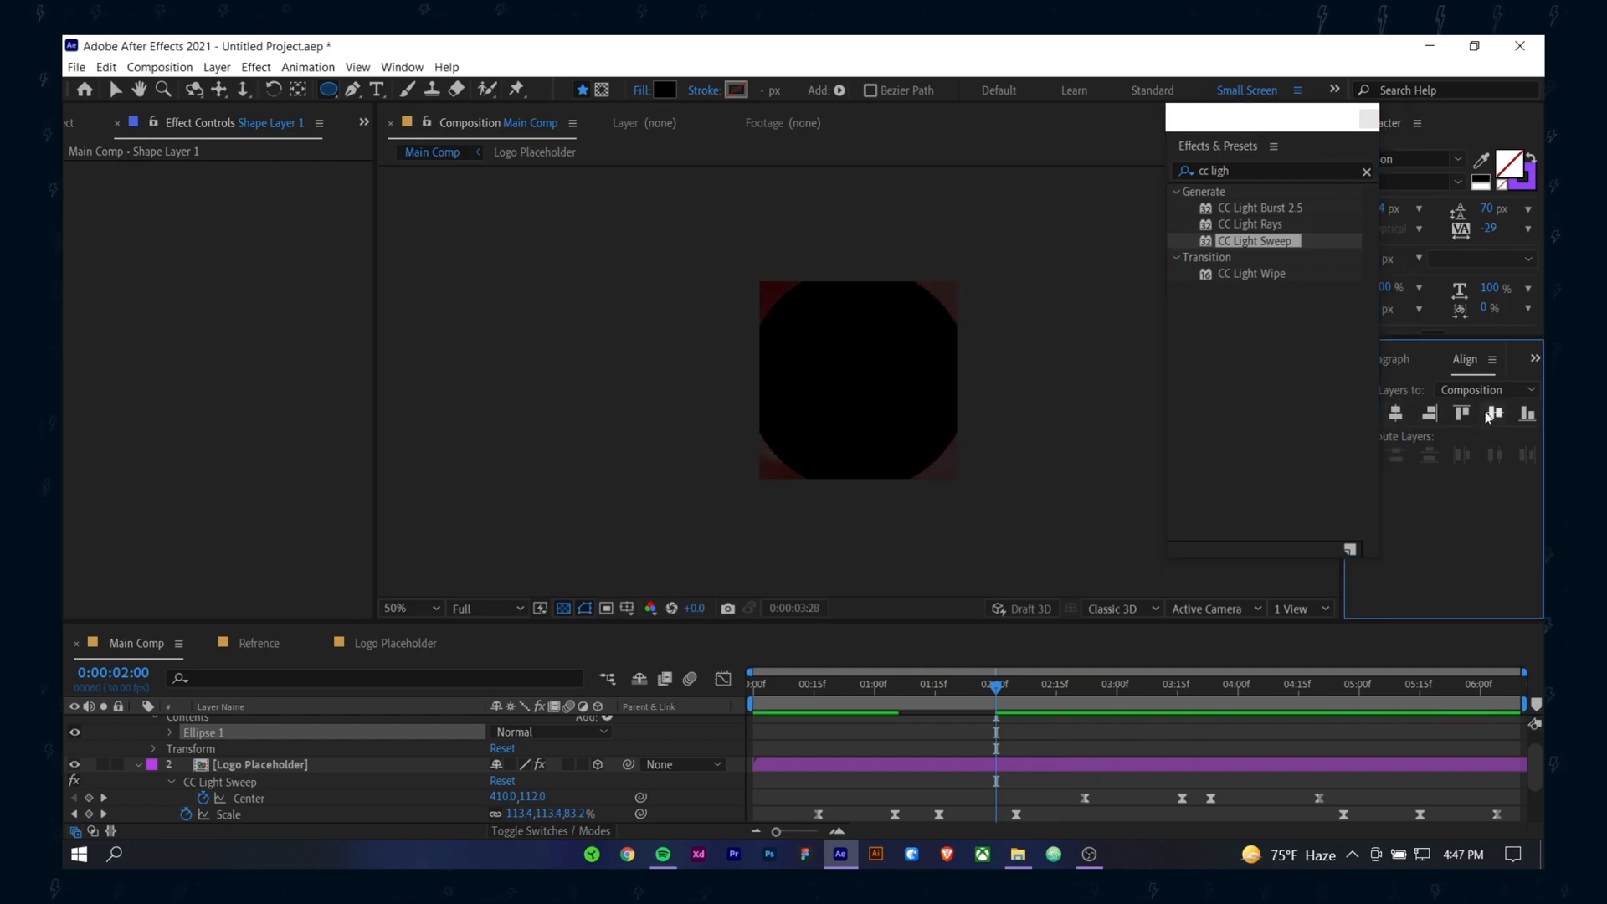
click(1001, 688)
click(1432, 406)
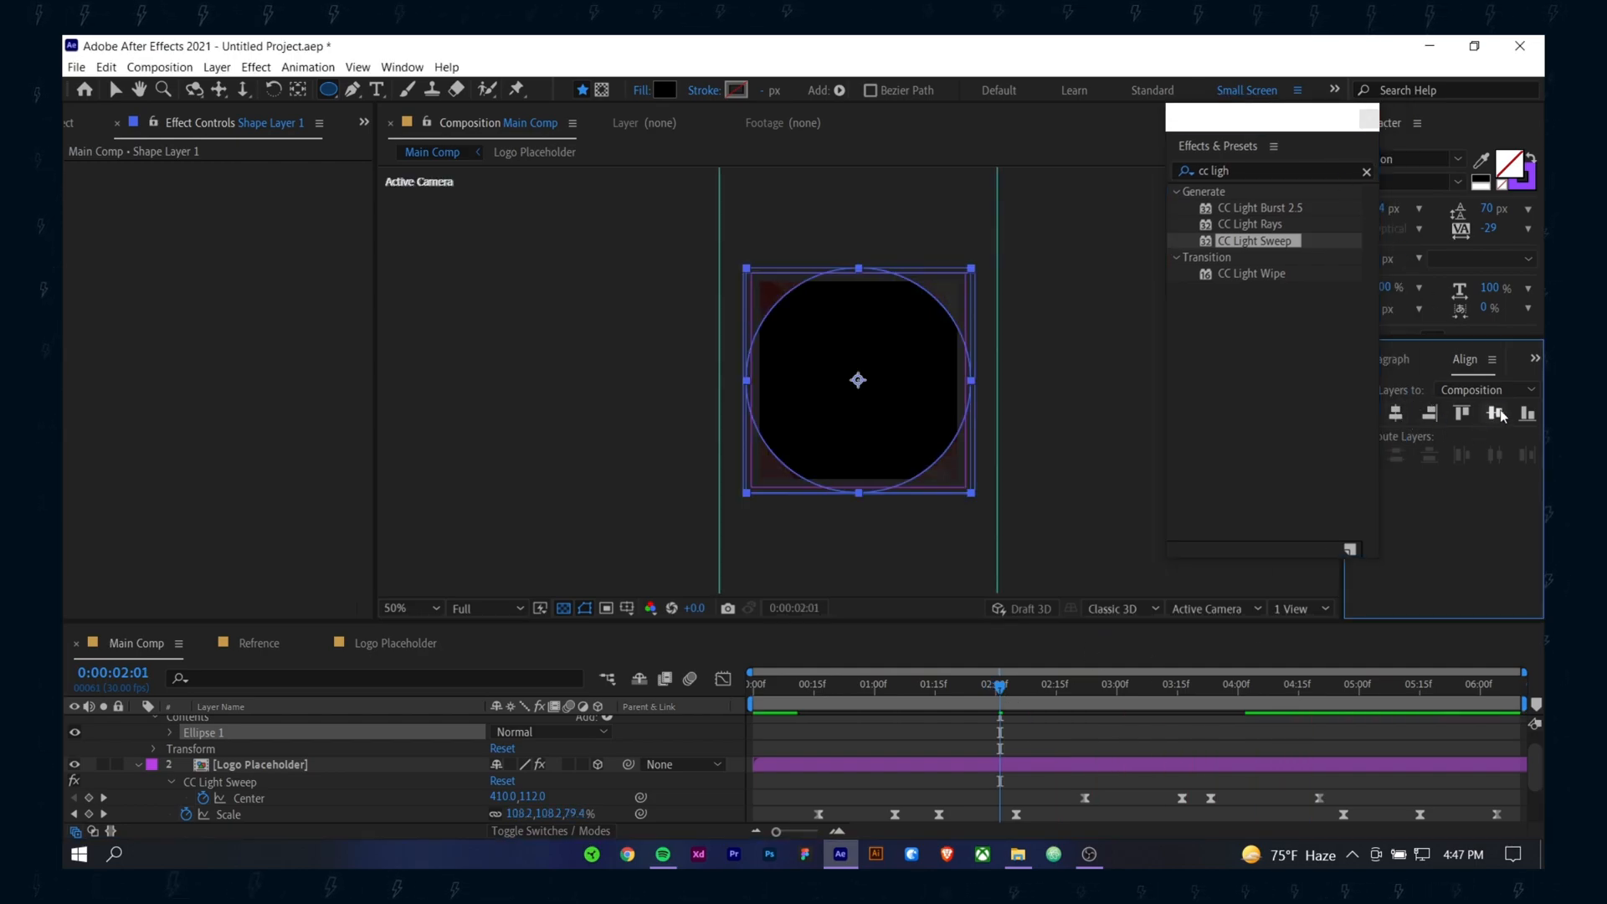
Step: Place the Logo Placeholder layer above the new circle layer
scroll(229, 732, up, 1)
click(248, 723)
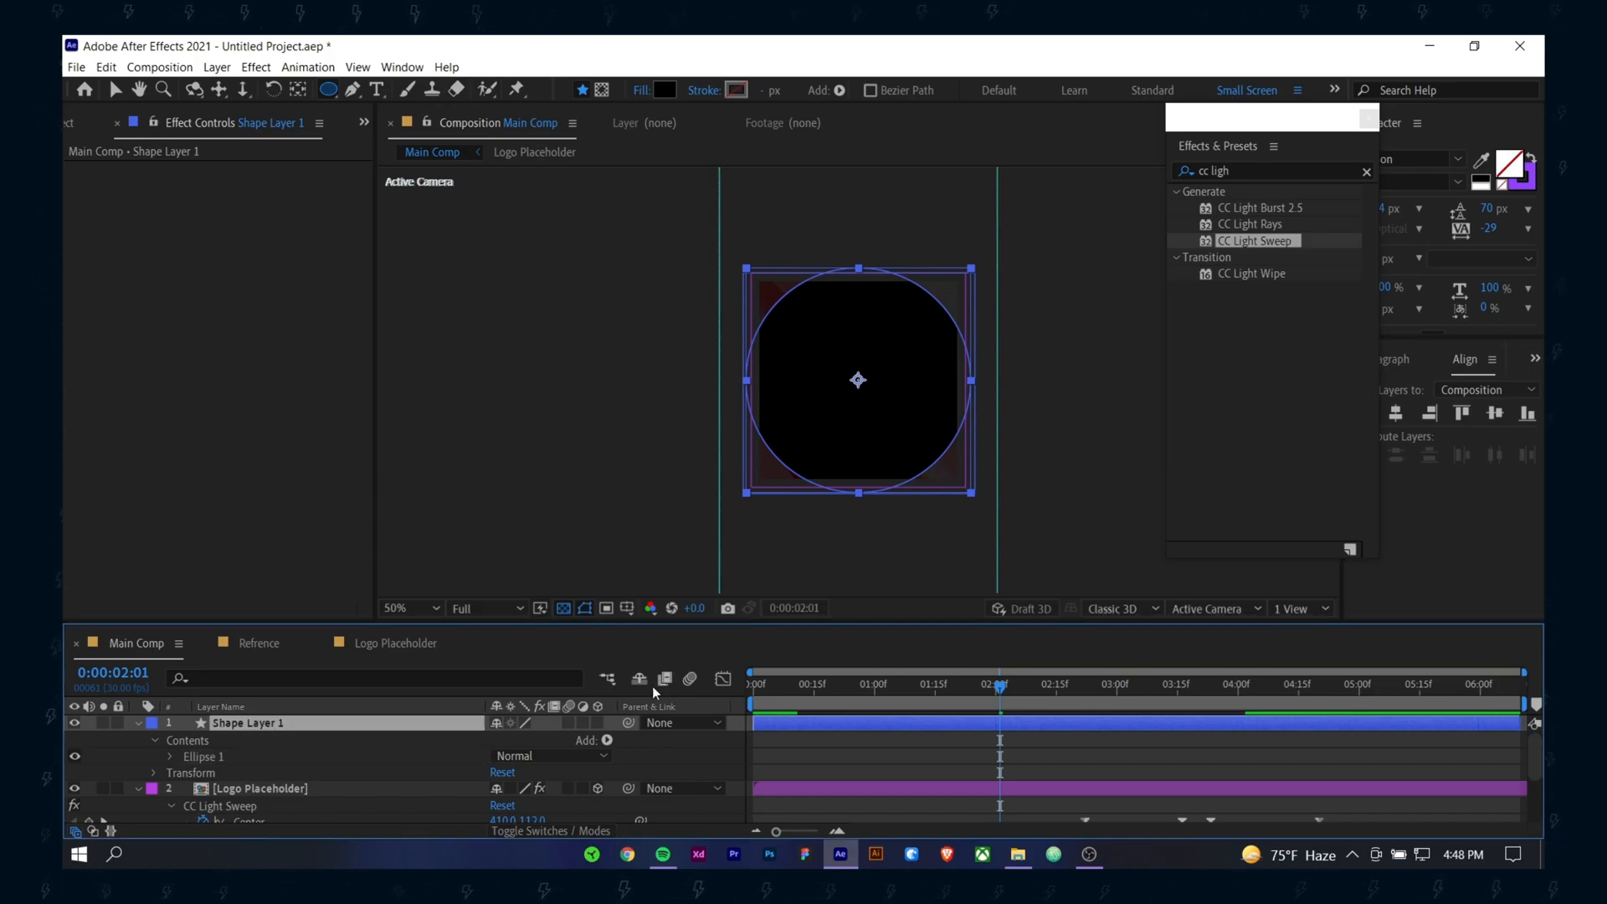
key(v)
click(969, 90)
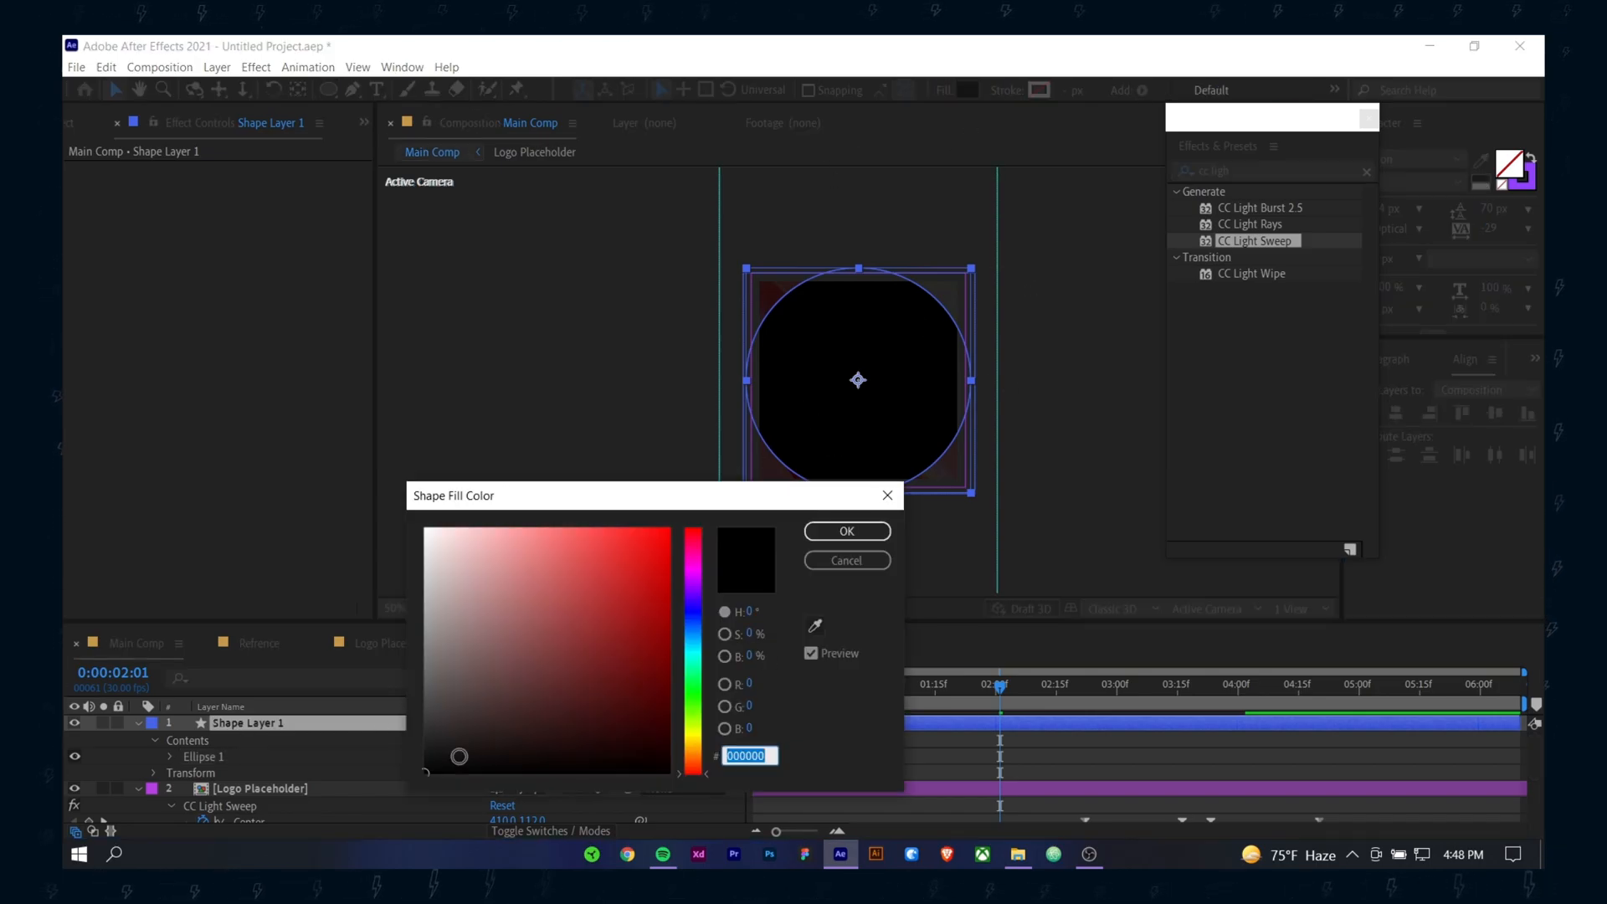
click(839, 563)
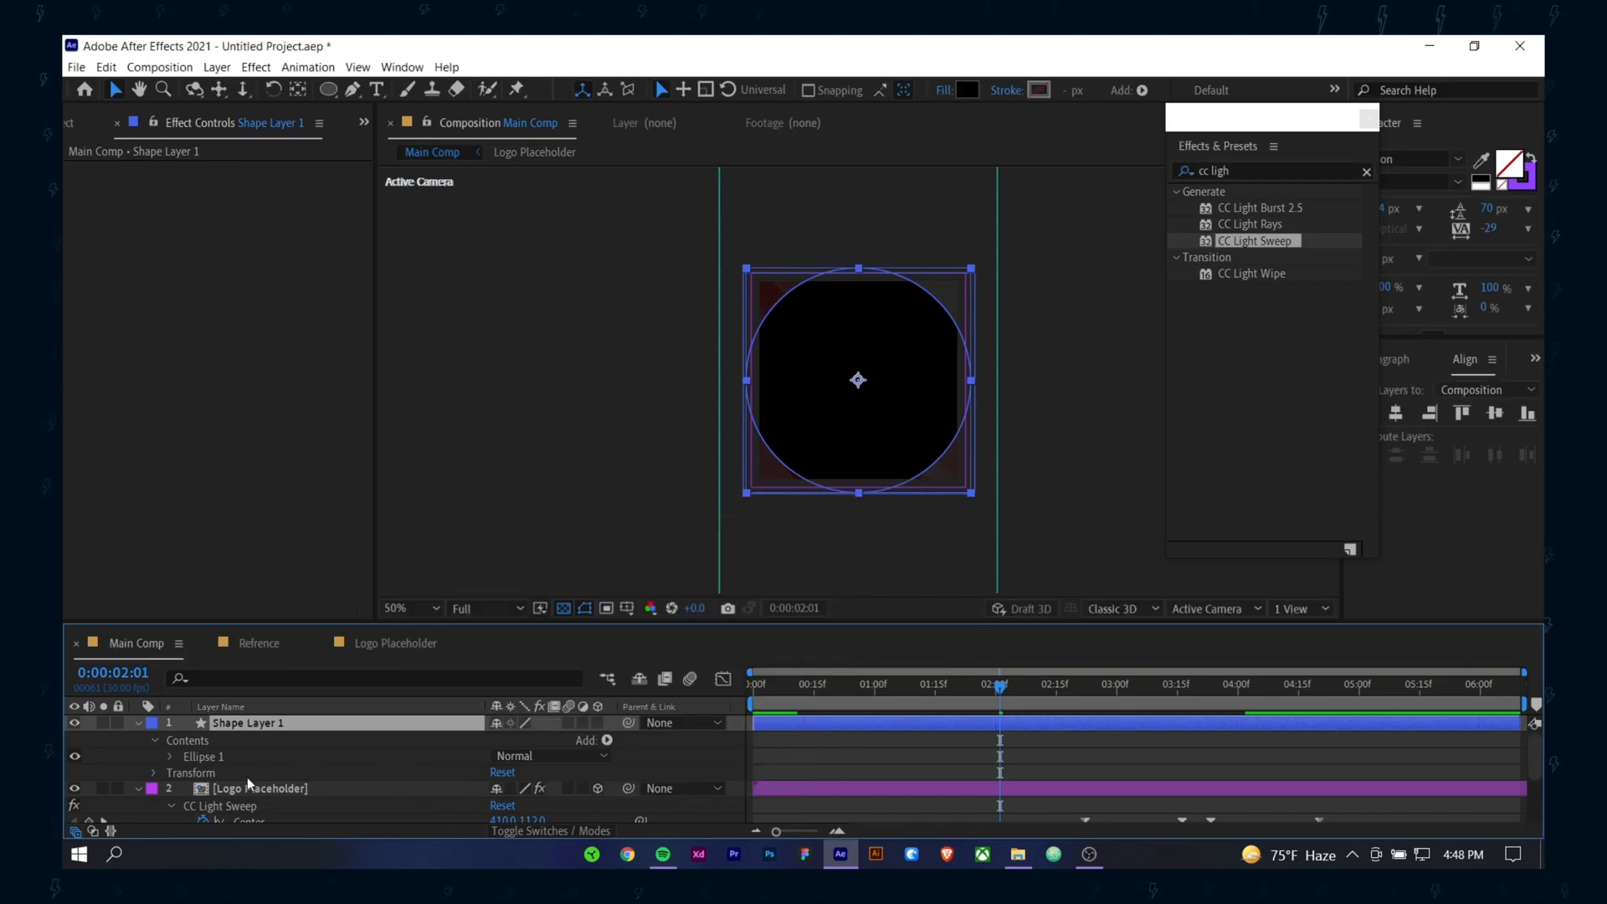
drag(258, 789, 243, 720)
click(264, 804)
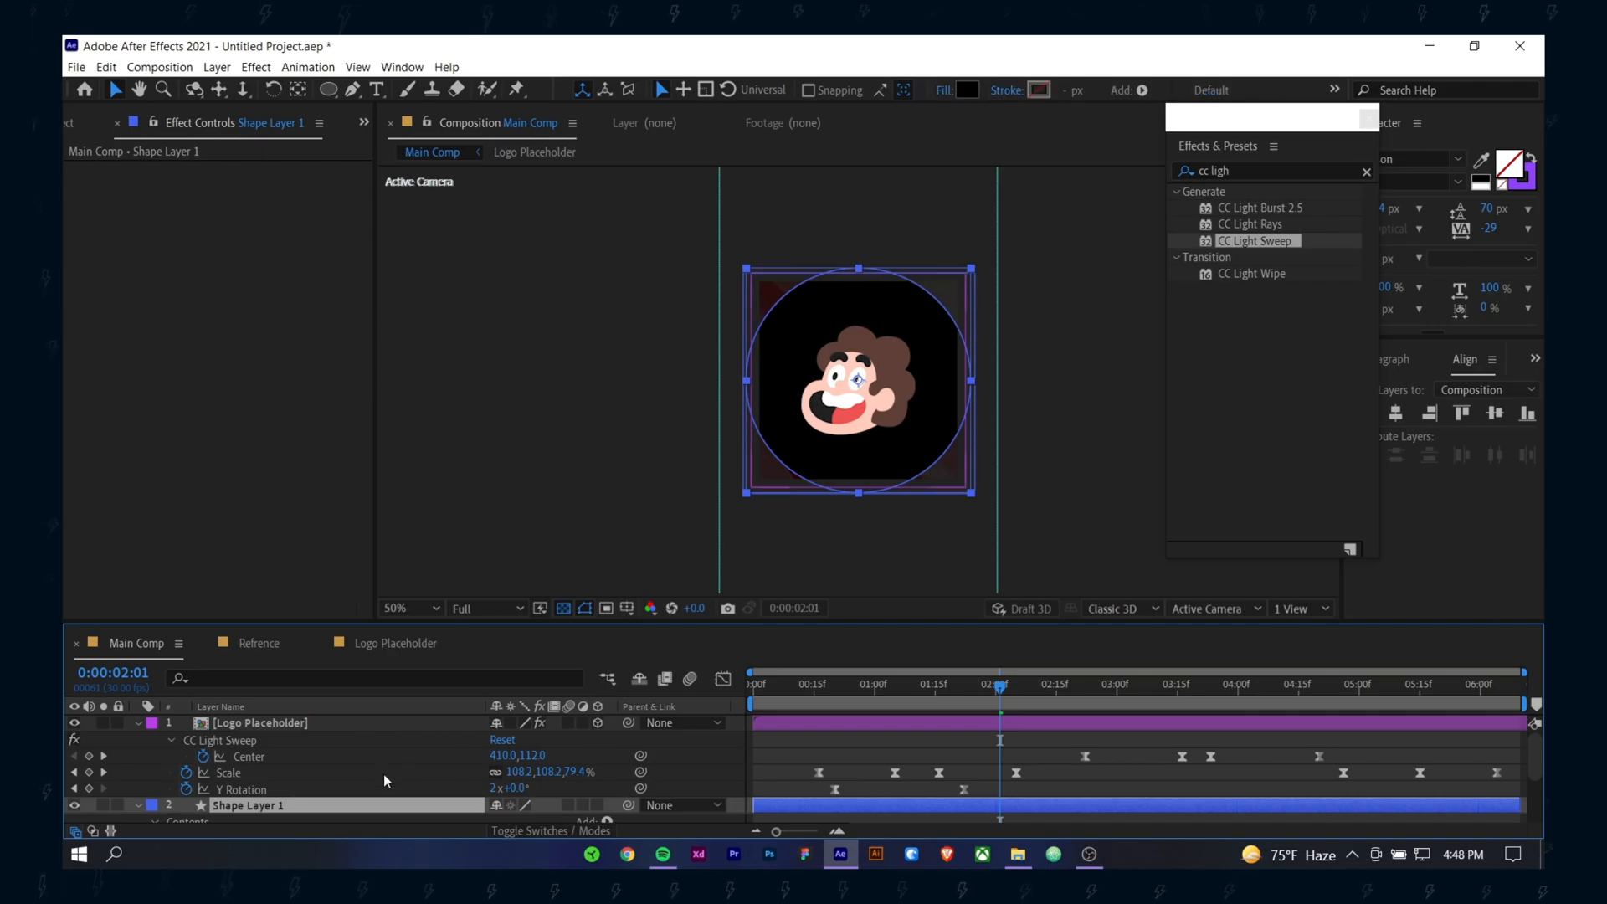
Step: Fill the circle with the red EF5350 sampled from the logo's tongue
click(338, 723)
click(335, 805)
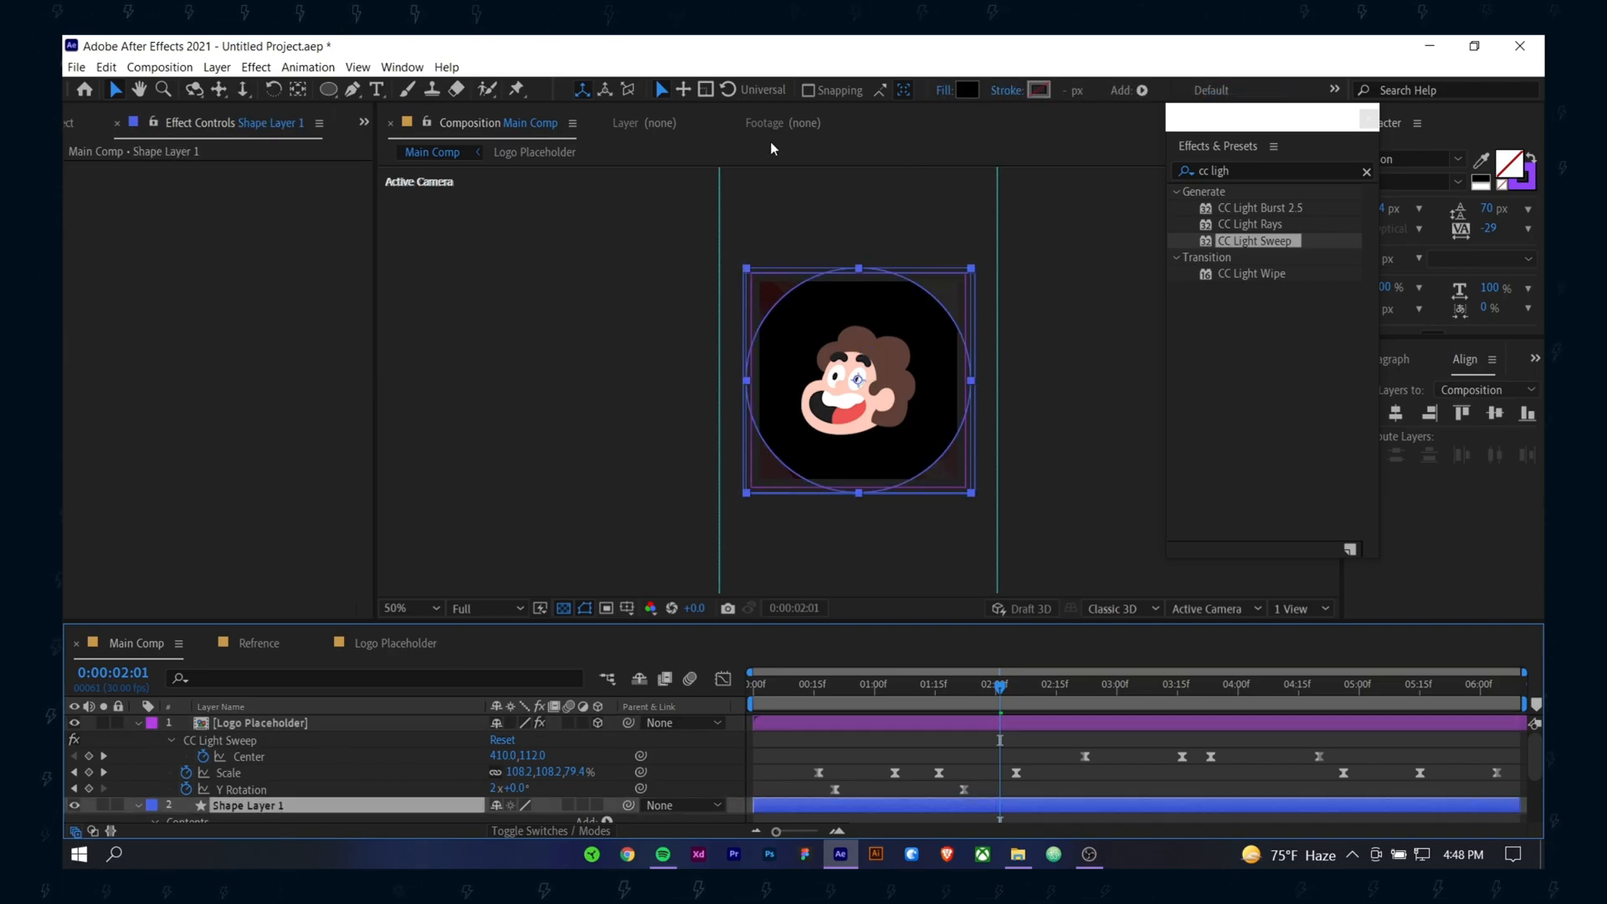
click(967, 88)
click(815, 626)
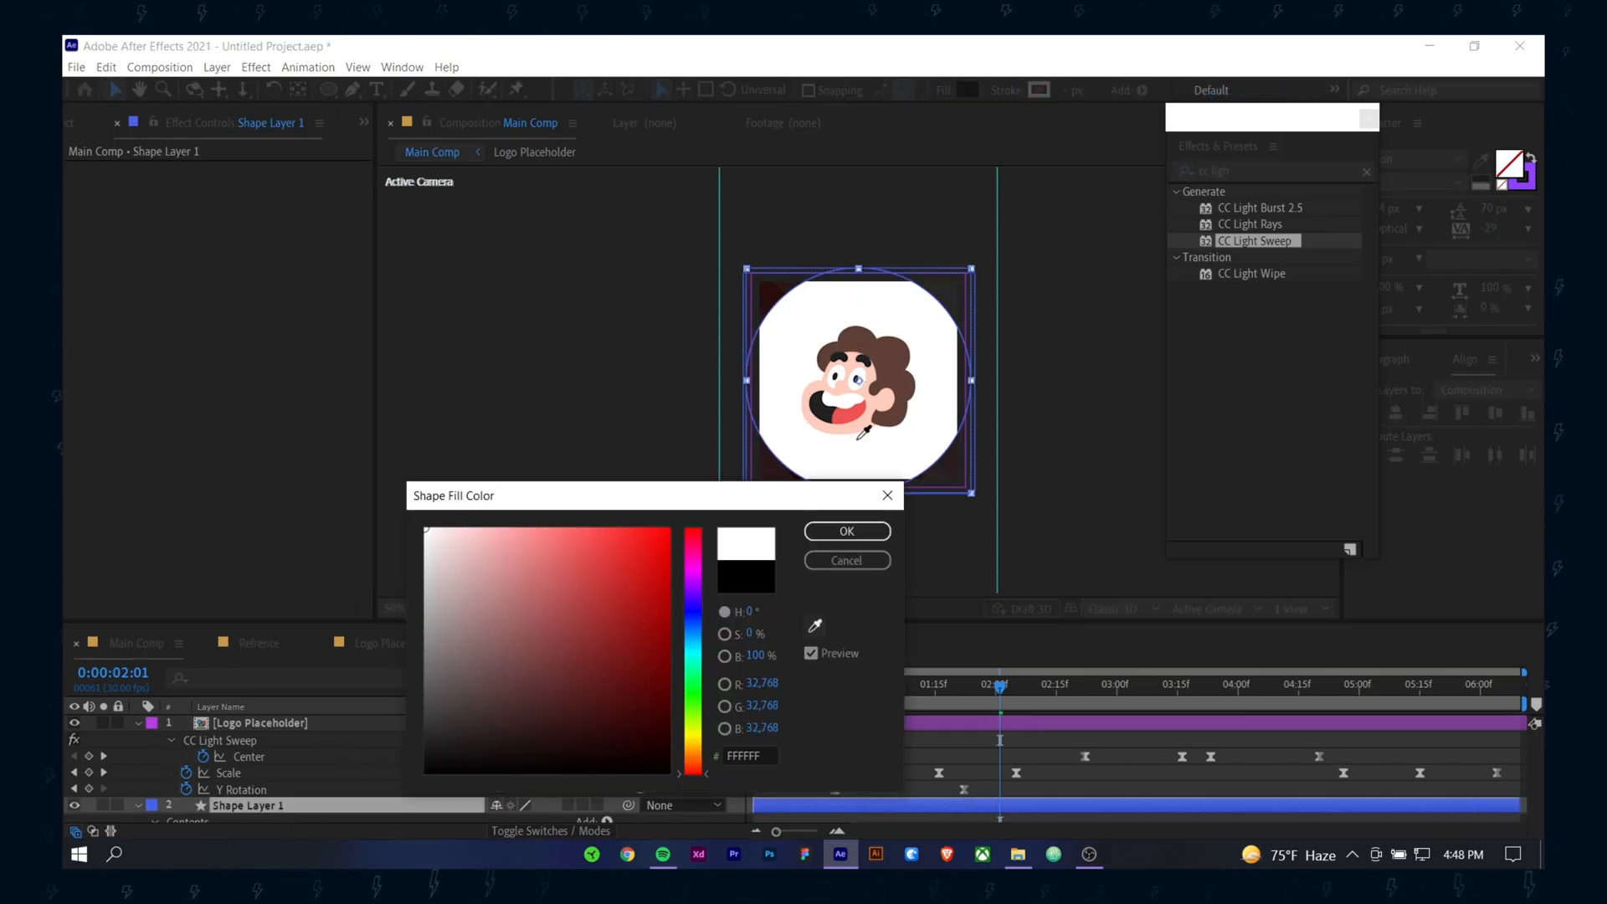
click(841, 415)
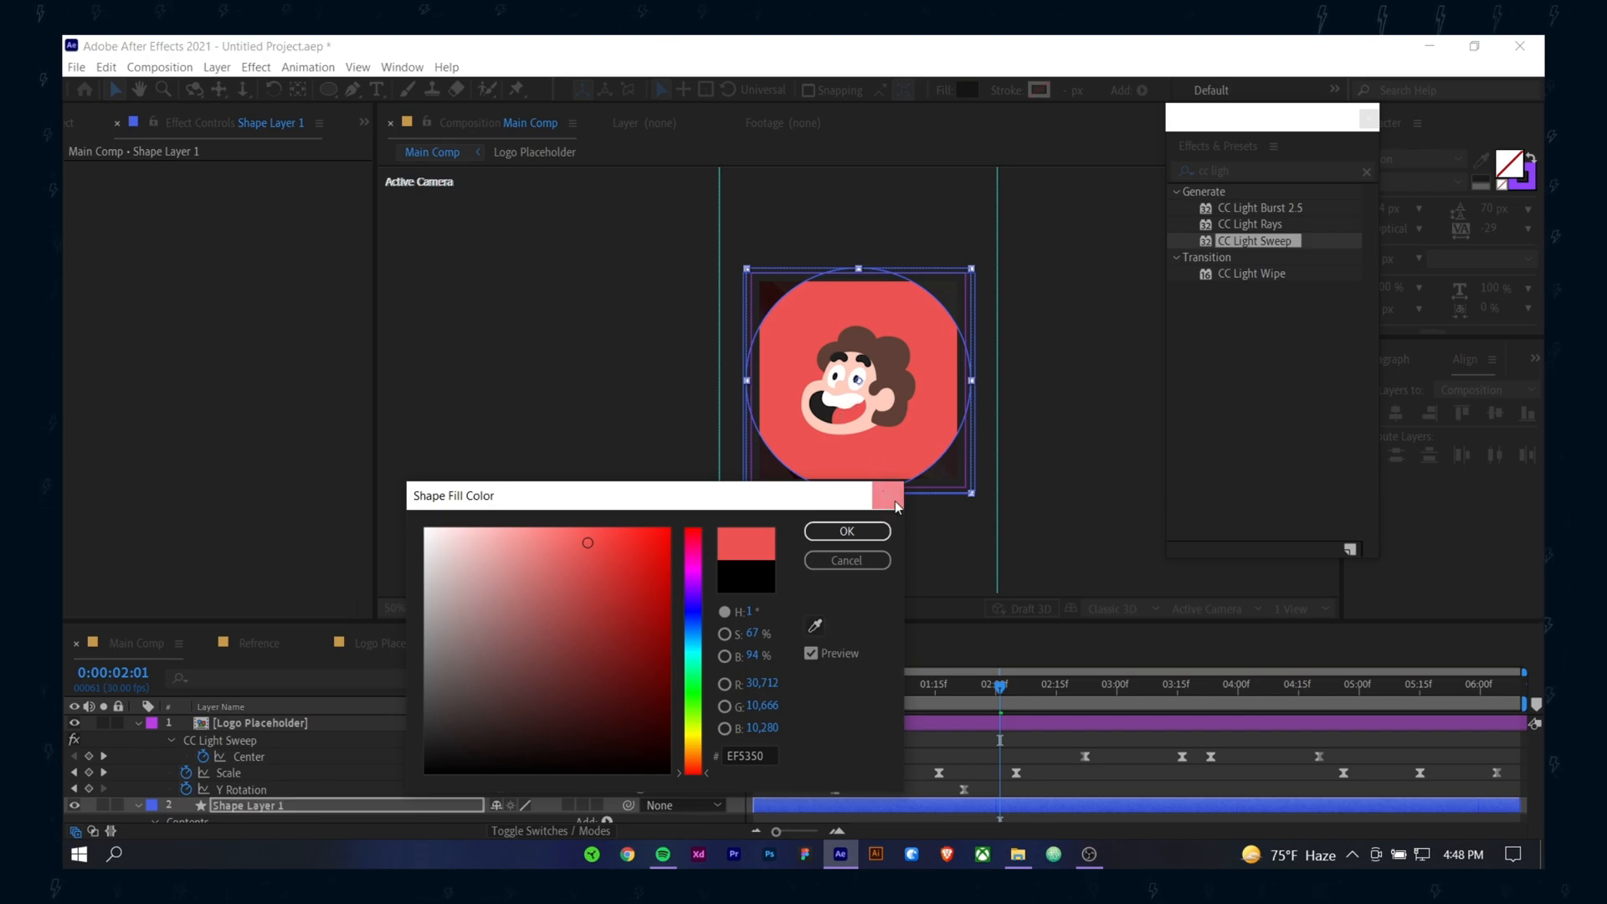
click(854, 531)
Step: Scale the red circle to 70% and set its Position to 256, -233, just above the frame
mouse_move(1002, 691)
mouse_down()
mouse_move(907, 690)
mouse_move(1000, 713)
mouse_up()
scroll(376, 785, down, 3)
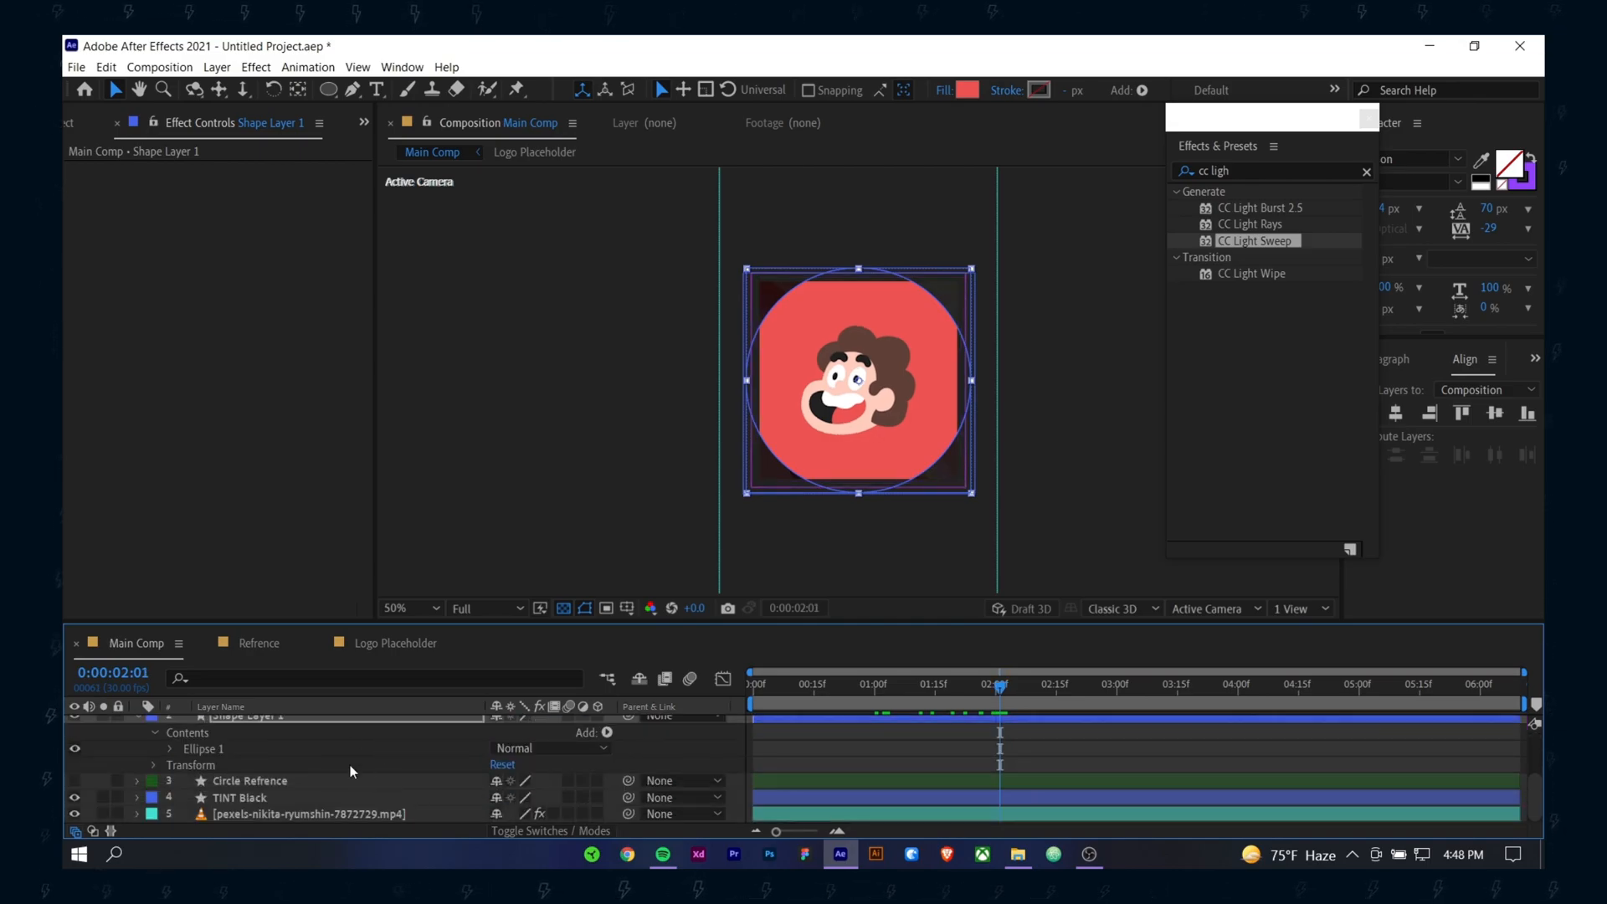
key(p)
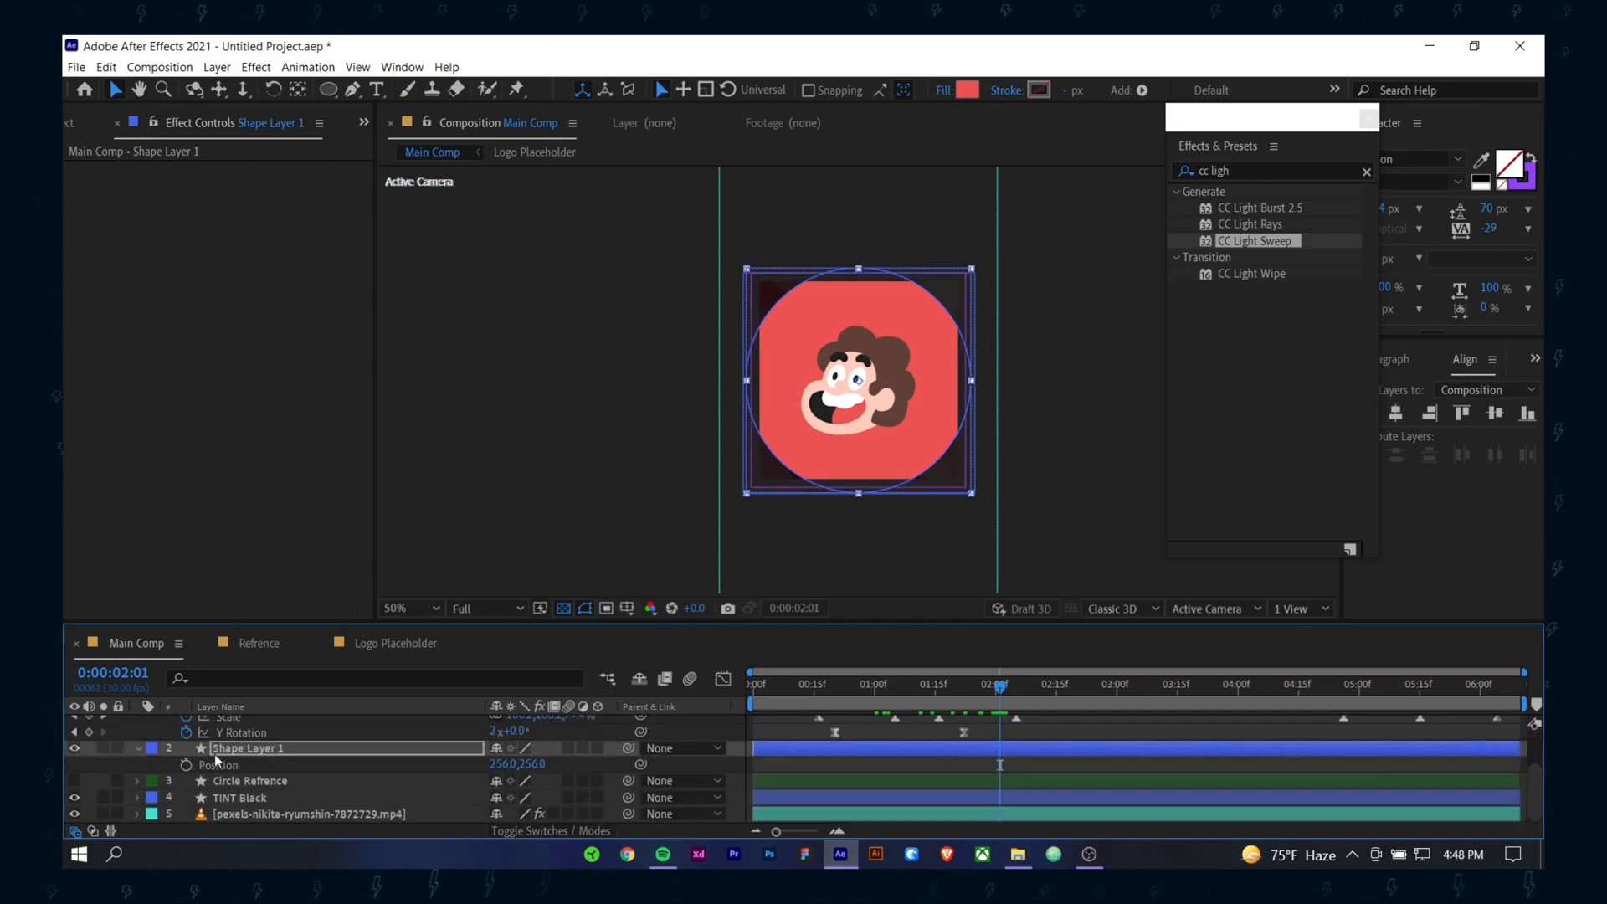
drag(530, 765, 430, 760)
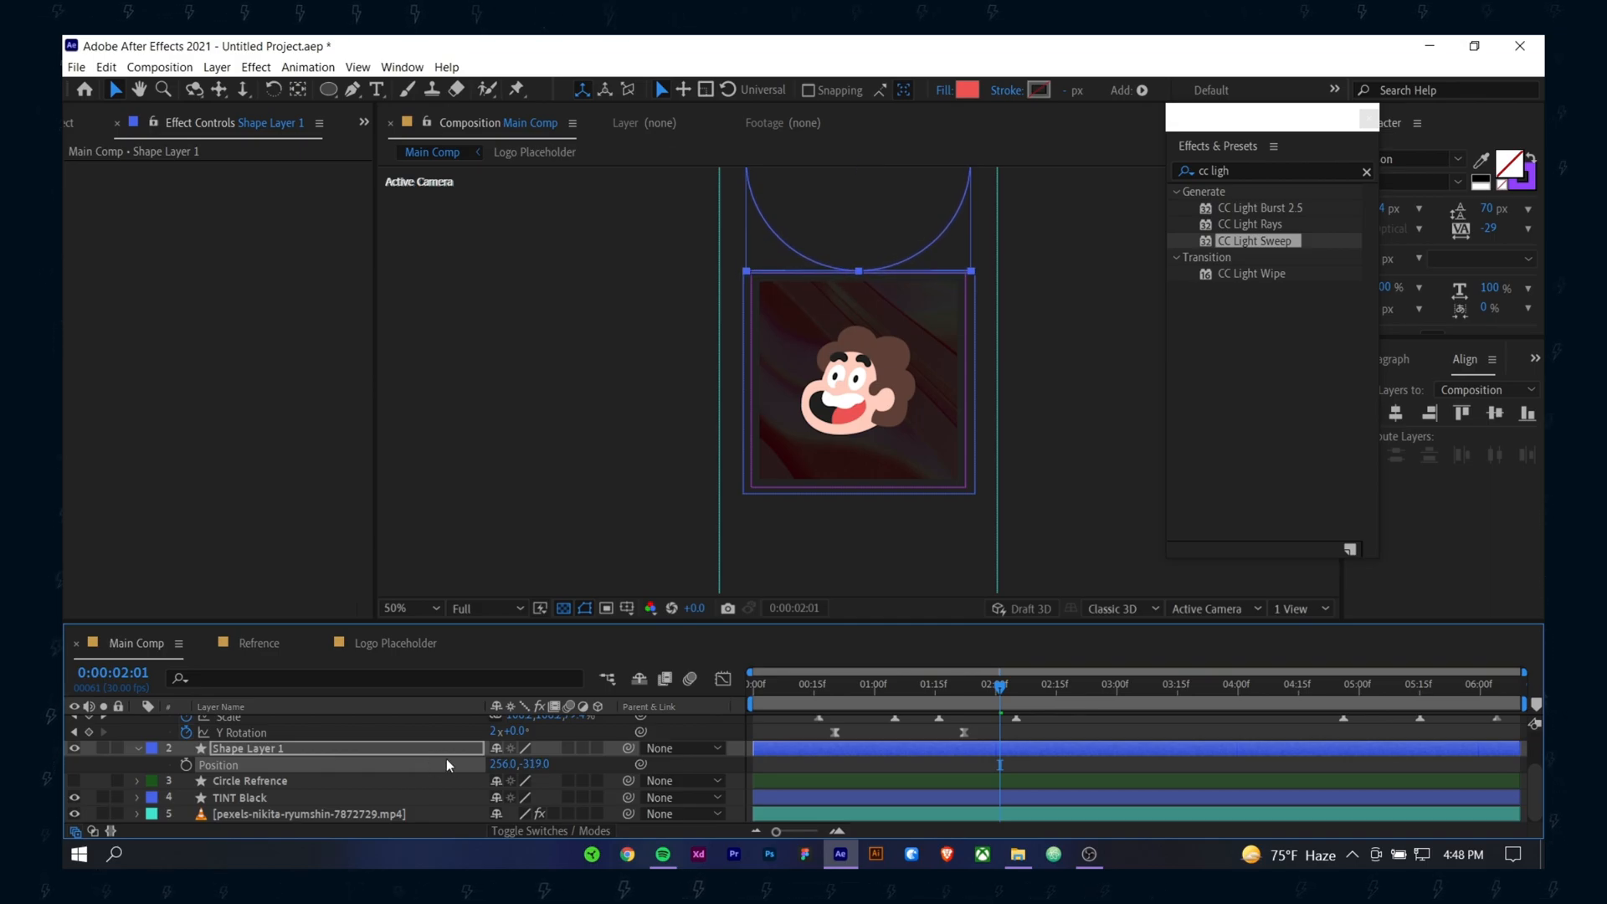
key(s)
click(185, 764)
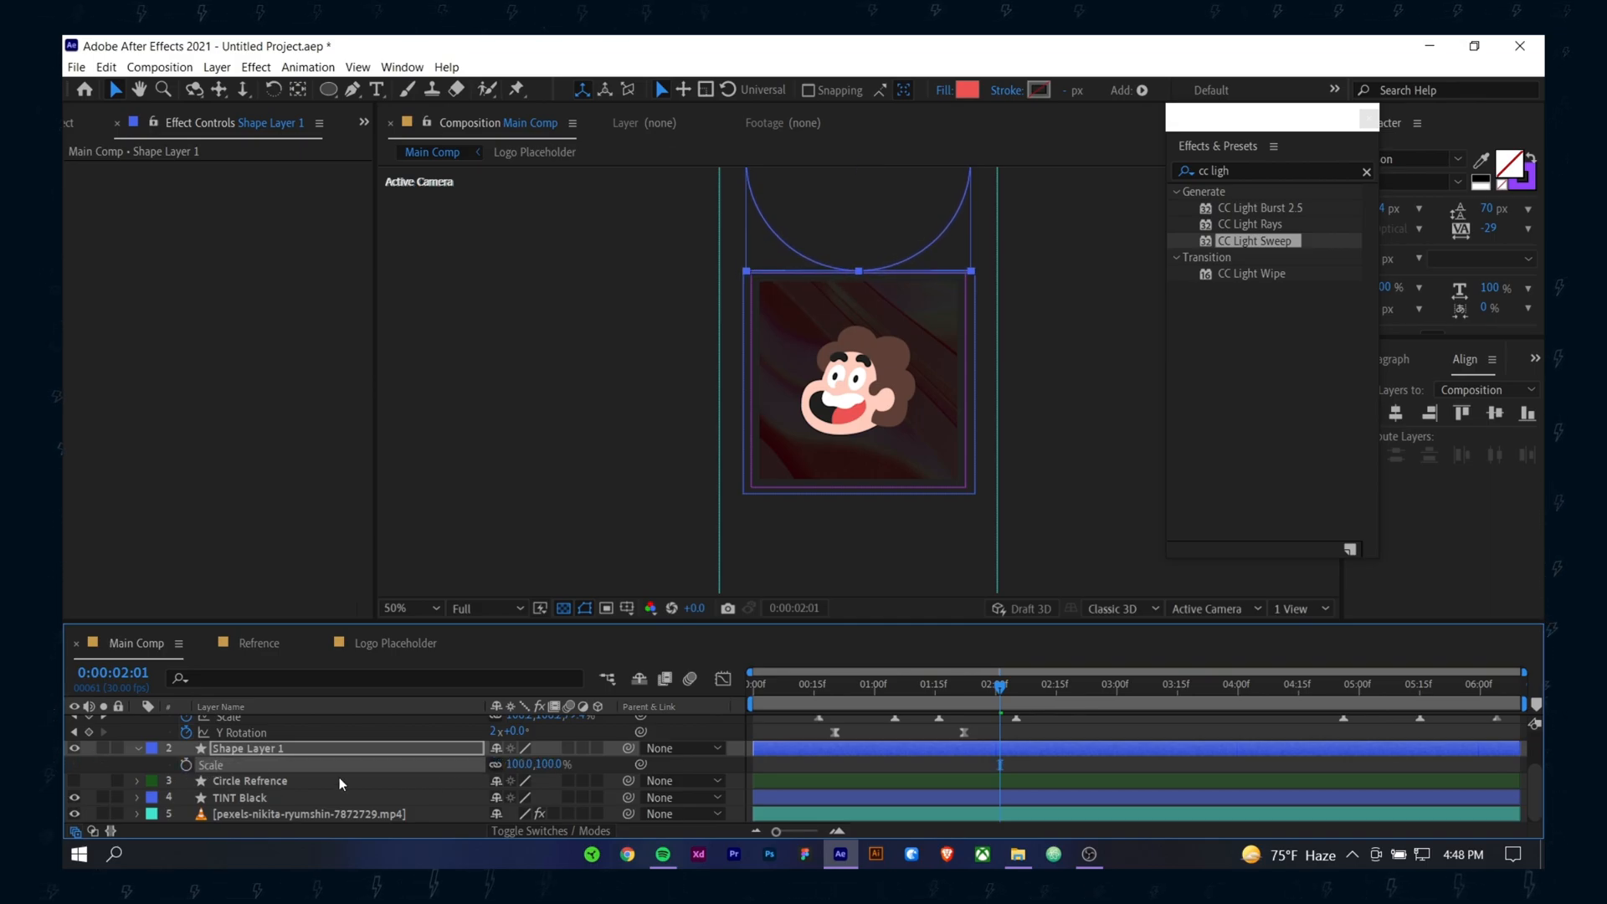
drag(551, 775, 519, 765)
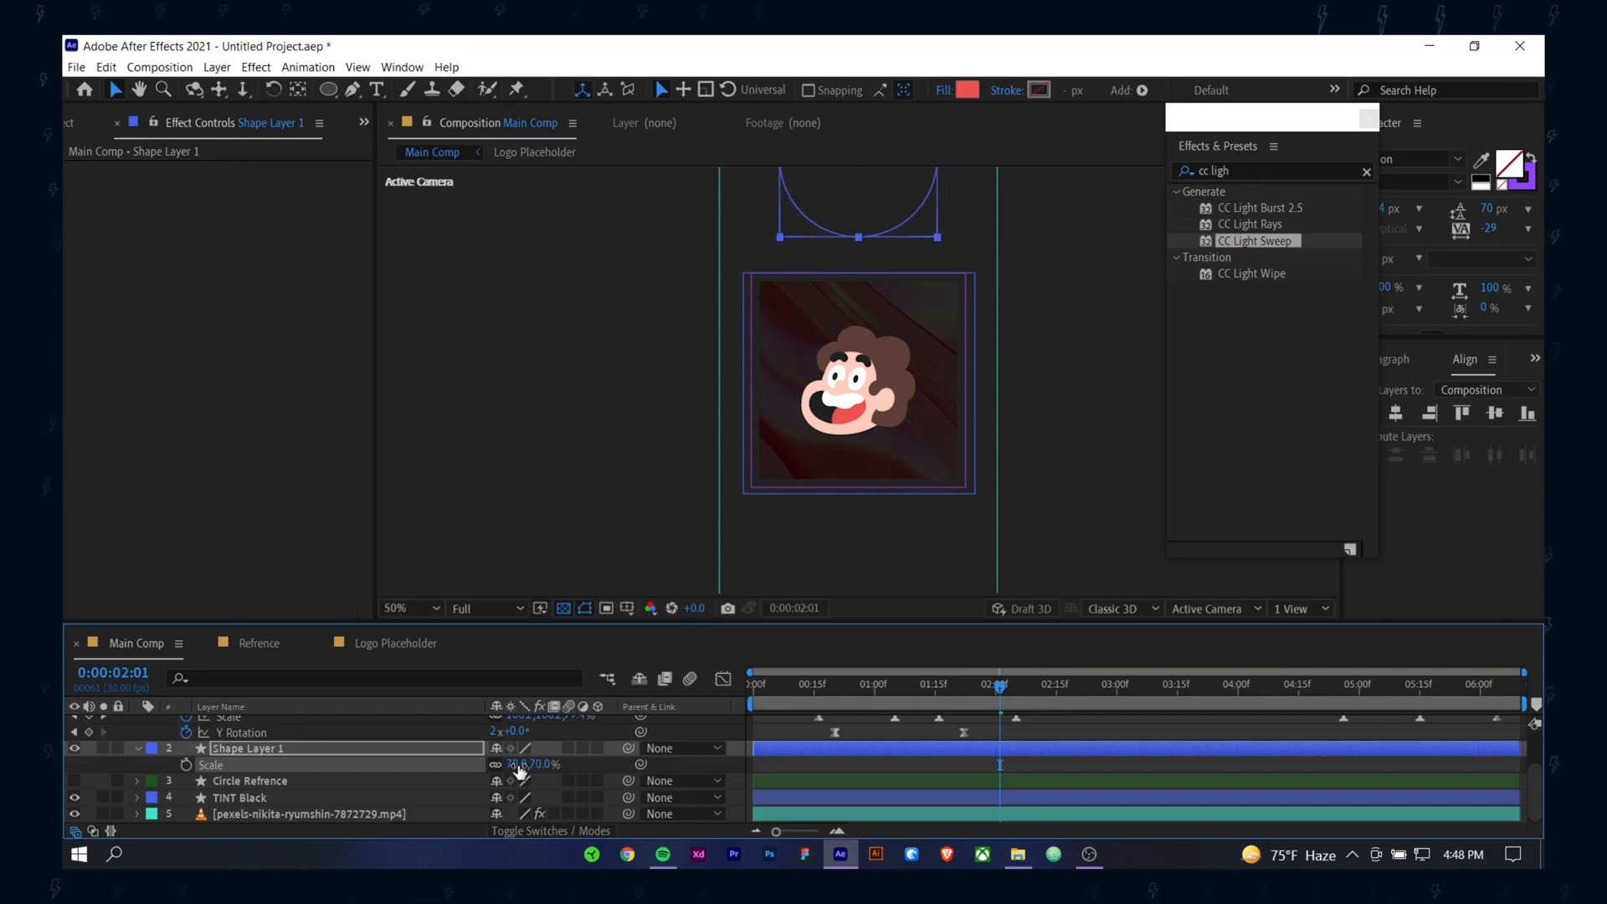
click(359, 752)
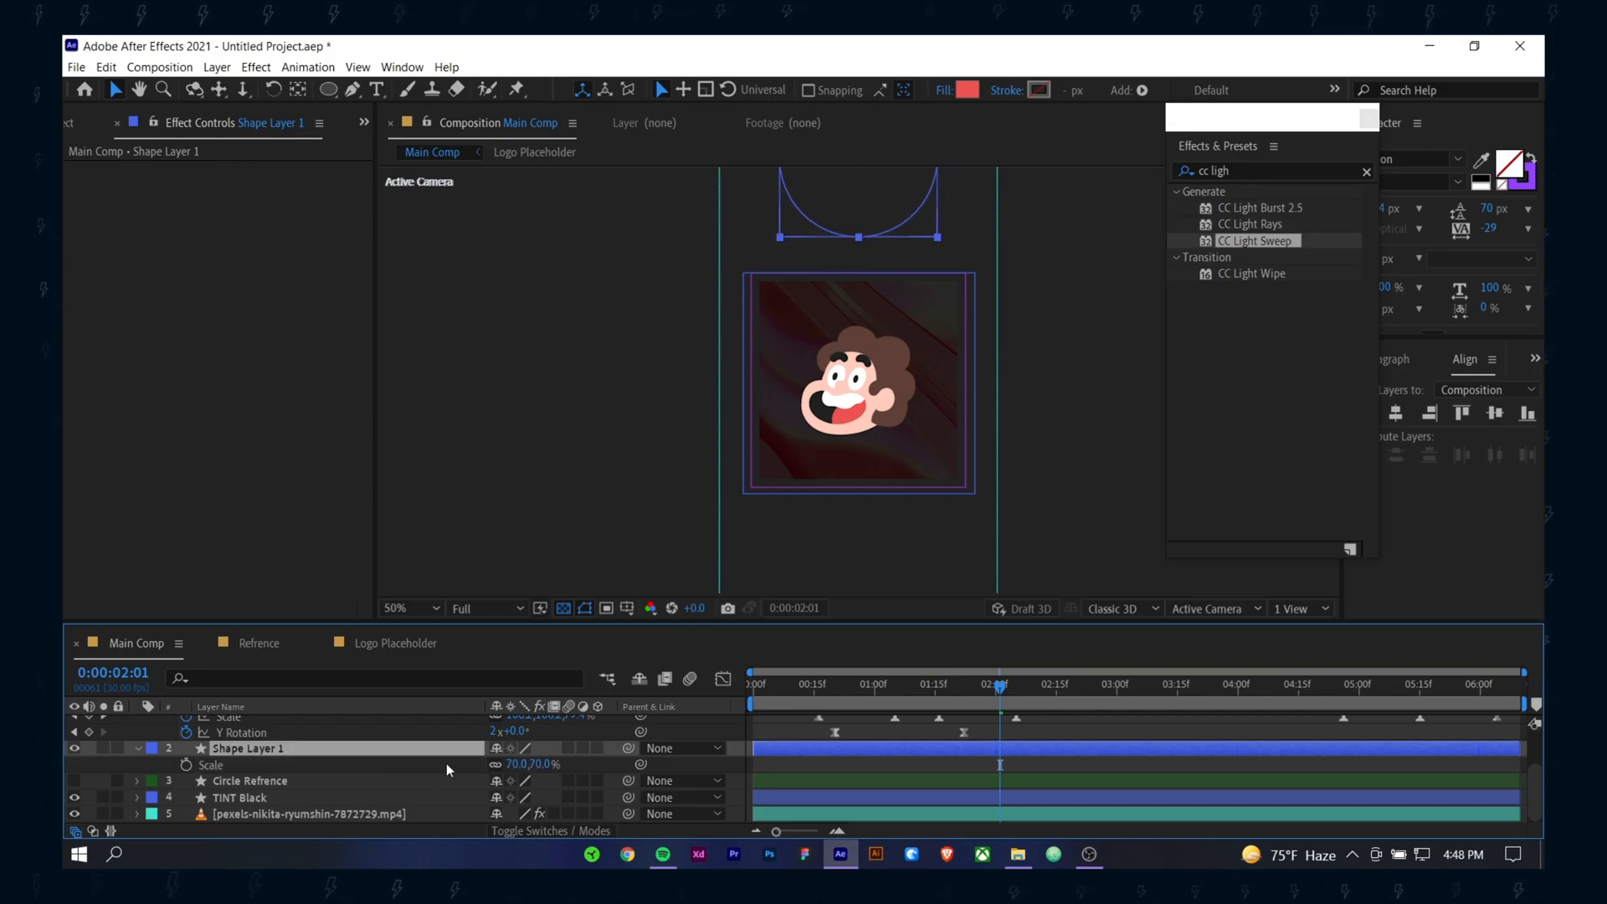
key(p)
drag(538, 765, 599, 764)
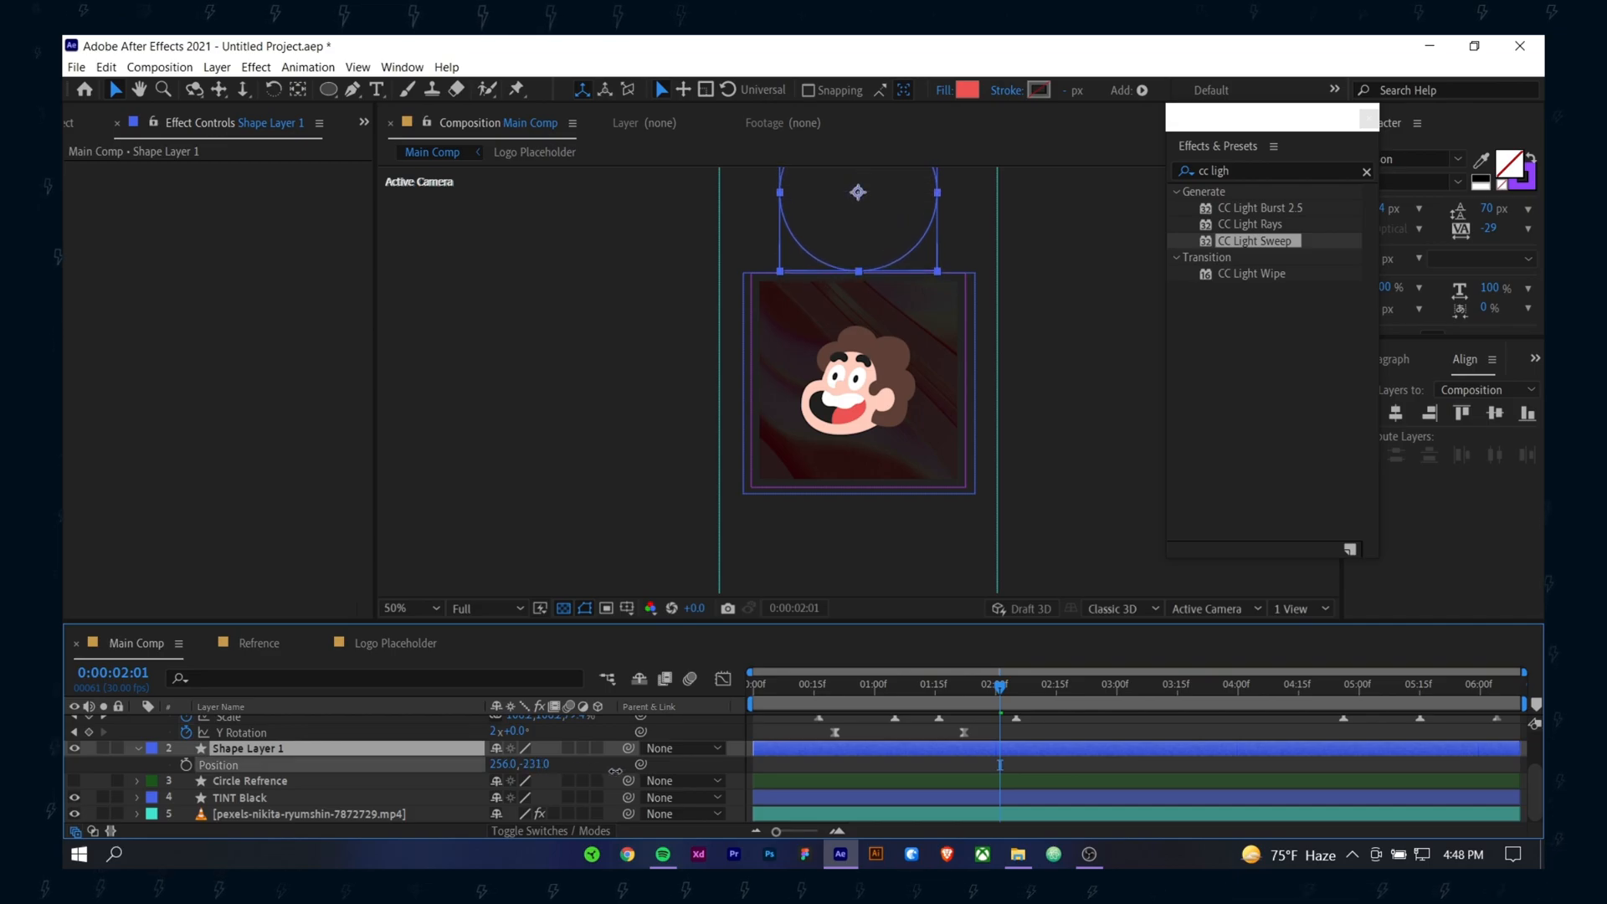
Step: Add Position and Scale keyframes to the circle layer at 0:00:02:01 and reveal both animated properties
click(271, 748)
key(s)
click(186, 766)
click(259, 750)
key(u)
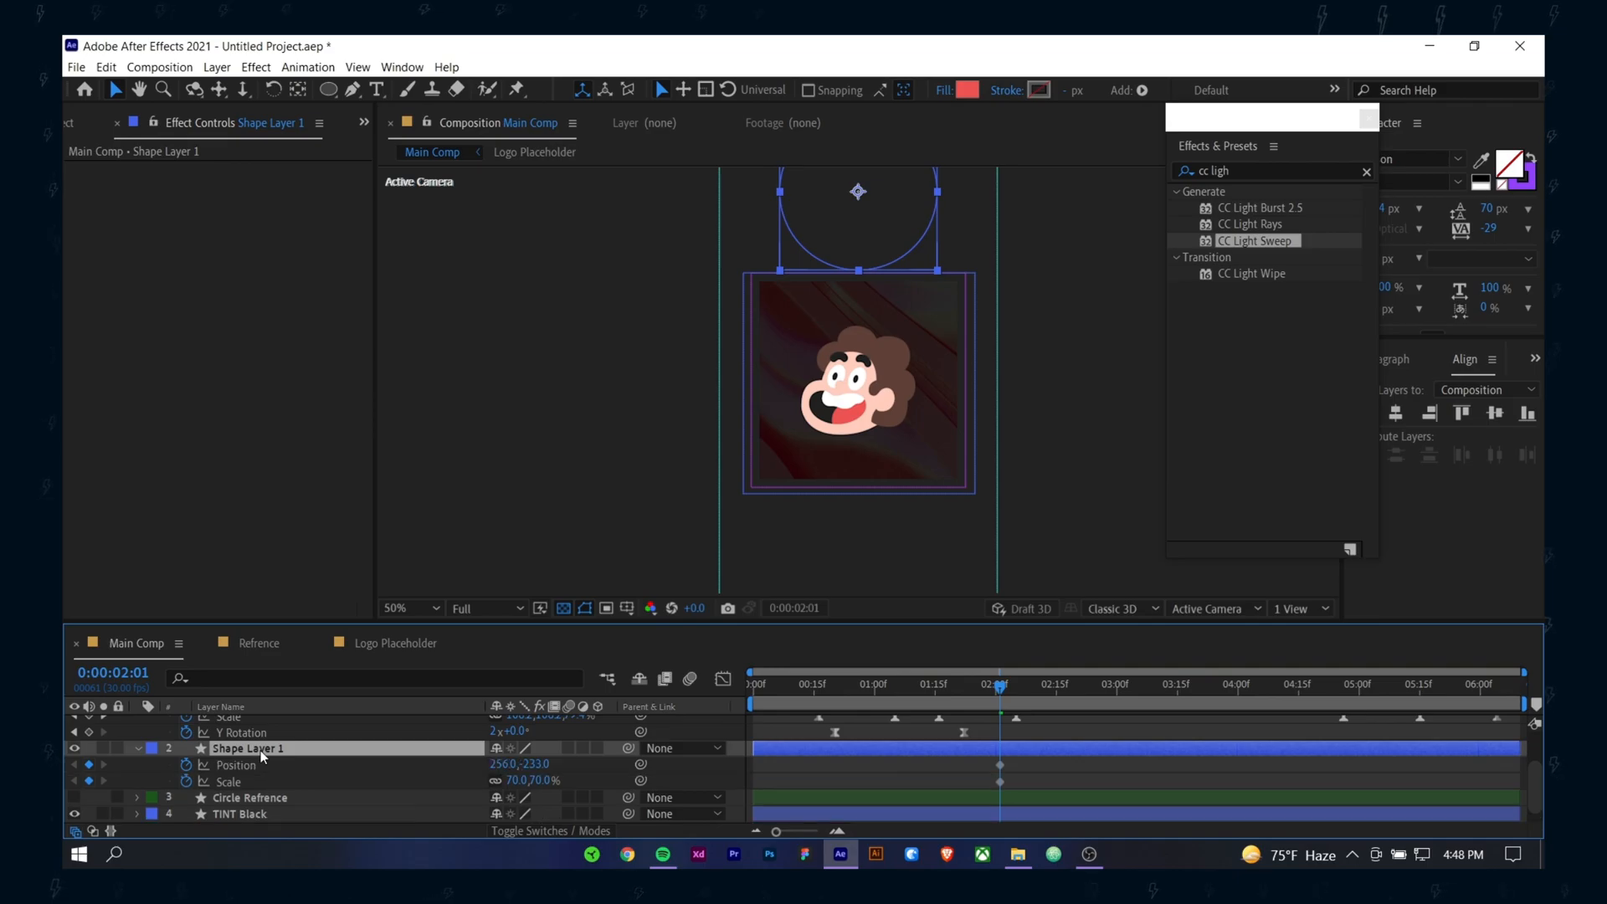
Step: Move the circle's Position and Scale keyframes to about 0:00:01:24 and the current time to 0:00:02:15
drag(951, 694, 968, 766)
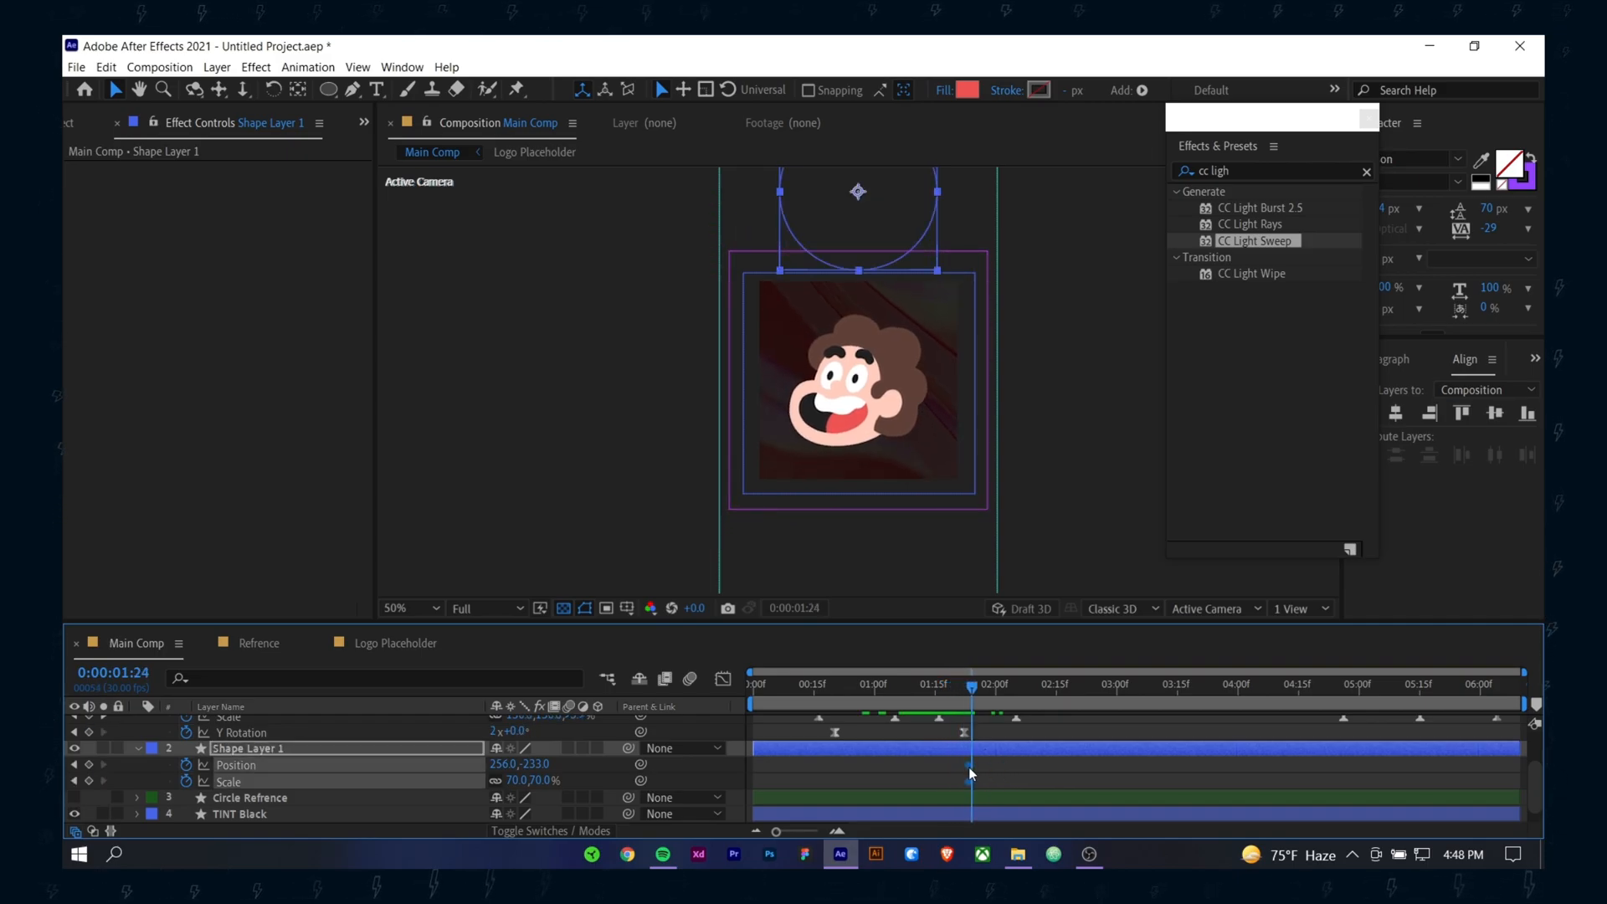
drag(982, 687, 1056, 715)
click(1055, 763)
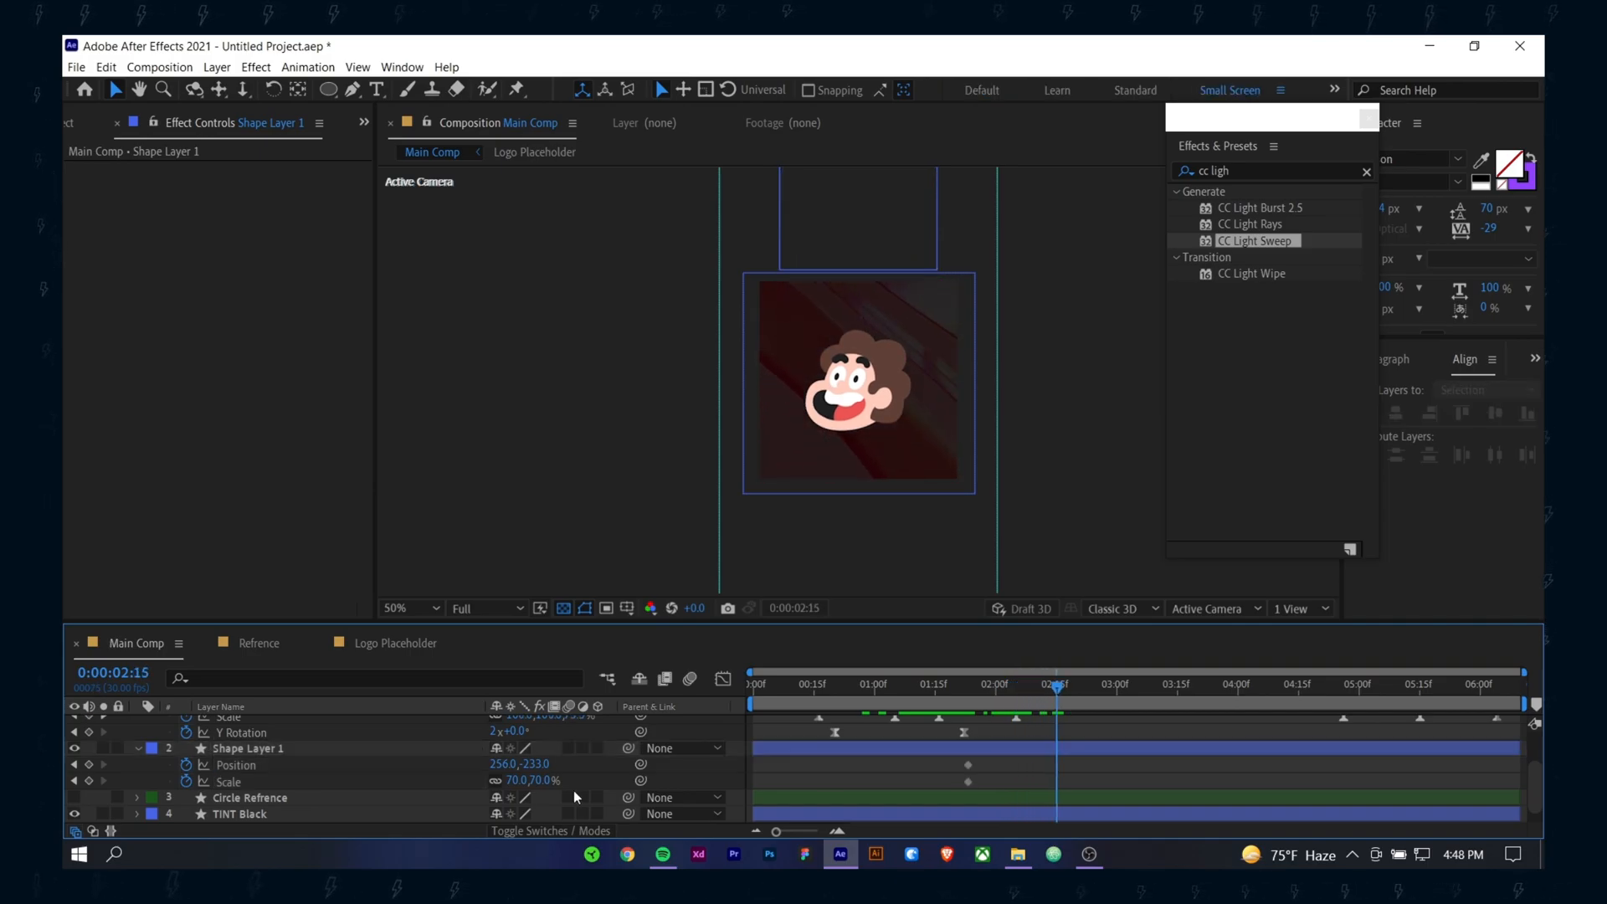
Step: Set the circle's Position to 256, 847 below the frame and its Scale to 100%, and move both keyframes to about 0:00:03:01
drag(536, 765, 1455, 800)
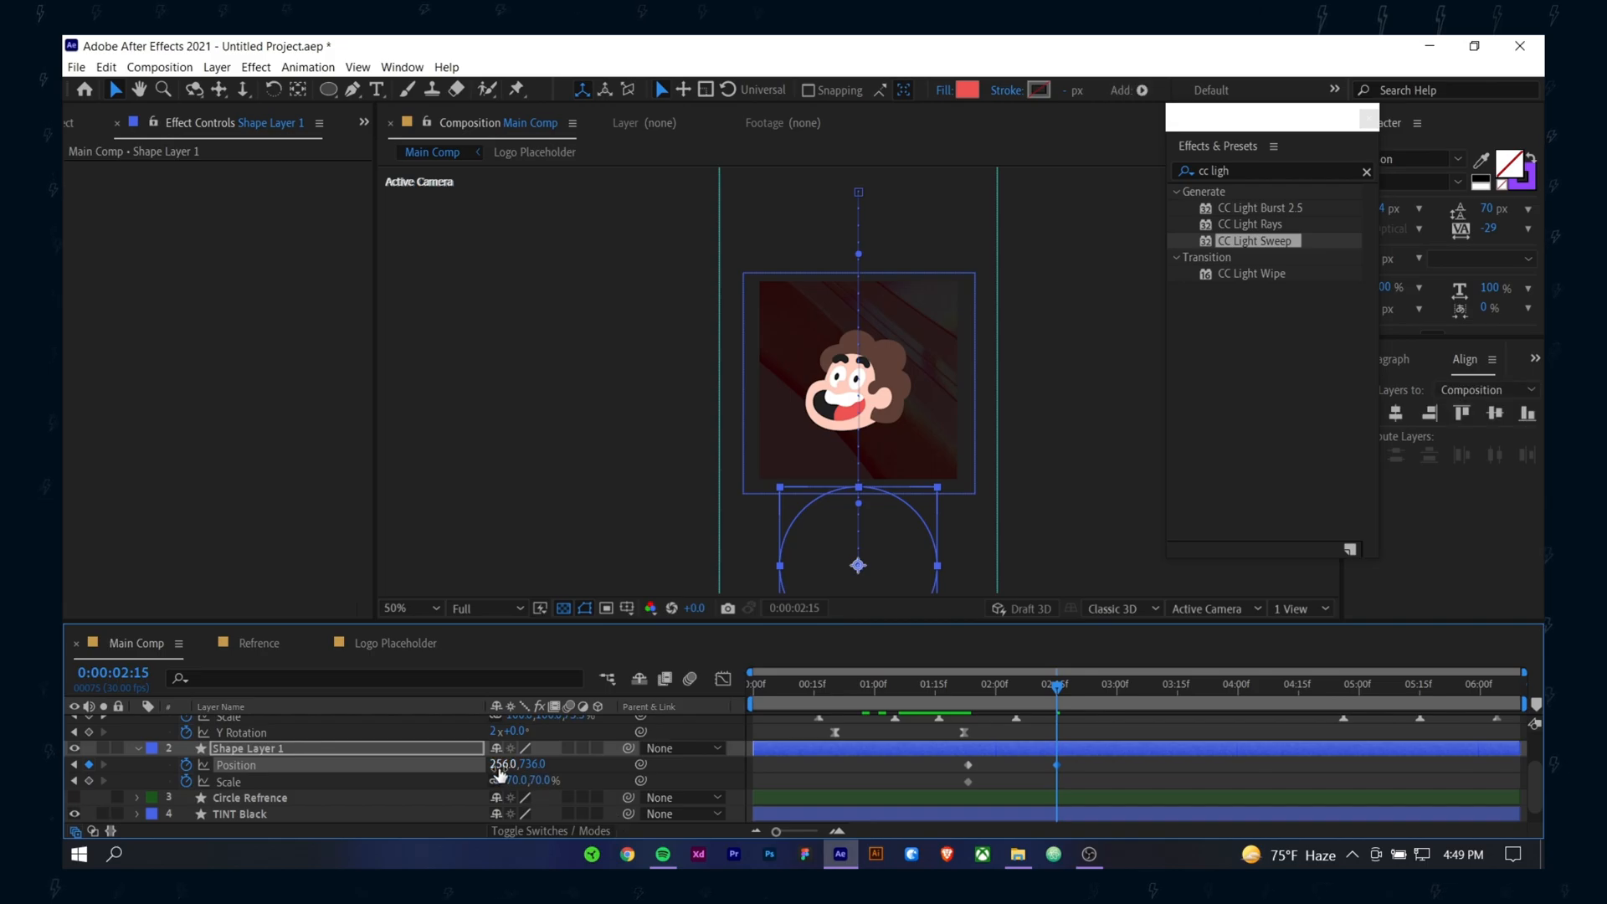
click(547, 781)
text(100)
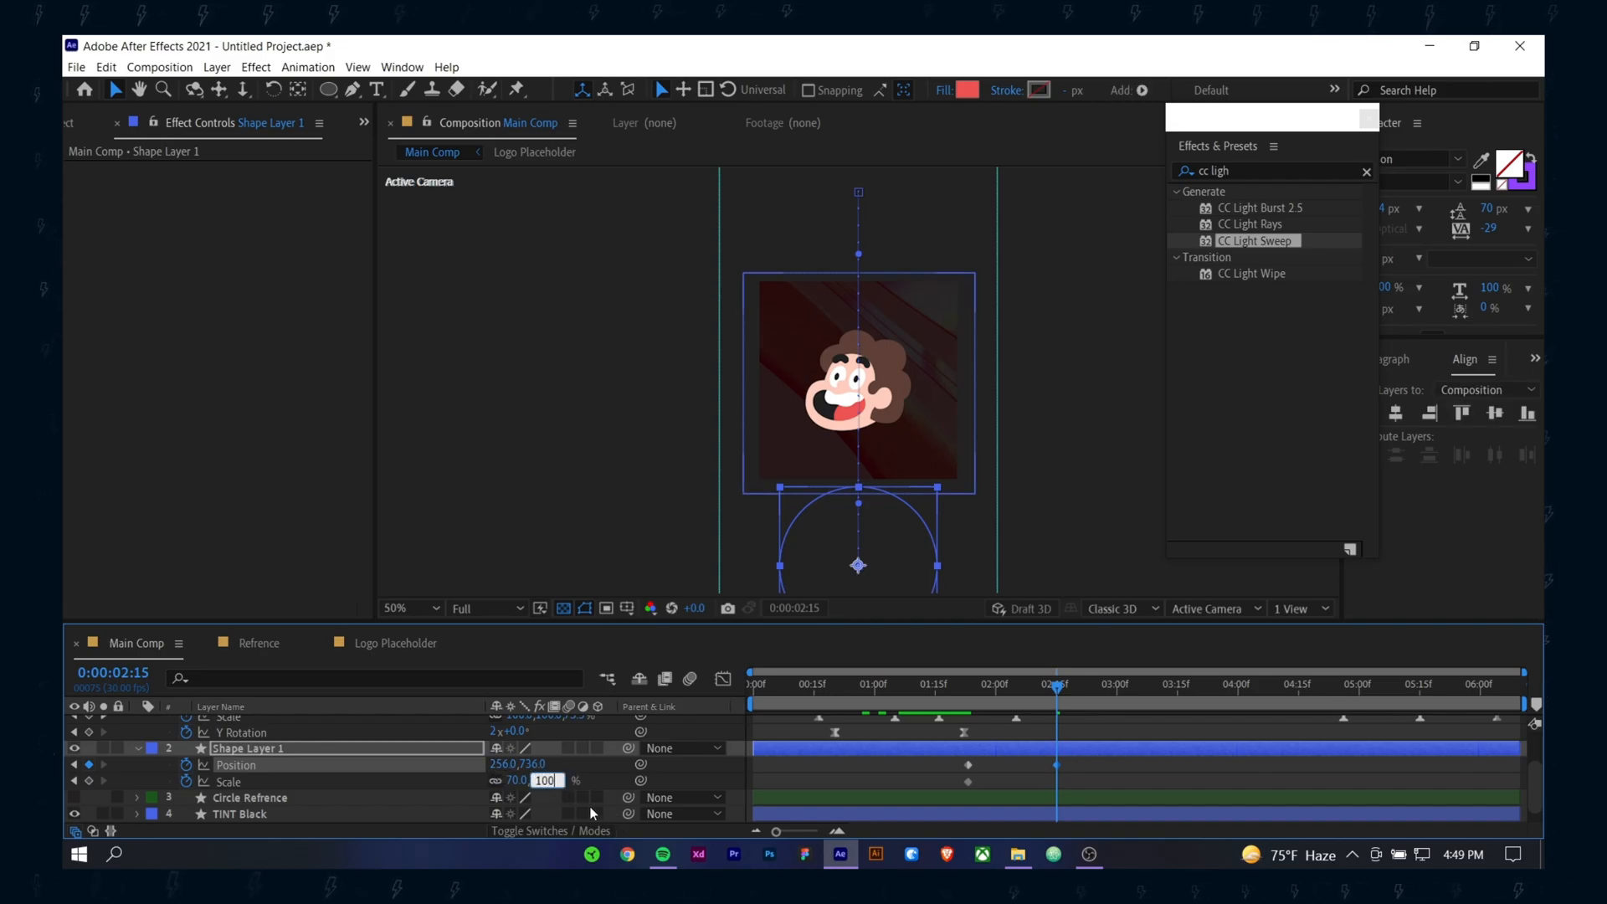
click(600, 772)
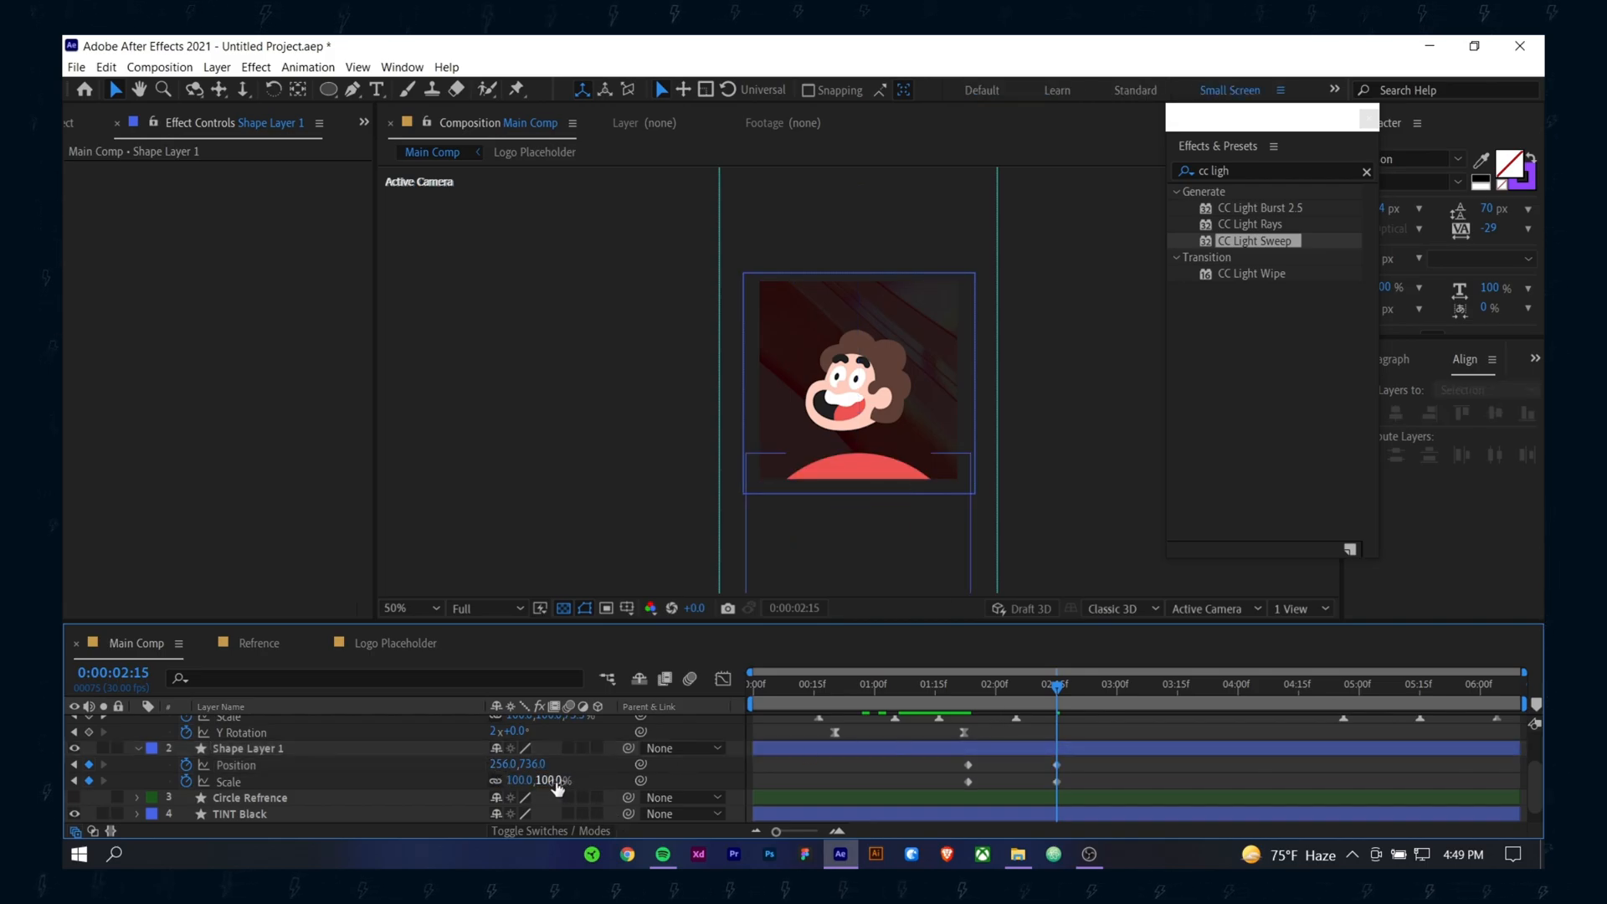
drag(525, 764, 560, 765)
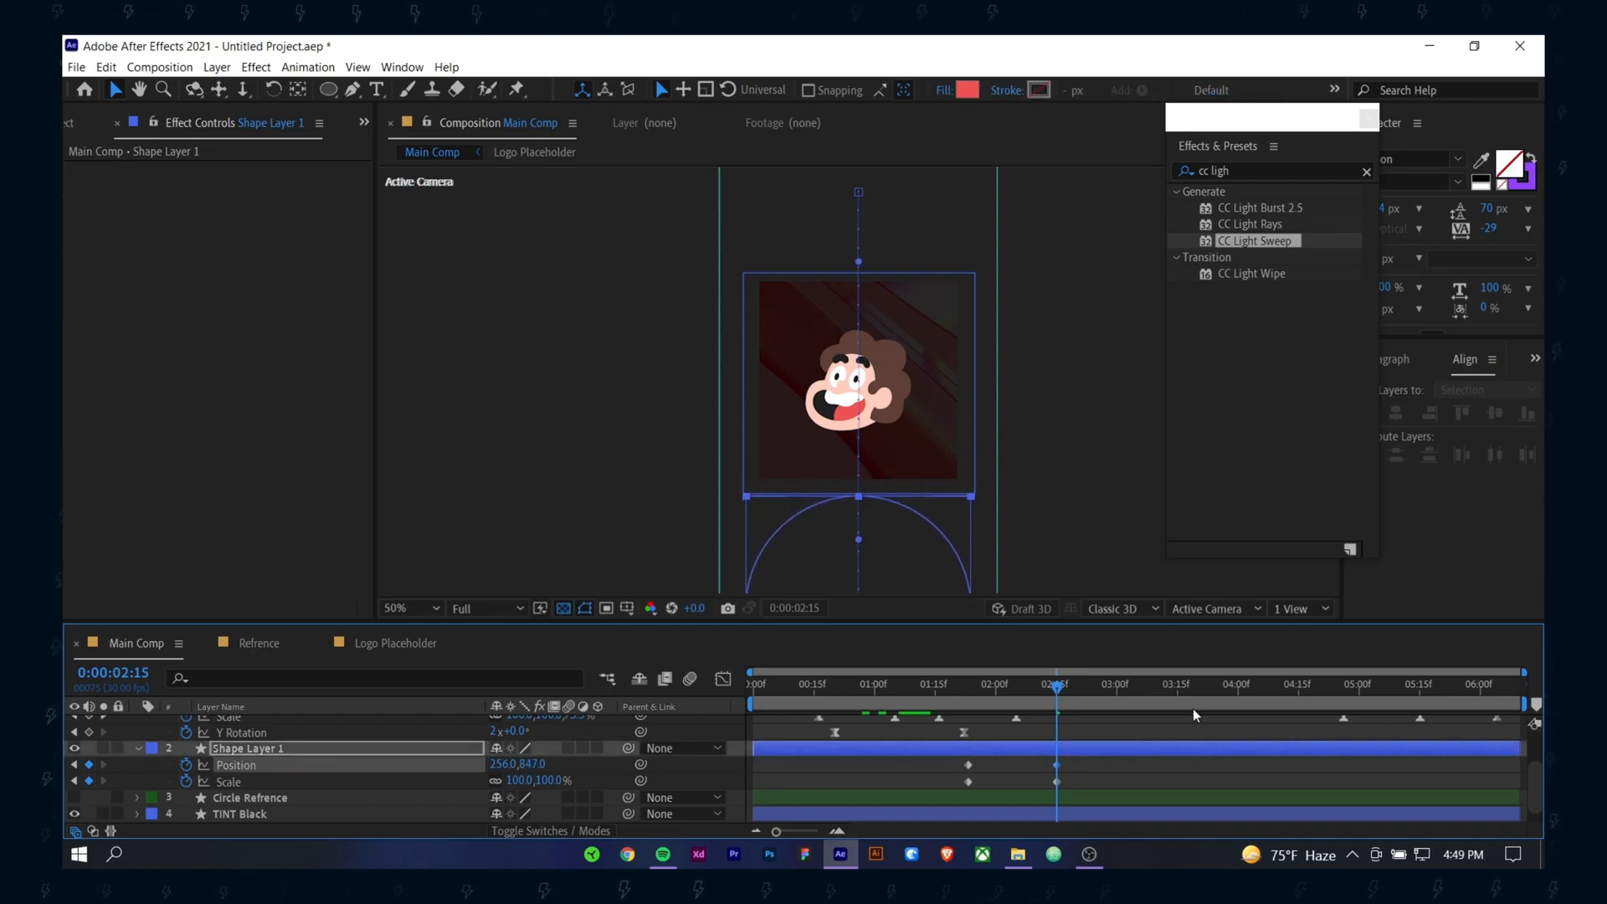
drag(1056, 765, 1126, 760)
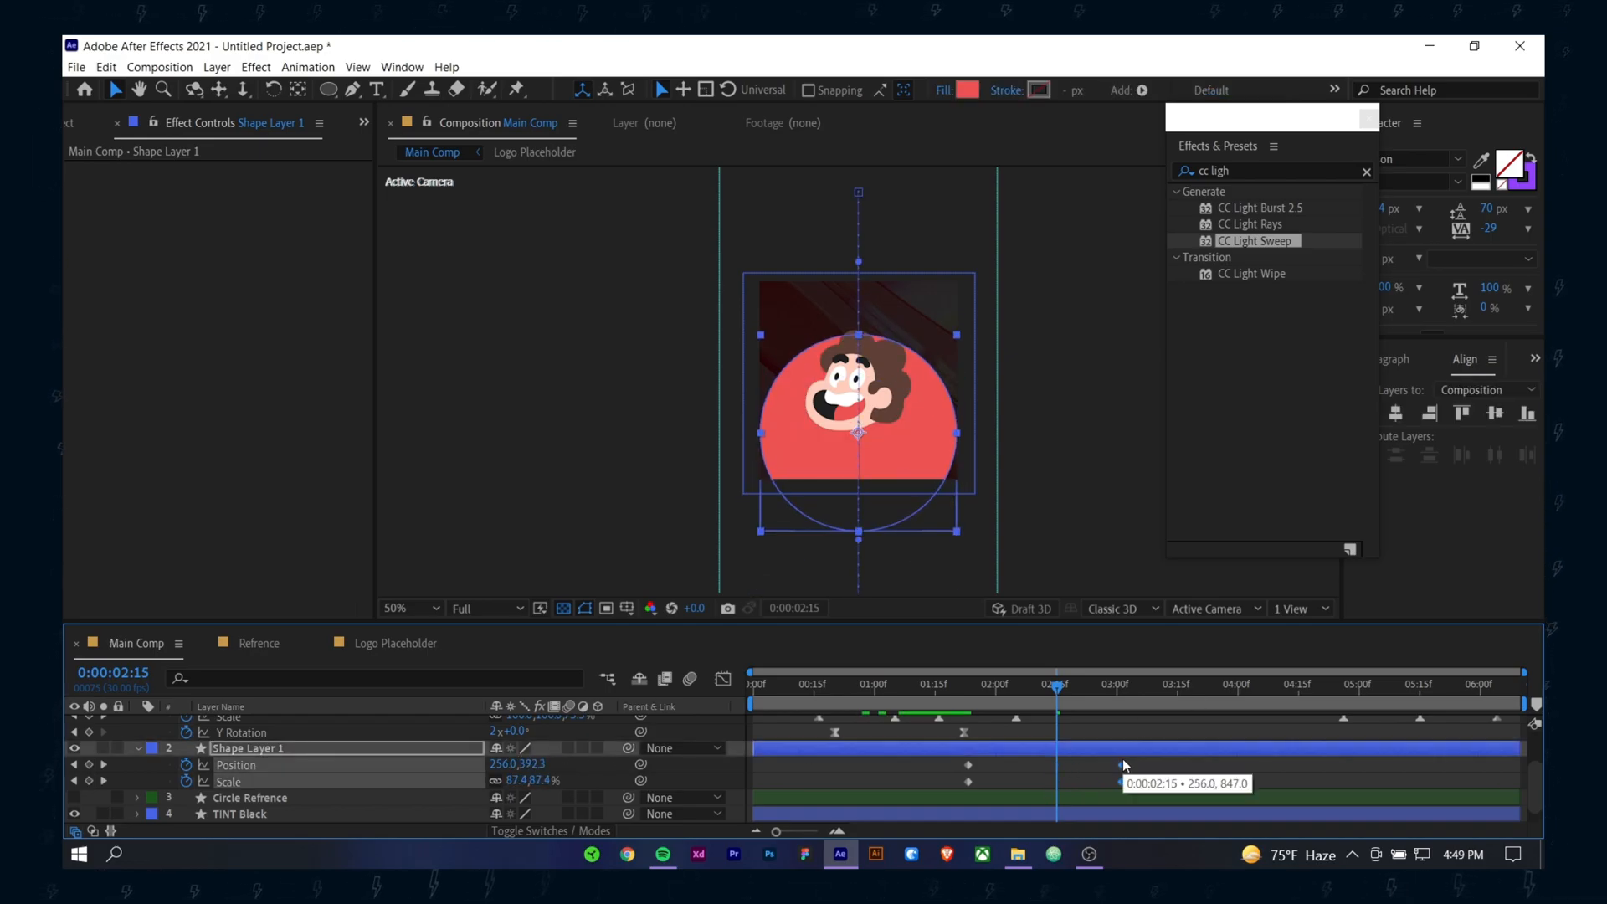
Step: Add a middle keyframe with an increased Scale to the circle at 0:00:02:11 and preview its drop through the frame
mouse_move(1068, 694)
mouse_down()
mouse_move(946, 701)
mouse_move(1047, 714)
mouse_up()
click(1058, 776)
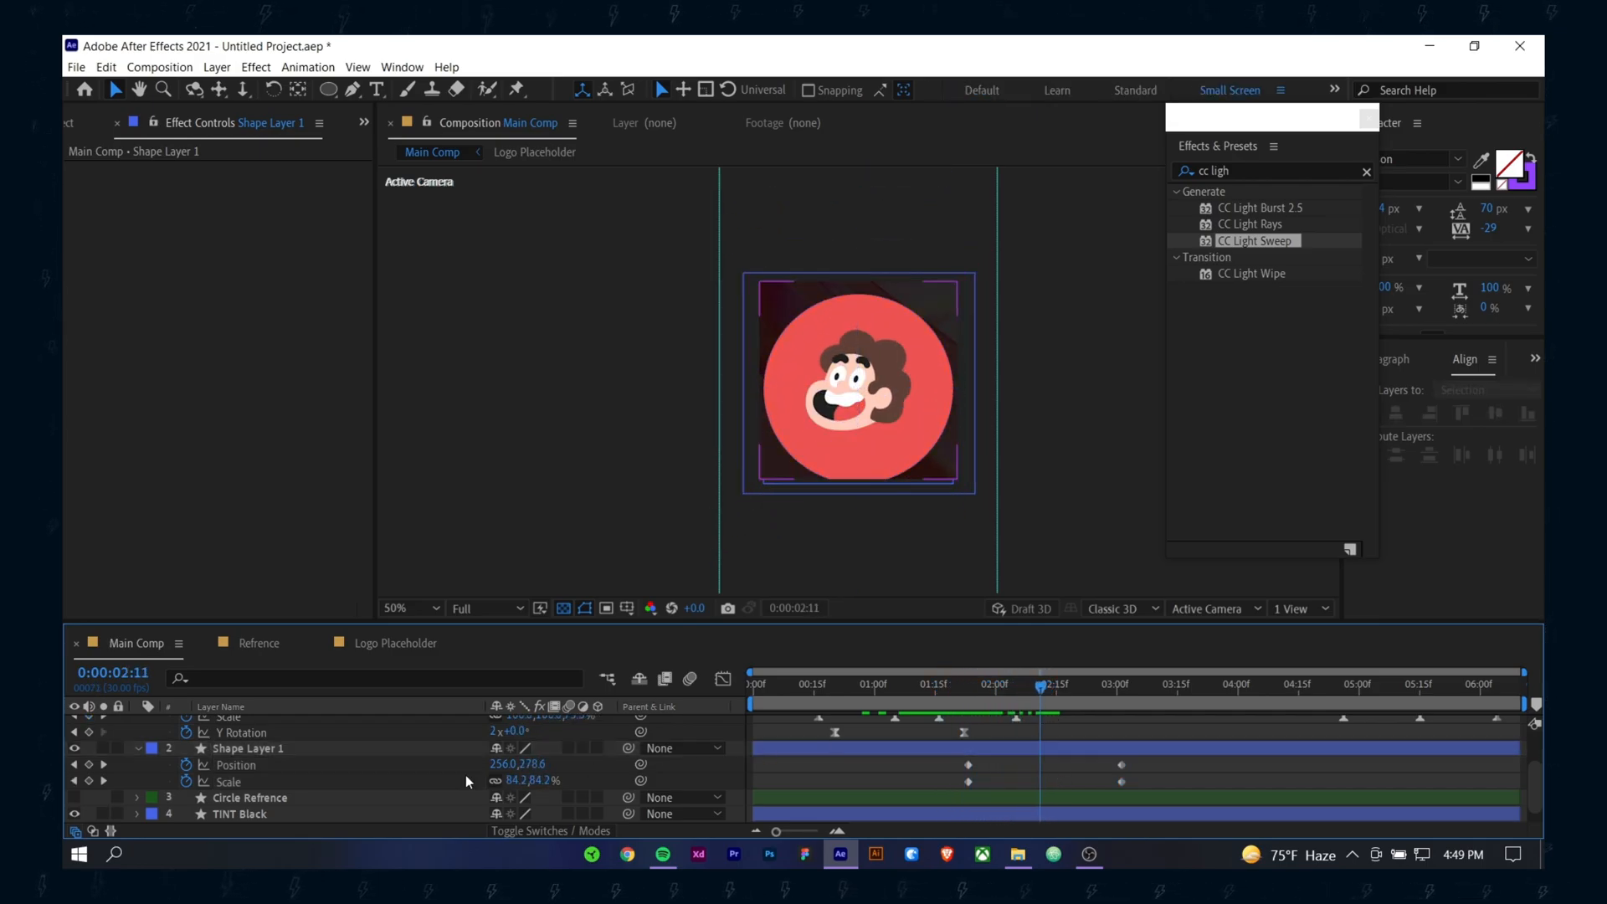
drag(514, 780, 578, 791)
drag(995, 696, 965, 735)
key(space)
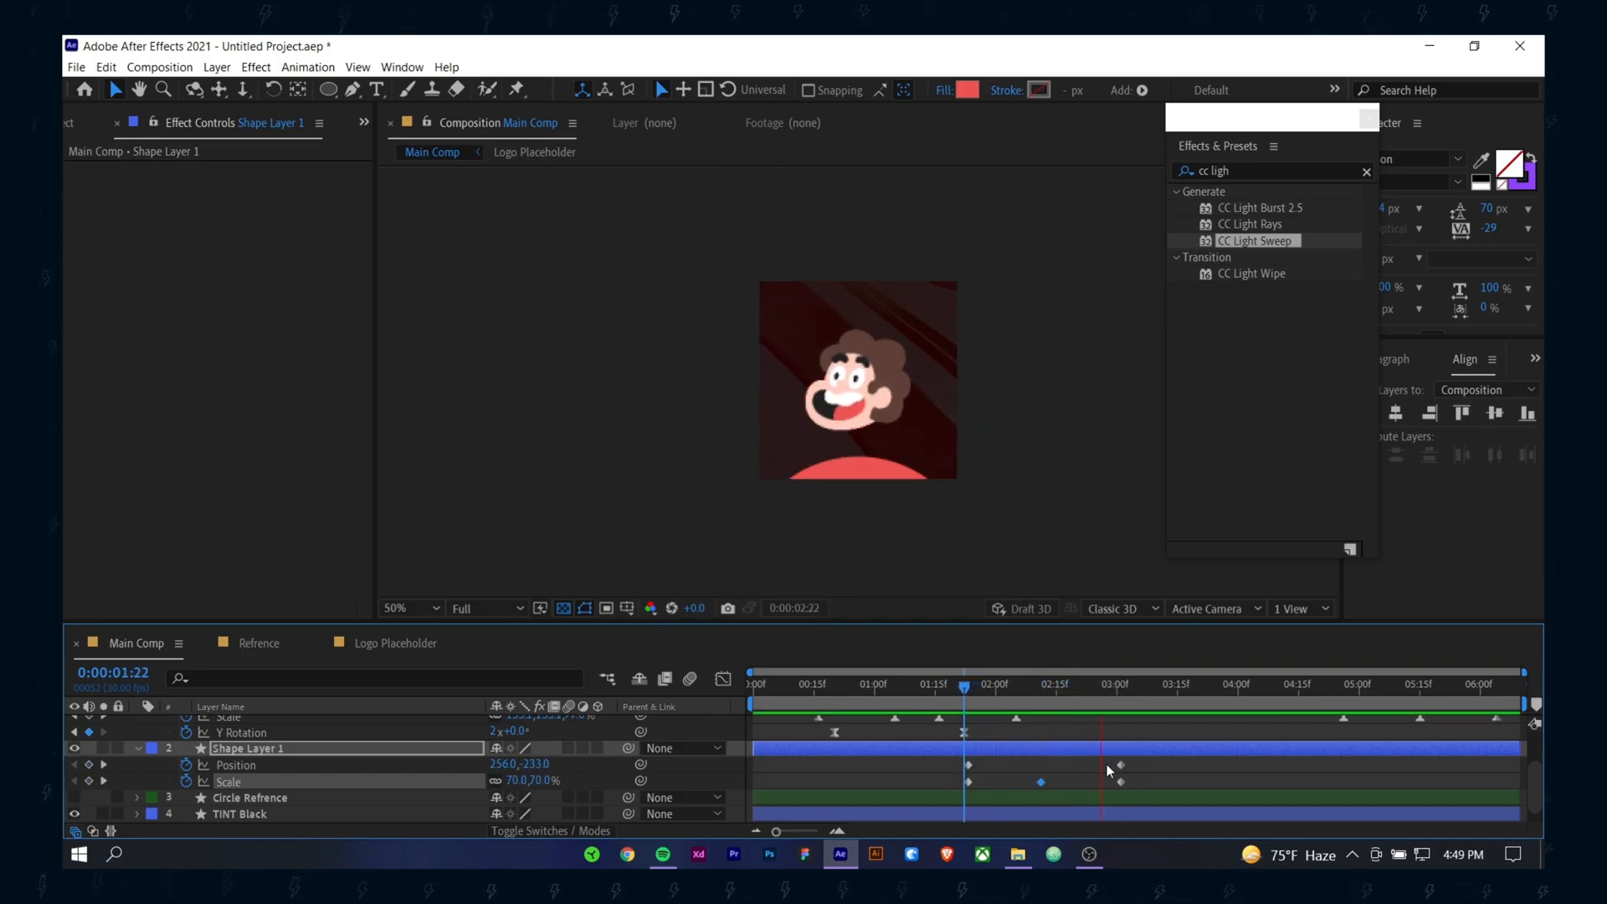
key(space)
Step: At 0:00:03:01, reduce the circle's Scale to 66% and set its Position to 256, 729 just below the frame
drag(1051, 691, 1127, 710)
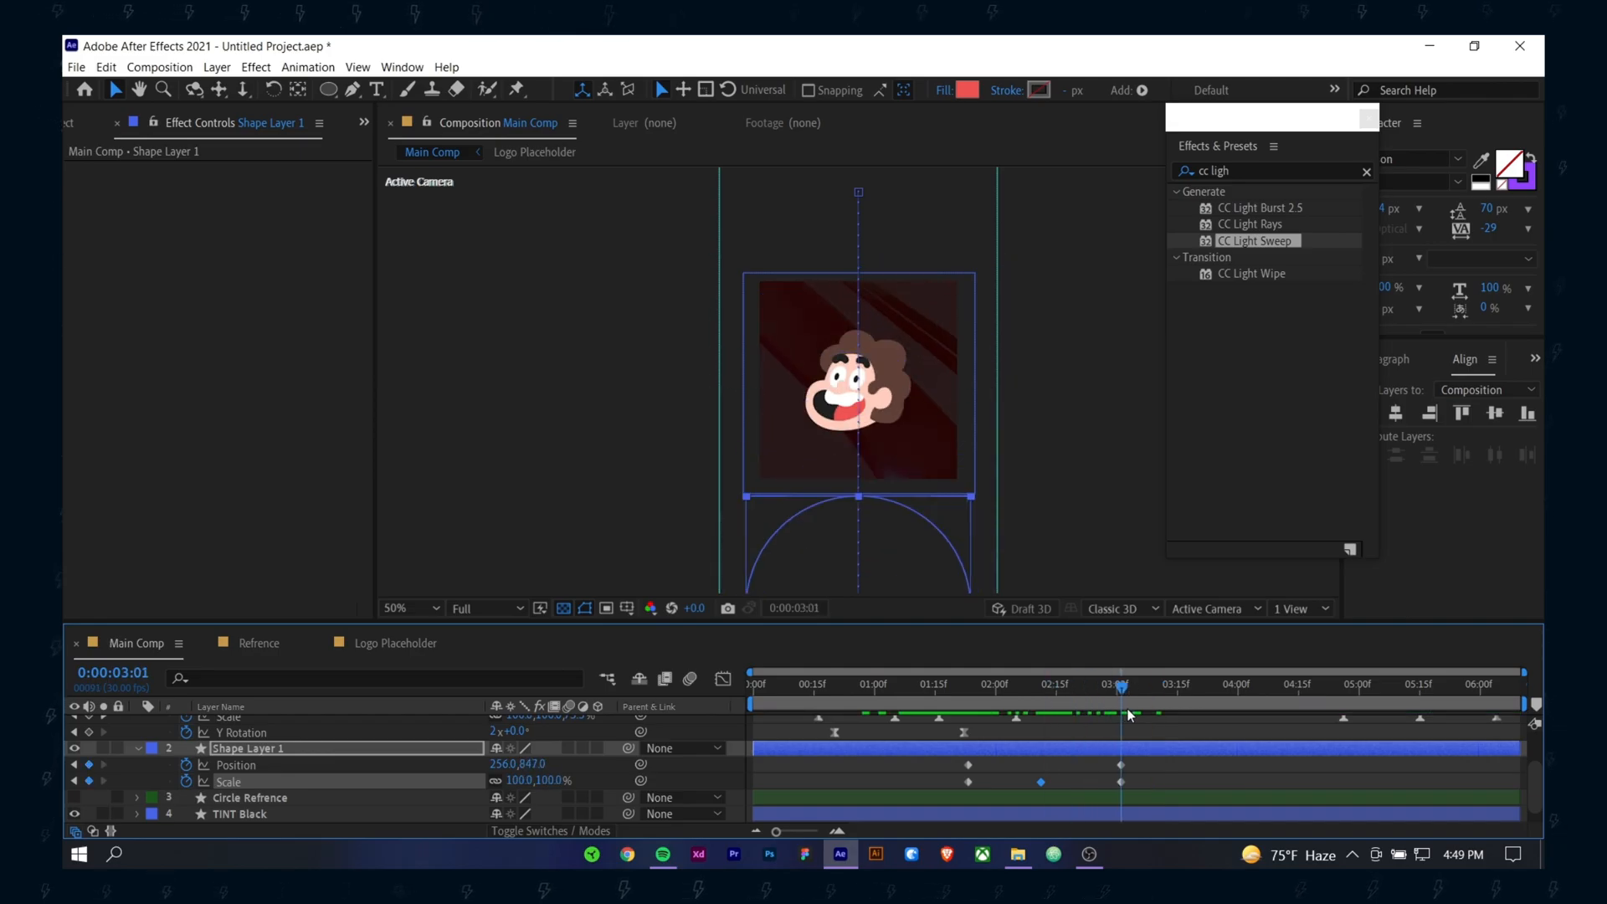
click(1163, 779)
drag(553, 781, 499, 764)
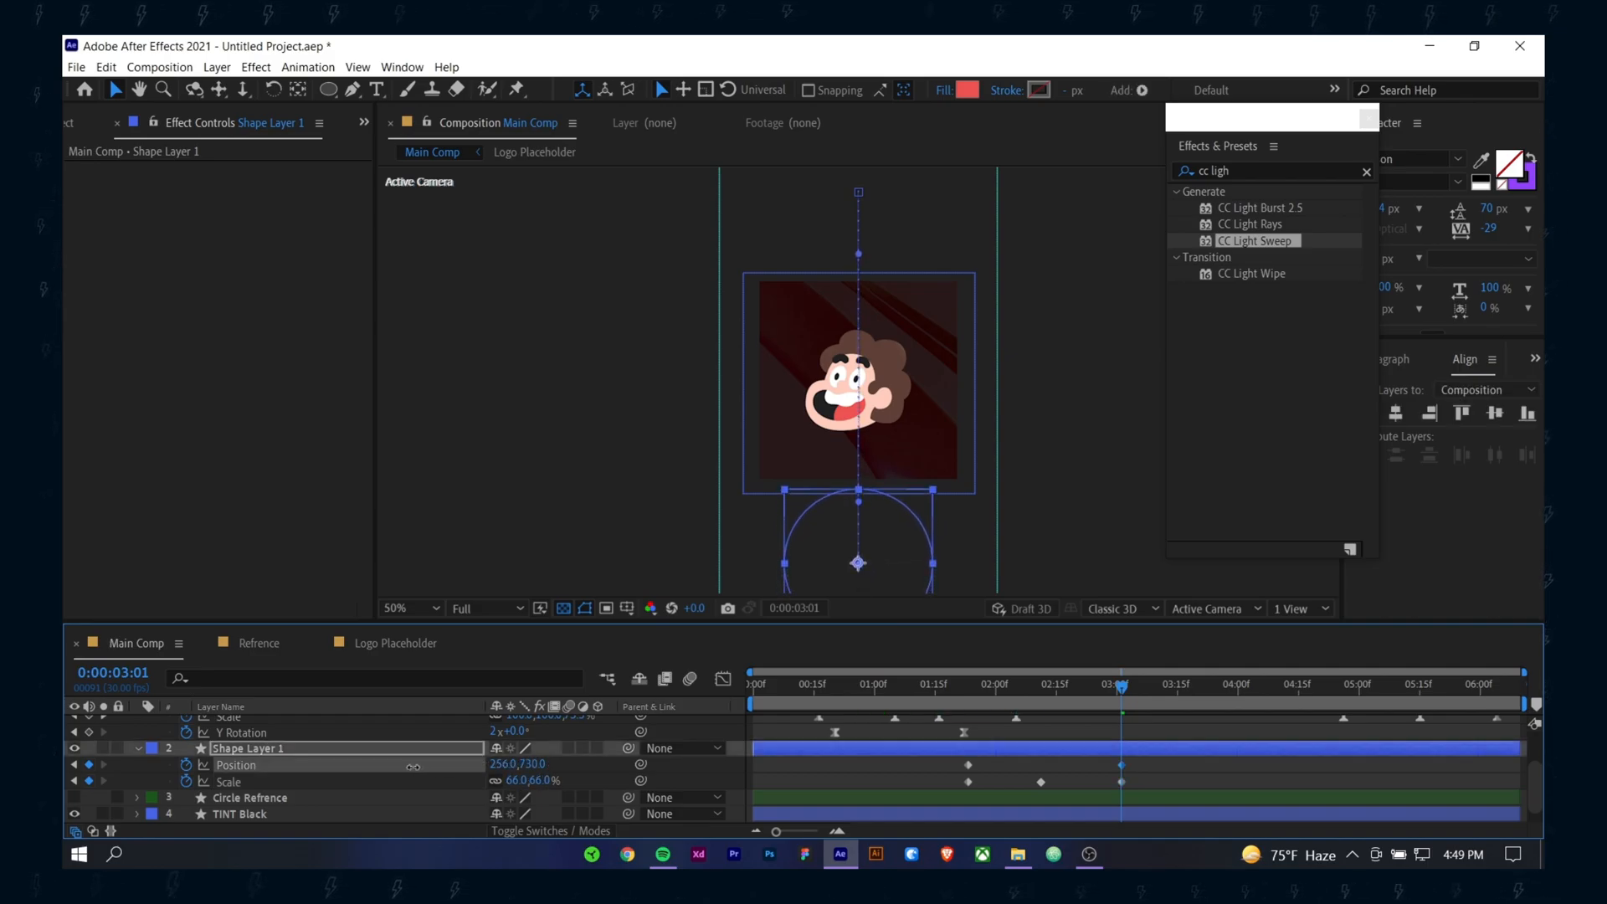
Step: Apply Easy Ease to all of the circle's Position and Scale keyframes and show their speed curves
drag(979, 694, 1150, 693)
drag(1152, 759, 952, 788)
right_click(968, 765)
mouse_move(1055, 754)
click(1252, 642)
key(shift+F3)
Step: Lengthen the ease handles of the circle's keyframes for a steep mid-move speed peak, and scrub through the result
drag(1180, 751, 888, 791)
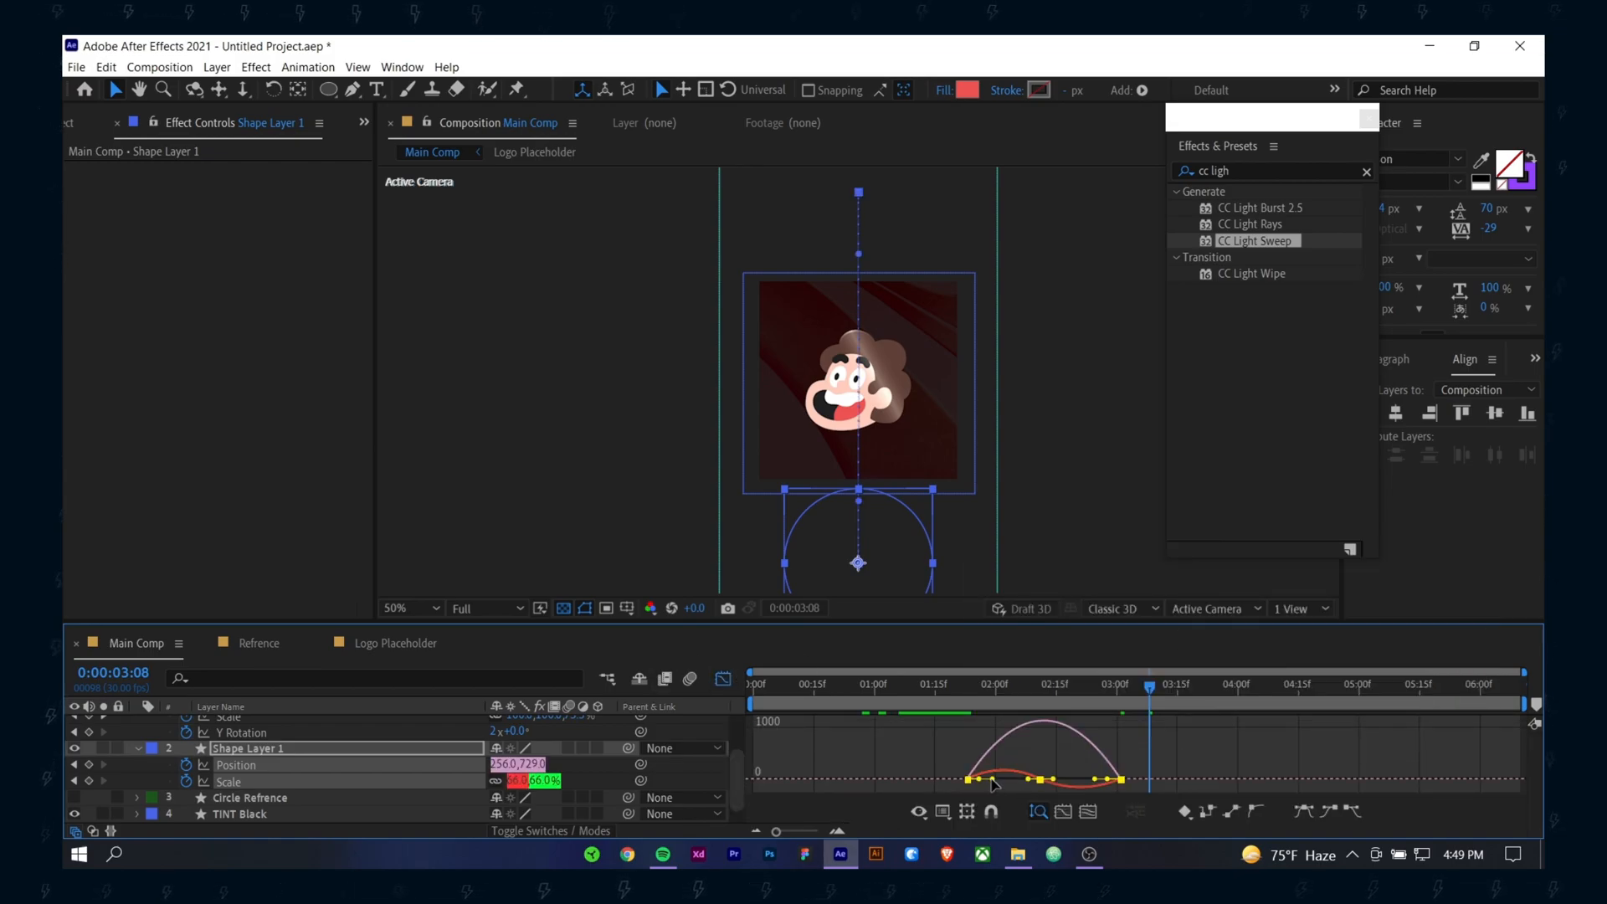
drag(1021, 780, 1014, 738)
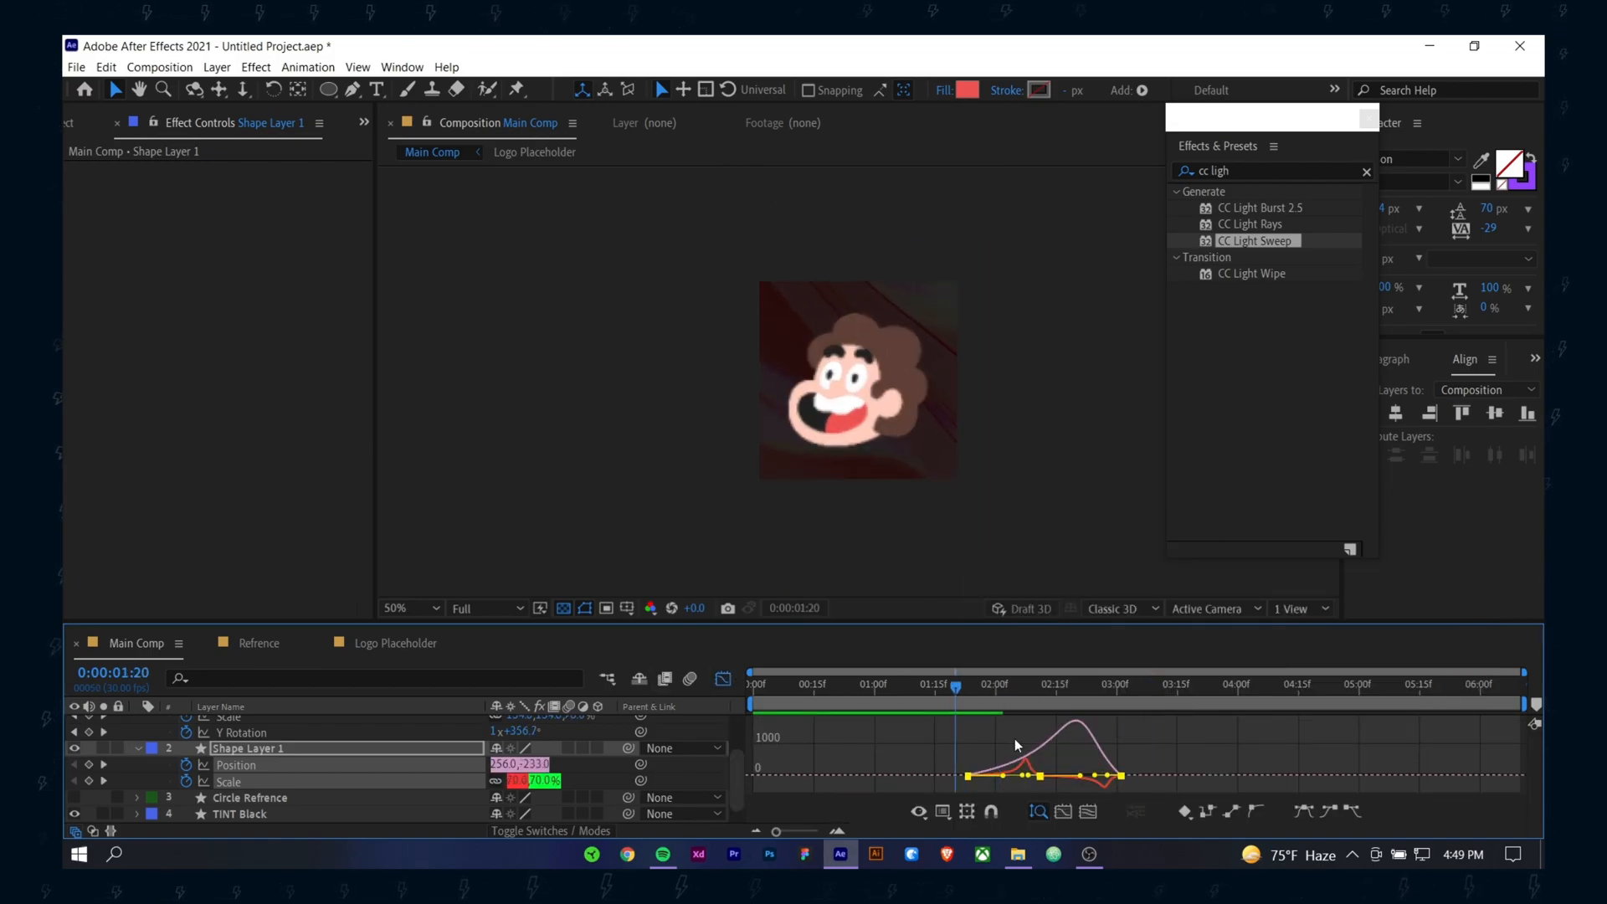
click(940, 700)
drag(940, 700, 1146, 692)
click(722, 680)
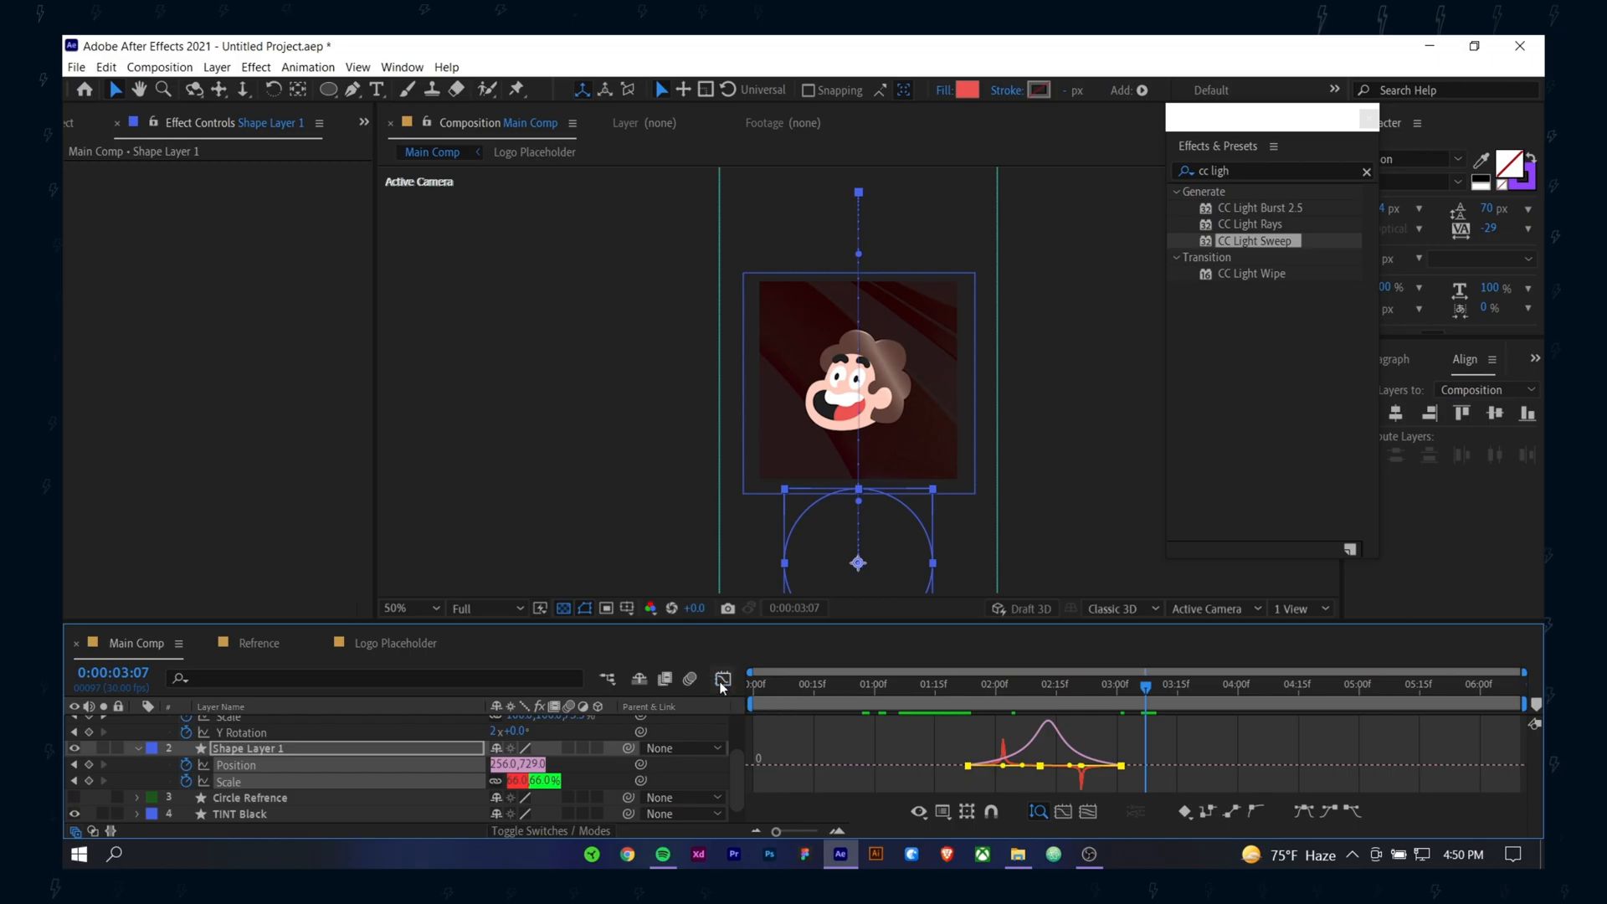
Step: Move the circle's final Position and Scale keyframes to about 0:00:03:12 and its middle Scale keyframe to about 0:00:02:18
click(1163, 783)
click(1121, 782)
drag(1122, 782, 1166, 782)
drag(1041, 782, 1166, 765)
click(1135, 689)
key(space)
drag(1135, 692, 976, 697)
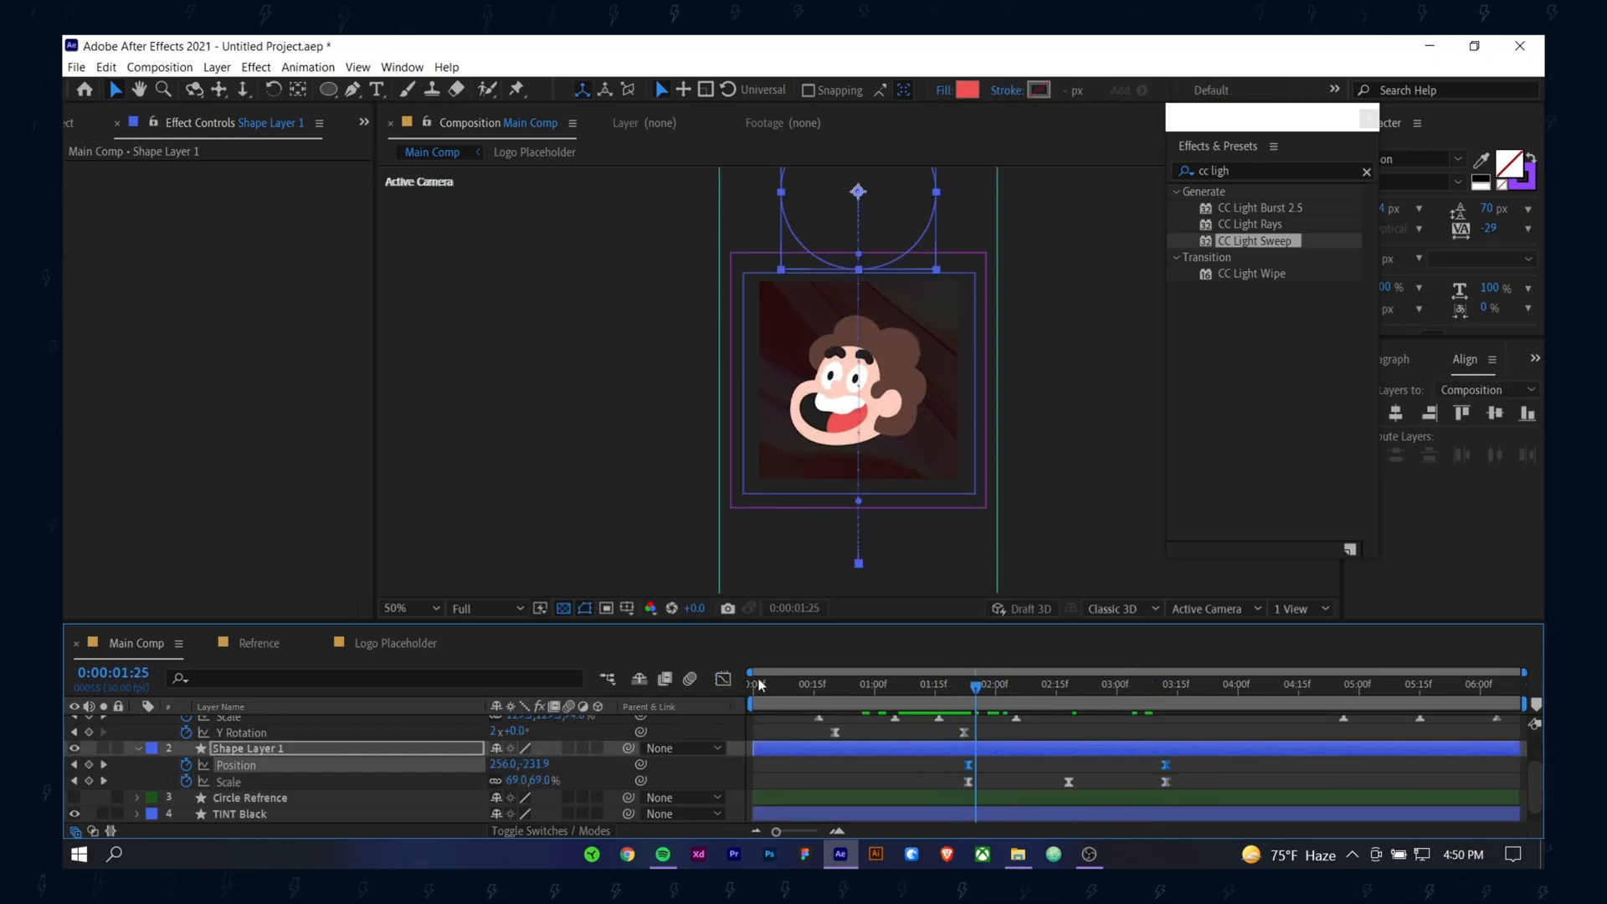
Step: Reshape the circle's Position speed curve into a smooth arch peaking mid-move and preview the motion
click(722, 679)
click(969, 787)
drag(1099, 787, 1118, 787)
click(952, 699)
key(space)
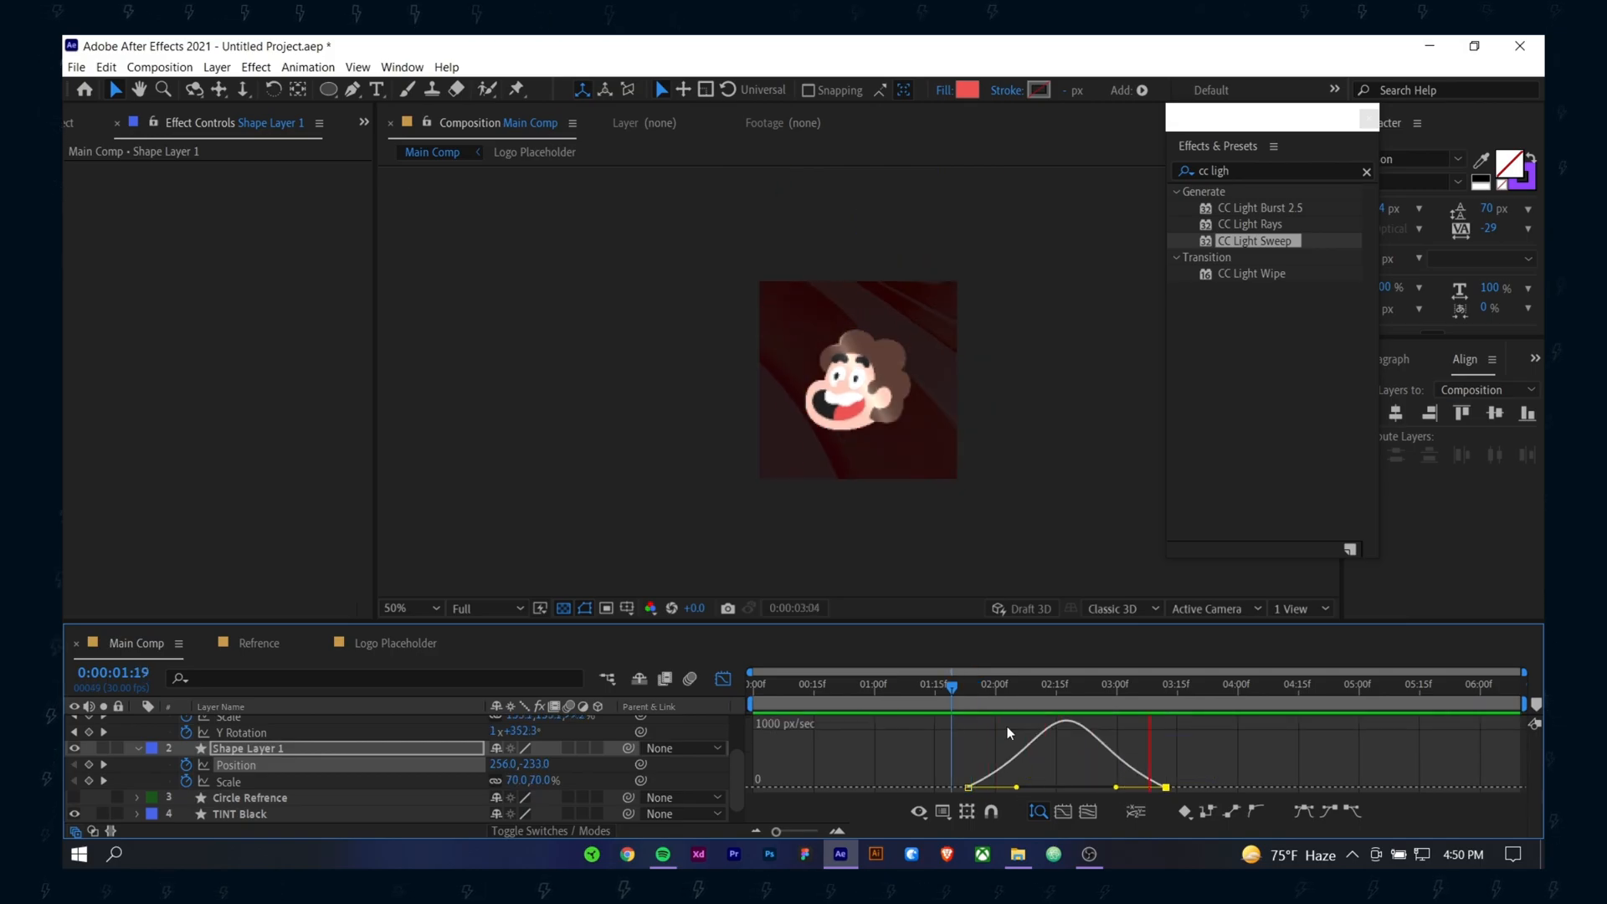
key(space)
Step: Adjust the ease handles on the circle's Scale speed curve and return to the keyframe view
key(shift+F3)
click(1017, 787)
click(969, 782)
key(shift+F3)
drag(954, 756, 996, 742)
drag(1069, 743, 1063, 745)
drag(1164, 733, 1107, 733)
drag(1070, 749, 1139, 752)
click(722, 679)
Step: Retime the circle's final Position keyframe to 0:00:02:28 and its last two Scale keyframes to about 0:00:02:11 and 0:00:02:25, previewing the timing
click(956, 686)
drag(962, 690, 1109, 704)
click(1069, 782)
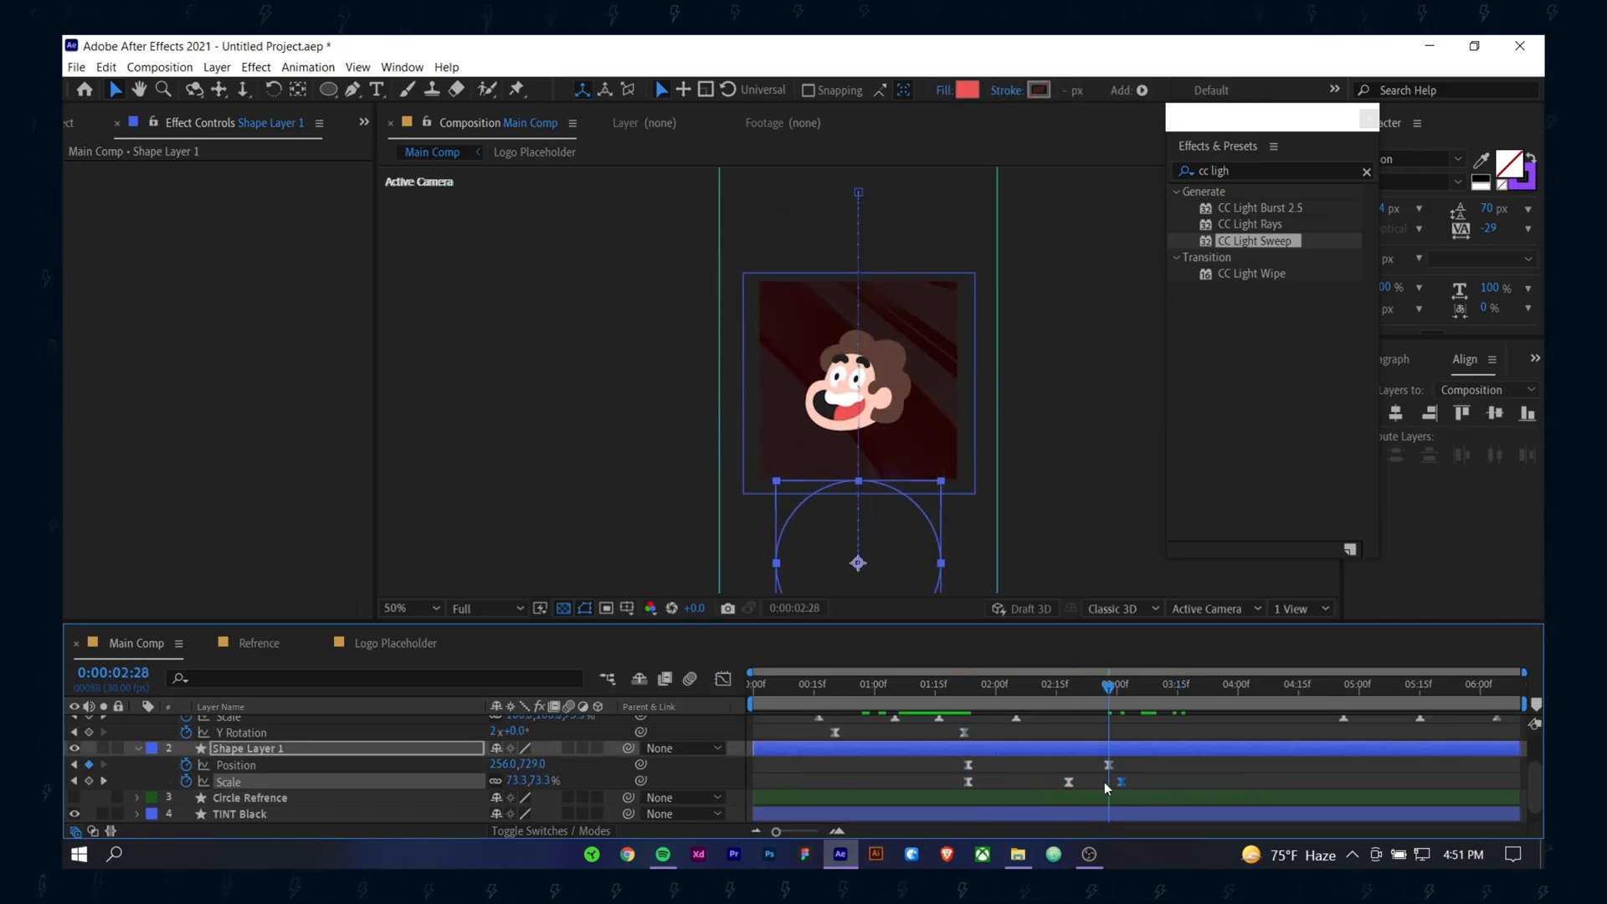
key(space)
key(space)
drag(951, 701, 1110, 705)
drag(1121, 782, 1096, 782)
key(space)
key(space)
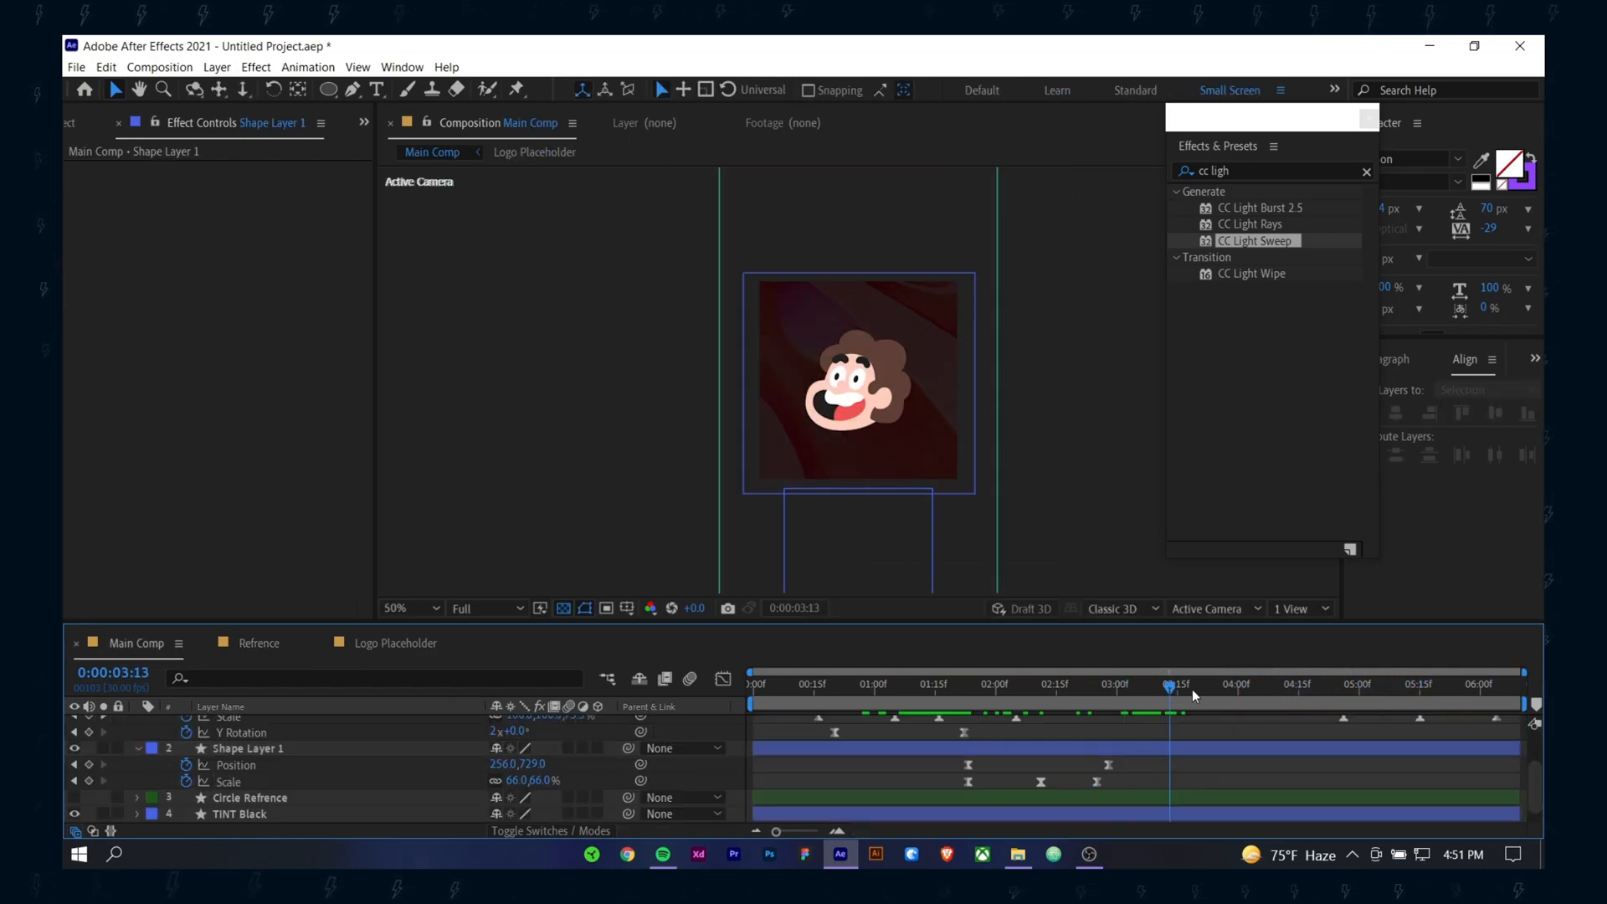
Step: At 0:00:04:01, draw a second red circle slightly larger than the frame and centre it in the composition
drag(1425, 717, 1245, 734)
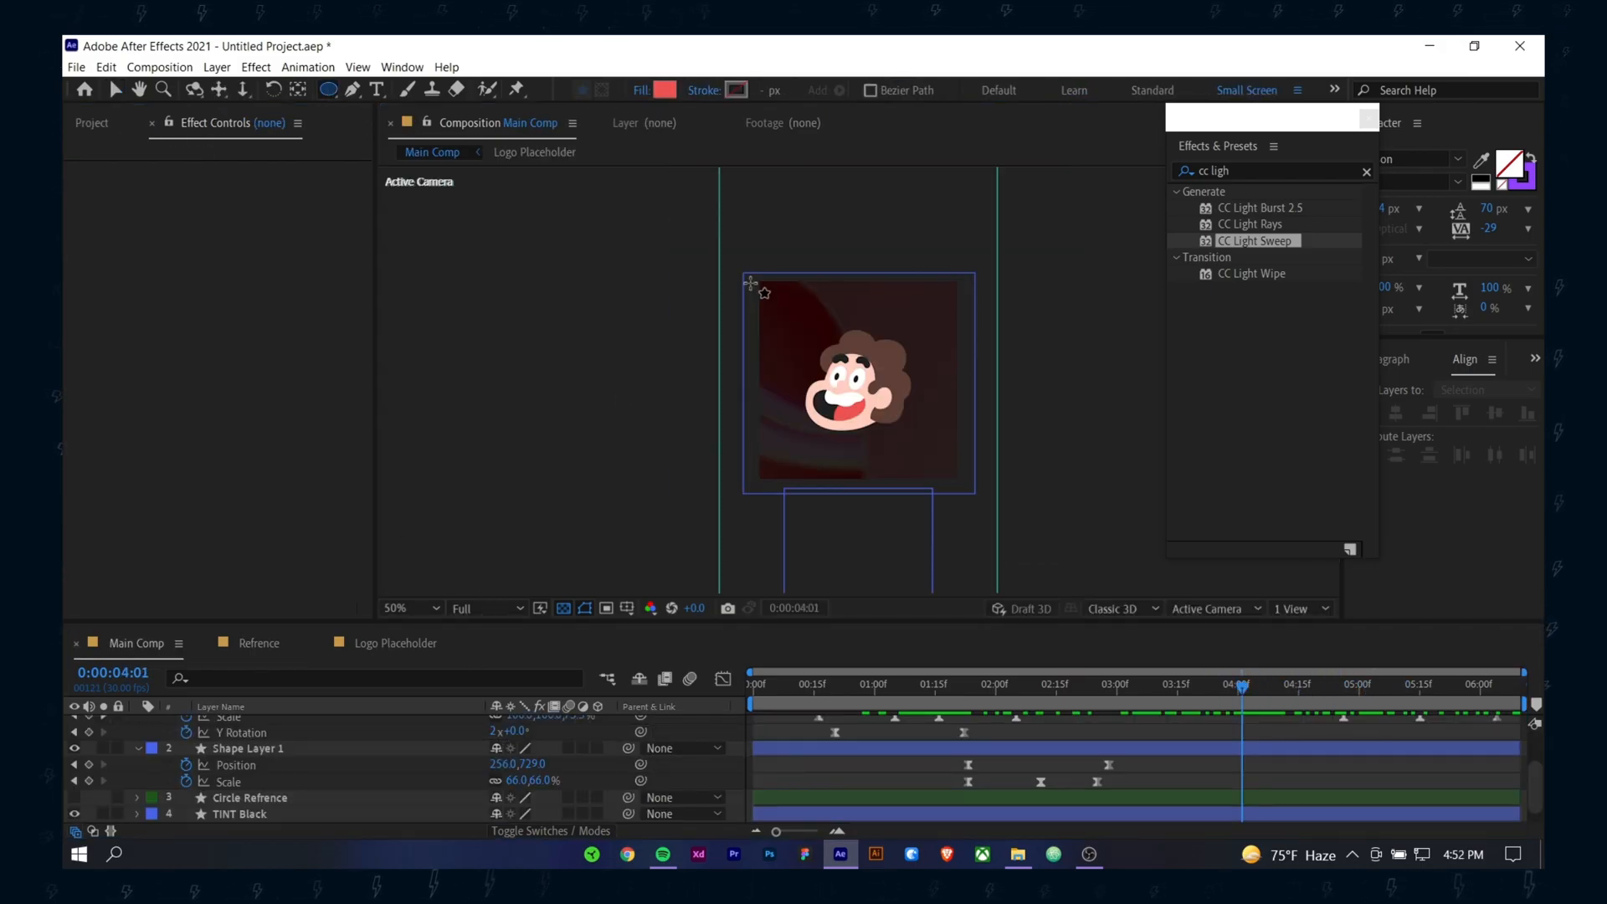
drag(826, 349, 963, 476)
key(space)
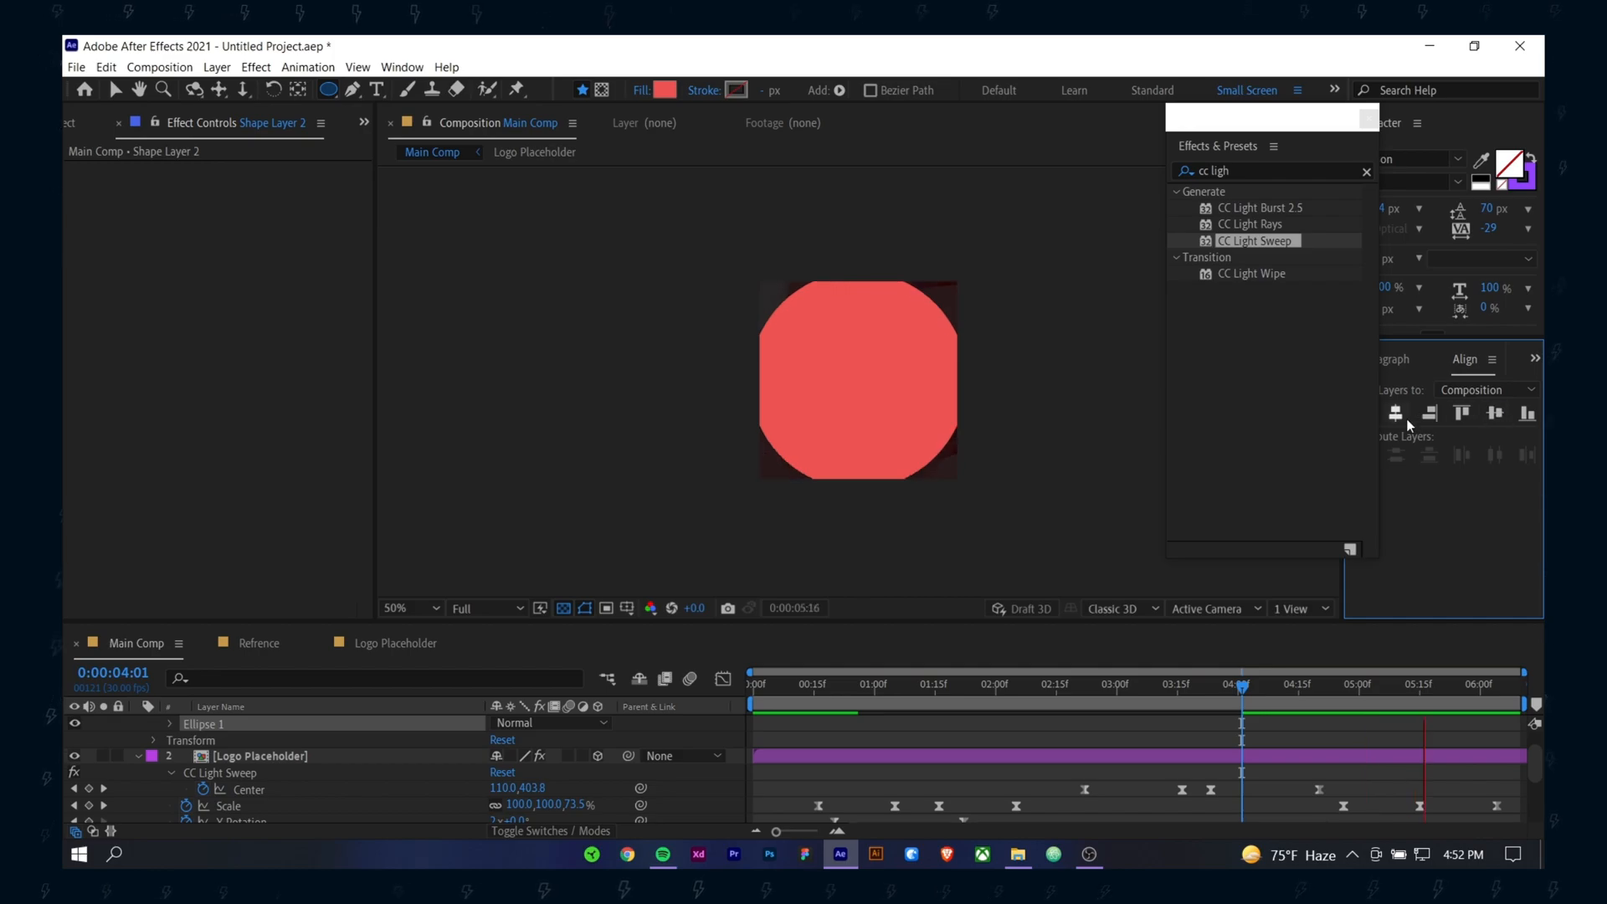
key(space)
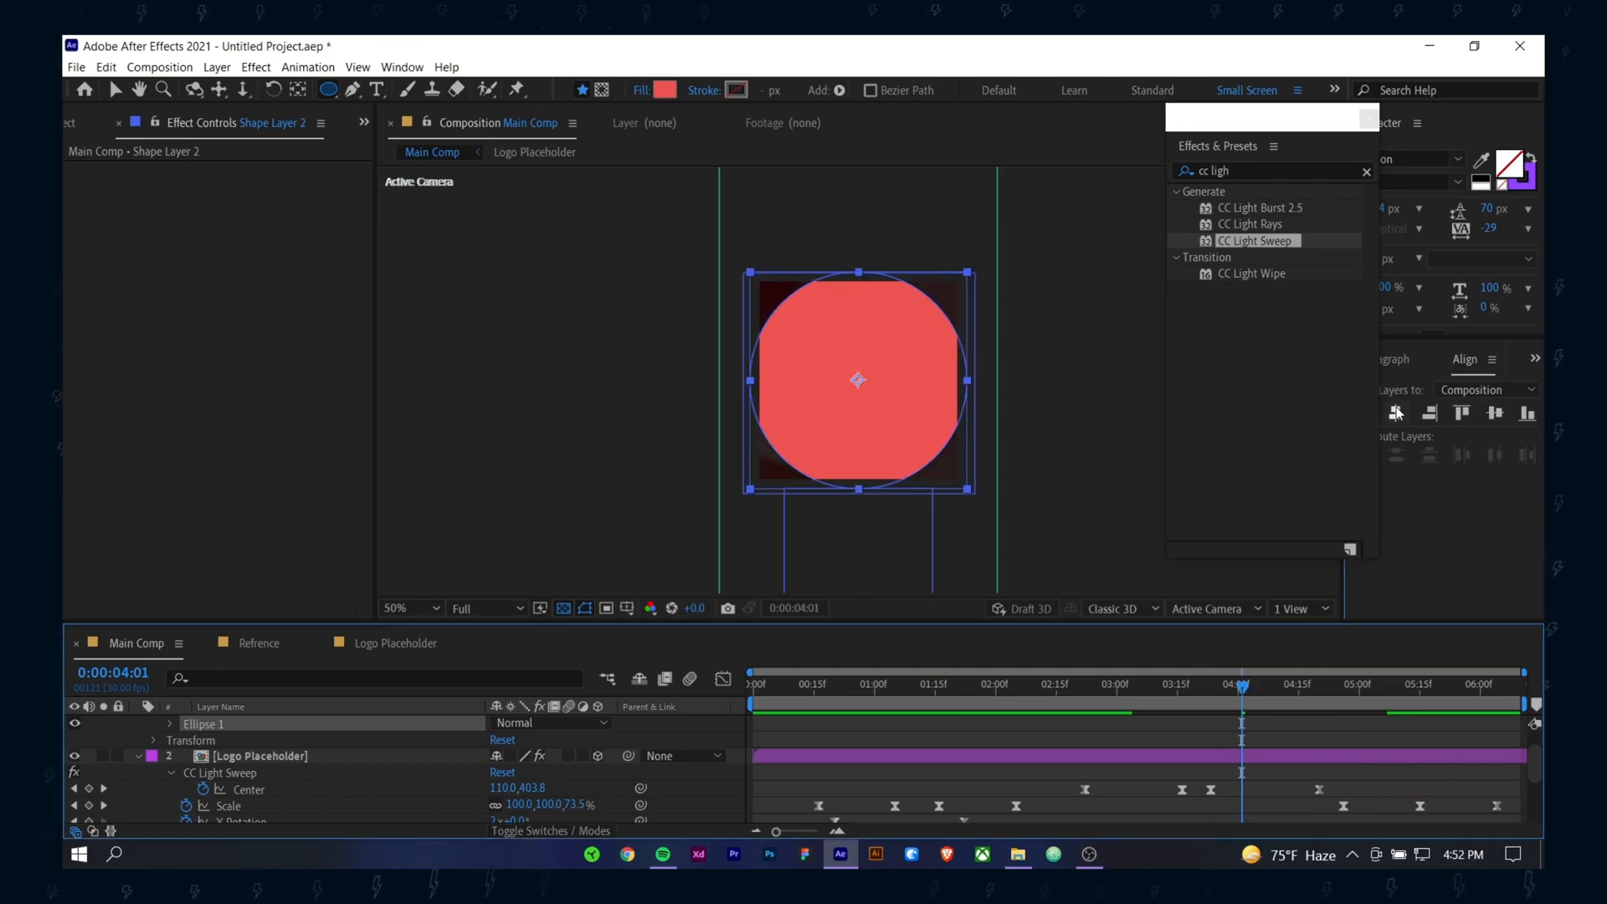
Step: Trim the new circle layer to start at 0:00:04:01 and place it directly beneath the logo layer
key(v)
scroll(1229, 757, up, 2)
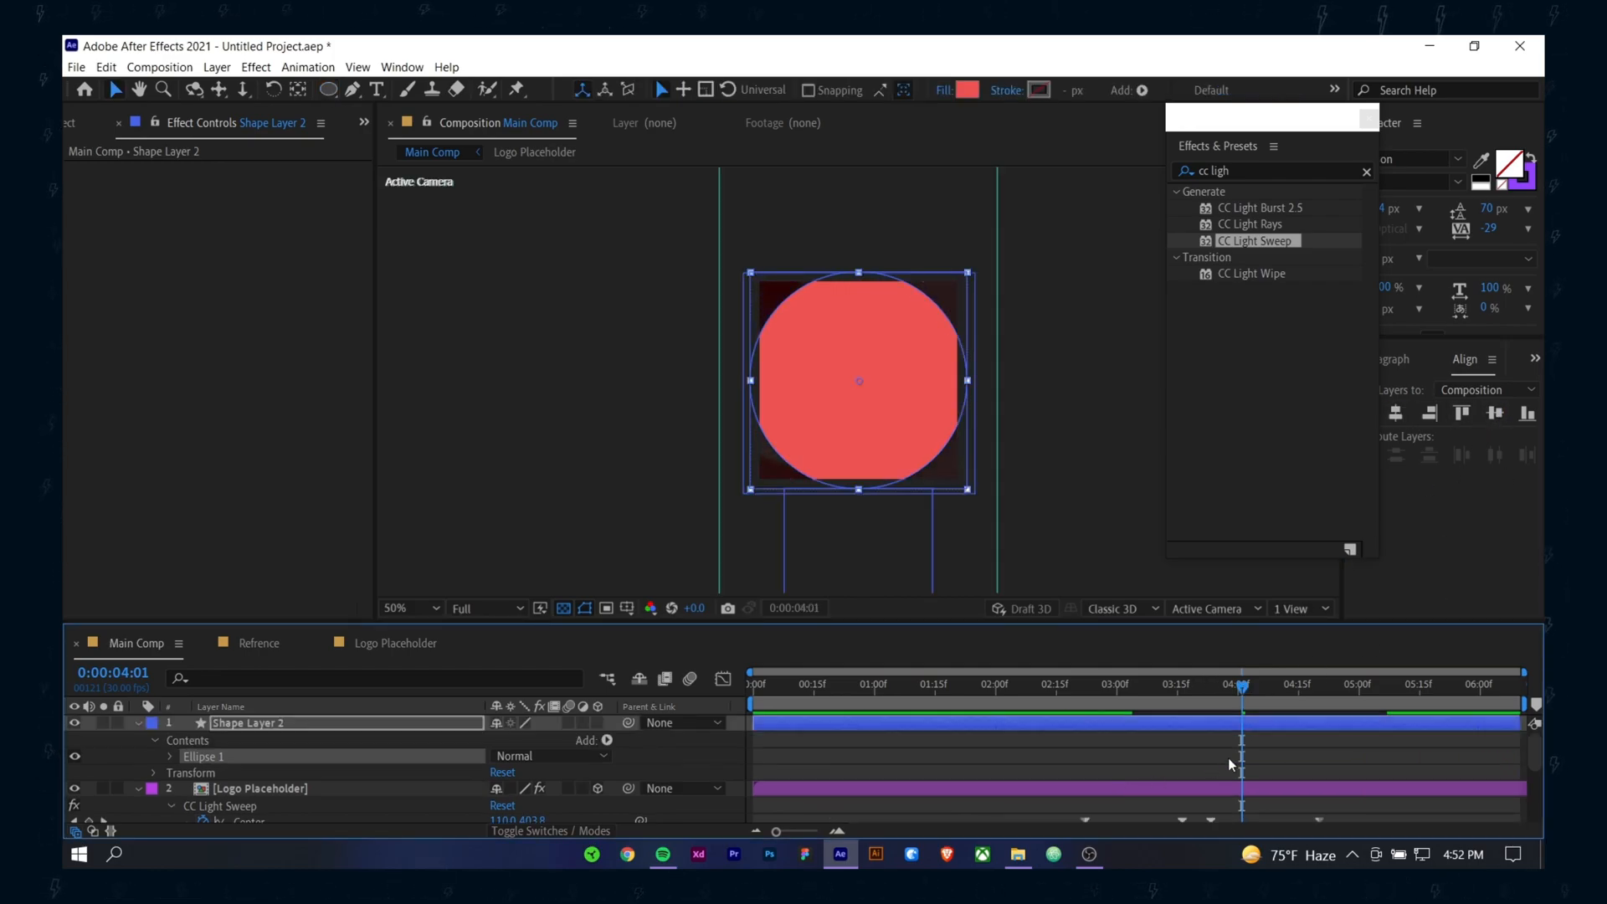
key(alt+bracketleft)
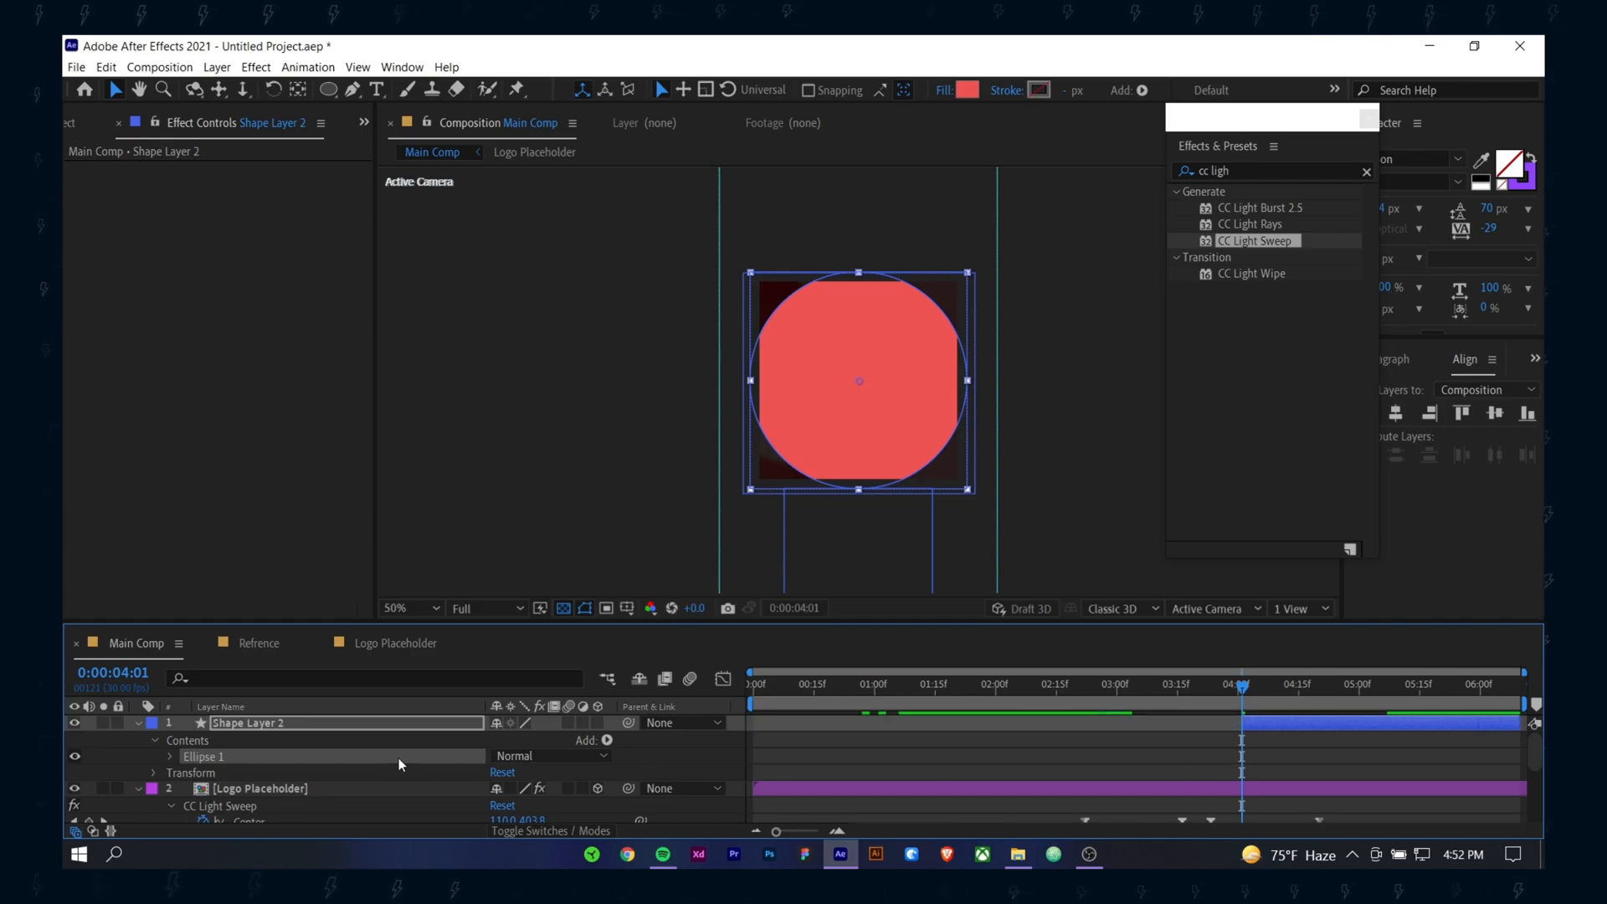
drag(348, 720, 262, 714)
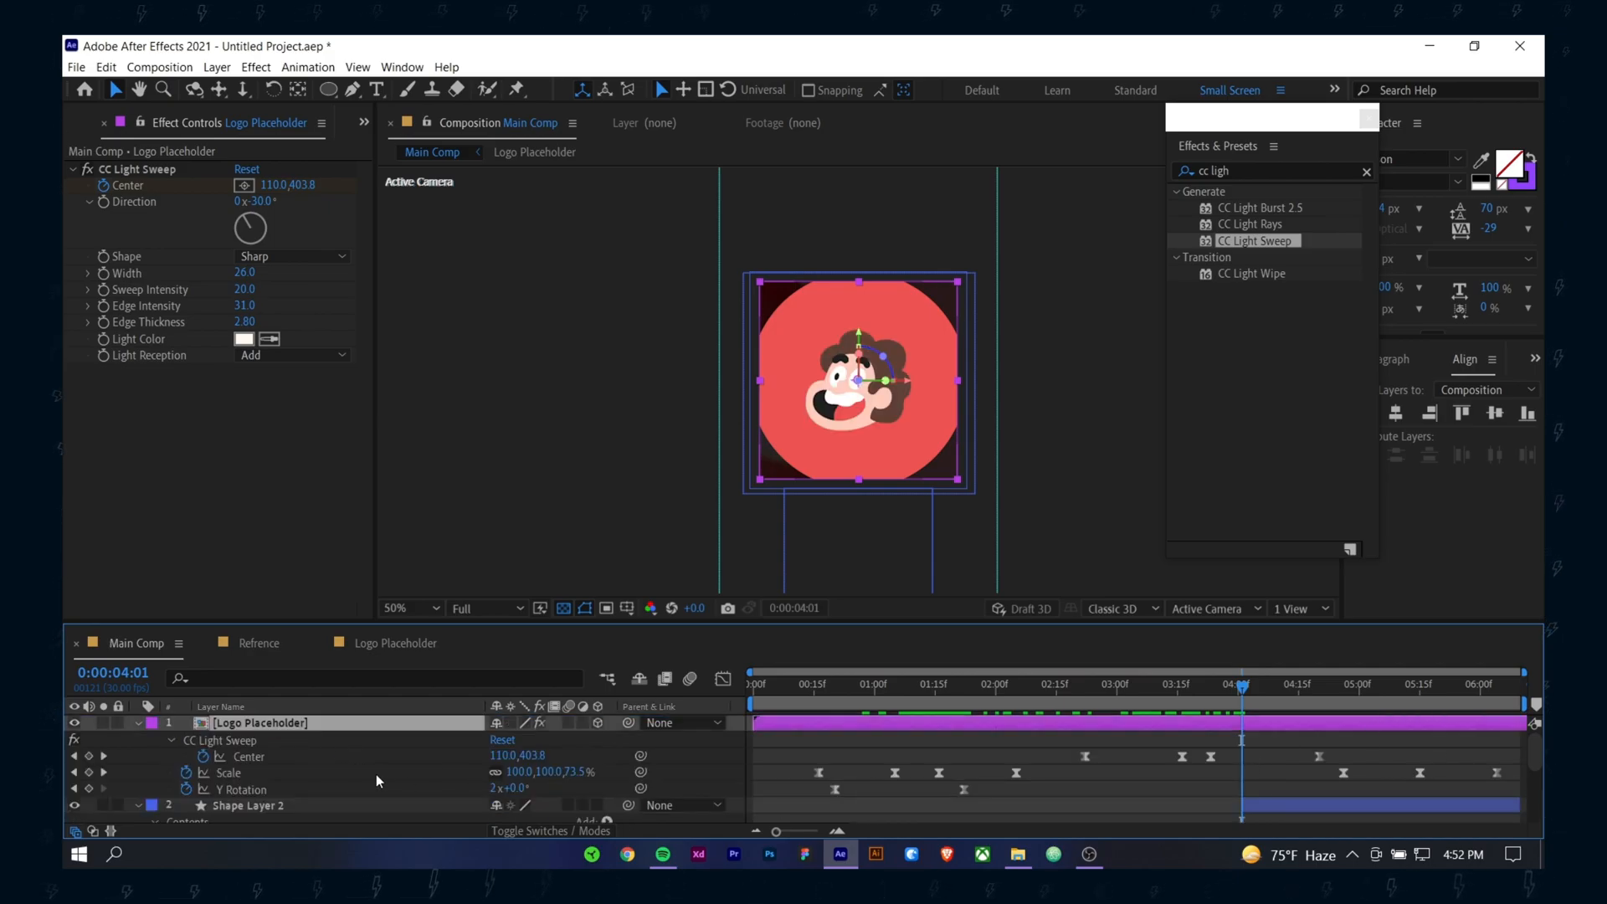
Step: Trim the end of the second circle layer to about 0:00:05:01
scroll(375, 782, down, 3)
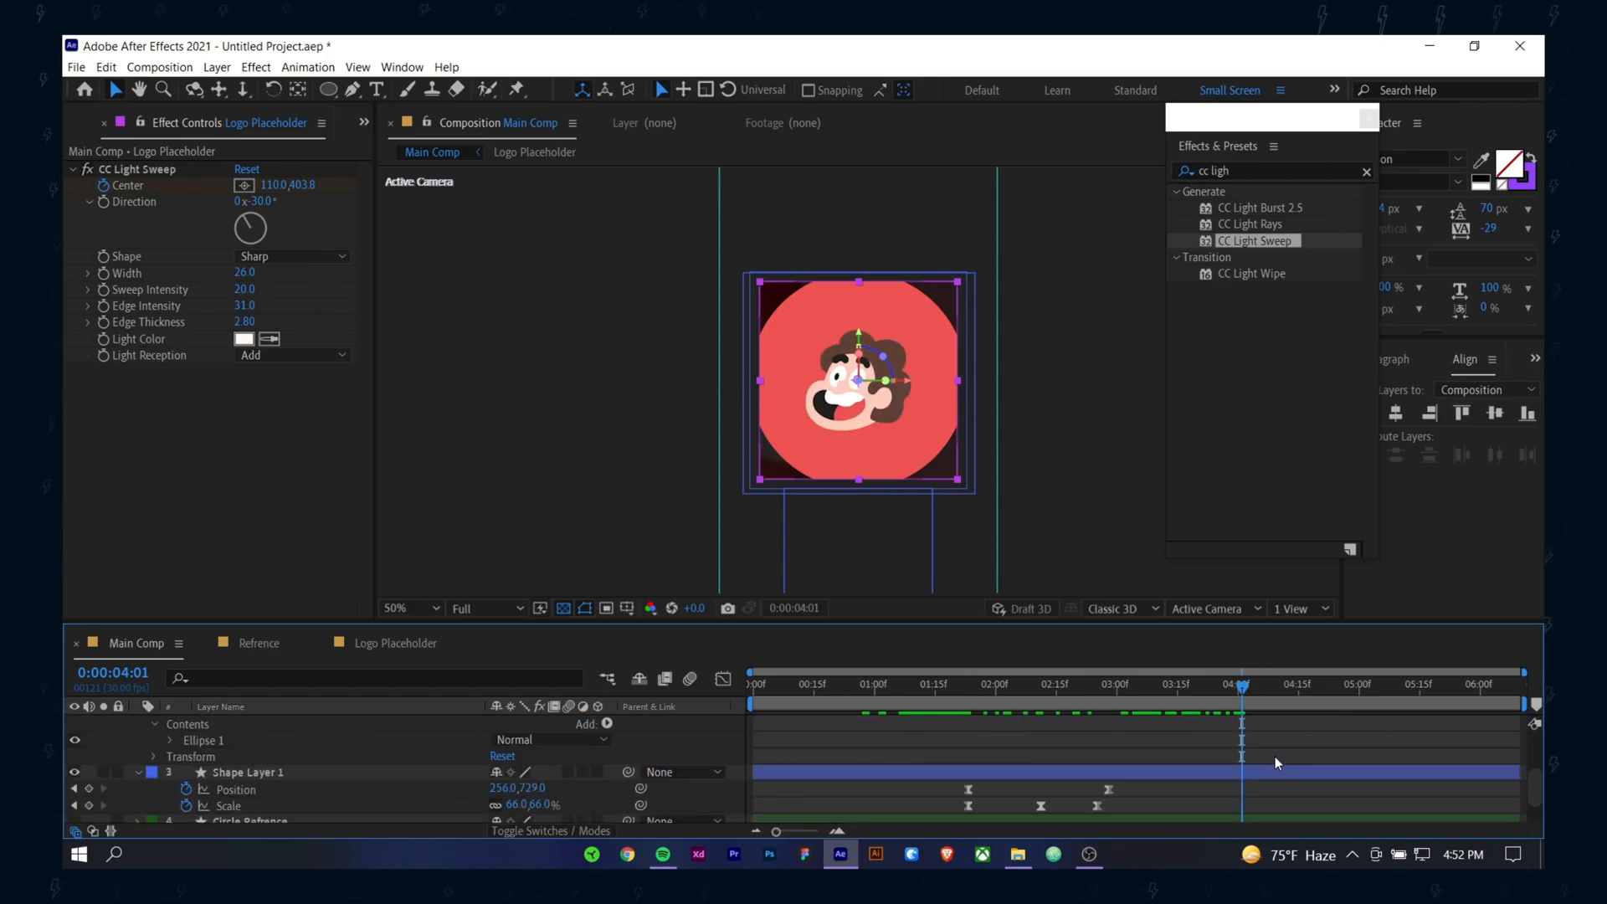
scroll(1275, 757, up, 1)
click(1270, 755)
drag(1244, 689, 1363, 703)
key(alt+bracketright)
Step: Animate the second circle's Scale from 0% at 0:00:04:01 to 135% at 0:00:04:17 and preview the growth
click(1246, 687)
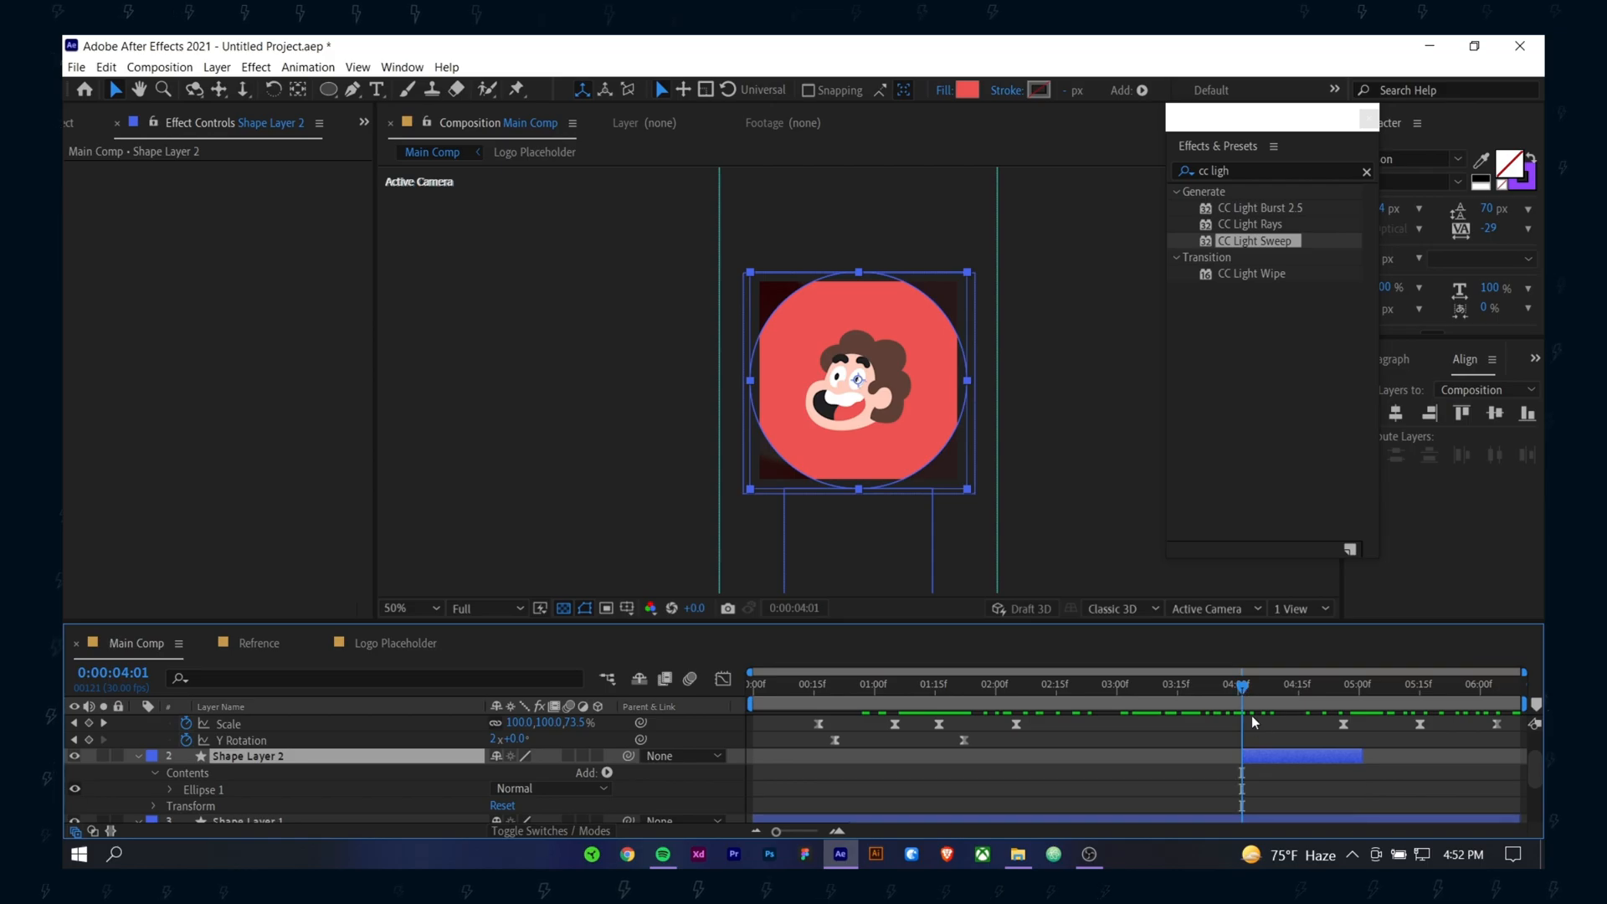
key(s)
click(185, 772)
drag(1242, 774, 1307, 774)
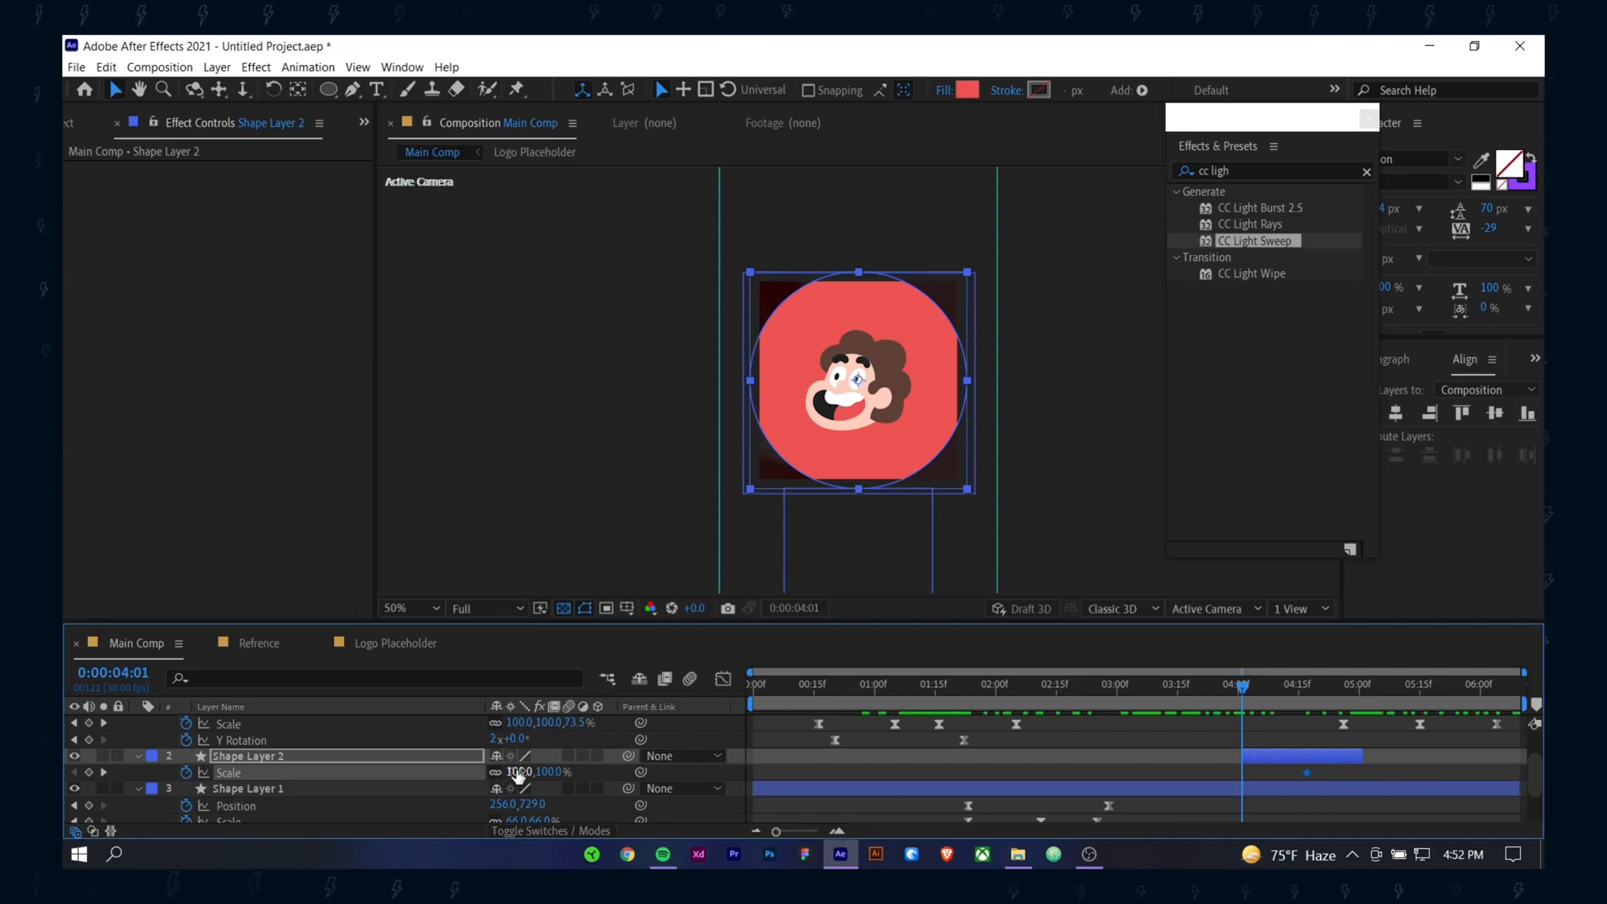
click(607, 769)
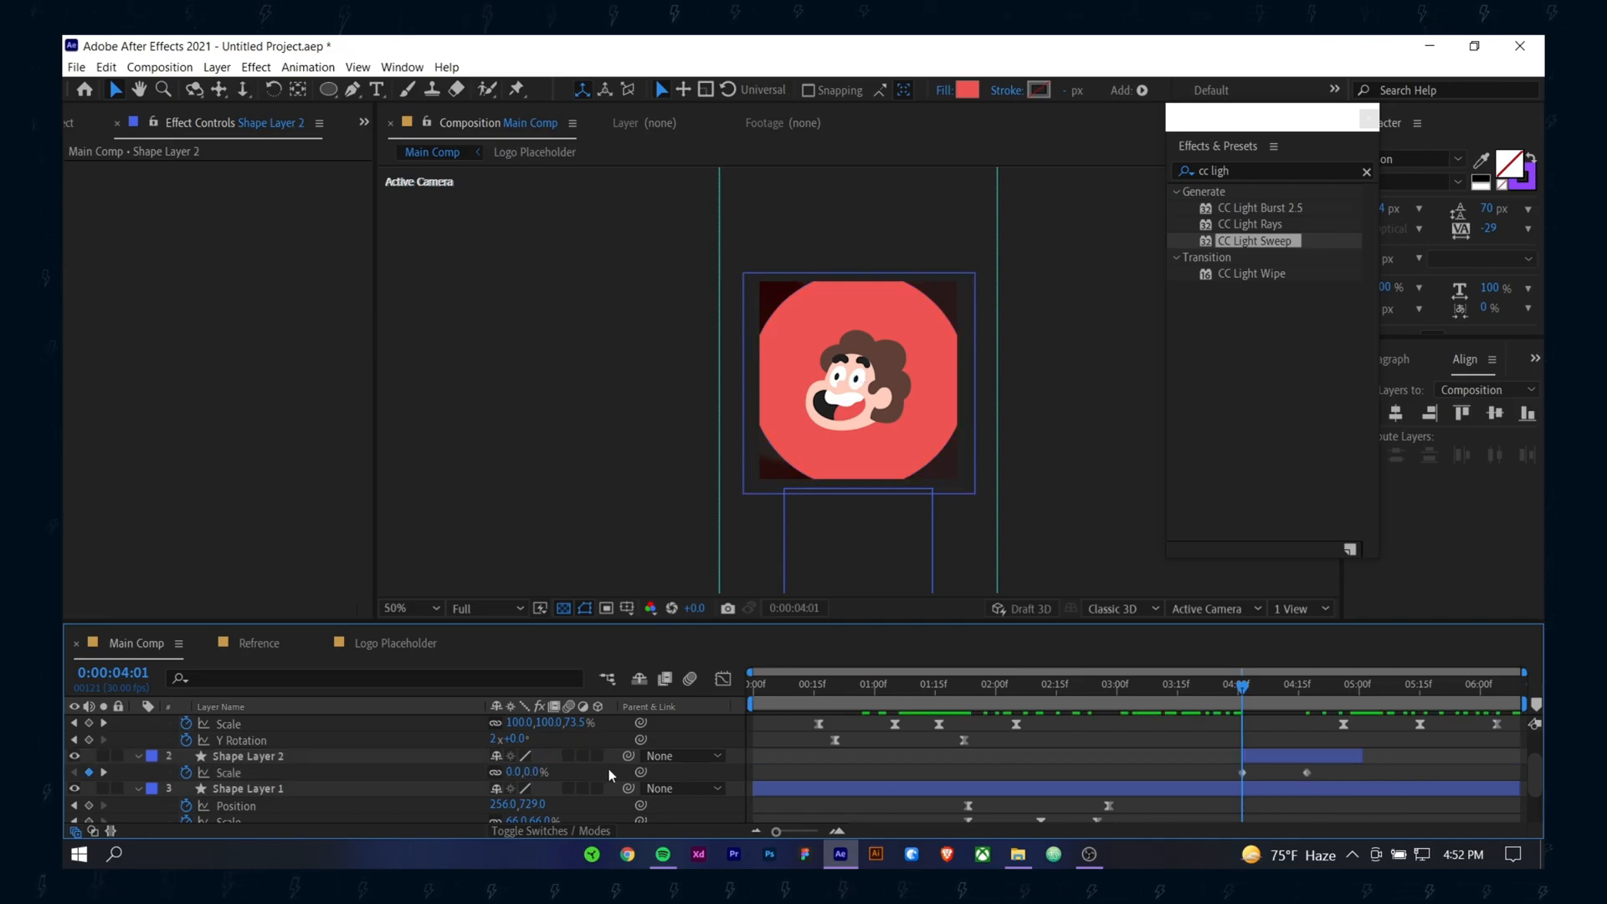
click(104, 772)
drag(513, 772, 556, 772)
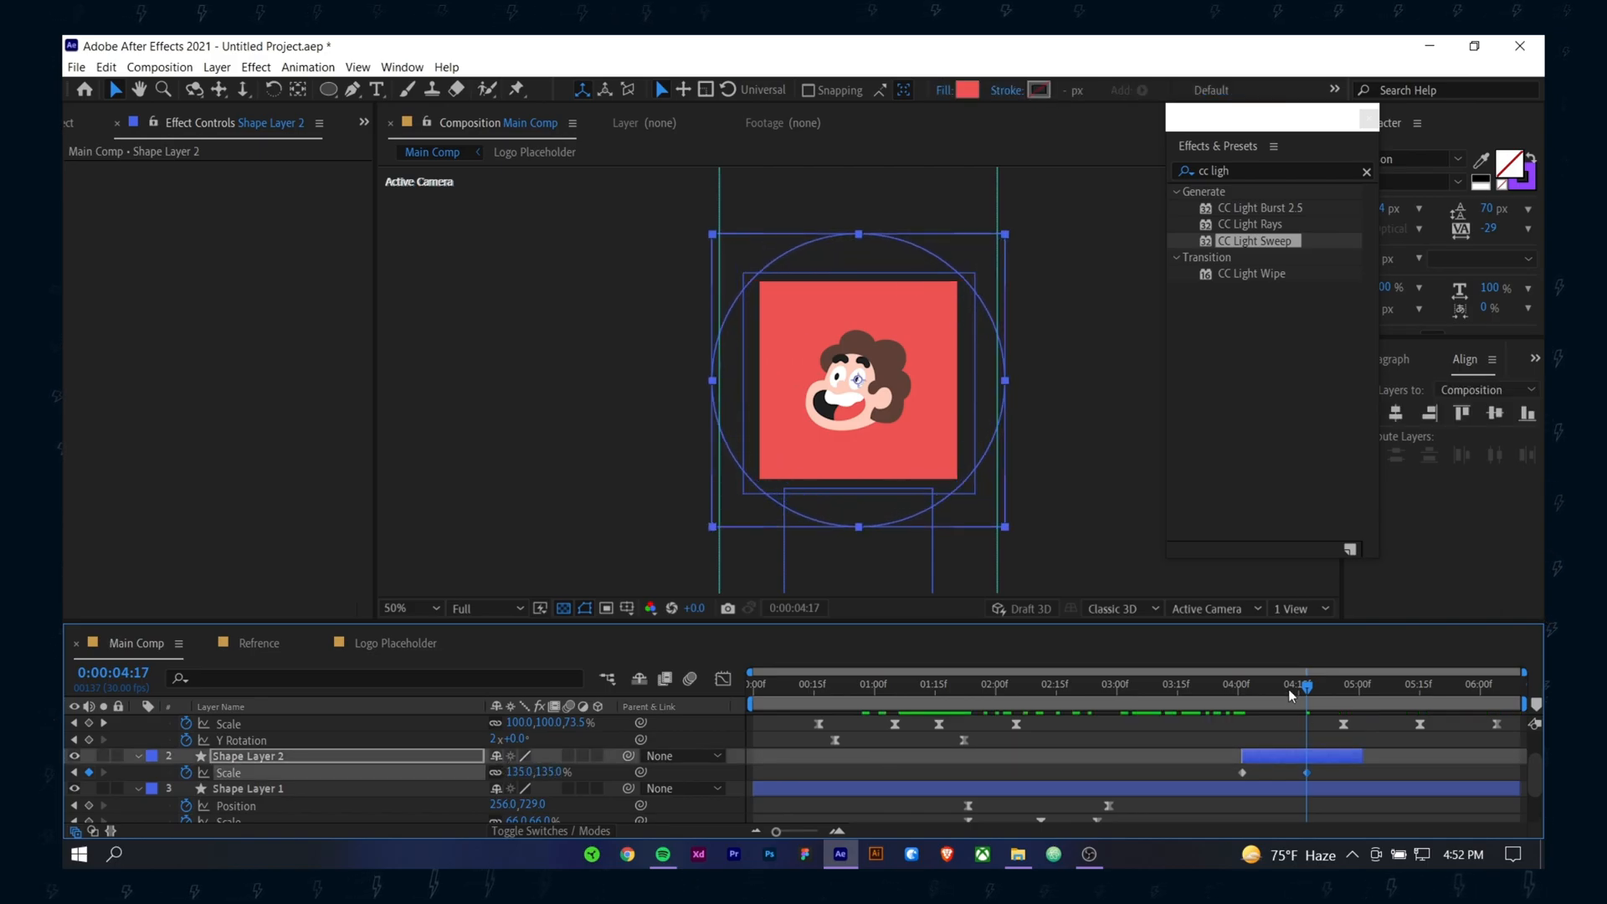
drag(1288, 691, 1247, 691)
key(space)
key(space)
click(1236, 695)
key(space)
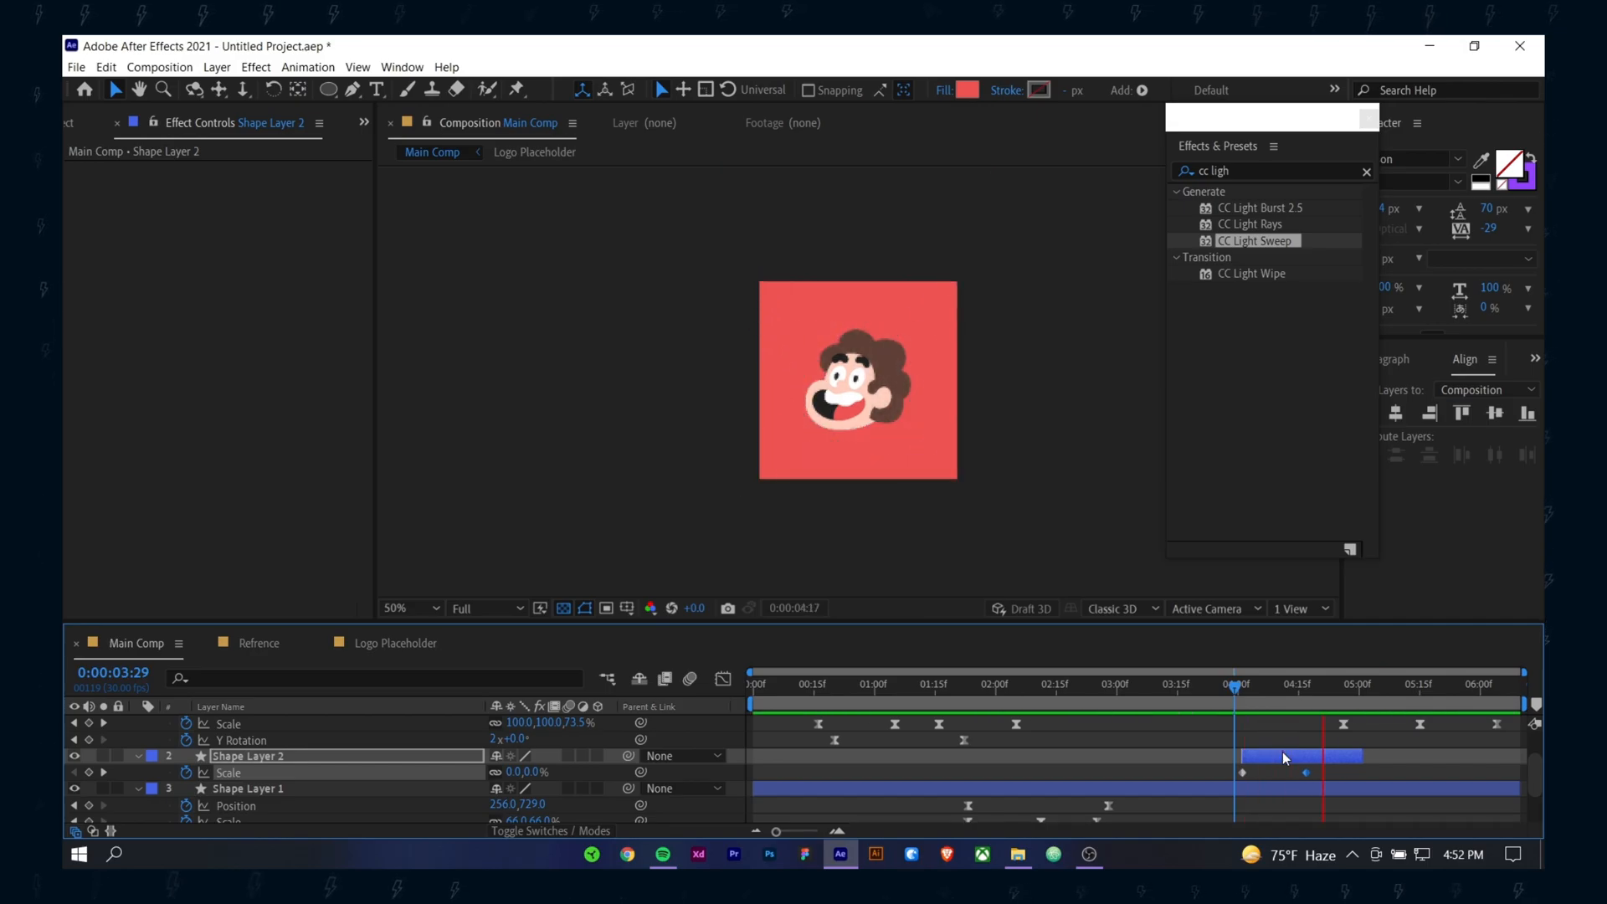
Step: Shift the second circle layer with its keyframes earlier so it starts at about 0:00:03:18
click(1367, 692)
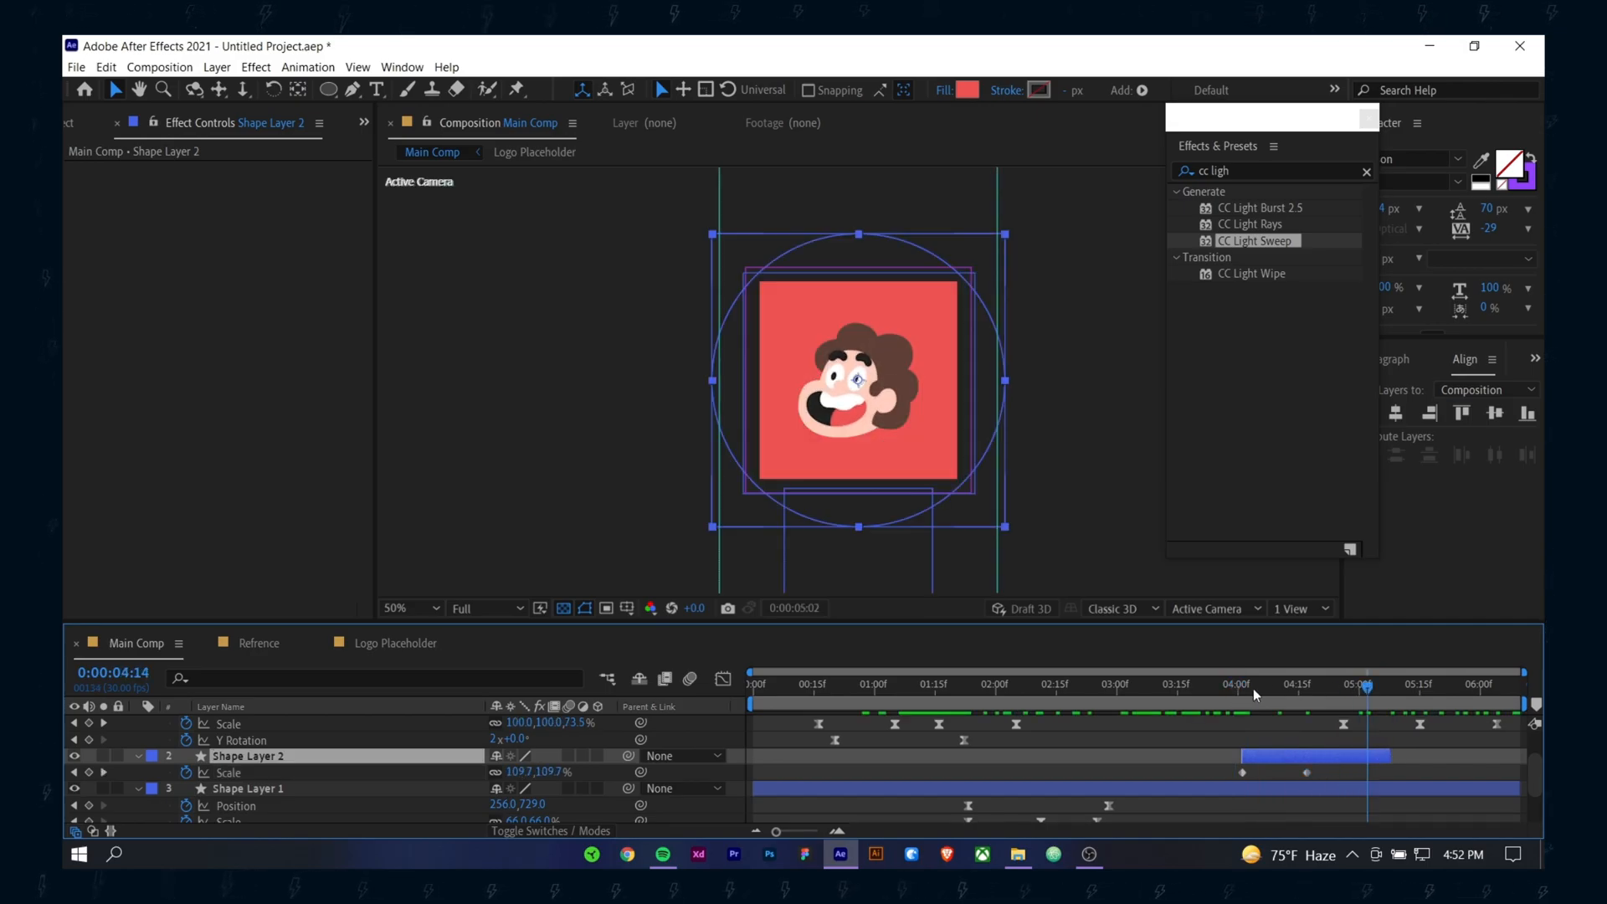
key(space)
drag(1260, 758, 1216, 759)
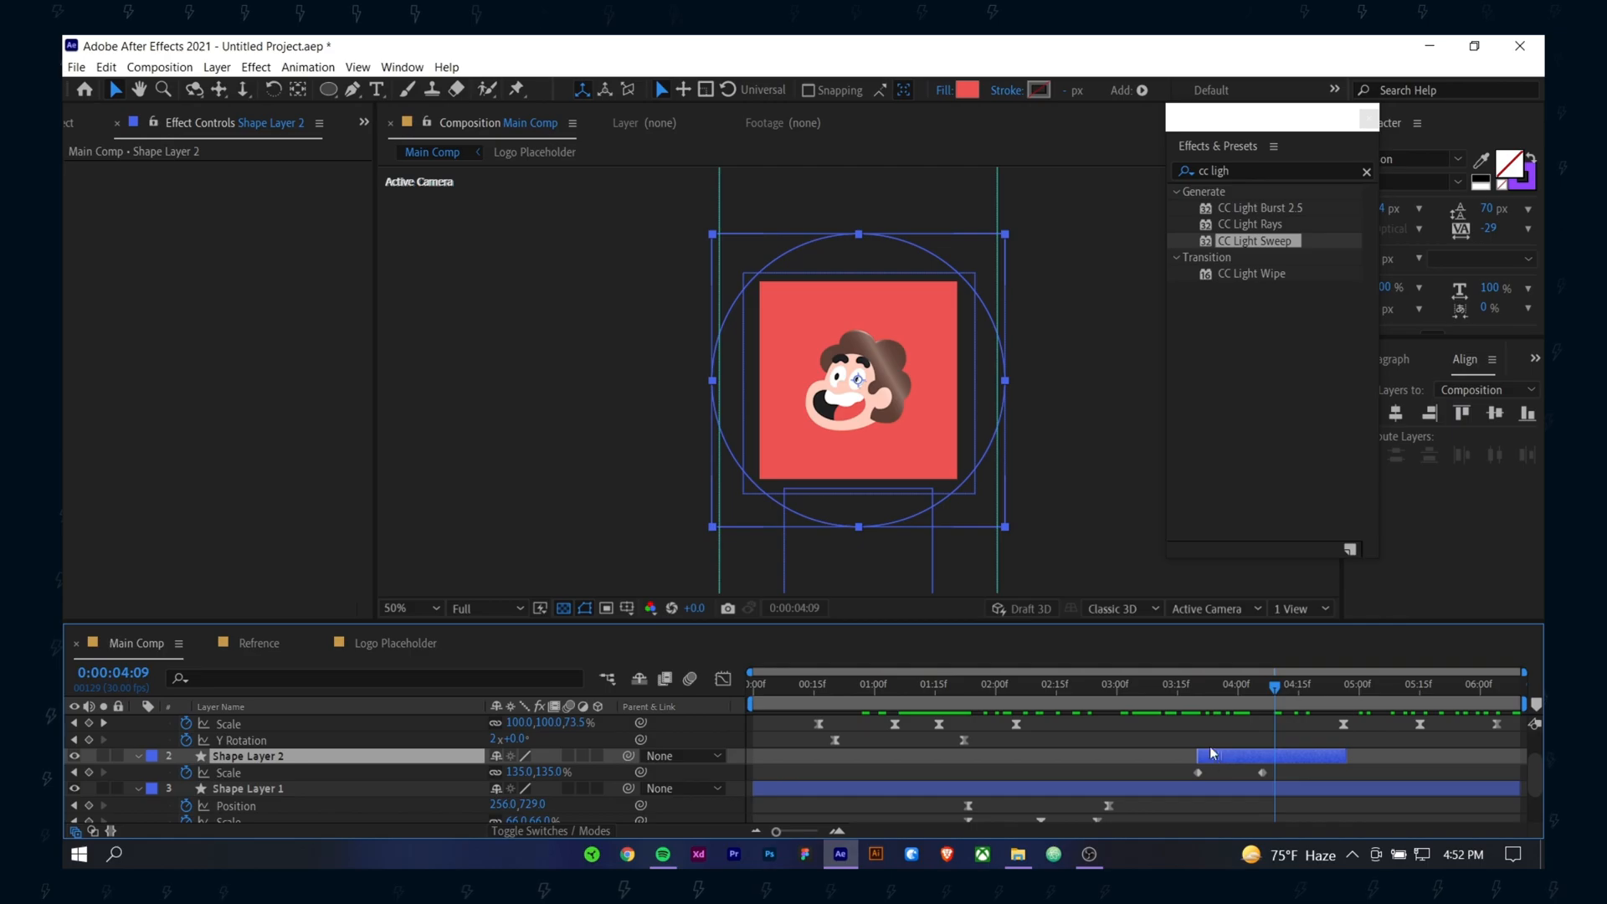
drag(1129, 697, 1212, 755)
mouse_move(1188, 692)
mouse_down()
mouse_move(1273, 715)
mouse_move(1182, 704)
mouse_up()
Step: Move the second circle's 135% Scale keyframe to about 0:00:04:01 and trim the layer's end to about 0:00:04:16
drag(1299, 692, 1325, 695)
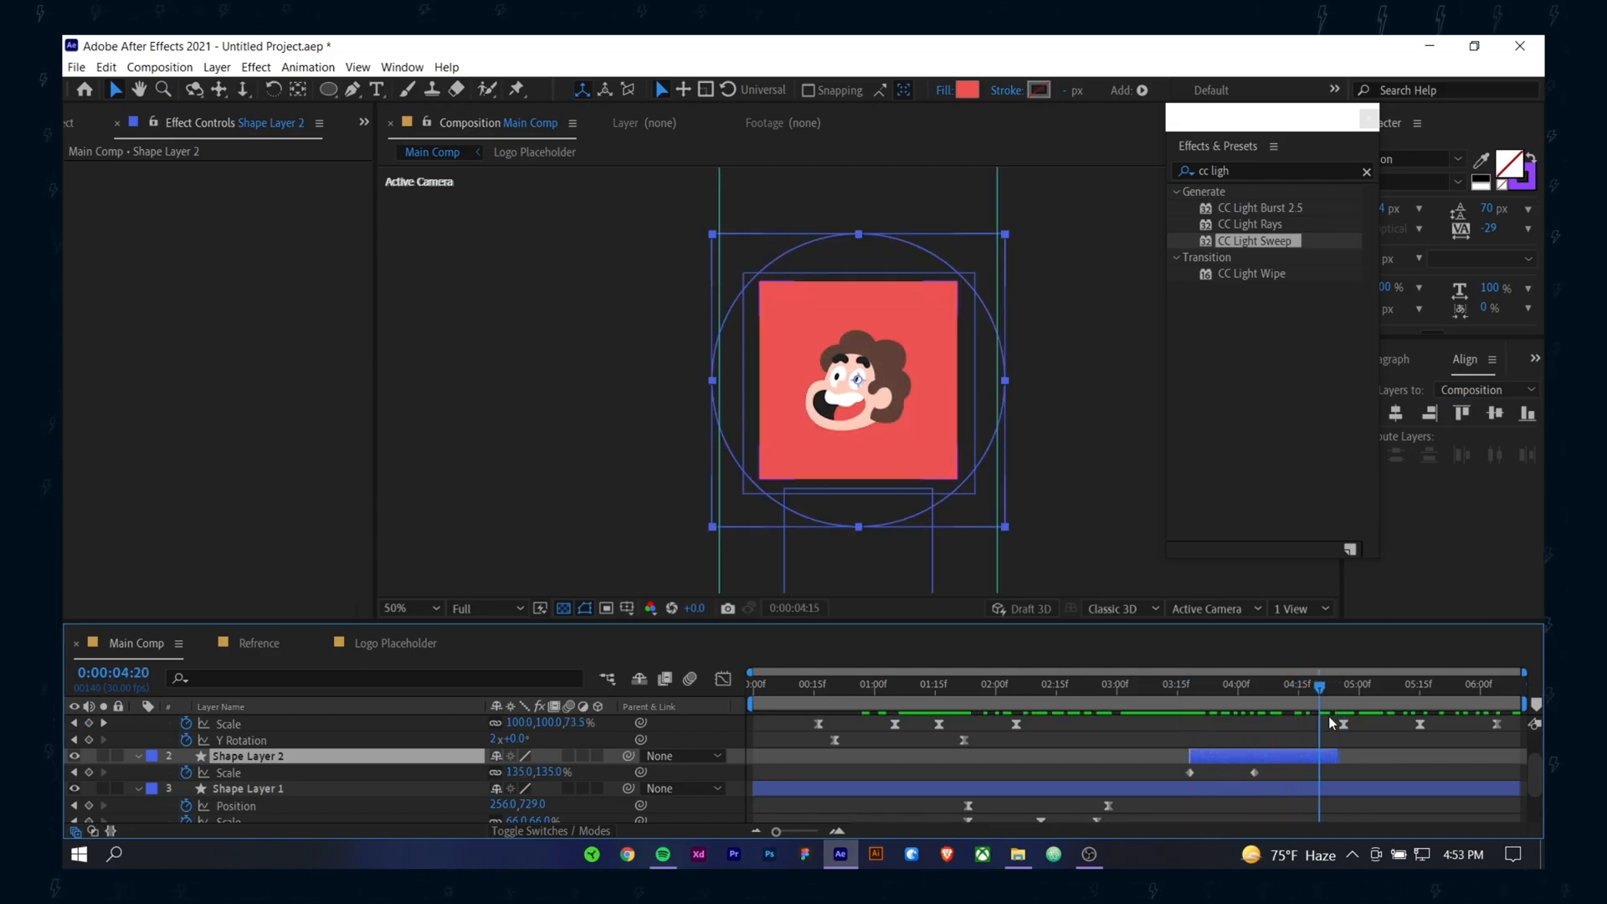
drag(1254, 772, 1244, 773)
click(1293, 699)
drag(1337, 756, 1308, 761)
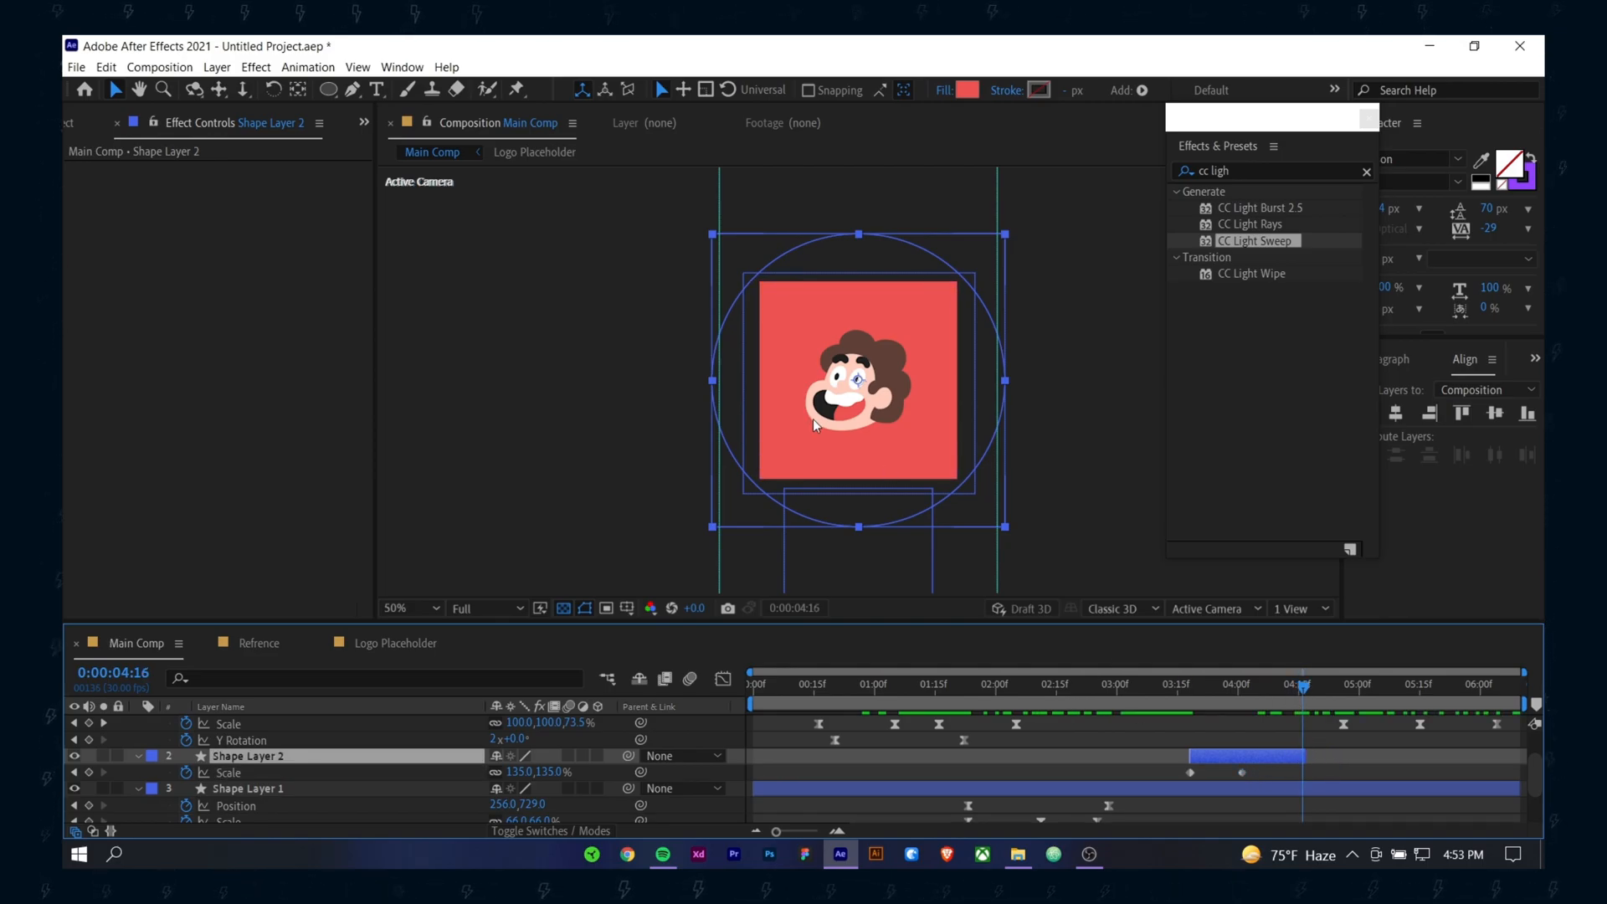
Step: Animate the second circle's Position from the centre at 0:00:04:01 to -364, -200 at 0:00:04:16 and preview the exit
key(p)
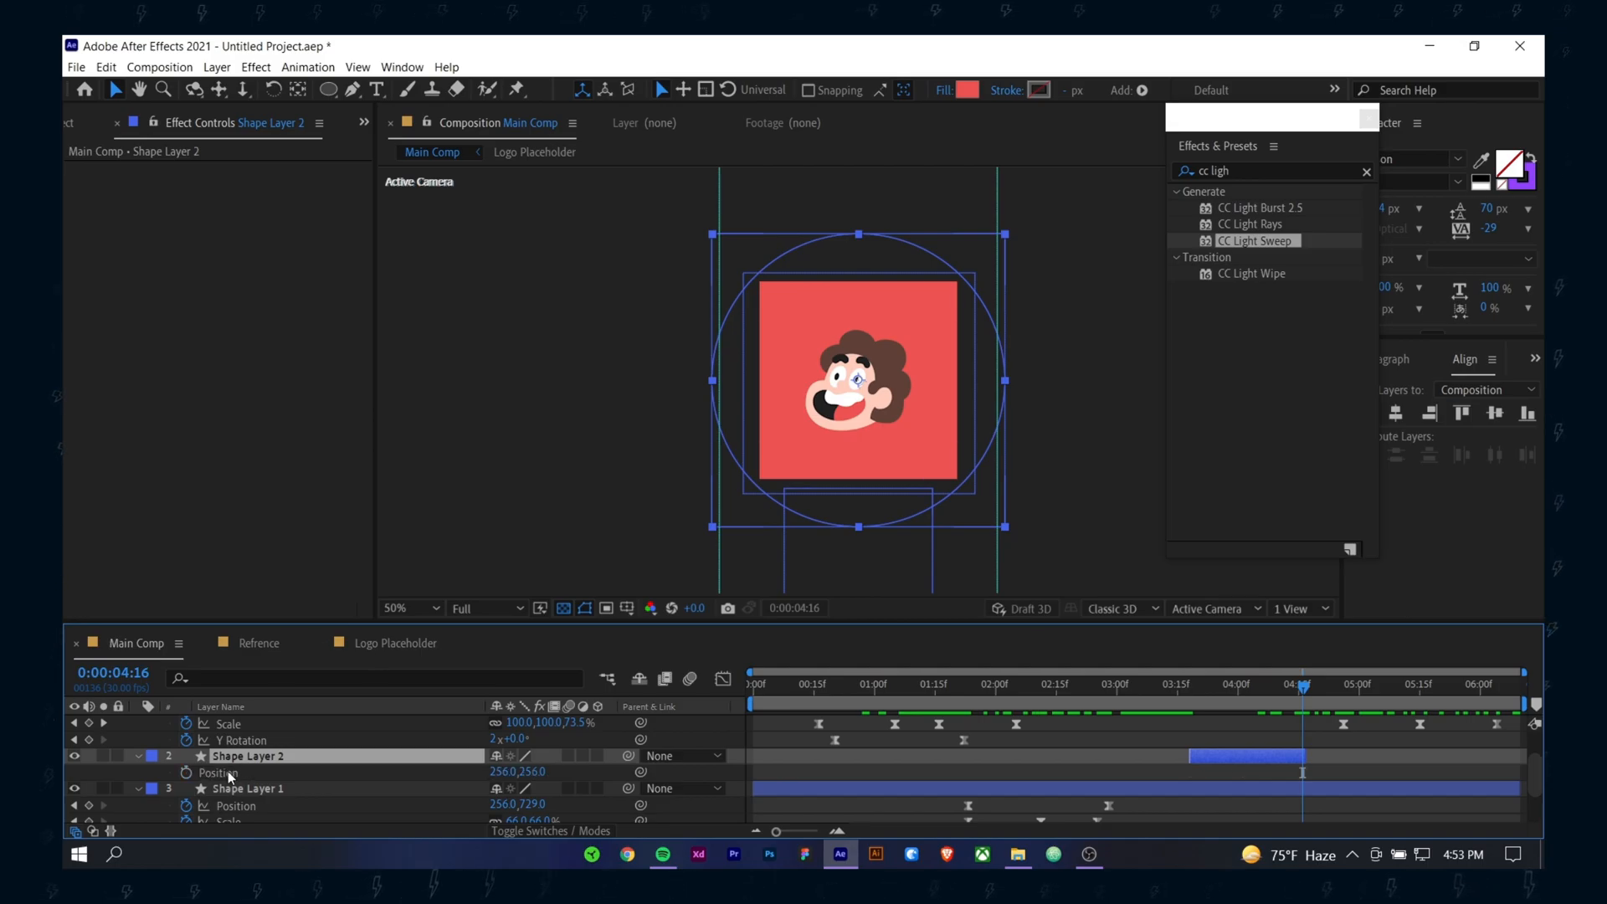
click(186, 772)
click(1253, 686)
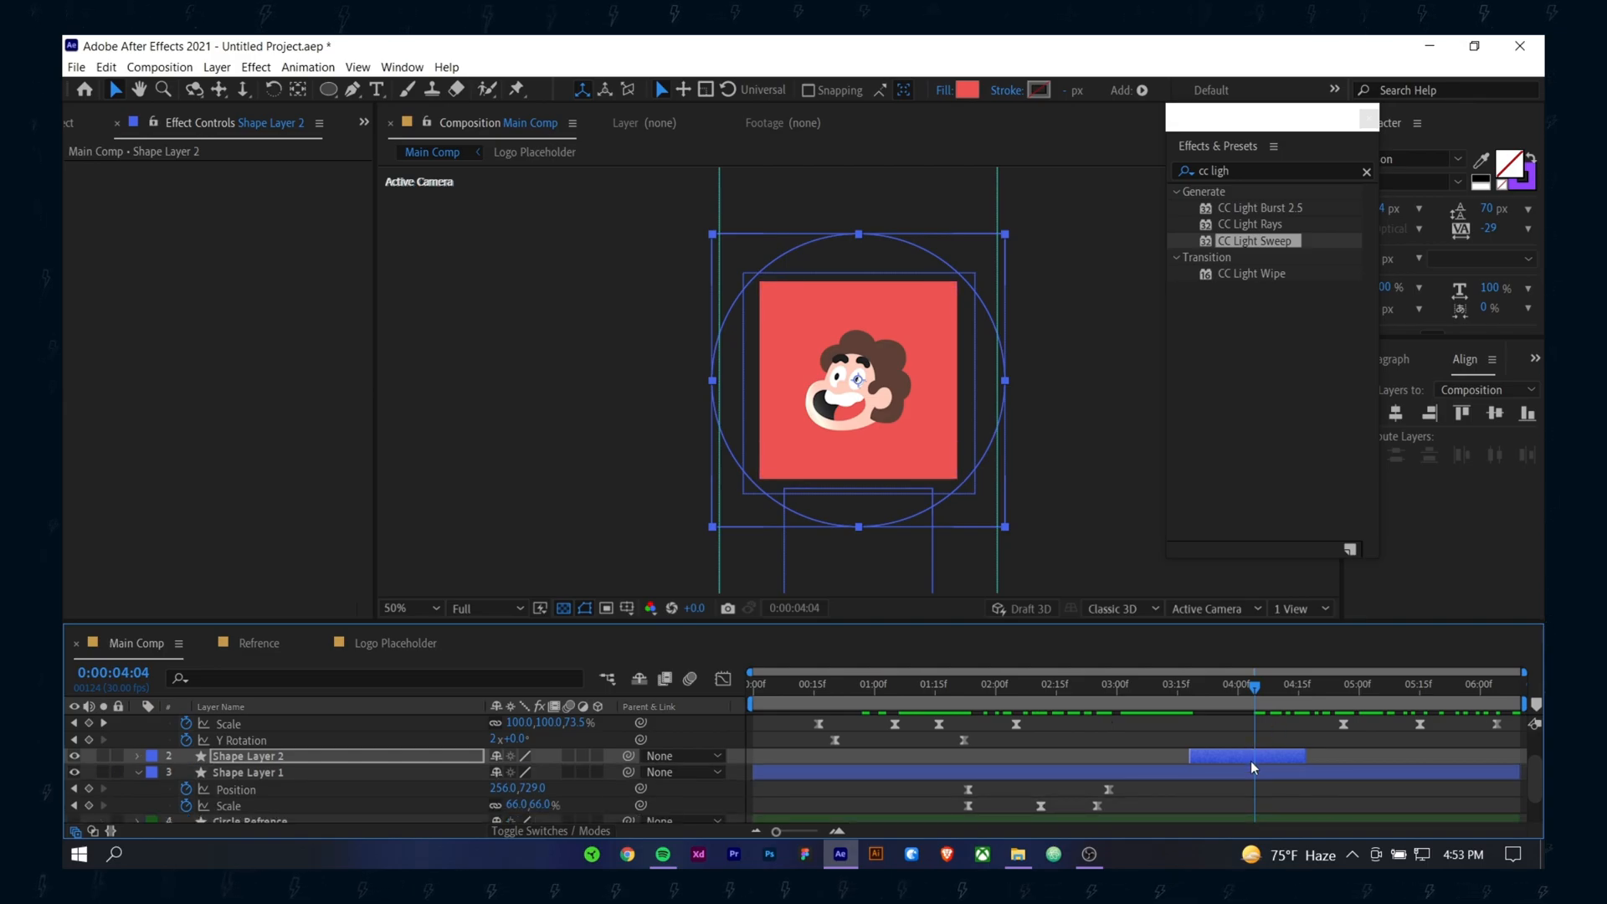
key(shift+s)
click(1242, 686)
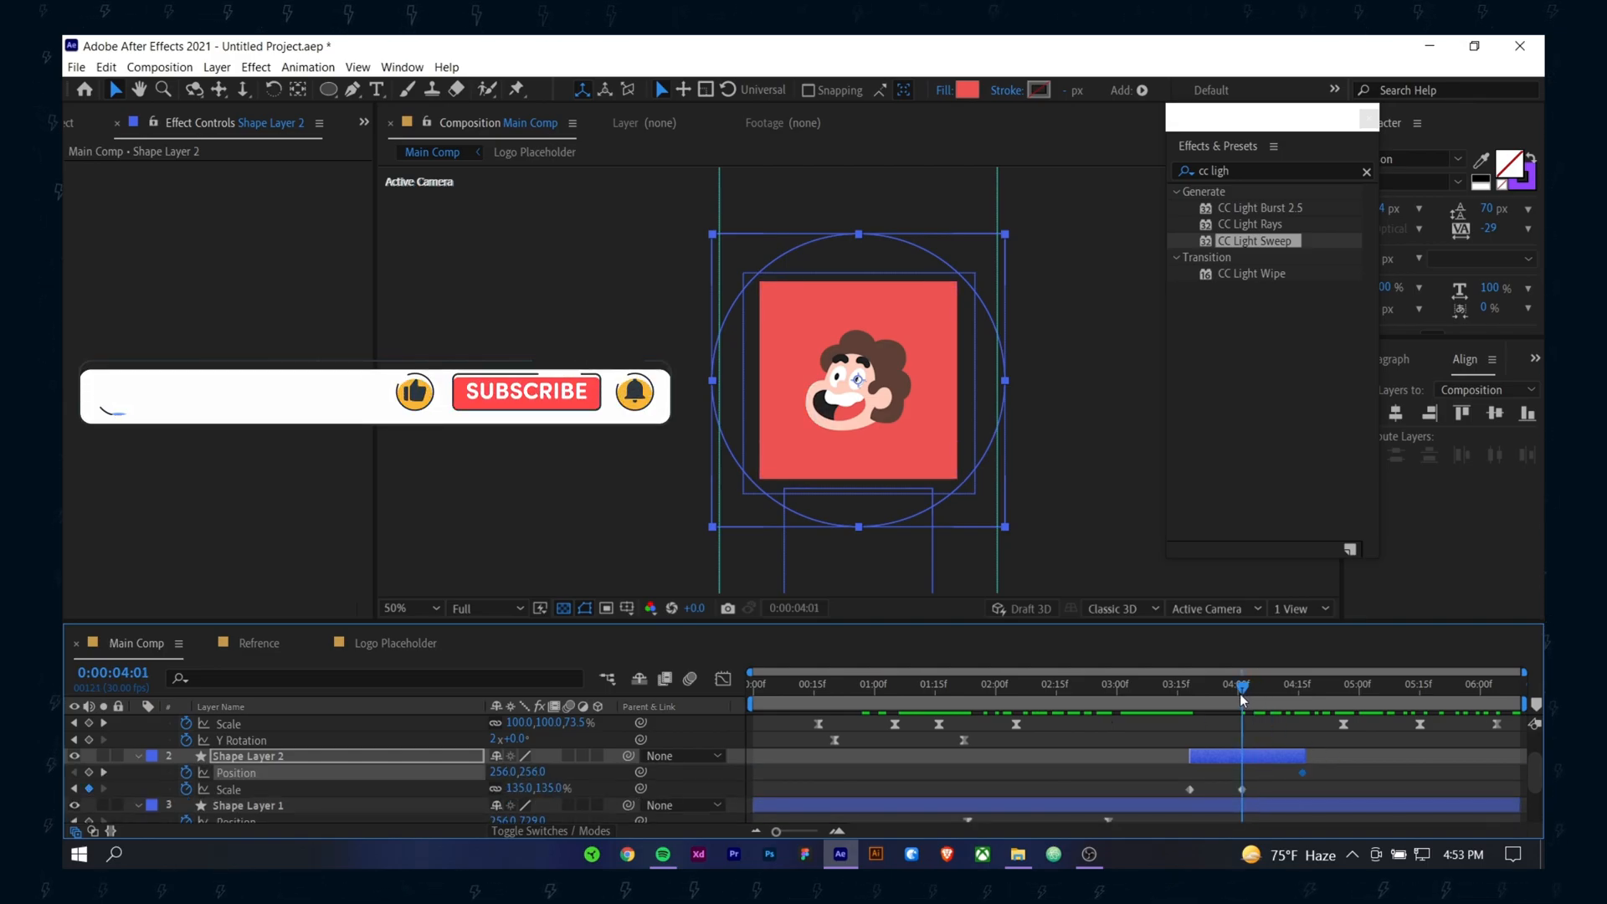
click(103, 772)
drag(910, 399, 652, 214)
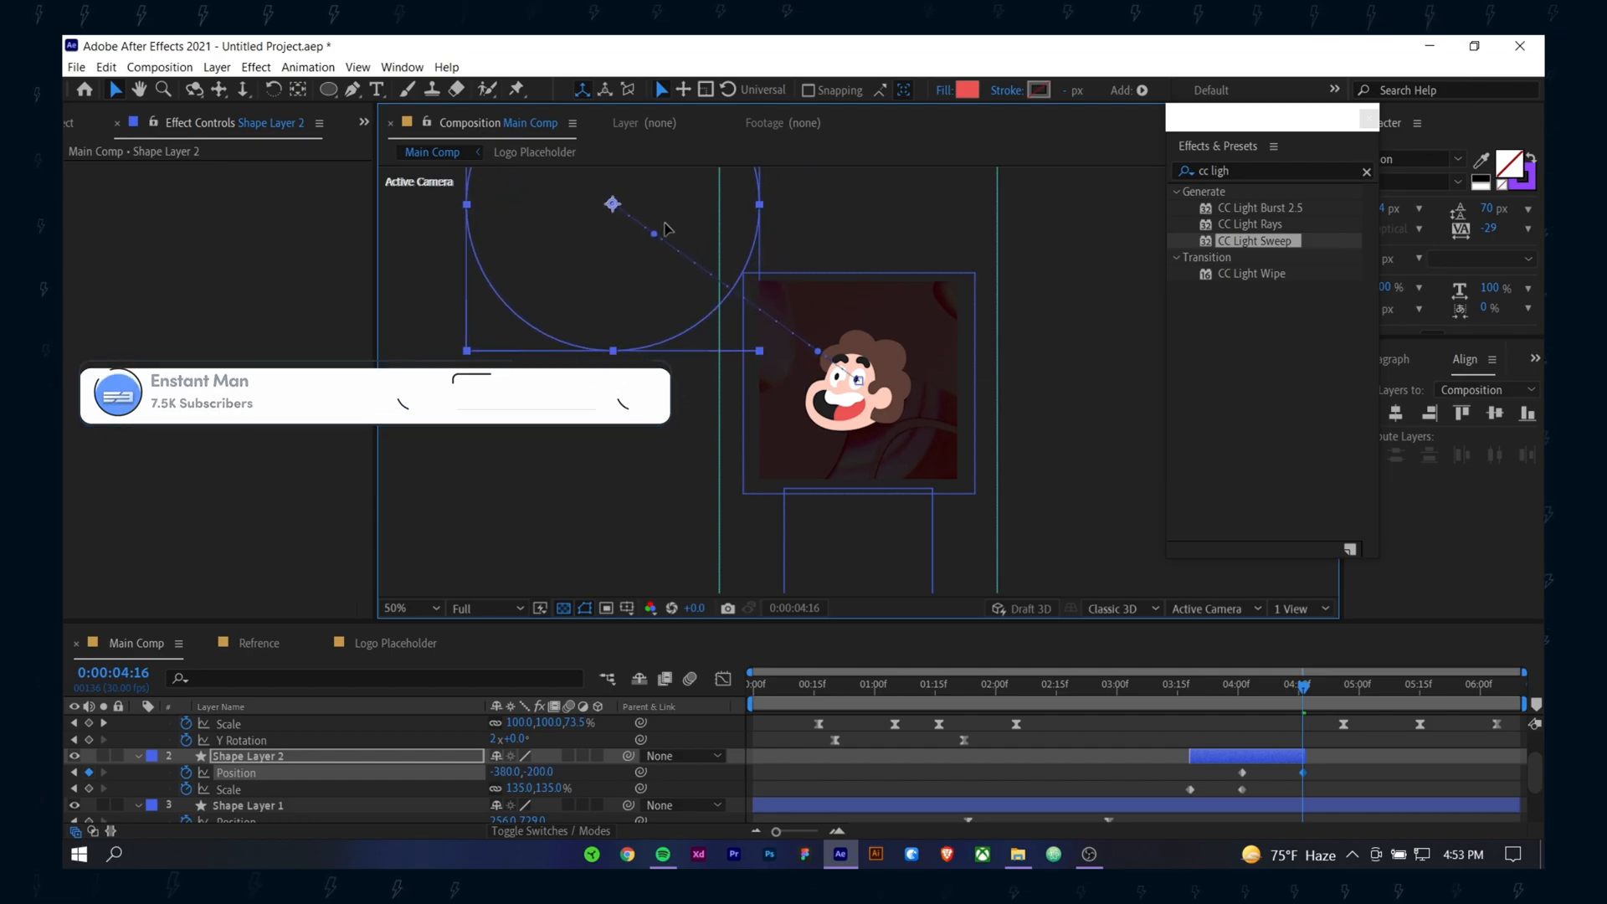
drag(1242, 695, 1162, 695)
key(space)
drag(1278, 698, 1178, 700)
key(space)
Step: Apply Easy Ease to all Position and Scale keyframes of the second circle
drag(1334, 767, 1158, 796)
right_click(1242, 787)
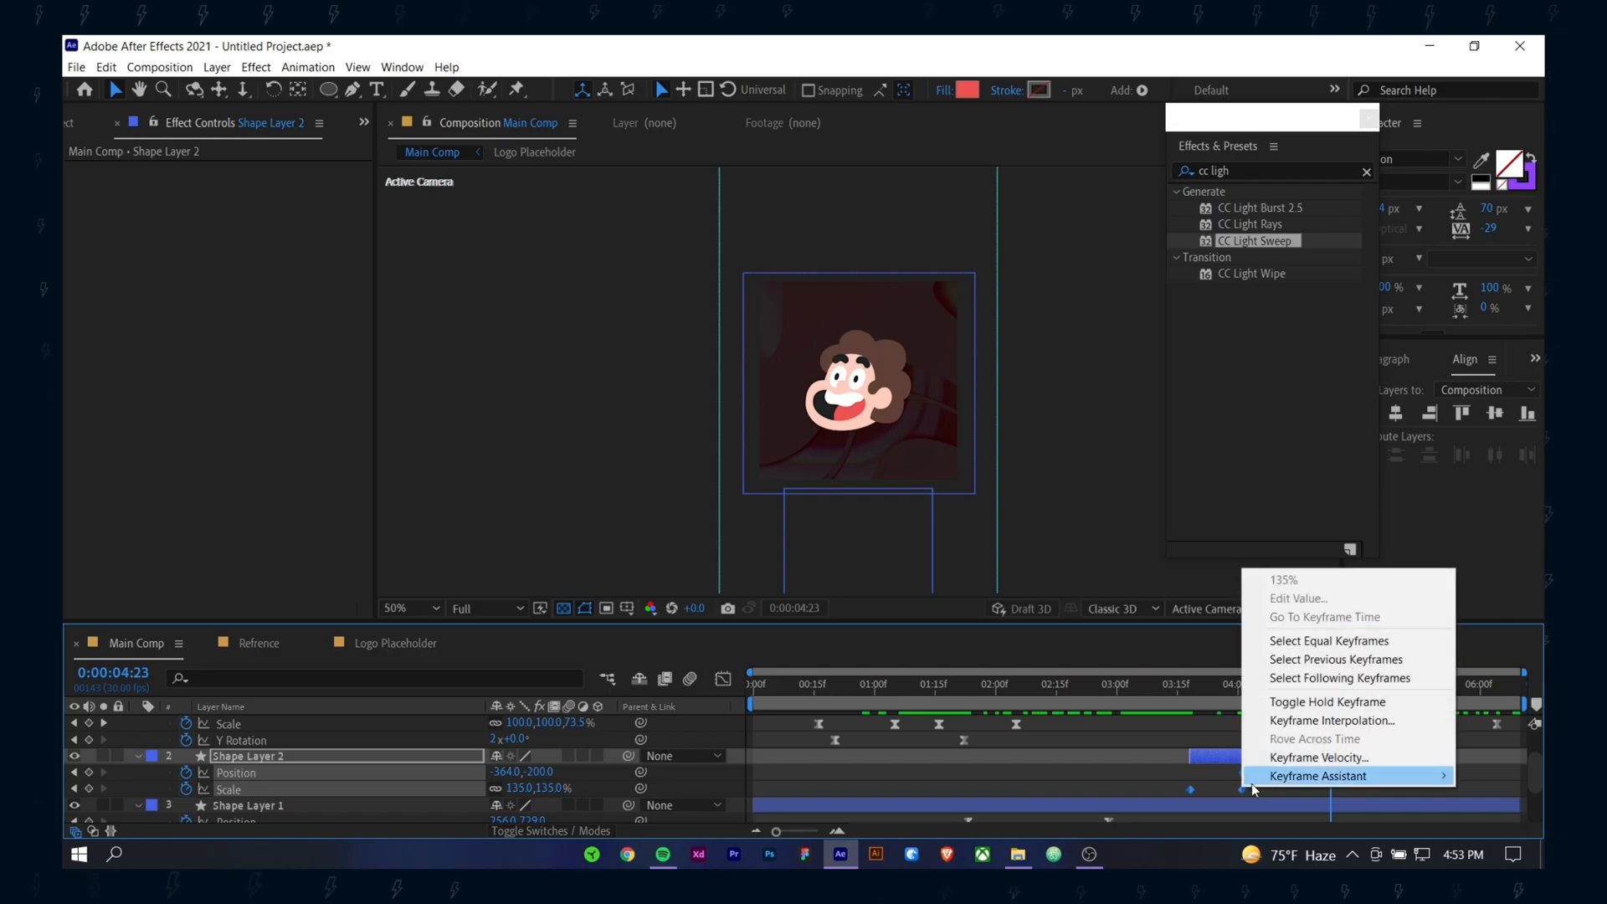
mouse_move(1306, 864)
click(1022, 666)
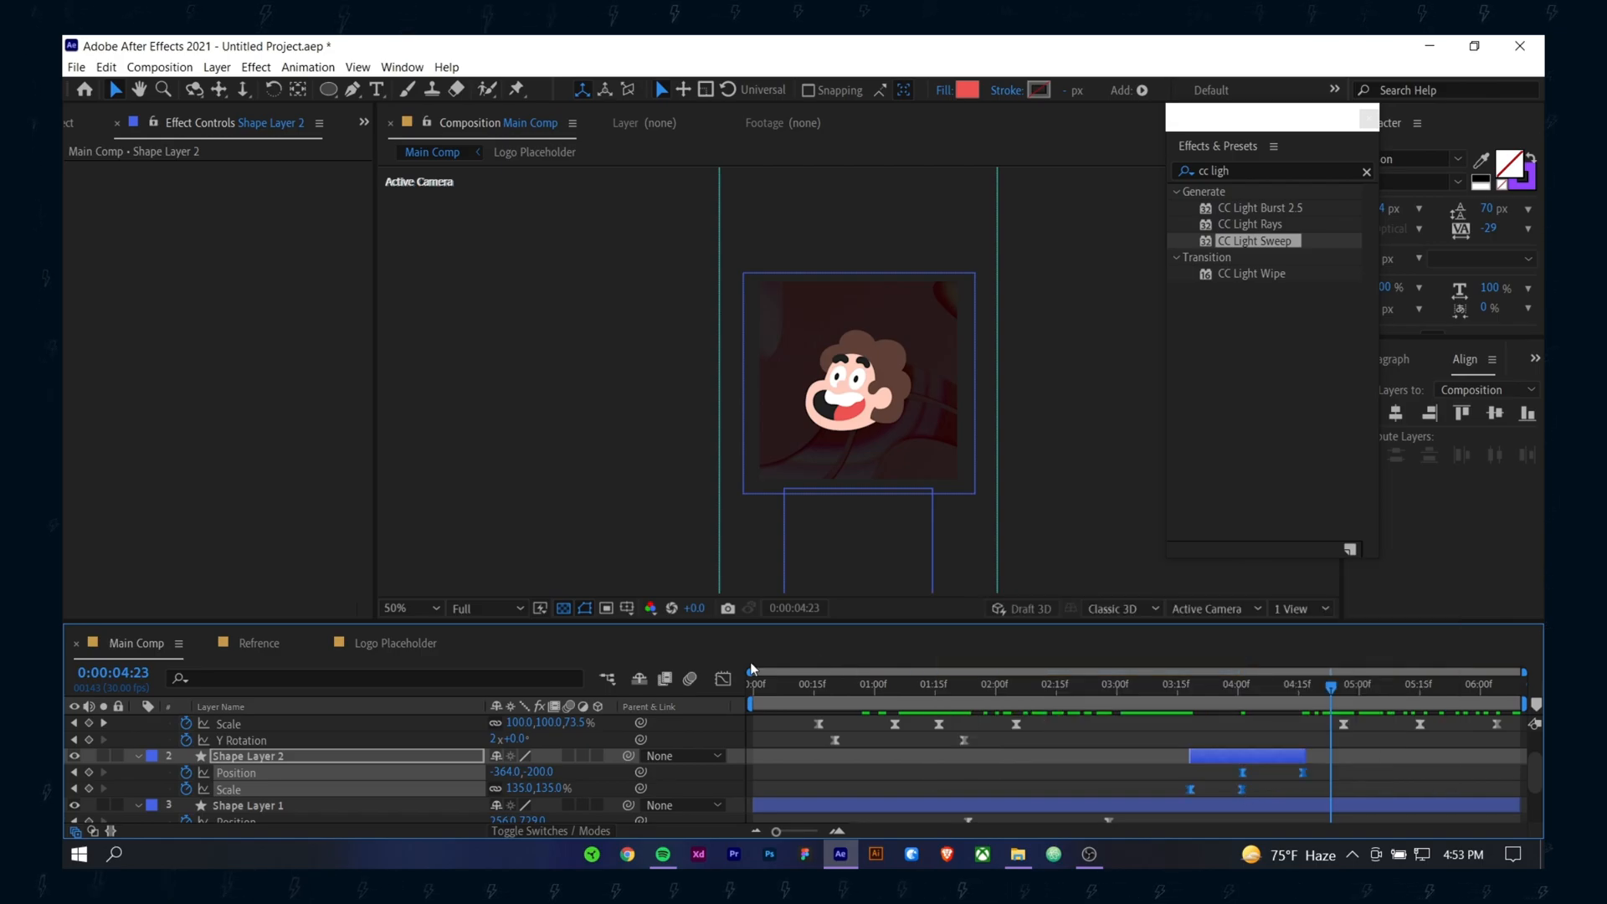
Step: Reshape the second circle's speed curves so the Scale eases out early and the Position accelerates late
click(720, 678)
mouse_move(1206, 790)
mouse_down()
mouse_move(1244, 791)
mouse_move(1218, 794)
mouse_up()
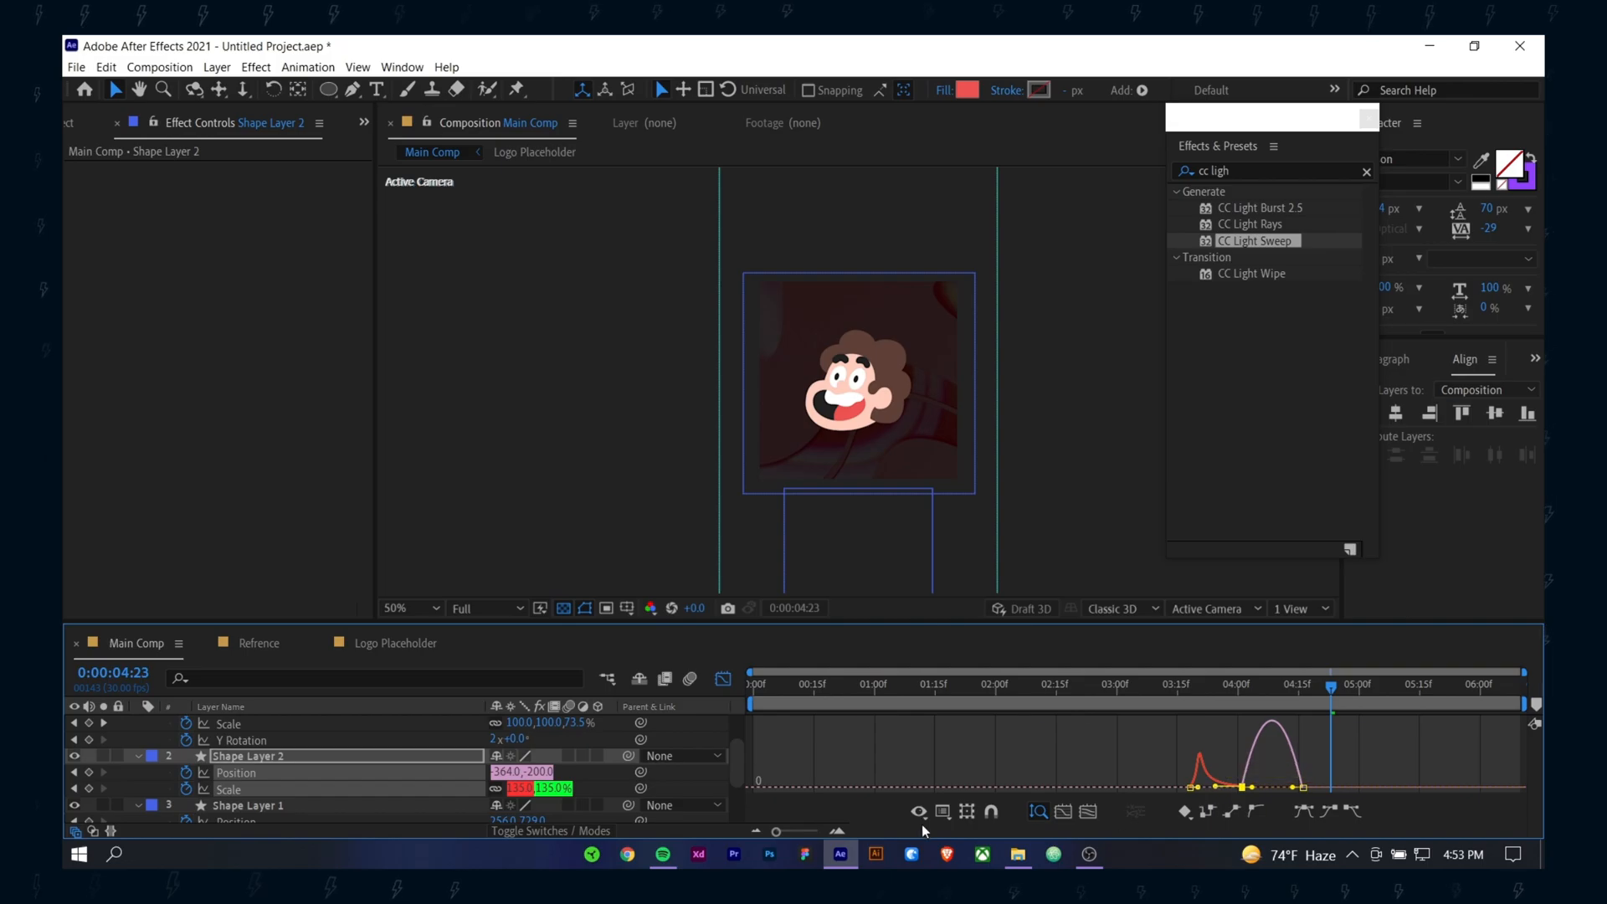
click(836, 831)
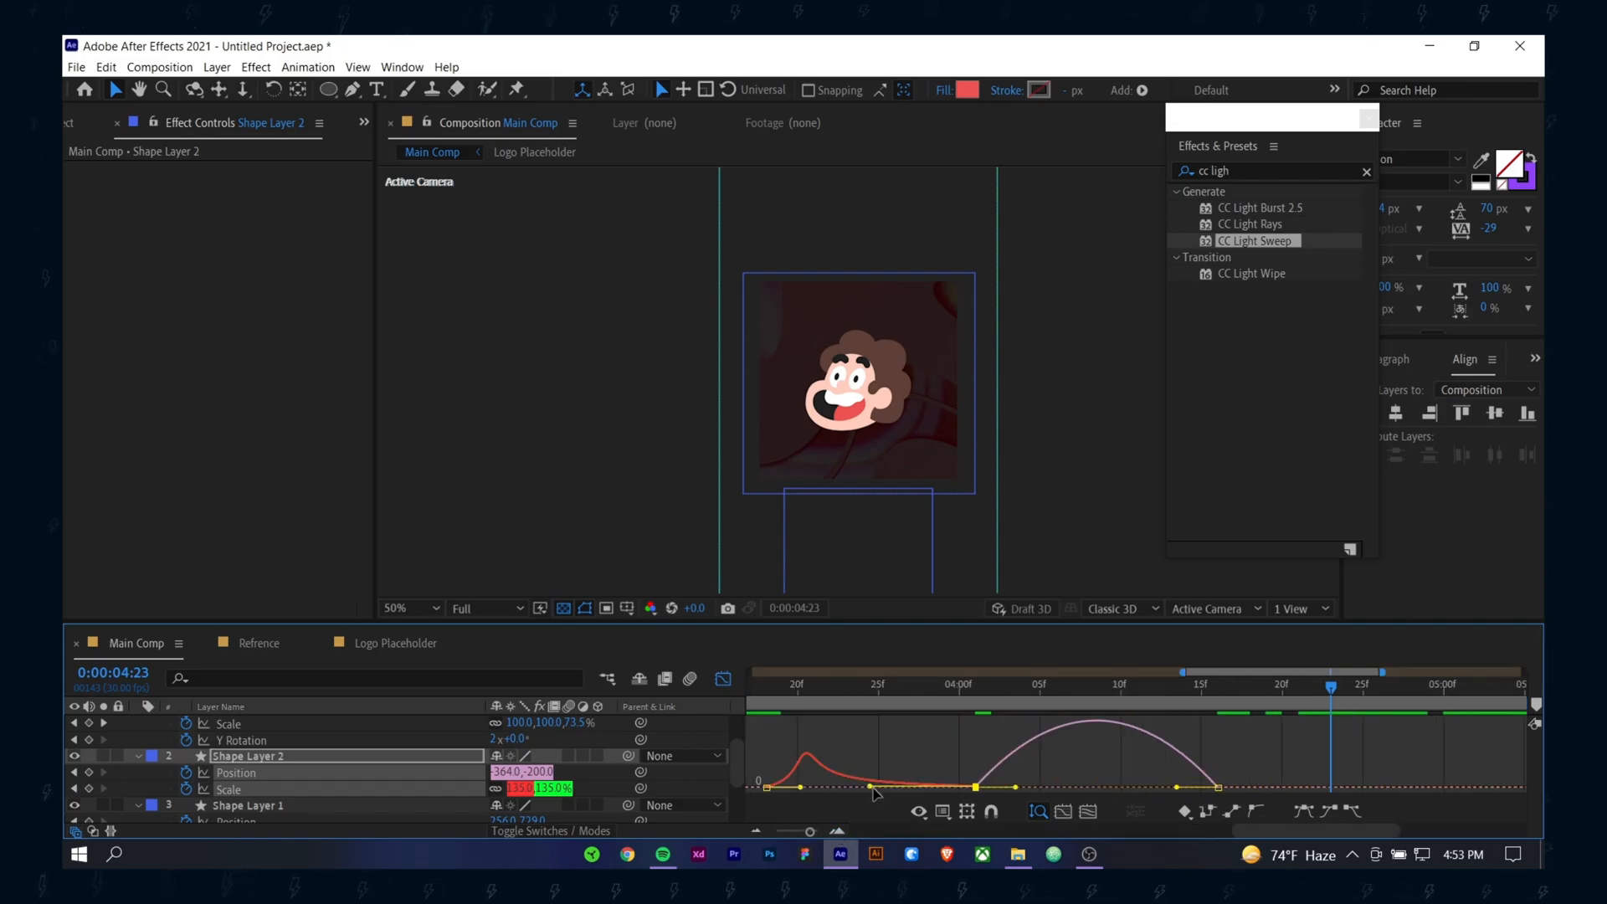
drag(864, 792, 856, 790)
drag(1016, 788, 1097, 787)
key(space)
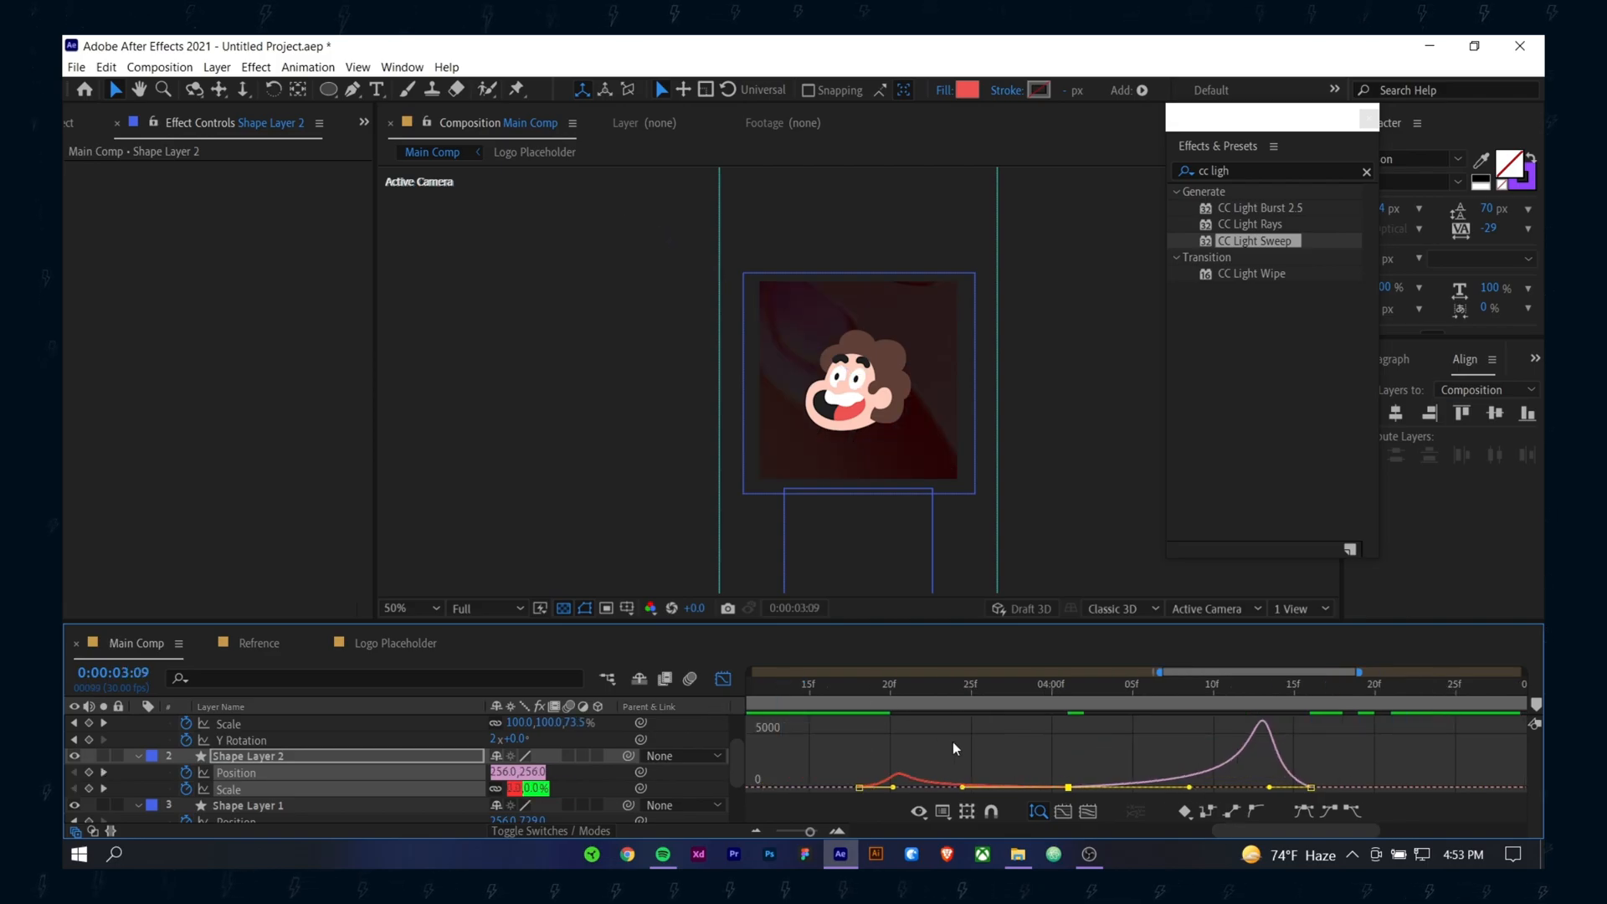
key(space)
key(shift+F3)
Step: Preview the second circle's eased growth and exit from about 0:00:03:14
click(753, 829)
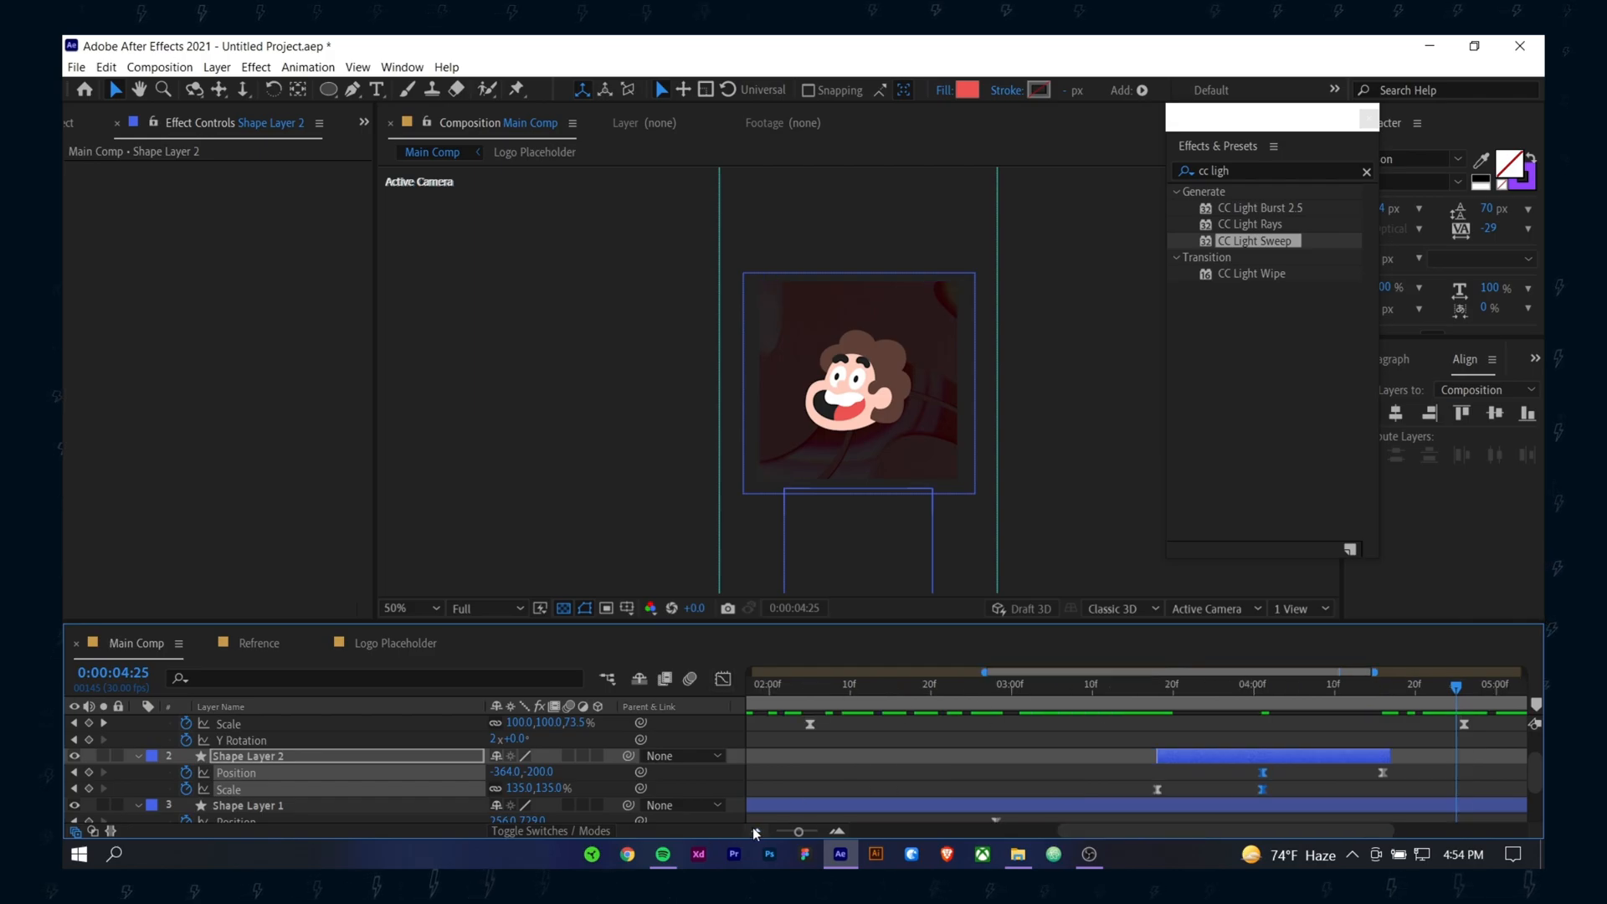
click(753, 828)
click(1250, 703)
key(space)
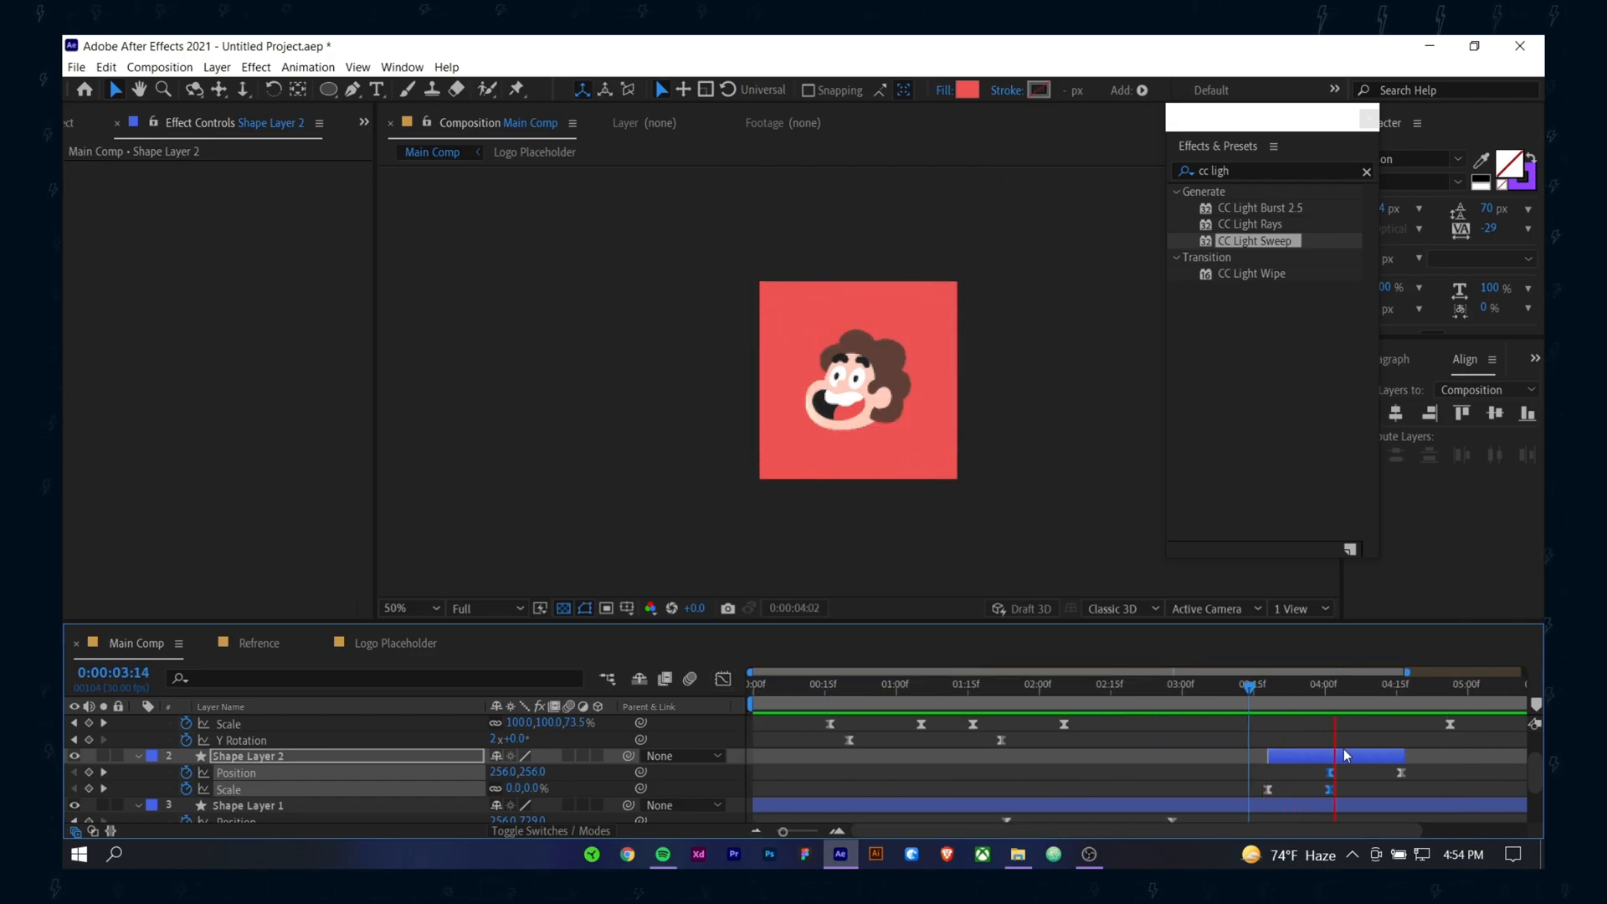
key(space)
drag(1317, 832, 1408, 828)
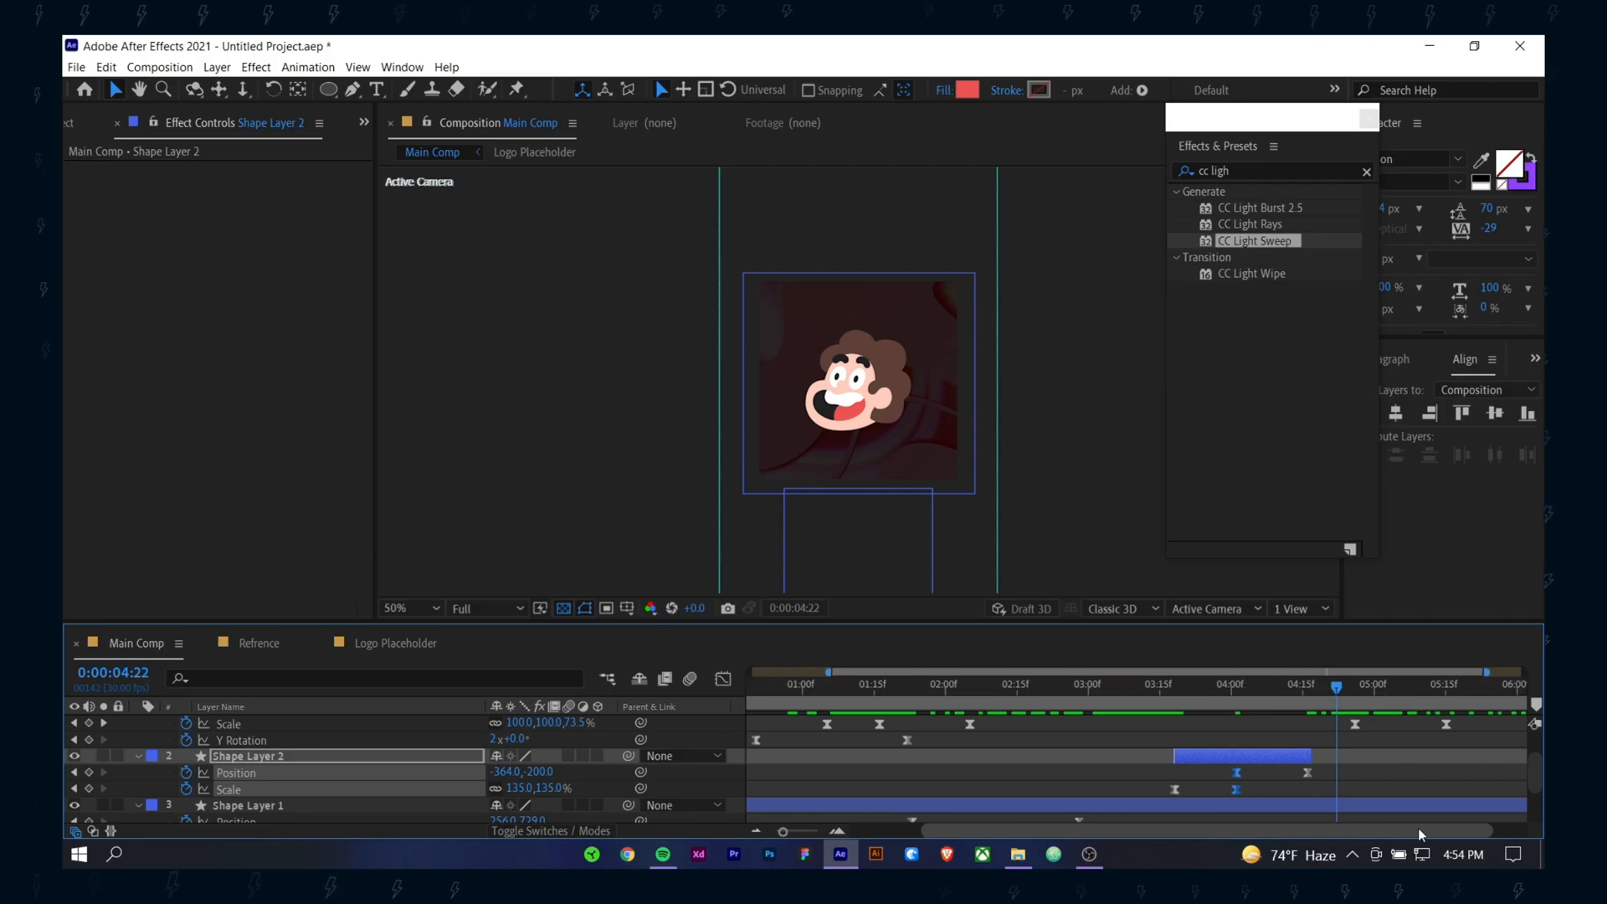
drag(1295, 681, 1263, 707)
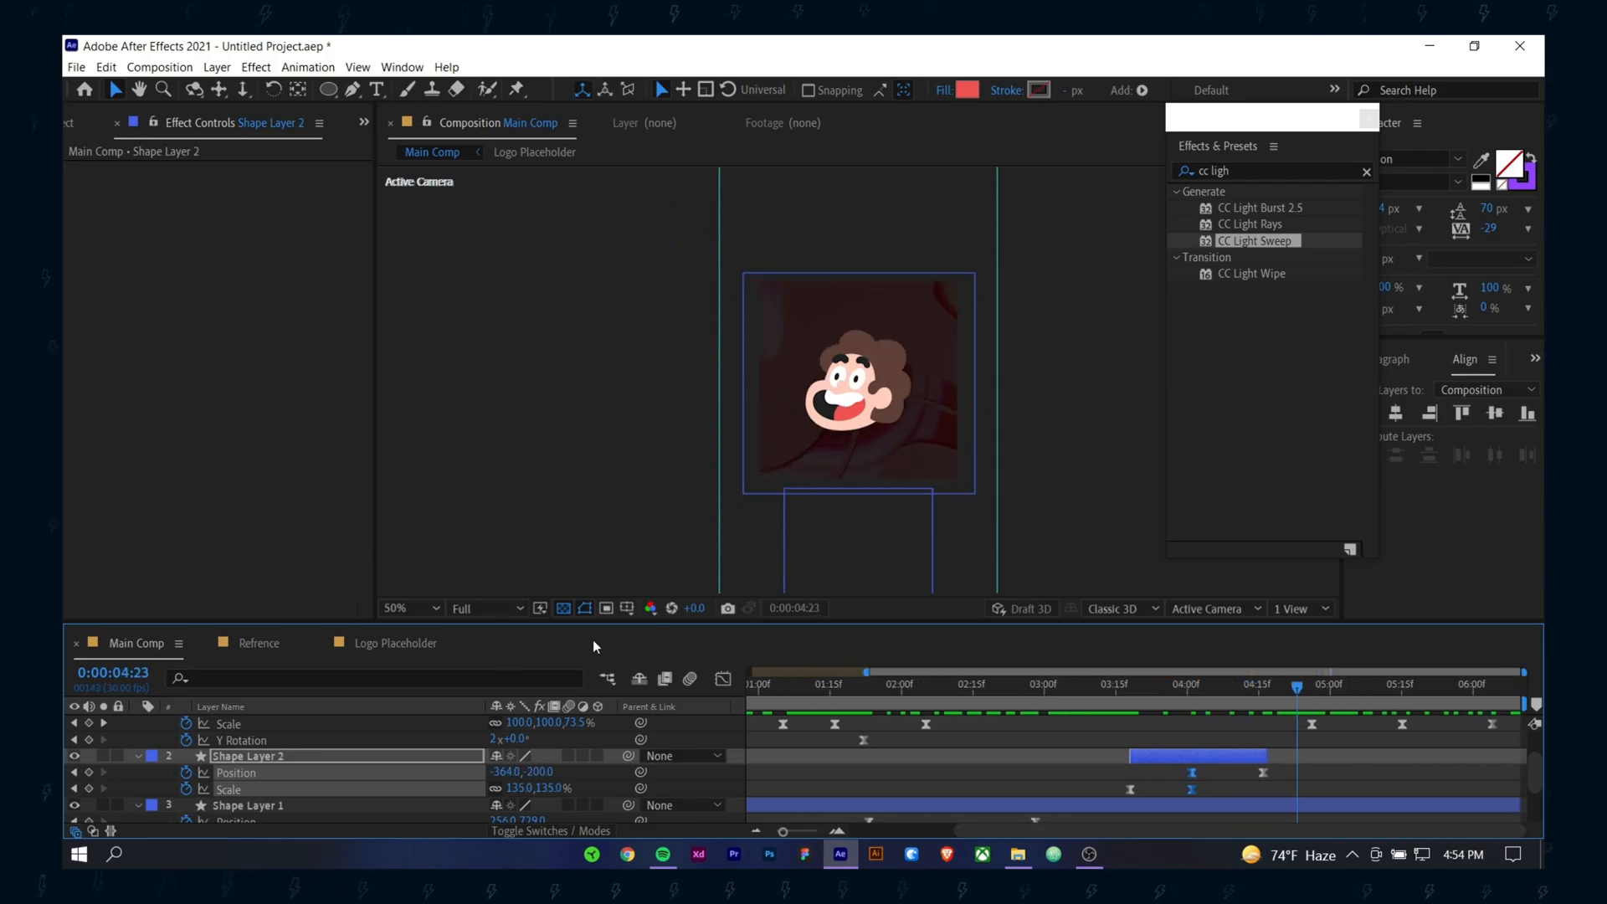
Step: Examine the ending of the Refrence composition up to about 0:00:05:27
click(390, 643)
click(1303, 694)
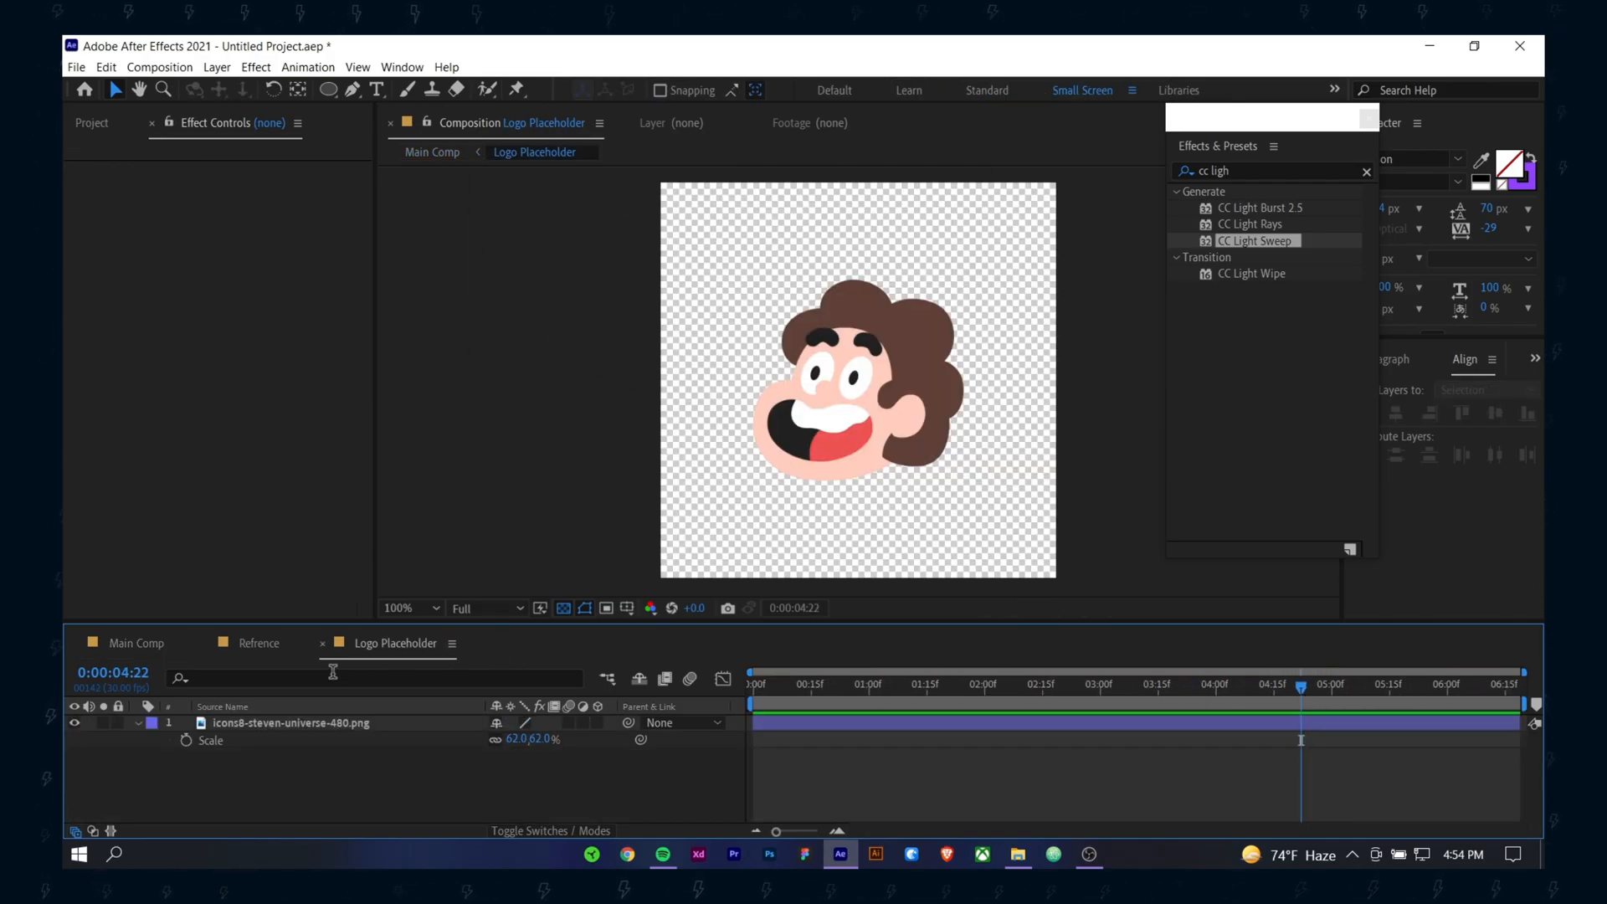
click(259, 643)
drag(1270, 685, 1470, 698)
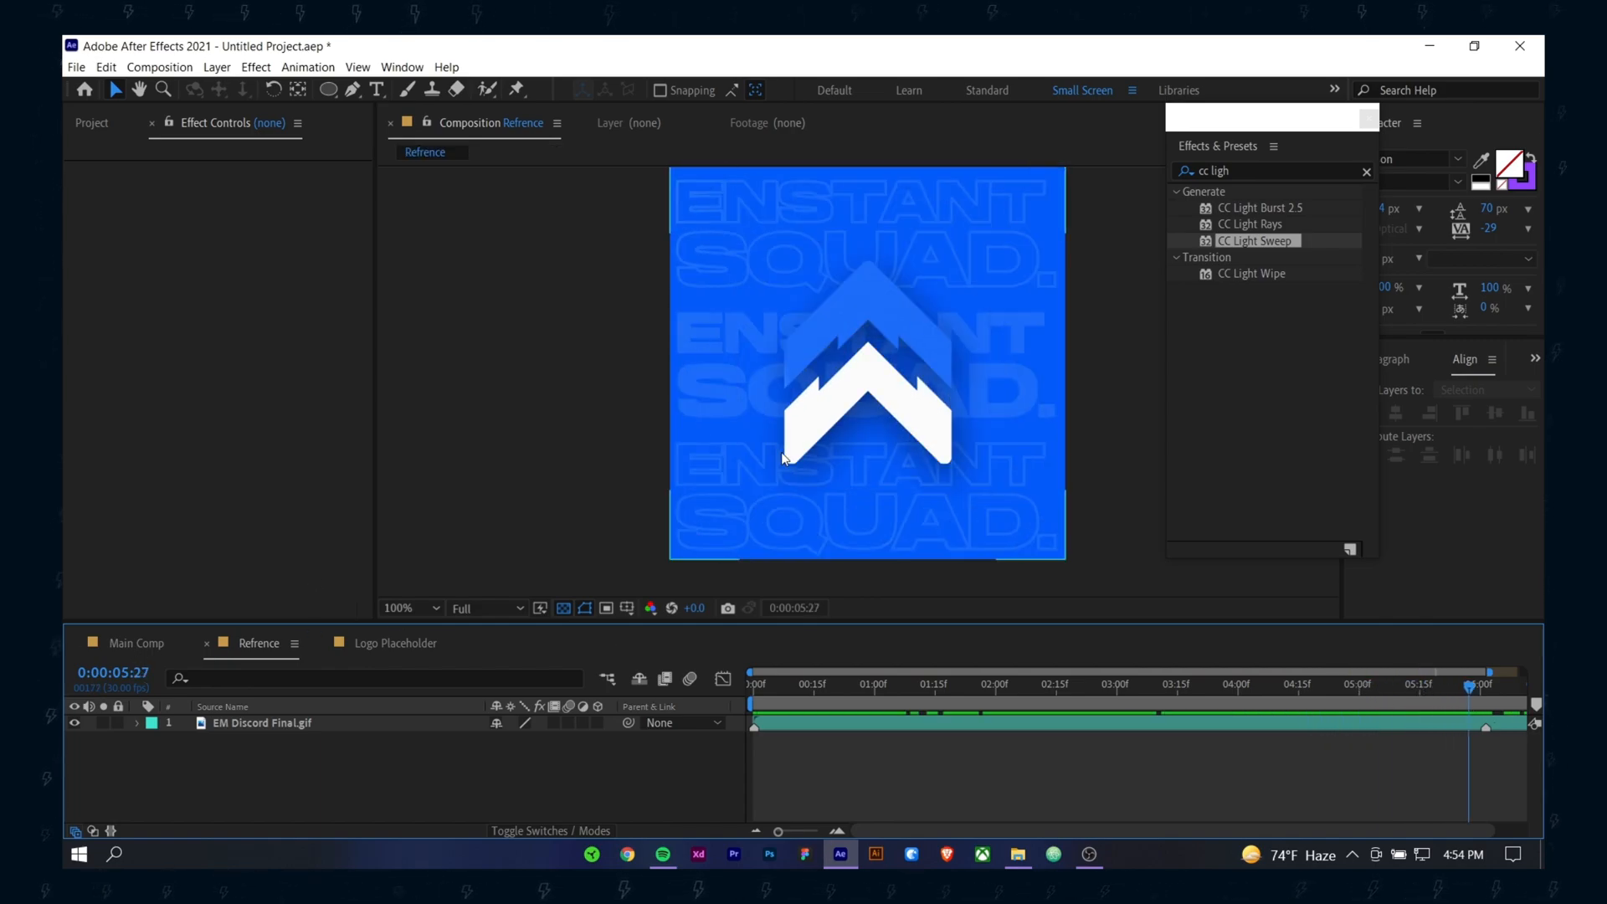
Step: Create a new 512 x 512 px, 30 fps composition named Text Placeholder
click(134, 642)
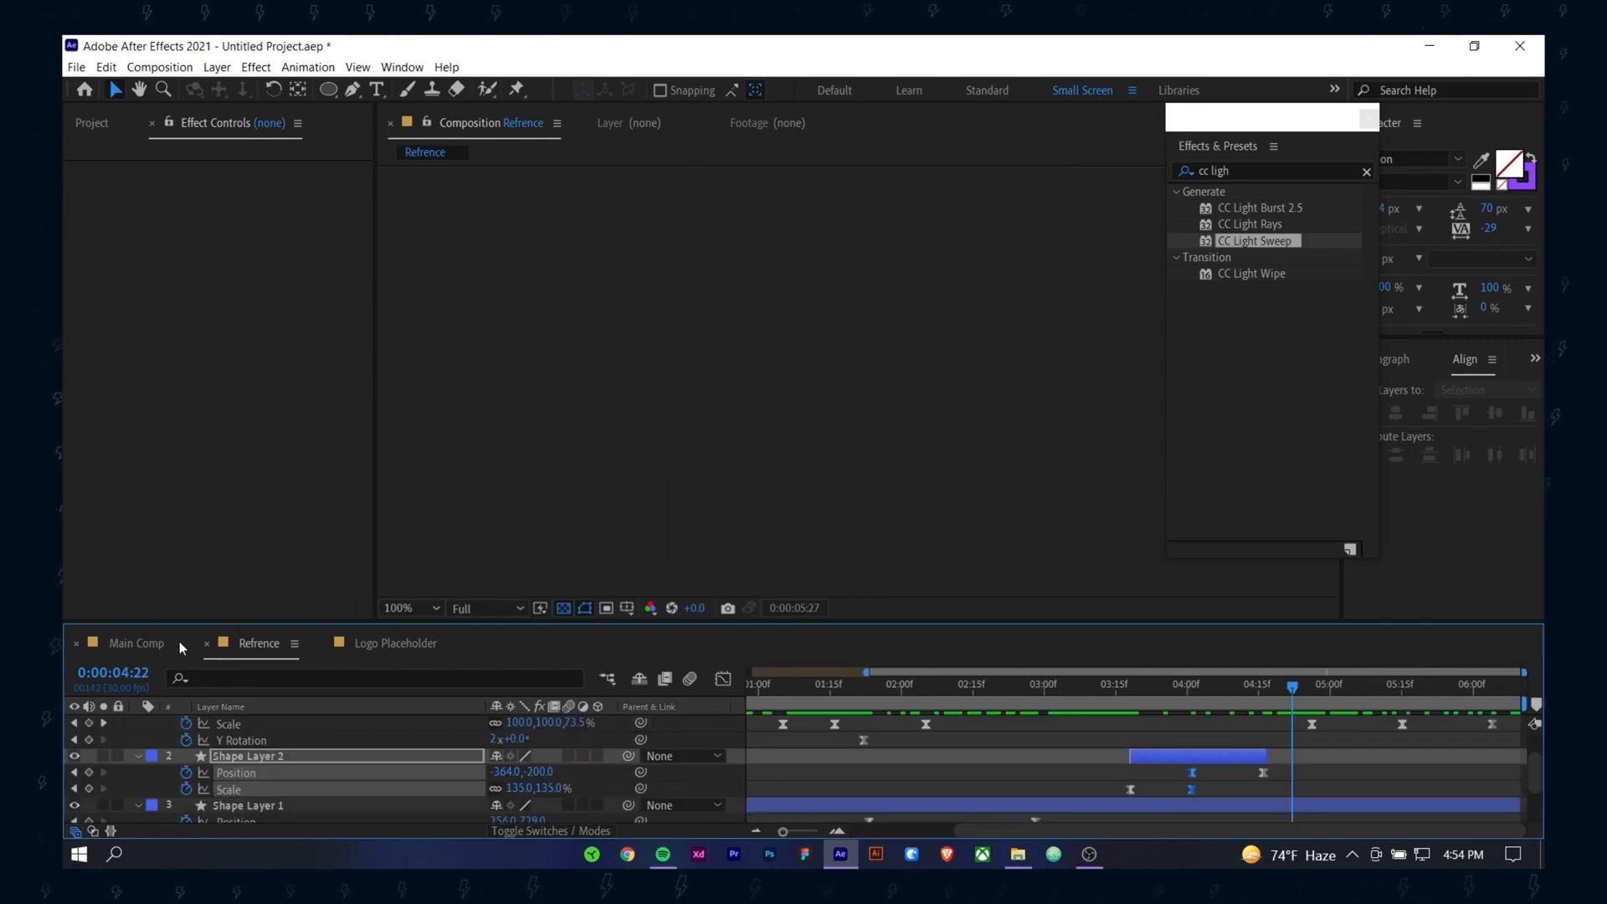
click(84, 124)
right_click(203, 459)
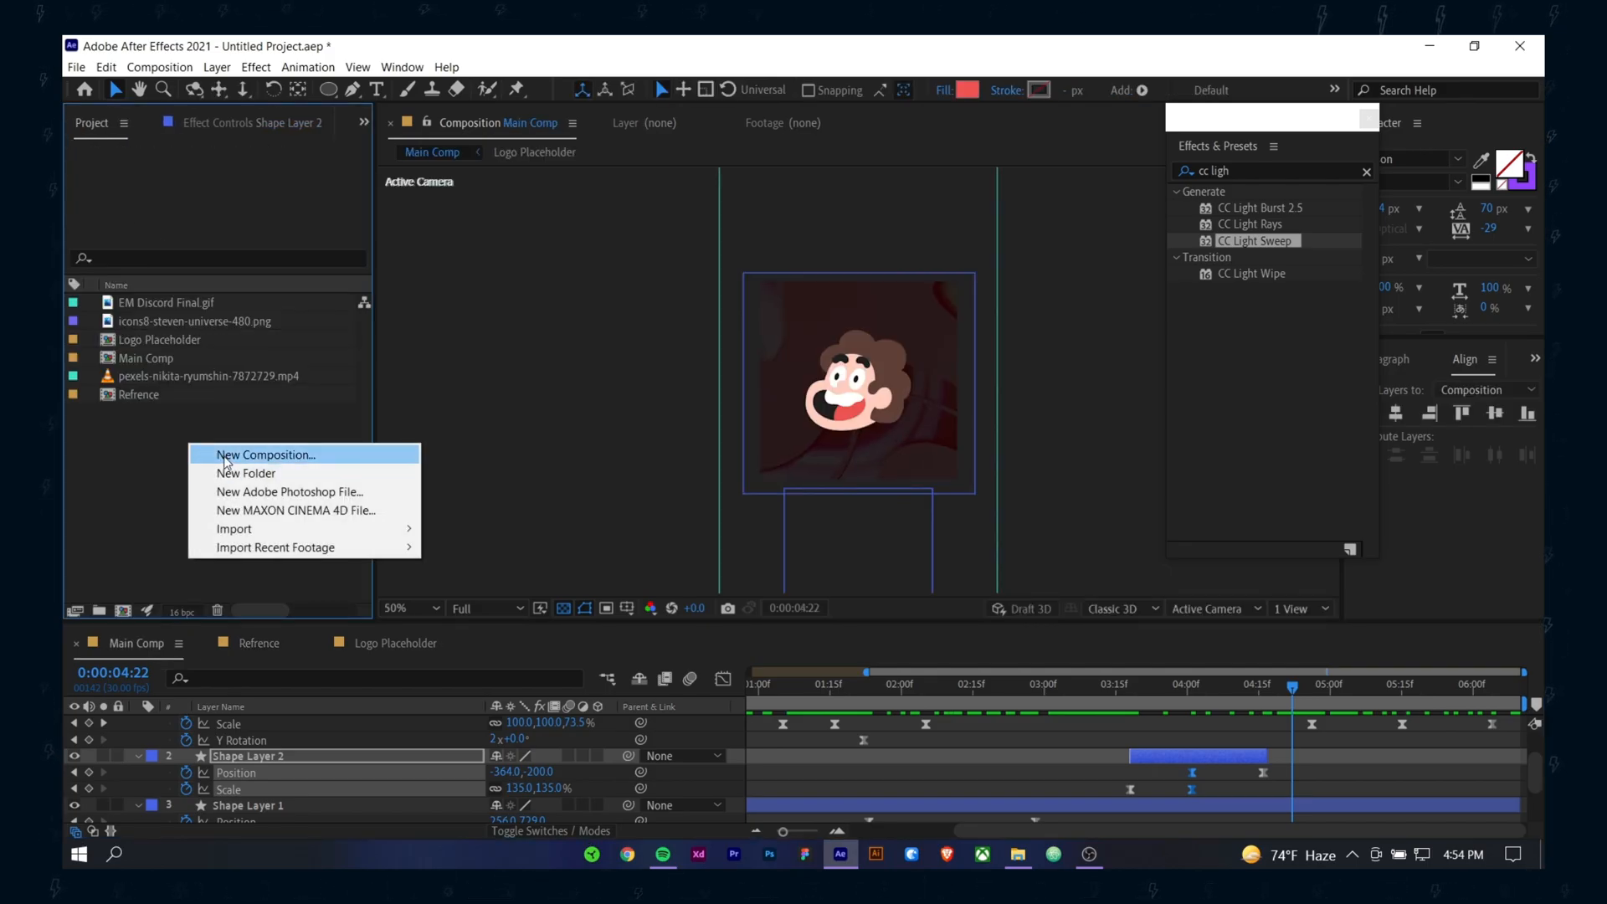
click(202, 462)
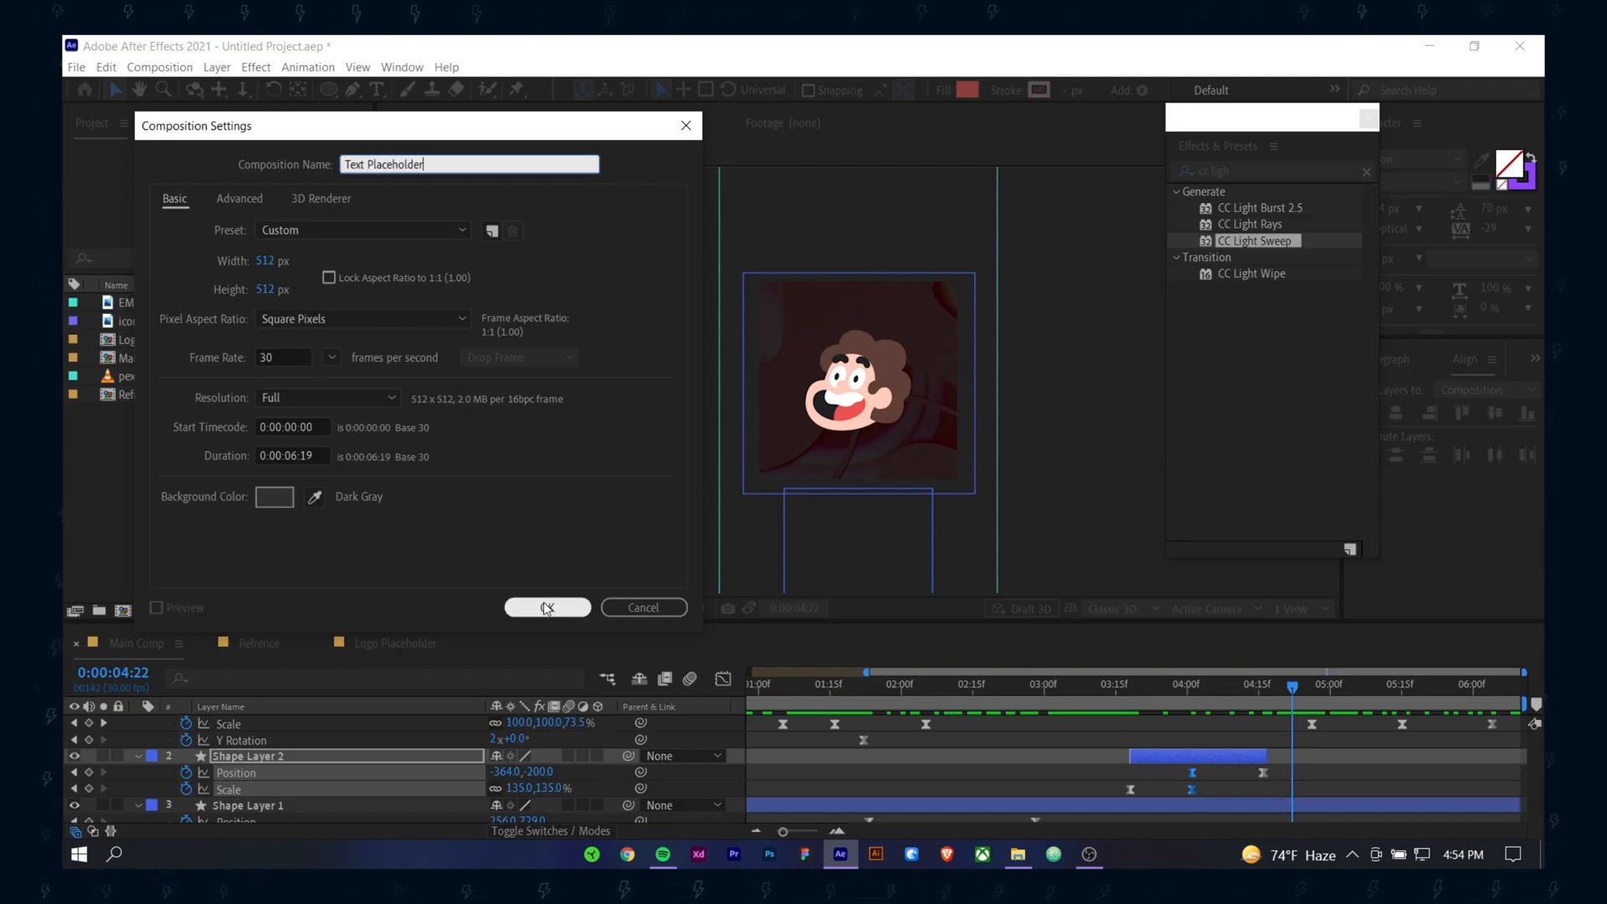
text(Text Placeholder)
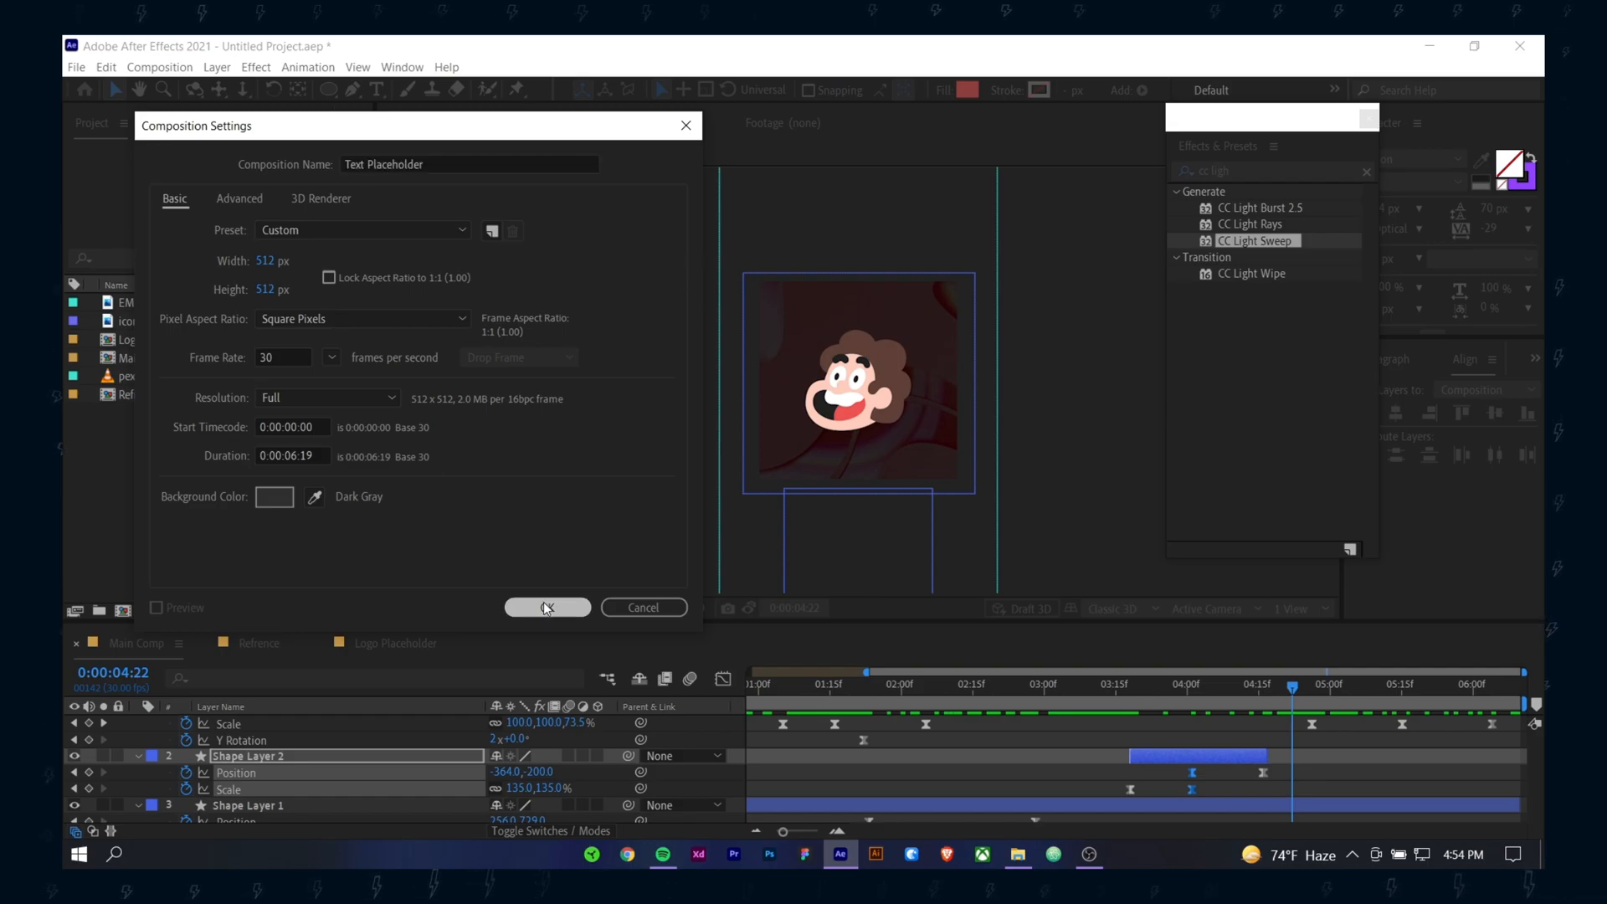
click(546, 608)
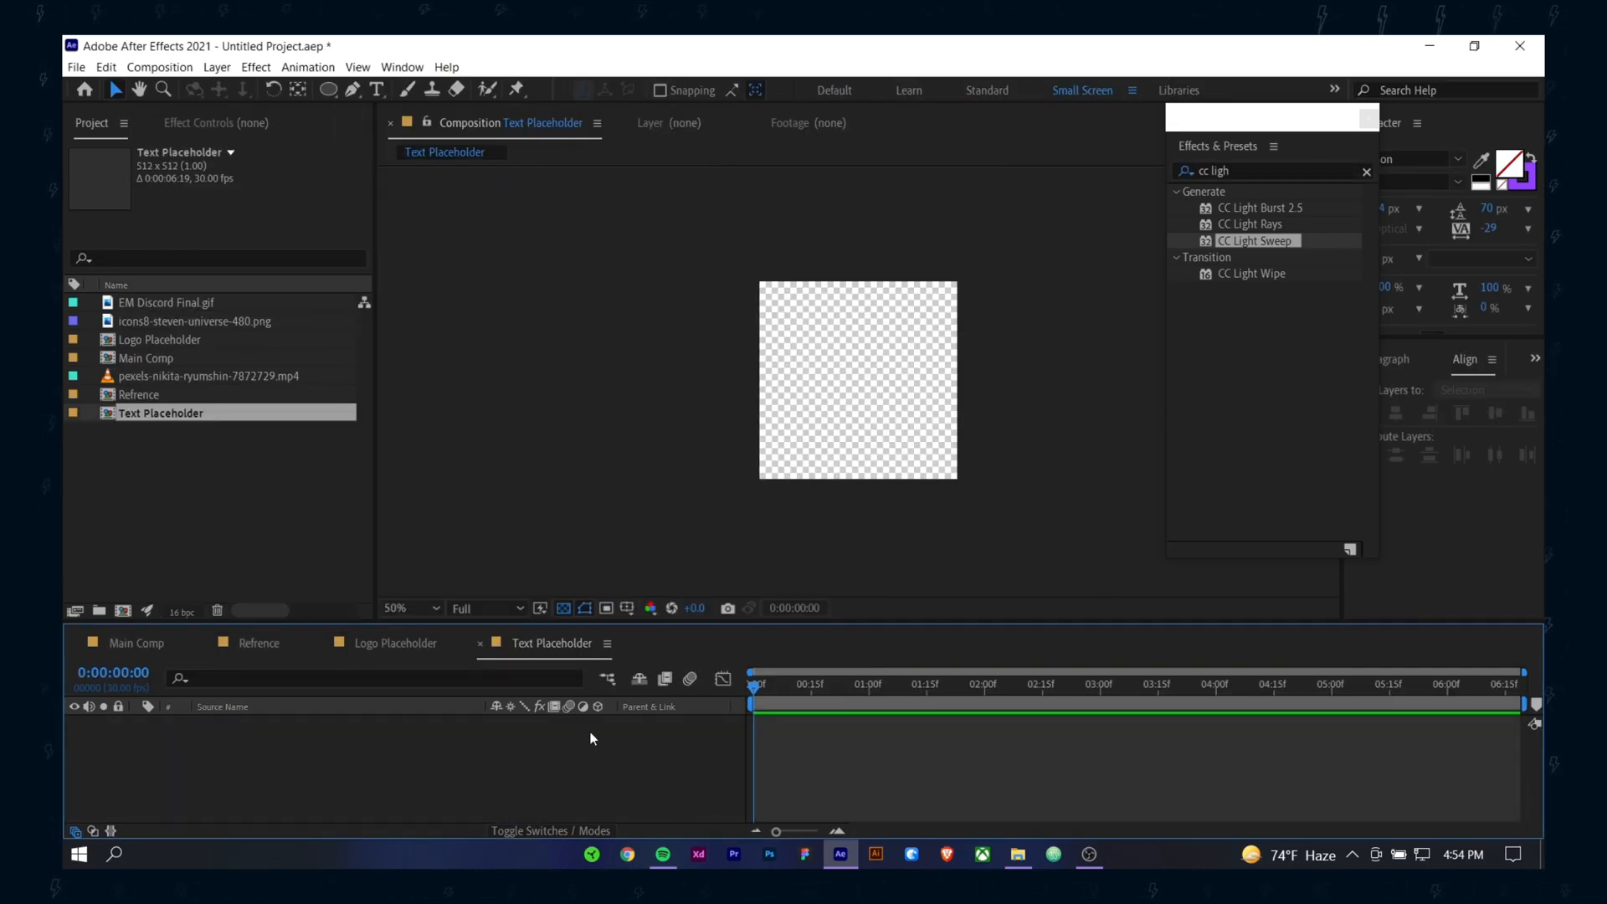
Step: Turn off the transparency grid and add a text box reading "Cartoon face!" across the middle of the composition
click(564, 611)
drag(1298, 117, 1190, 115)
click(377, 90)
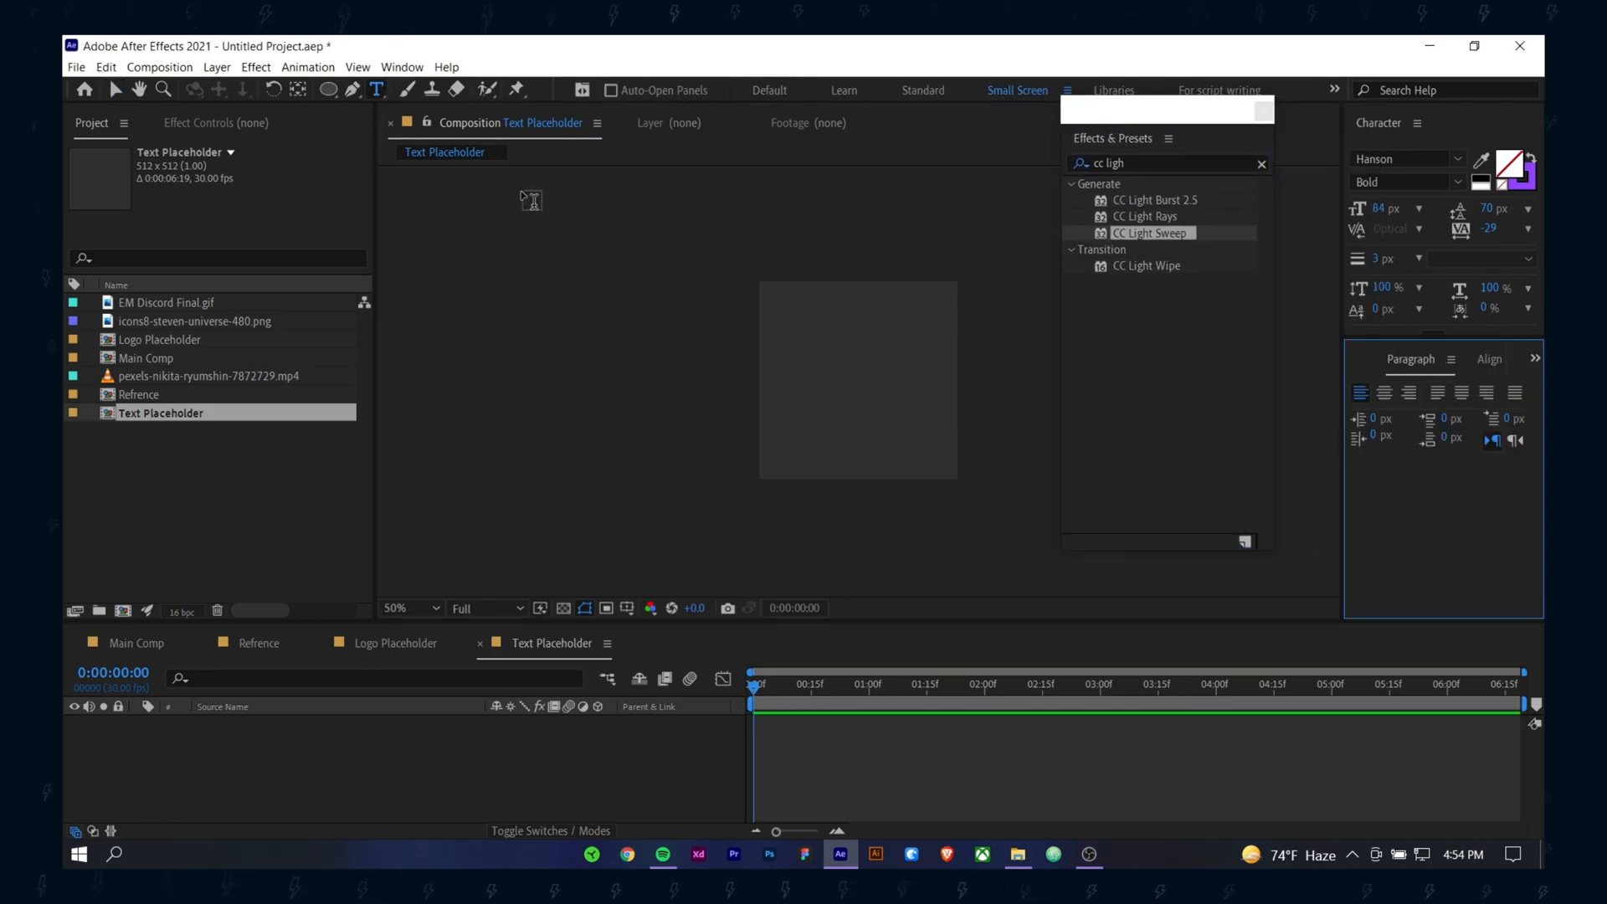
drag(763, 355, 953, 411)
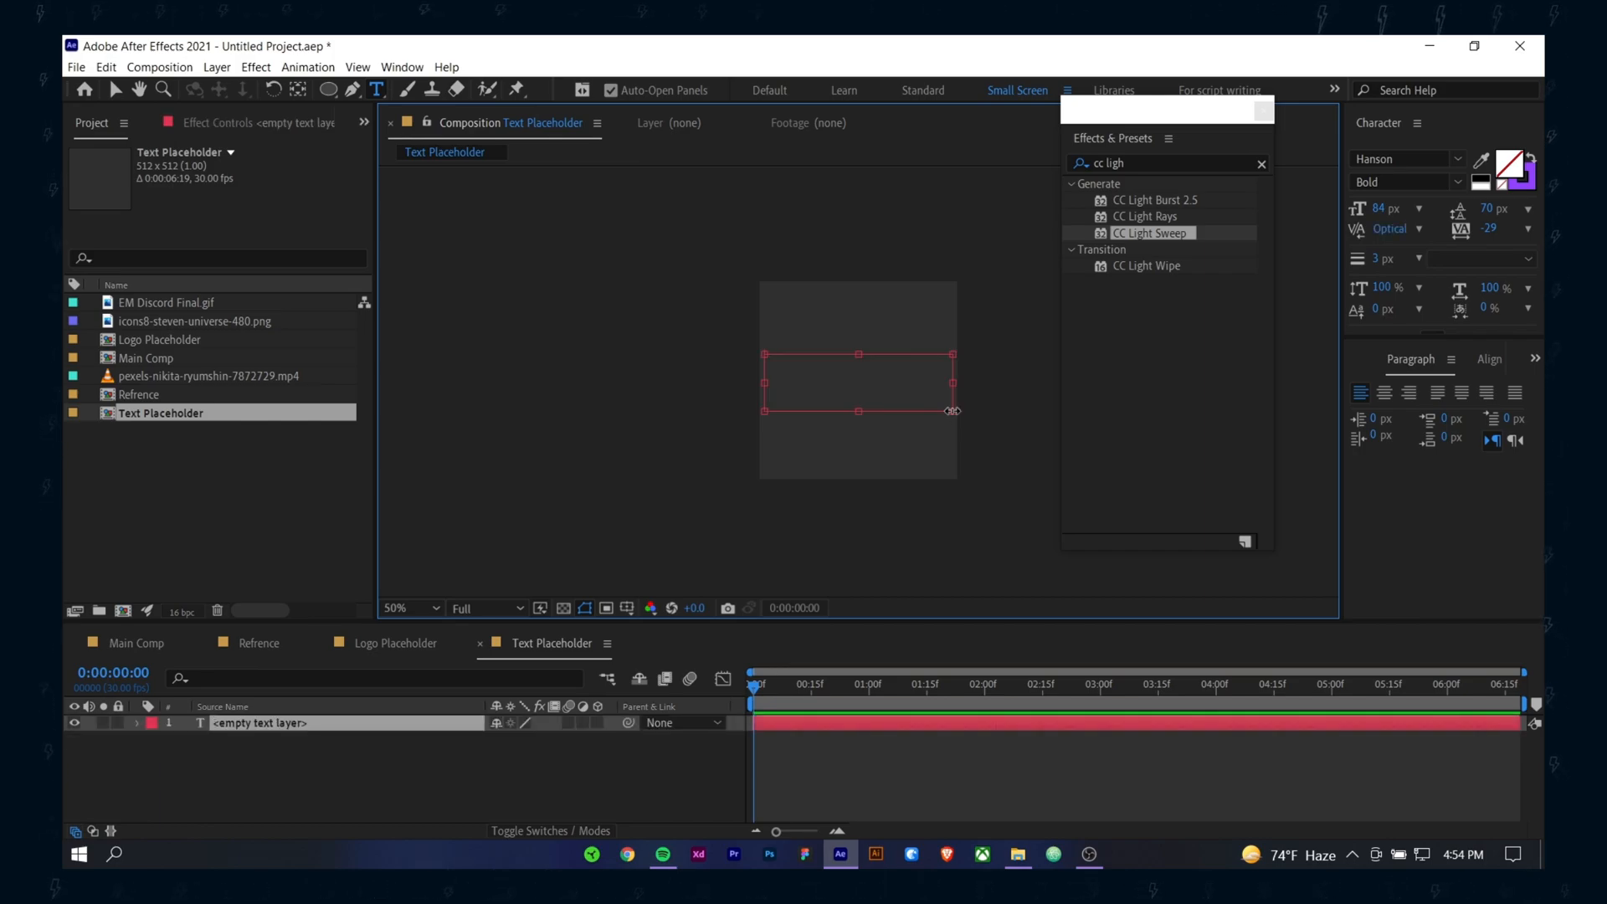
text(Cartoon Face)
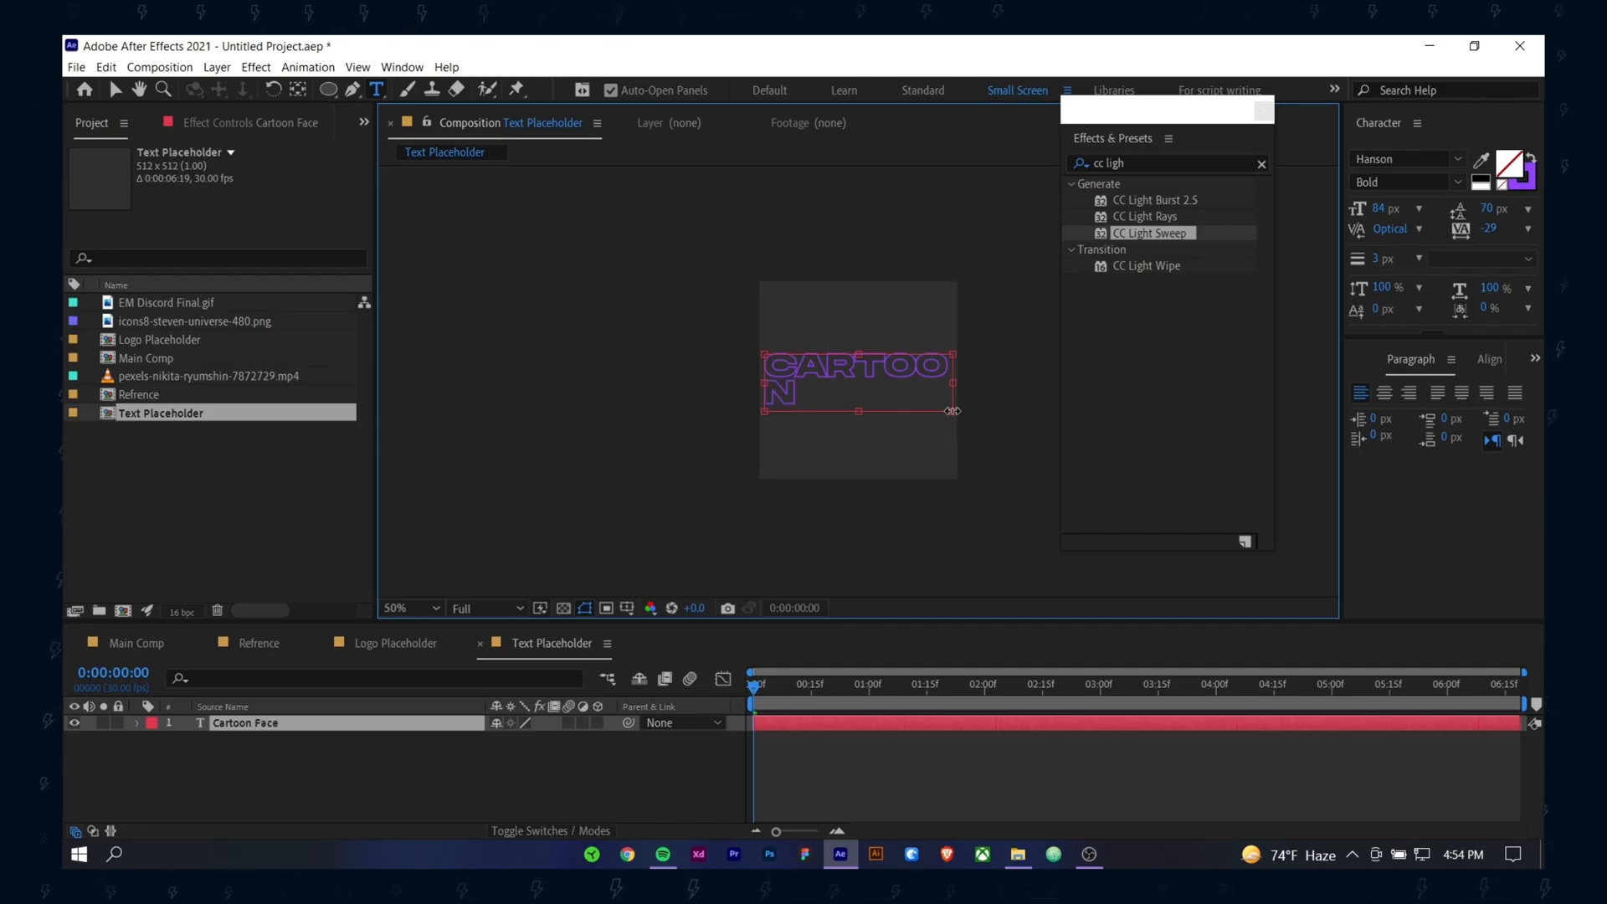
key(ctrl+z)
text(Cartpo)
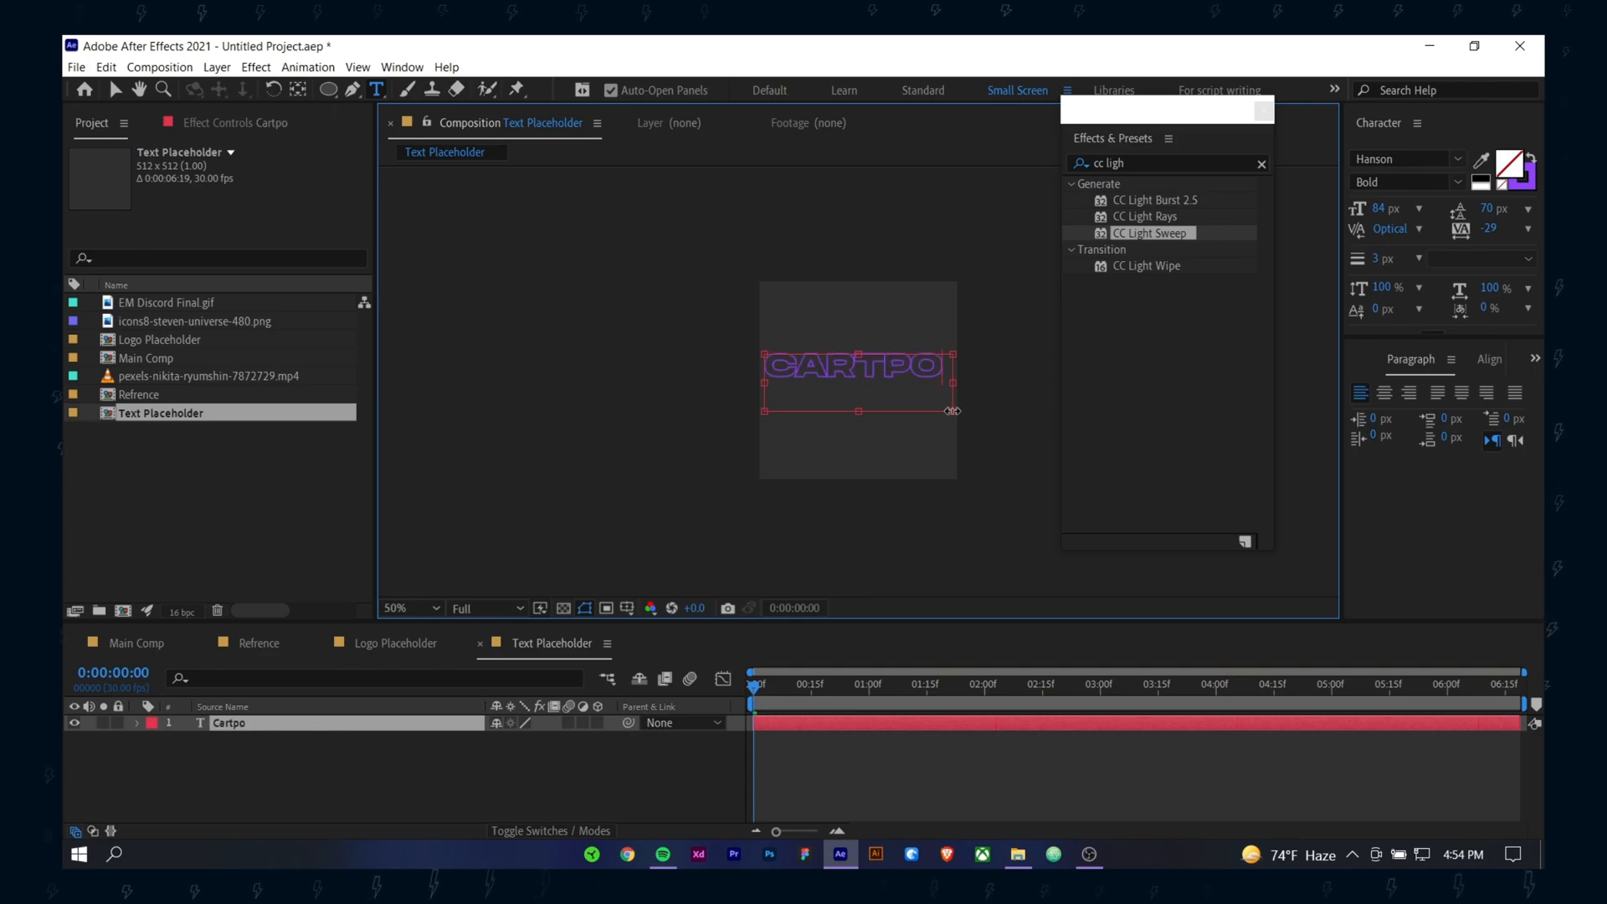
Step: Give the text a solid purple fill without a stroke and resize its two lines to fill the text box width
key(ctrl+a)
click(1530, 158)
drag(765, 366, 795, 394)
drag(1382, 209, 1370, 209)
click(887, 397)
drag(790, 397, 764, 397)
drag(1381, 209, 1521, 209)
click(441, 700)
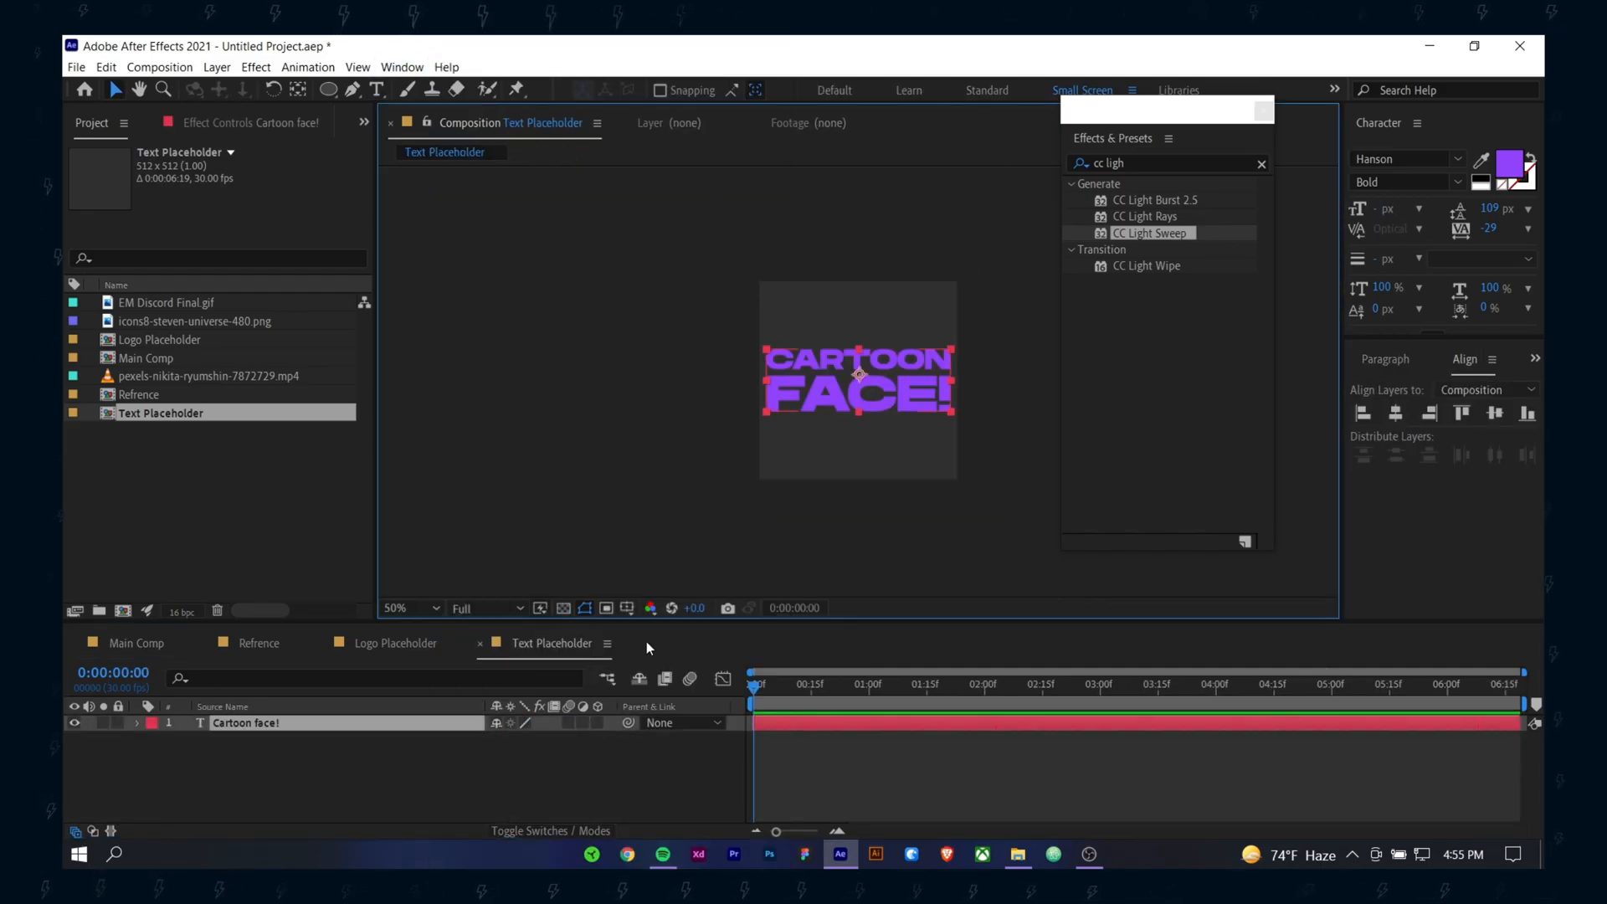
Step: Duplicate the text layer twice, placing one copy directly above and the other directly below the original
key(ctrl+d)
drag(866, 381, 867, 317)
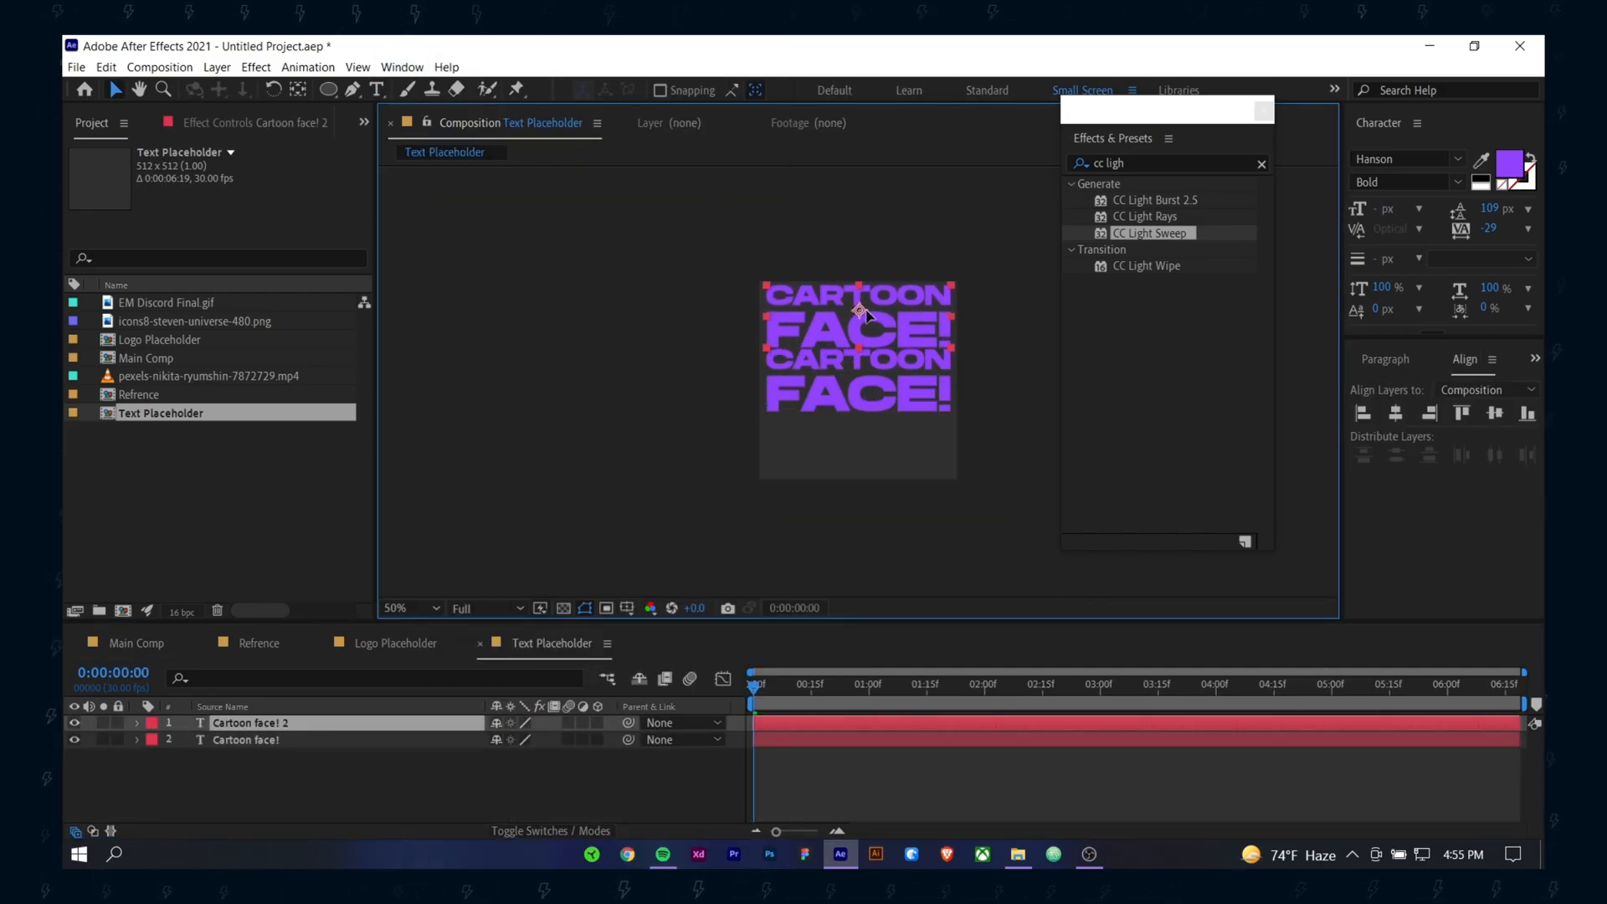
click(420, 718)
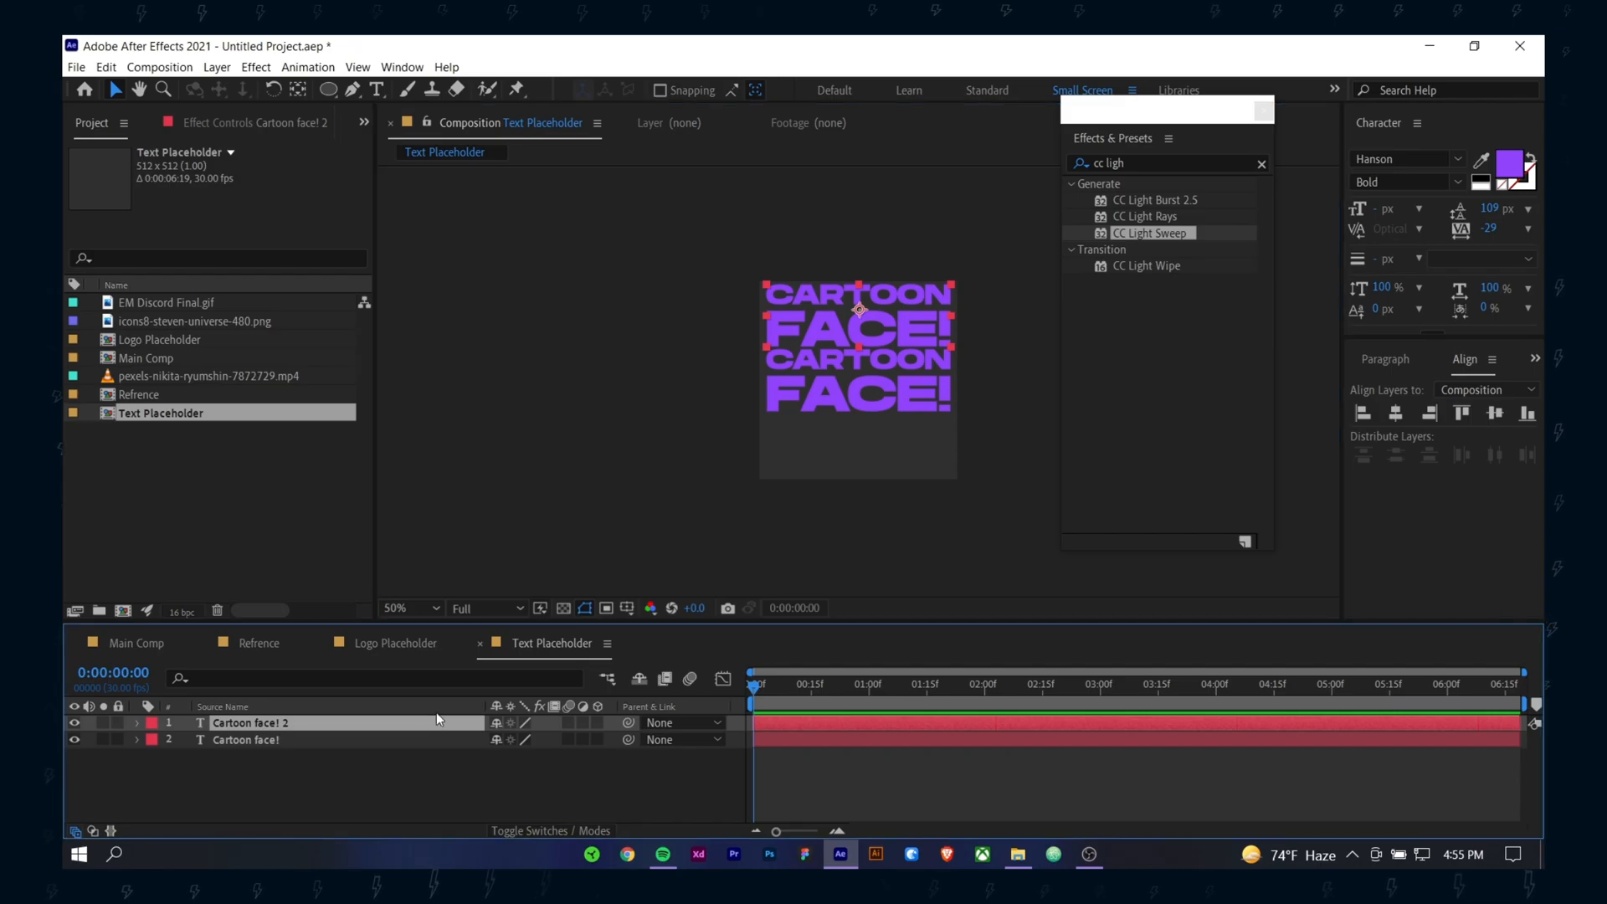
key(ctrl+d)
drag(851, 400, 855, 454)
Step: Scale all three text layers to 88% and turn the upper and lower copies into purple outlines without fill
drag(262, 766, 413, 700)
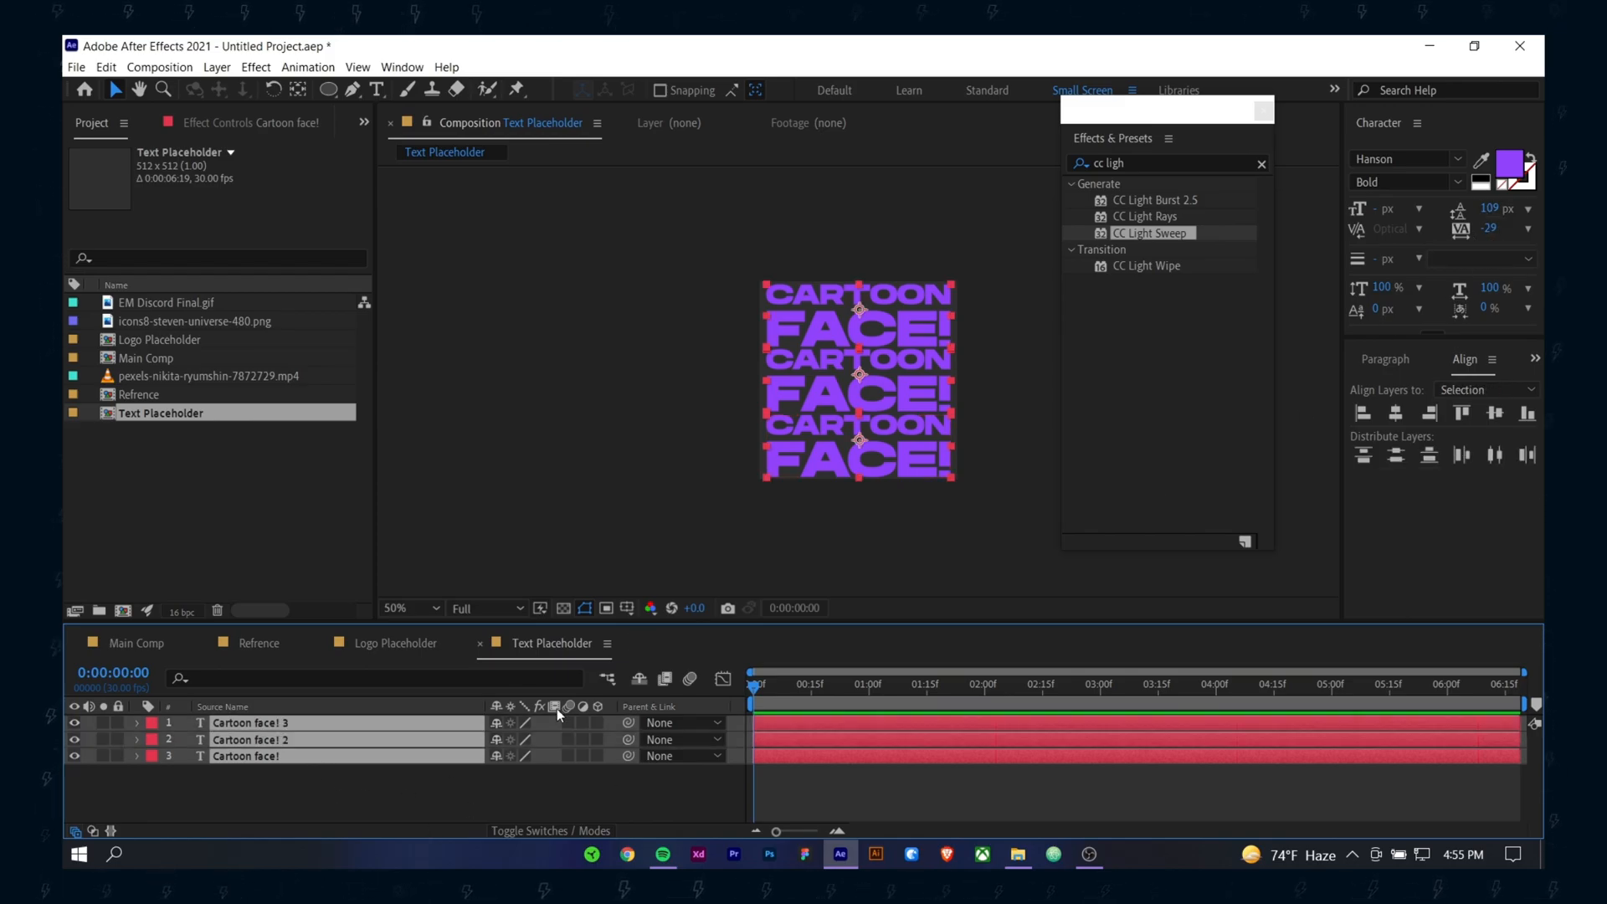
click(334, 777)
click(319, 758)
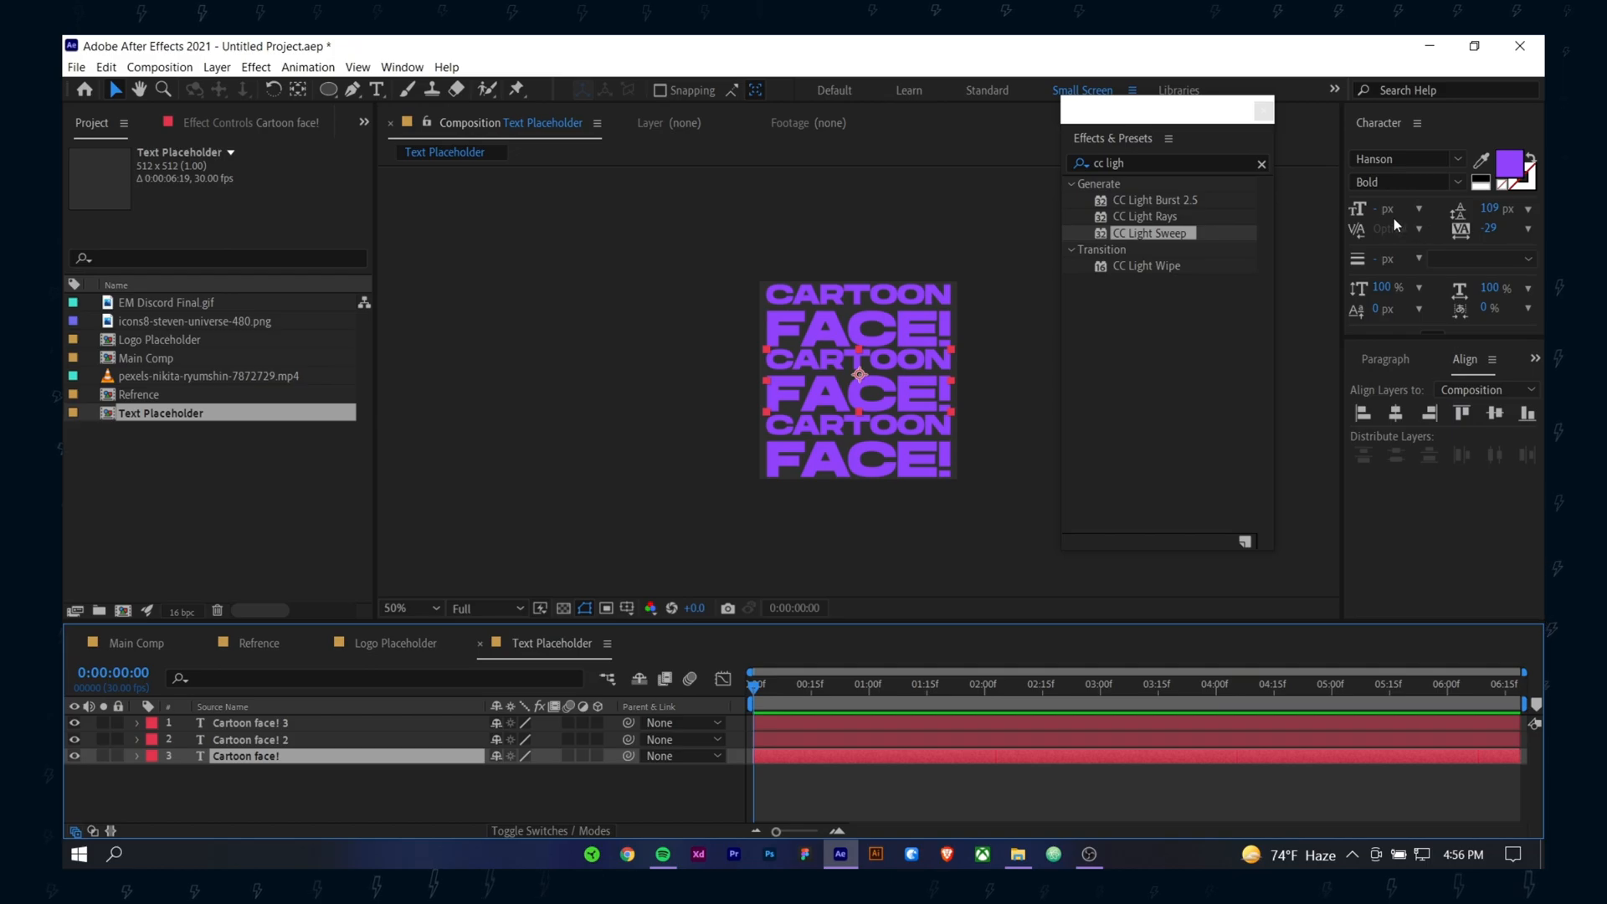
click(289, 725)
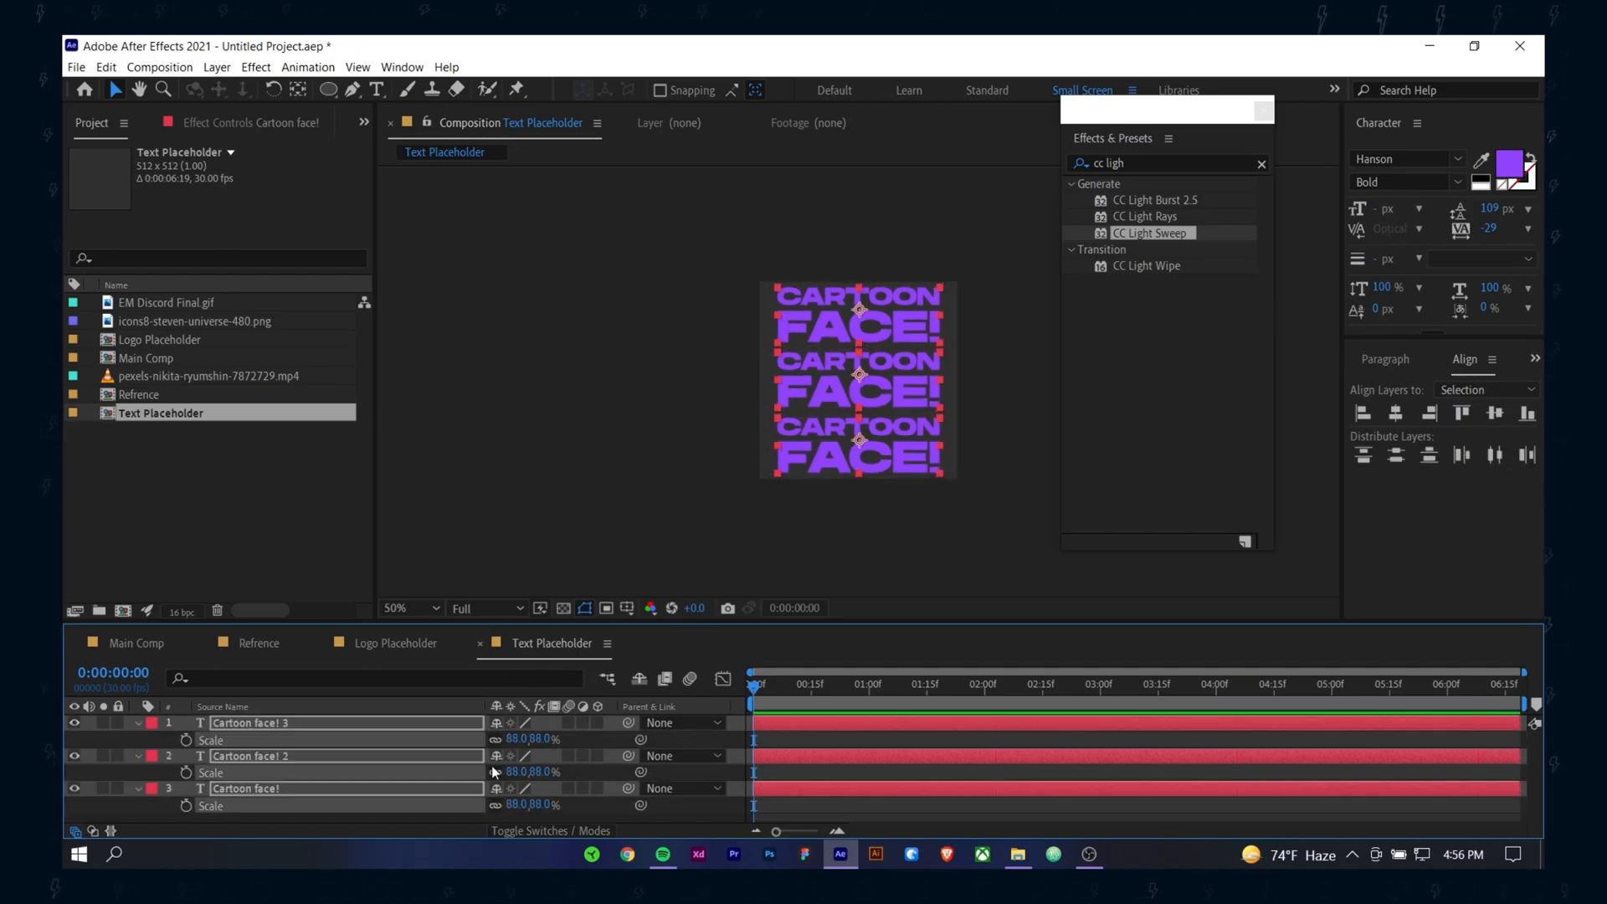
click(1530, 160)
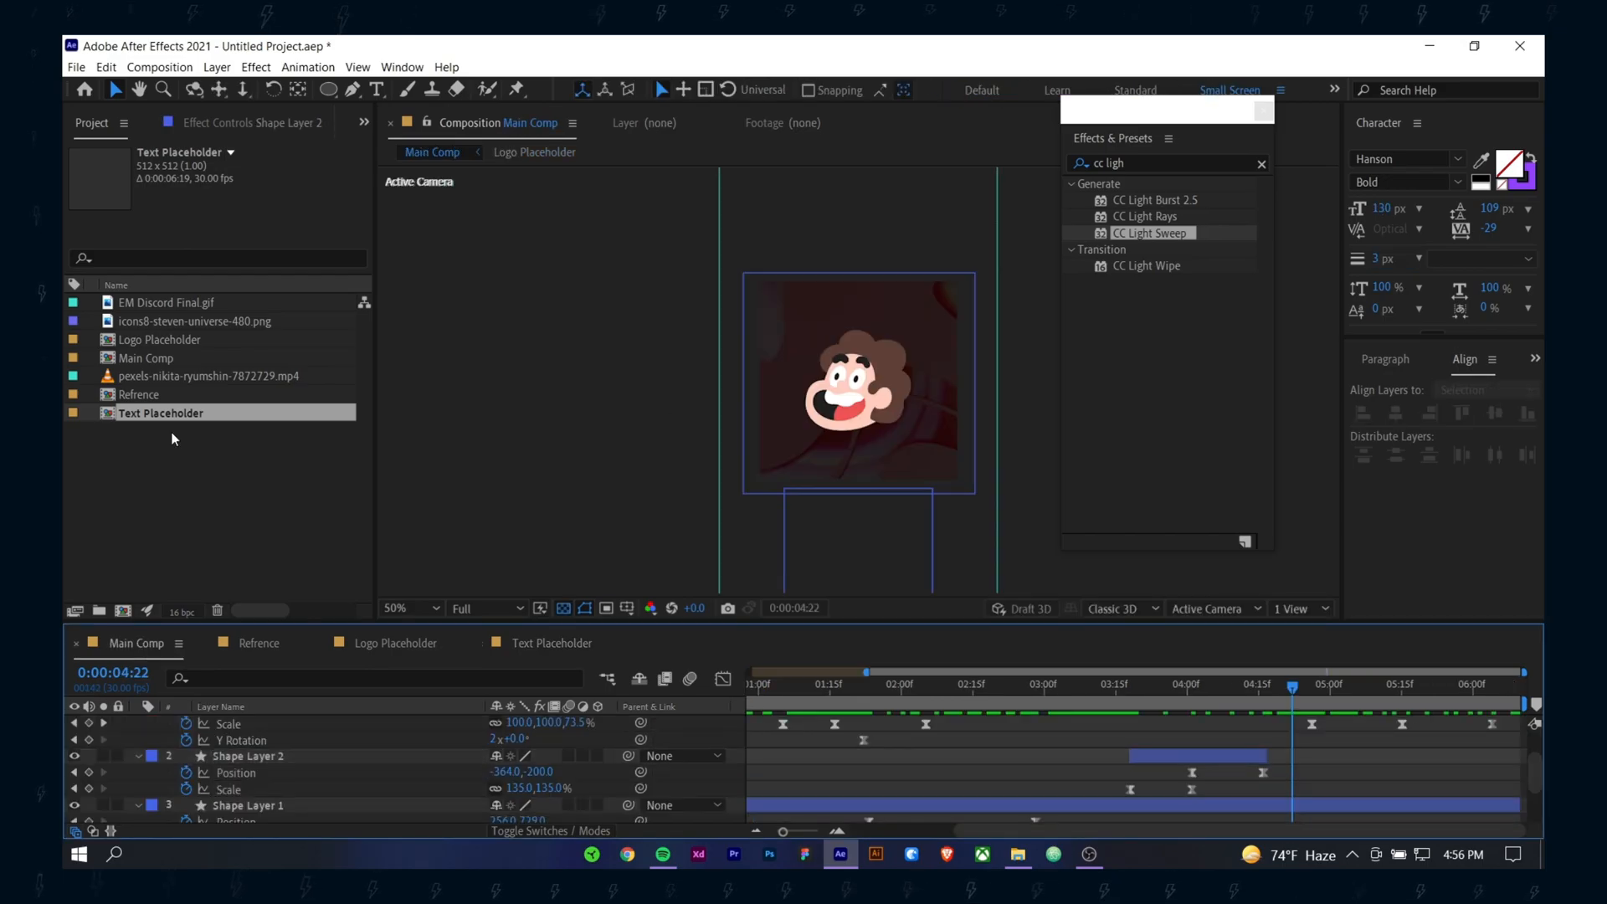
Step: Place the Text Placeholder composition directly below the logo layer in Main Comp, starting at about 0:00:05:04, and preview it
click(174, 439)
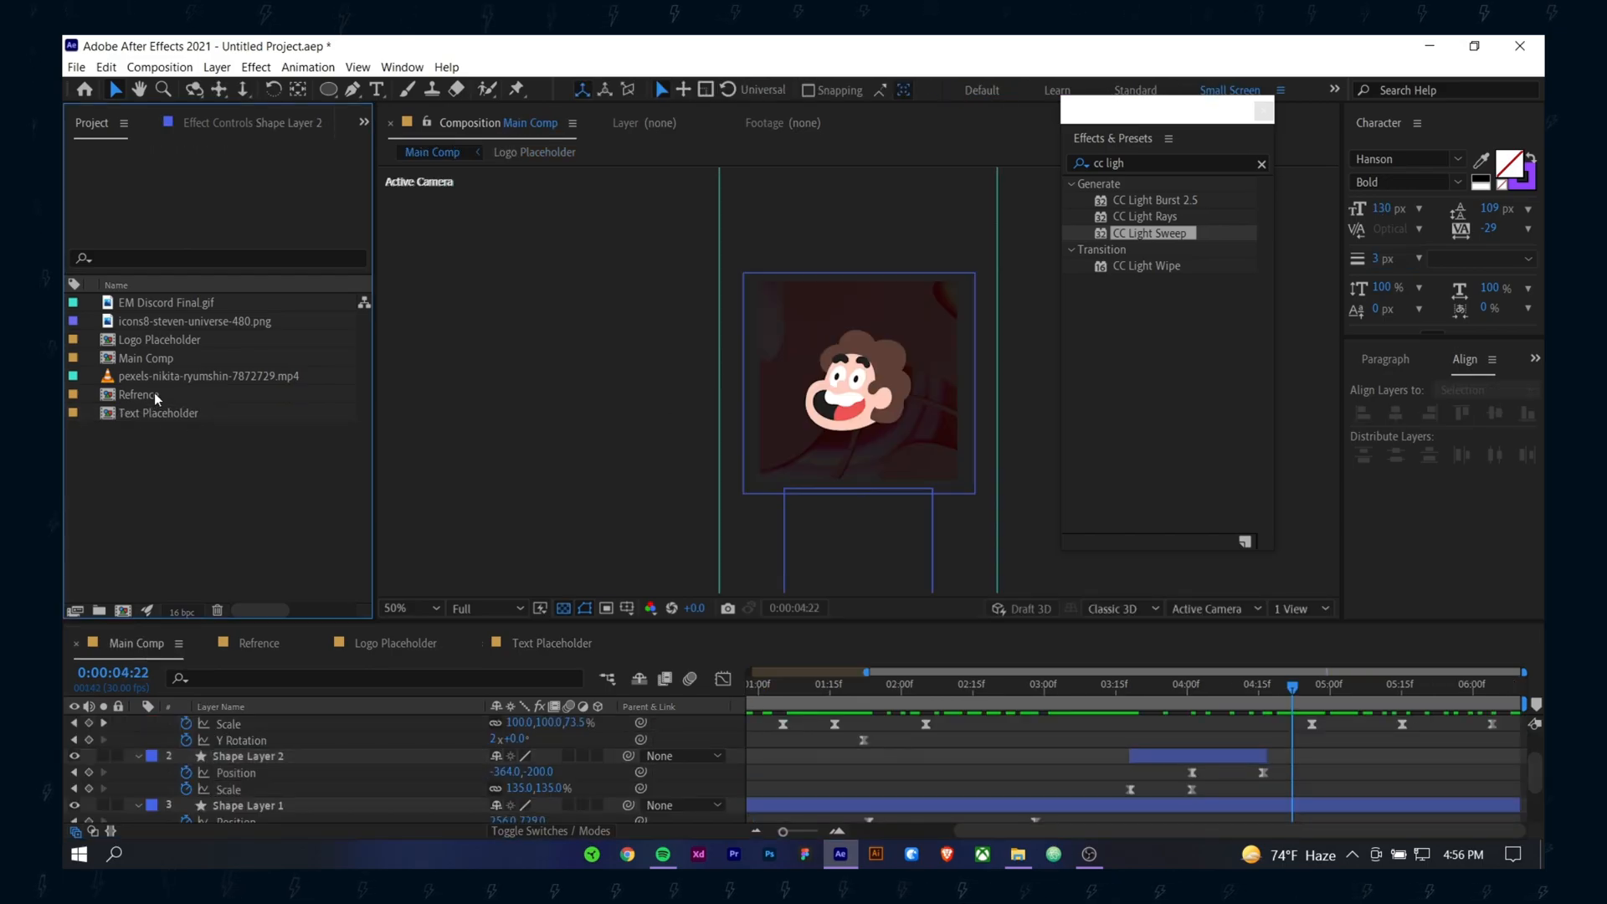
drag(158, 411, 313, 791)
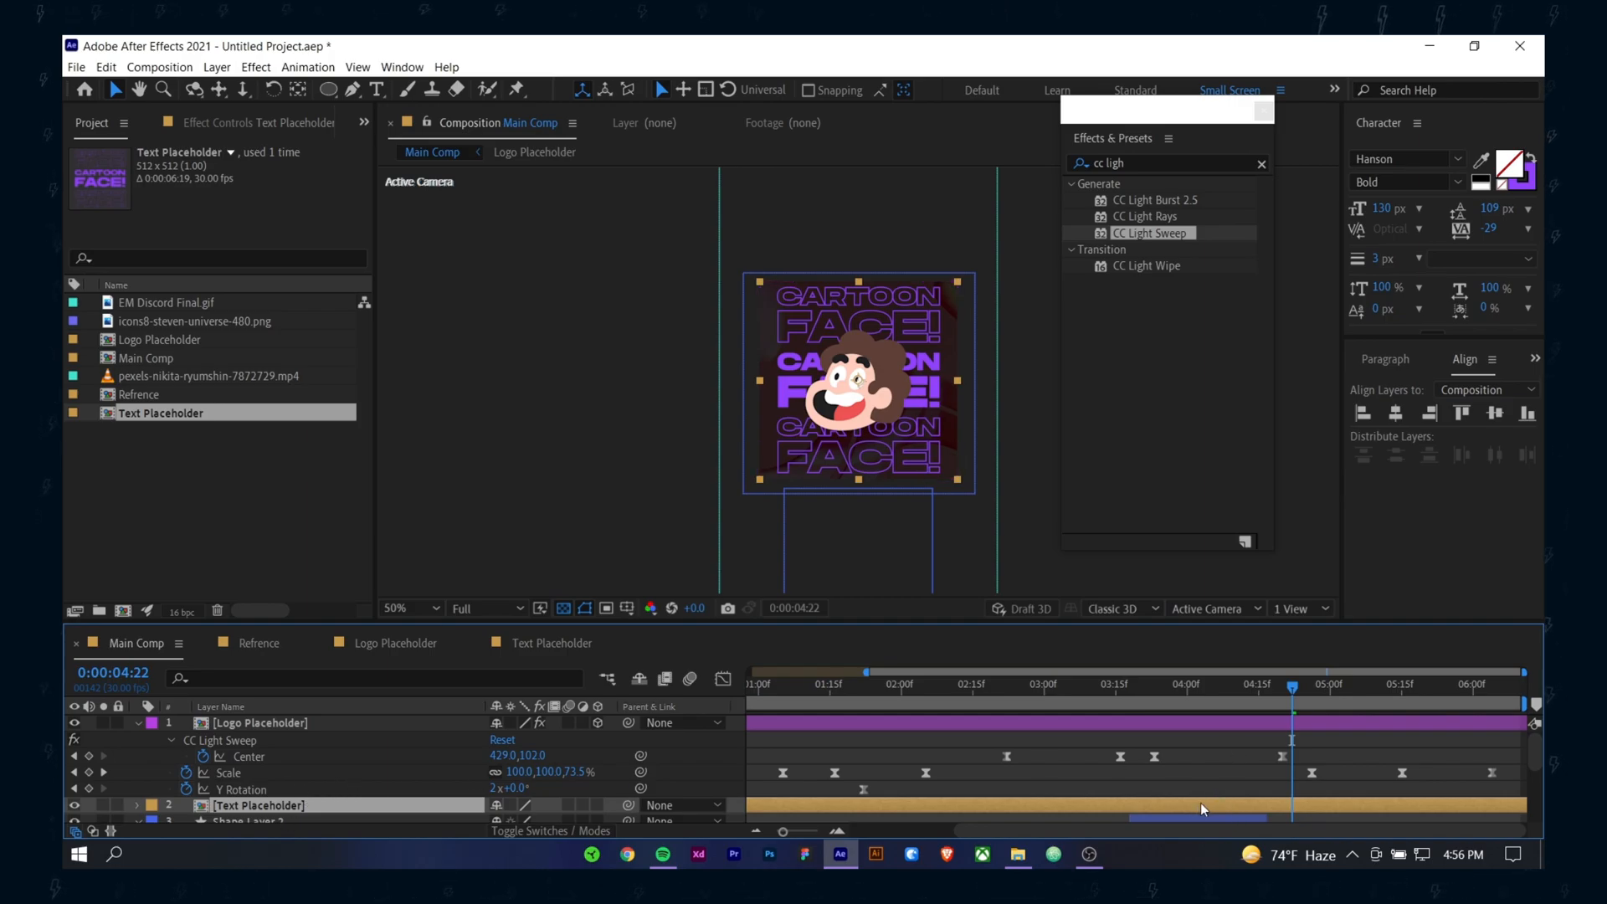
drag(1200, 804, 1399, 804)
drag(1025, 807, 1423, 810)
key(space)
drag(1309, 691, 1336, 716)
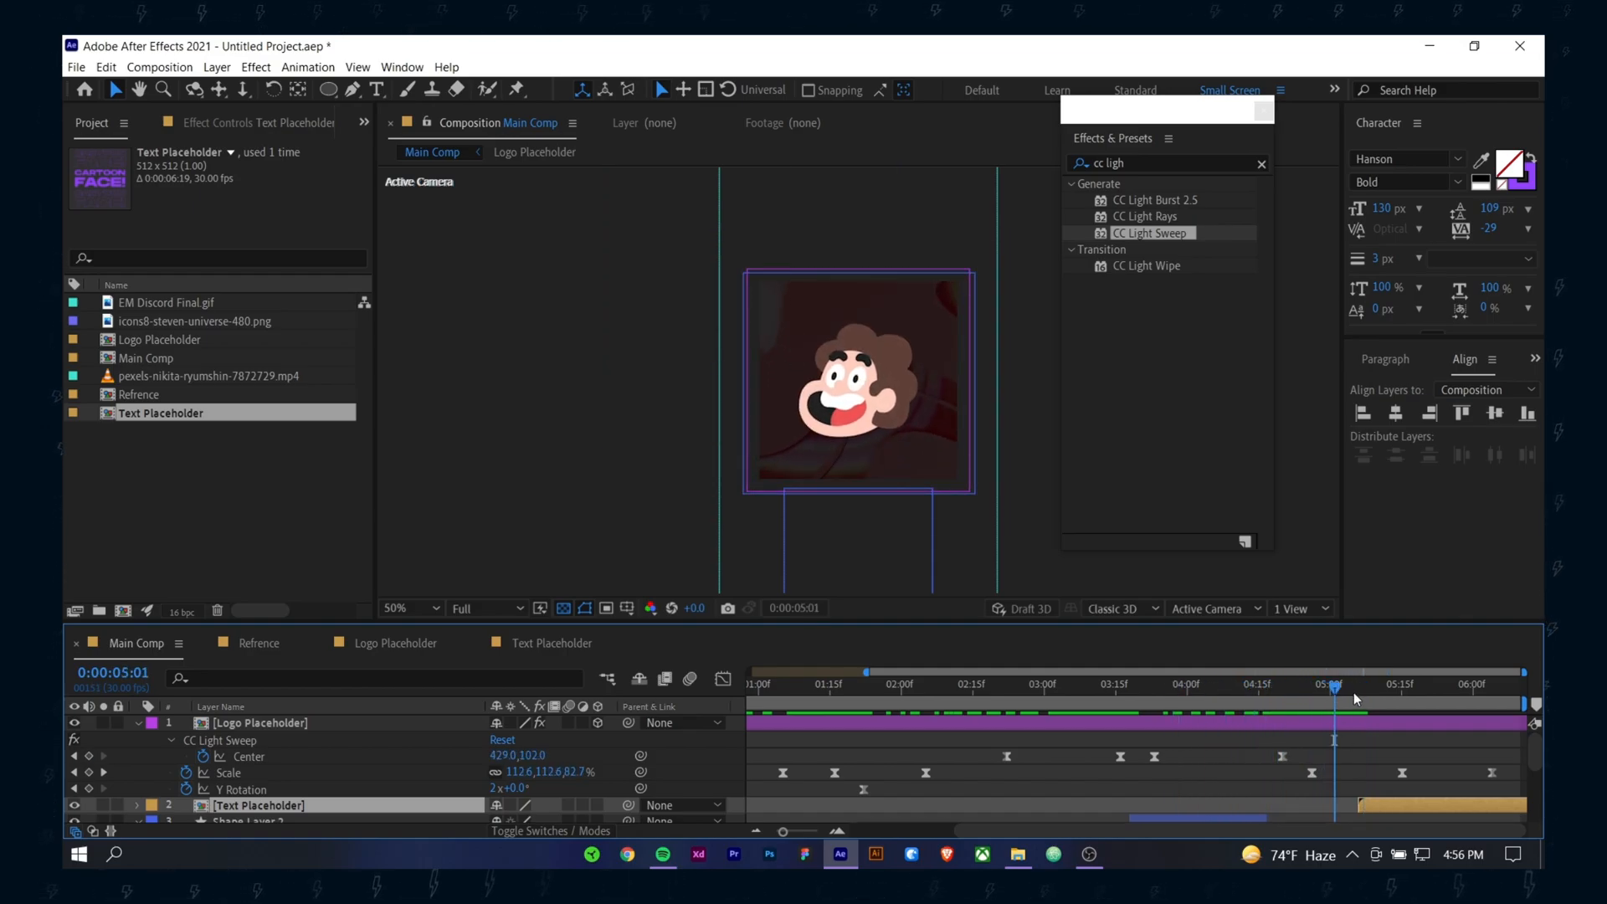
click(1353, 693)
drag(1373, 805, 1363, 802)
key(space)
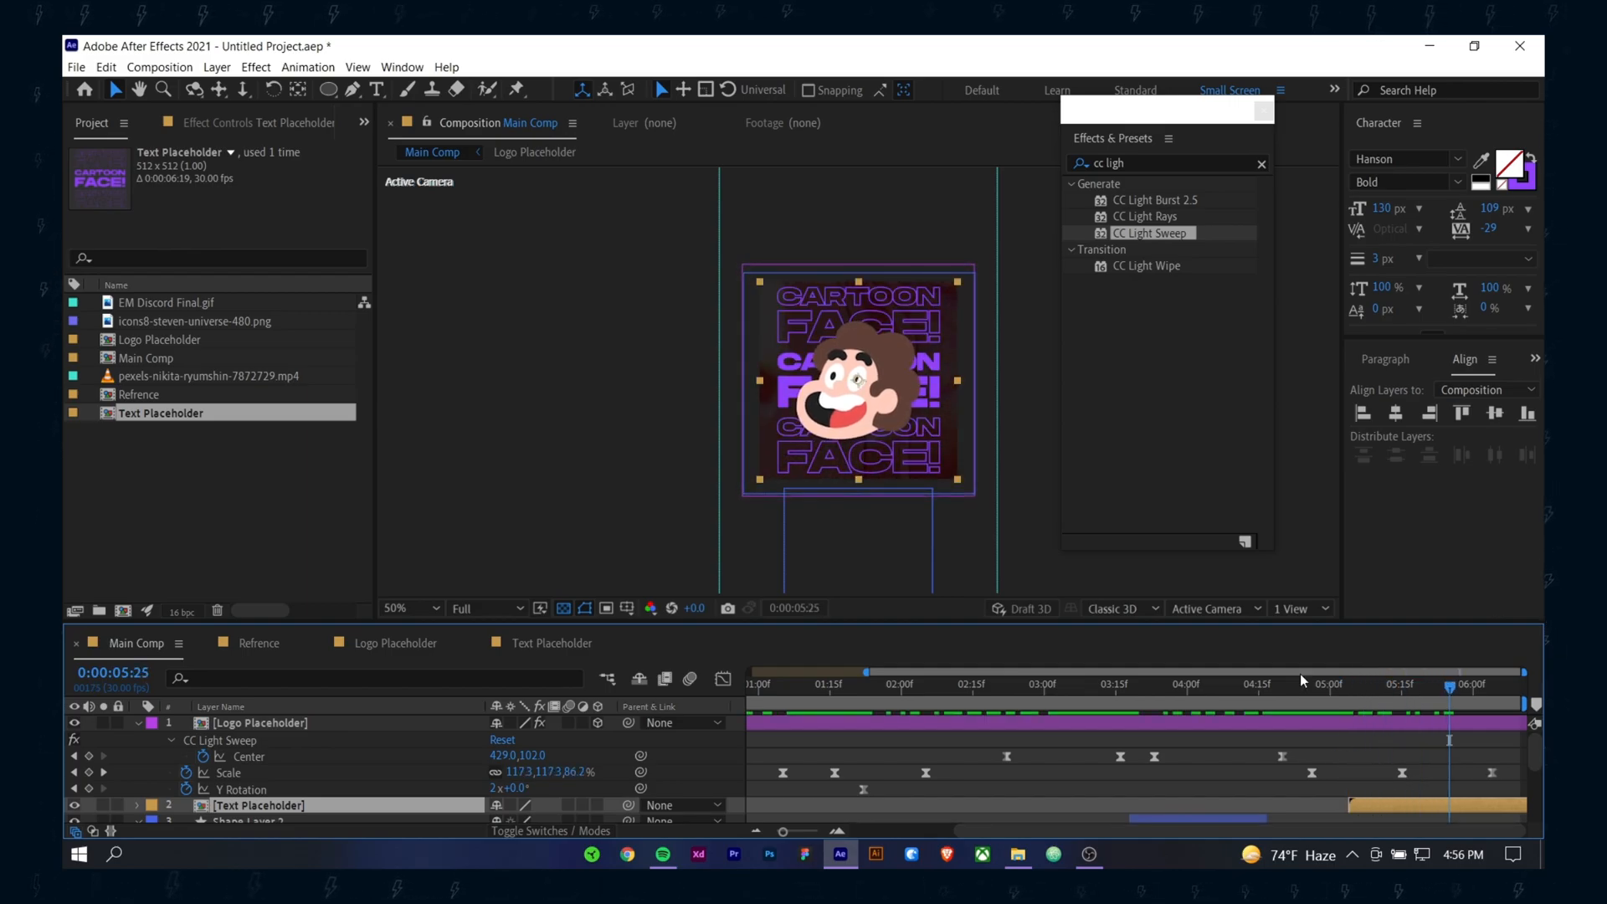
Step: Check the ending of the Refrence composition and hide the Text Placeholder layer in Main Comp
click(261, 645)
drag(1272, 682, 1472, 689)
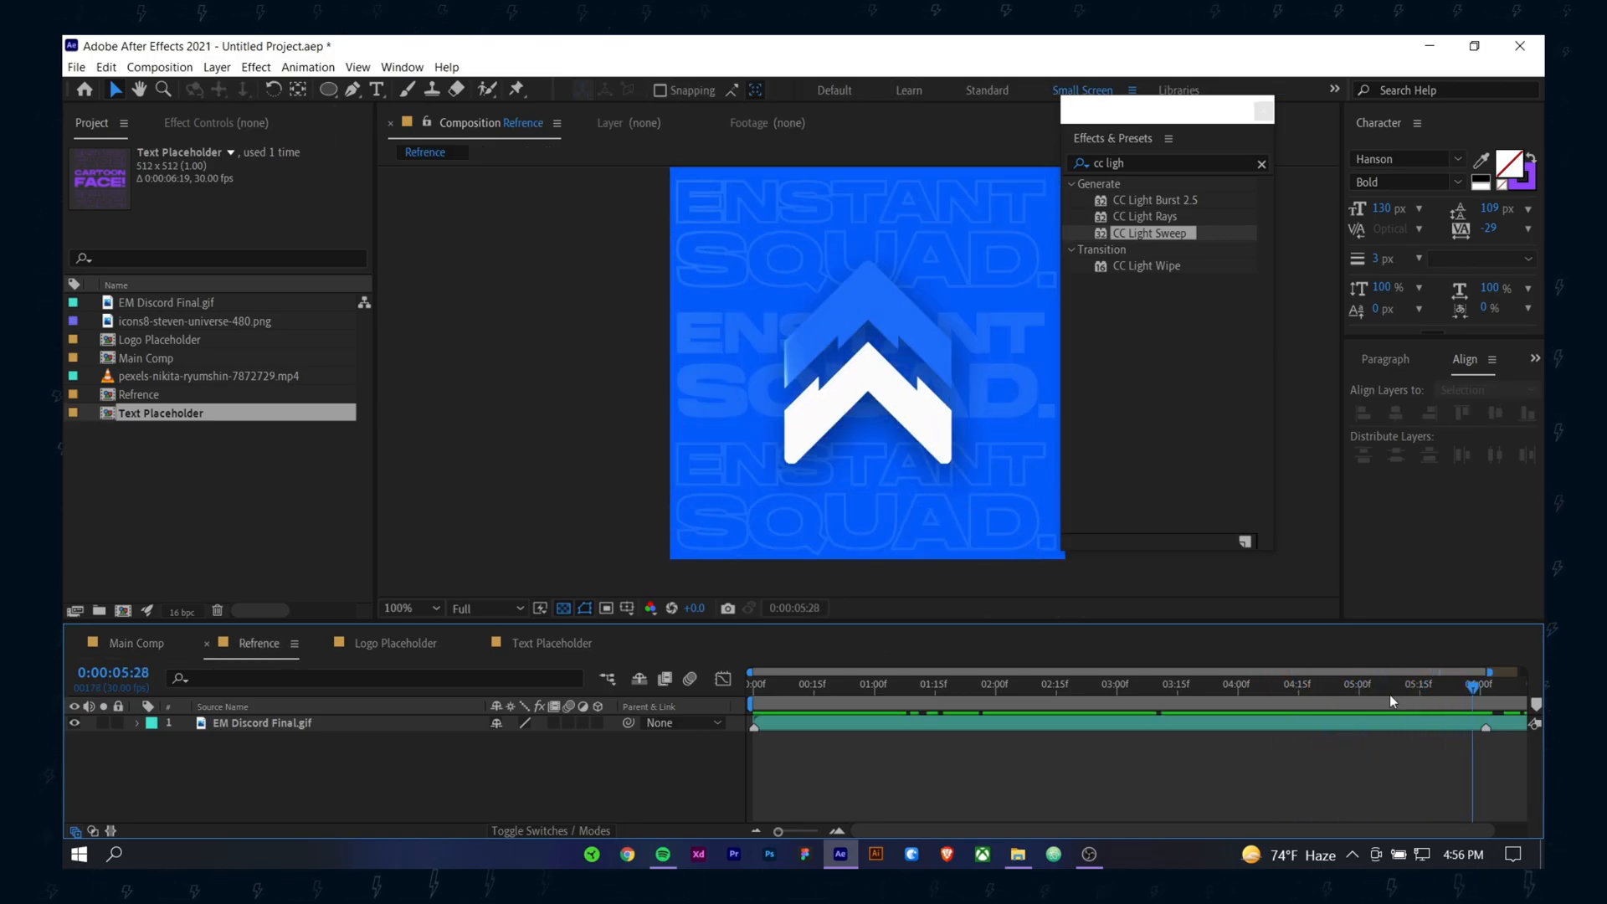
click(117, 644)
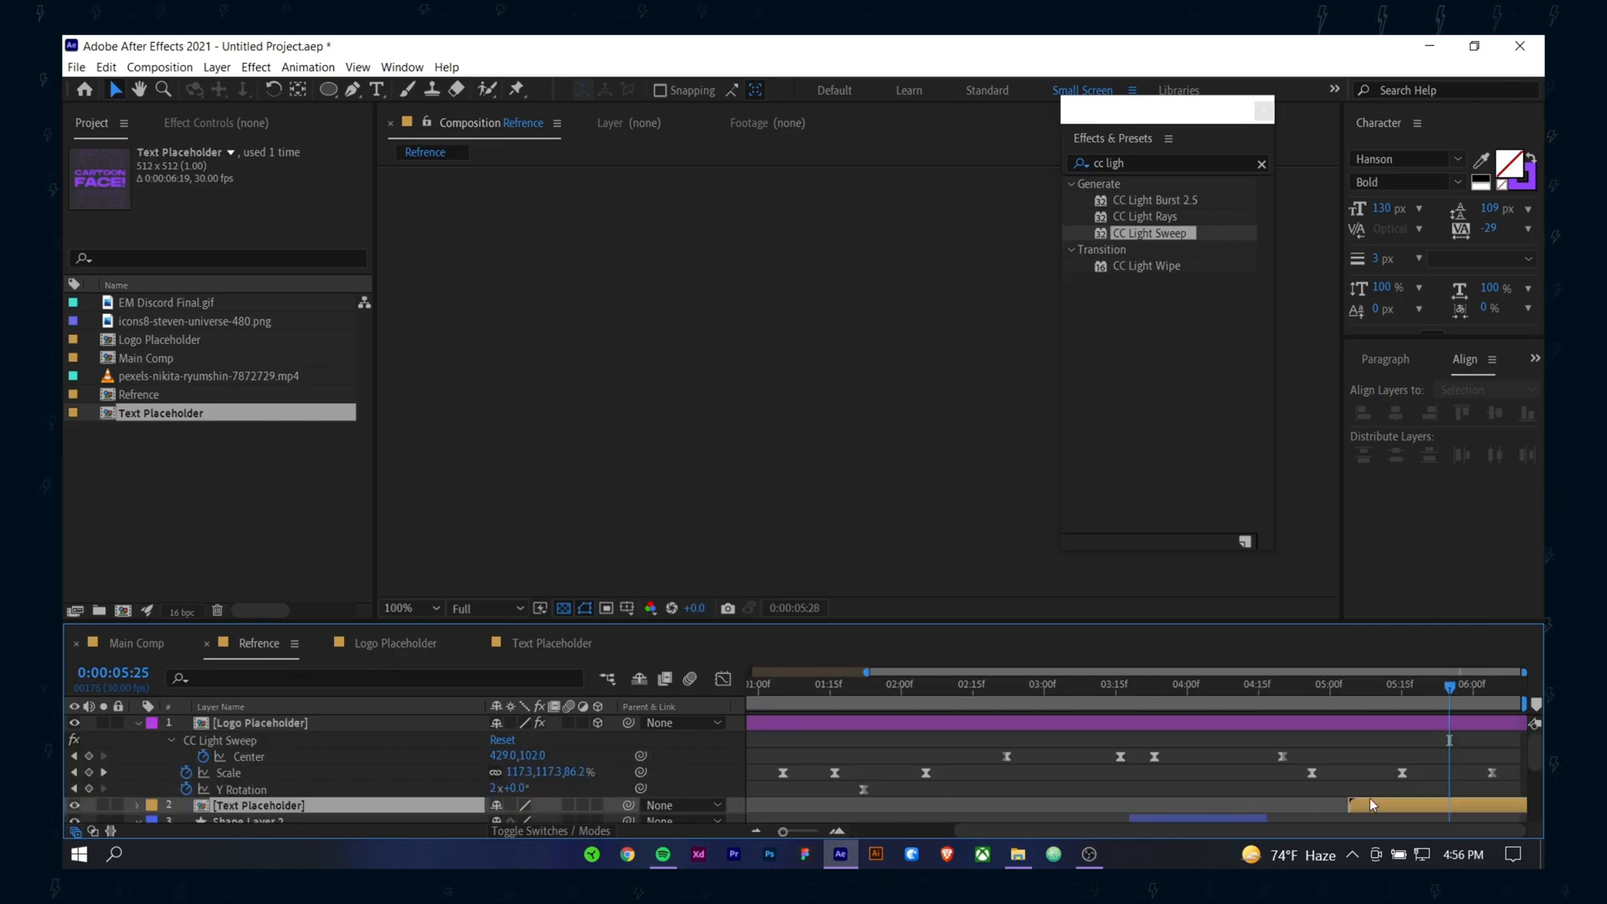
click(75, 805)
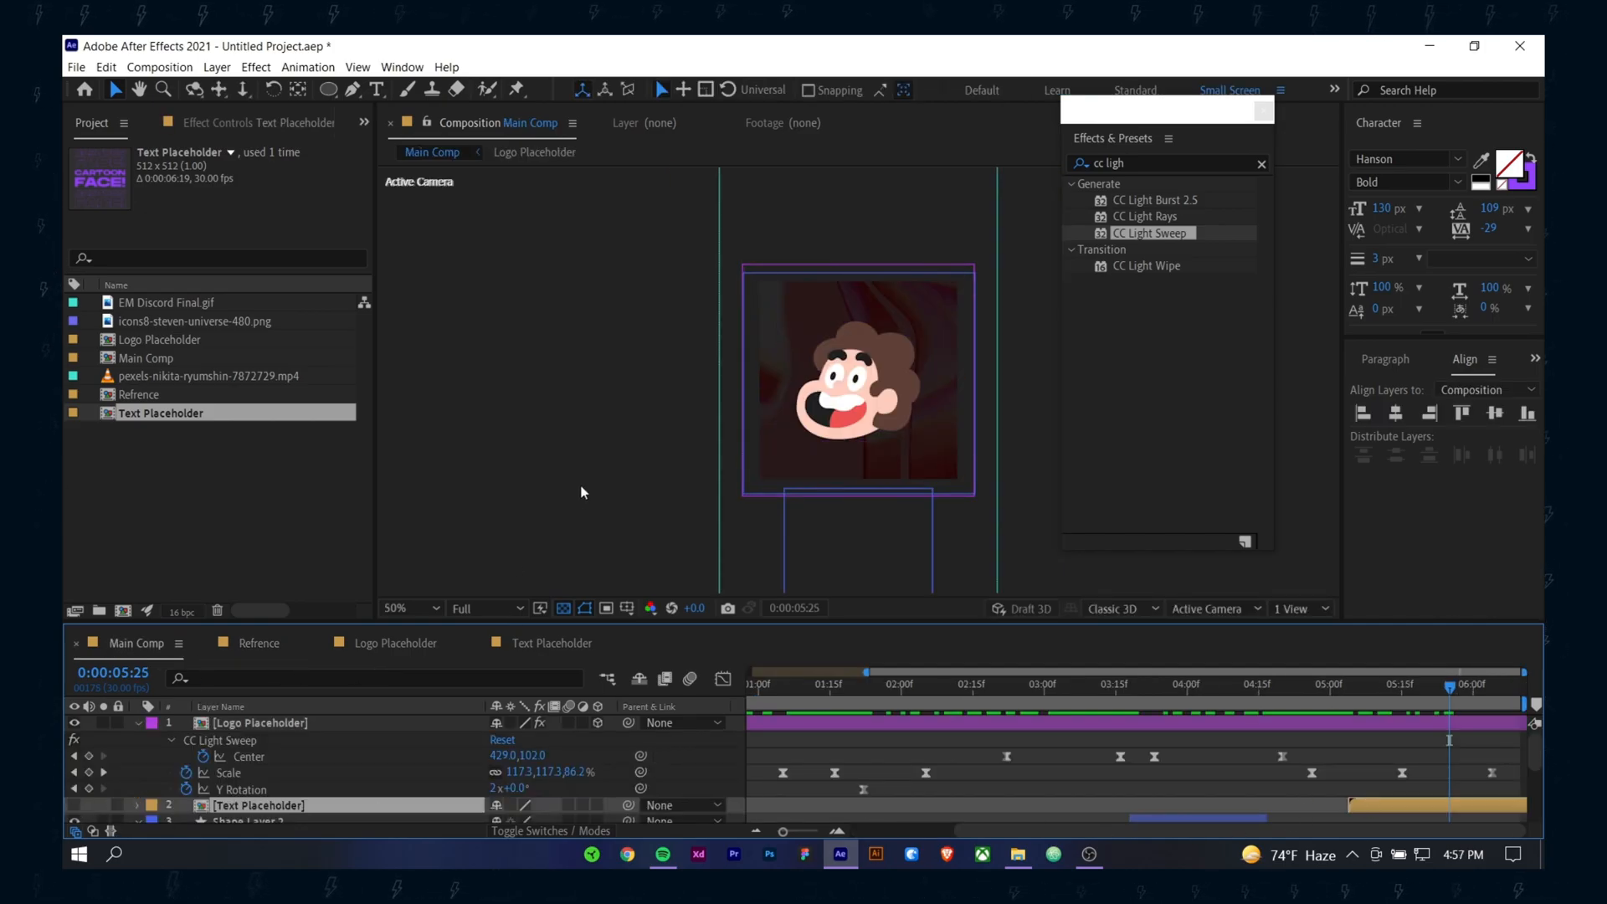
Step: Draw a red circle over the artwork, centre it in the composition both ways and scale it to 129%
click(634, 500)
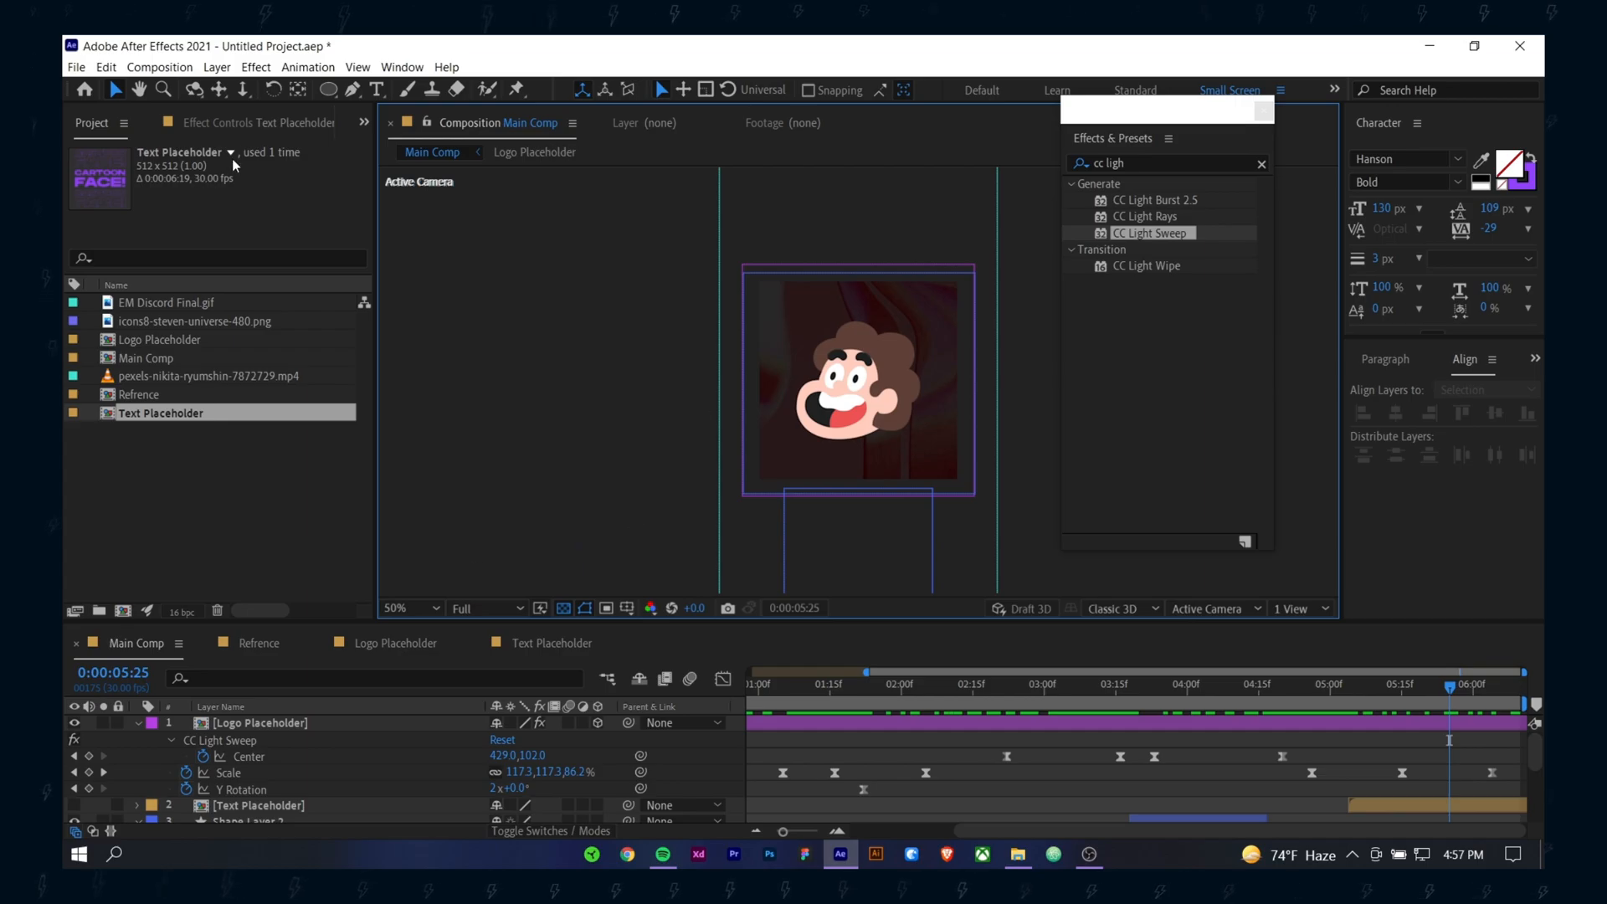
key(q)
drag(756, 283, 980, 508)
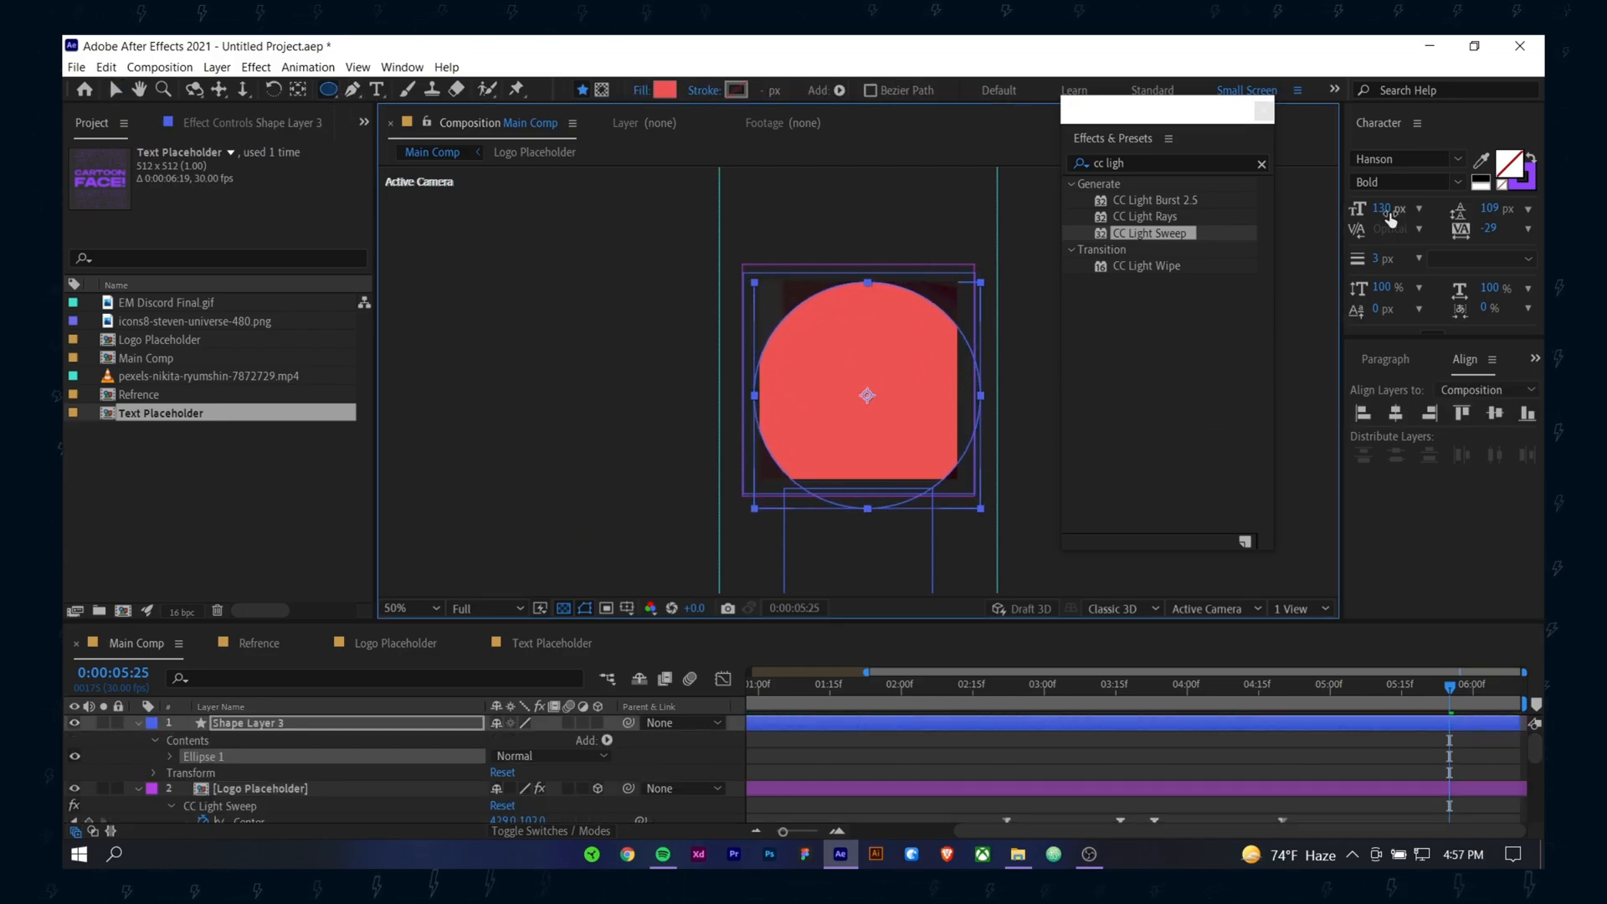
click(1395, 413)
click(1495, 413)
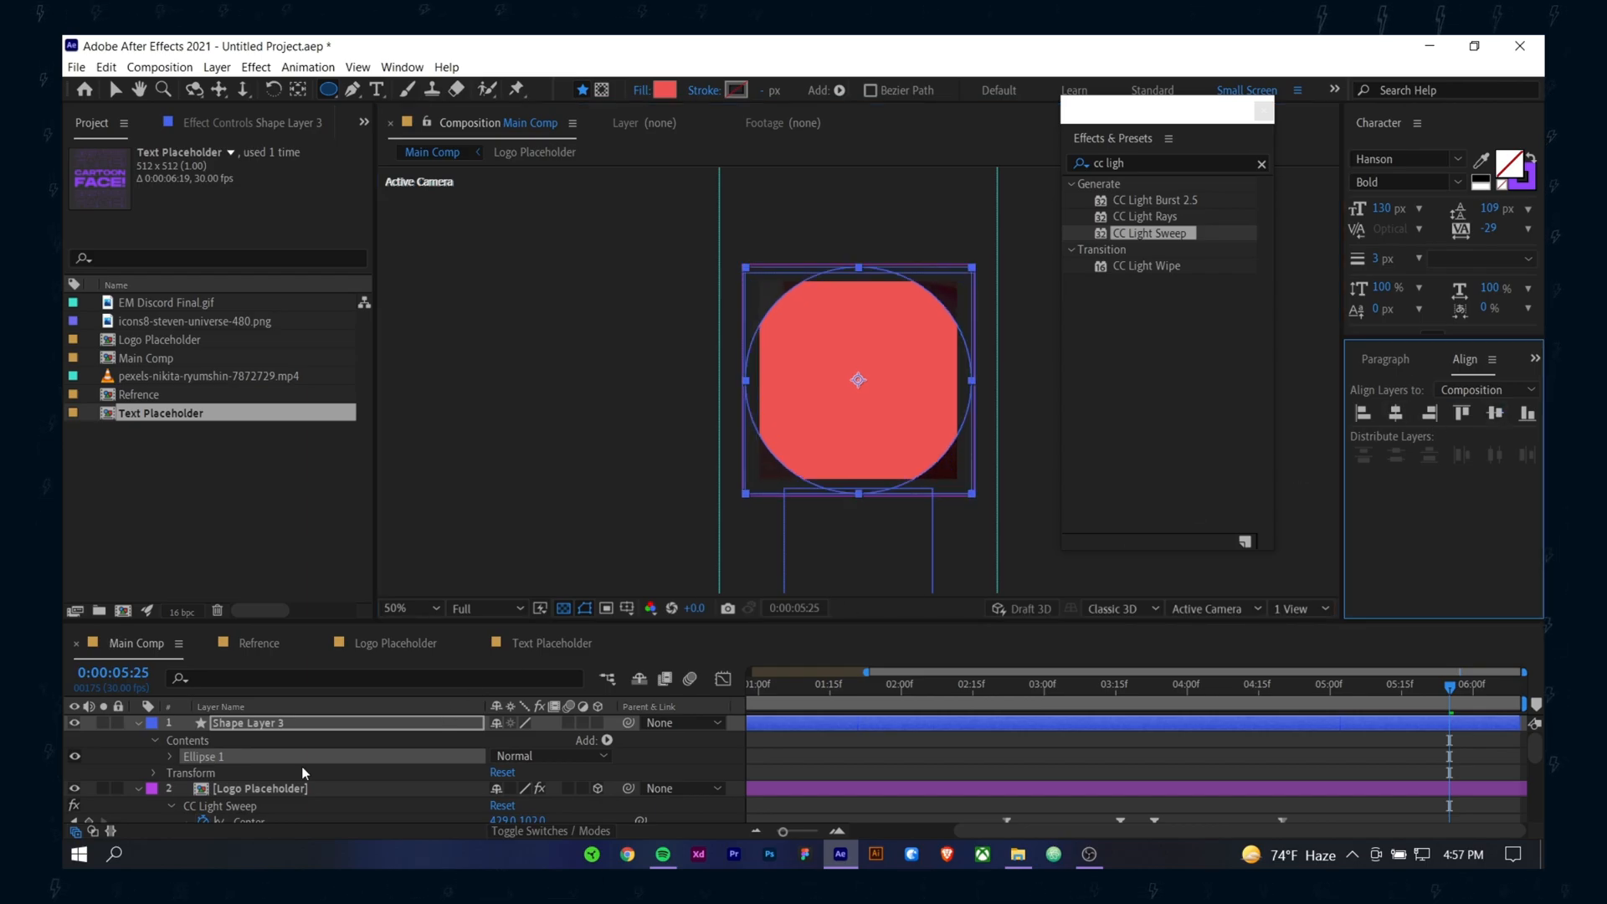
key(s)
drag(514, 748, 693, 782)
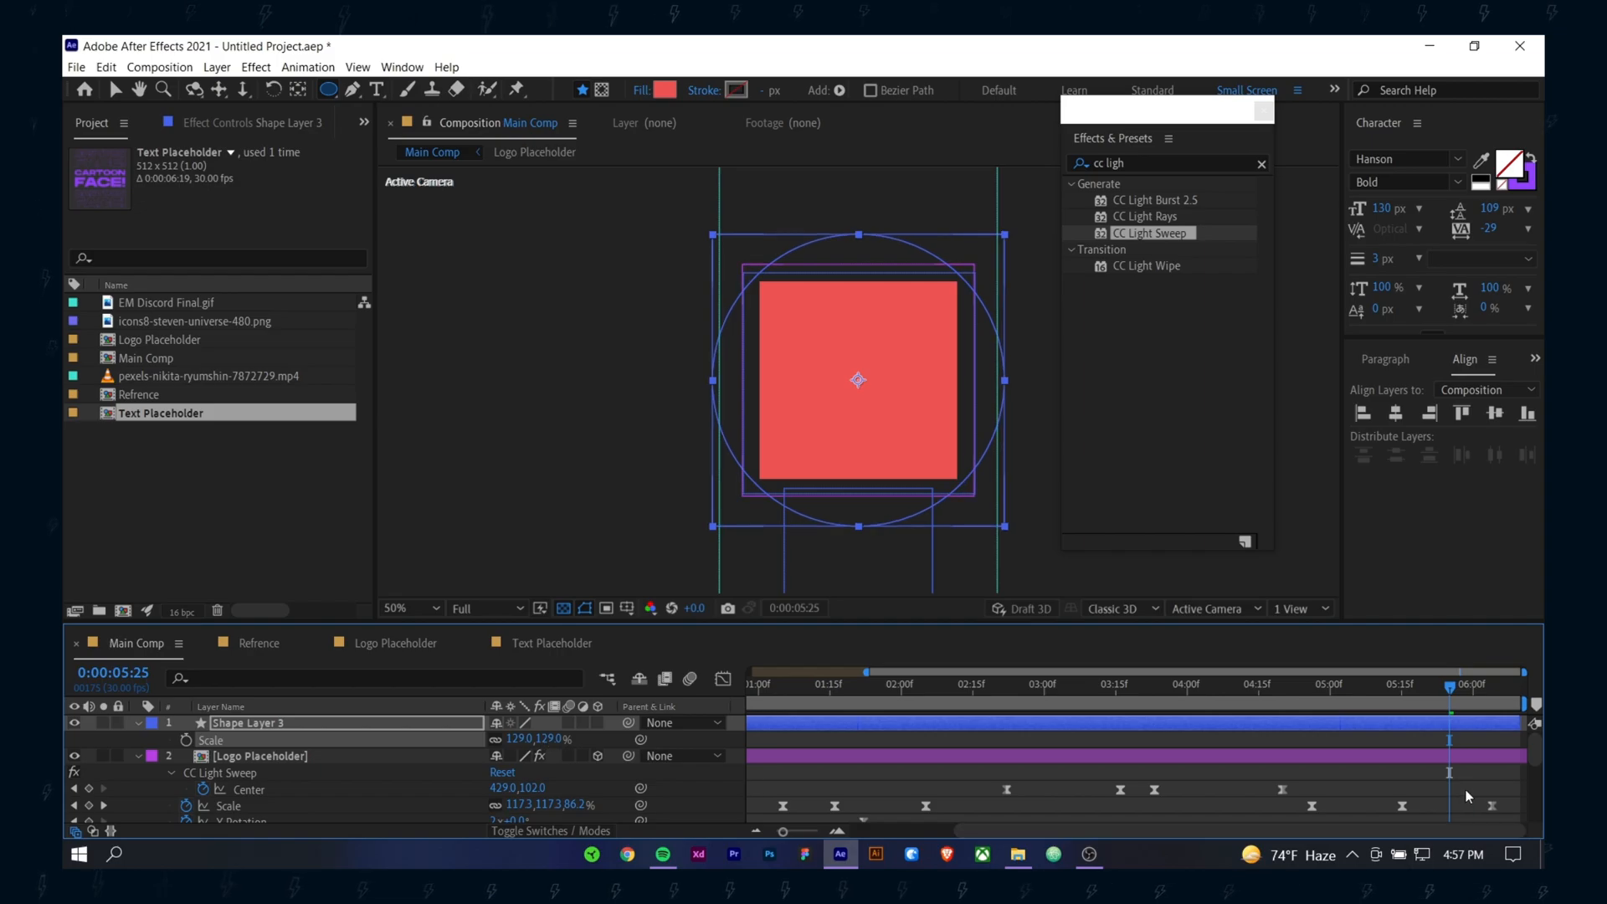
Step: Place the new circle layer directly below the logo layer and trim its start to 0:00:05:04
scroll(1455, 792, down, 1)
mouse_move(1369, 690)
mouse_down()
mouse_move(1336, 690)
mouse_move(1350, 690)
mouse_up()
scroll(1376, 768, up, 1)
drag(251, 730, 256, 764)
key(alt+[)
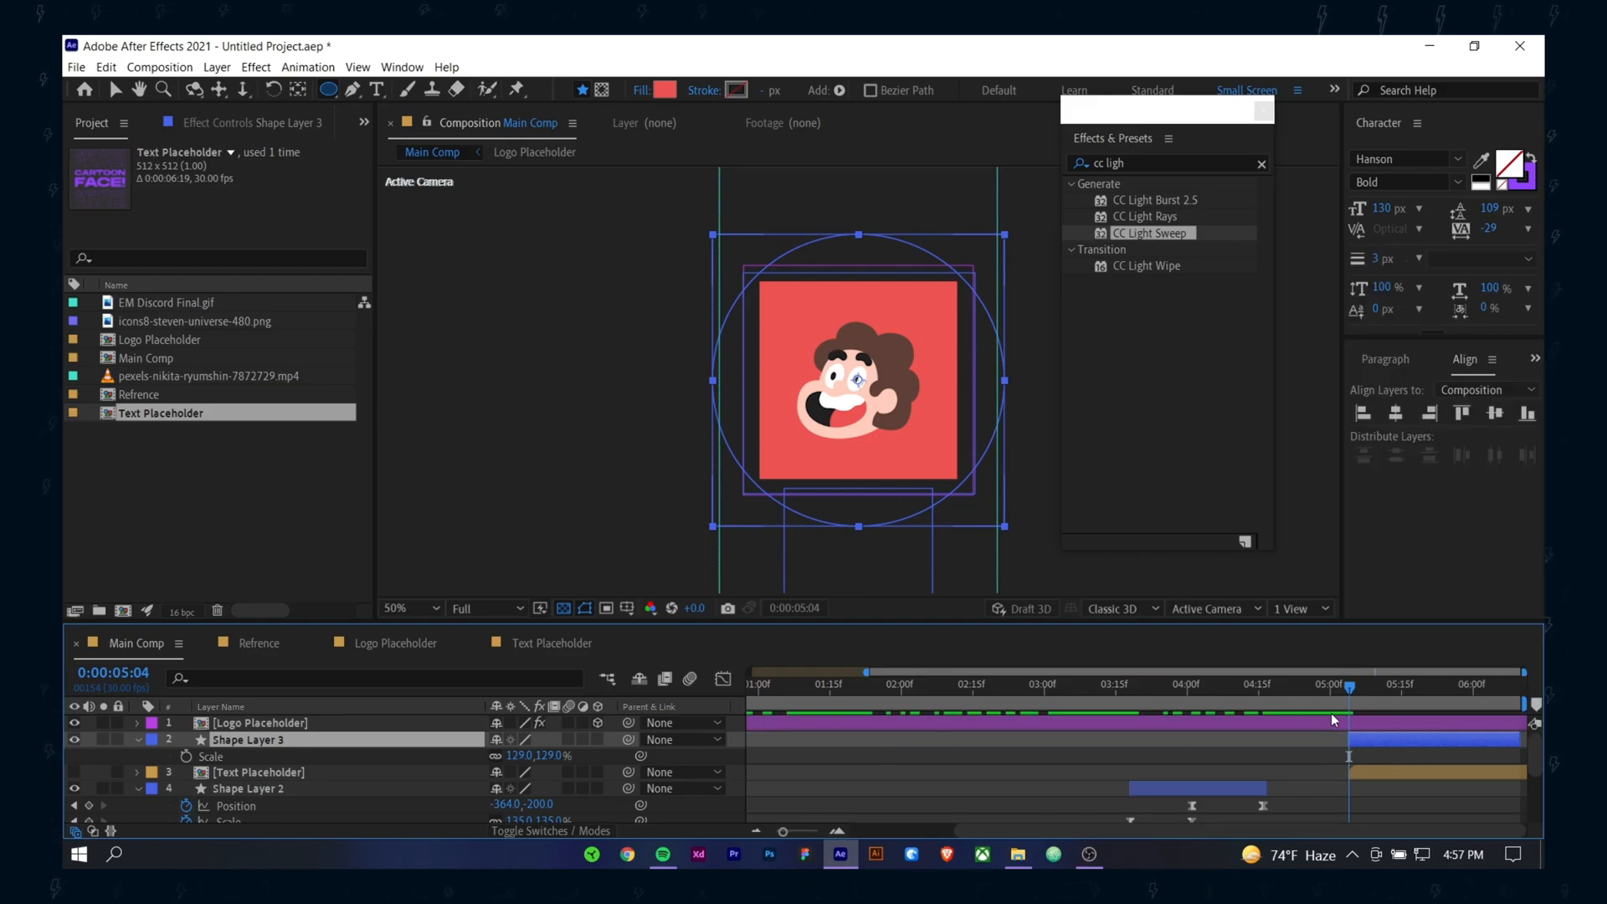
Step: Start the circle layer at 0:00:05:00 and keyframe its scale from 0% there to 129% at about 0:00:05:15
drag(1350, 705, 1403, 756)
click(186, 756)
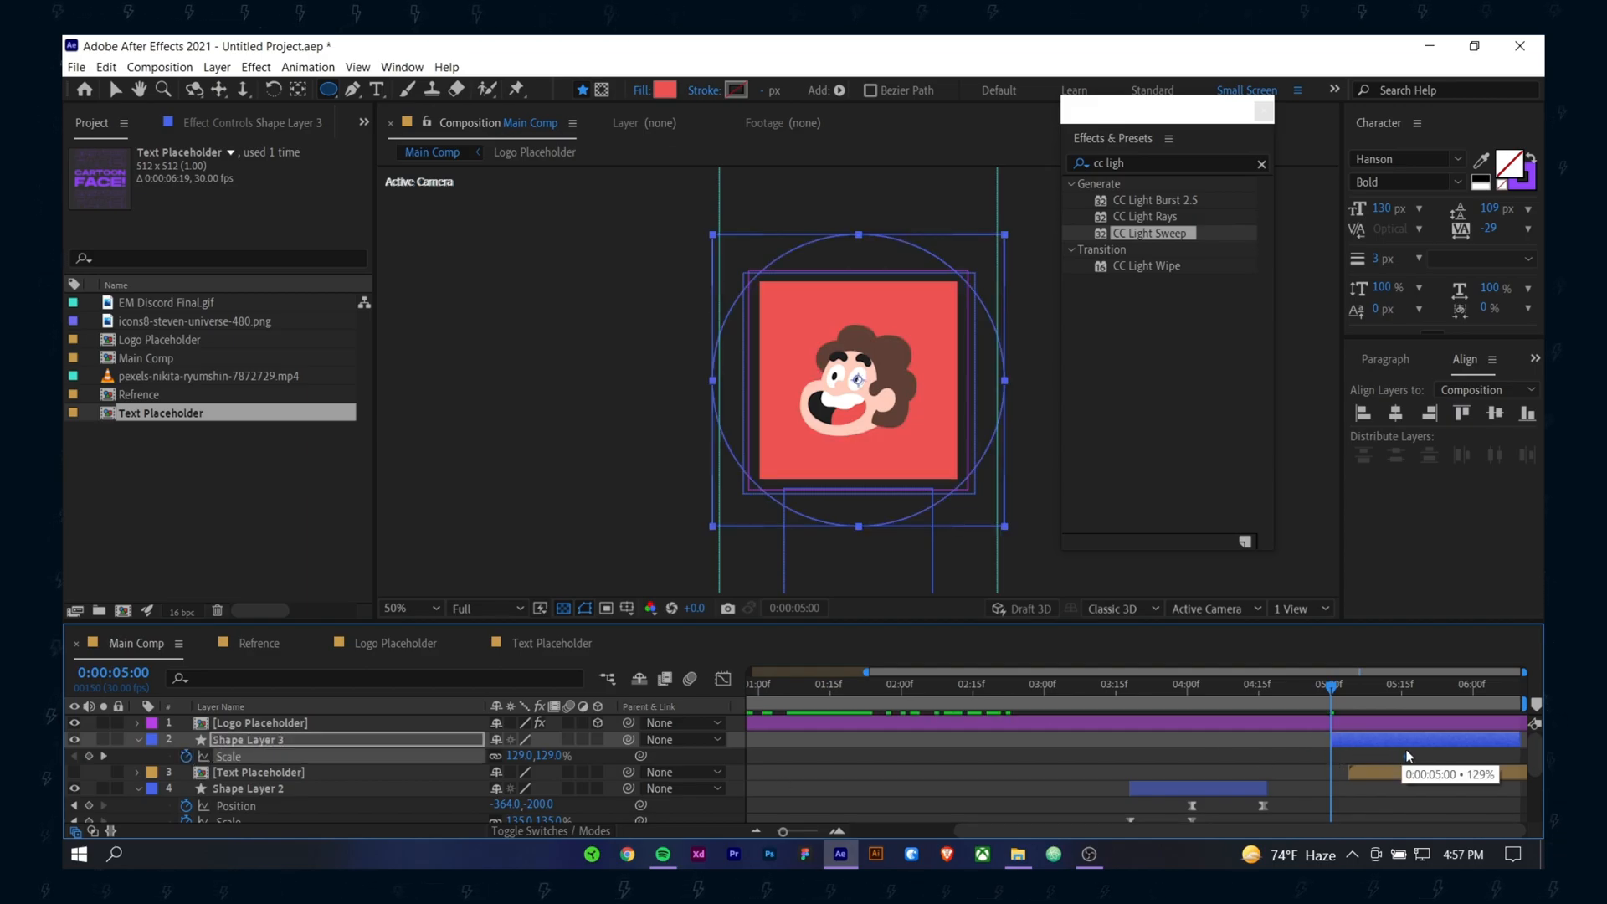
click(519, 756)
text(0)
key(Return)
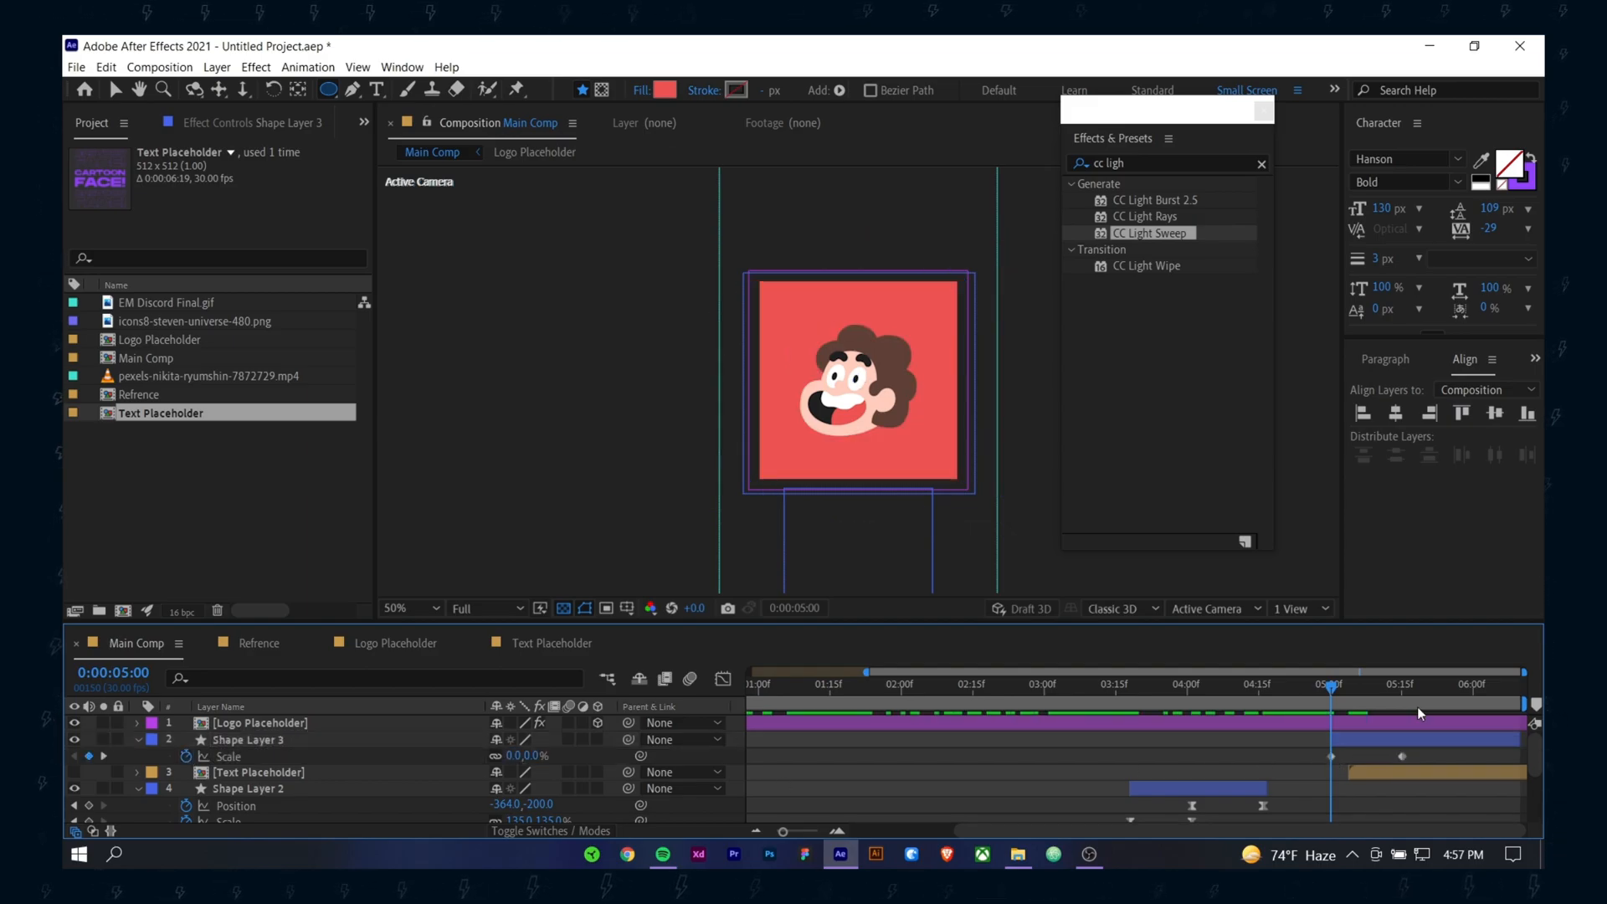
Step: Keyframe the circle's position from 256, 256 at 0:00:05:25 to 915, 256 at about 0:00:06:09, sliding it off to the right
drag(1332, 692, 1450, 728)
click(1428, 744)
key(alt+shift+p)
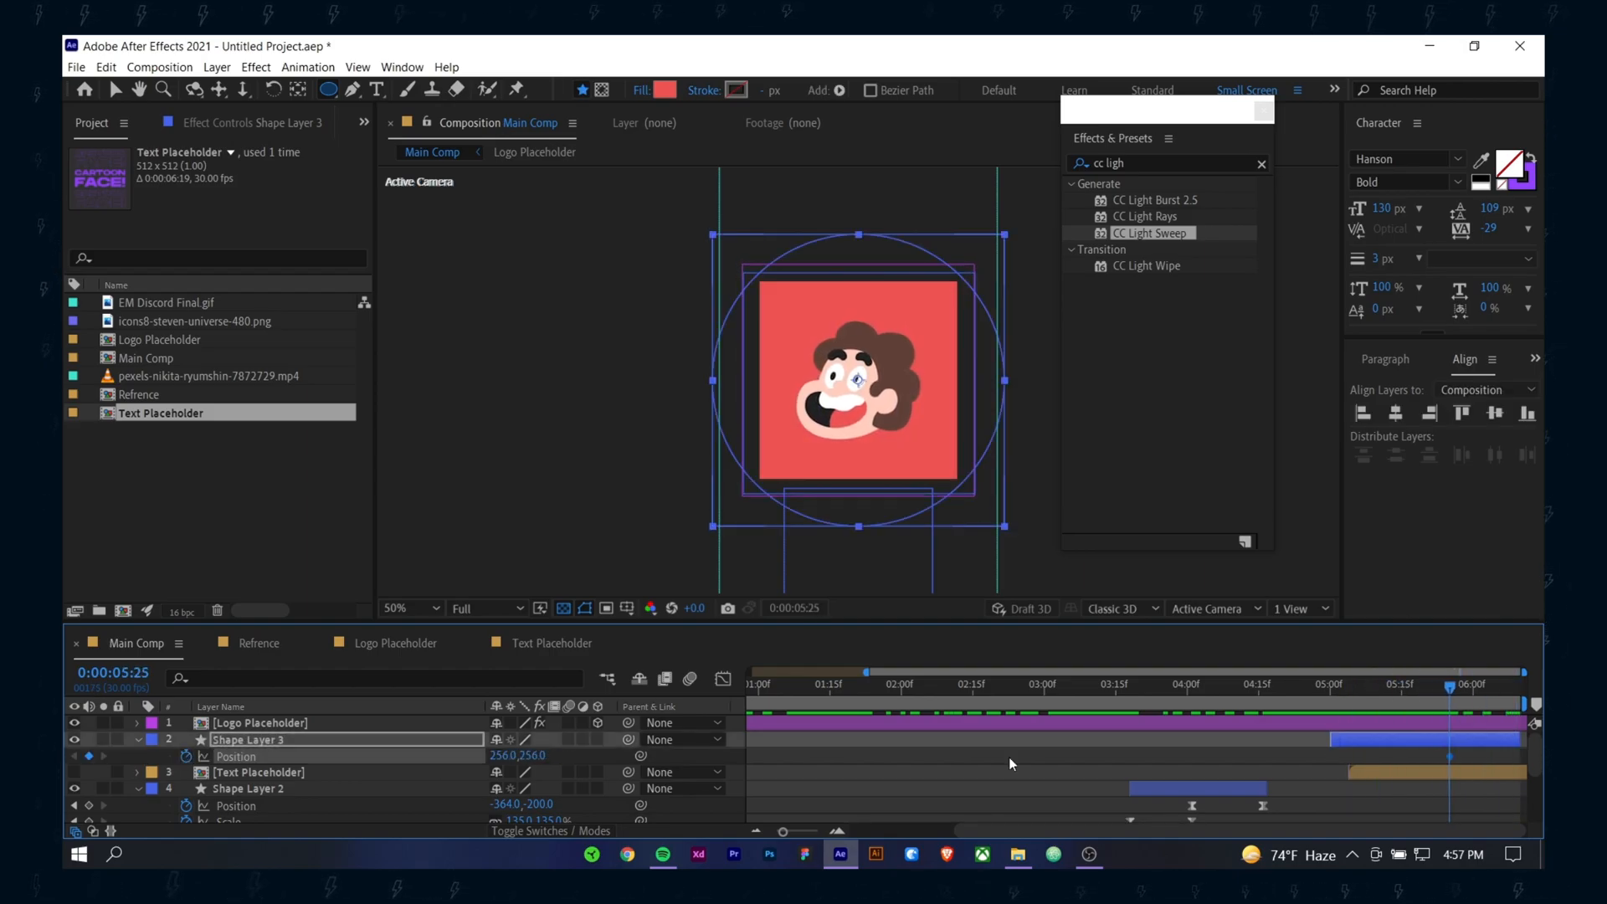
drag(1431, 756, 1447, 762)
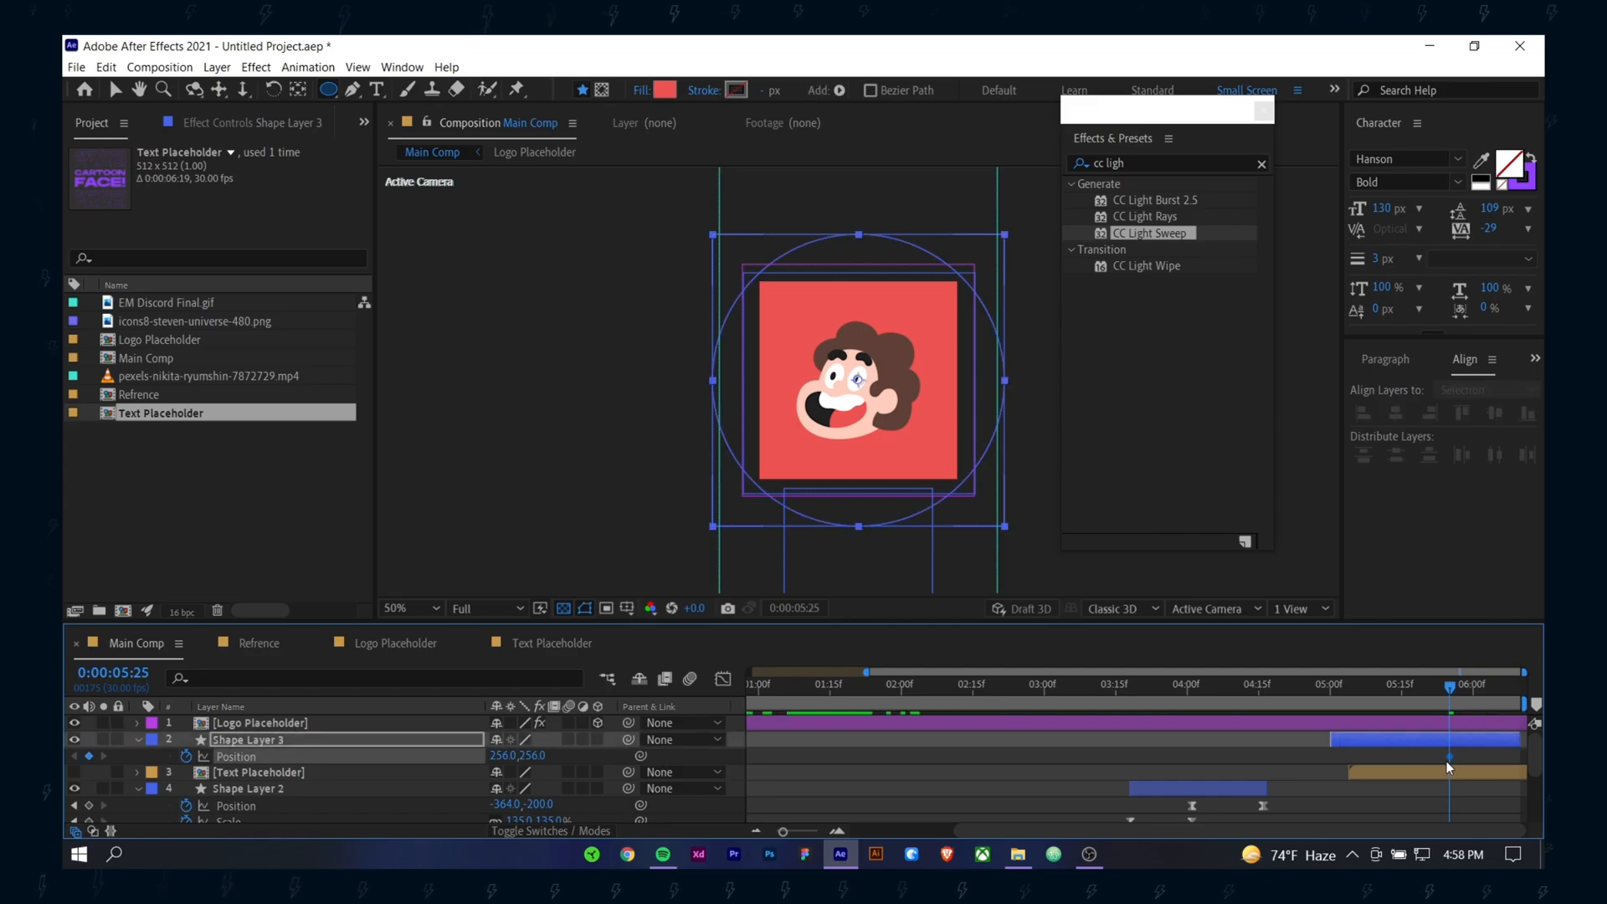
drag(1465, 690, 1517, 690)
drag(508, 756, 1123, 728)
Step: Preview the circle transition and move the Text Placeholder layer's start to 0:00:05:00, matching the circle layer
drag(1517, 688, 1364, 698)
scroll(1313, 690, left, 2)
click(757, 831)
key(space)
drag(1383, 774, 1373, 773)
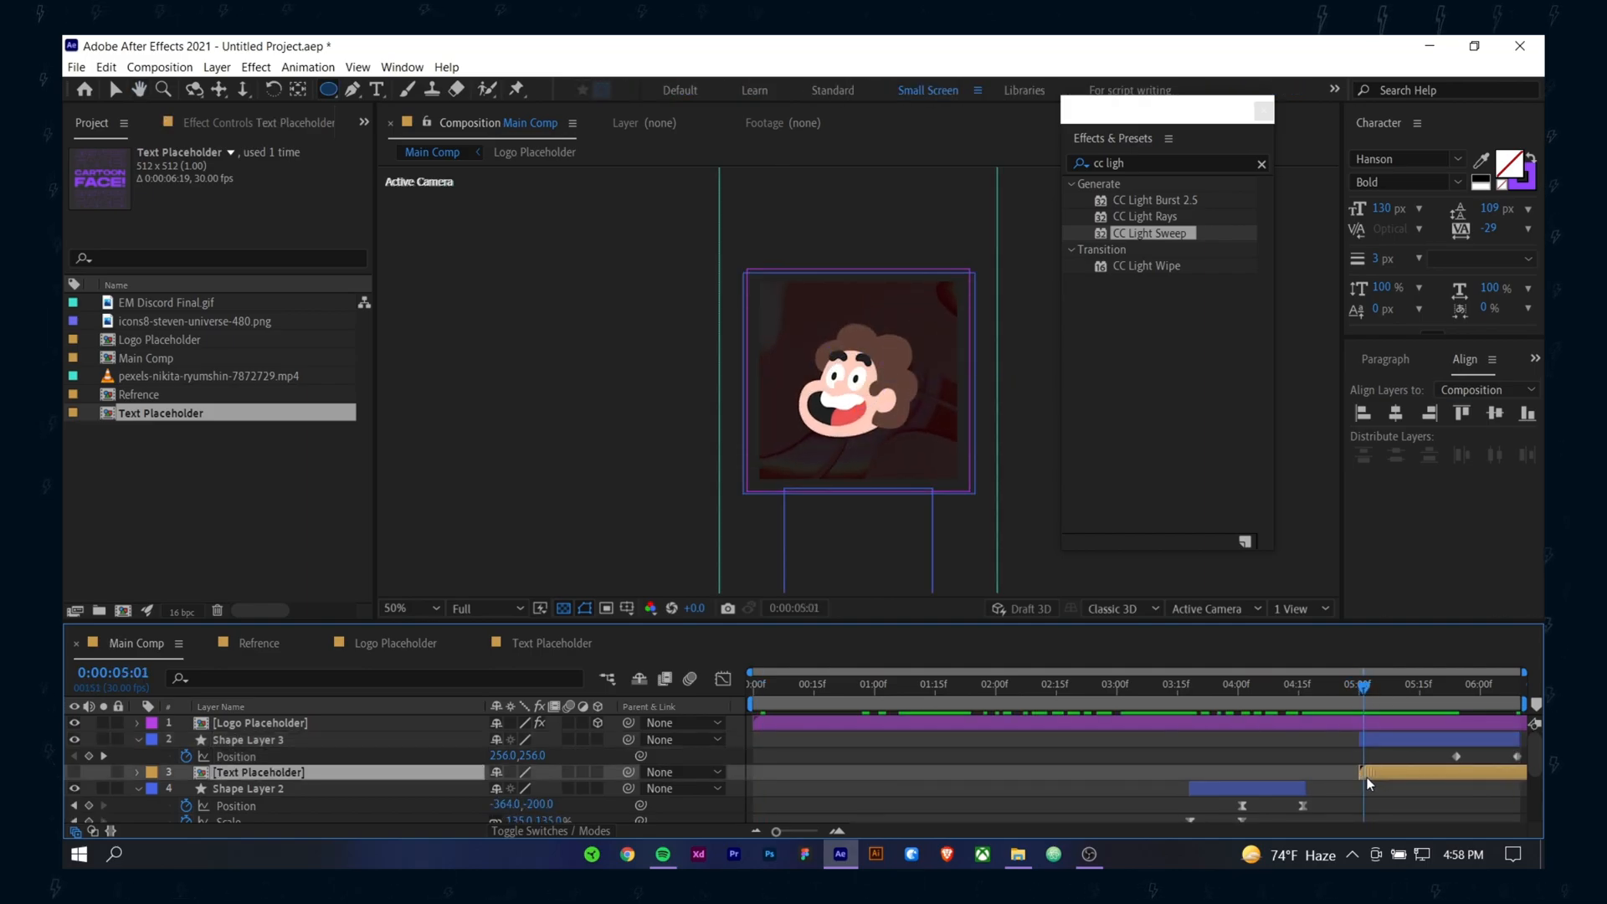
Step: Apply Easy Ease to all position and scale keyframes of the circle layer
click(1416, 700)
drag(1439, 700, 1440, 699)
click(1406, 740)
key(u)
key(u)
drag(1339, 748, 1540, 777)
right_click(1455, 756)
mouse_move(1477, 753)
click(1153, 670)
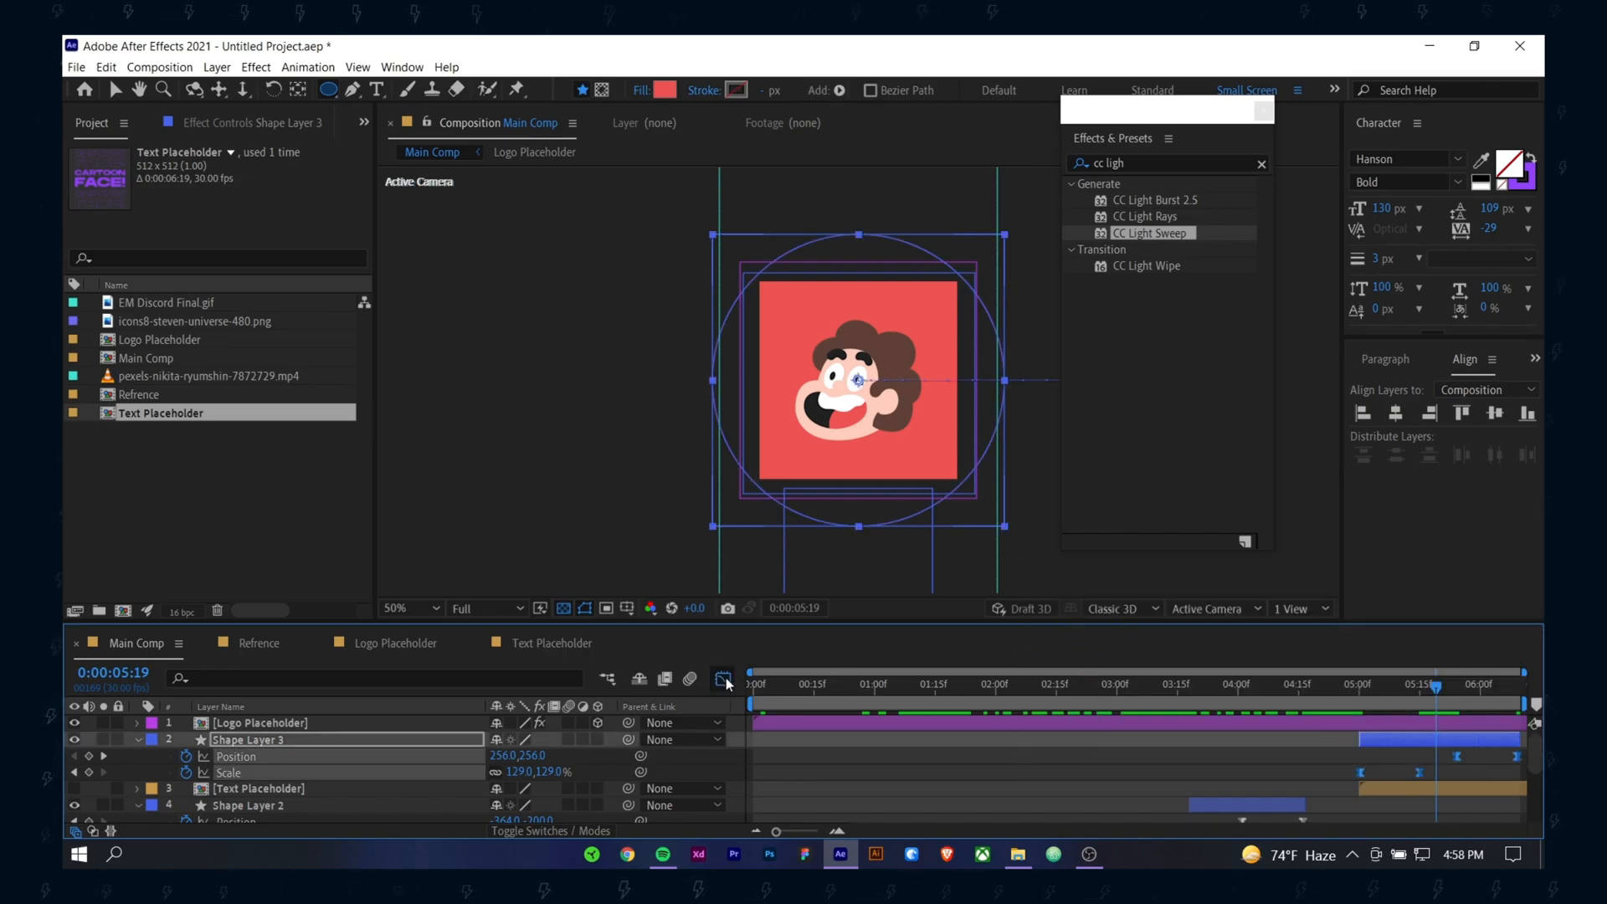
Step: Adjust the speed curve of the circle's position animation in the Graph Editor and preview the transition
click(723, 678)
drag(1415, 788, 1493, 787)
click(1332, 698)
key(space)
key(space)
click(723, 678)
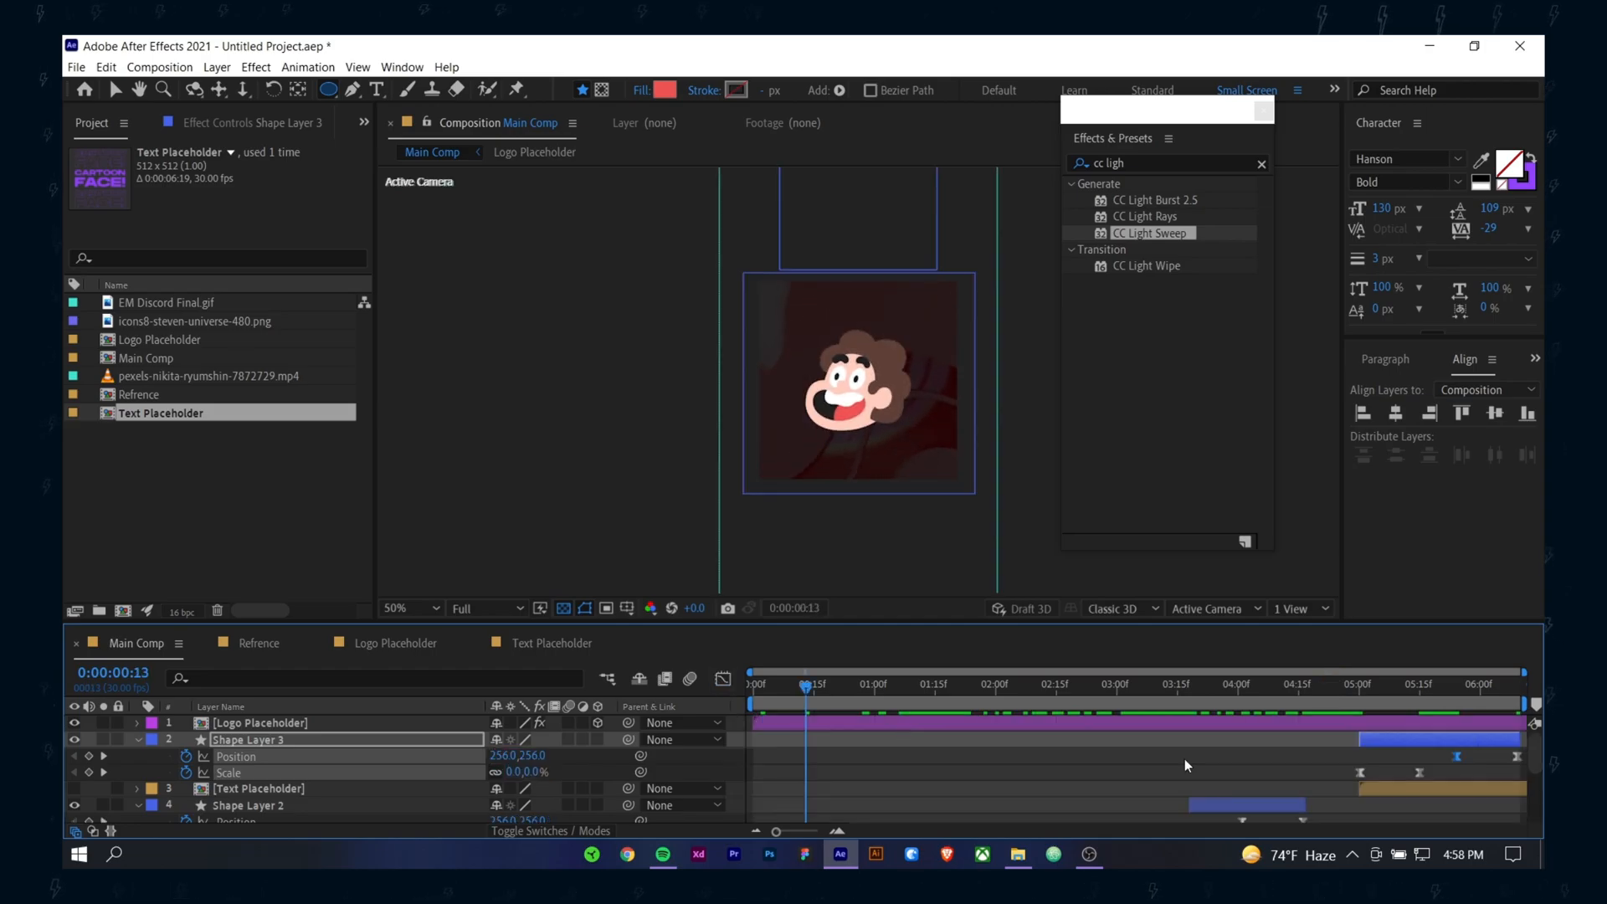
click(1277, 701)
key(space)
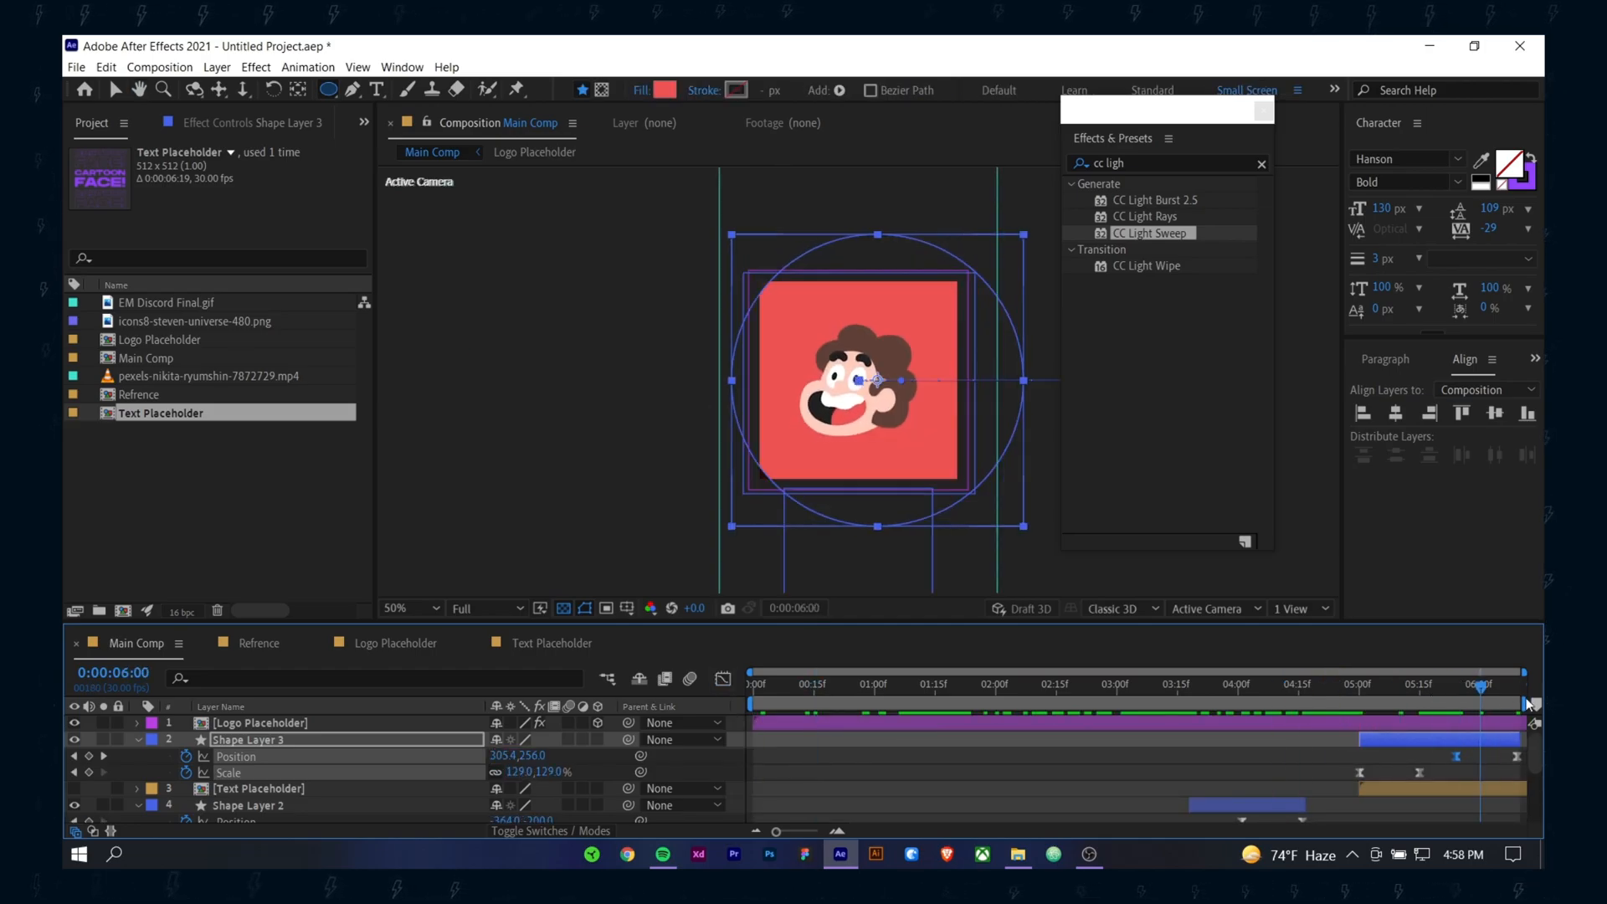
Step: Review the ending and looping of the Refrence composition against the Main Comp animation
click(393, 643)
click(225, 645)
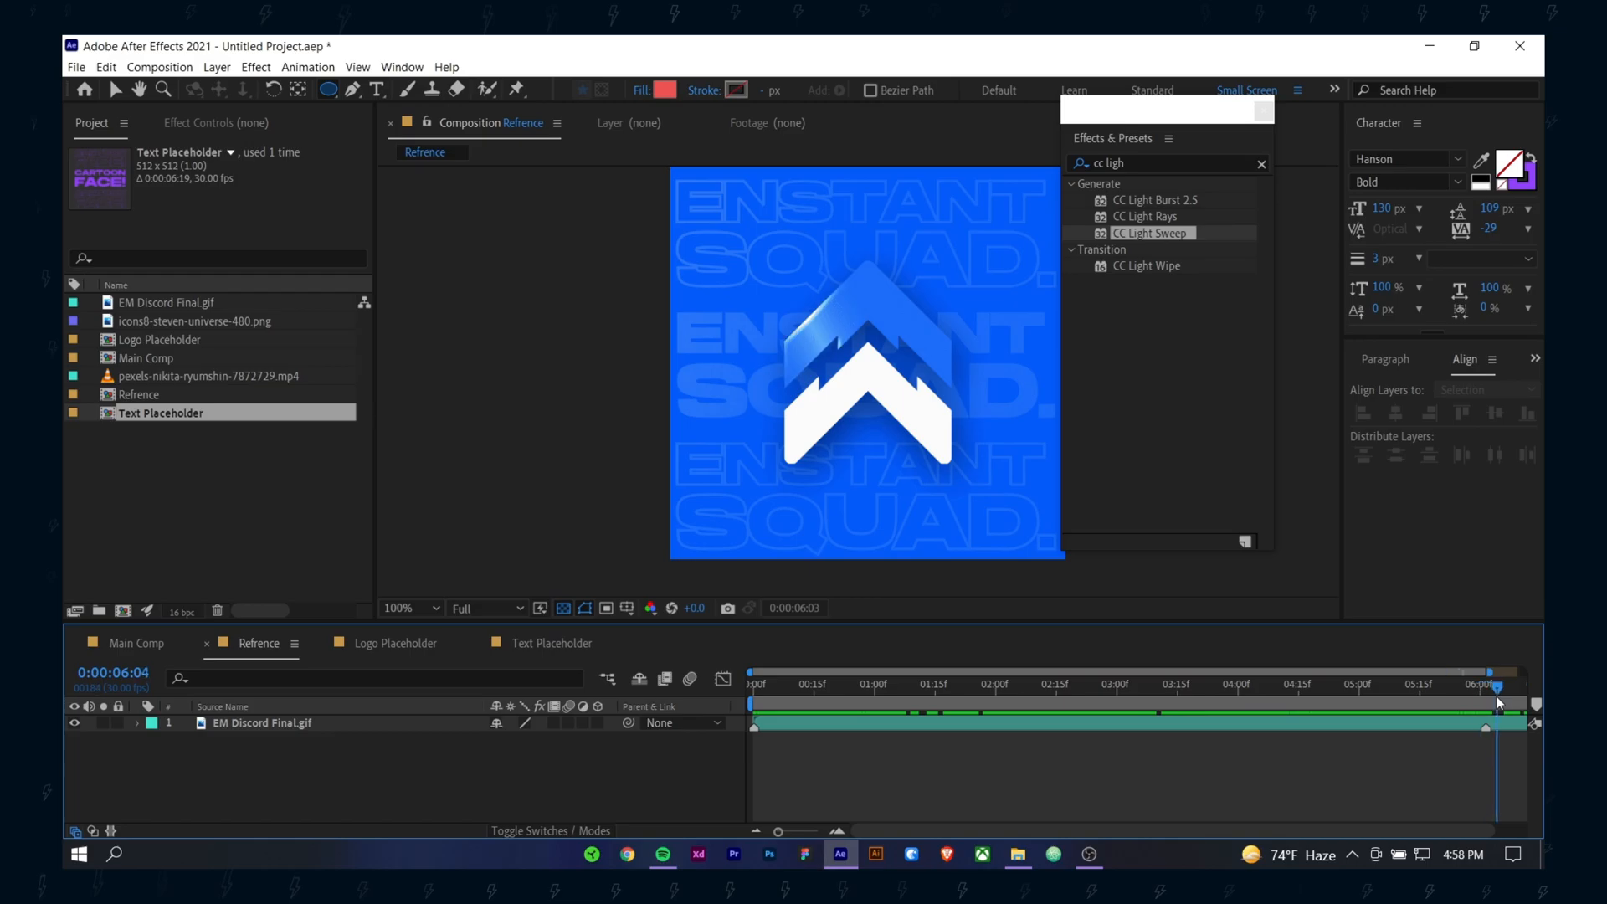
drag(1498, 698, 1538, 695)
click(137, 643)
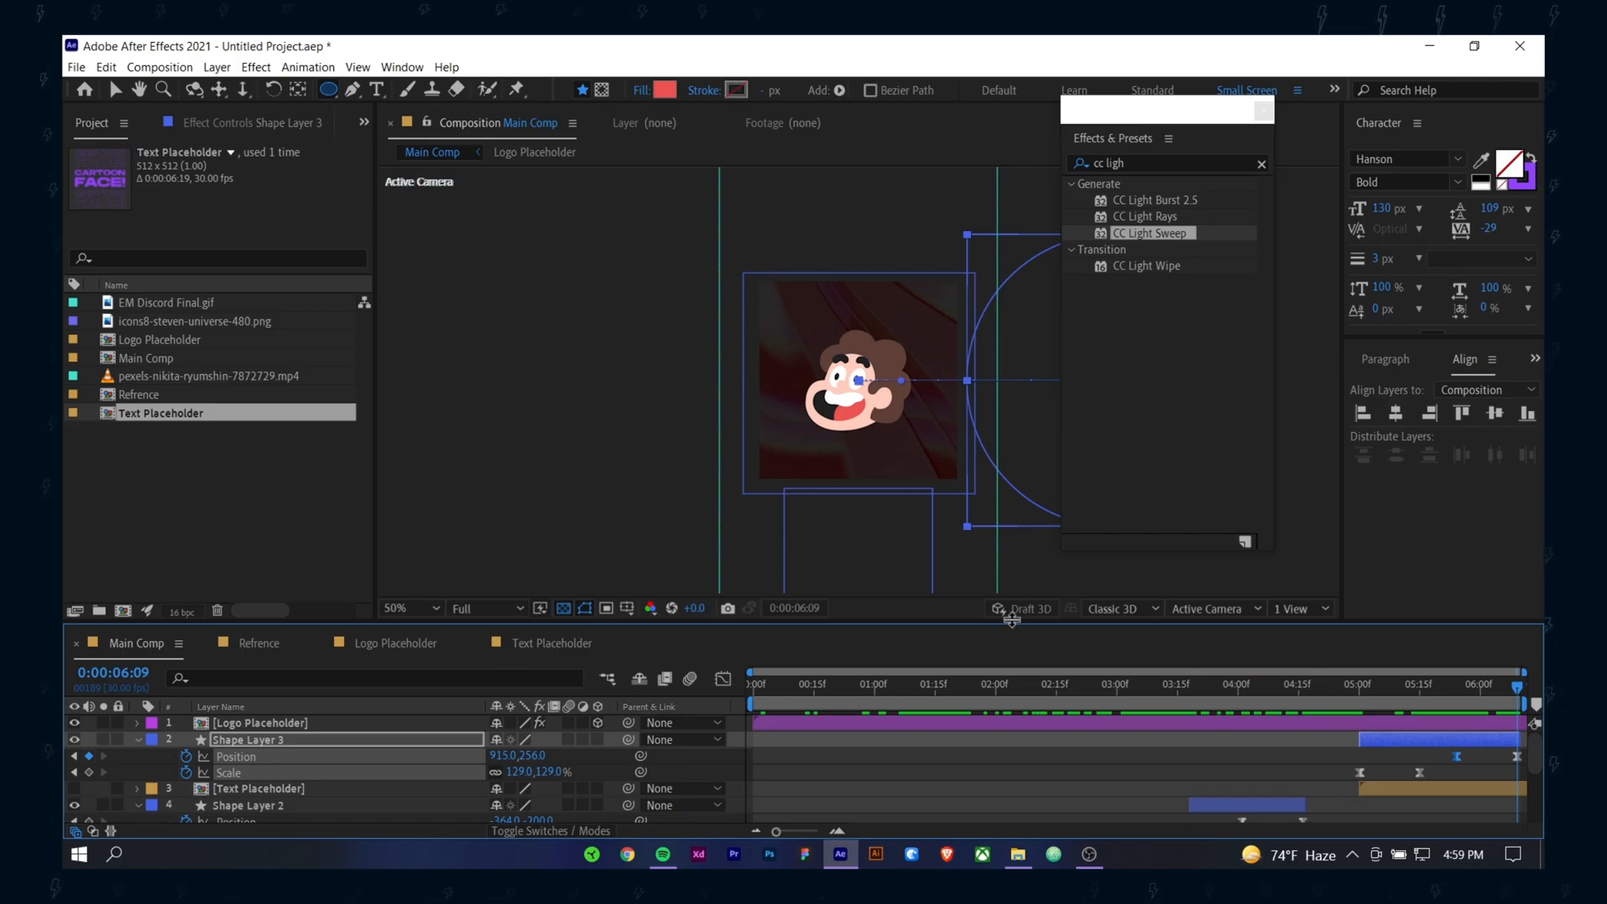
click(259, 643)
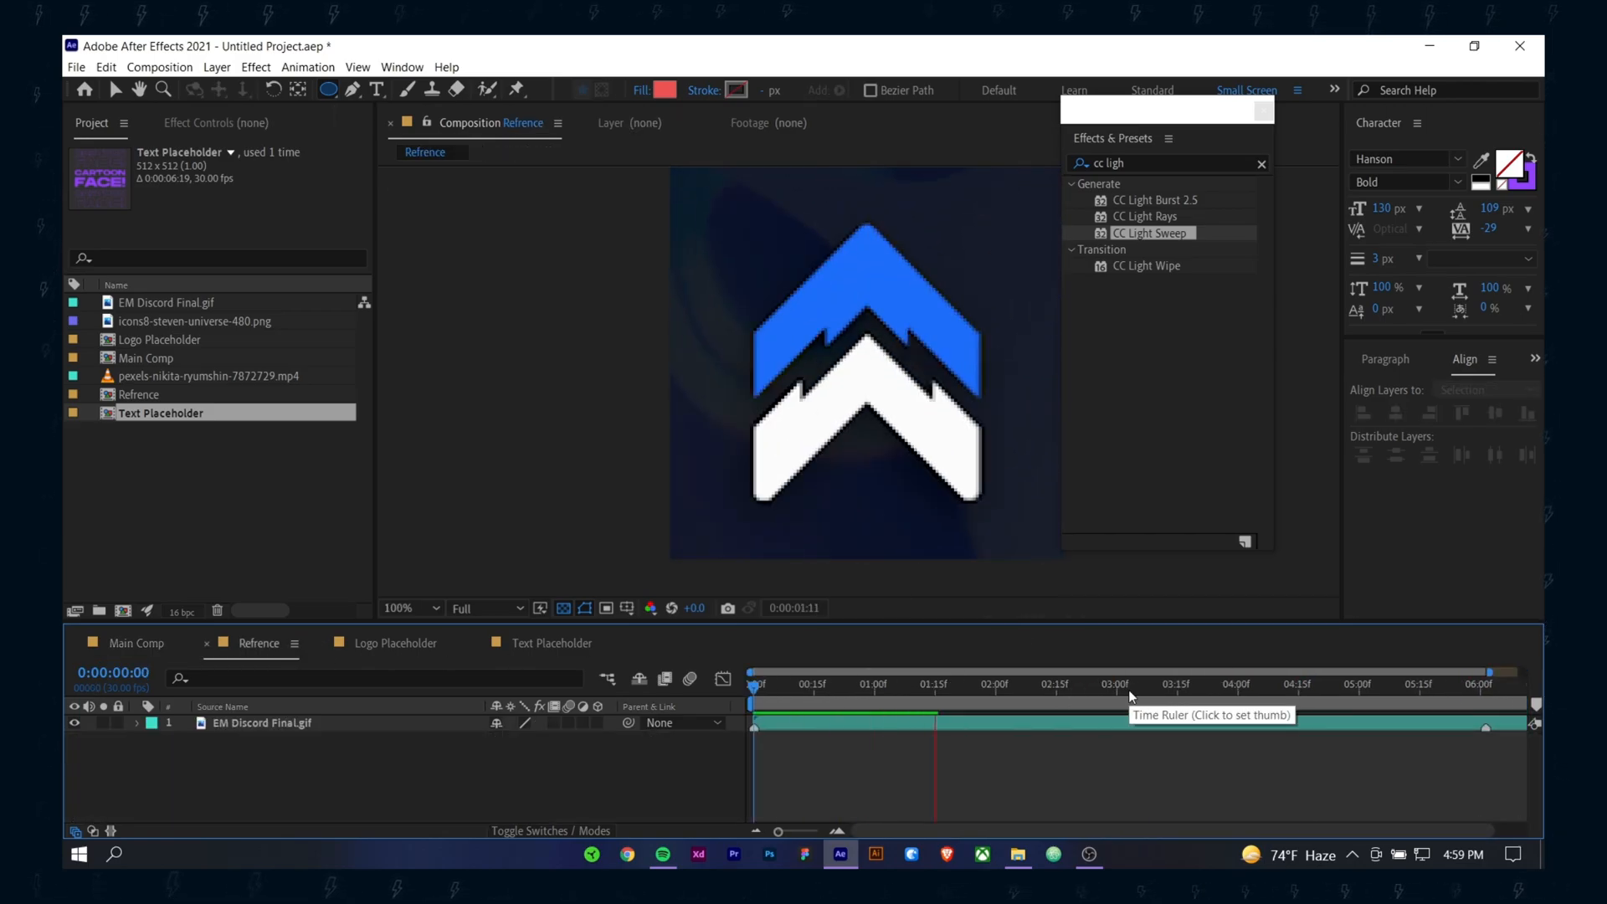
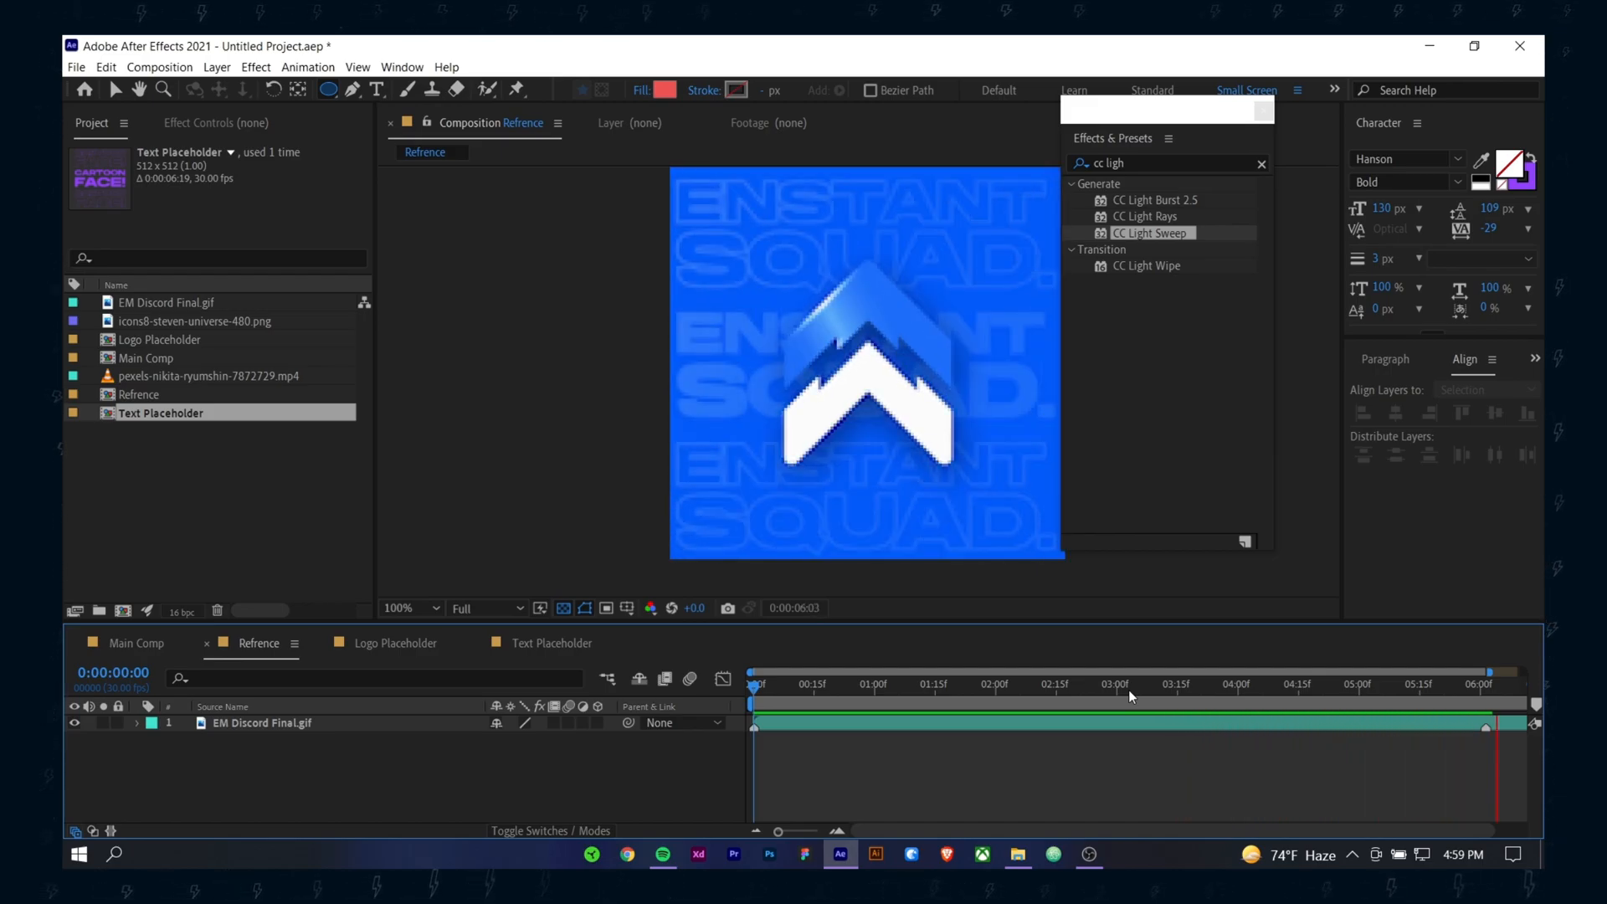
key(space)
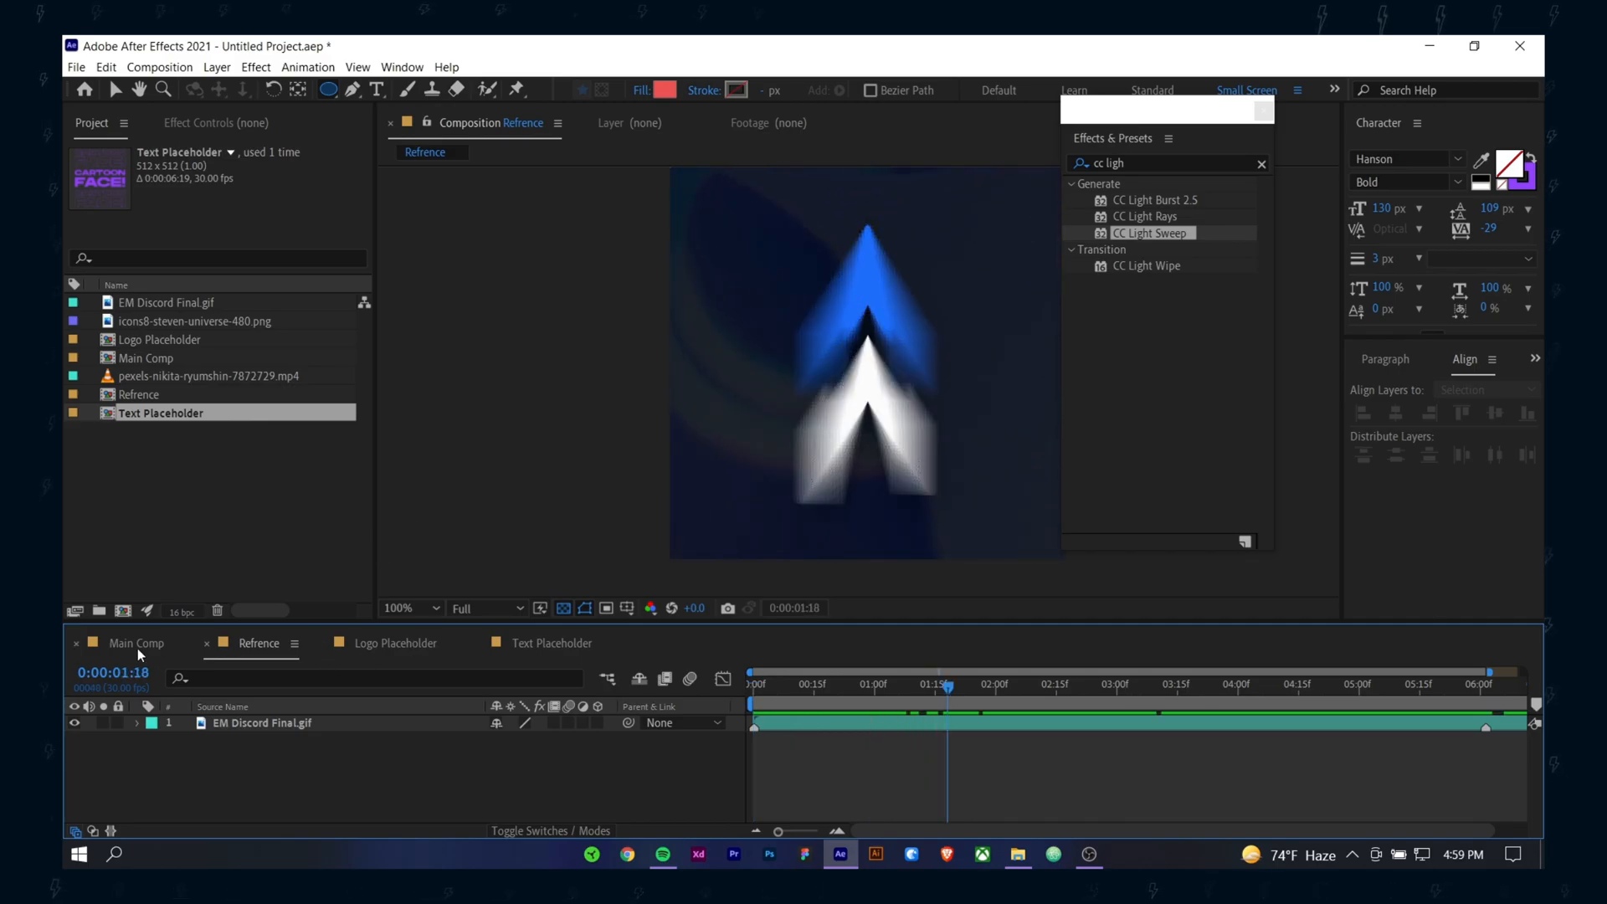
Step: Duplicate the last circle layer in Main Comp and rename the lower copy "Track Last Circle"
click(137, 650)
drag(1369, 699, 1391, 701)
click(1384, 739)
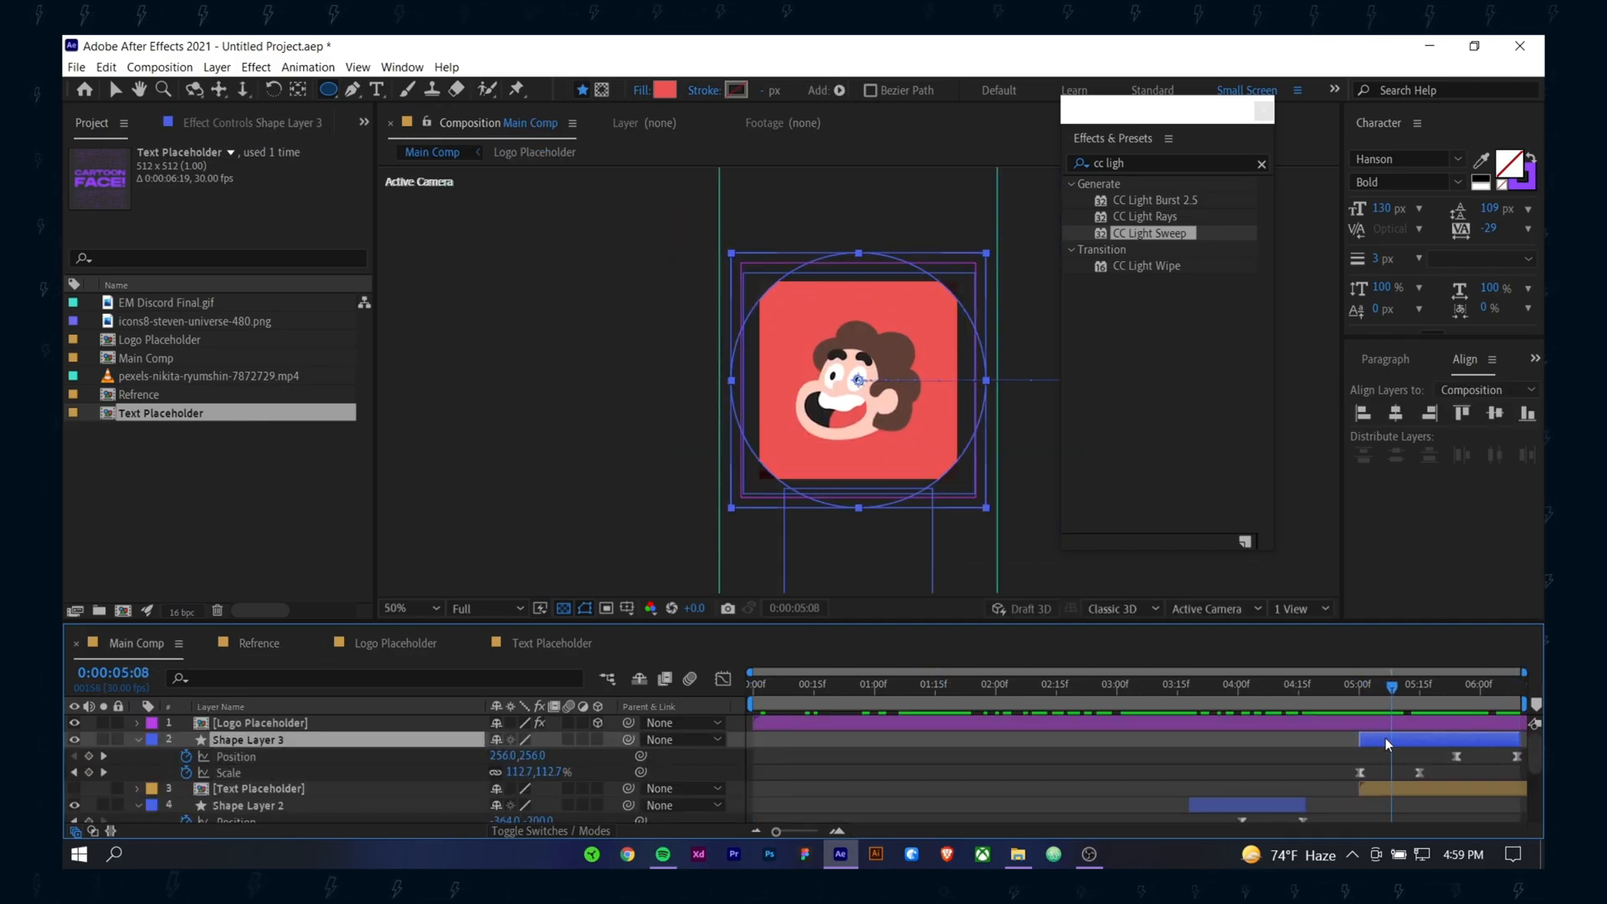
key(ctrl+d)
click(256, 756)
right_click(255, 755)
click(303, 725)
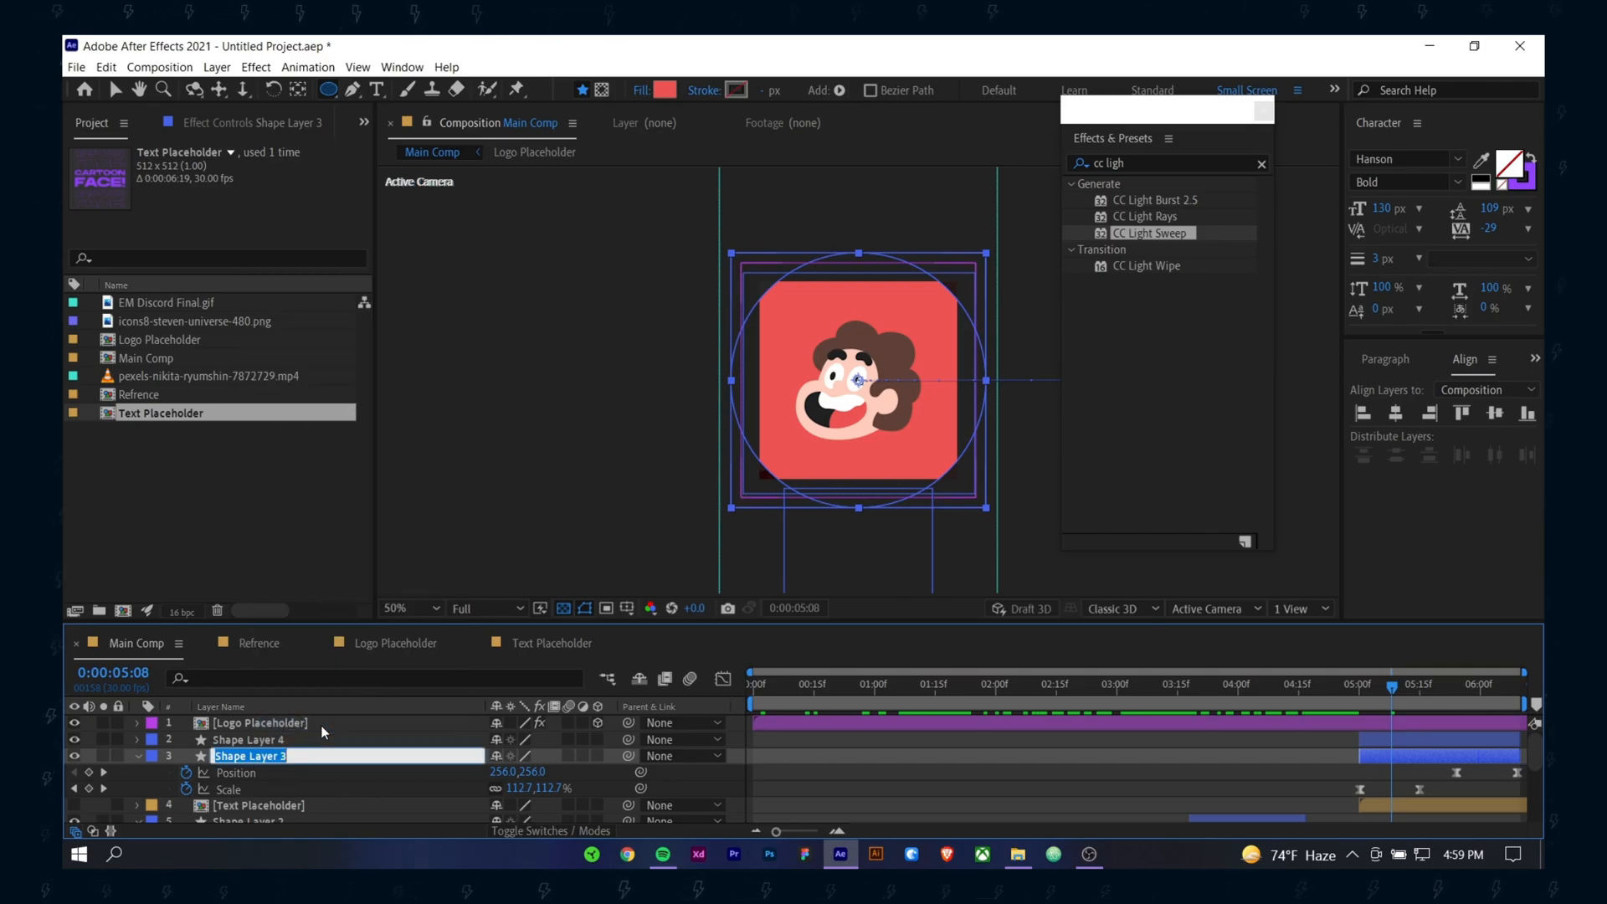
text(Track Last Circle)
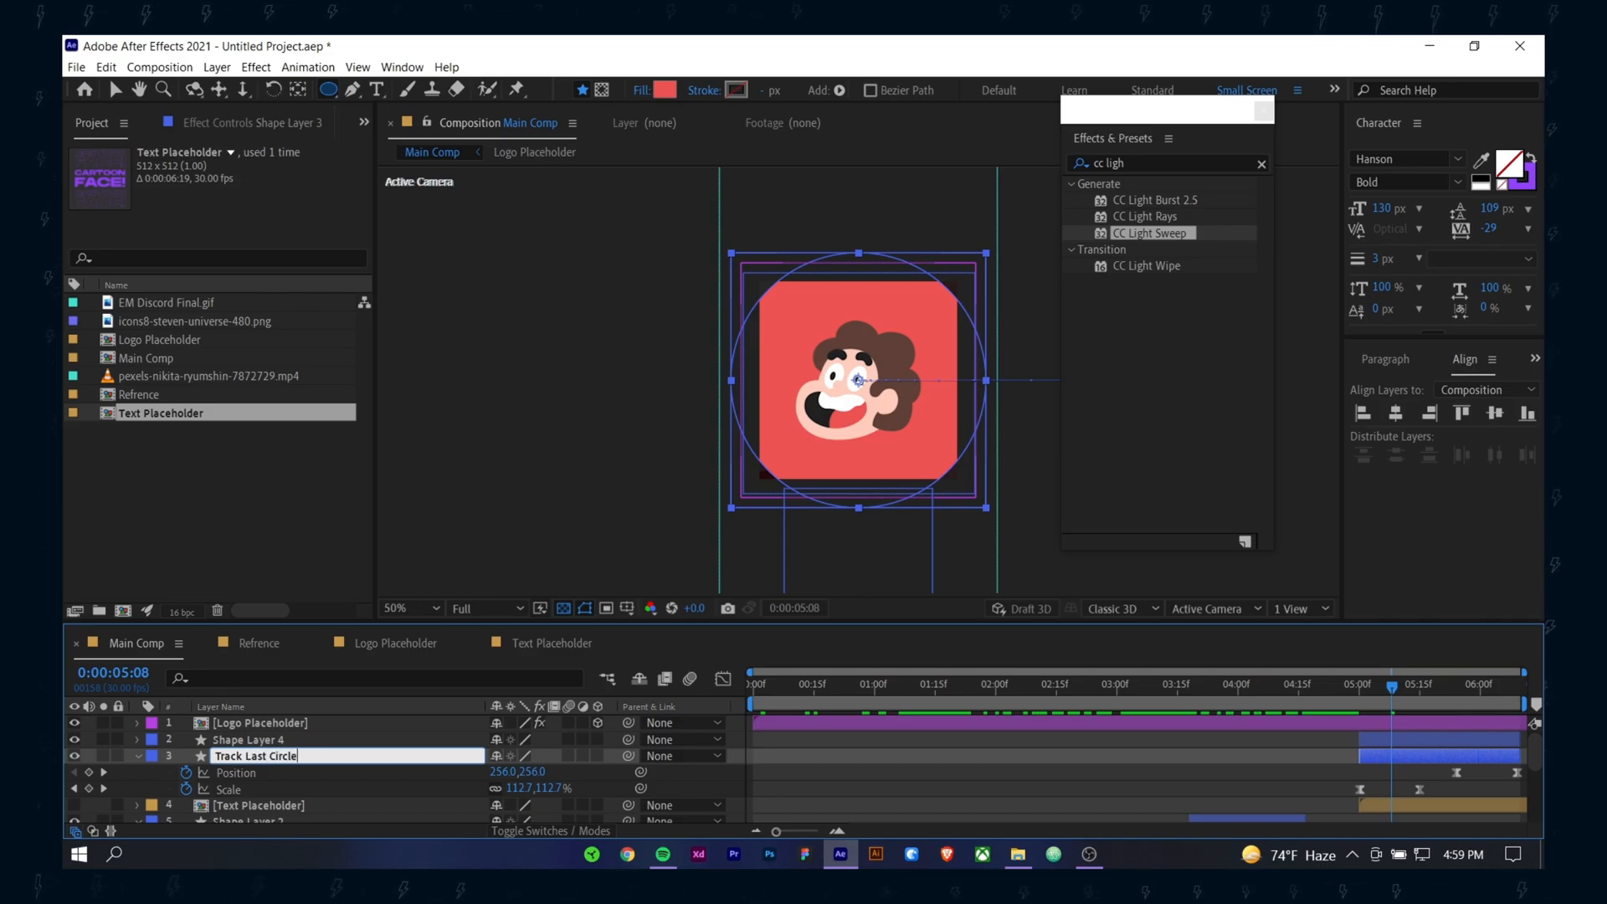
Step: Rename the upper copy of the circle layer "Last Circle"
click(294, 742)
right_click(294, 742)
click(315, 710)
text(Track Last Circle)
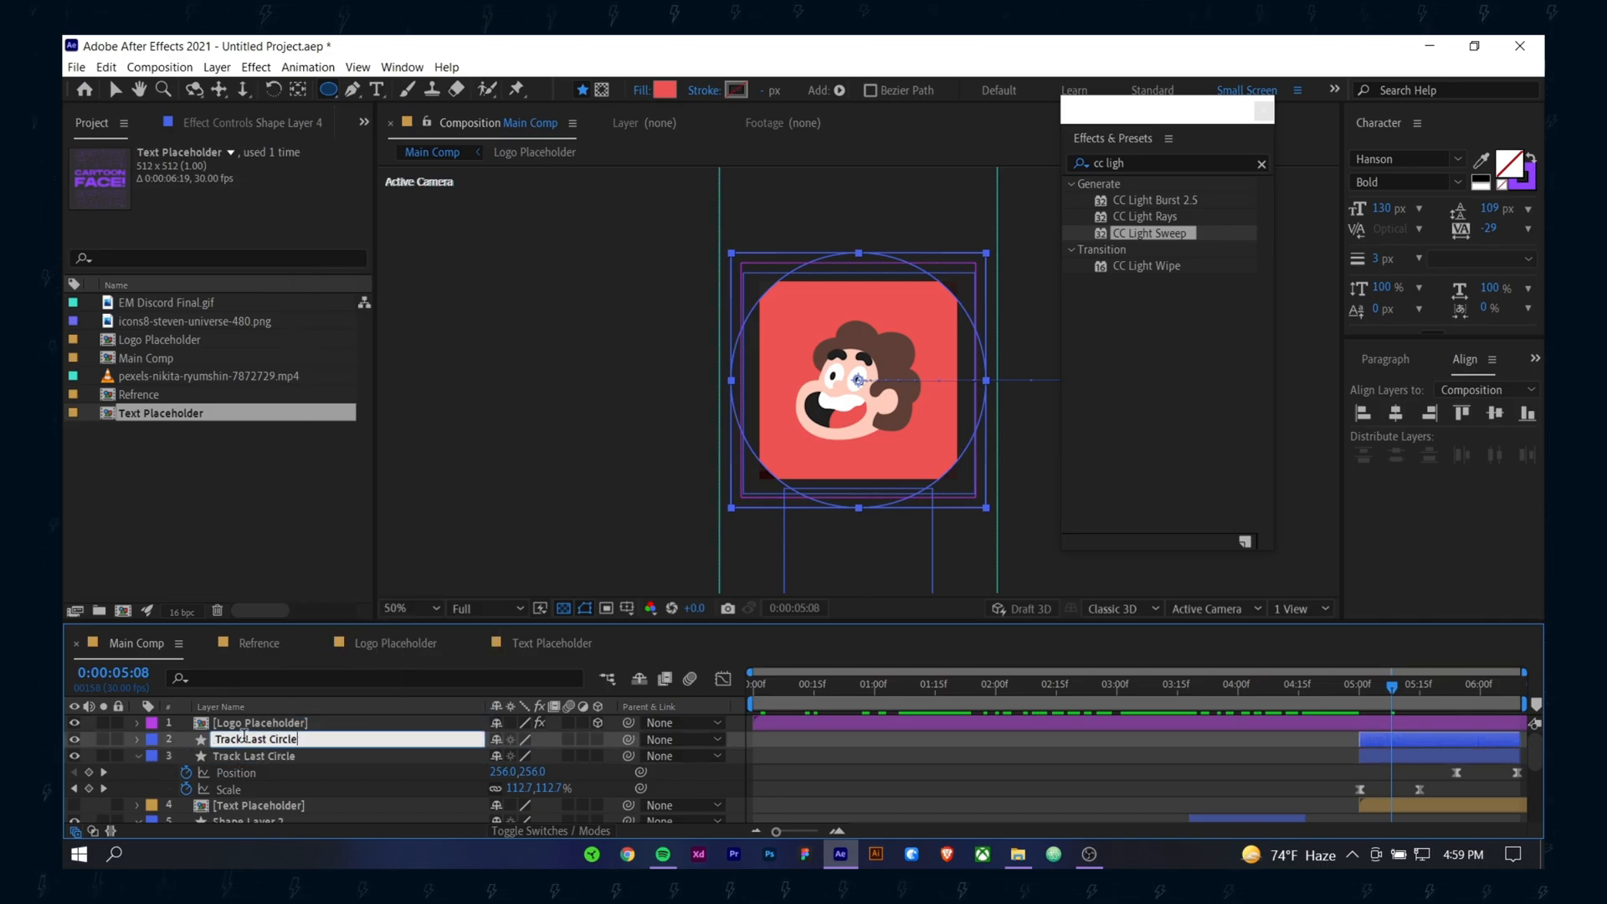
click(299, 757)
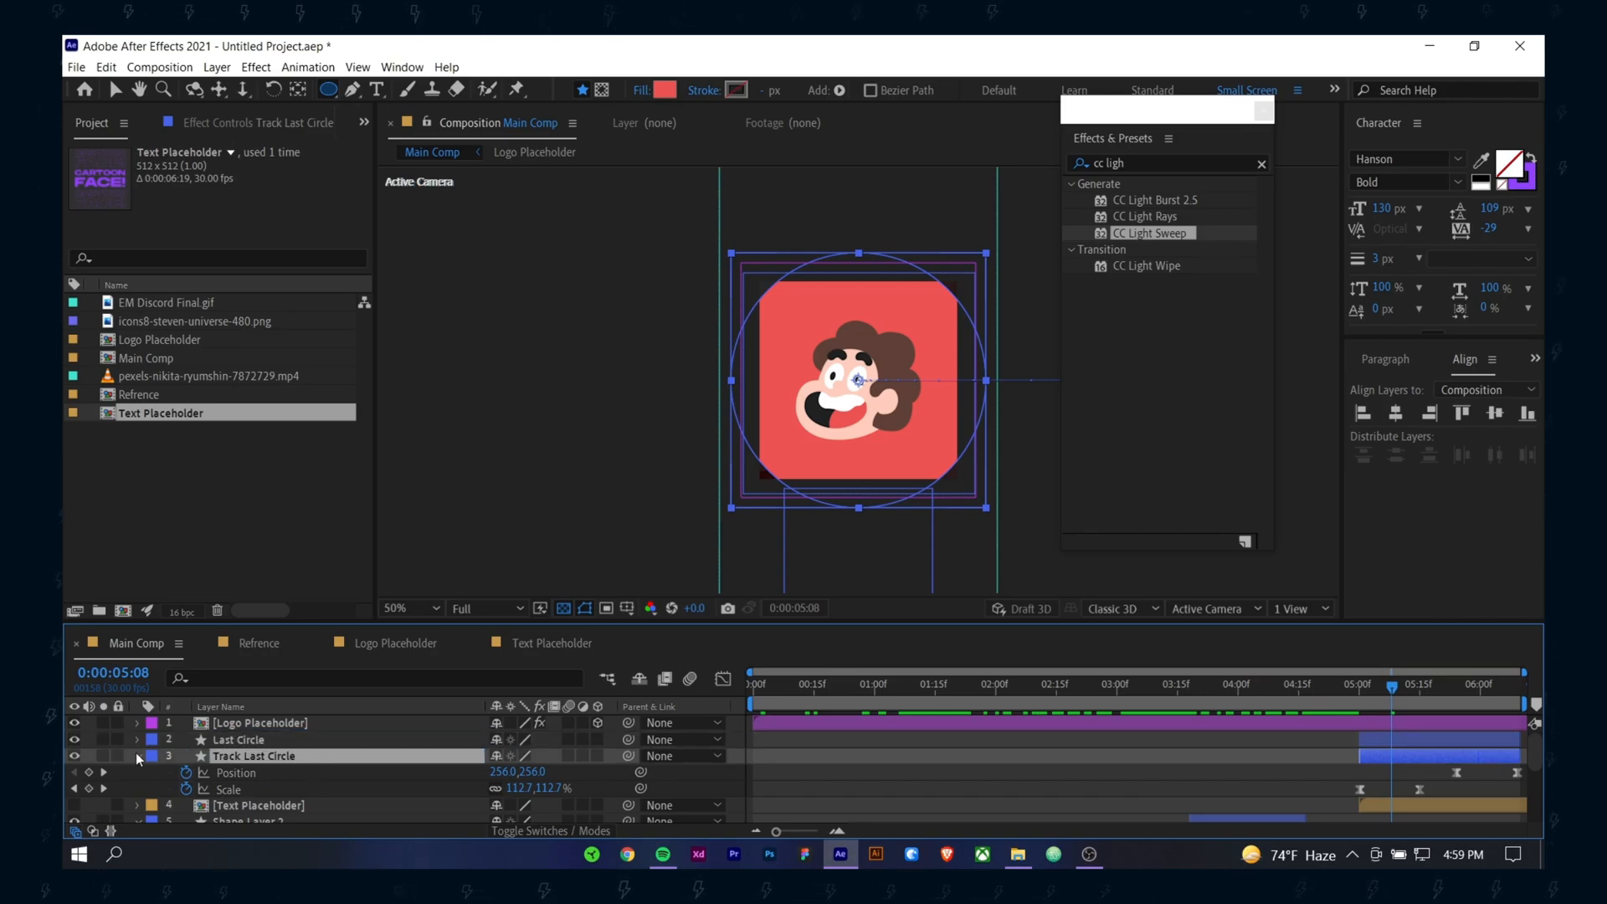
Step: Set the Text Placeholder layer's track matte to an alpha matte using the Track Last Circle layer
click(137, 755)
click(239, 772)
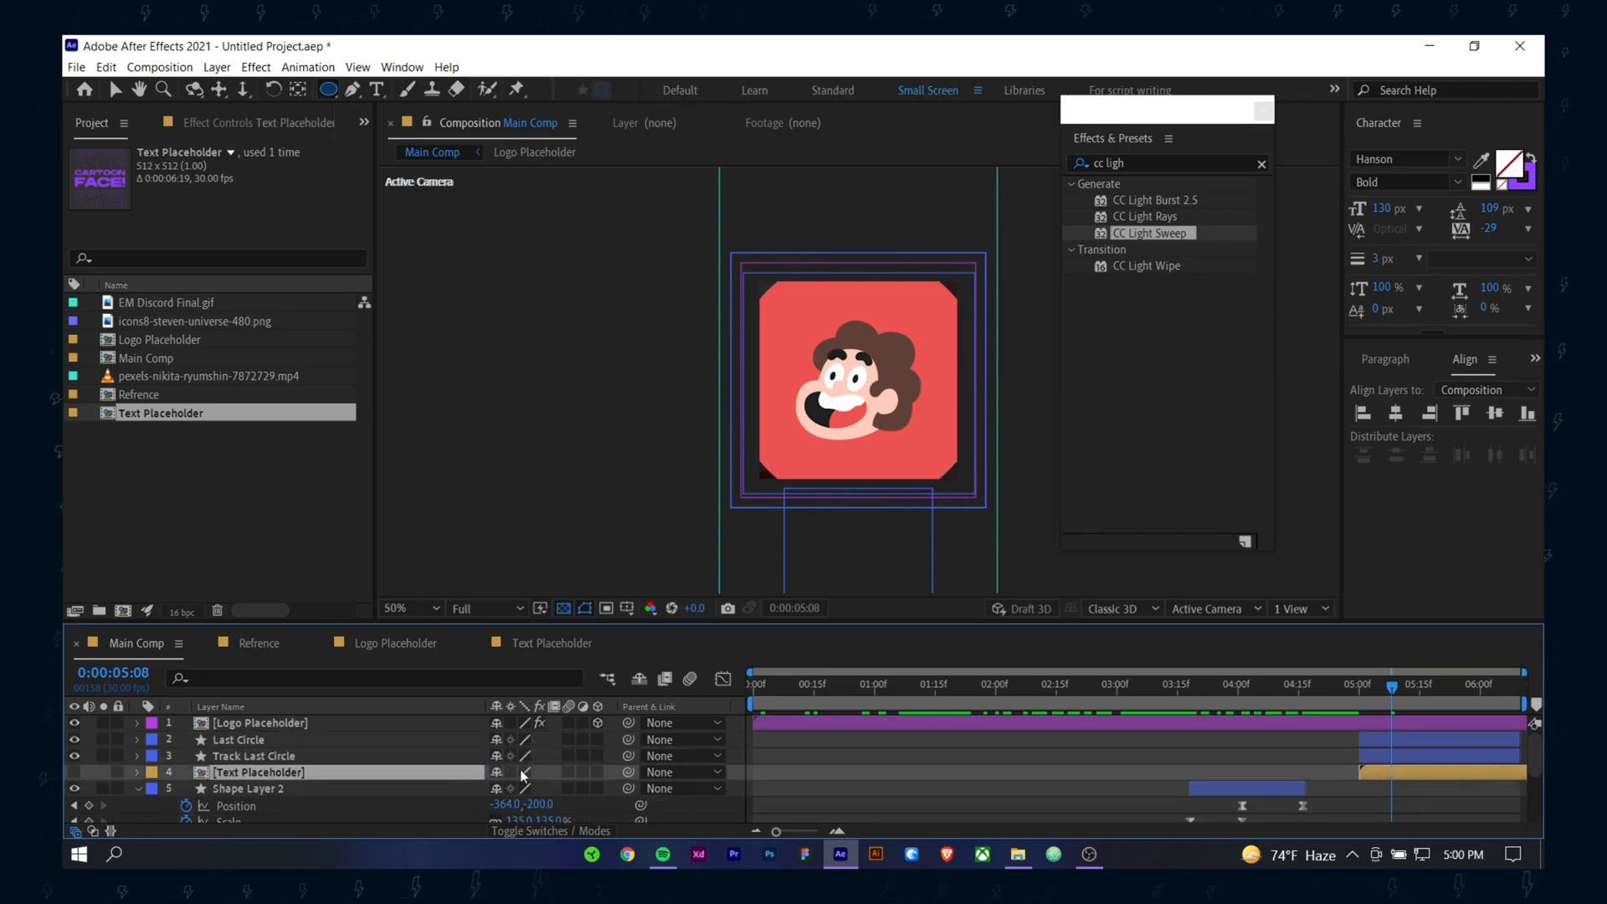
click(229, 754)
click(246, 775)
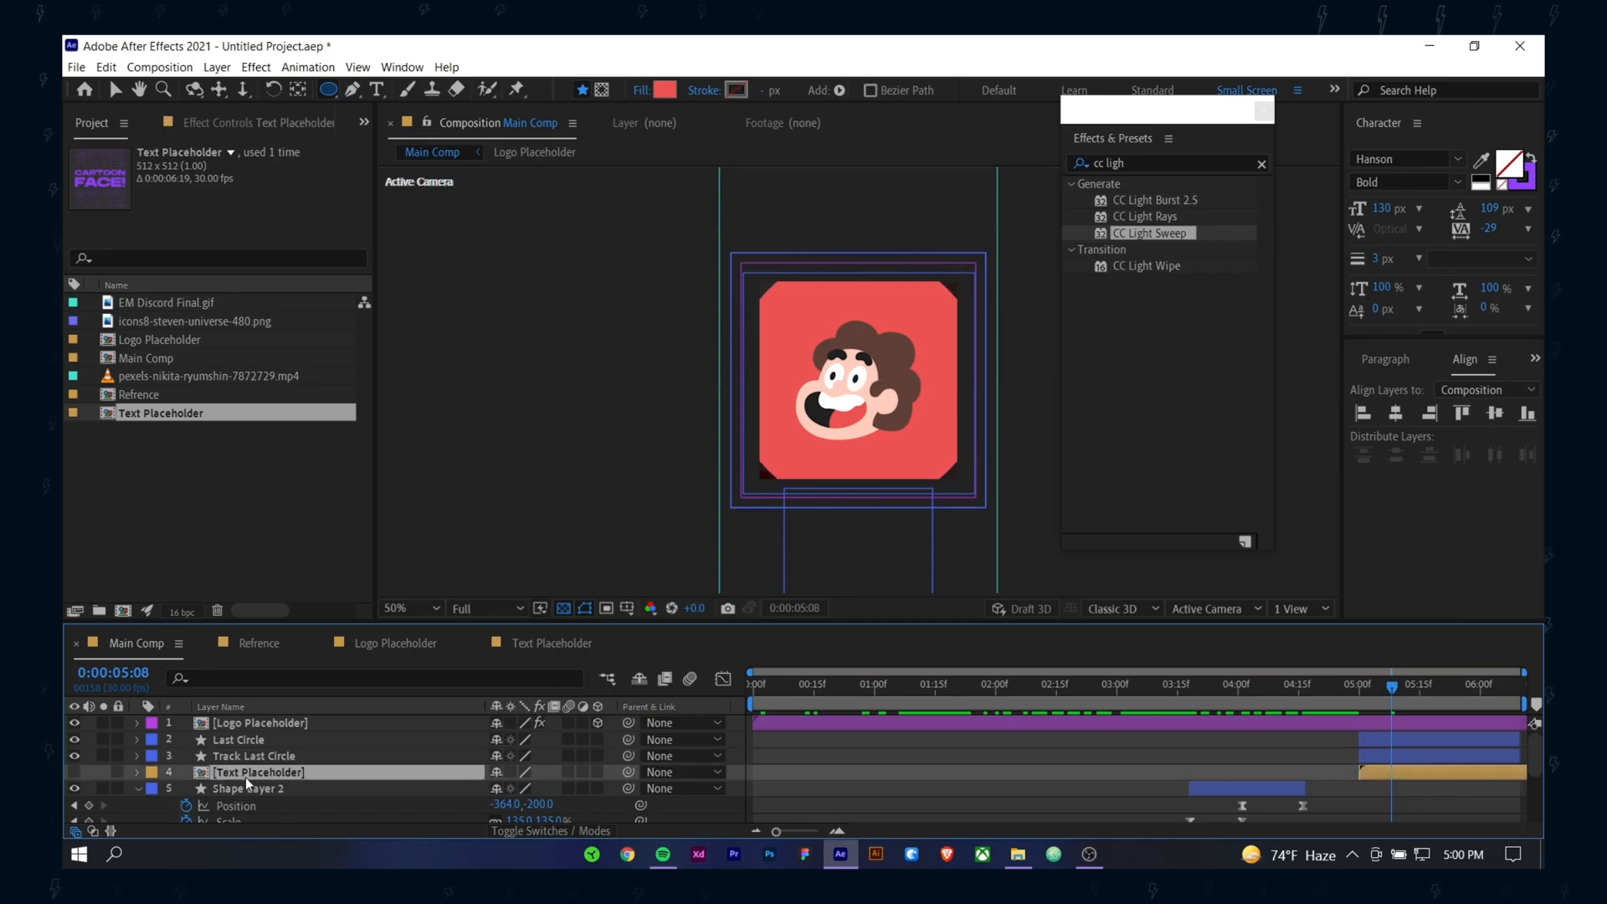
click(537, 833)
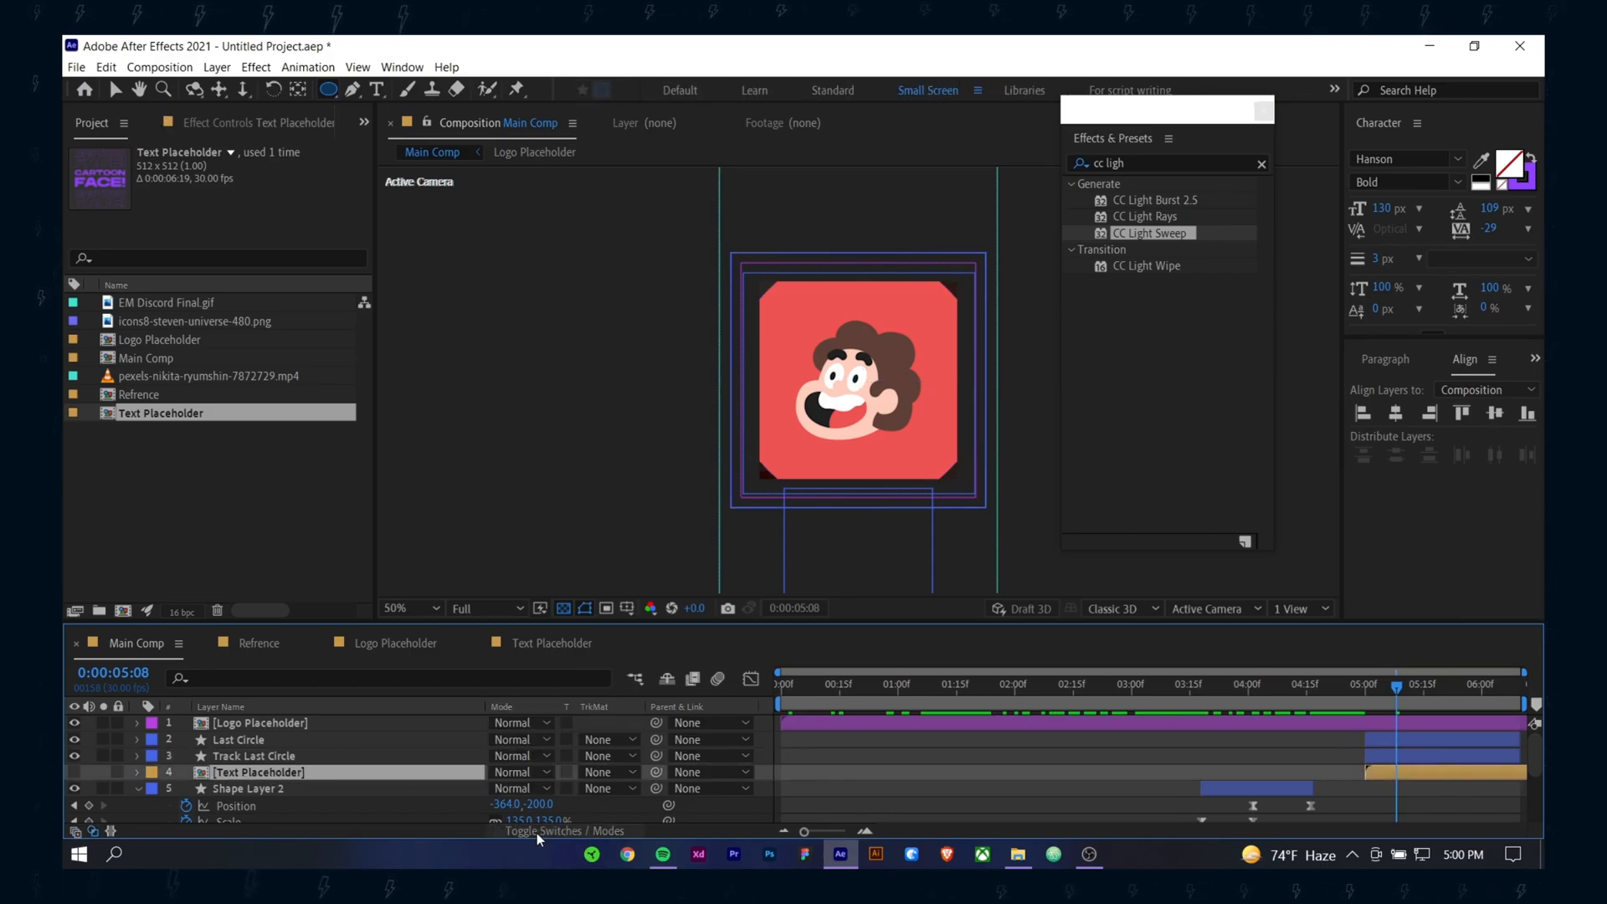
click(590, 772)
click(636, 702)
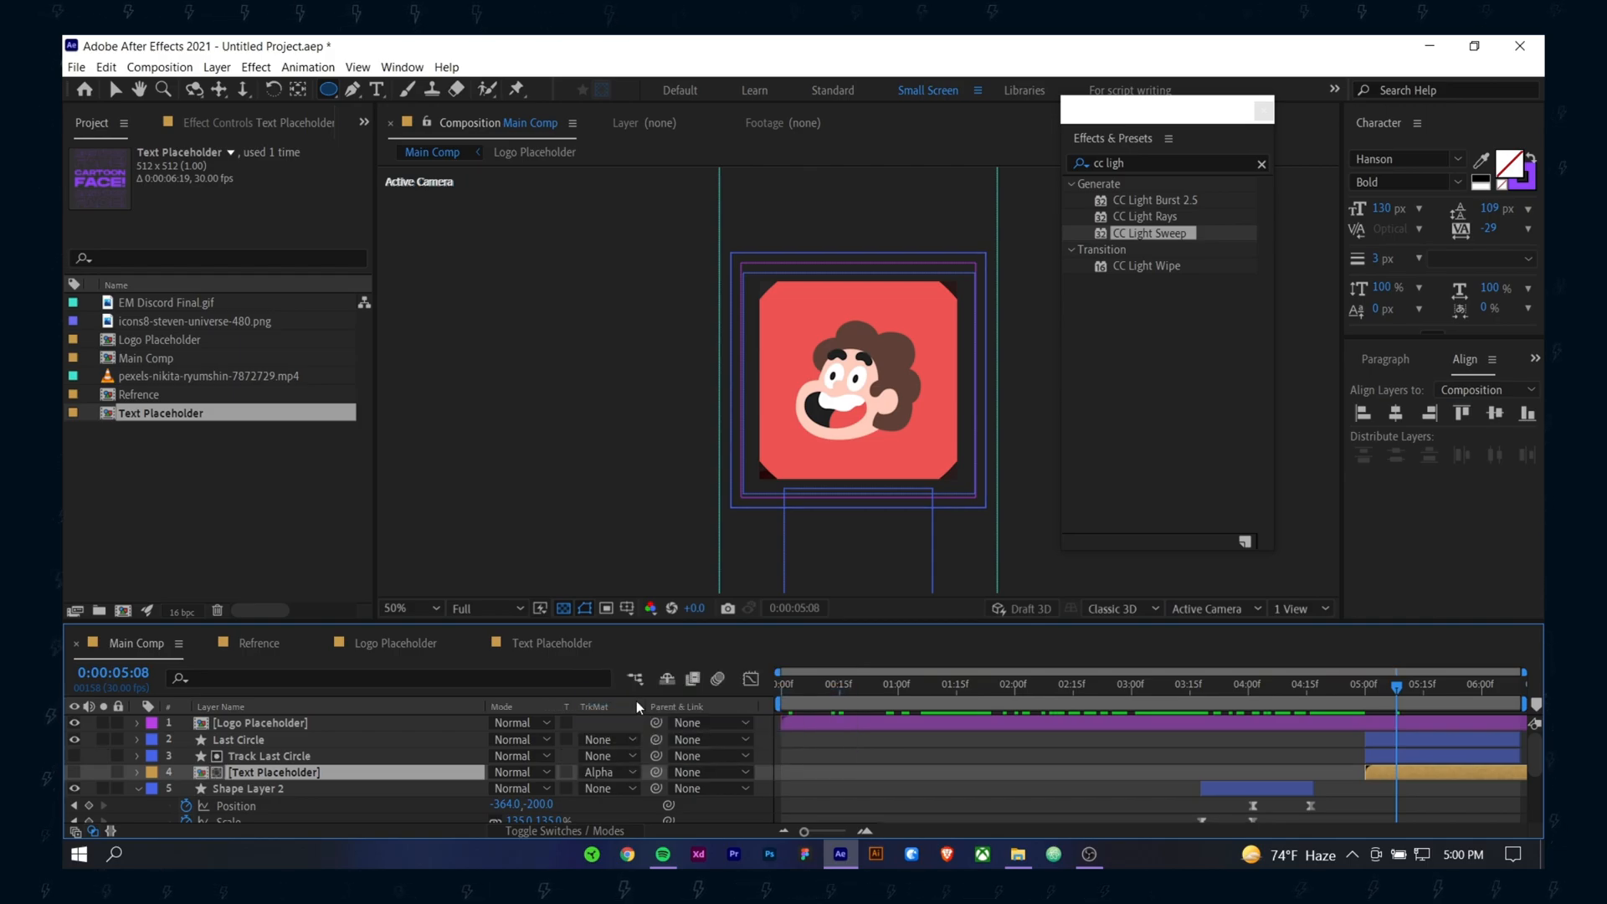
Step: Hide the Last Circle layer, turn Text Placeholder visible again and scrub the ending to check the matte
click(295, 752)
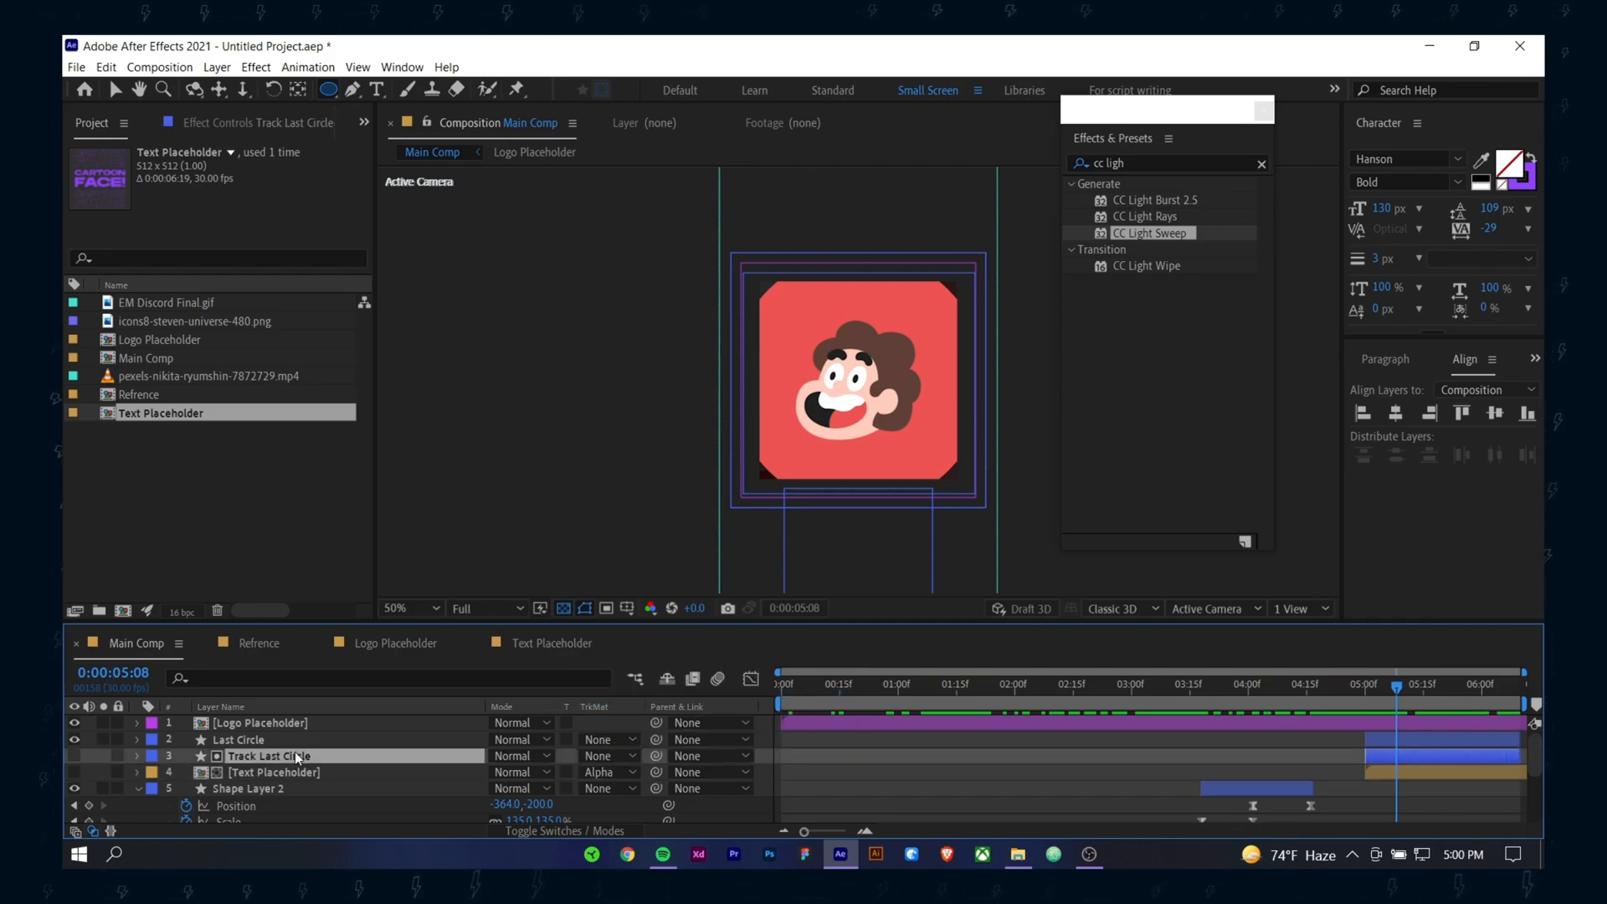
click(251, 740)
click(74, 740)
mouse_move(1409, 697)
mouse_down()
mouse_move(1460, 695)
mouse_move(1368, 700)
mouse_move(1435, 696)
mouse_up()
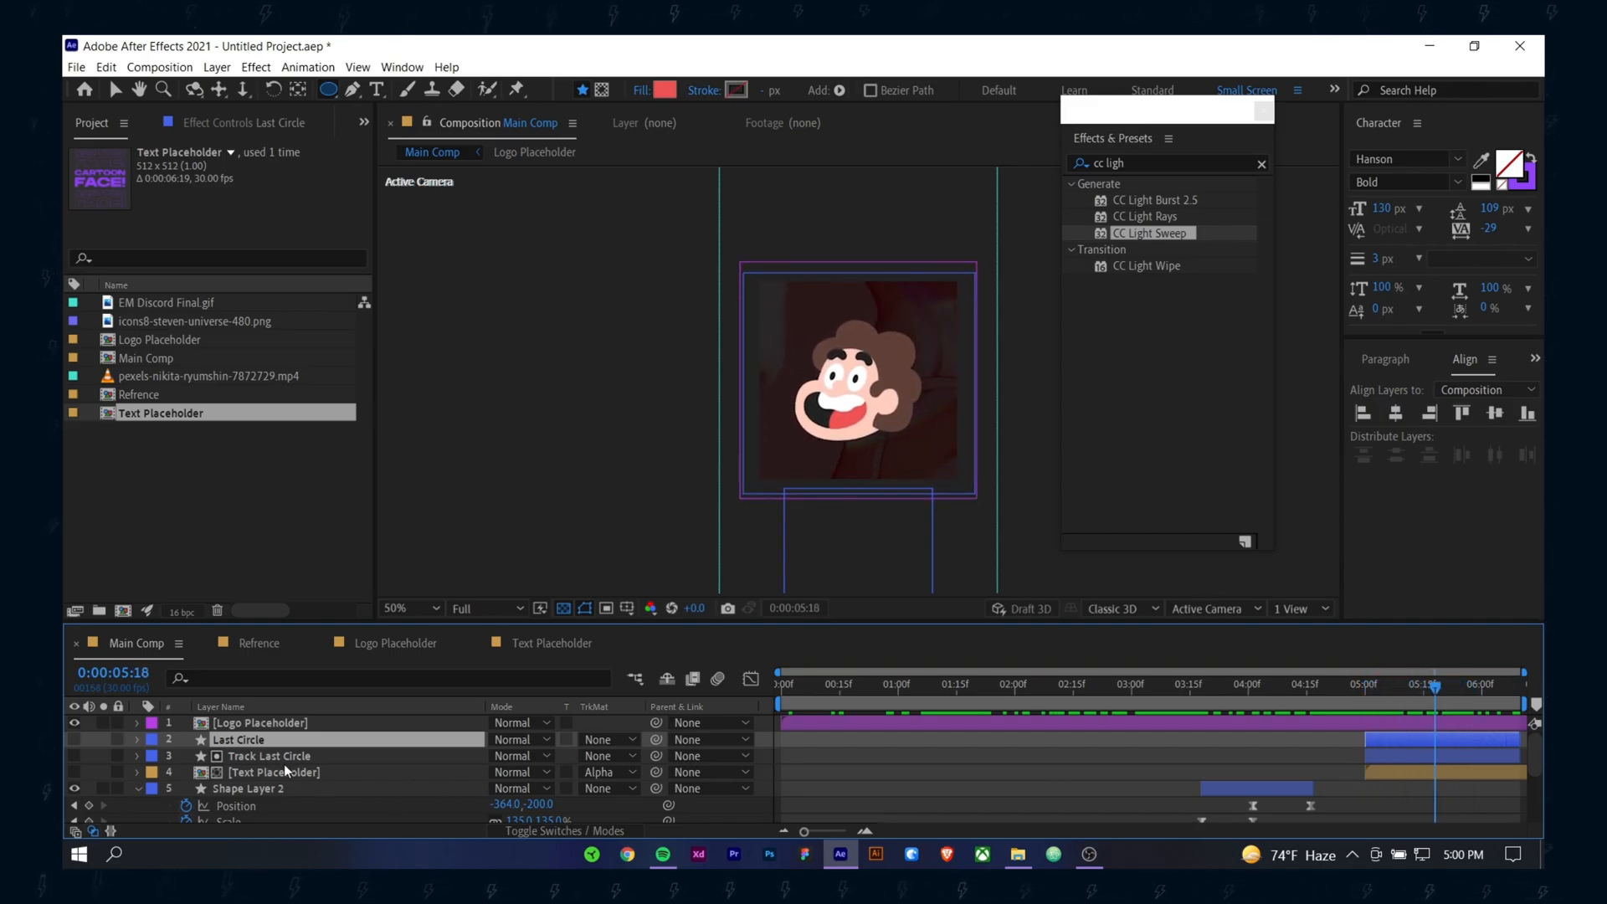
click(74, 772)
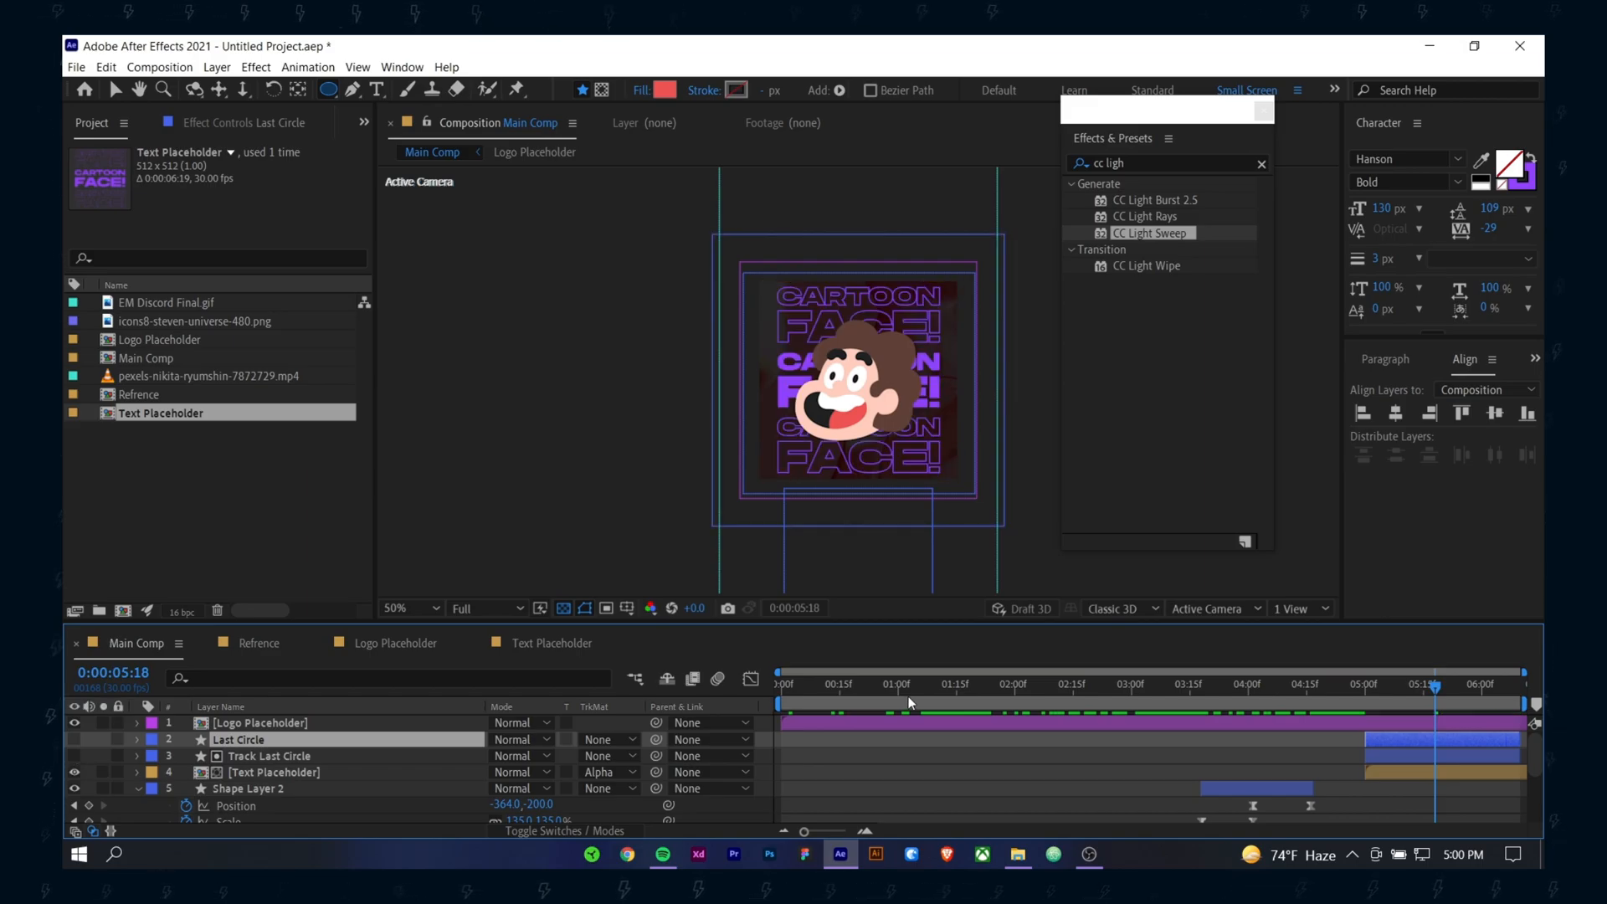
drag(1423, 674, 1503, 720)
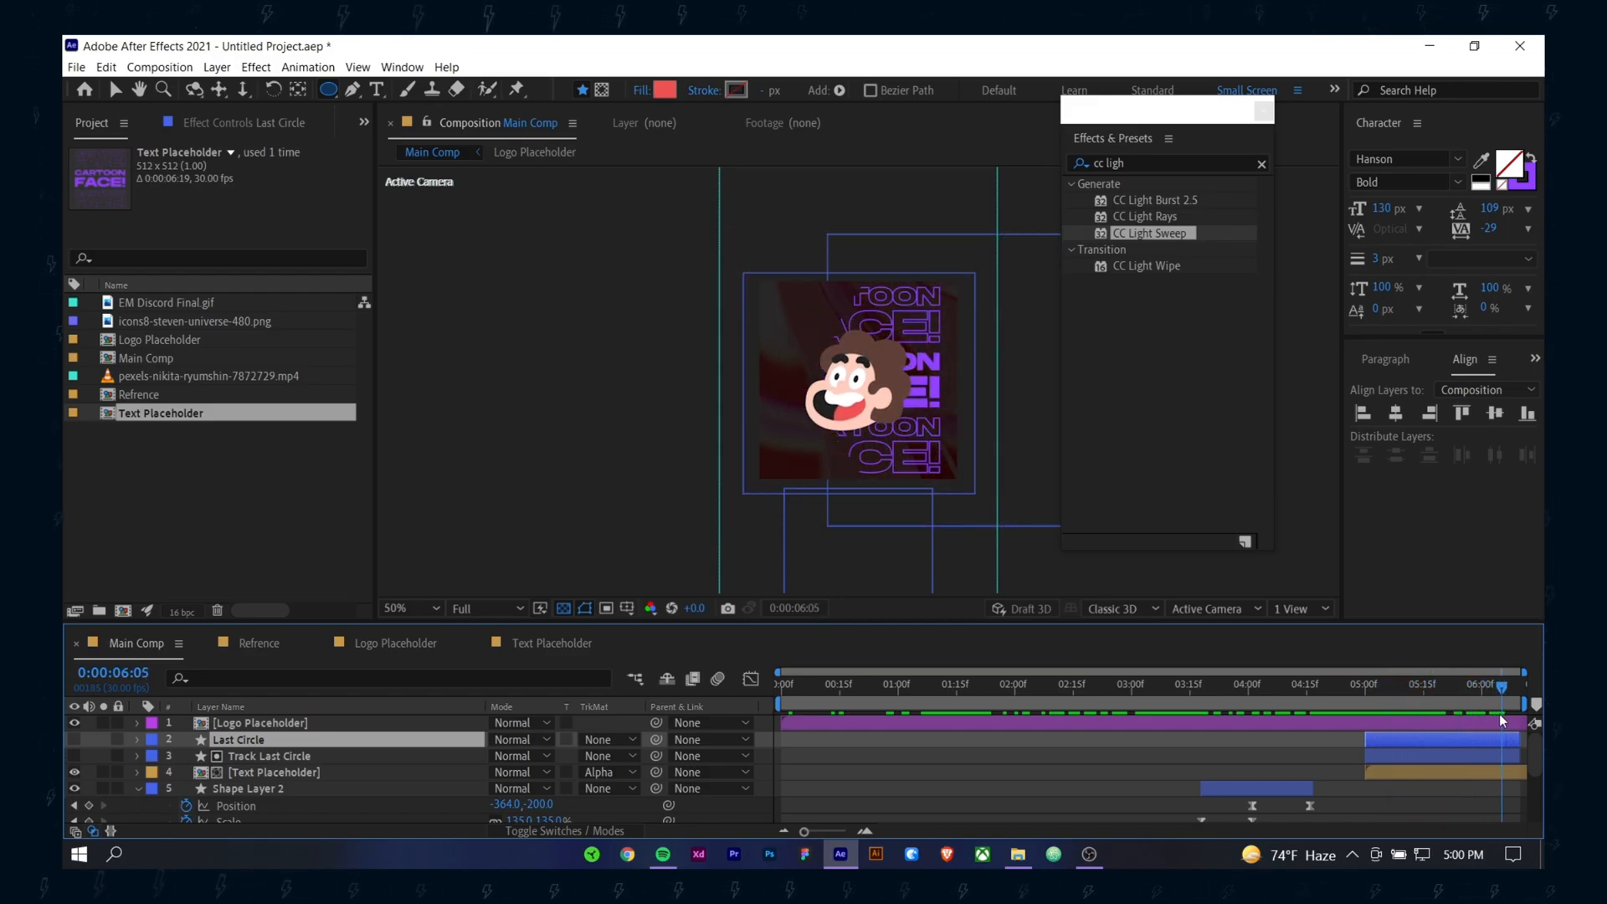
click(275, 772)
click(220, 743)
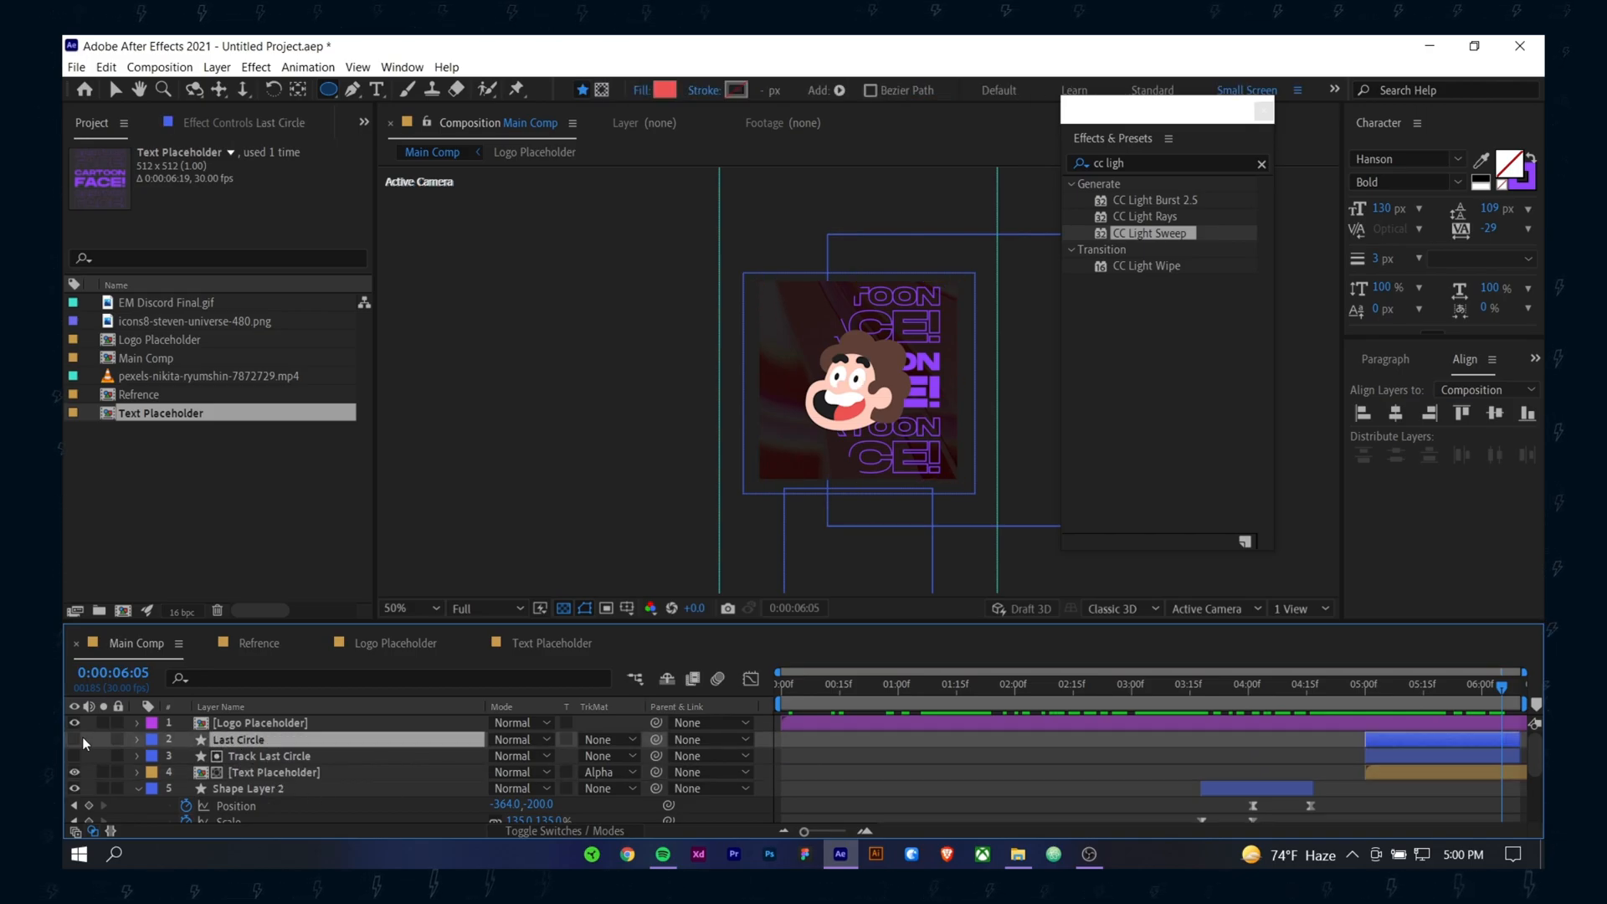
Step: Turn the Last Circle layer visible, move it below Text Placeholder, and check the ending at 0:00:05:21
click(76, 738)
drag(253, 737, 248, 784)
drag(1410, 703, 1447, 719)
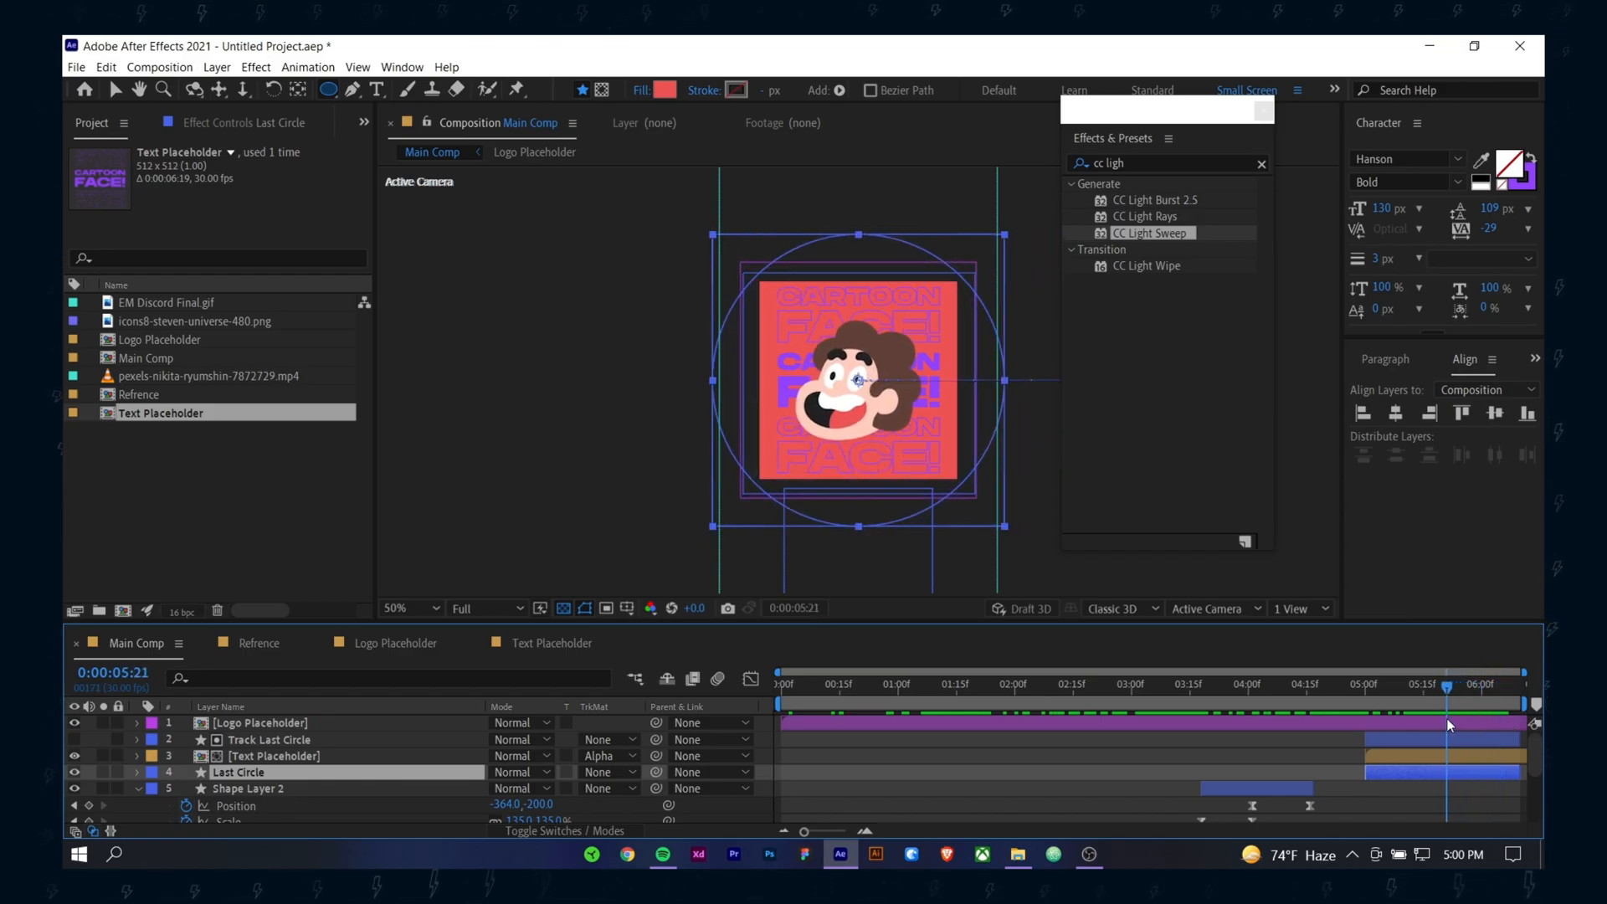
Step: Apply the Gradient Ramp effect to the Text Placeholder layer in Main Comp
click(263, 757)
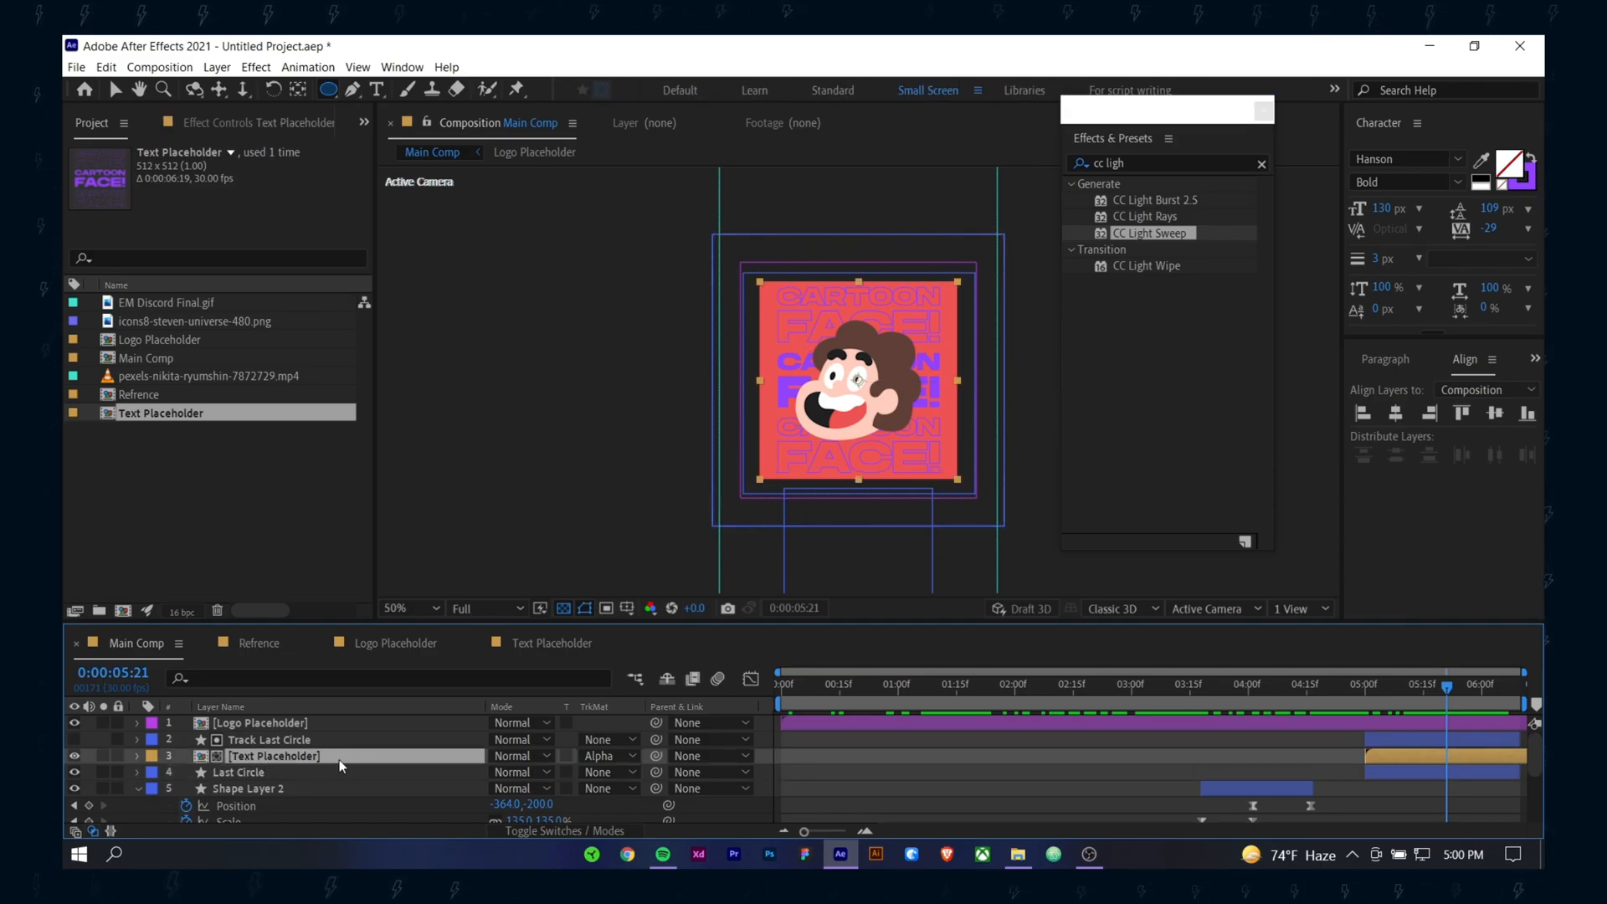
key(v)
drag(1155, 163, 1092, 168)
text(gradi)
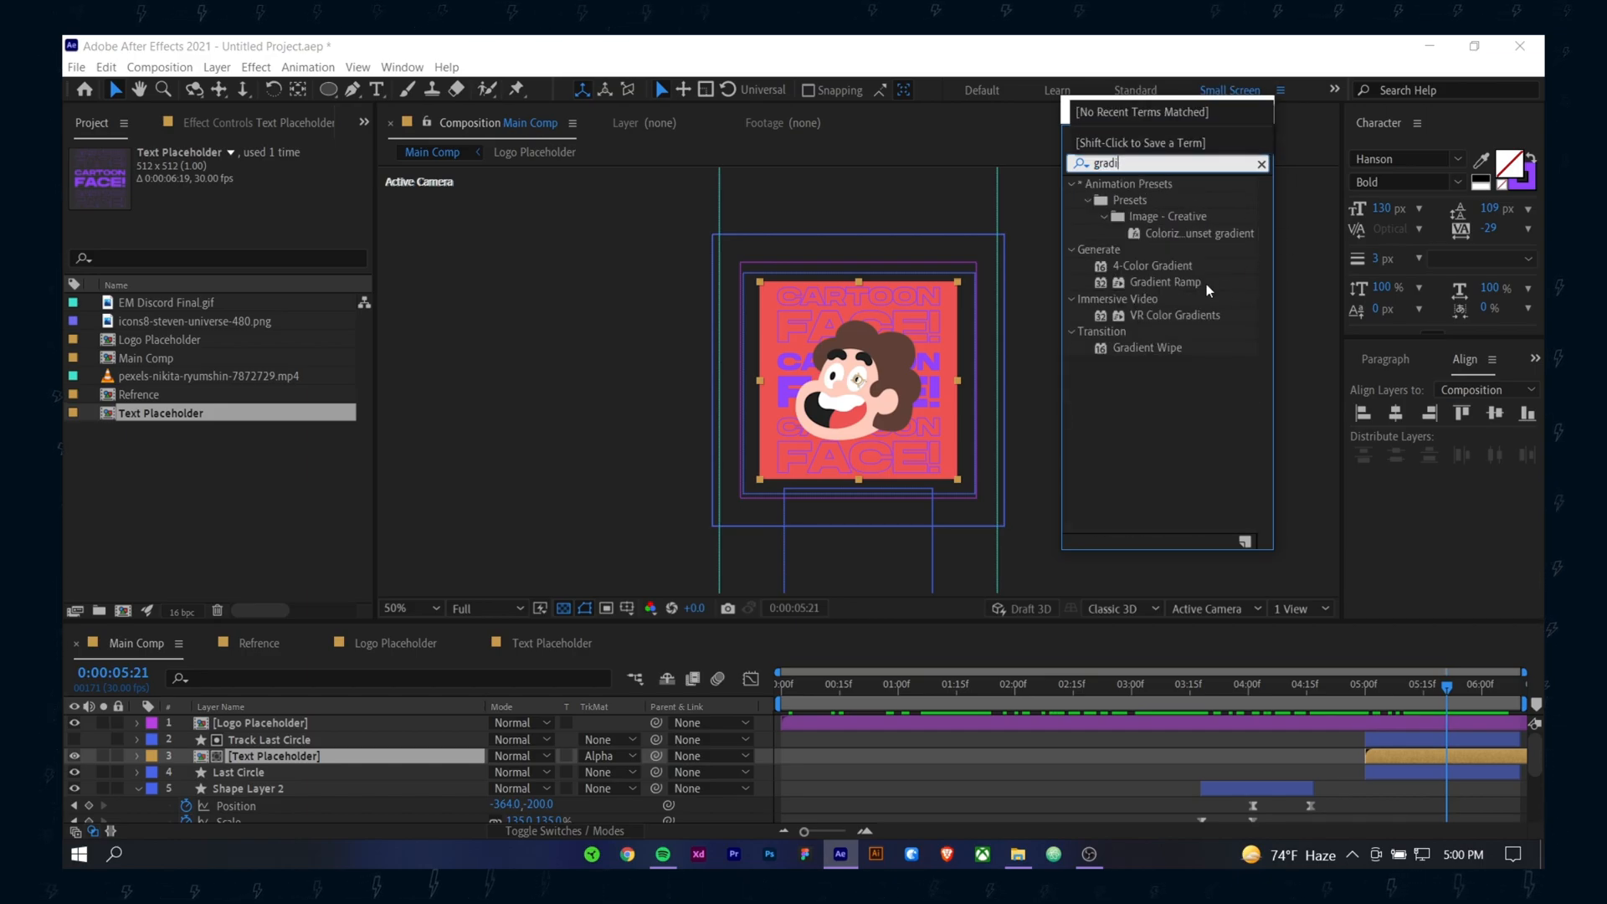
double_click(1188, 286)
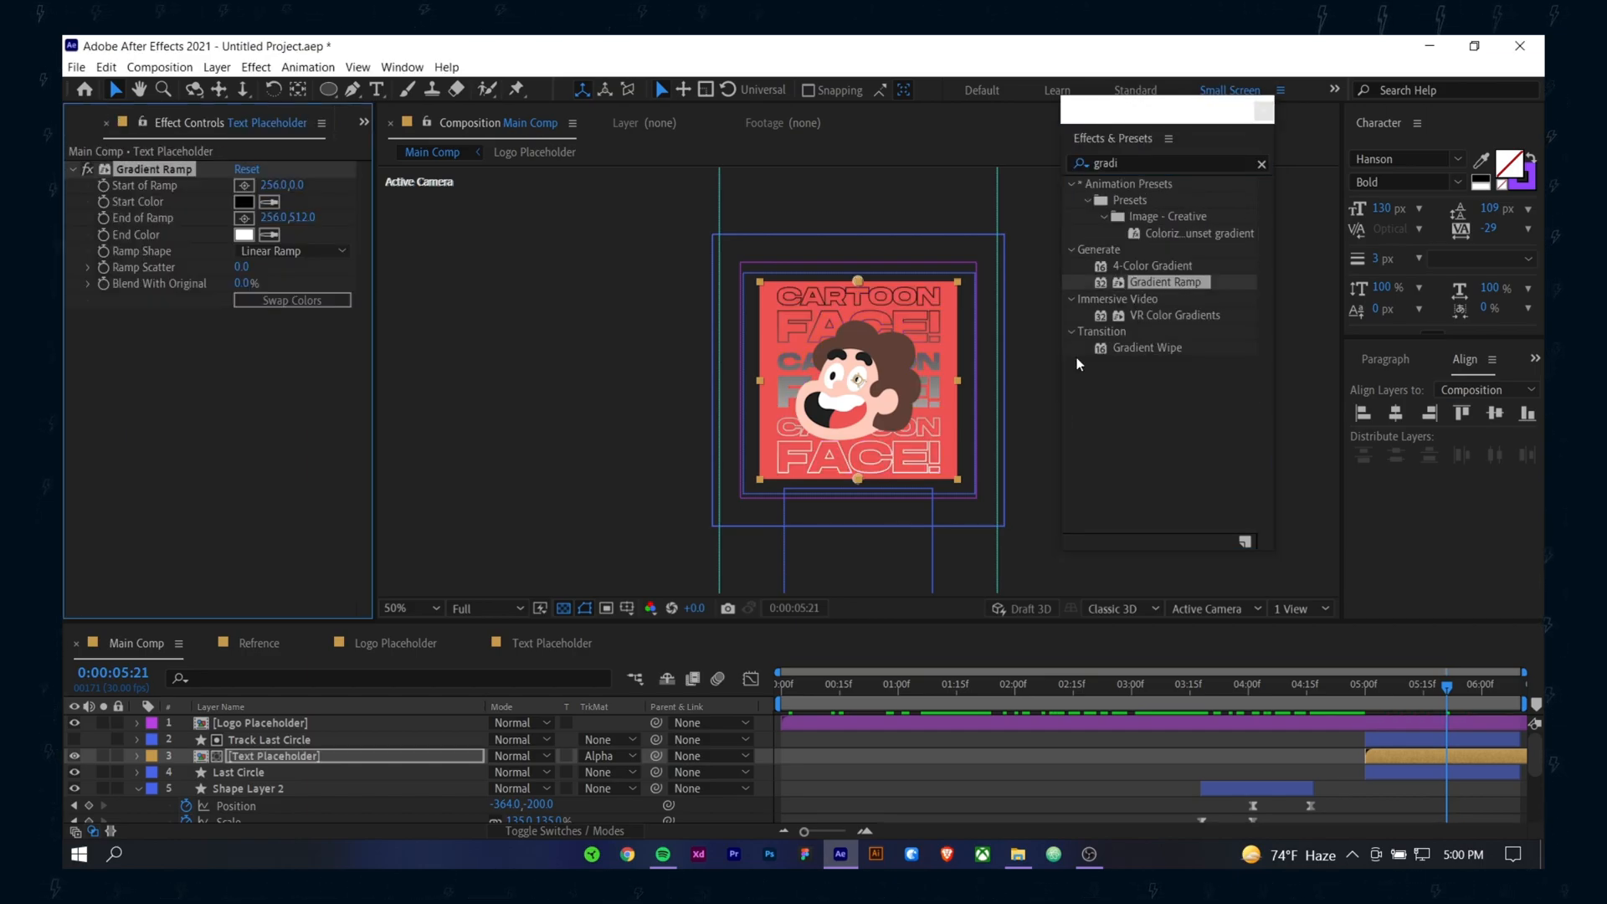
Step: Sample the red of the circle background for both the Start Color and End Color of the Gradient Ramp
click(269, 201)
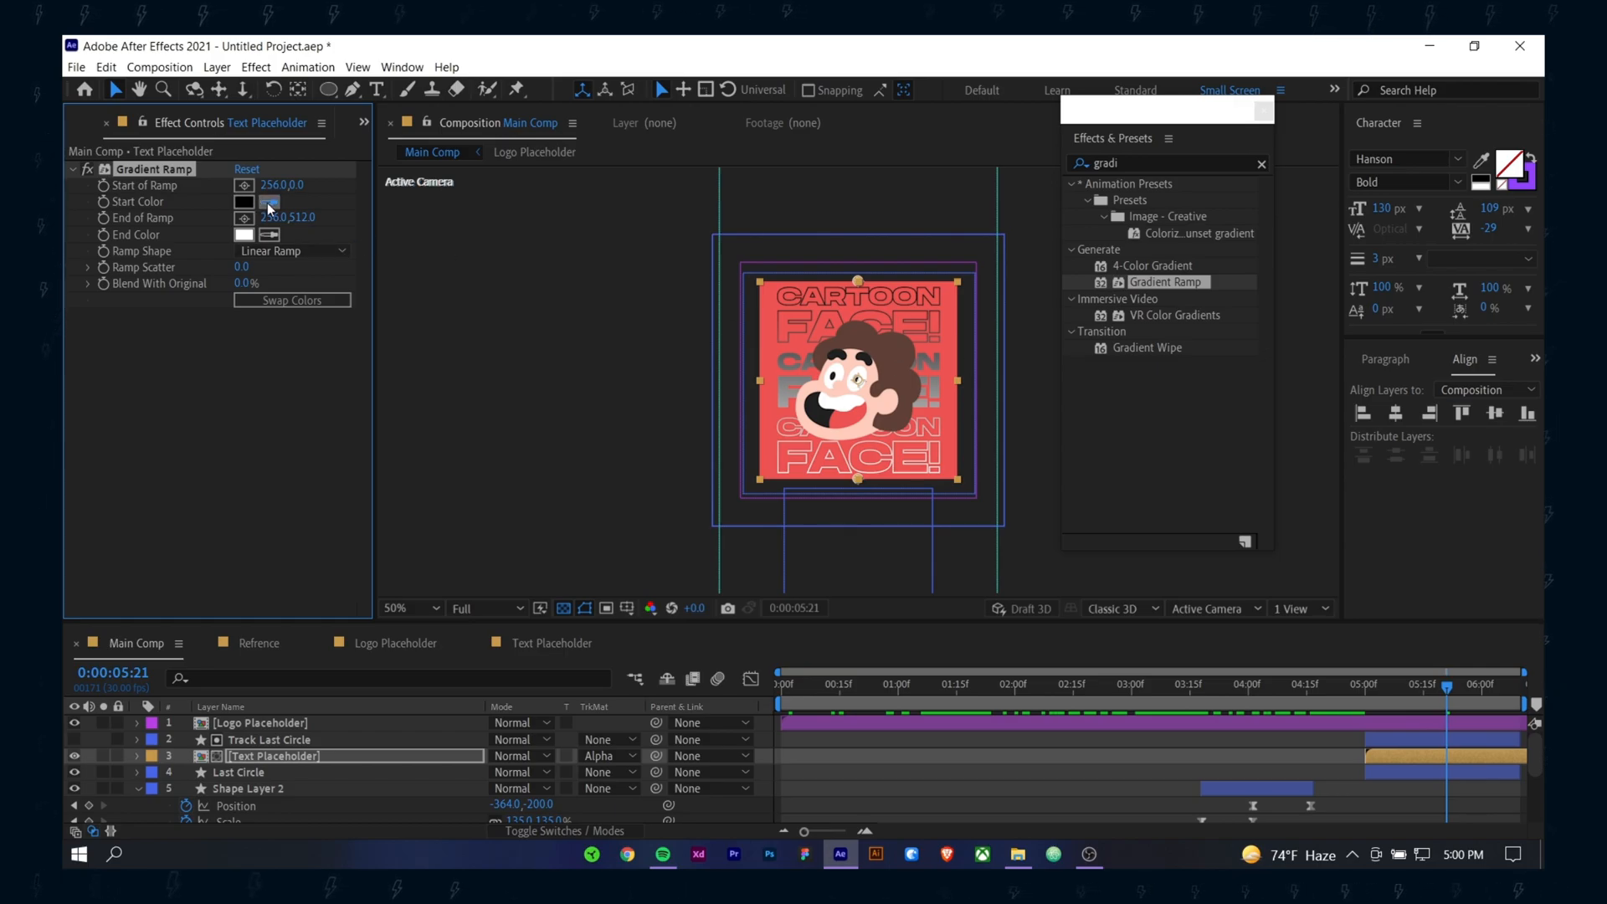
click(771, 299)
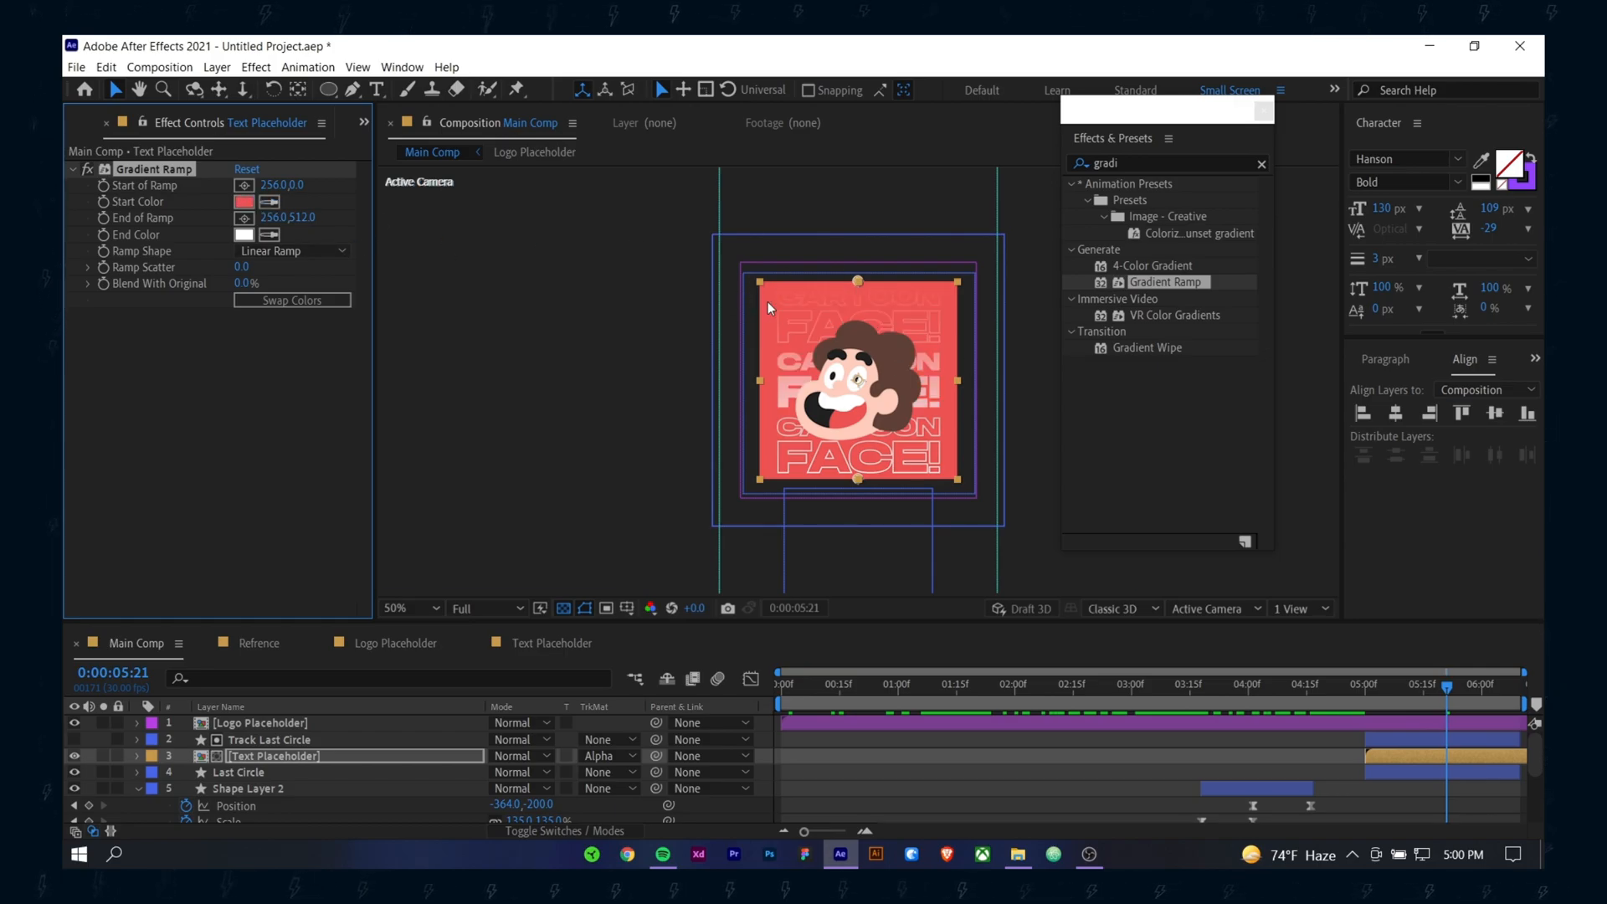
click(269, 235)
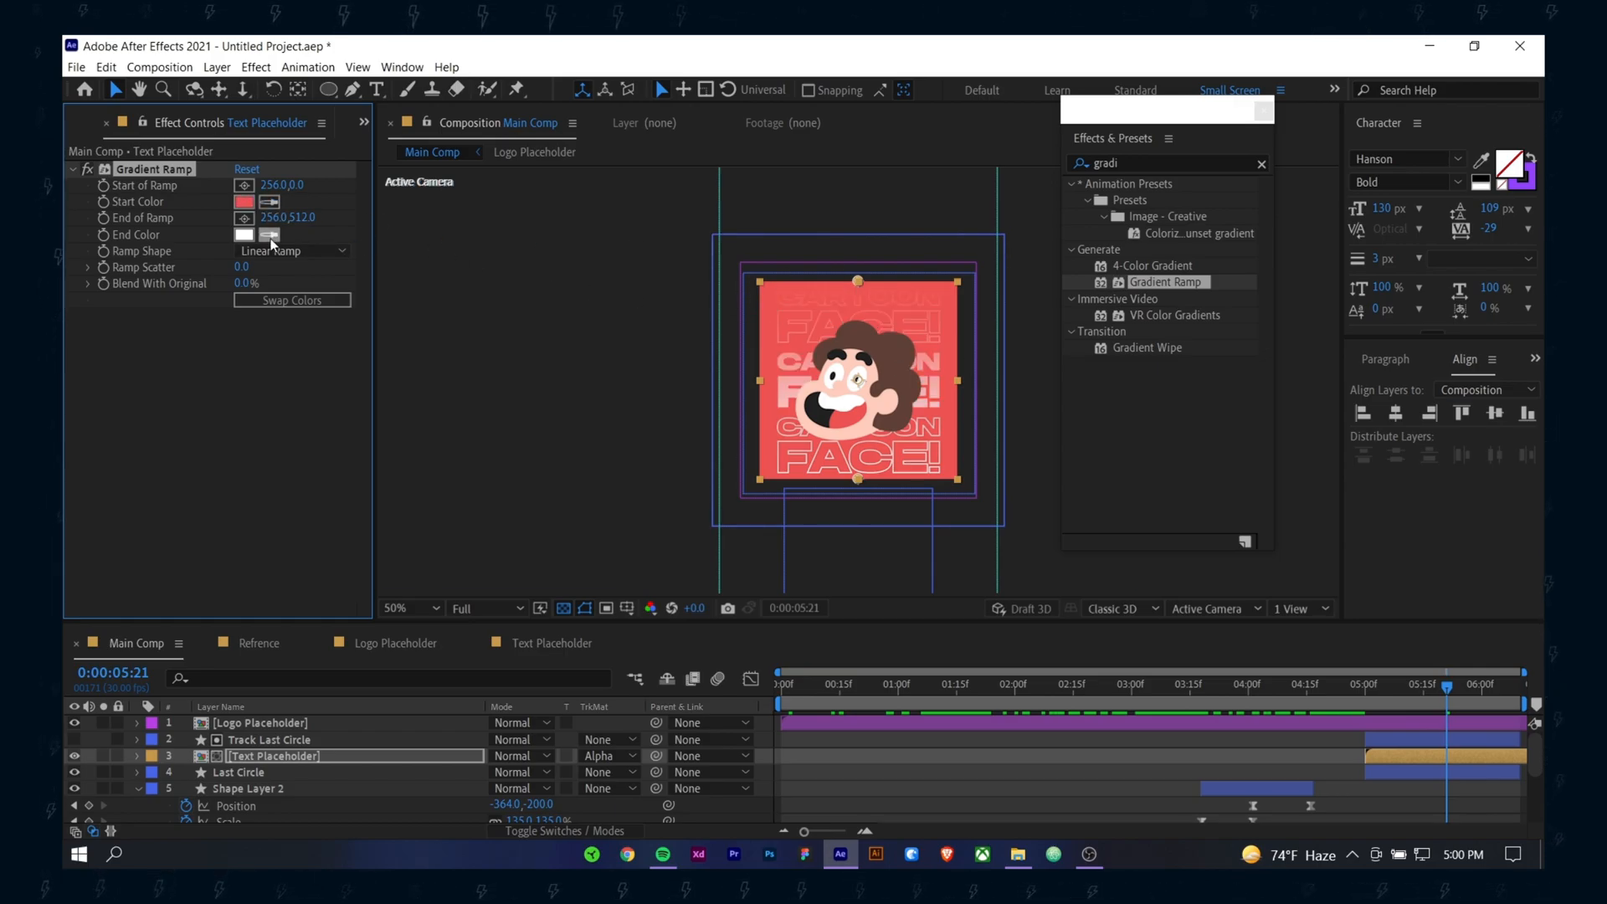
click(776, 308)
Step: Lighten the Gradient Ramp's Start Color to a pale red and set its End Color to FF5653
click(244, 202)
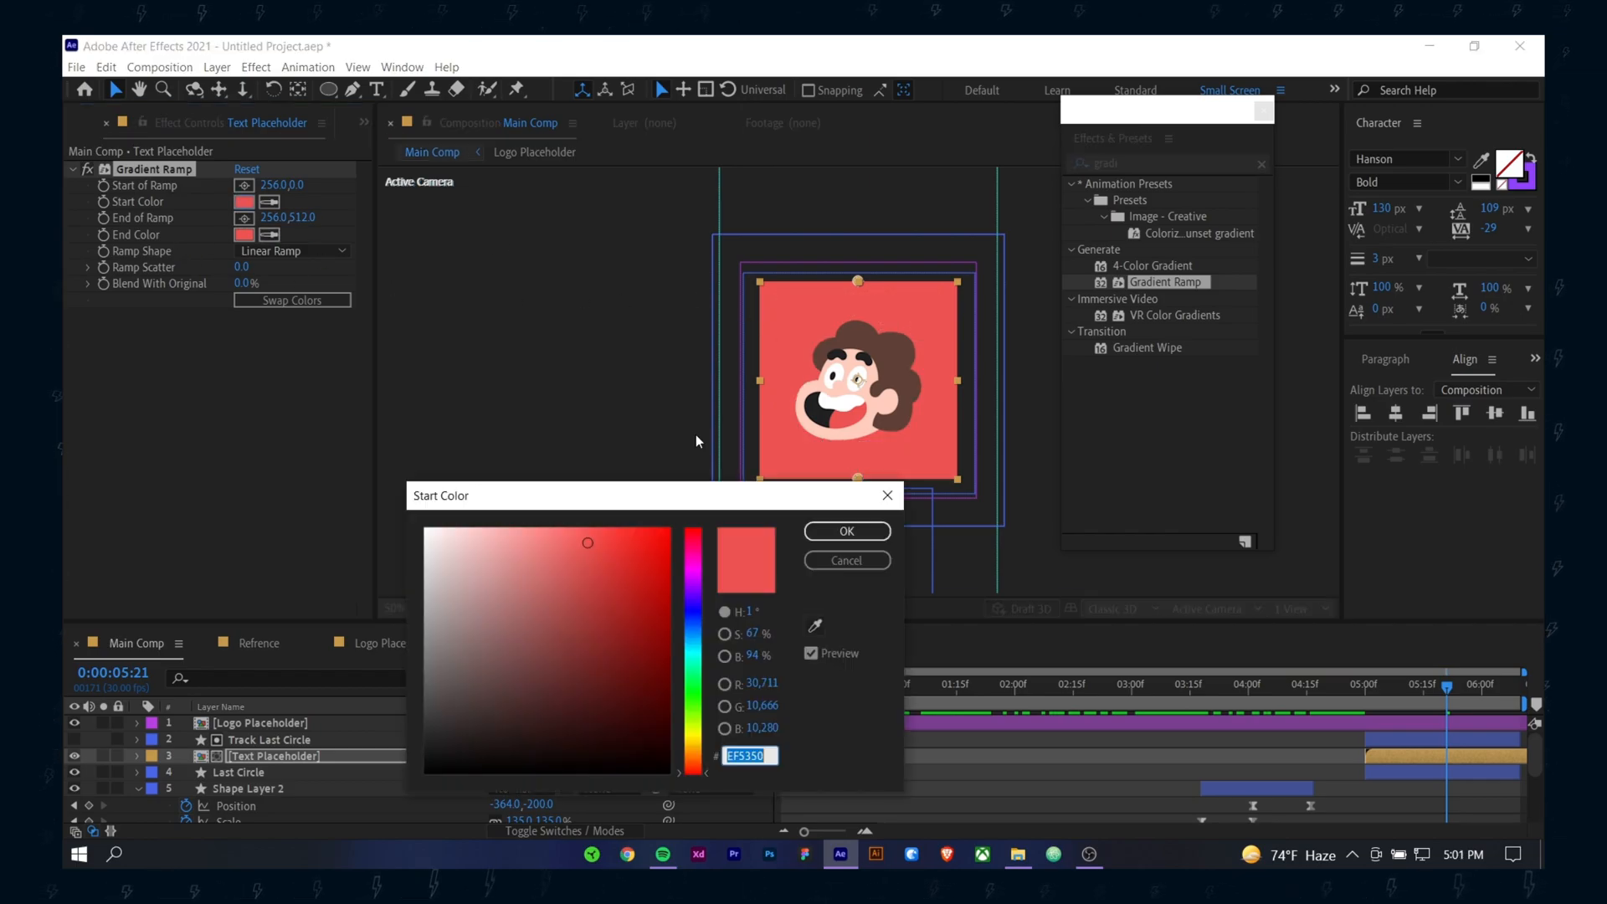
click(506, 523)
drag(515, 522, 554, 521)
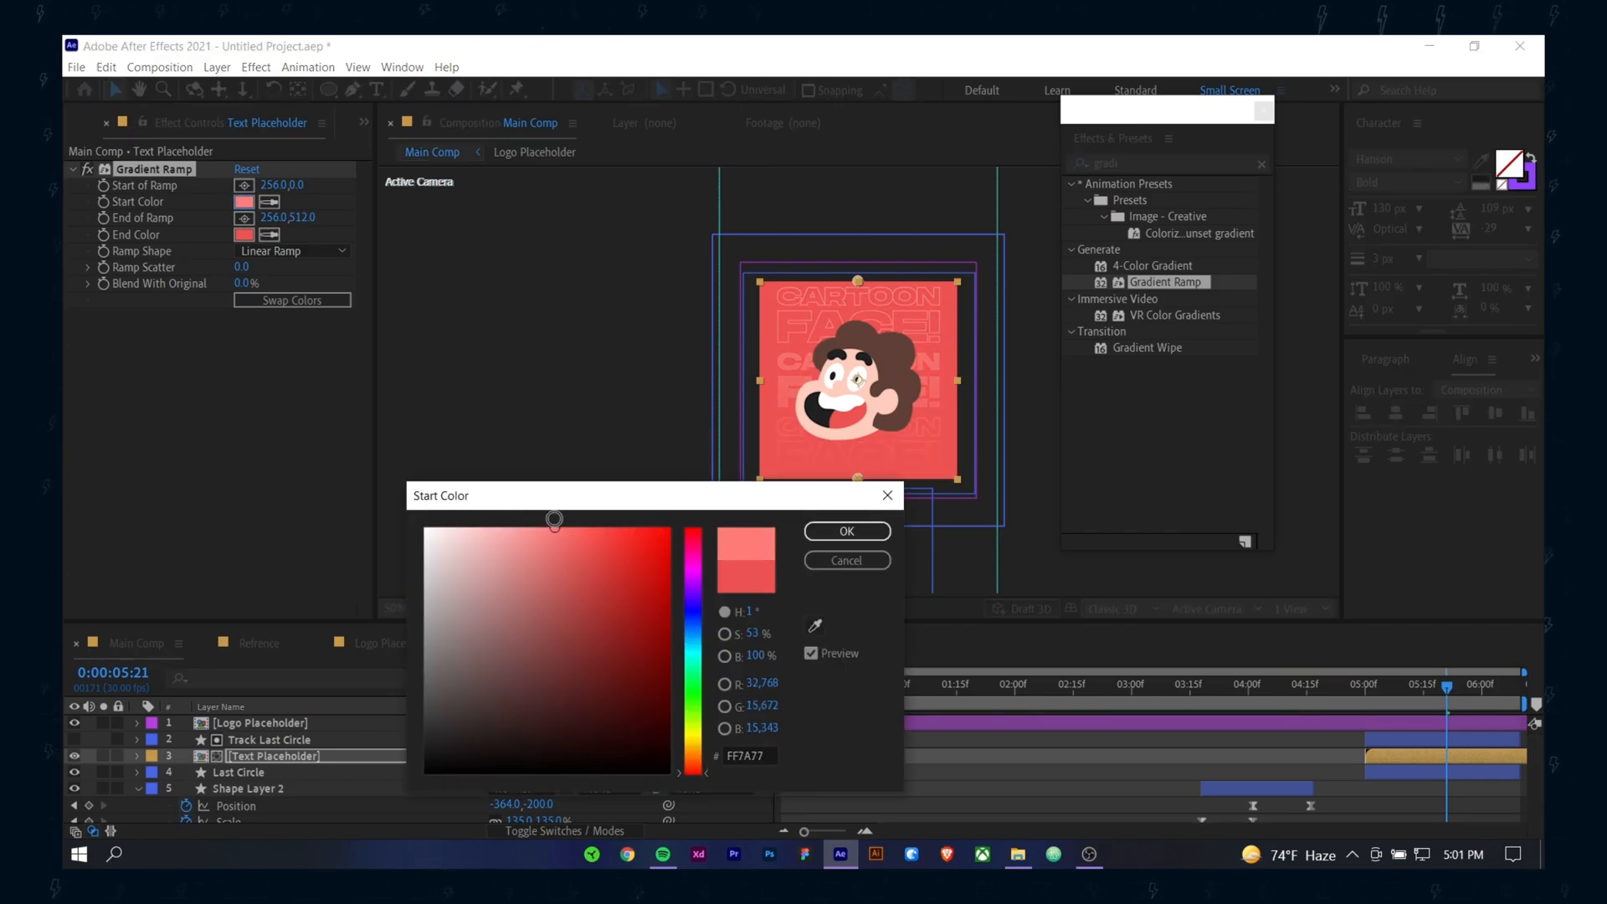
click(847, 531)
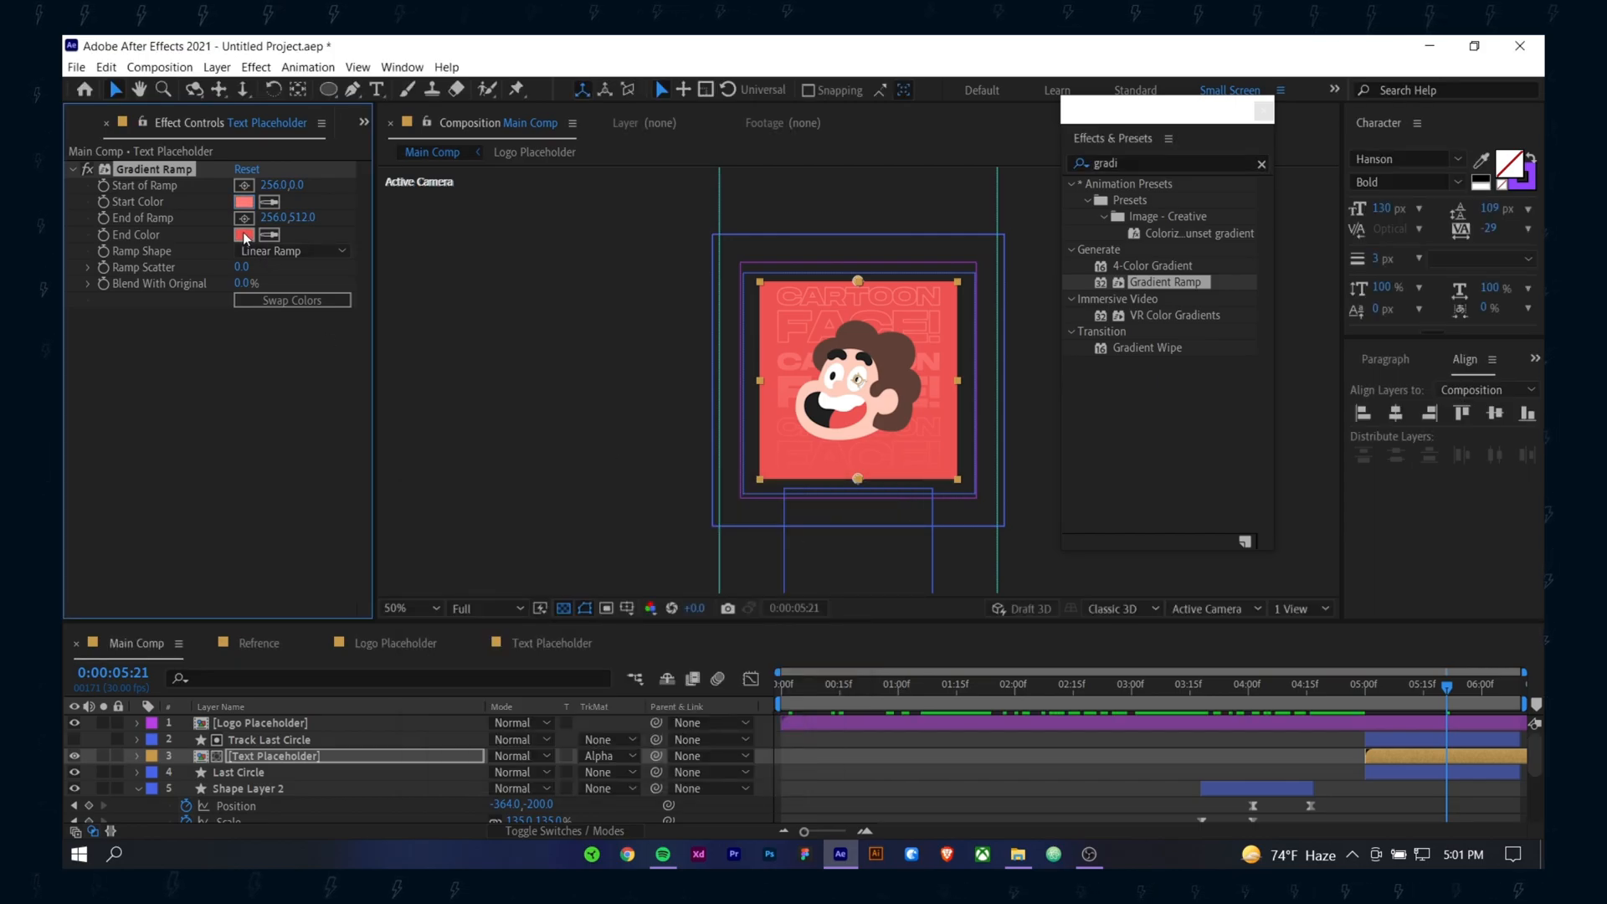
click(244, 235)
mouse_move(592, 546)
mouse_down()
mouse_move(612, 520)
mouse_move(591, 524)
mouse_up()
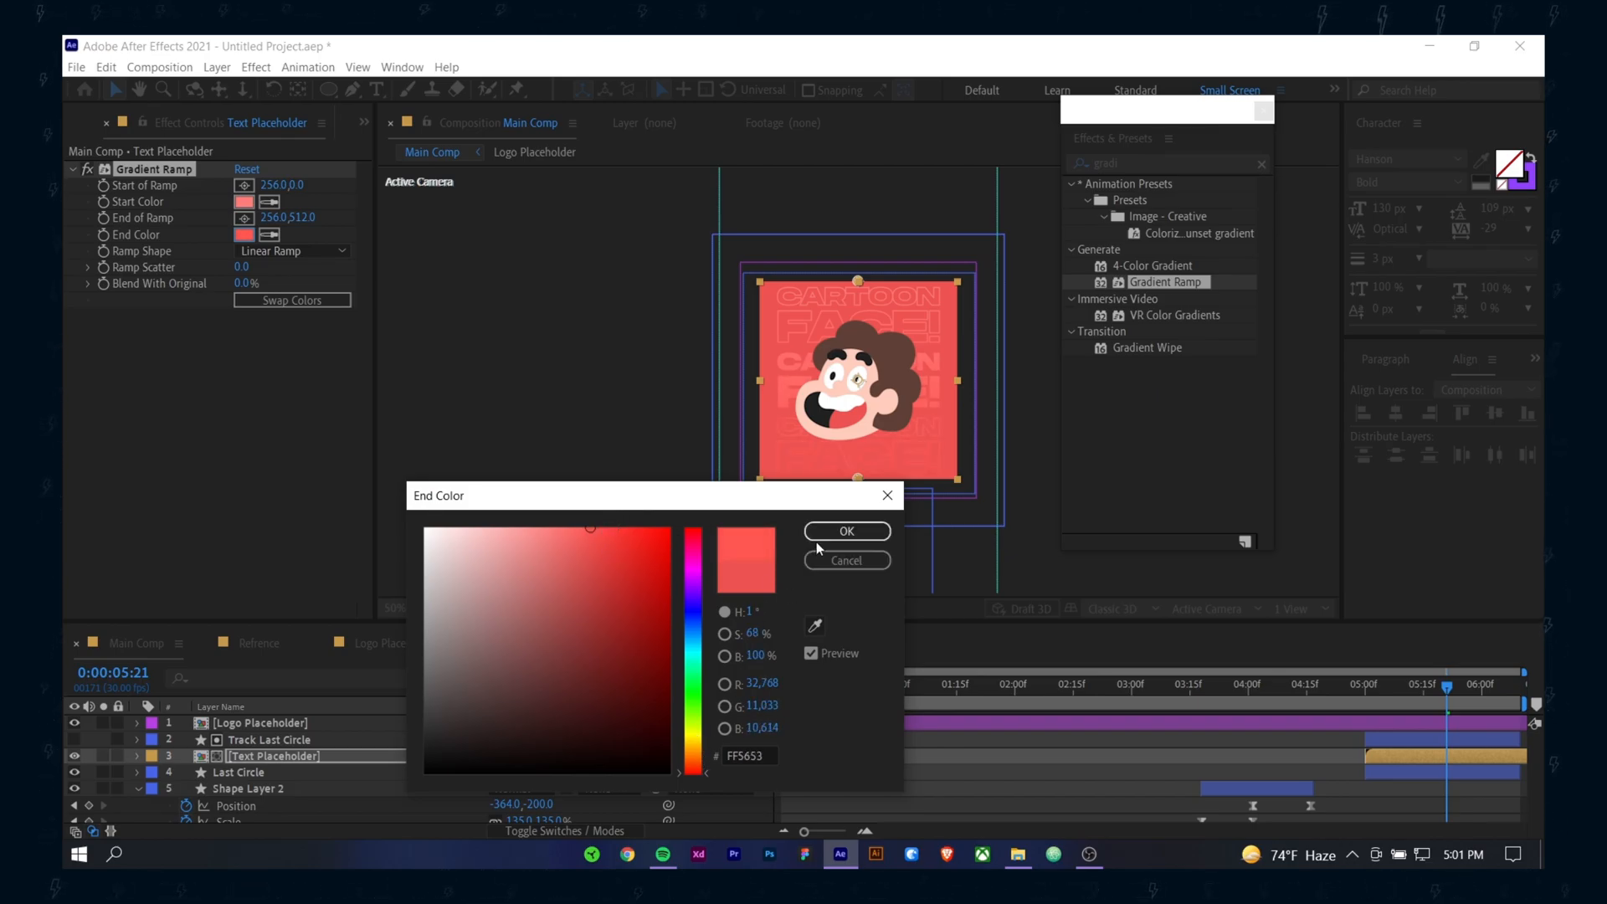
click(821, 538)
click(243, 202)
mouse_move(549, 545)
mouse_down()
mouse_move(540, 525)
mouse_move(561, 524)
mouse_move(541, 528)
mouse_up()
click(812, 536)
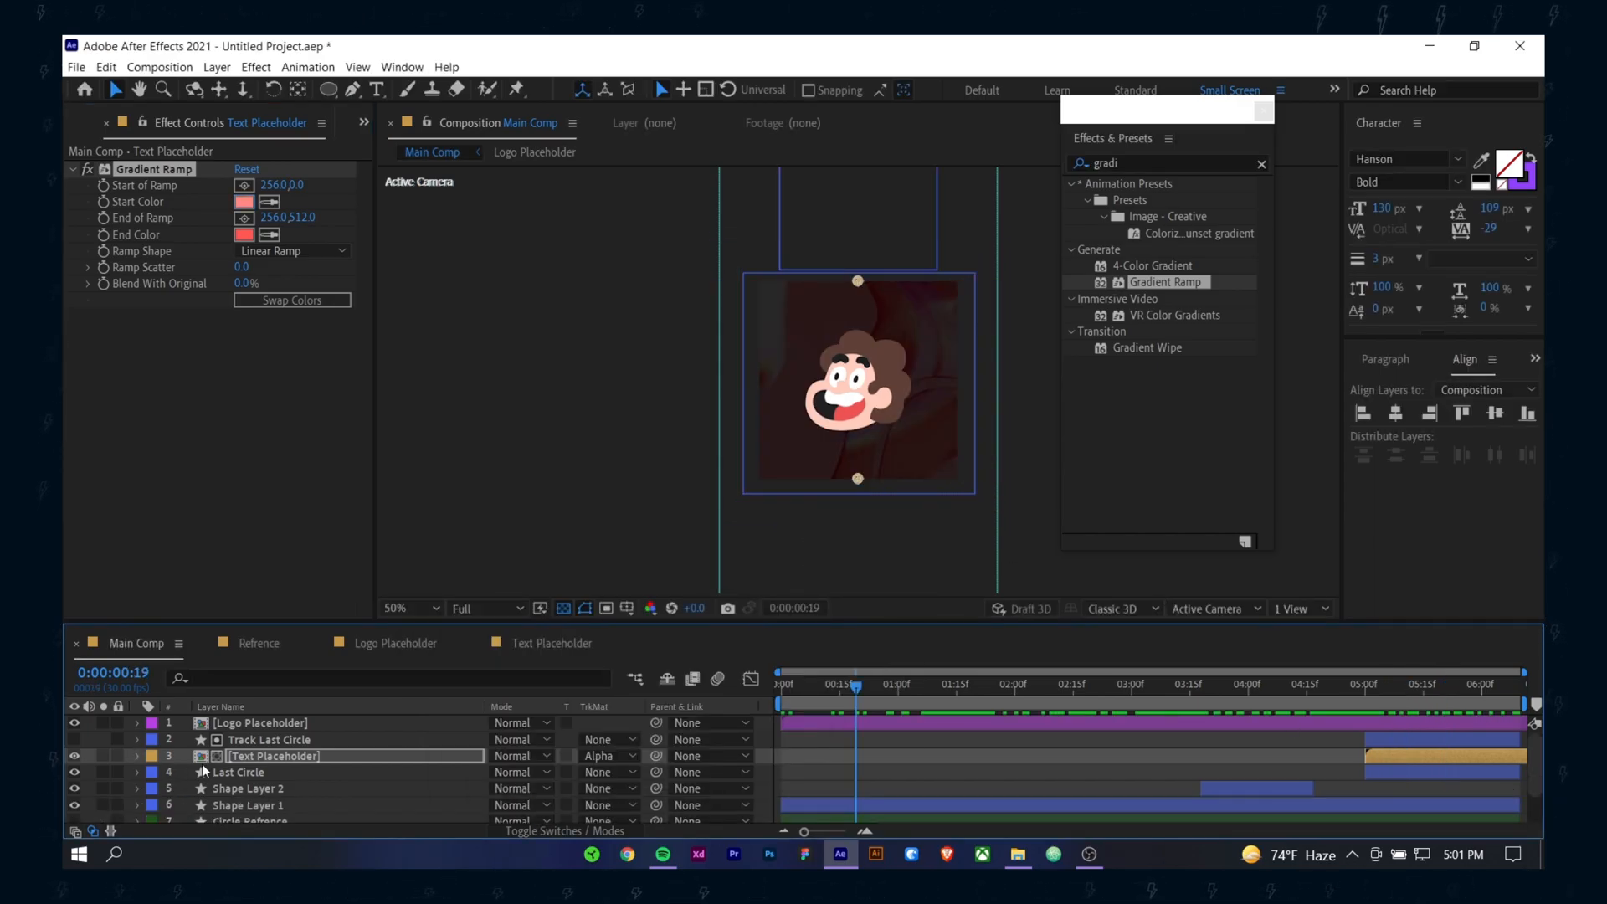
Step: Return to the start of Main Comp and enlarge the timeline area so all nine layers fit
scroll(366, 791, down, 2)
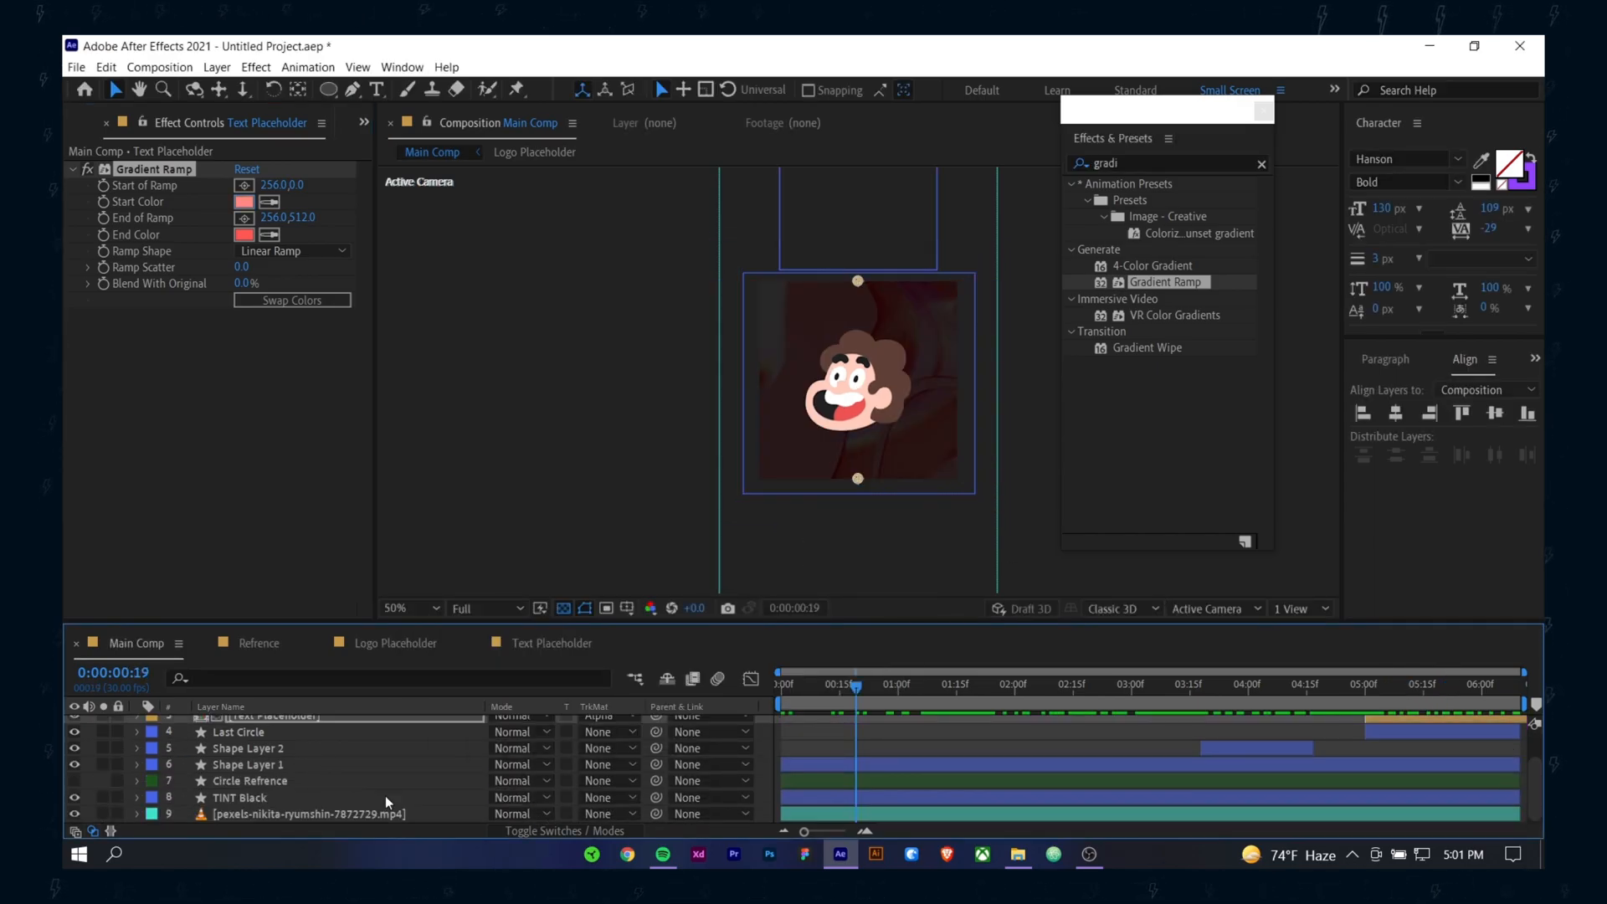
drag(857, 687, 710, 696)
click(276, 814)
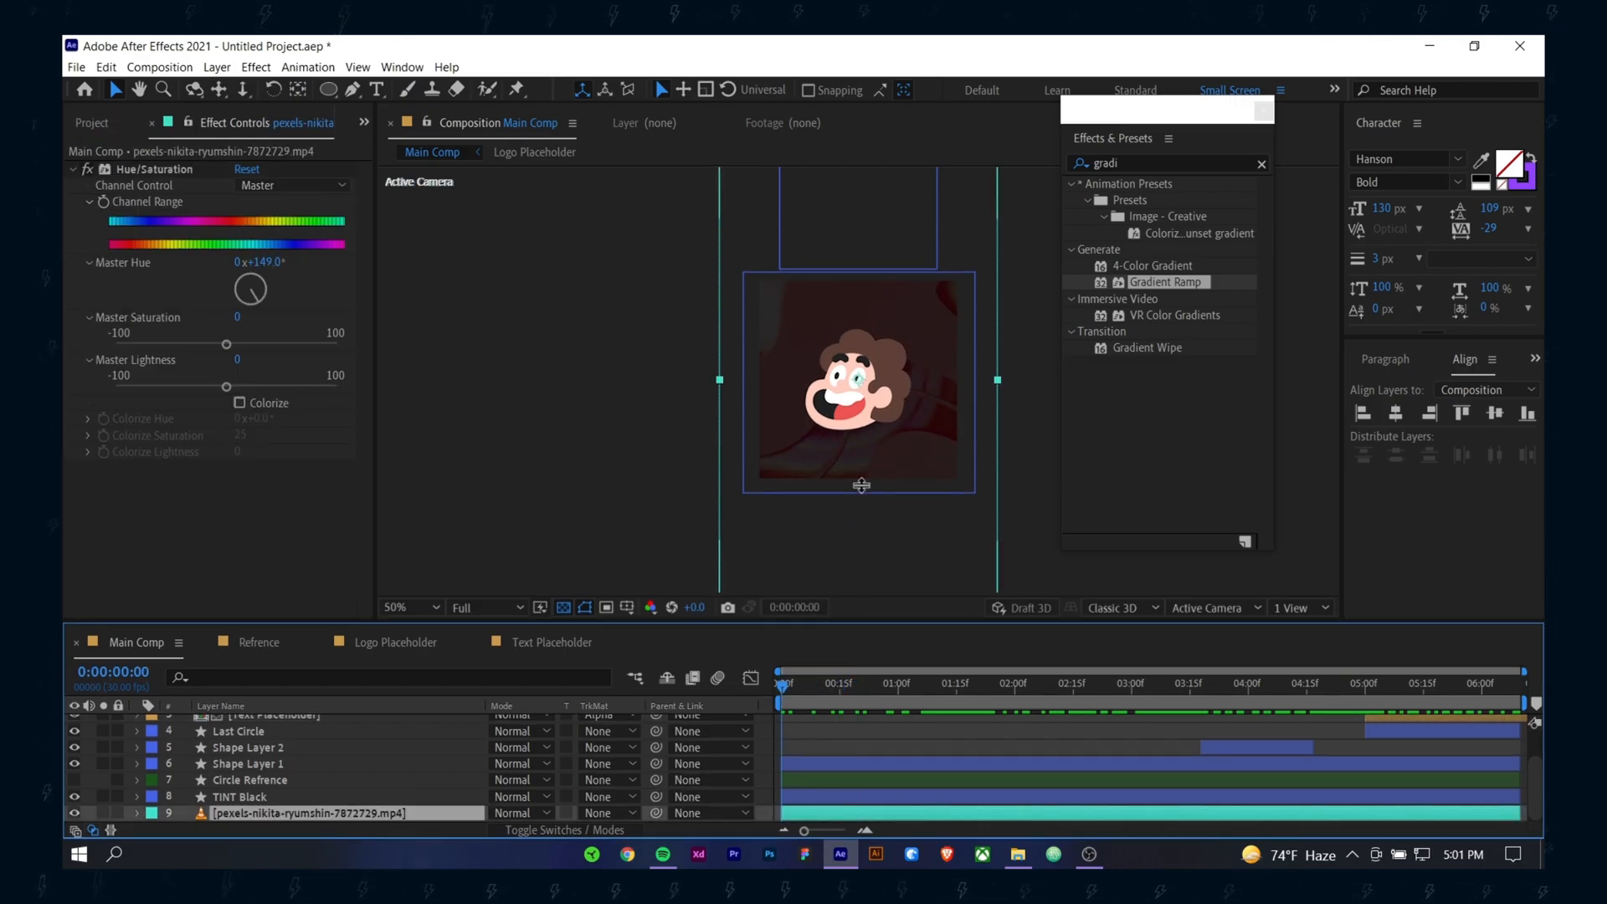
drag(836, 621, 836, 444)
click(833, 707)
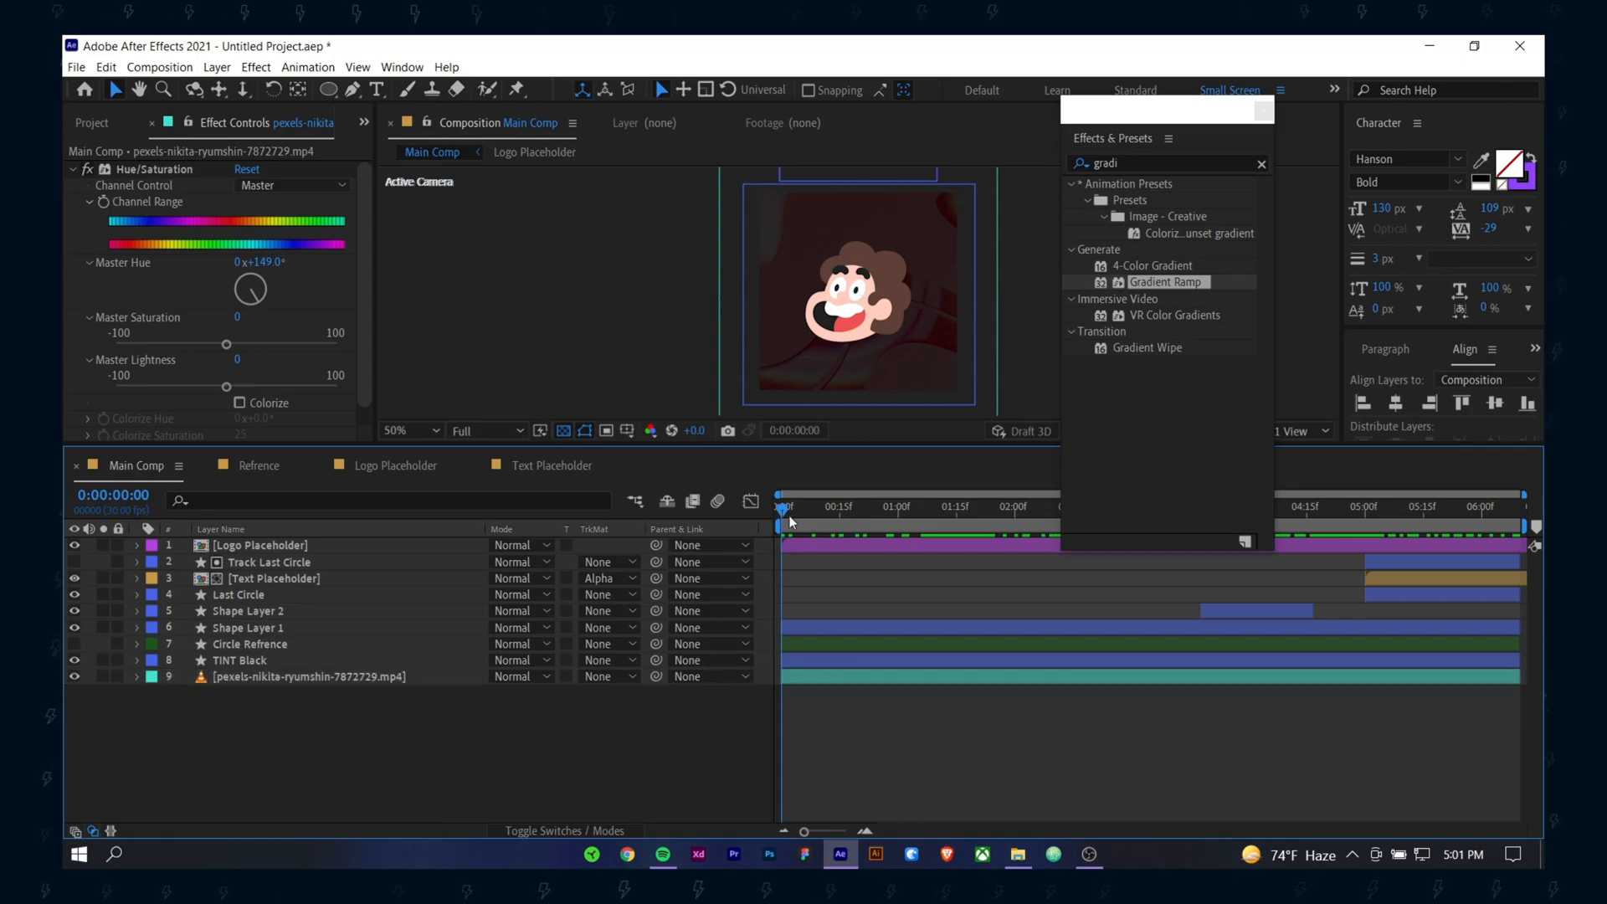
Step: Add a layer marker at 0:00:00:00 on the pexels video layer
click(802, 675)
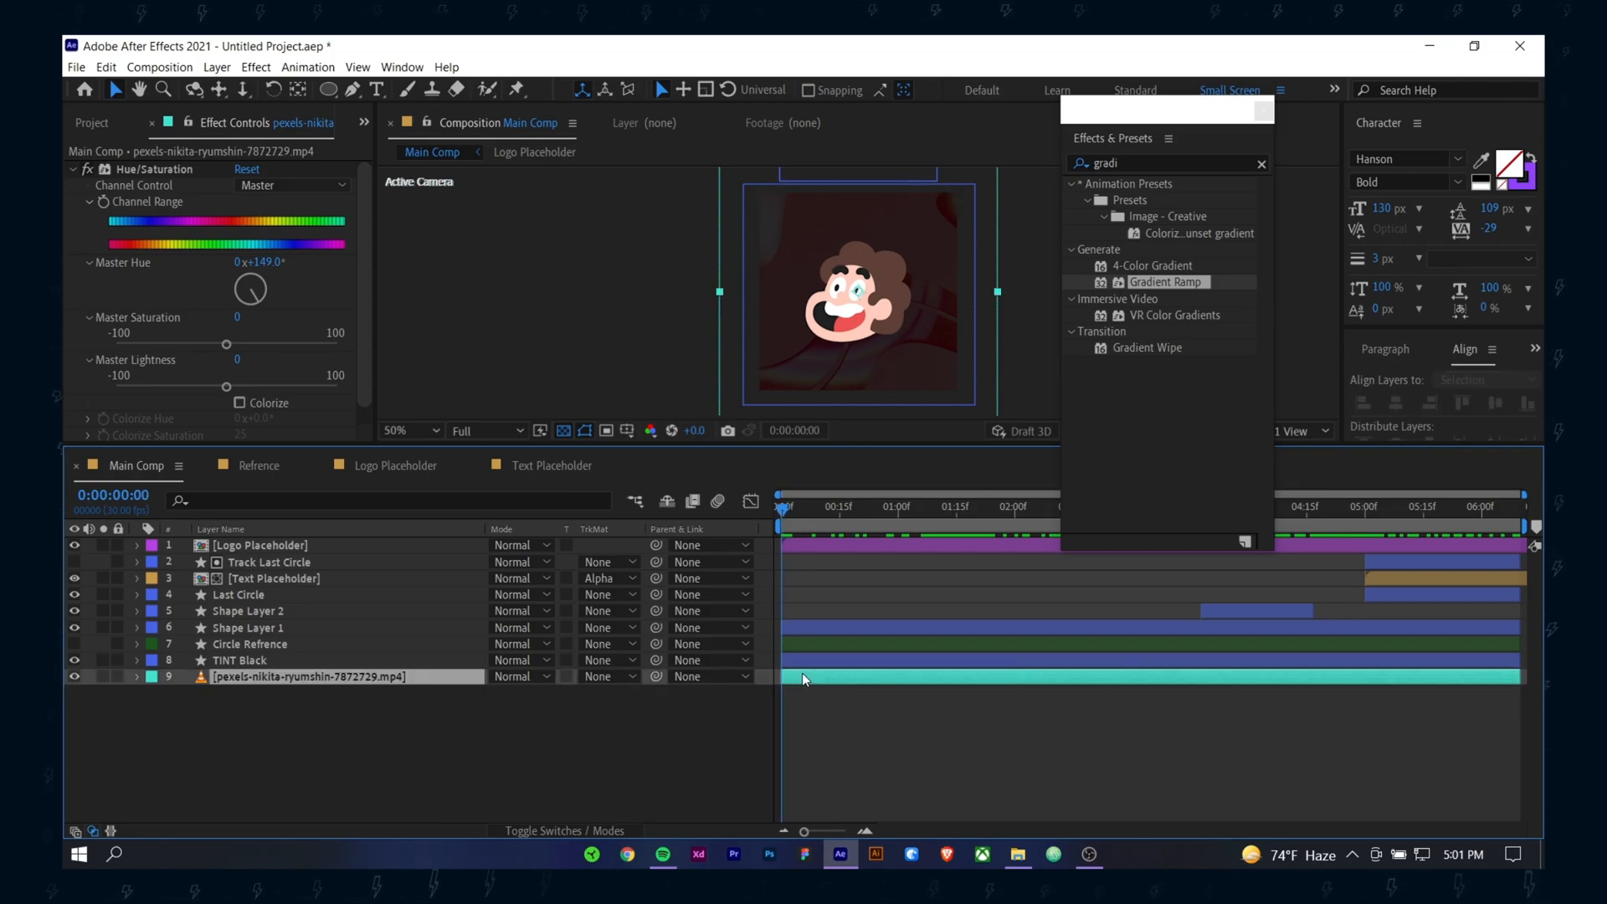
right_click(802, 675)
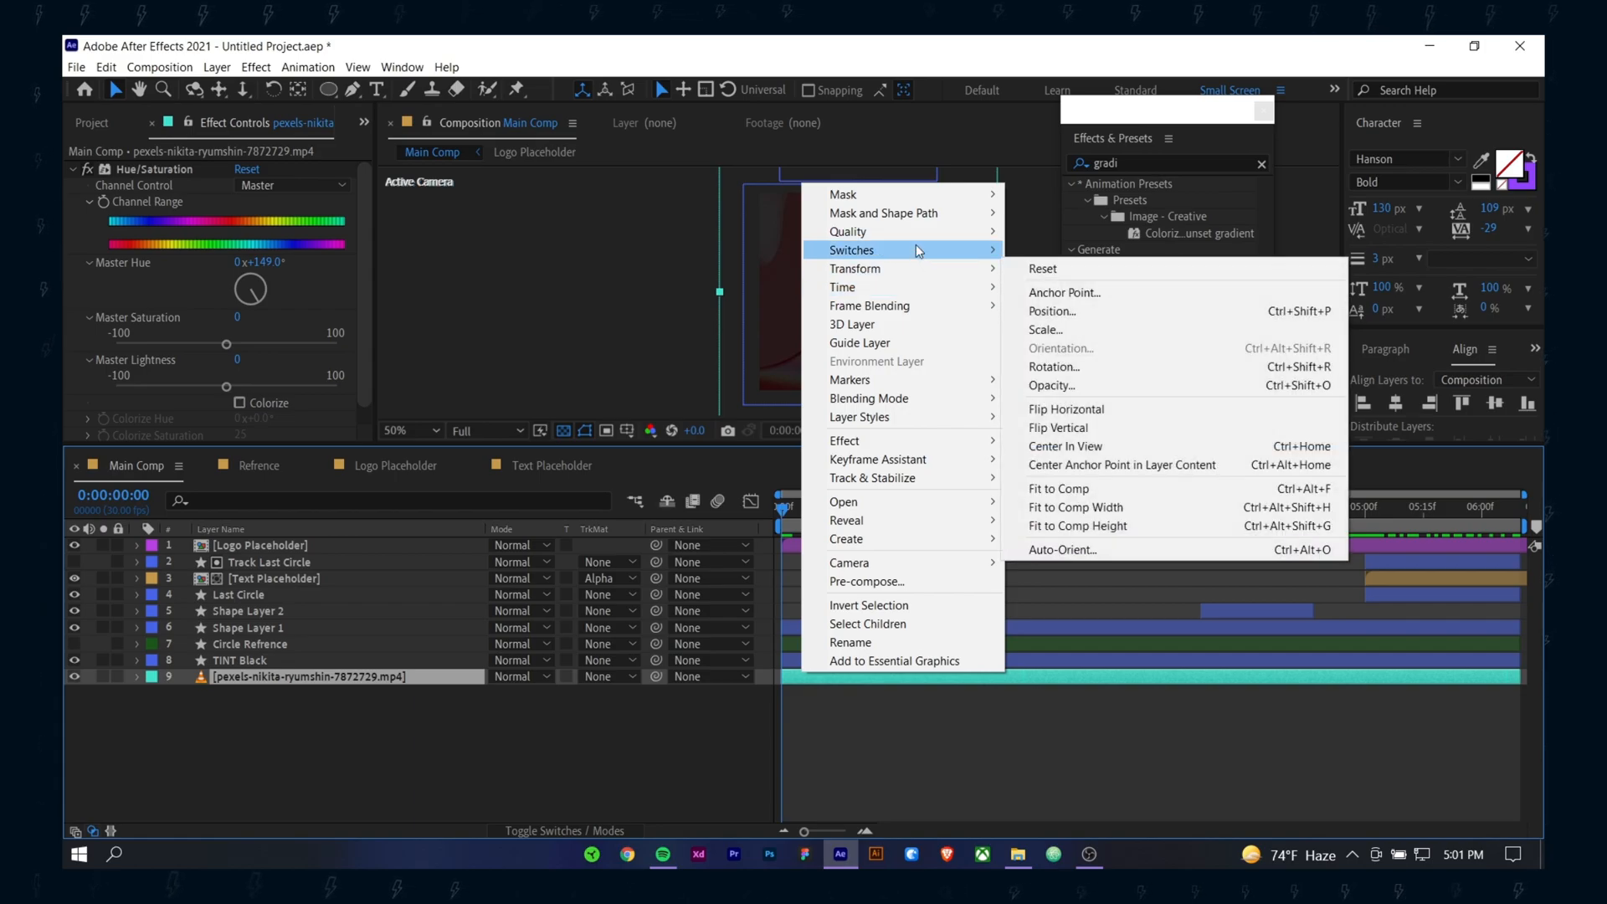
mouse_move(922, 221)
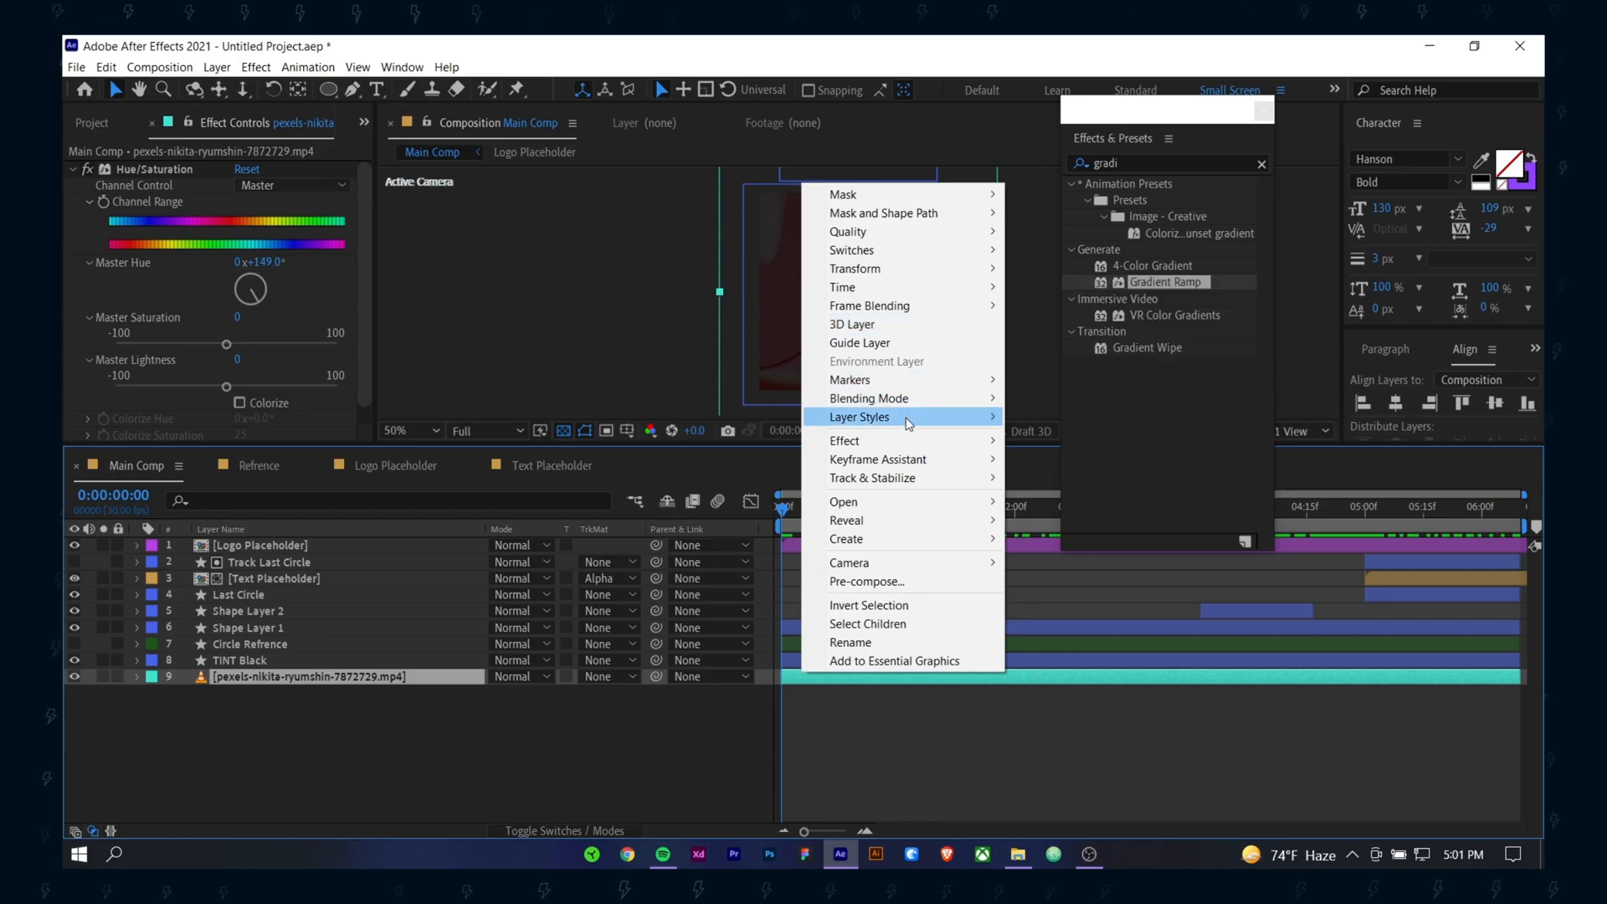
mouse_move(909, 423)
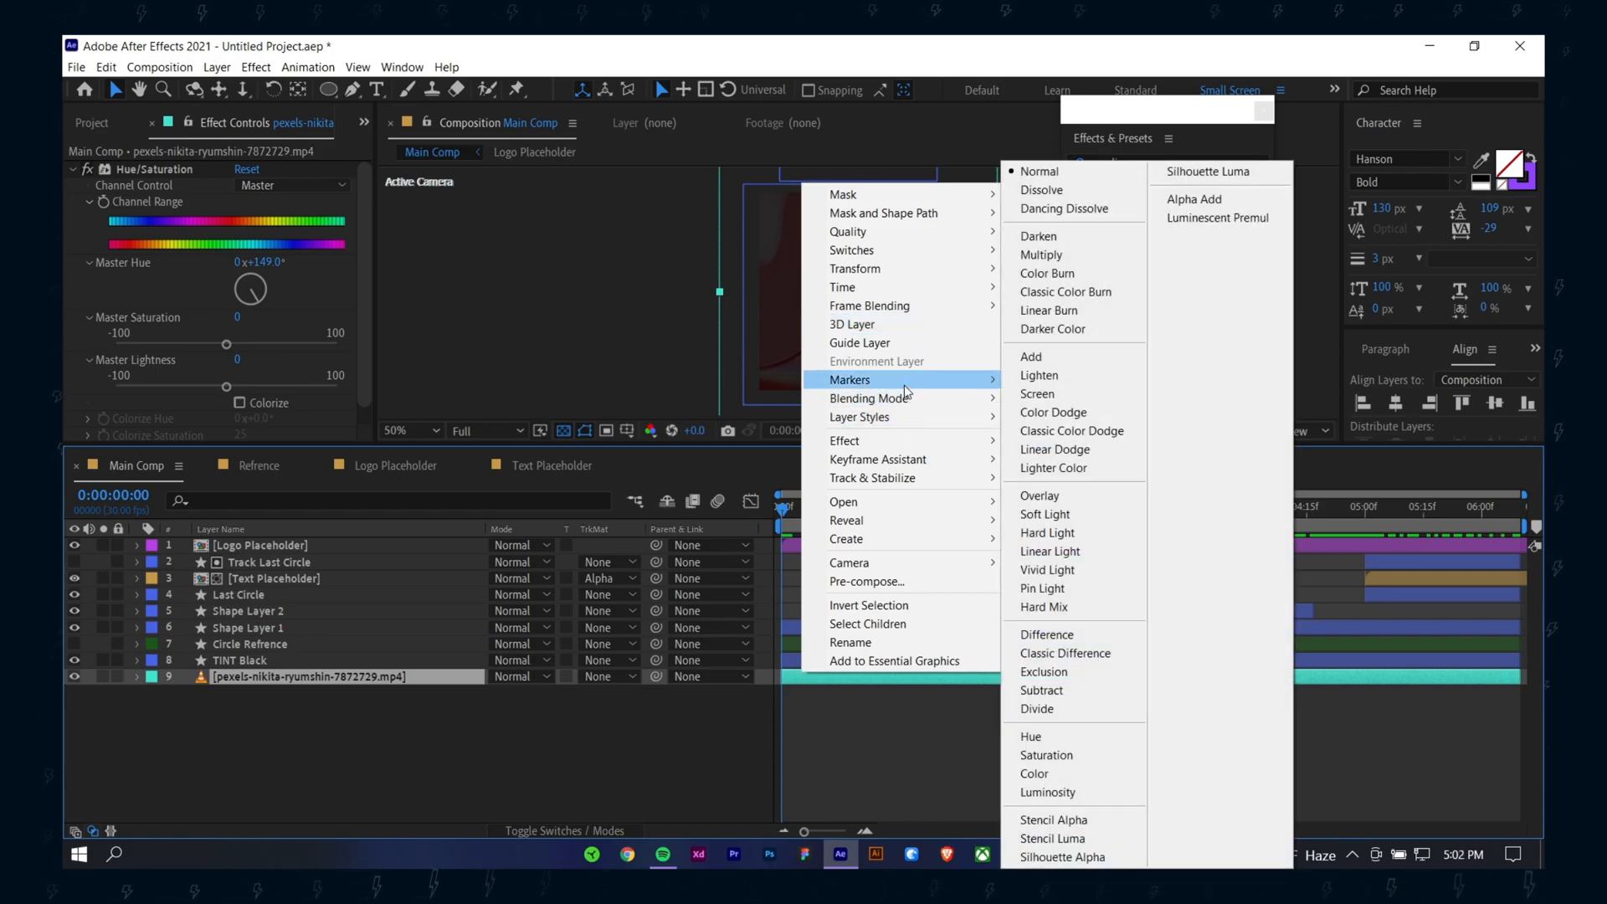
mouse_move(921, 381)
click(1088, 381)
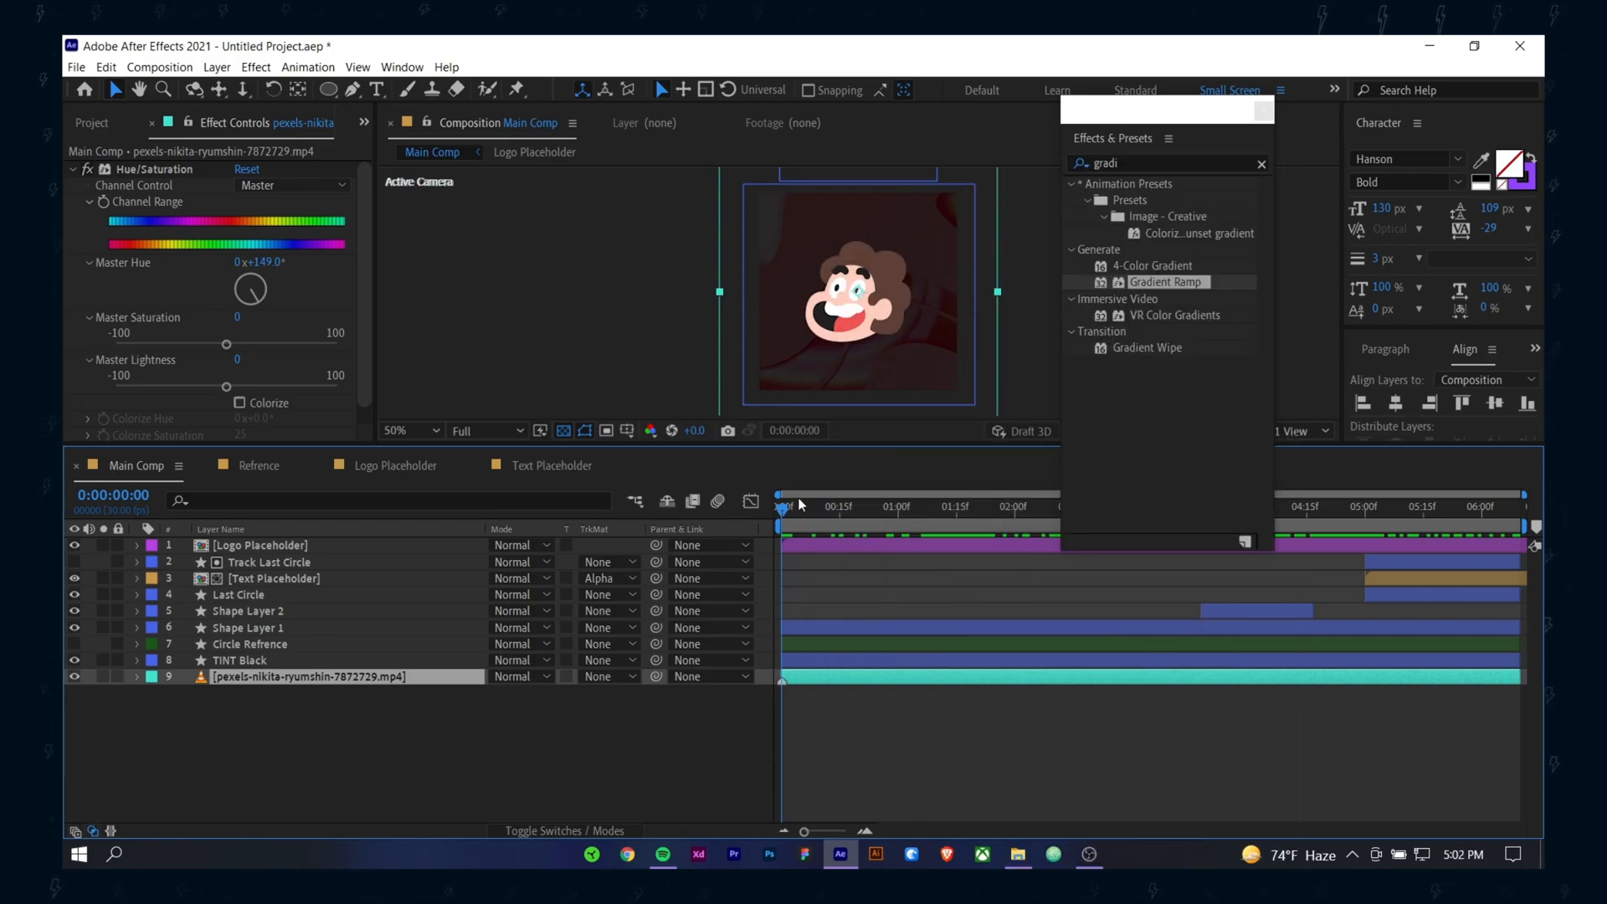
Step: Add a second layer marker on the pexels video layer at 0:00:00:21
drag(802, 506, 864, 514)
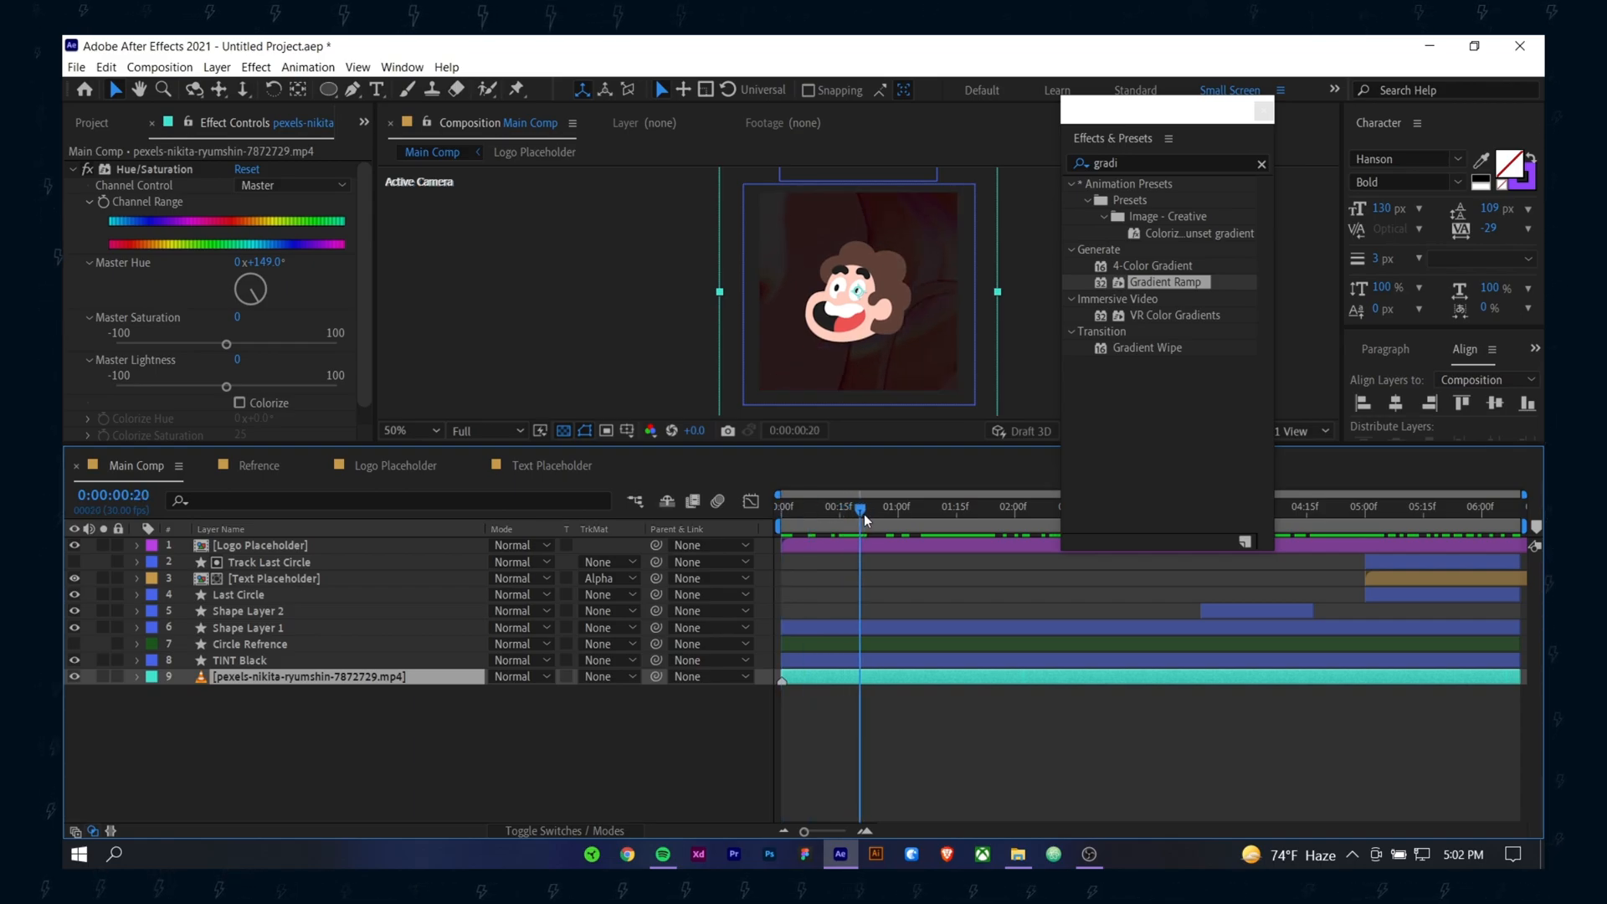
right_click(844, 681)
mouse_move(952, 408)
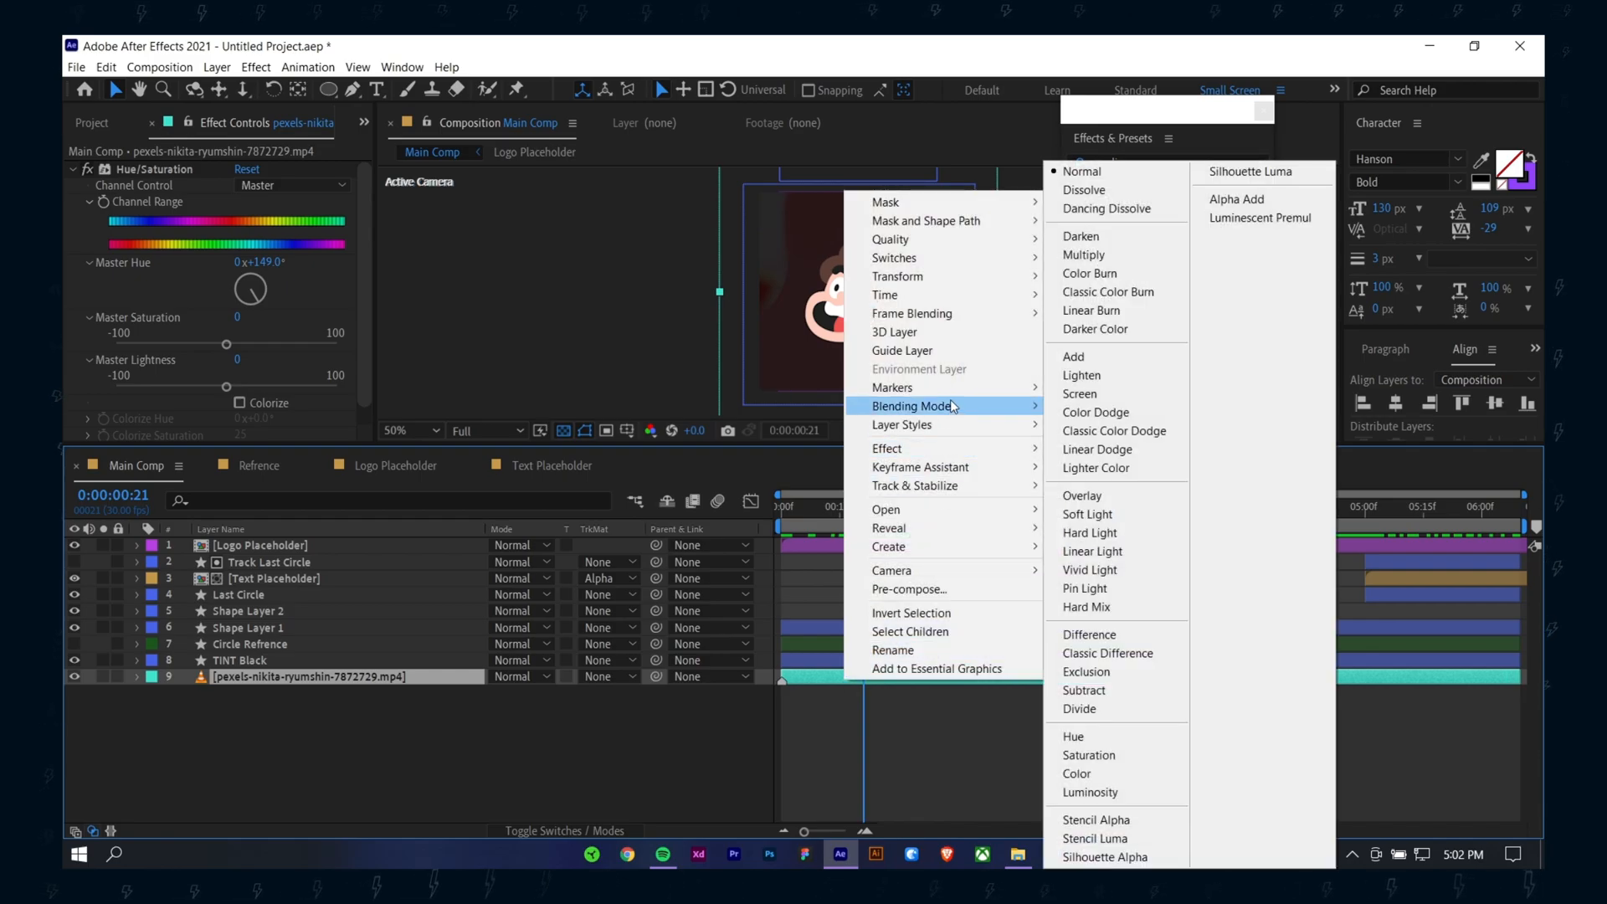
click(947, 708)
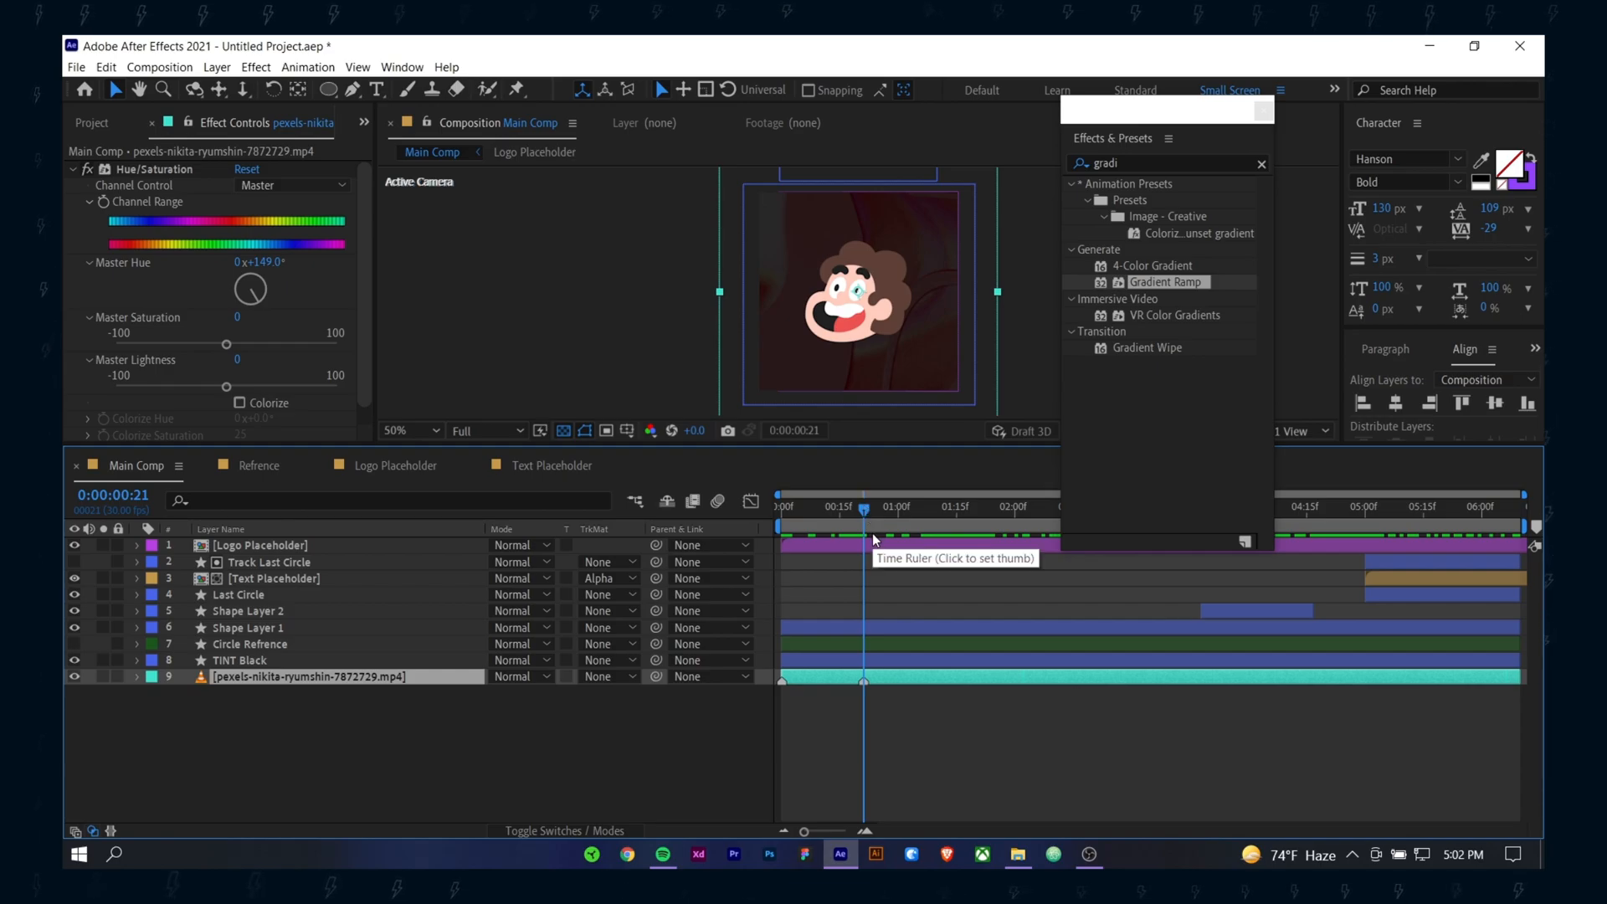
Step: Duplicate the pexels video layer and shift both copies earlier so their second marker sits at the composition start
key(ctrl+d)
click(784, 512)
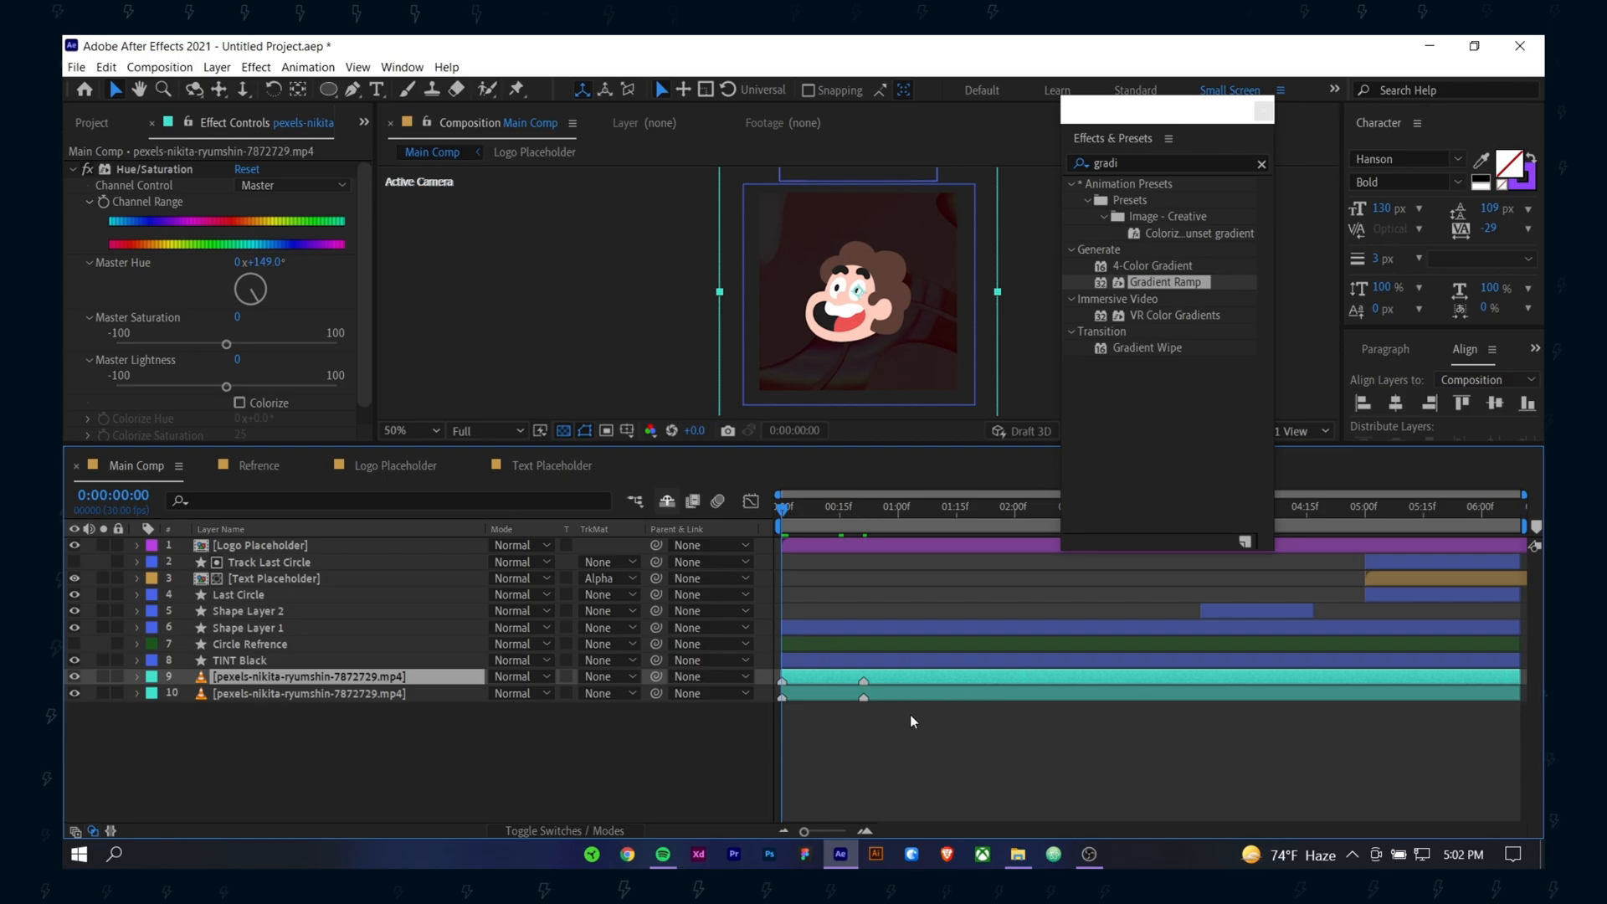
drag(904, 676, 821, 680)
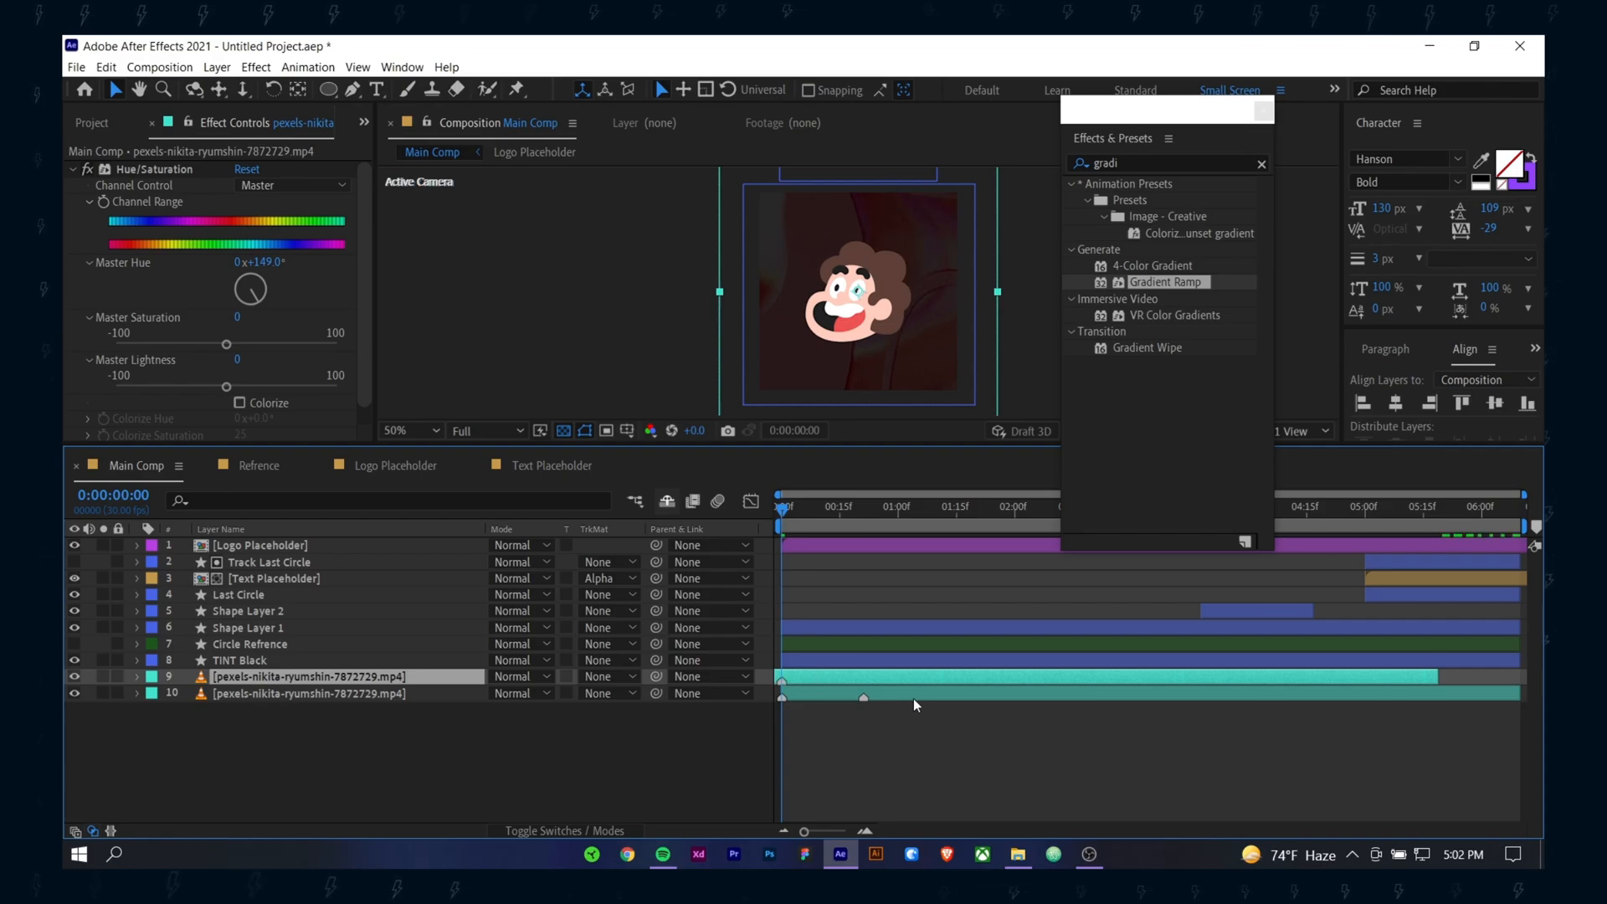
drag(919, 691, 841, 708)
Step: Trim the upper video copy to end at 0:00:00:00 and extend the lower copy to the end of the composition
click(837, 680)
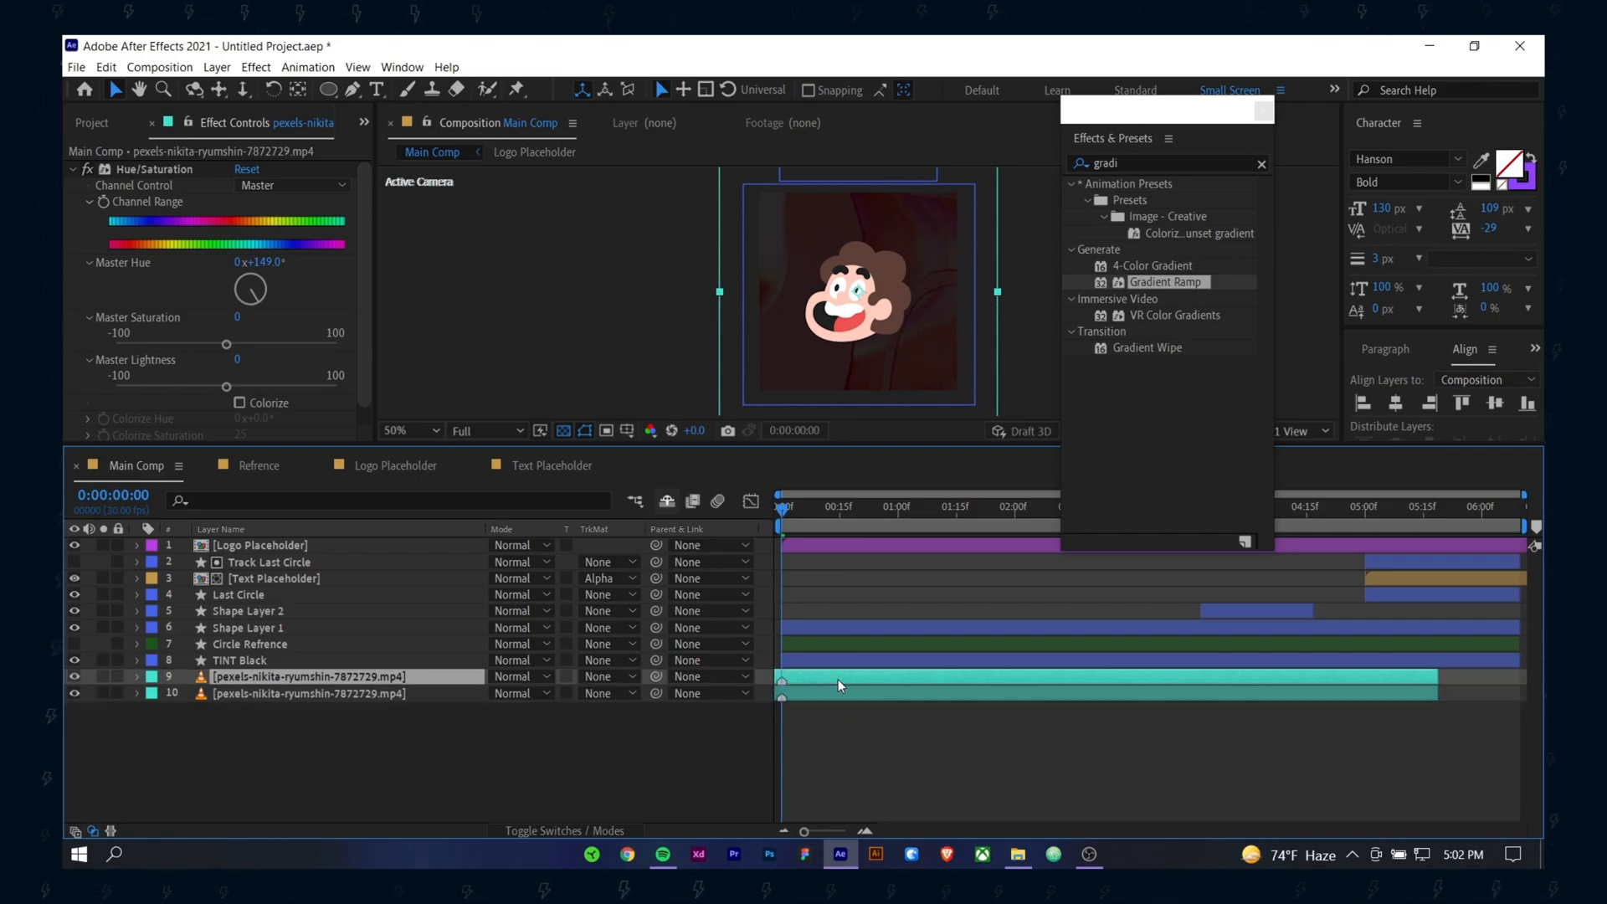
key(alt+])
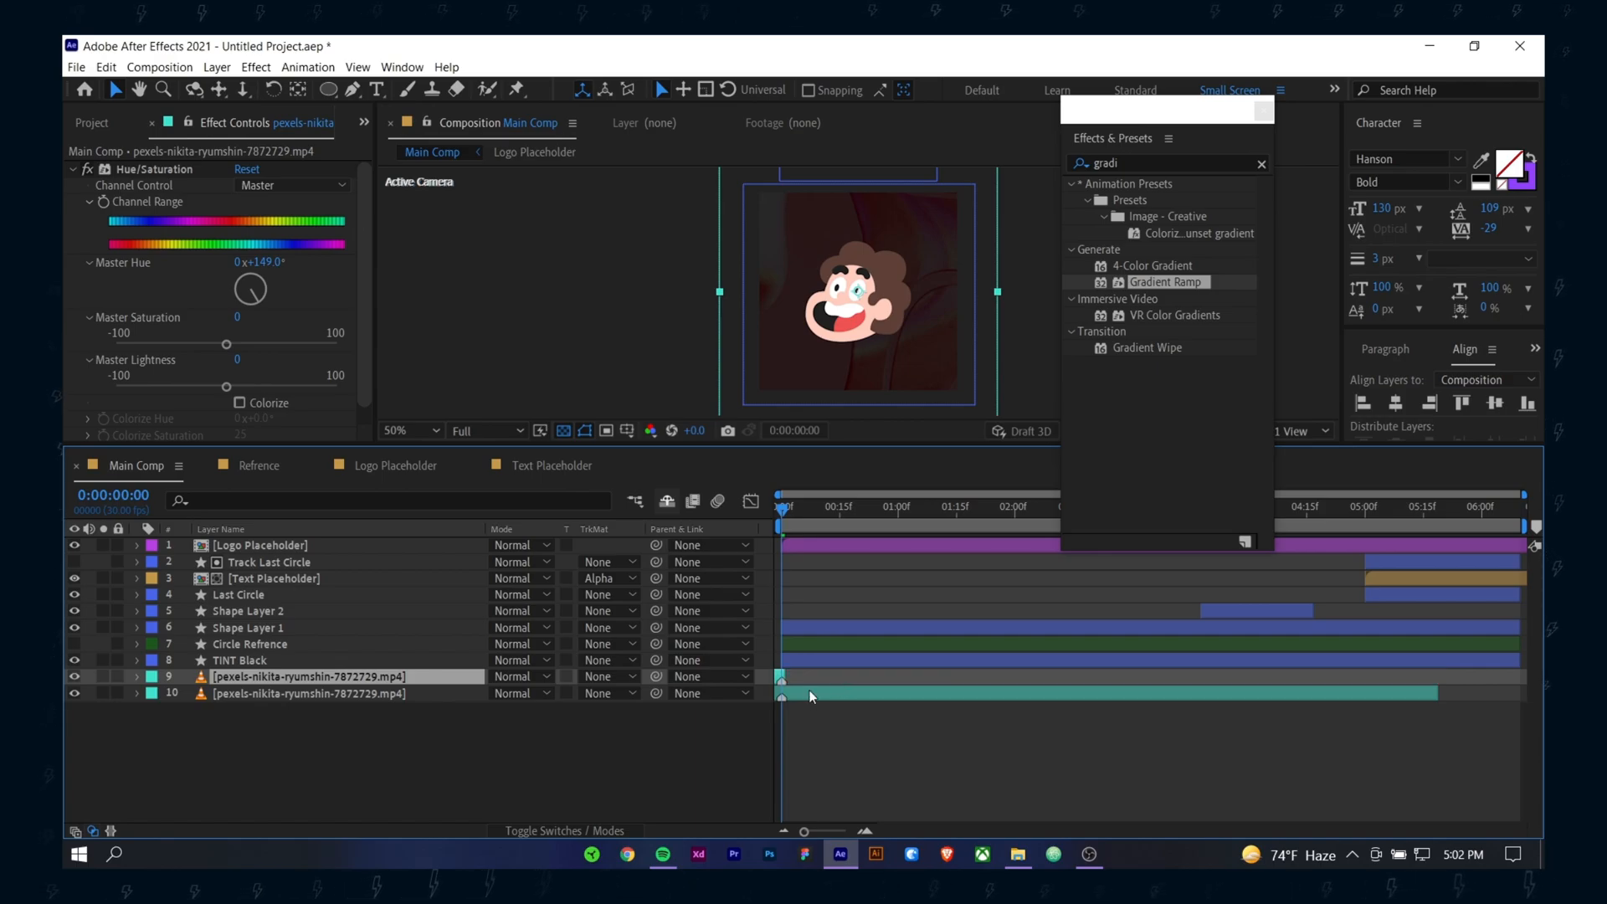
click(810, 702)
click(812, 697)
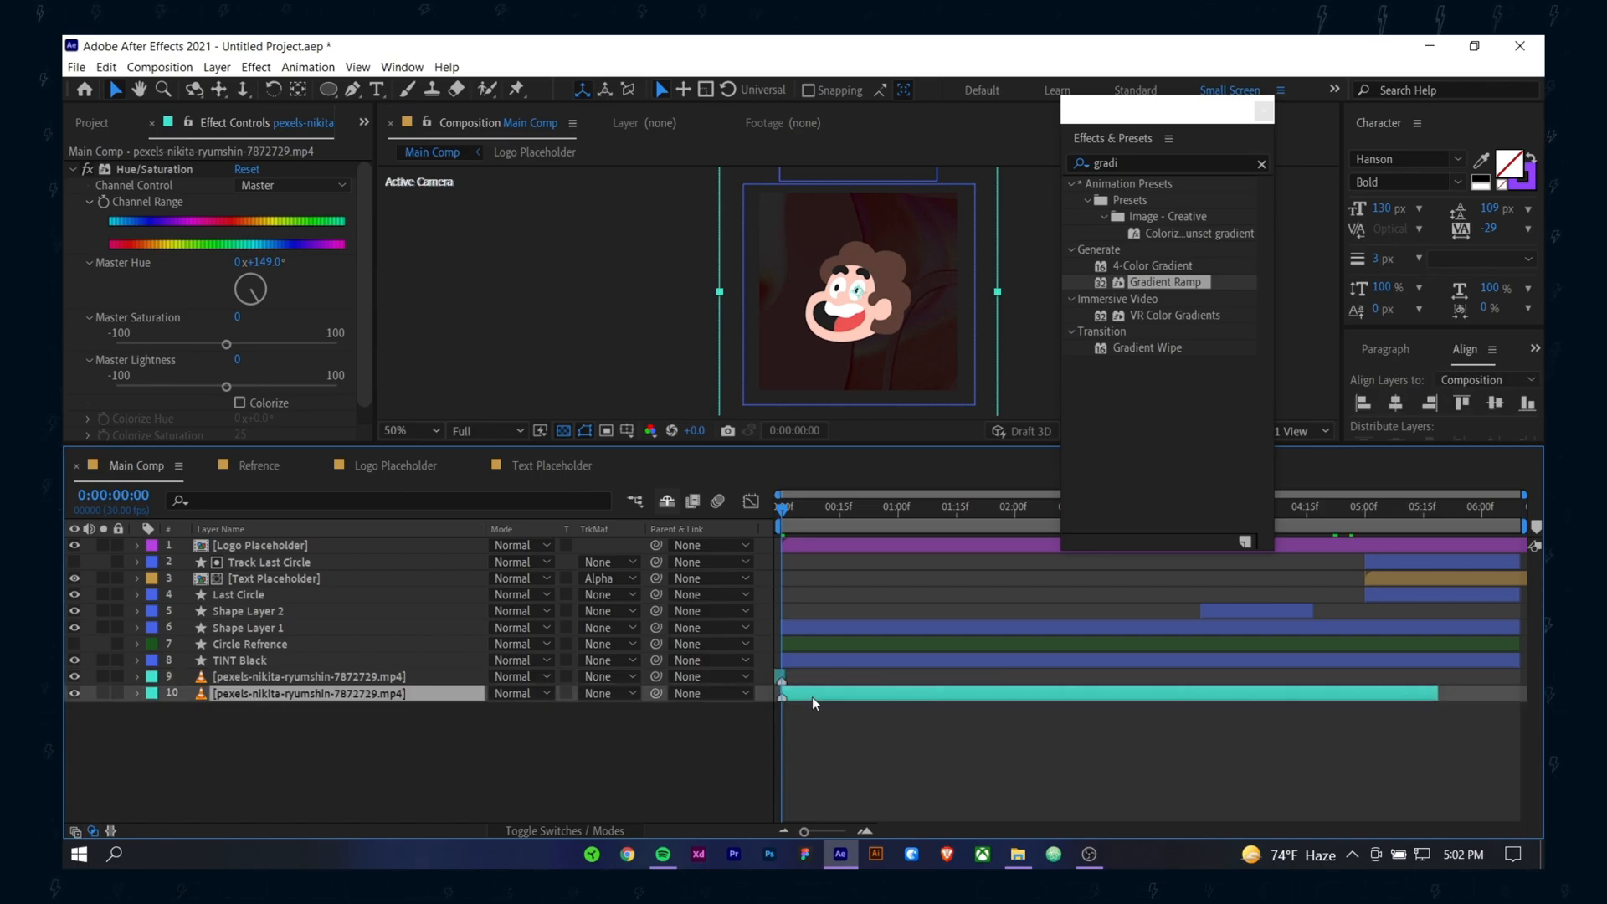
click(1275, 768)
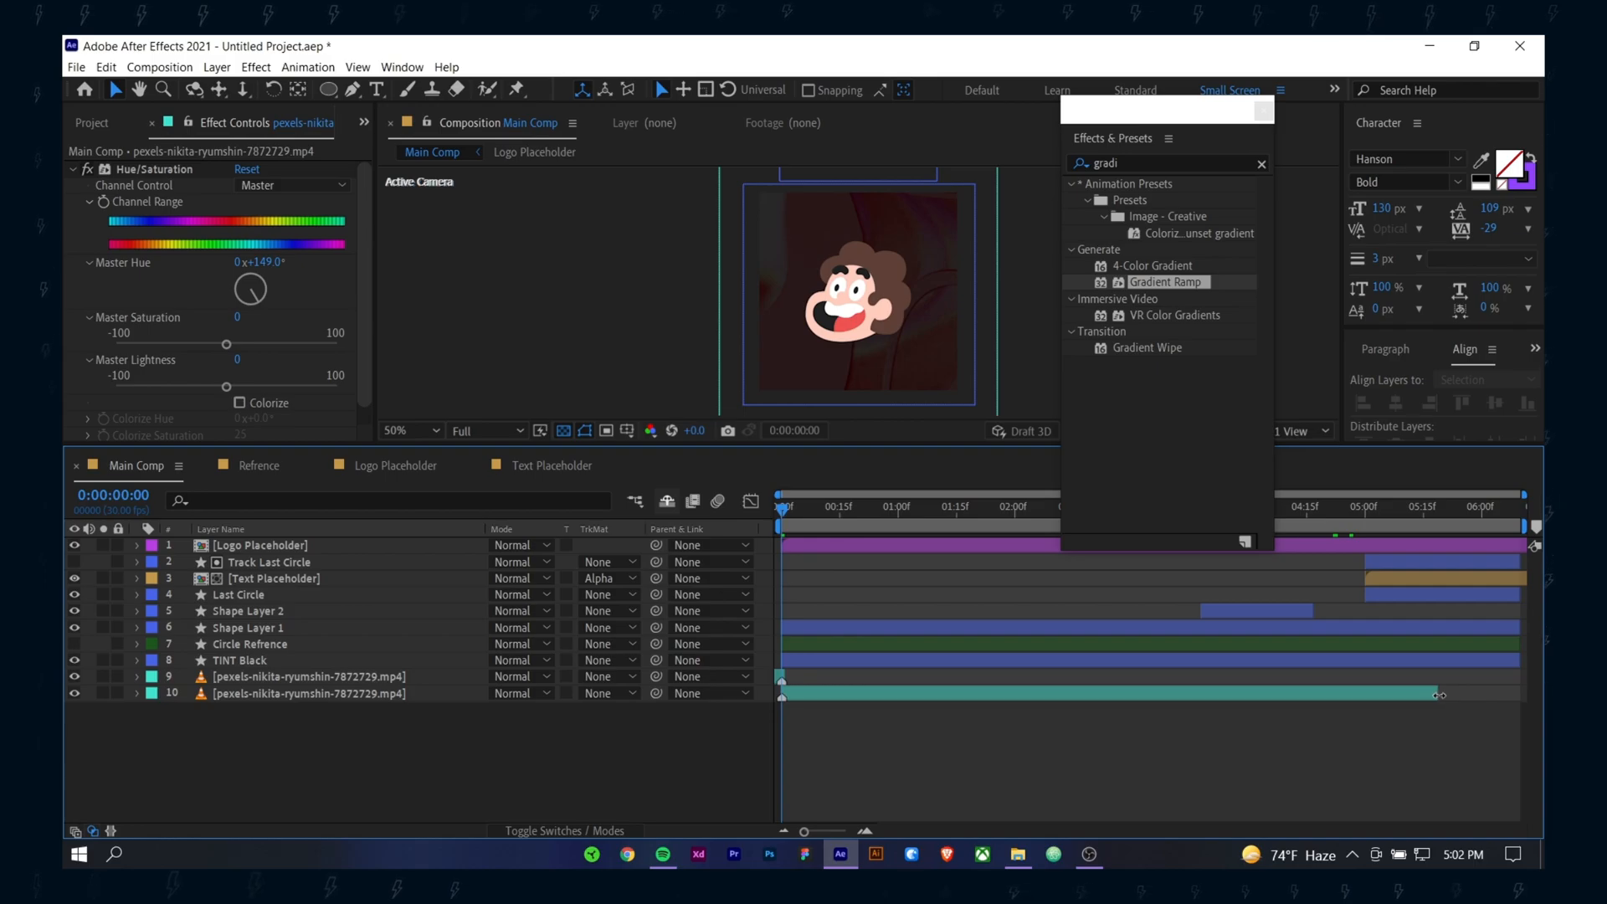
click(1440, 695)
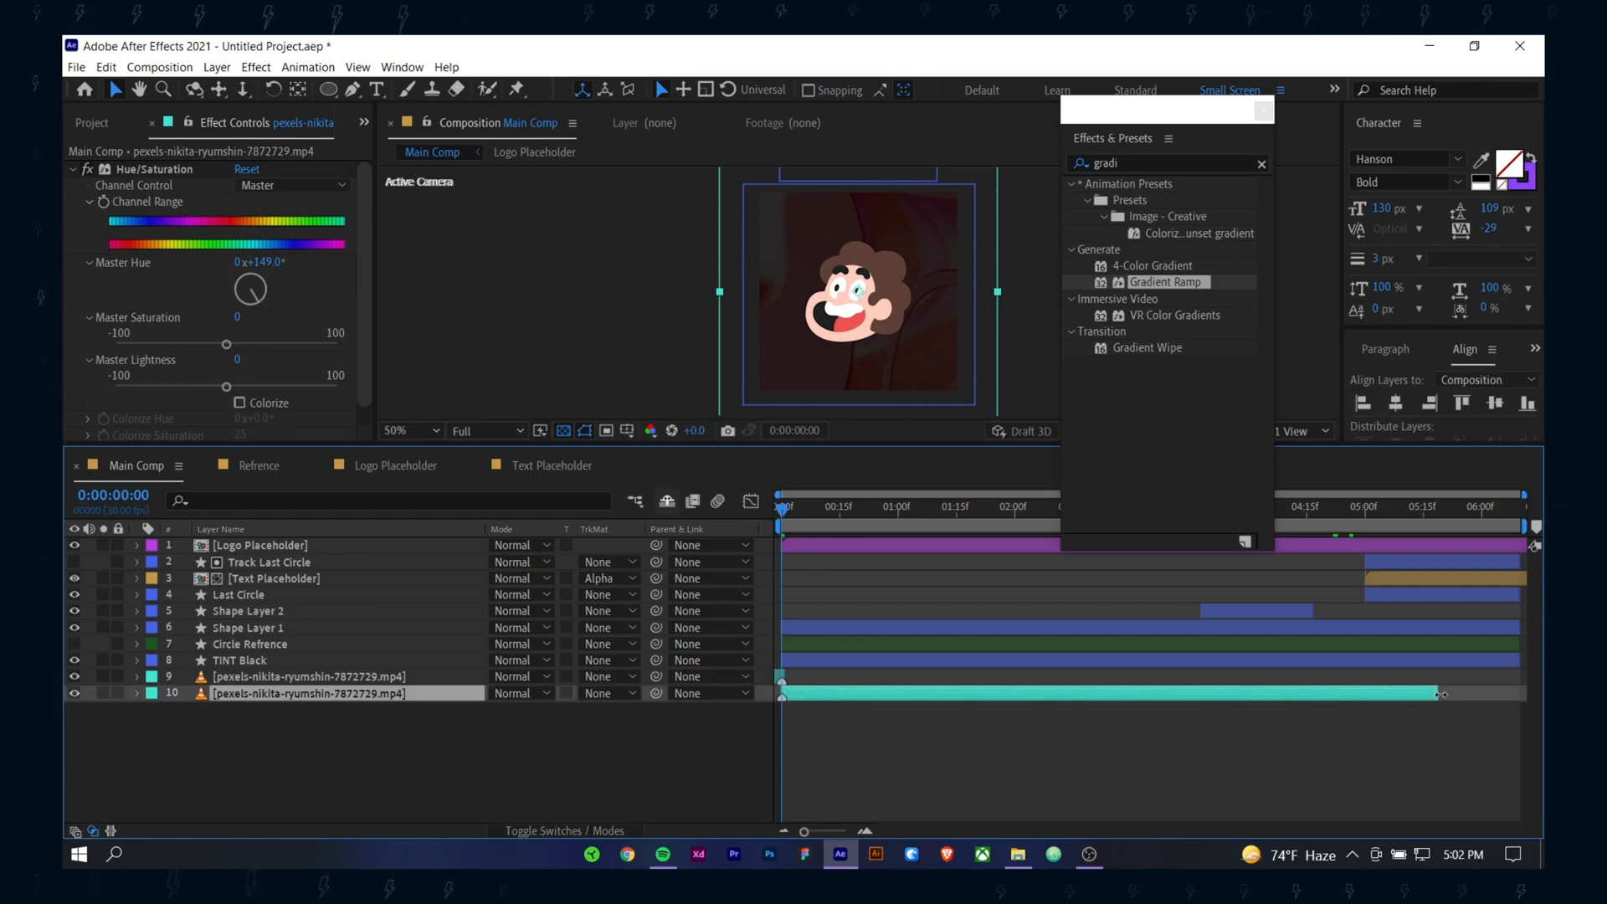
click(1274, 742)
Step: Move the trimmed upper video copy to the end of Main Comp, aligning its second marker with 0:00:06:09
drag(778, 676, 1507, 678)
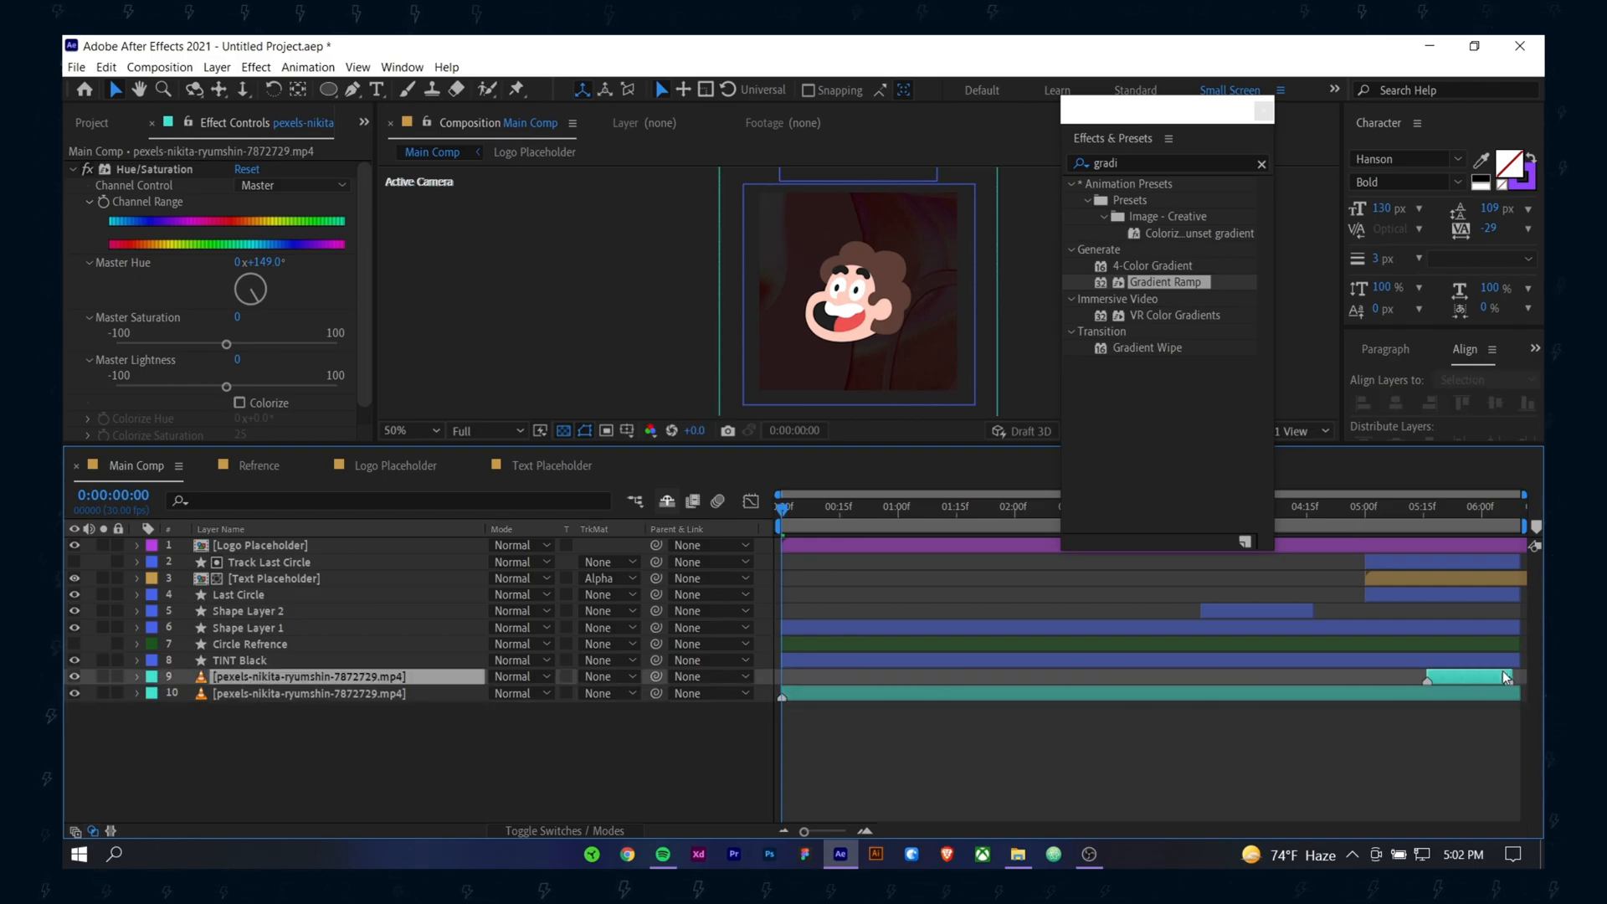
drag(1373, 511, 1528, 554)
drag(1457, 507, 1517, 508)
Step: Add opacity keyframes to both pexels video layers at 0:00:06:09 and 0:00:05:18
click(1449, 693)
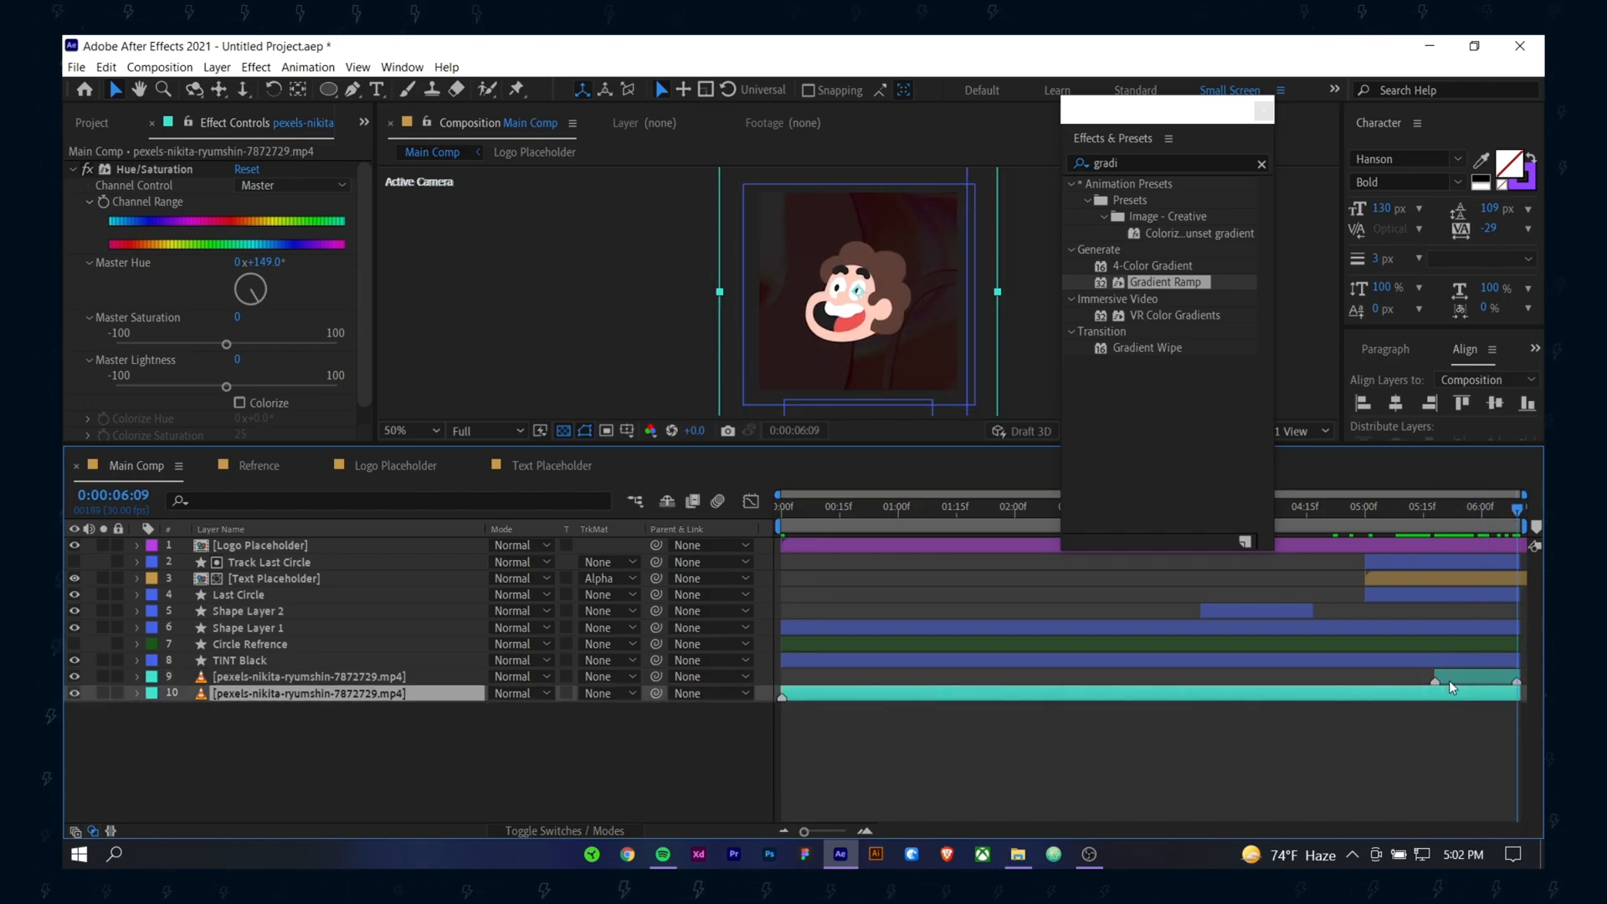
shift+click(1449, 681)
key(t)
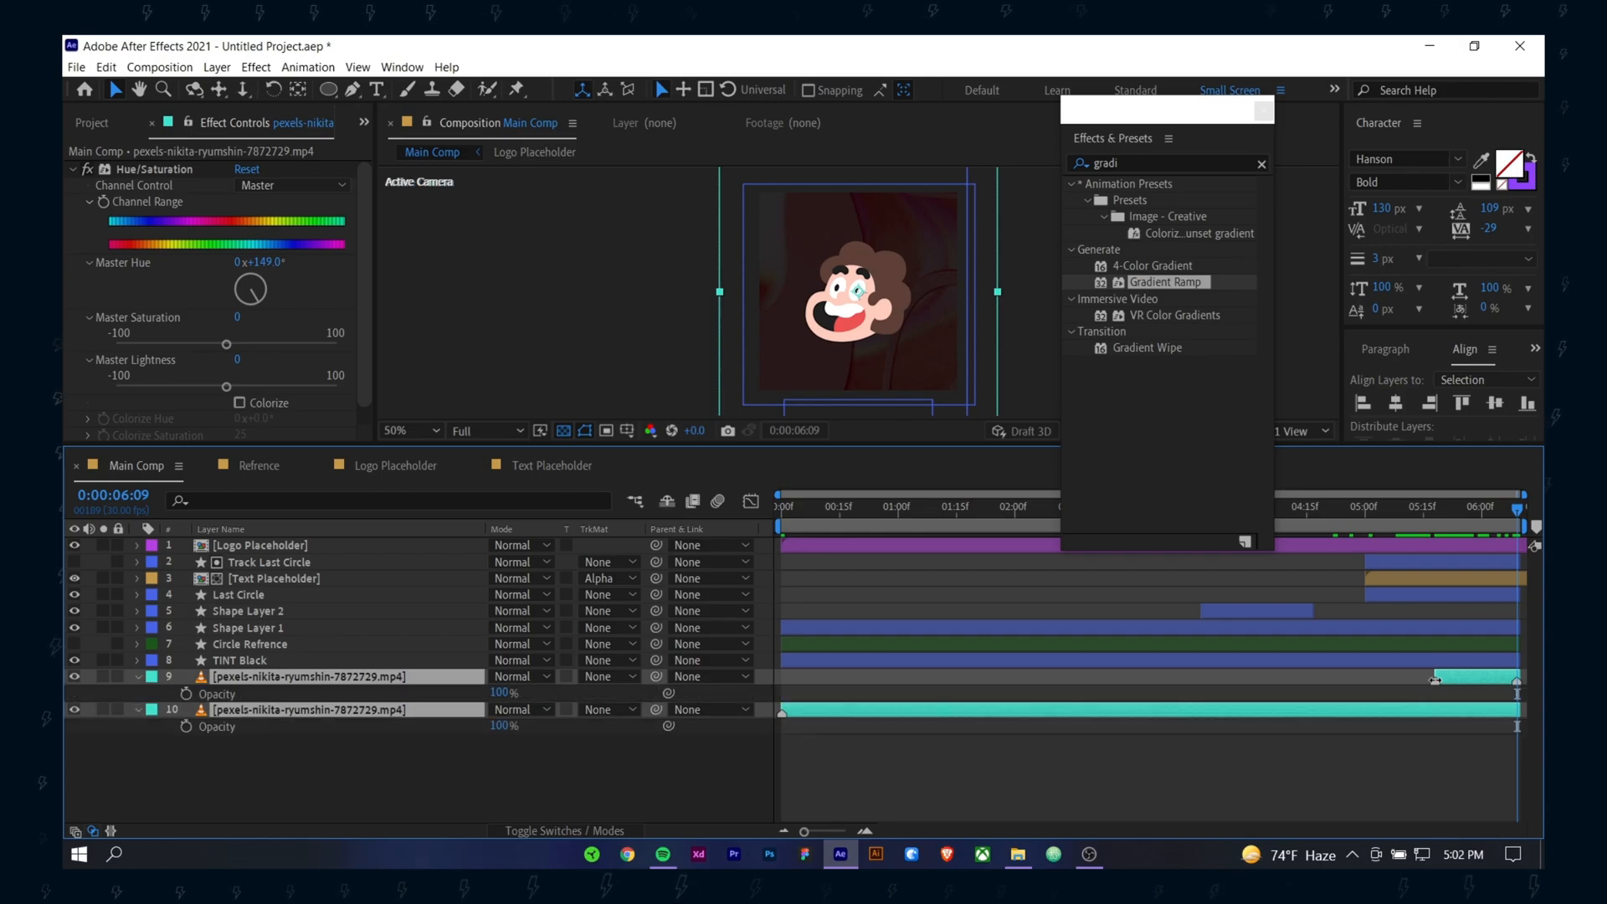
click(185, 694)
drag(1499, 515, 1435, 515)
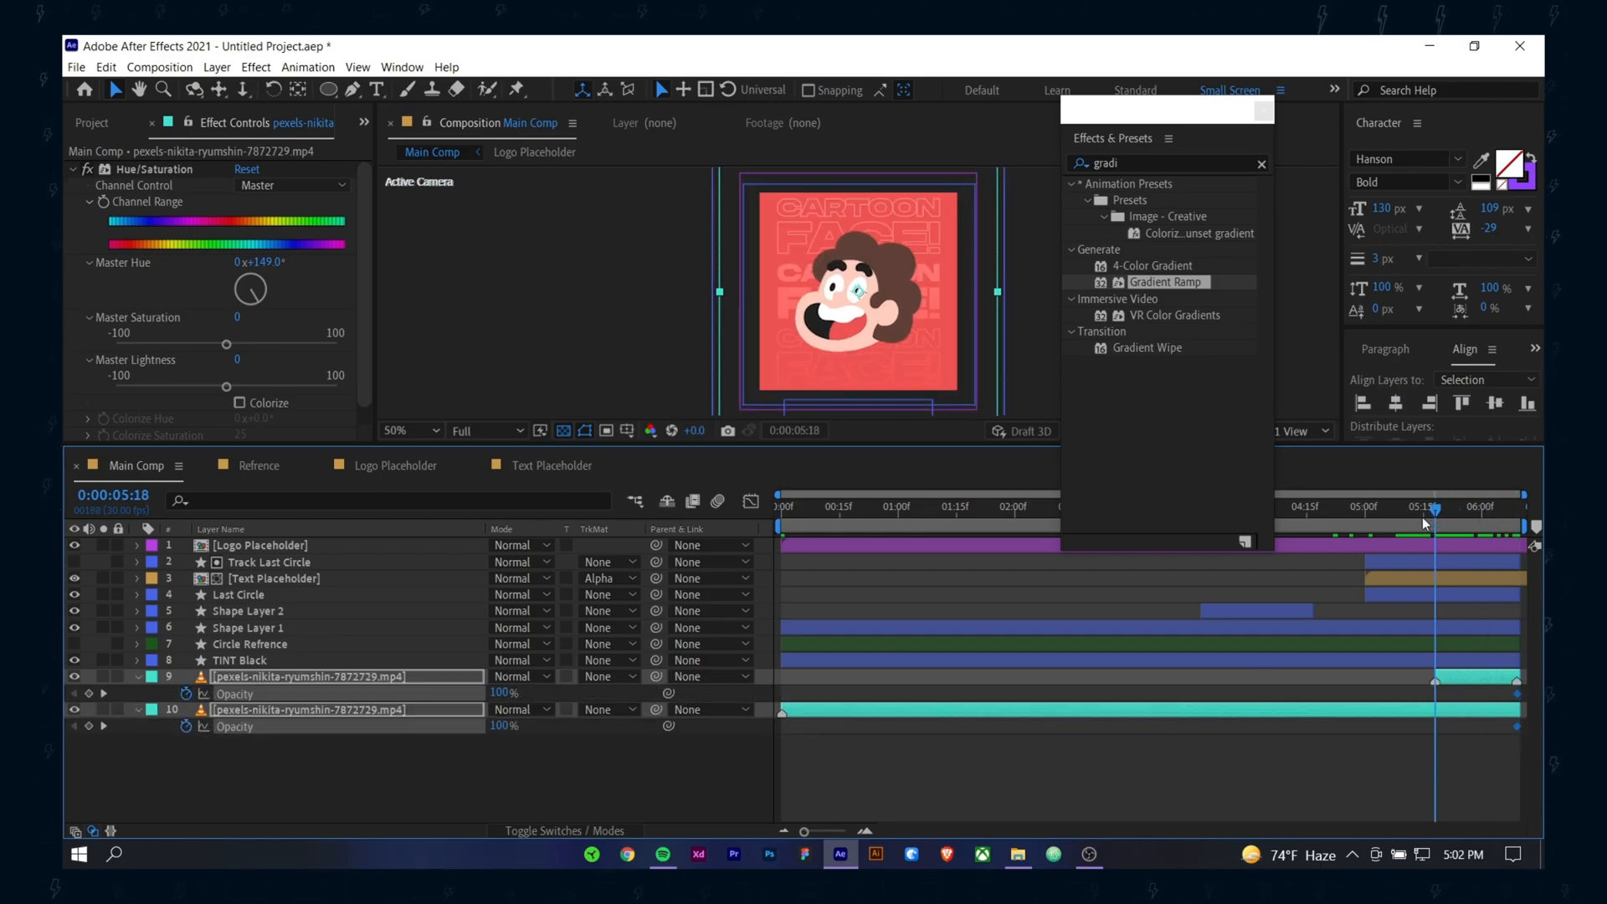
click(88, 694)
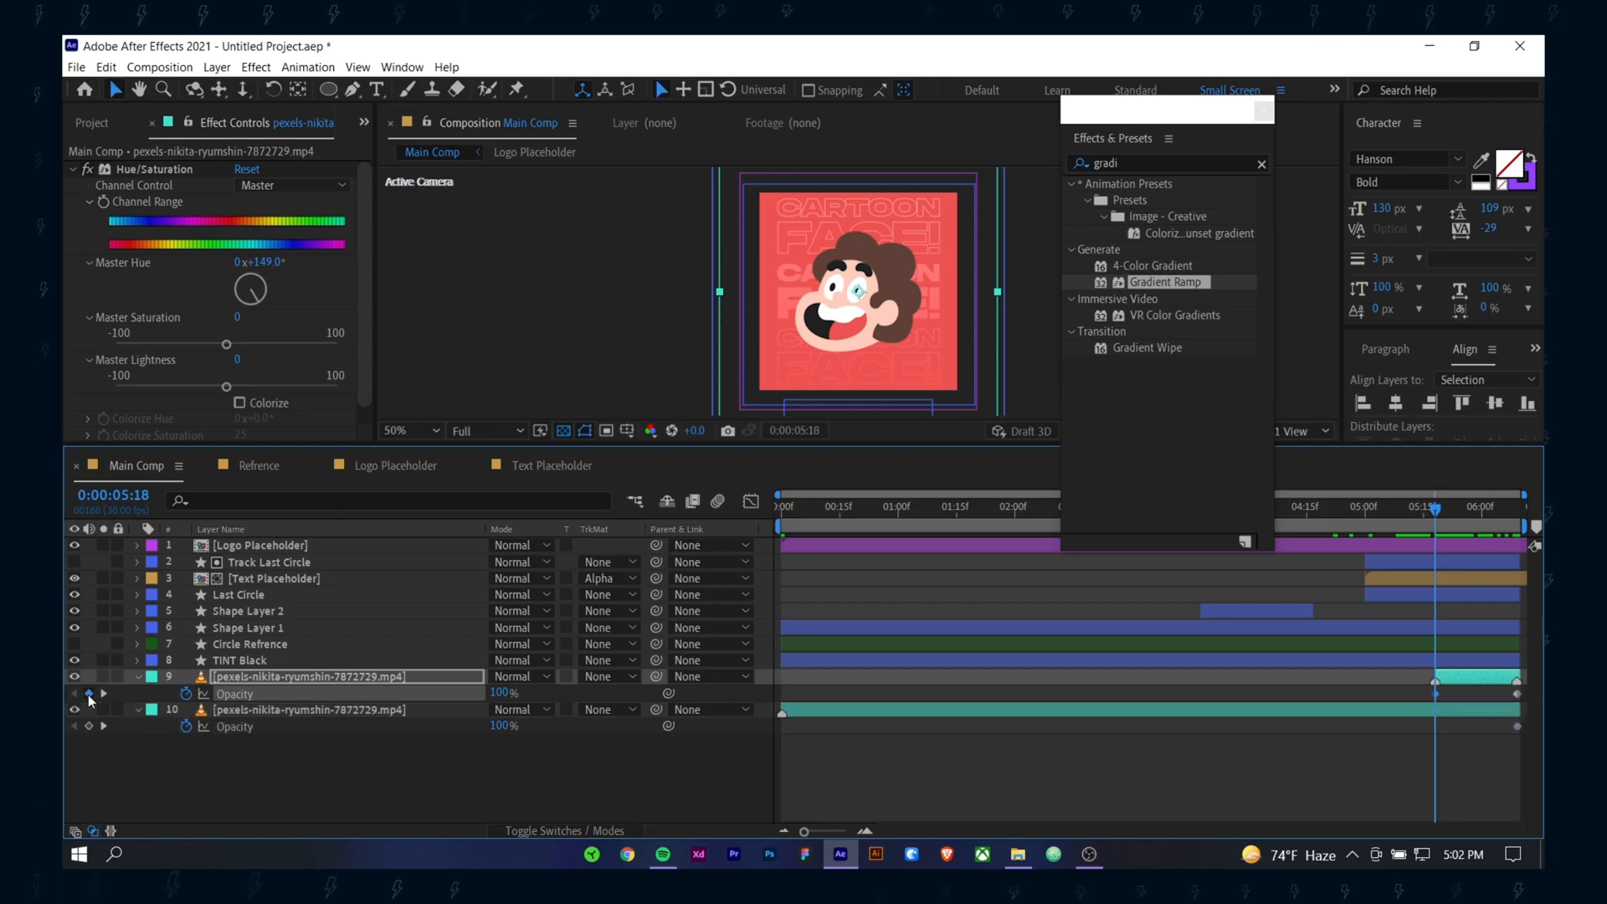
click(105, 733)
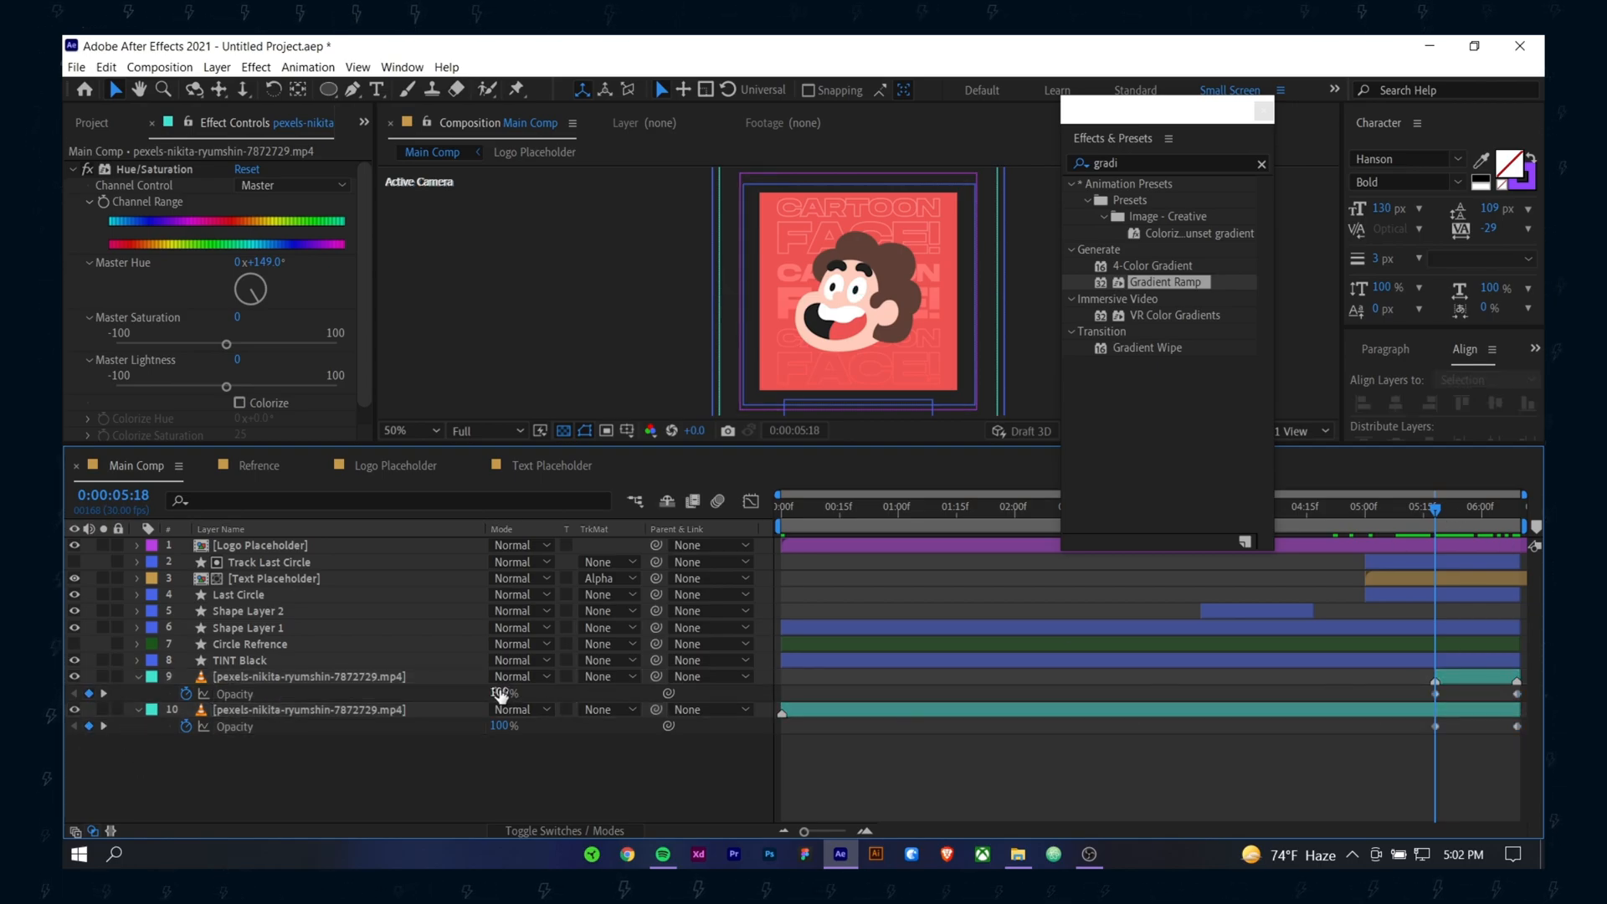
Step: Crossfade the video copies: set the upper copy's opacity to 0% at 0:00:05:18 and the lower copy's to 0% at 0:00:06:09
text(0)
key(Return)
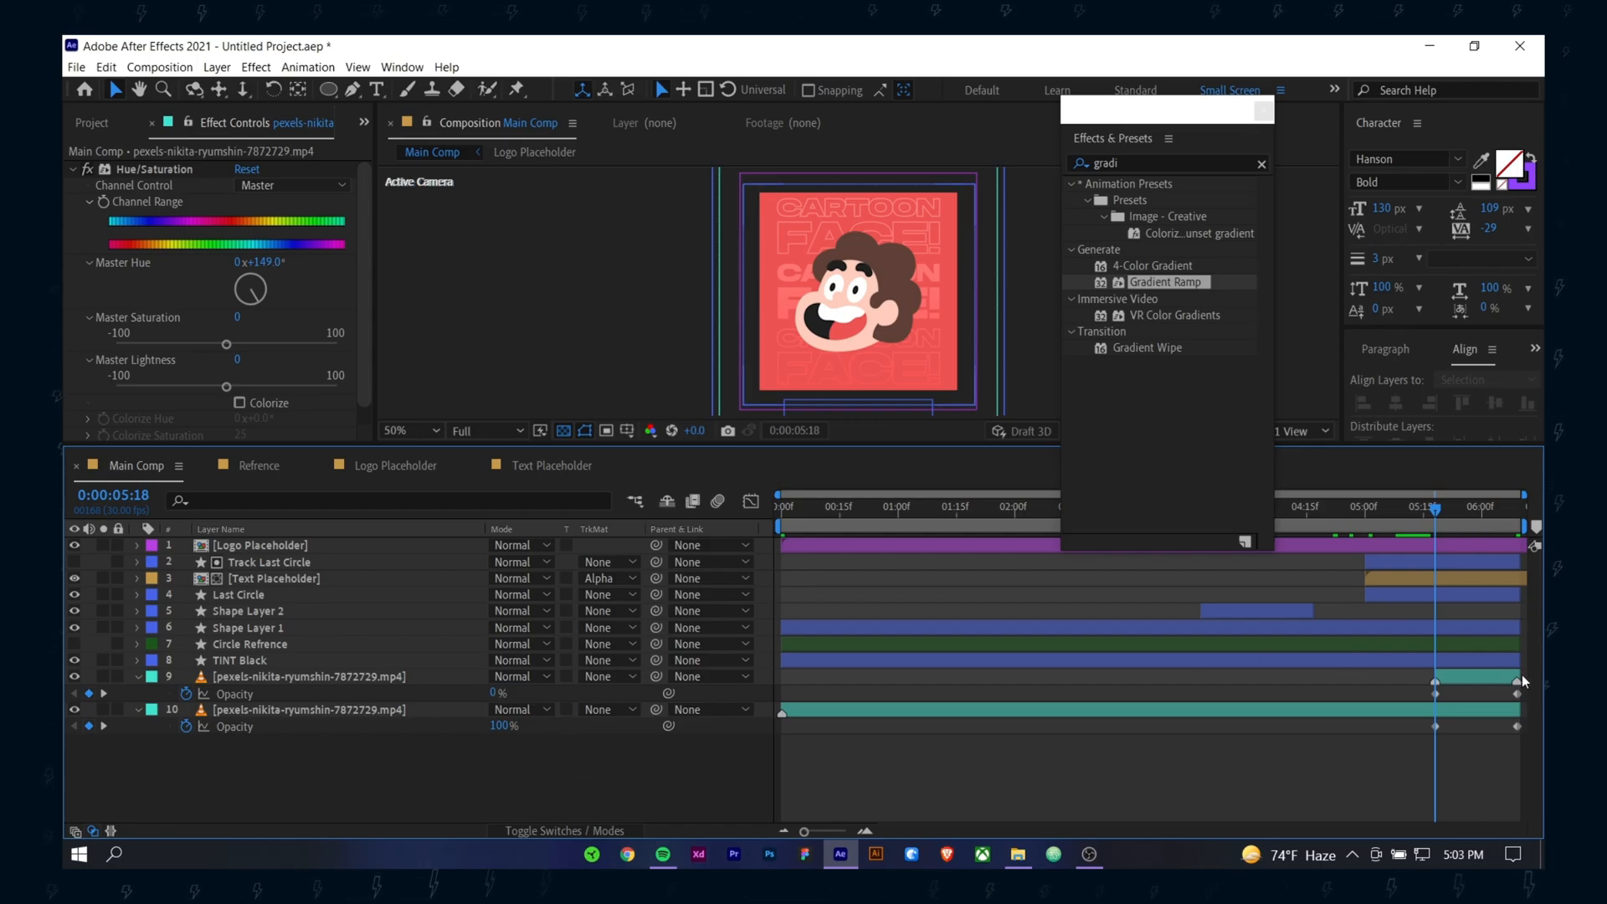
drag(1438, 512, 1515, 512)
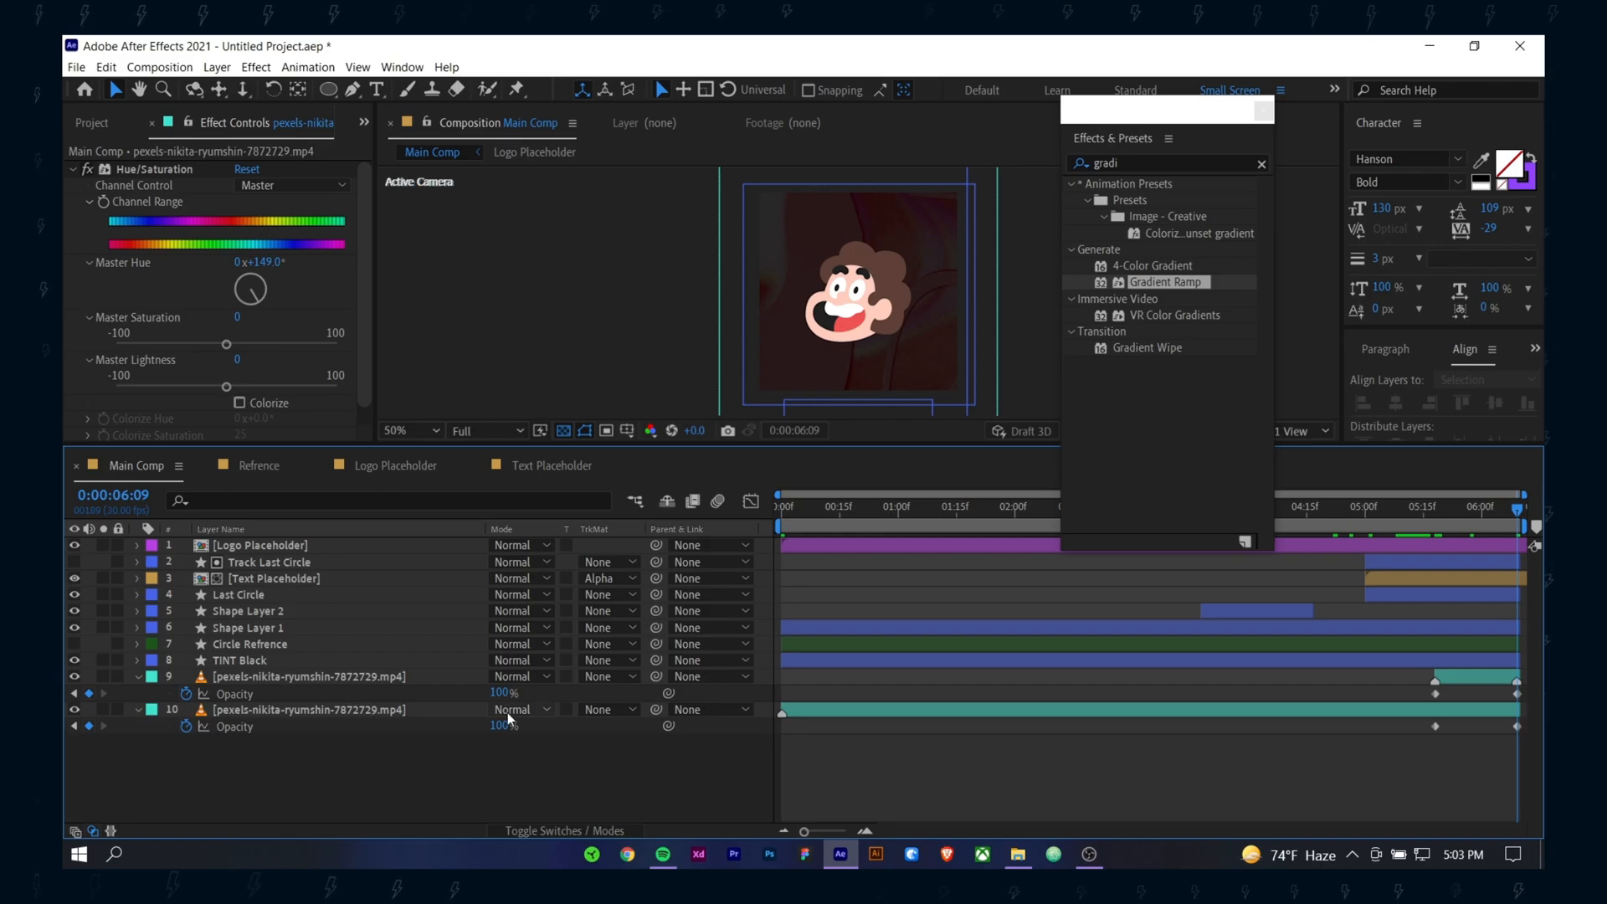
text(90)
key(Return)
Step: Preview the crossfade and loop in Main Comp with the transparency grid turned off
drag(1465, 511, 1536, 524)
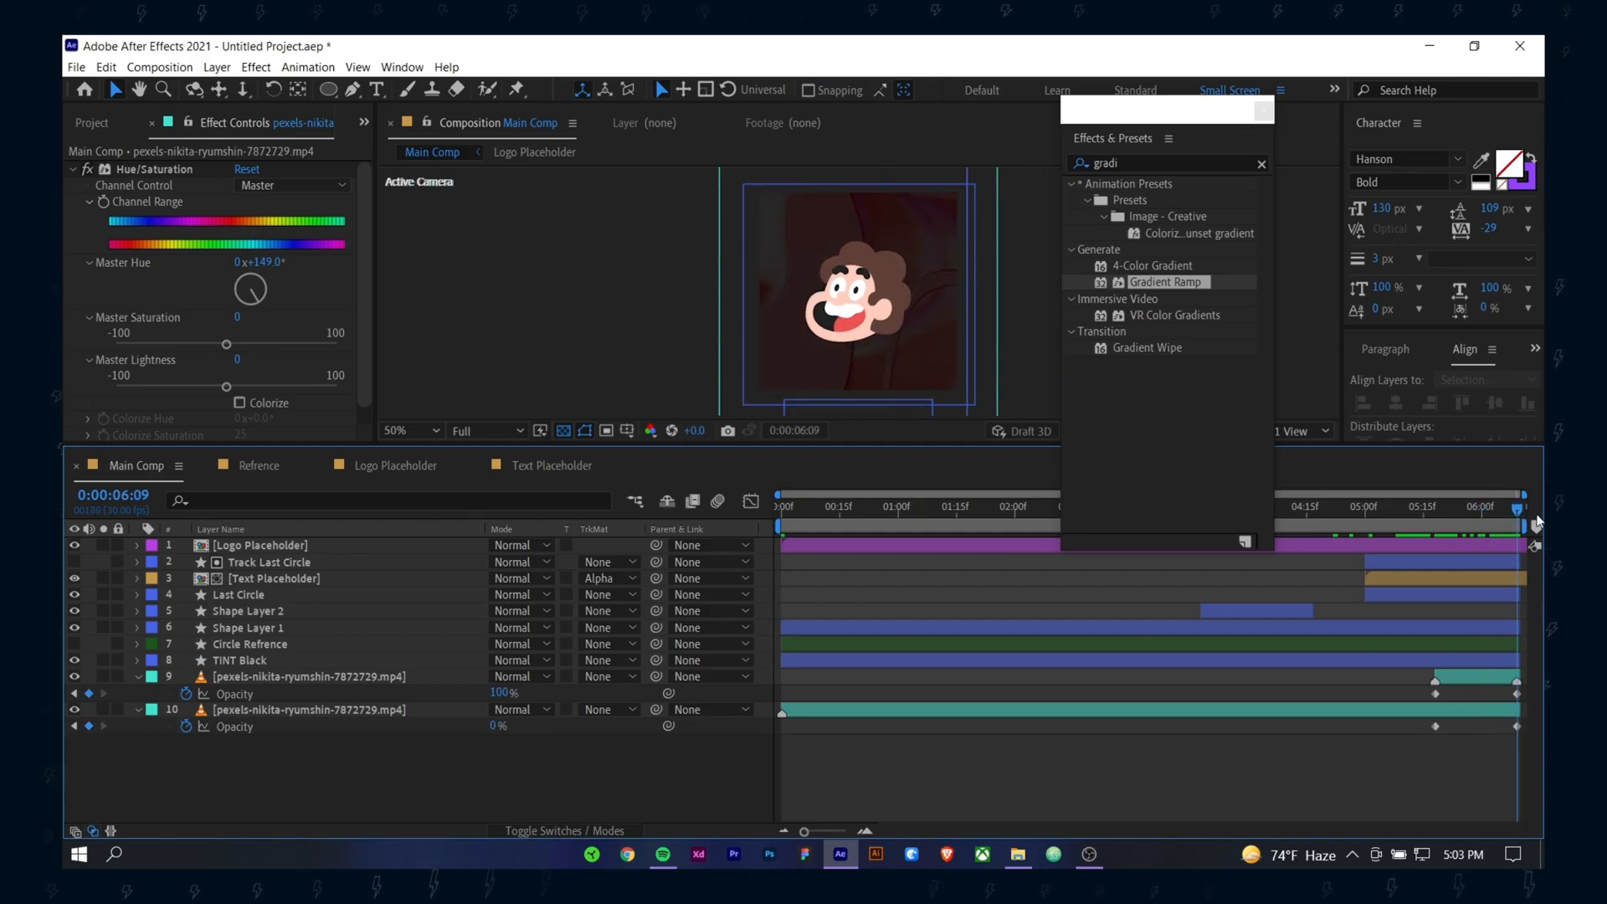
click(1507, 545)
click(1430, 509)
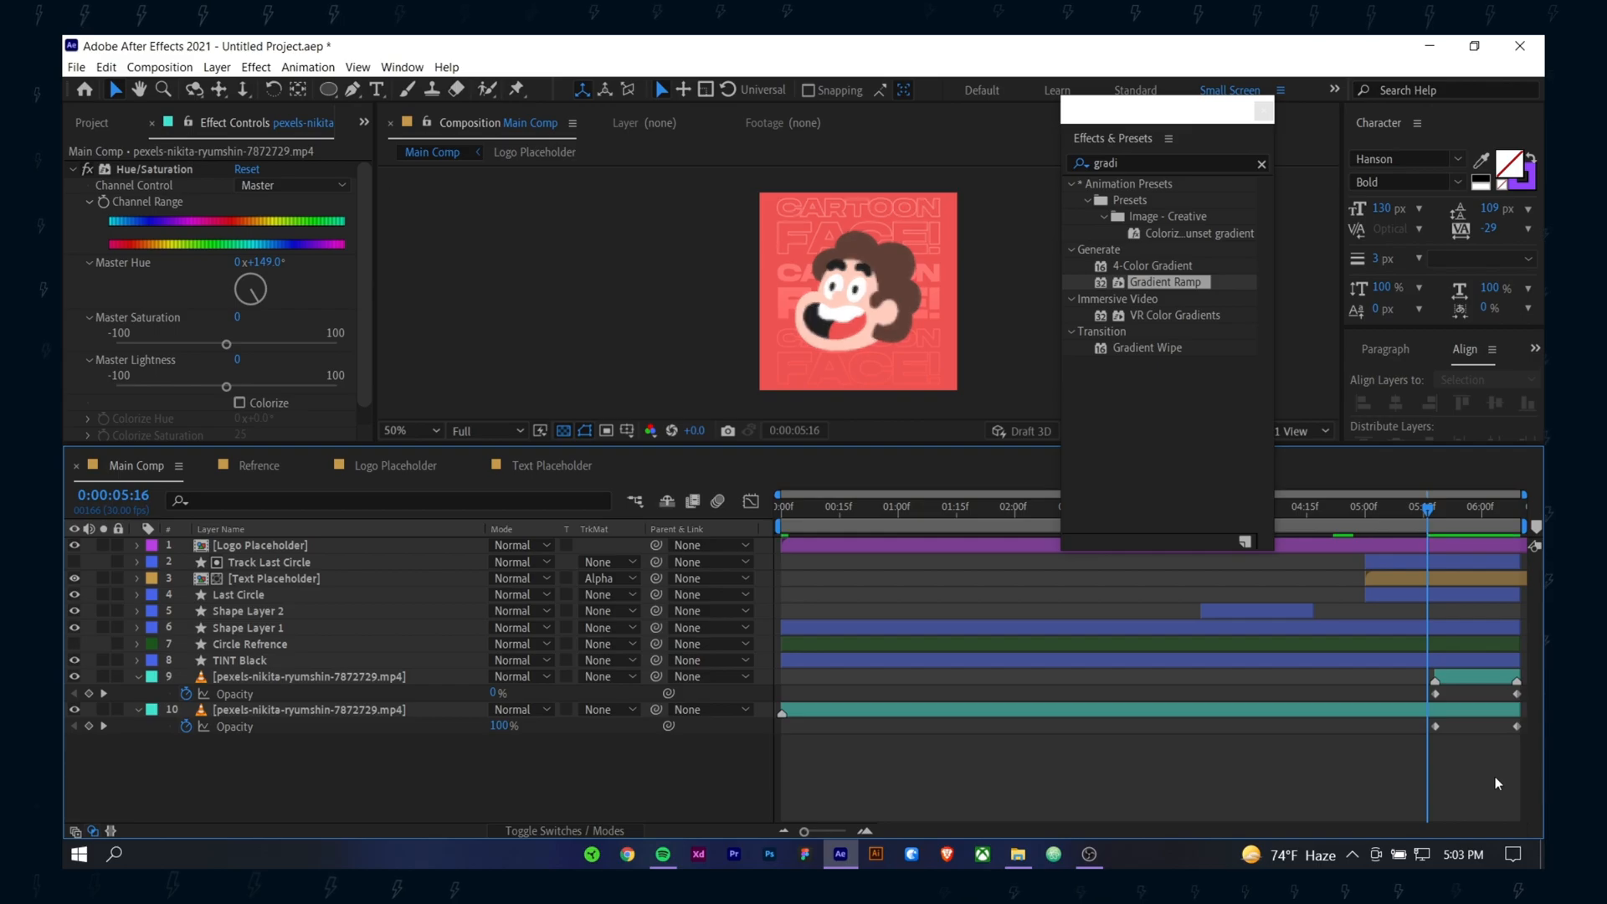
click(563, 431)
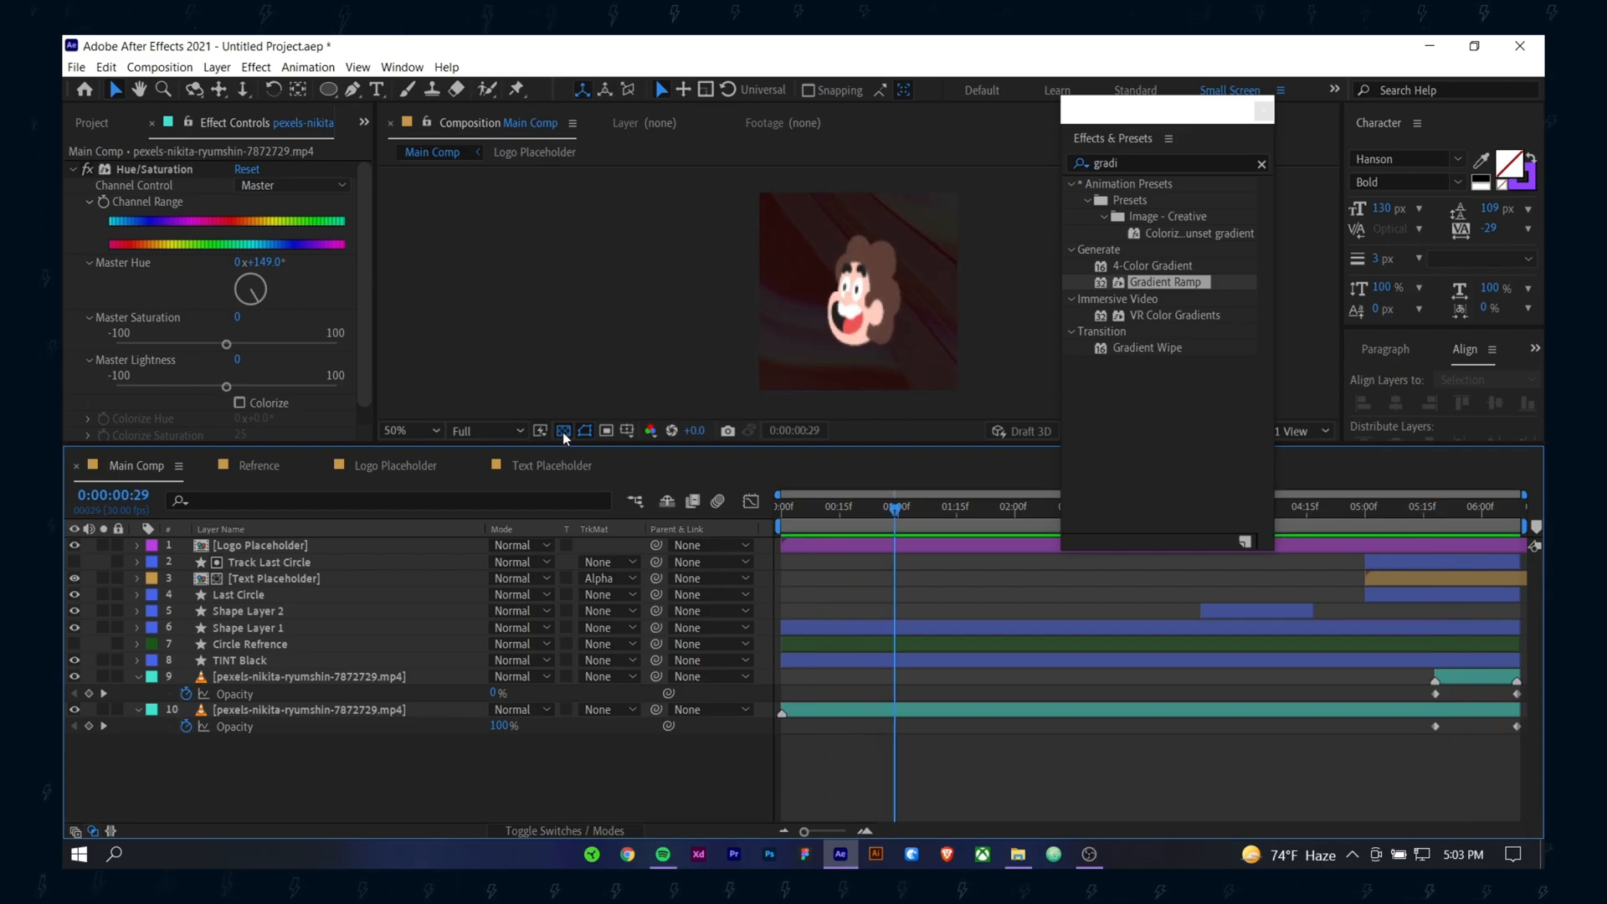
click(1421, 509)
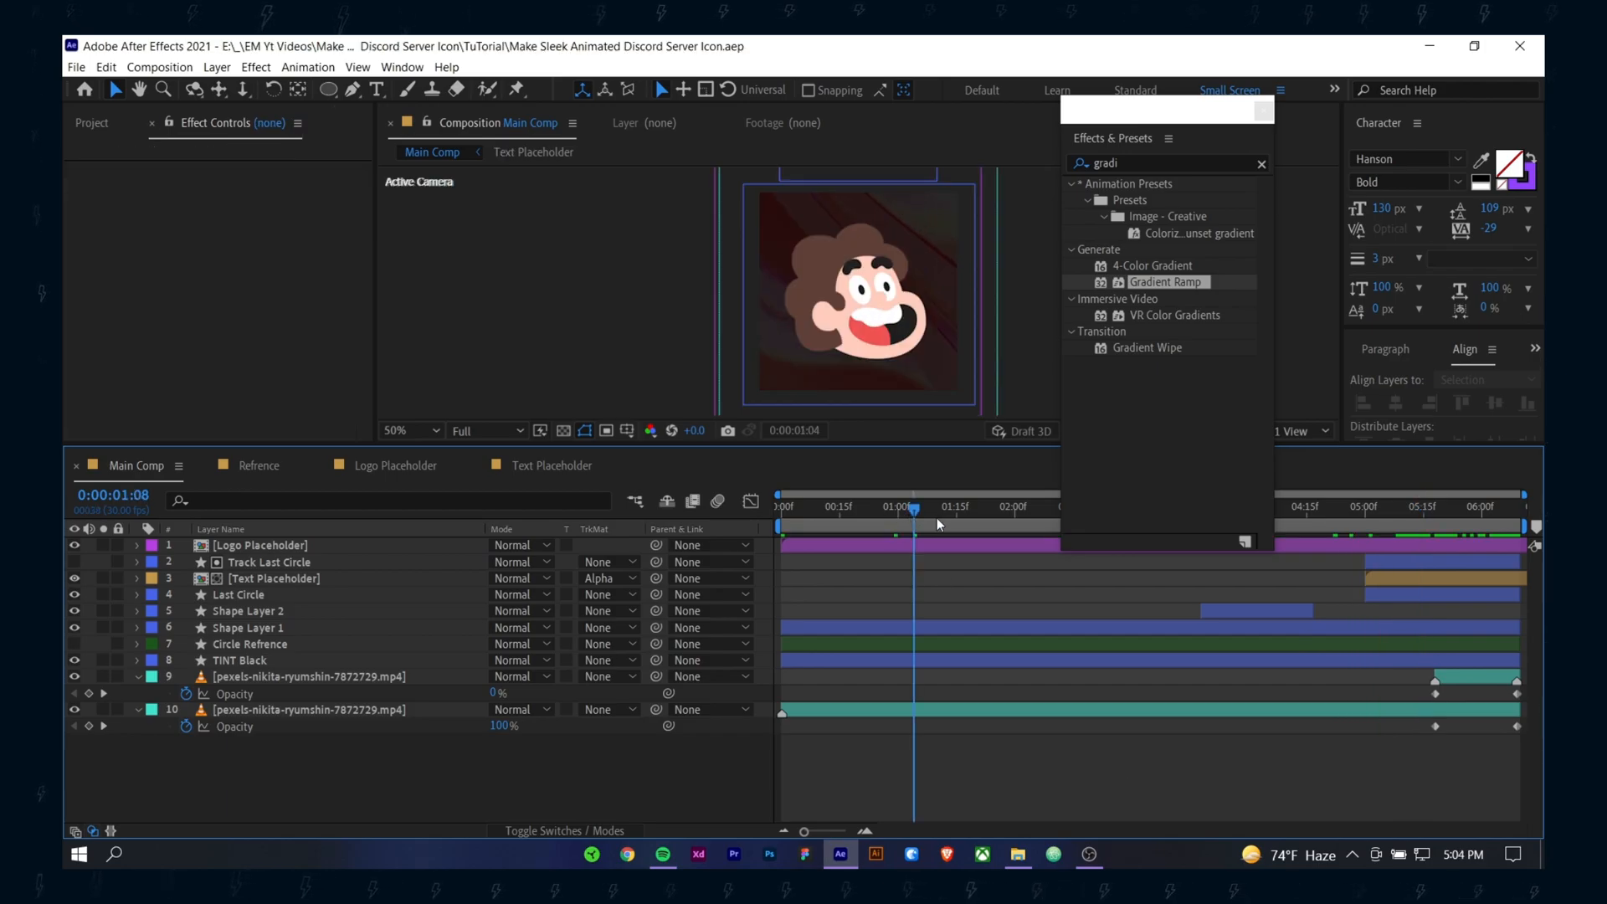
drag(938, 517, 970, 511)
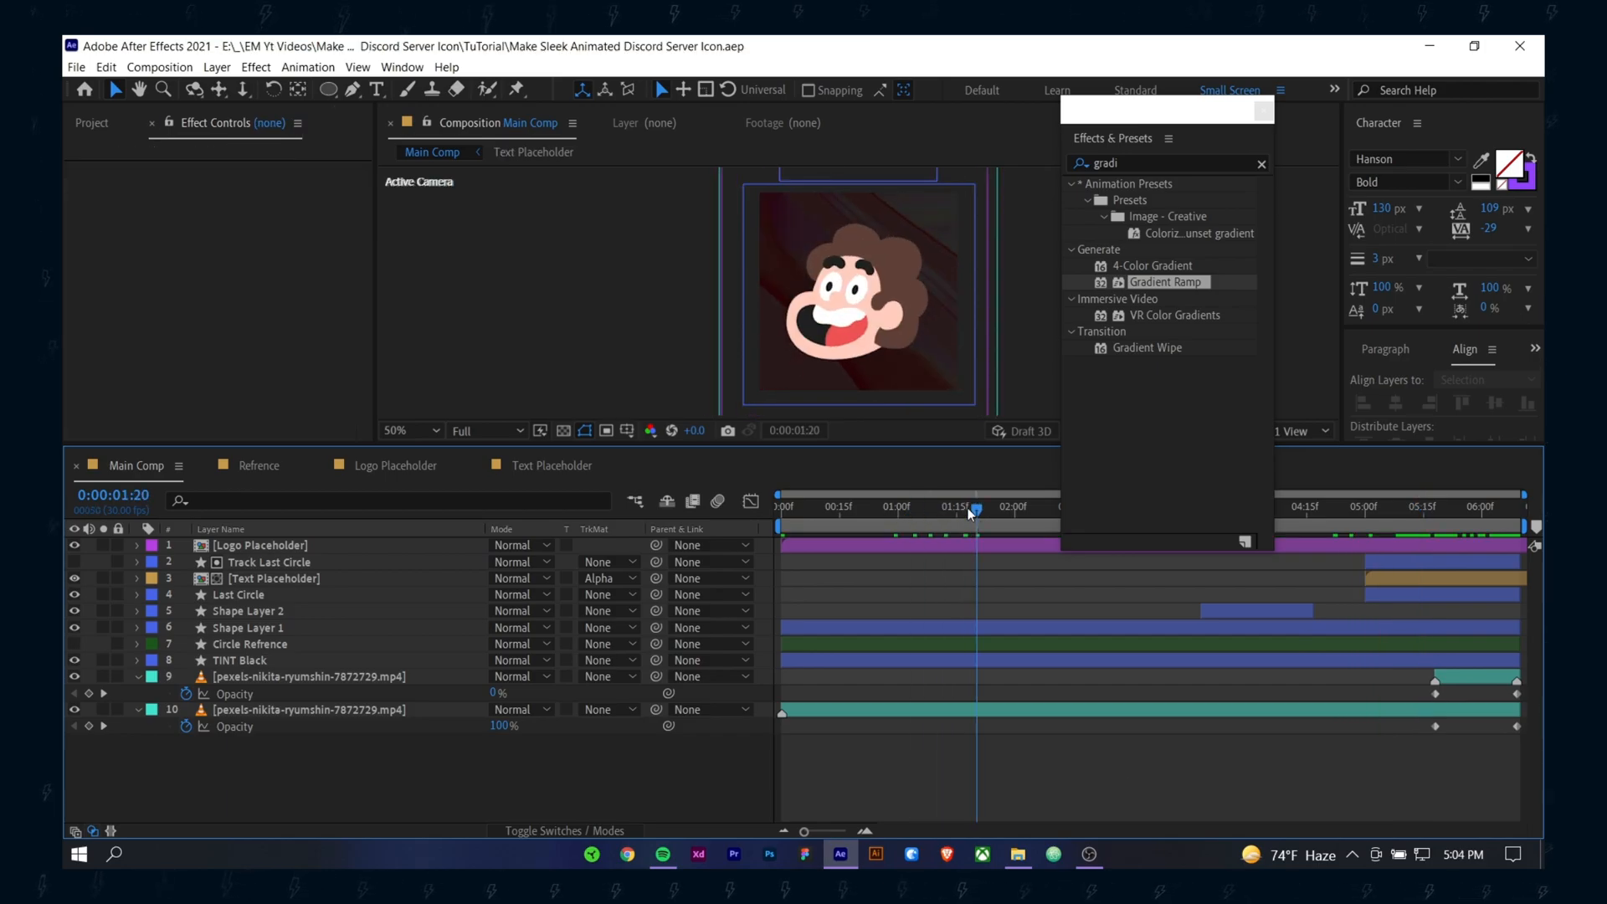
Step: Enlarge the composition viewer and examine the motion blur in the Refrence composition
click(309, 465)
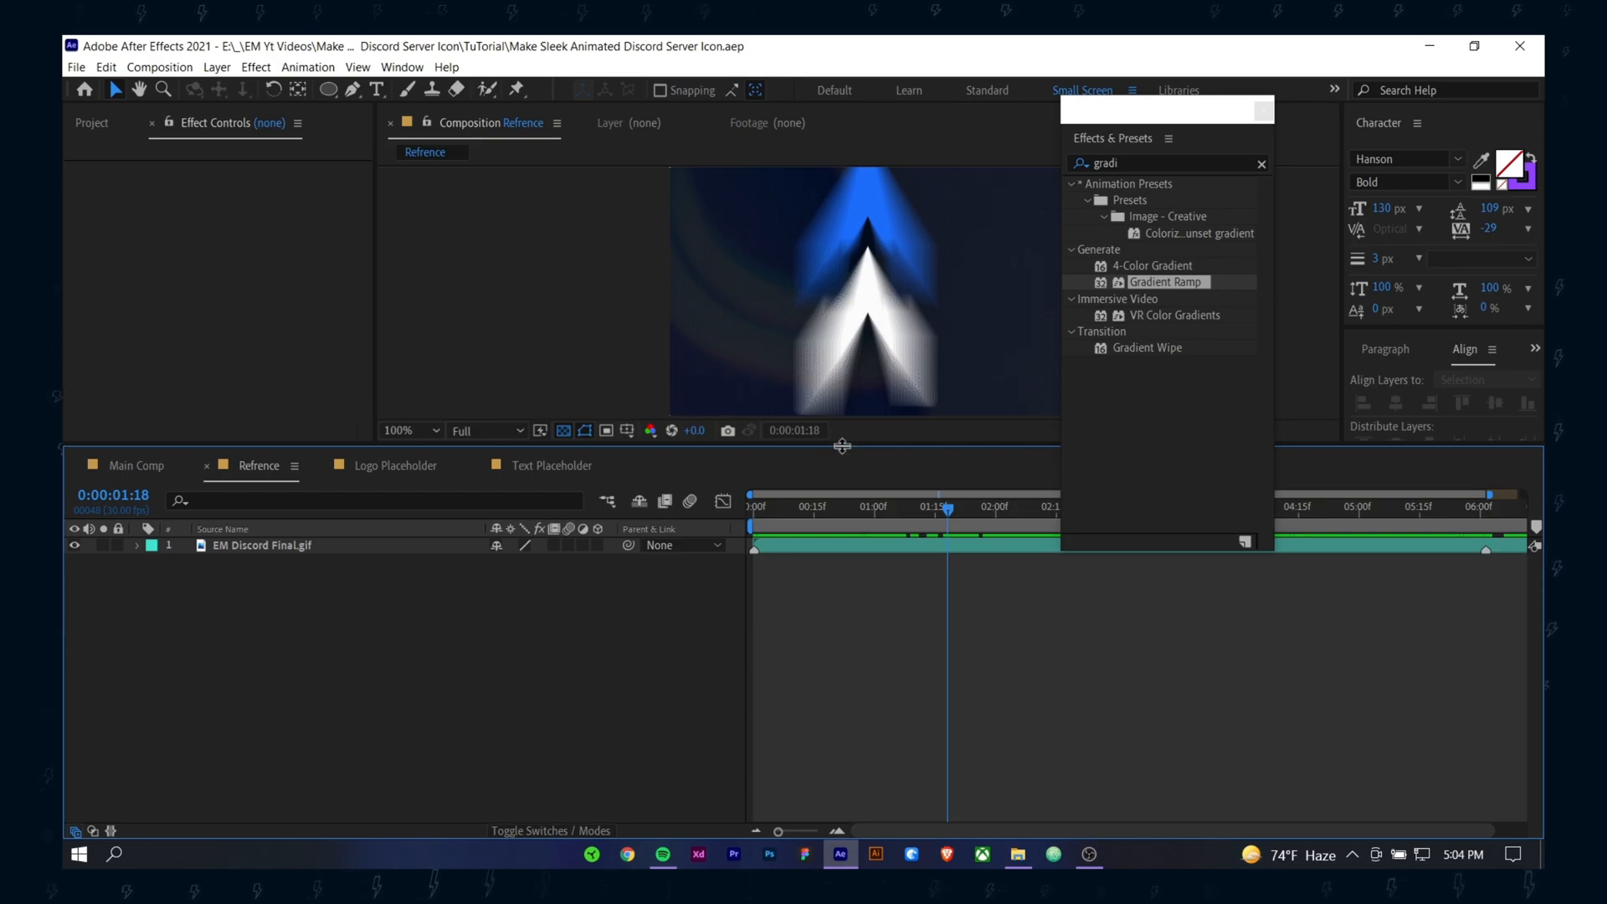
drag(843, 445, 844, 589)
click(817, 655)
drag(817, 655, 1058, 670)
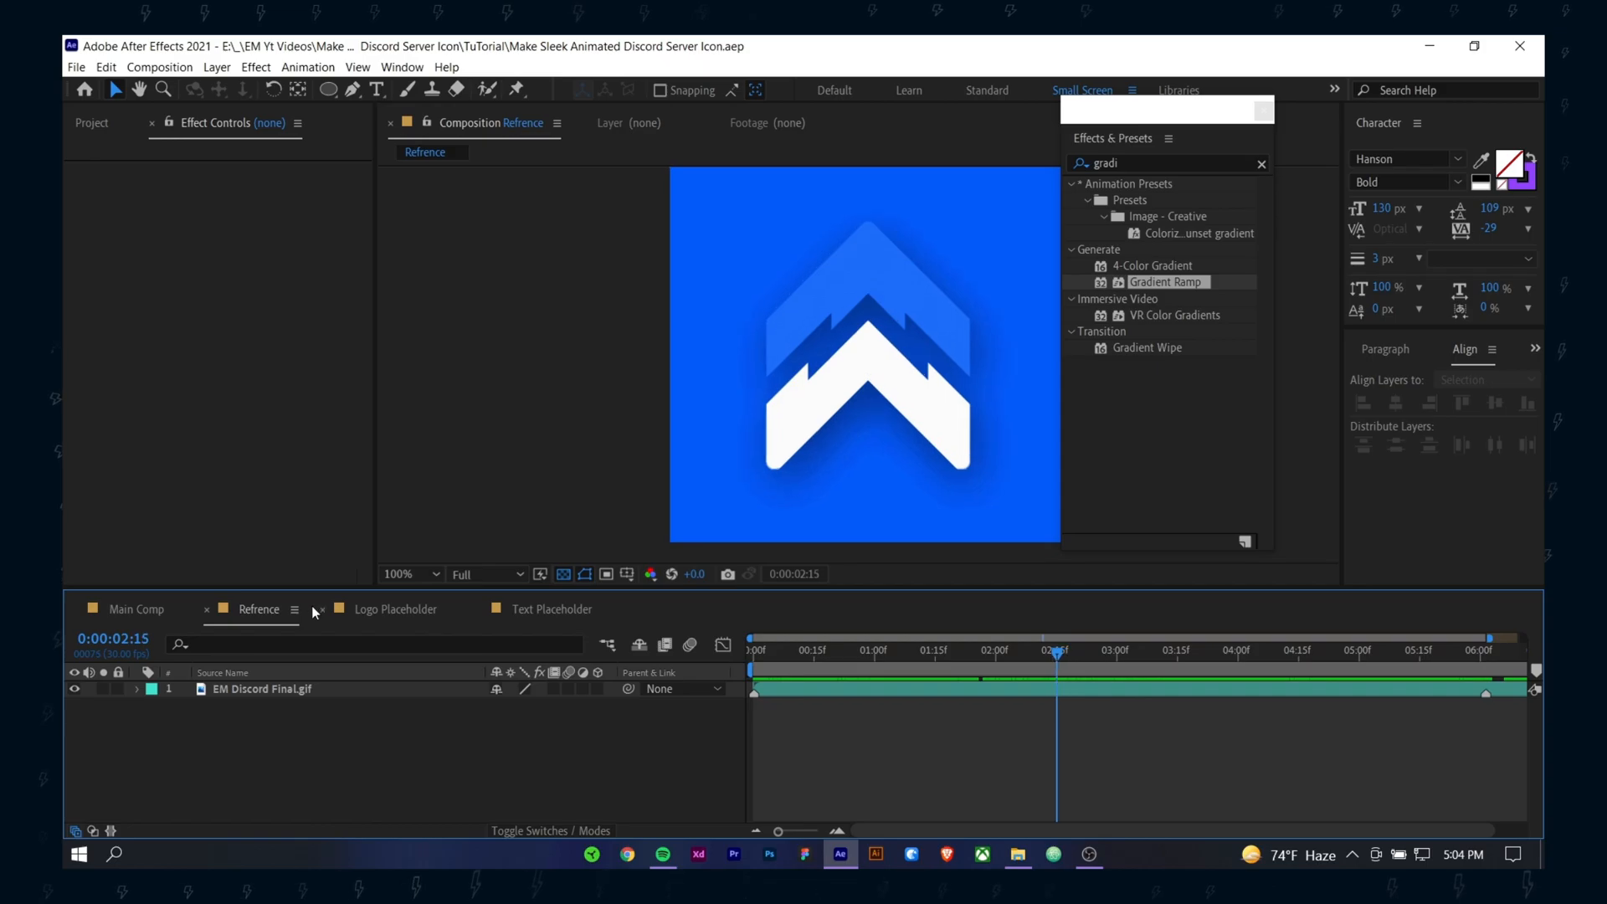
Step: Enable motion blur for Main Comp and its Logo Placeholder layer, and preview the animation from the start
click(141, 609)
mouse_move(912, 655)
mouse_down()
mouse_move(891, 655)
mouse_move(926, 665)
mouse_up()
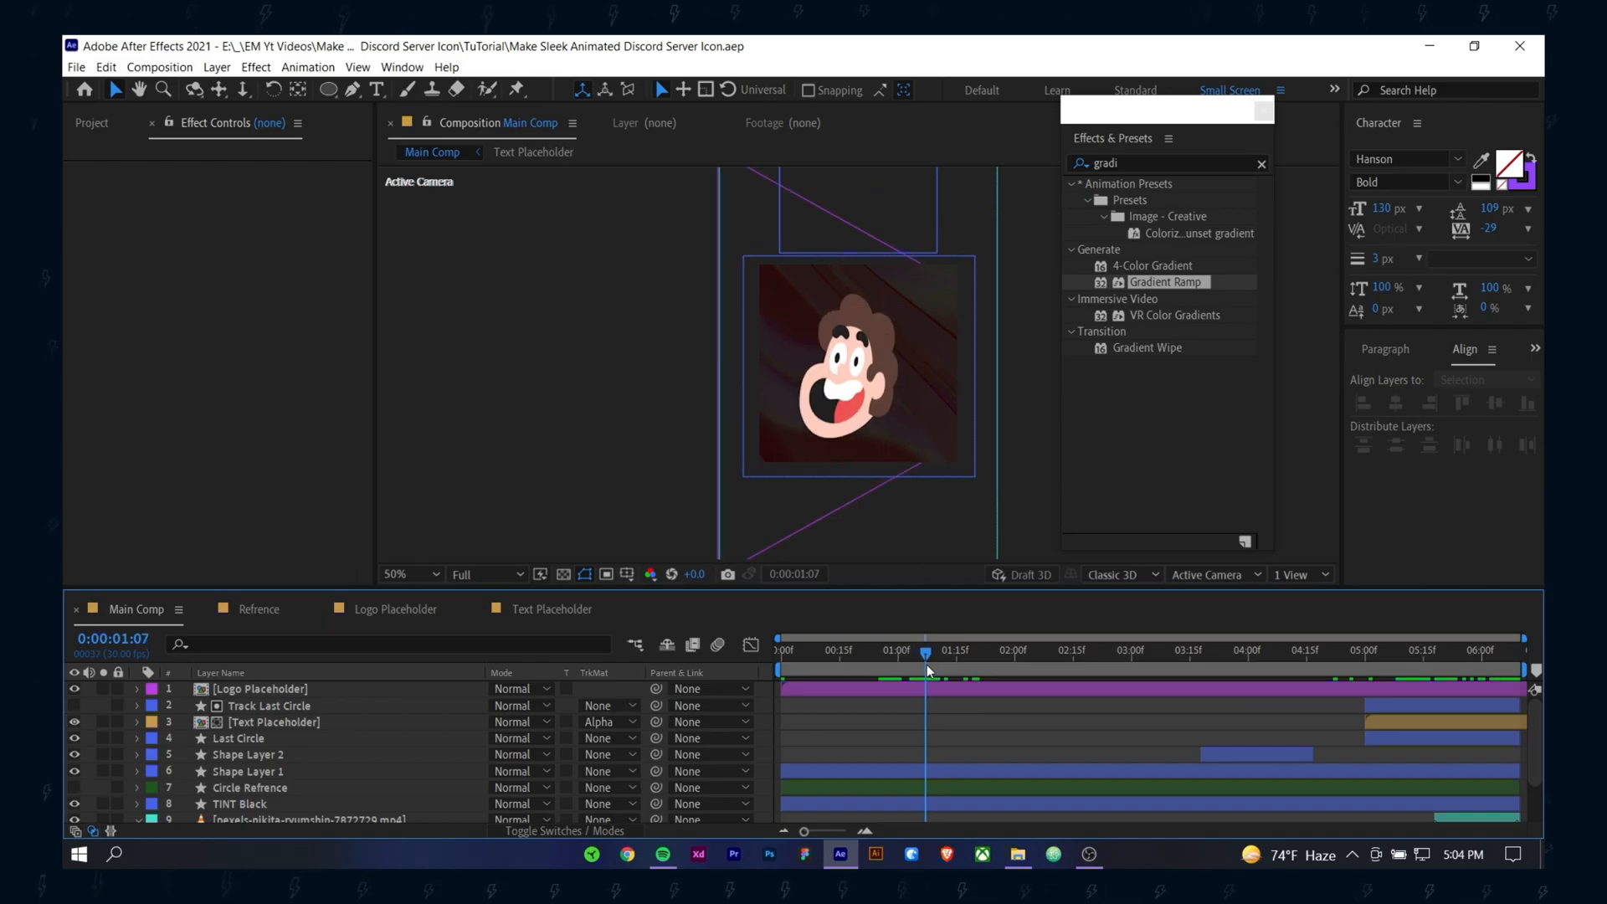
click(717, 646)
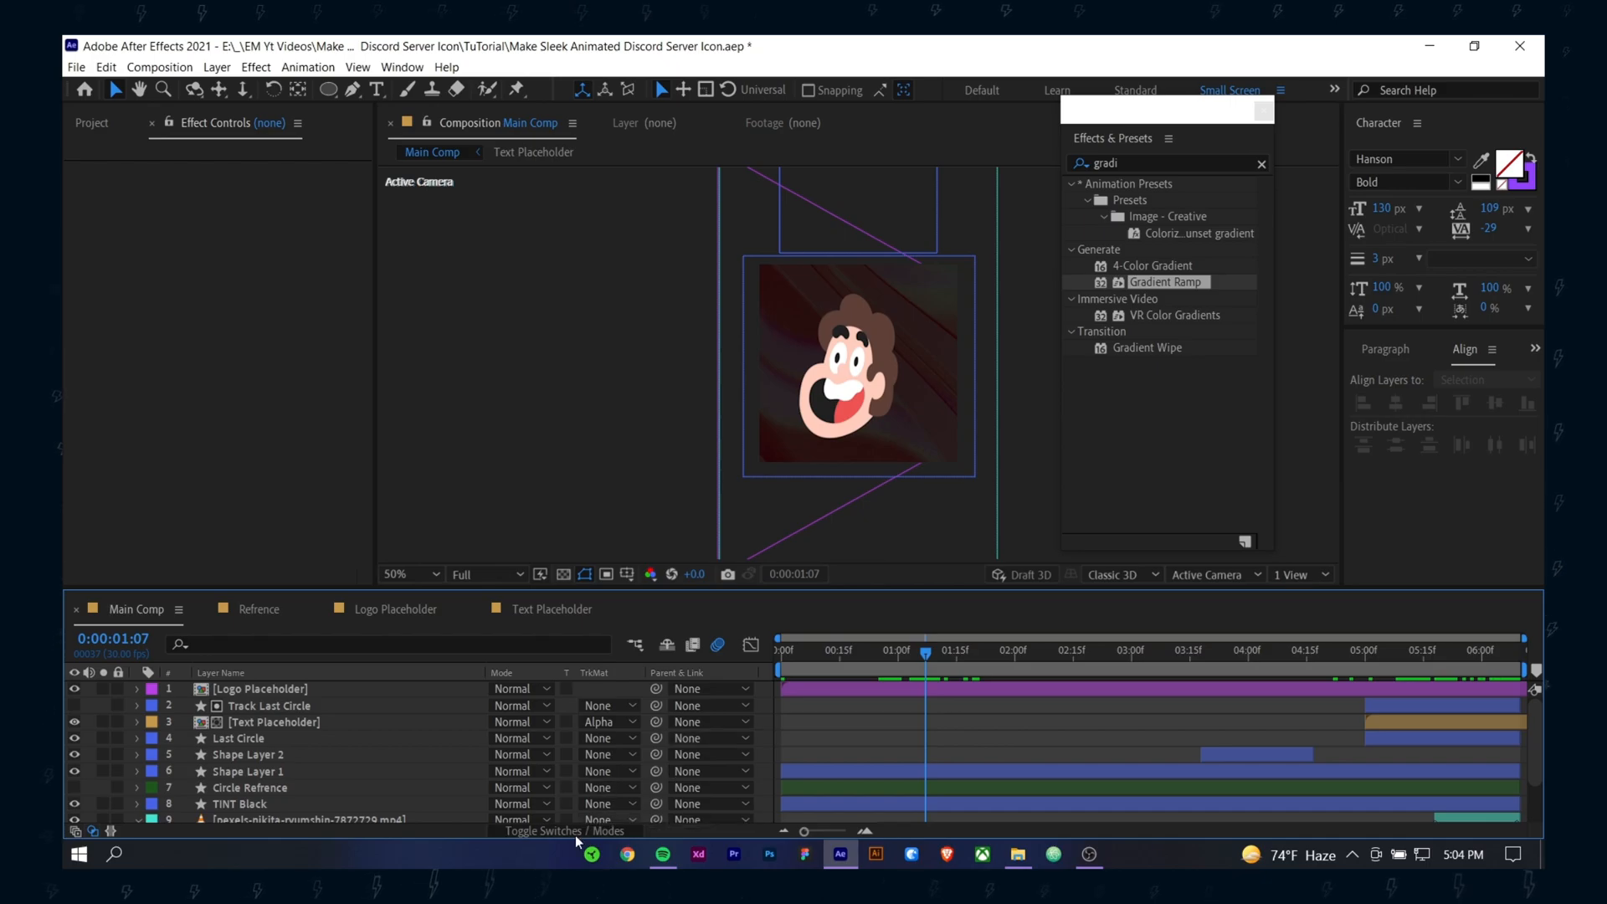
click(575, 834)
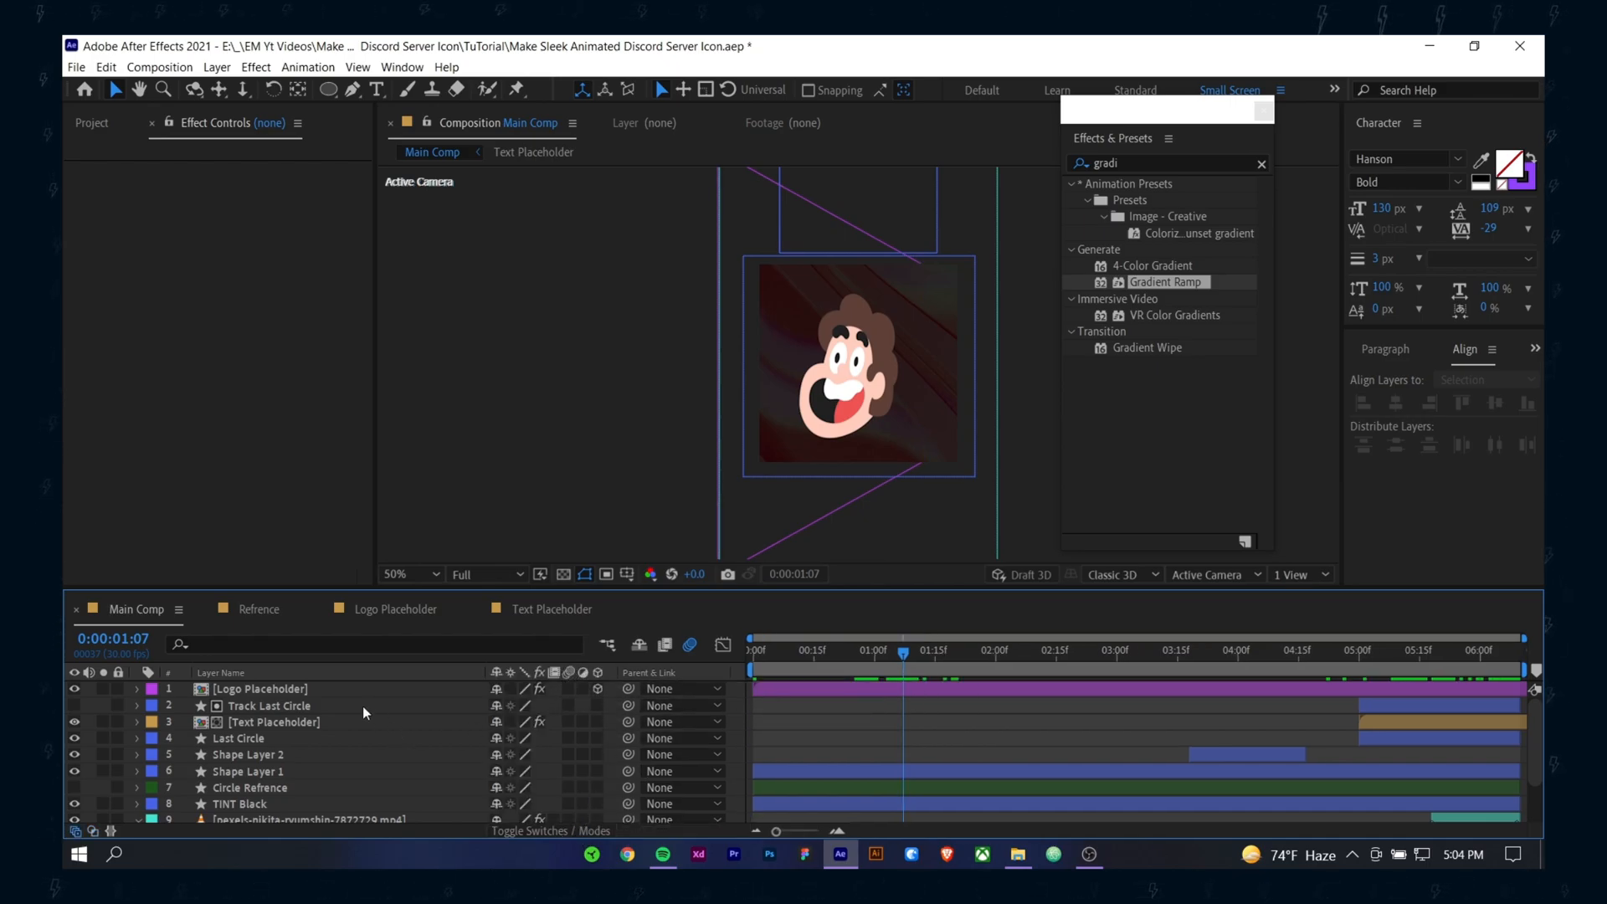
click(505, 685)
click(569, 690)
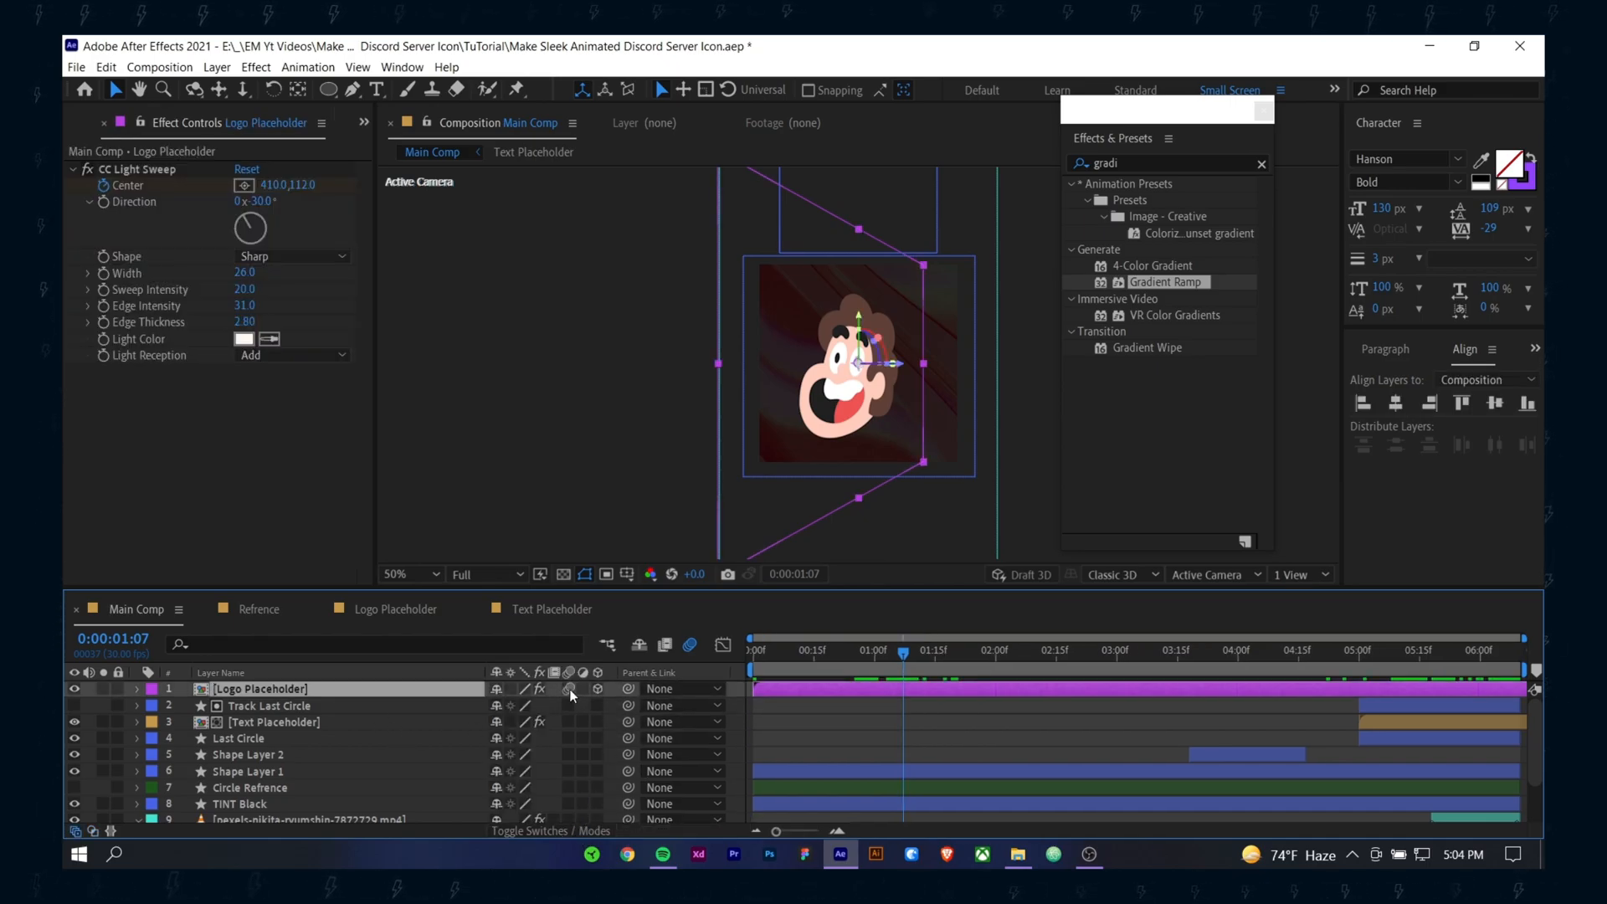
drag(864, 657, 750, 653)
key(space)
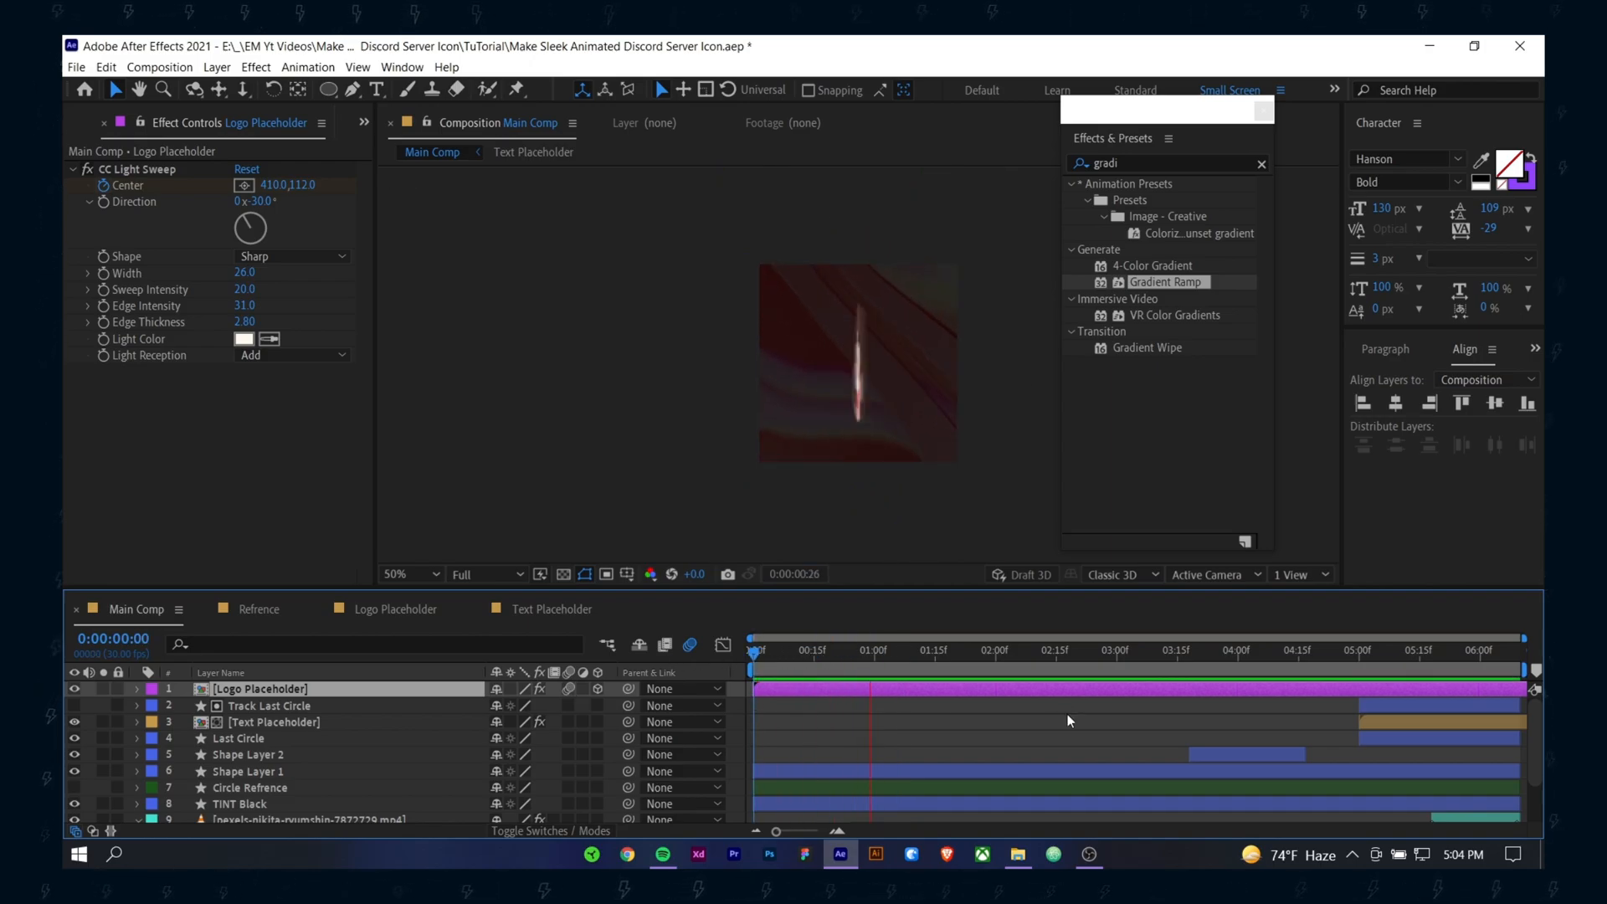
Step: Identify Shape Layer 1 by toggling its visibility around 0:00:02:03 and rename it First Circle
click(1003, 665)
drag(1003, 664, 1007, 655)
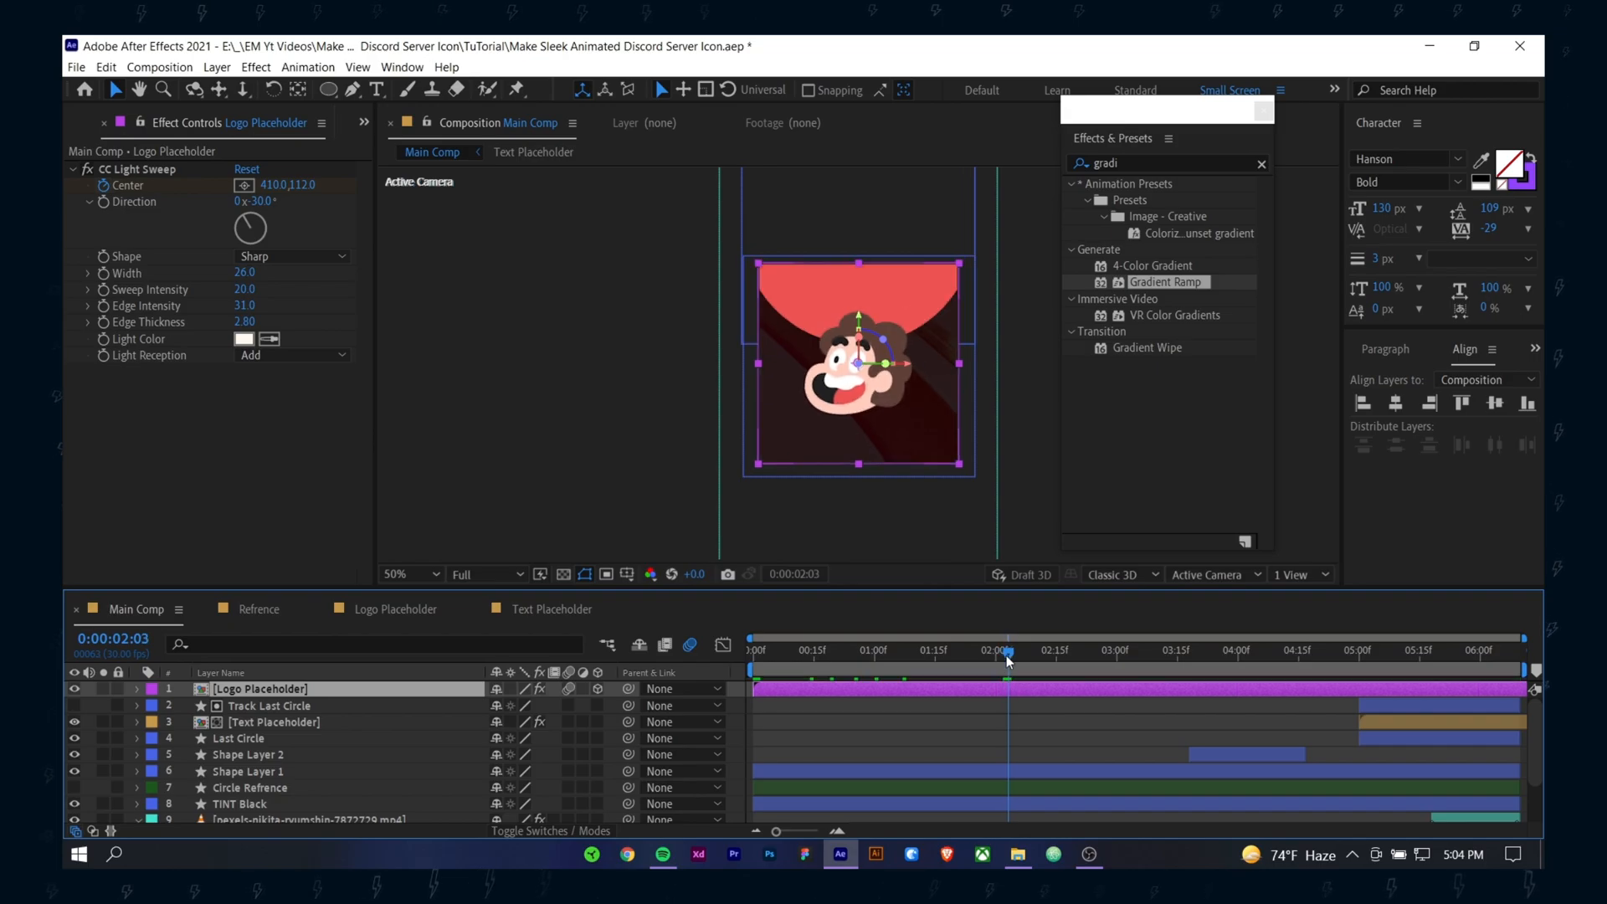
click(763, 771)
click(74, 771)
click(73, 771)
right_click(259, 774)
click(300, 740)
text(Fi)
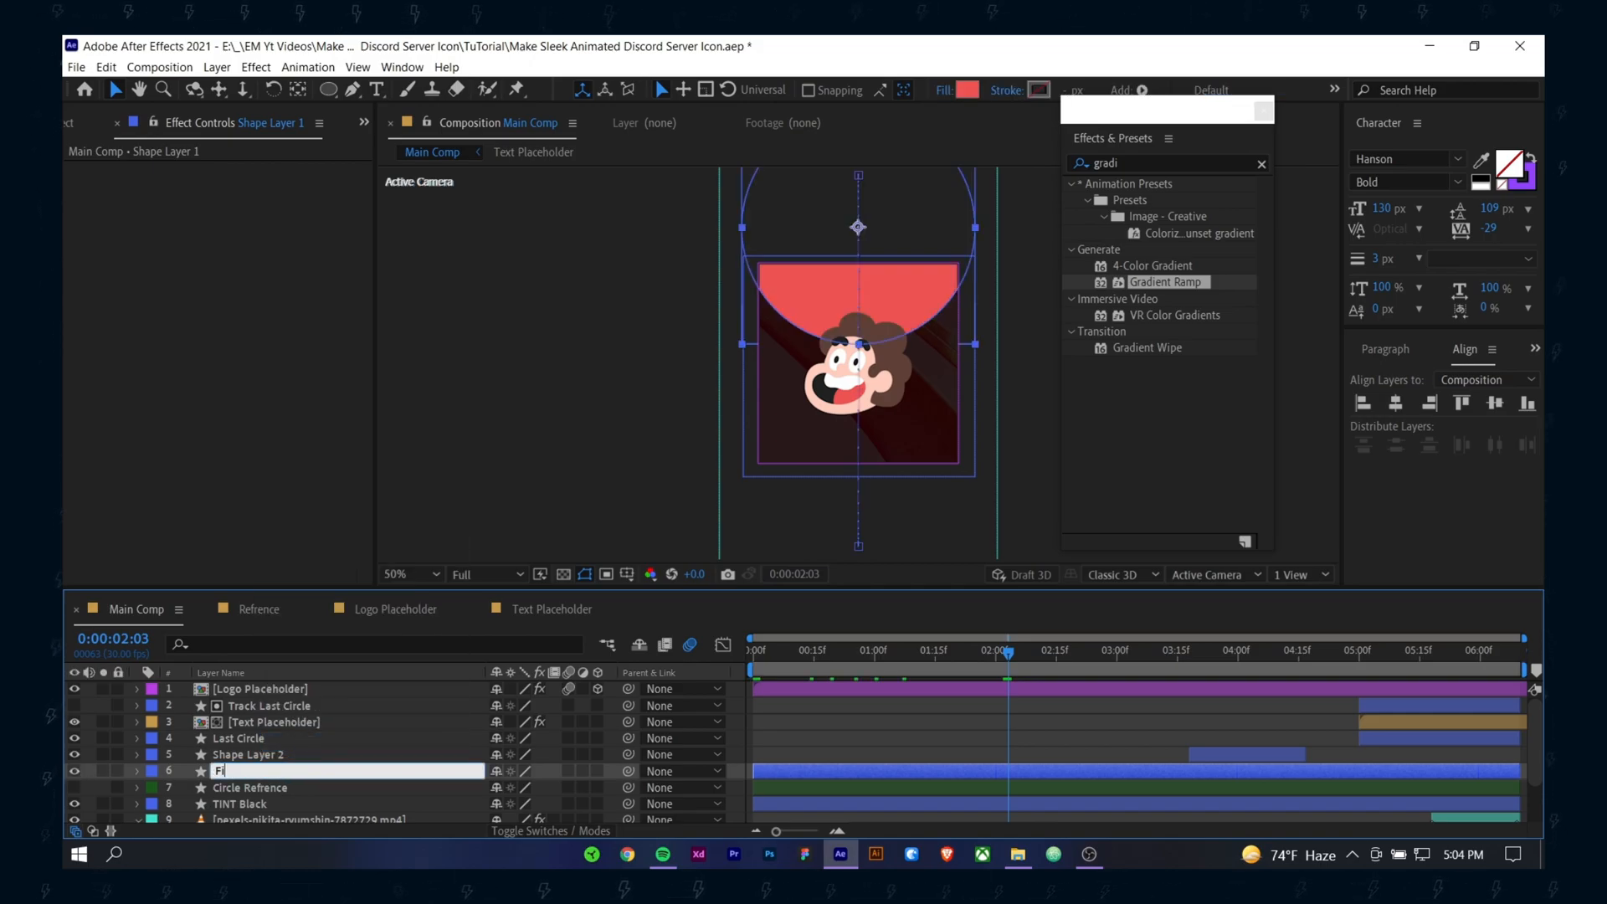
text(rst Circle)
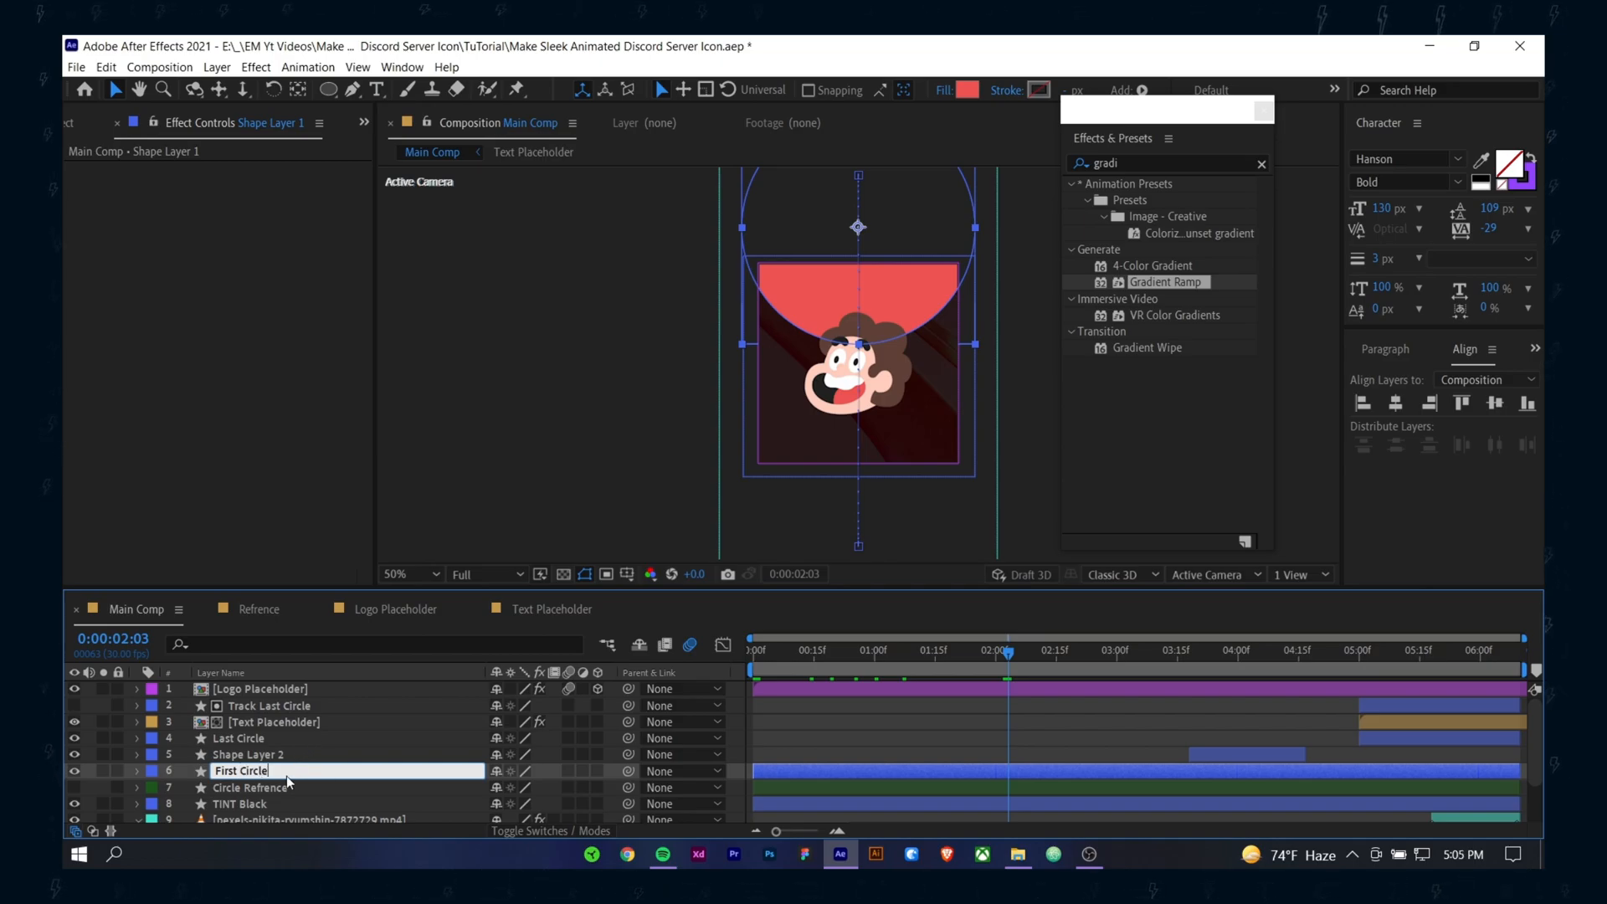
key(Return)
Step: Enable motion blur on the First Circle, Shape Layer 2, Track Last Circle and Last Circle layers
drag(1008, 653, 1384, 668)
click(568, 754)
click(1375, 708)
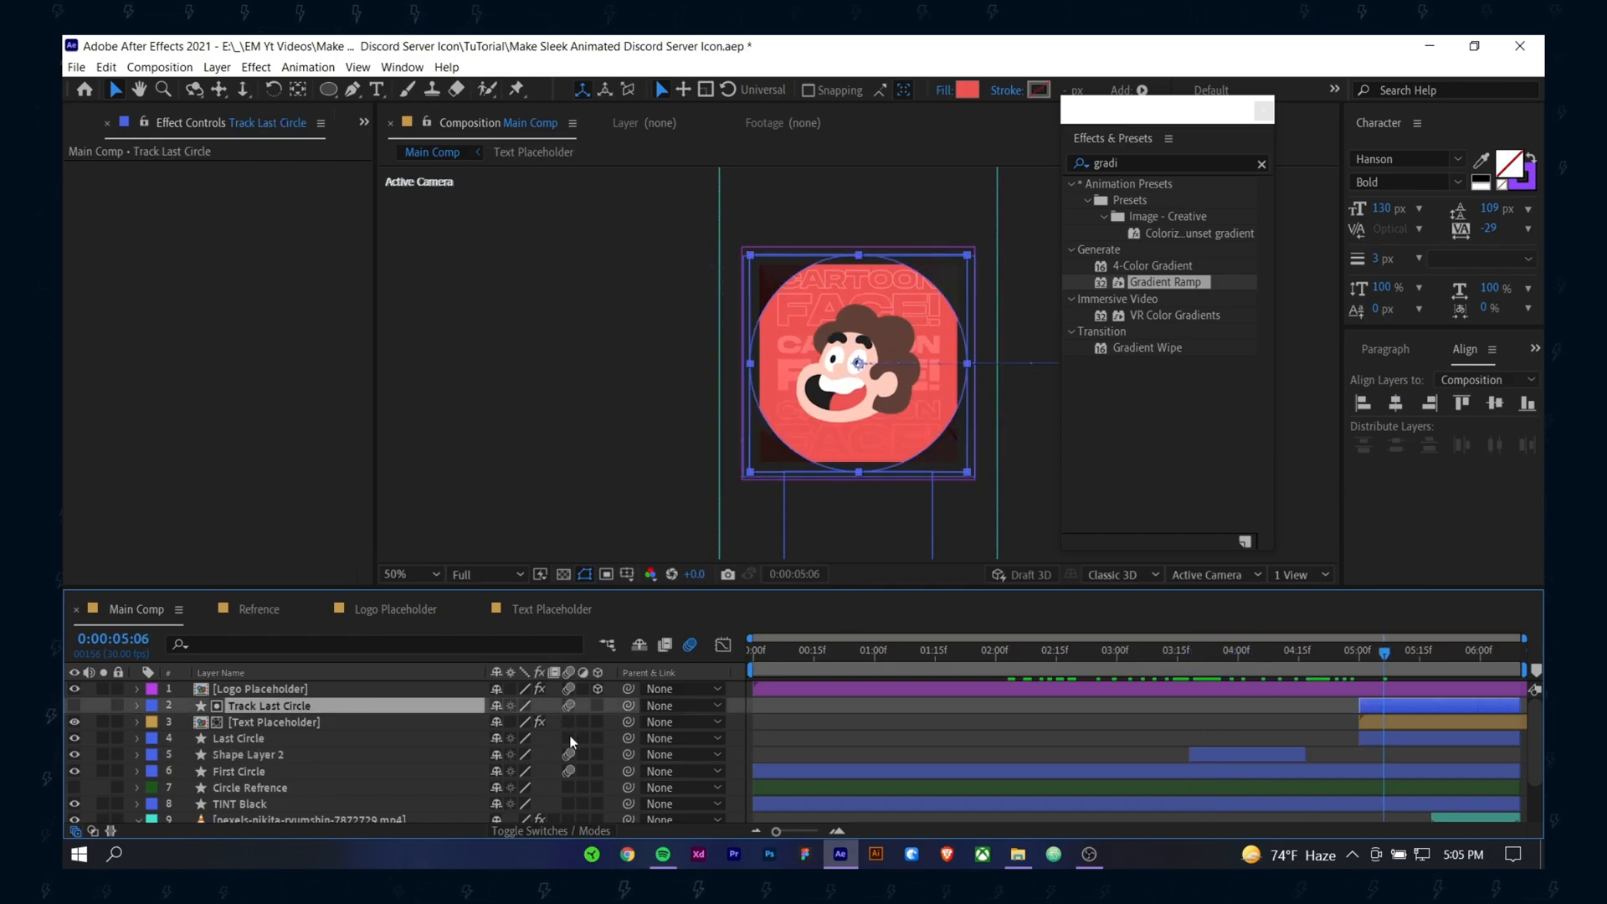
click(278, 739)
click(569, 738)
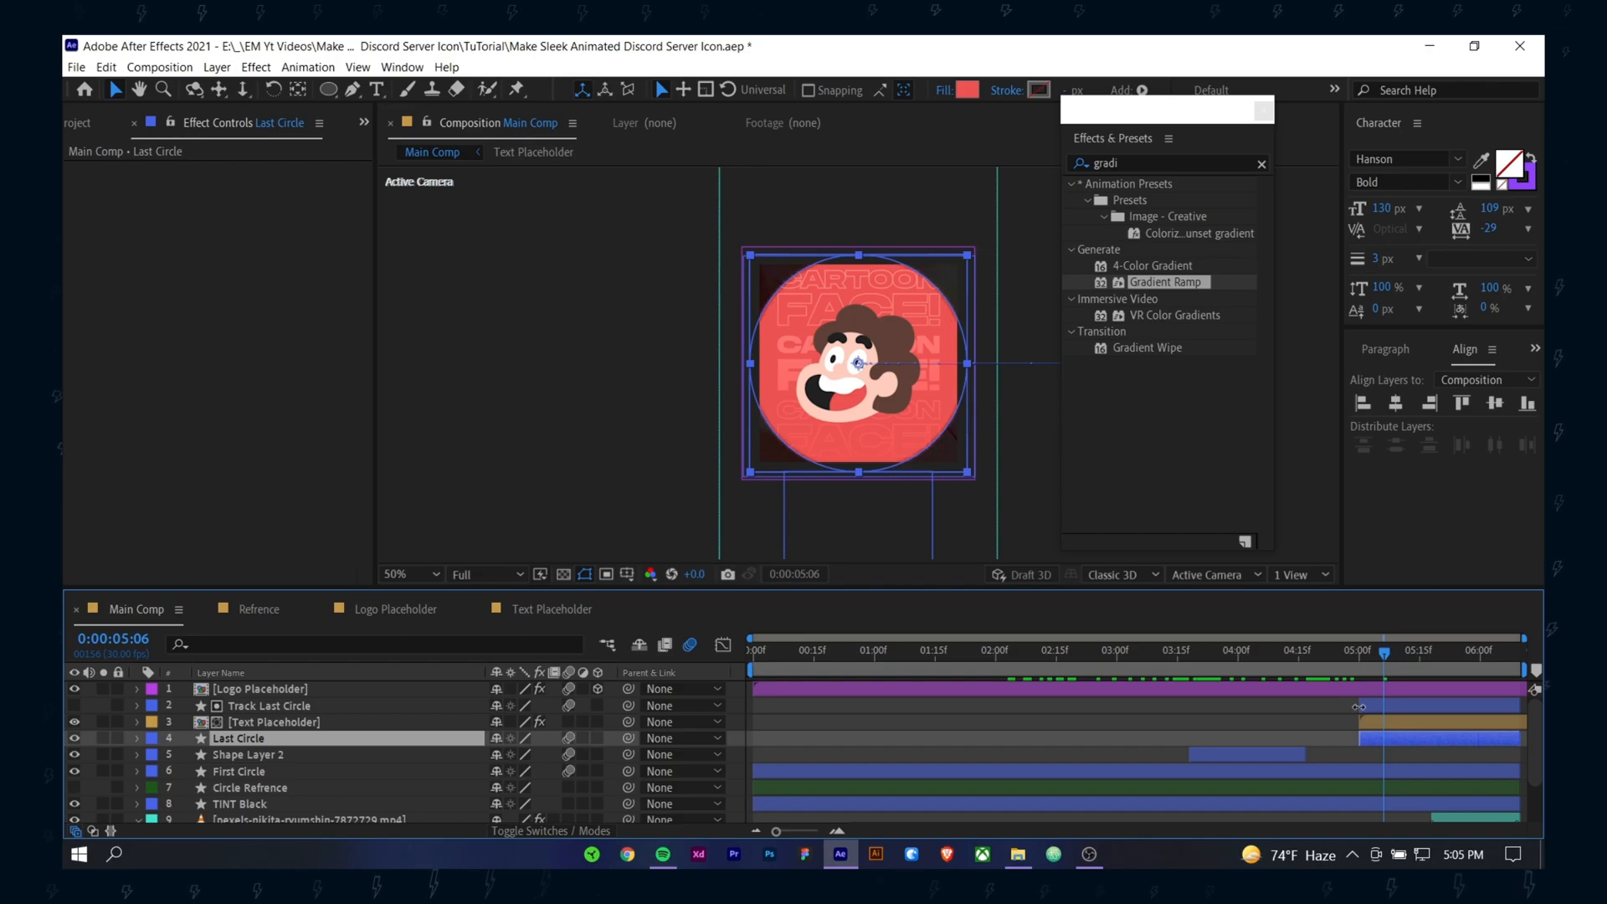
Step: Save the project and preview the motion-blurred animation from the start of Main Comp
drag(1388, 658, 1501, 668)
key(space)
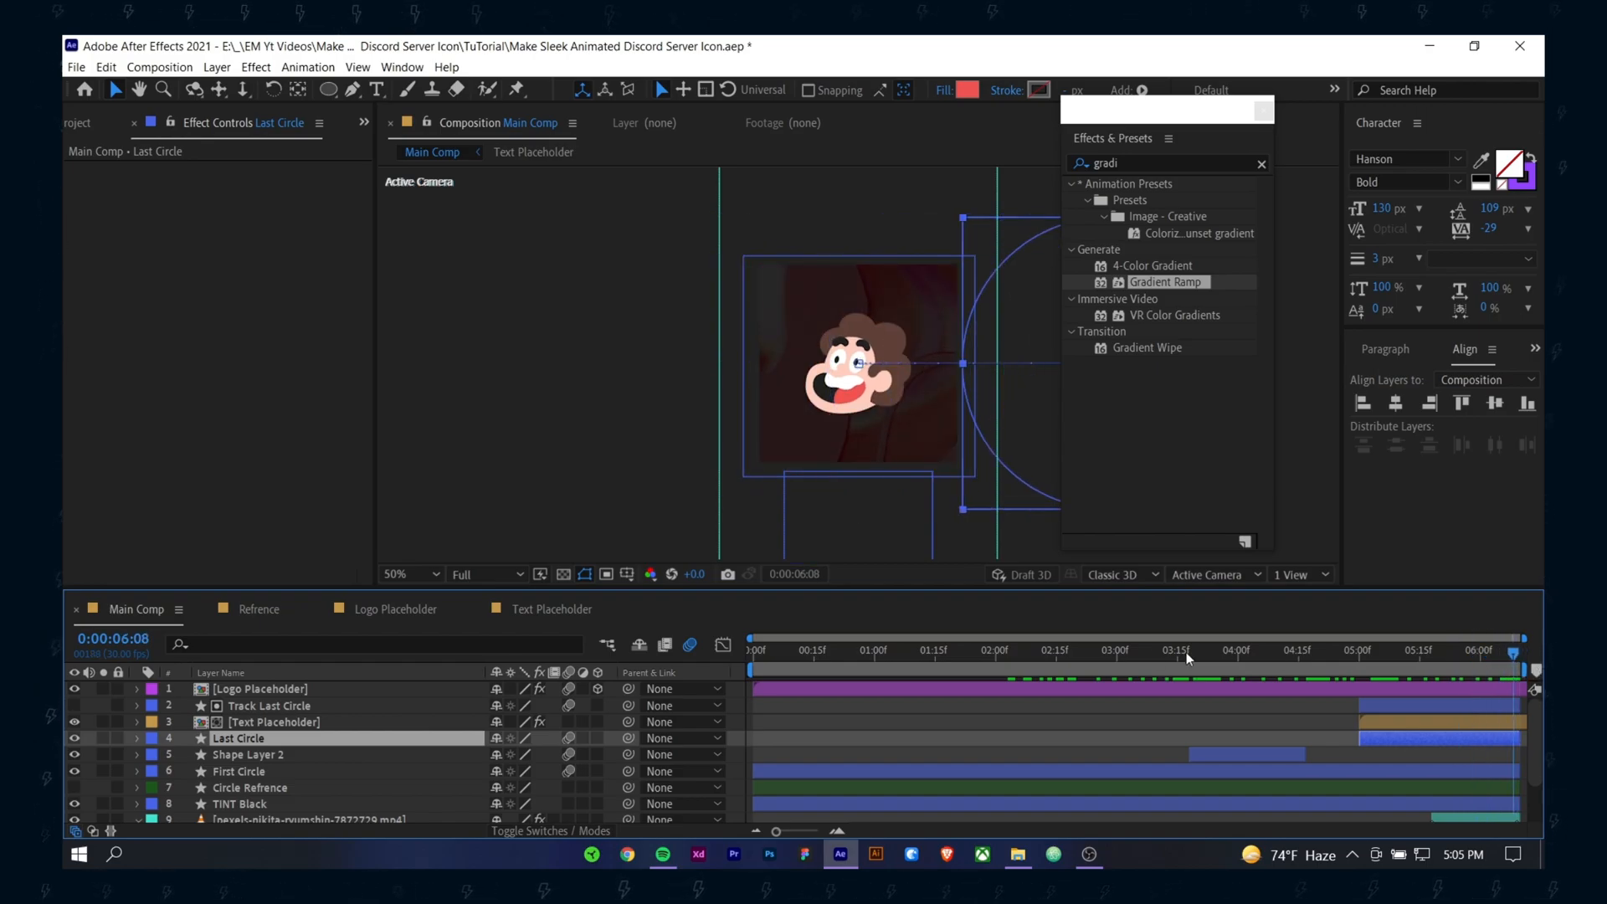
drag(789, 651, 663, 651)
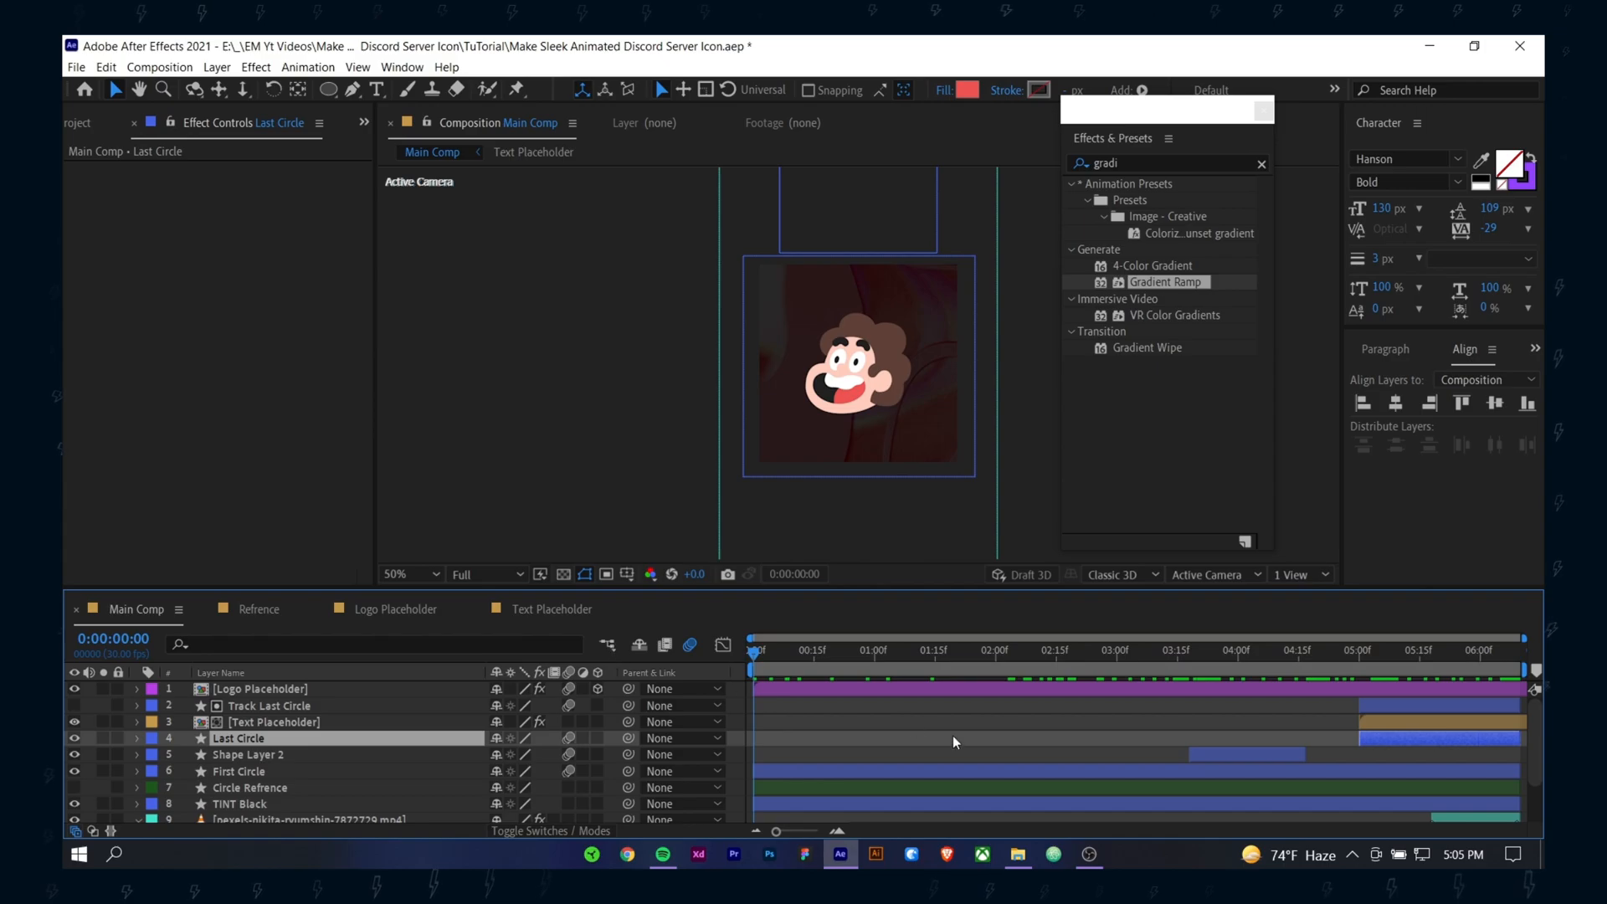
key(ctrl+s)
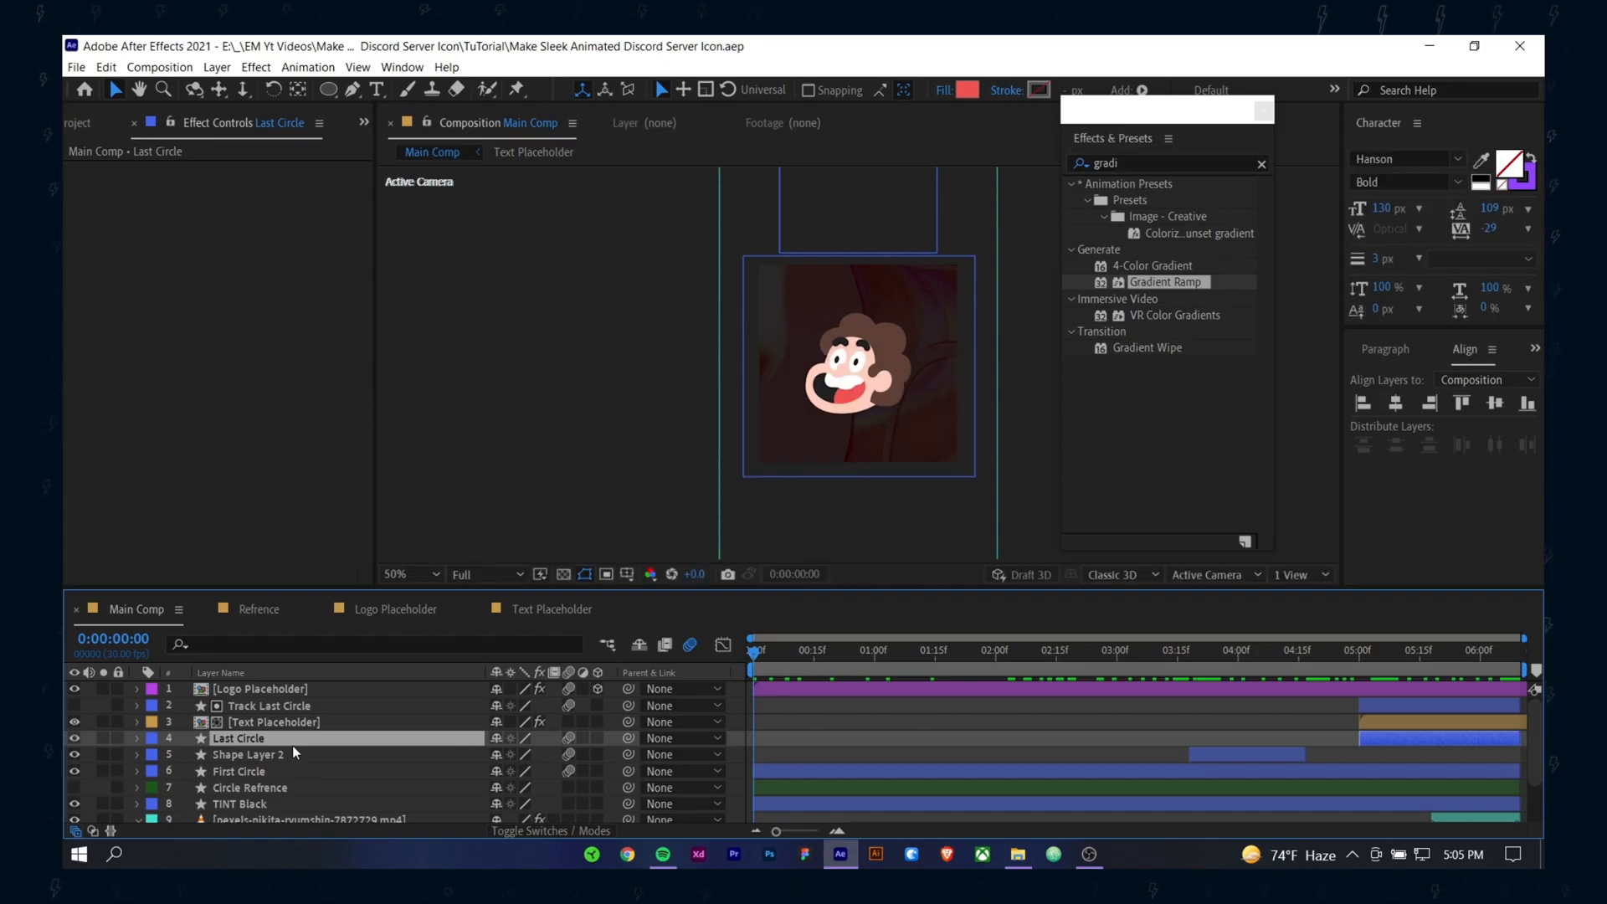
key(space)
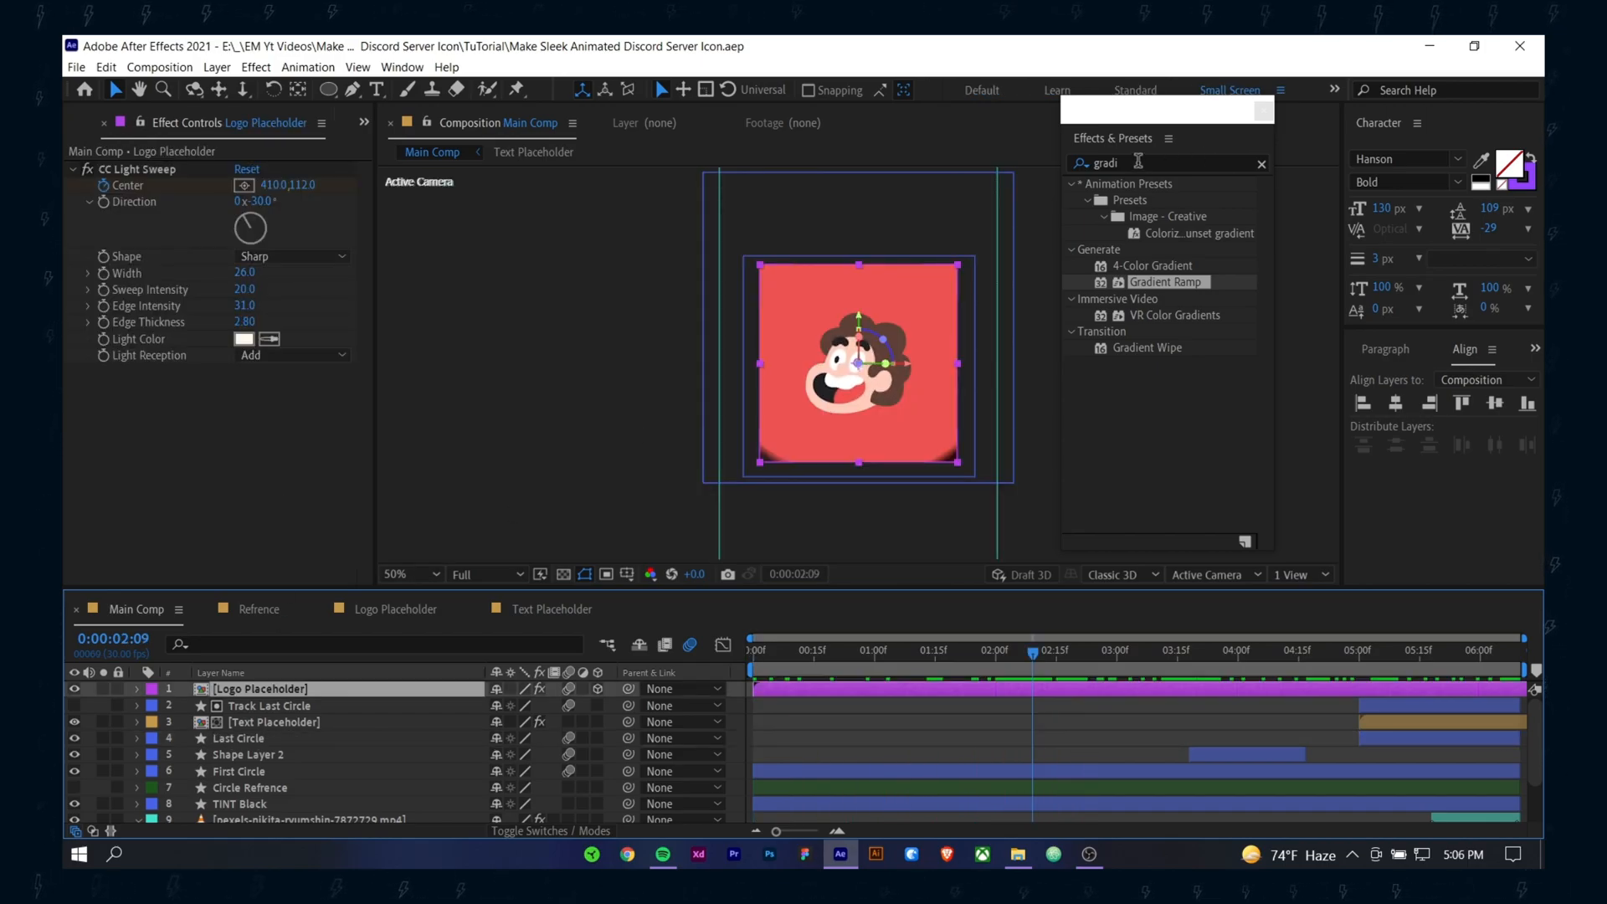
Step: Find the Drop Shadow effect and apply it to the Logo Placeholder layer
click(1139, 161)
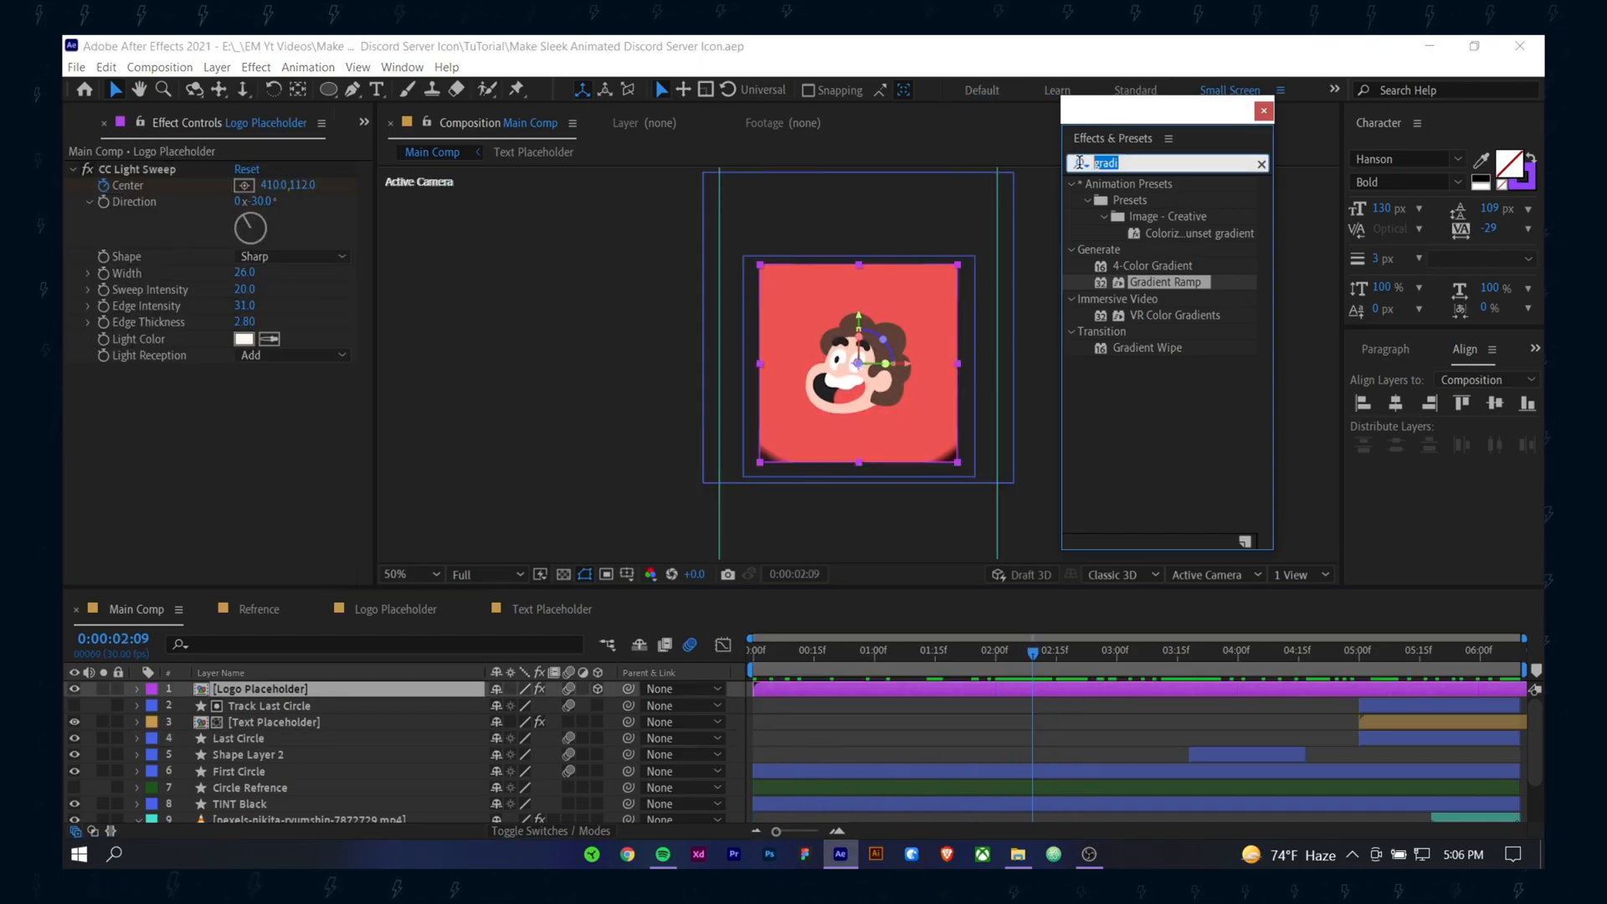
text(drop)
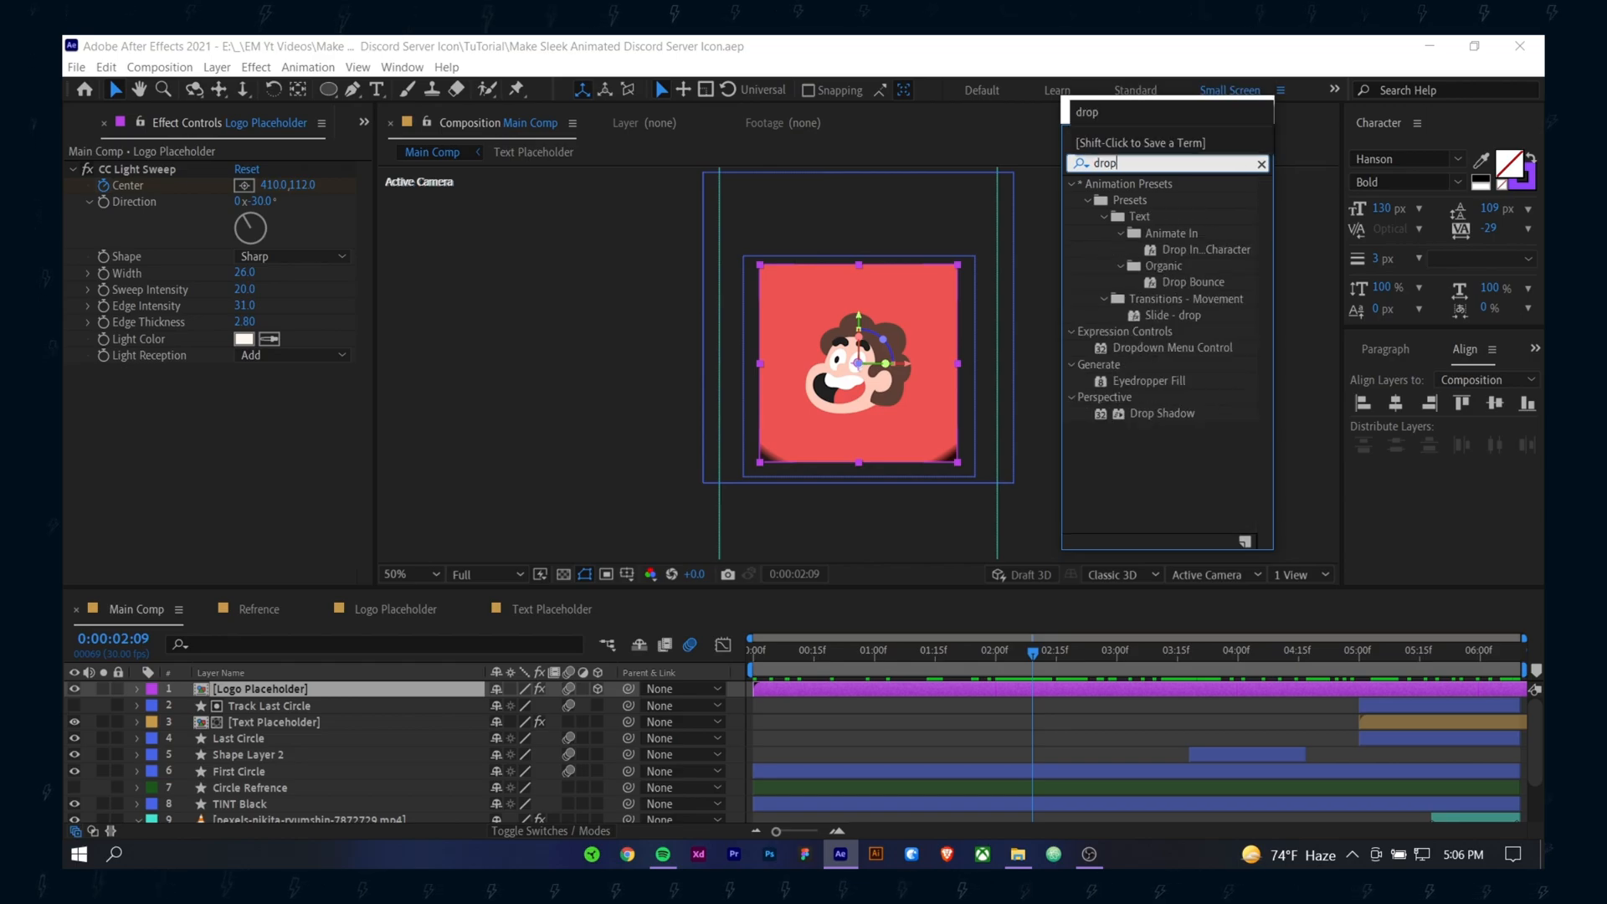
click(1139, 413)
drag(1151, 414, 268, 325)
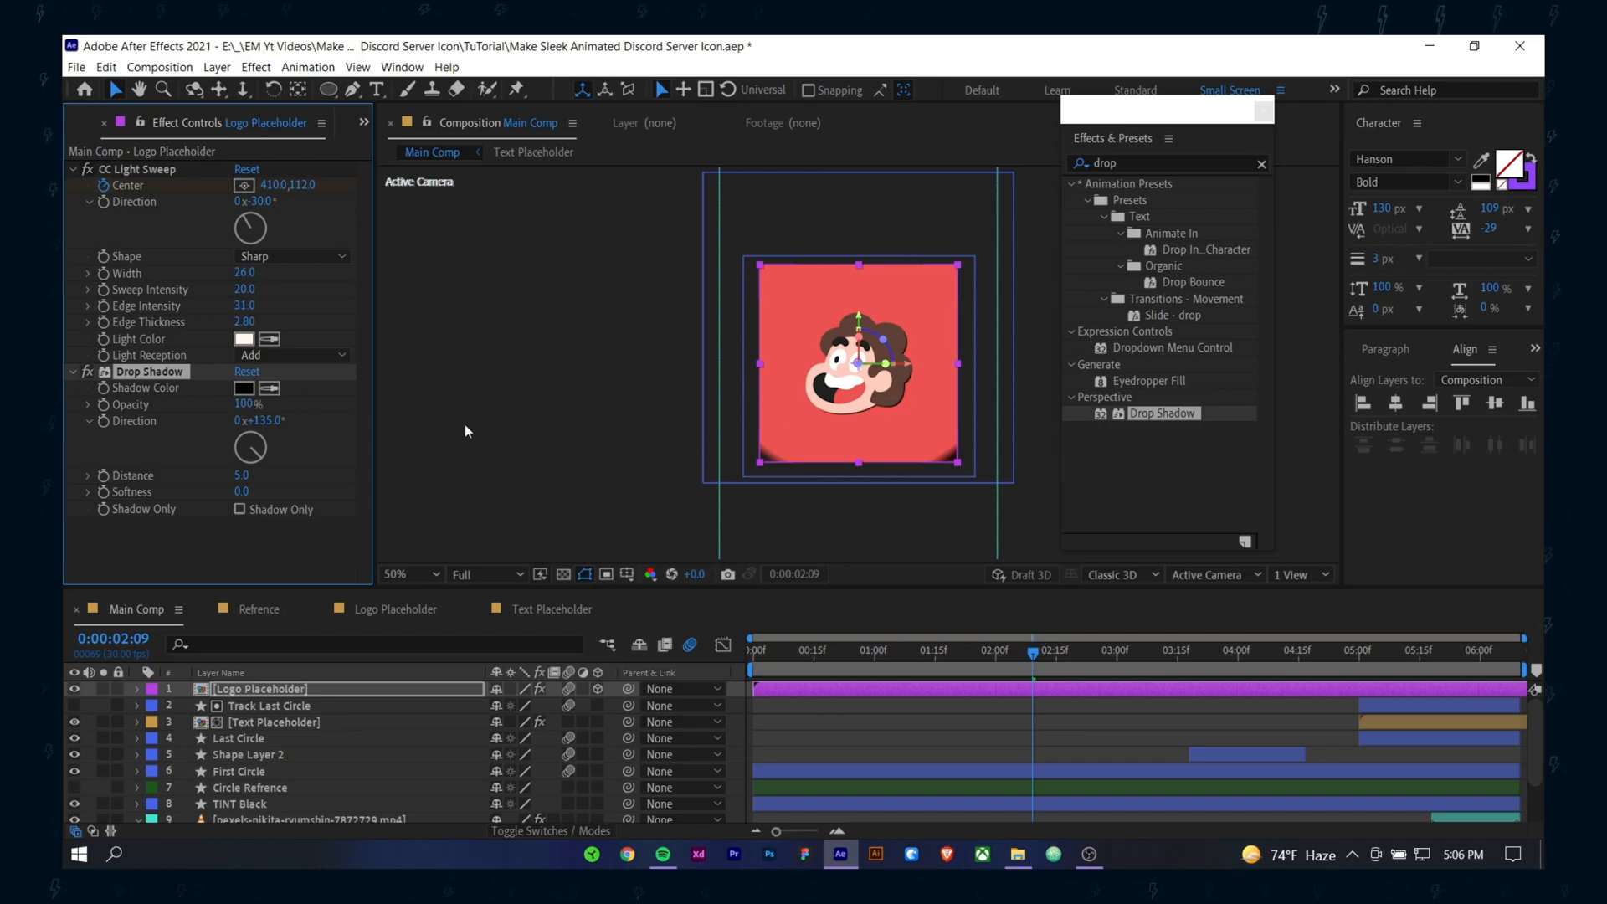
Step: Set the logo's drop shadow to distance 15, direction 150° and dark brown colour 3F2820
drag(241, 475, 262, 477)
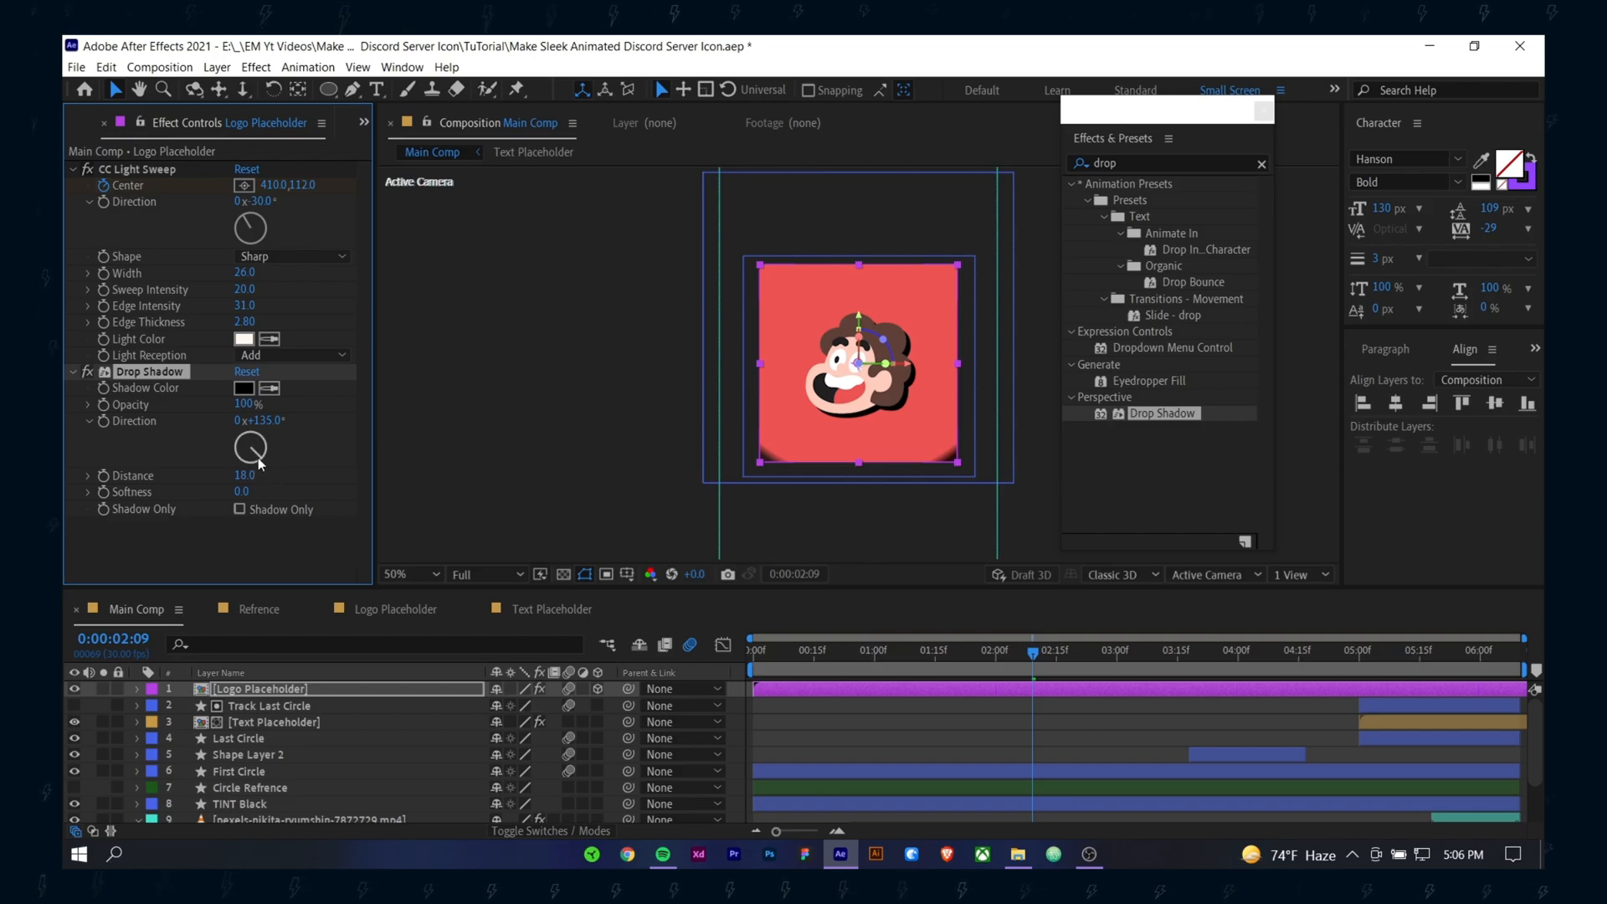
drag(254, 459, 239, 473)
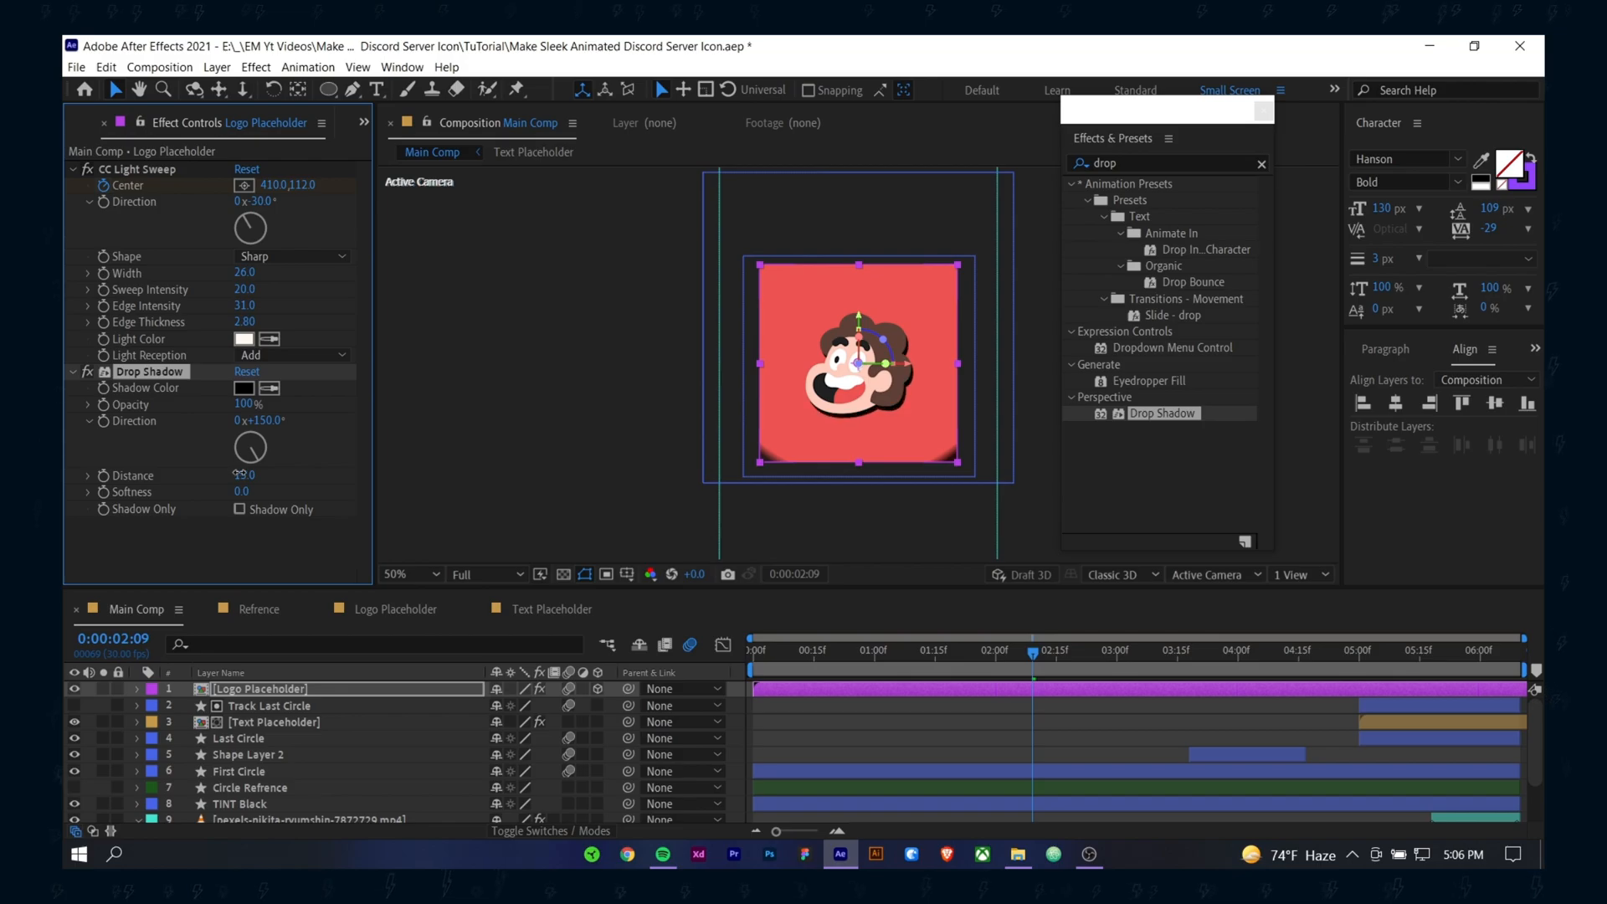
click(244, 388)
drag(529, 681, 542, 713)
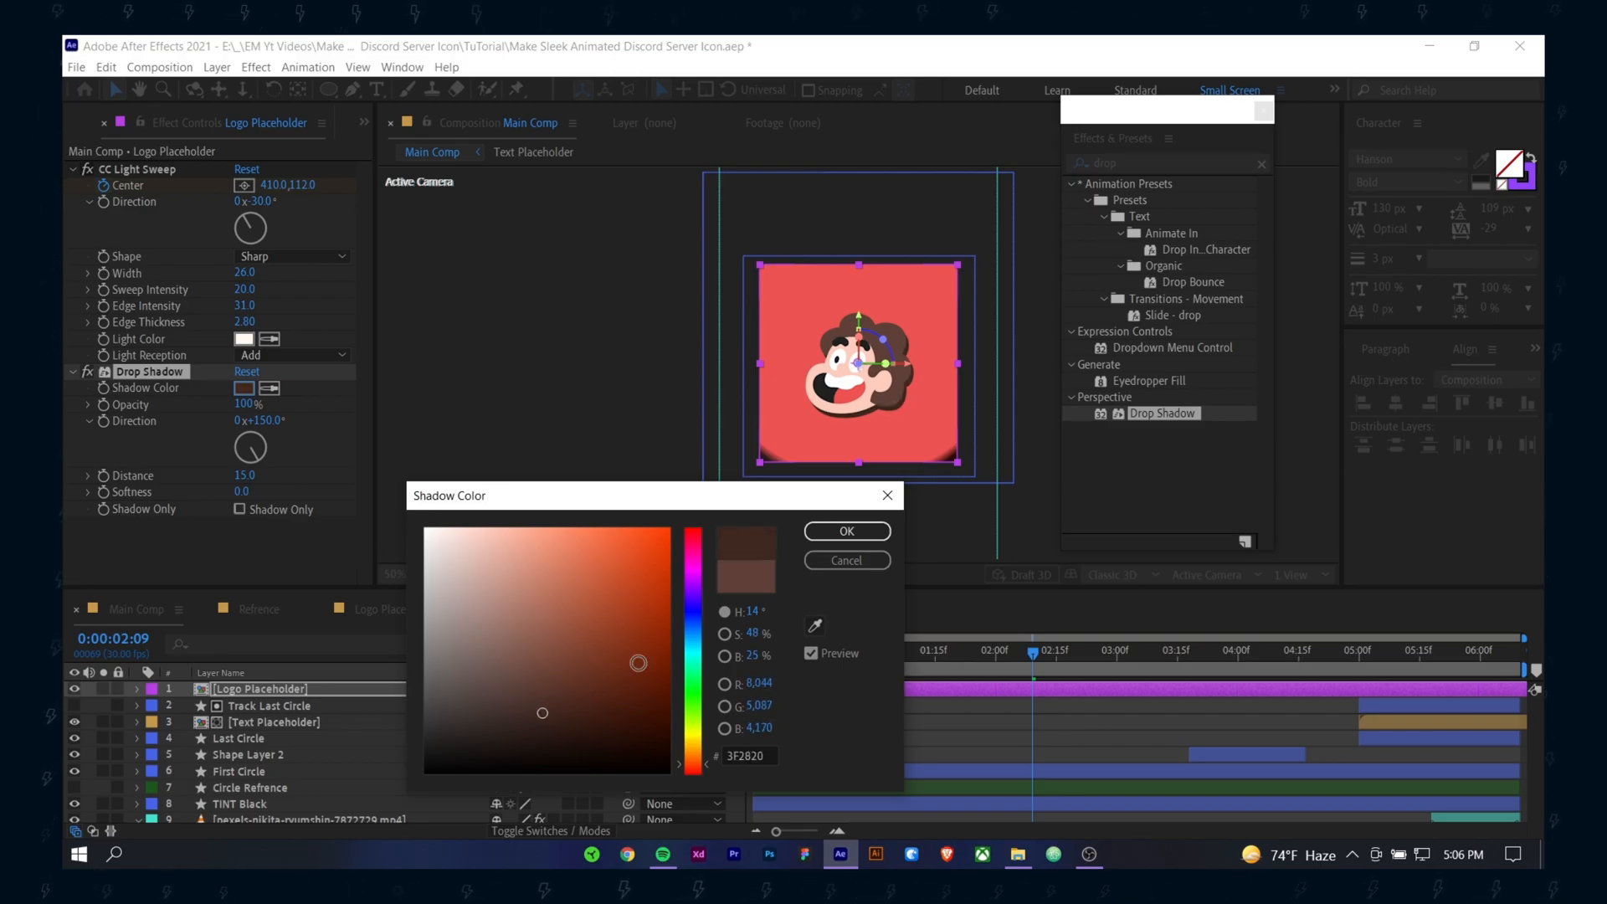
click(845, 531)
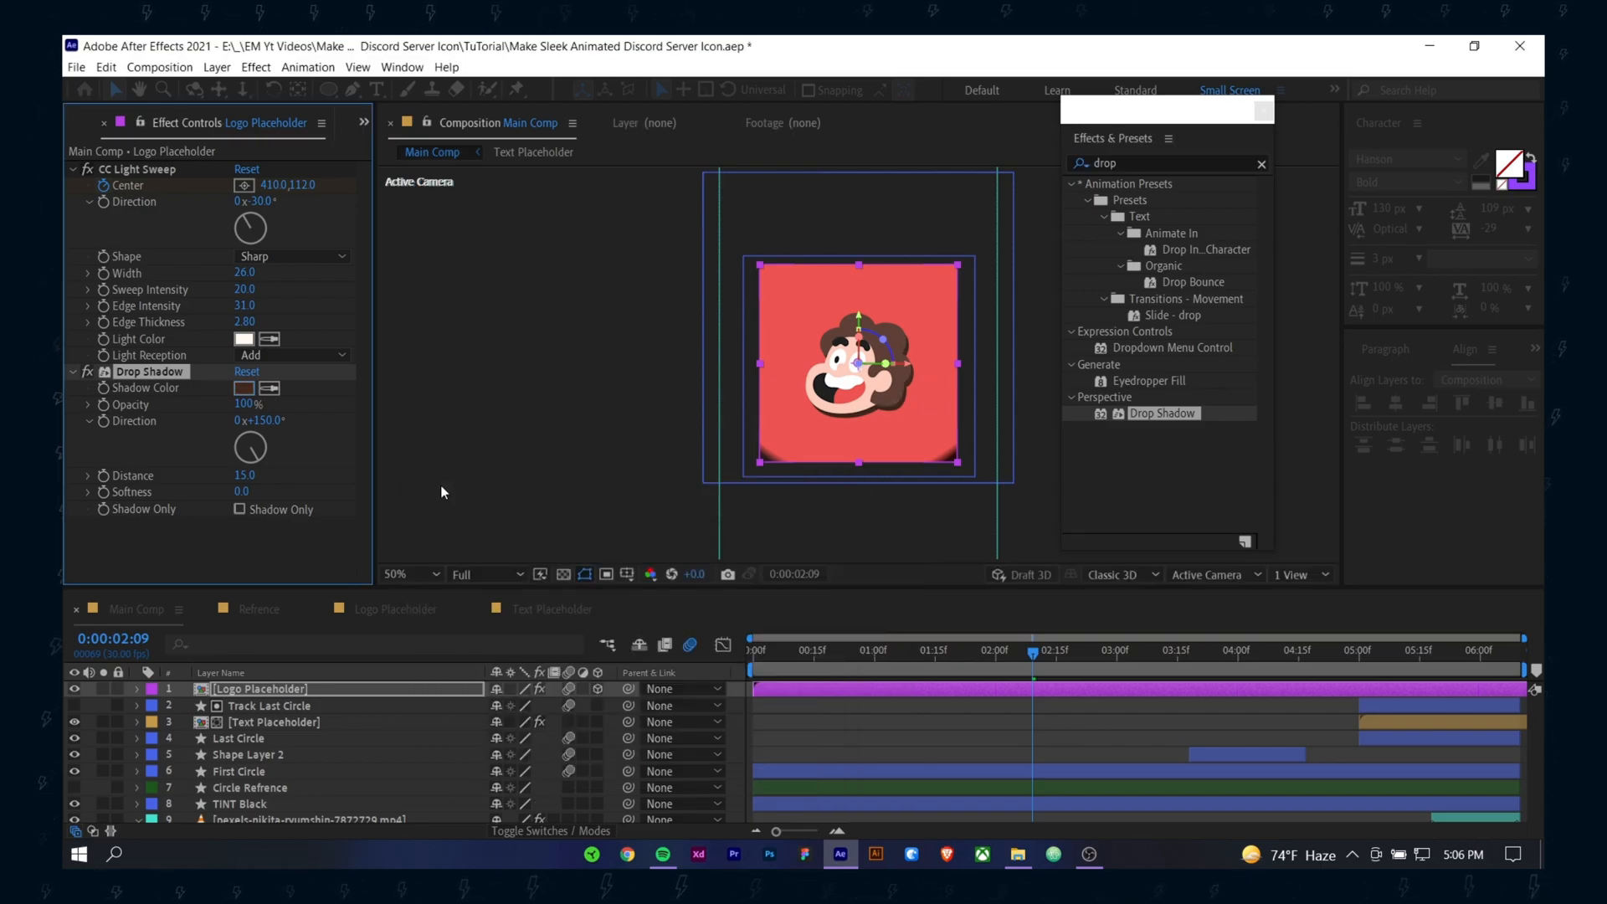
Step: Duplicate the logo's Drop Shadow effect and give the copy distance 23, softness 56 and black colour 000000
click(145, 373)
key(ctrl+d)
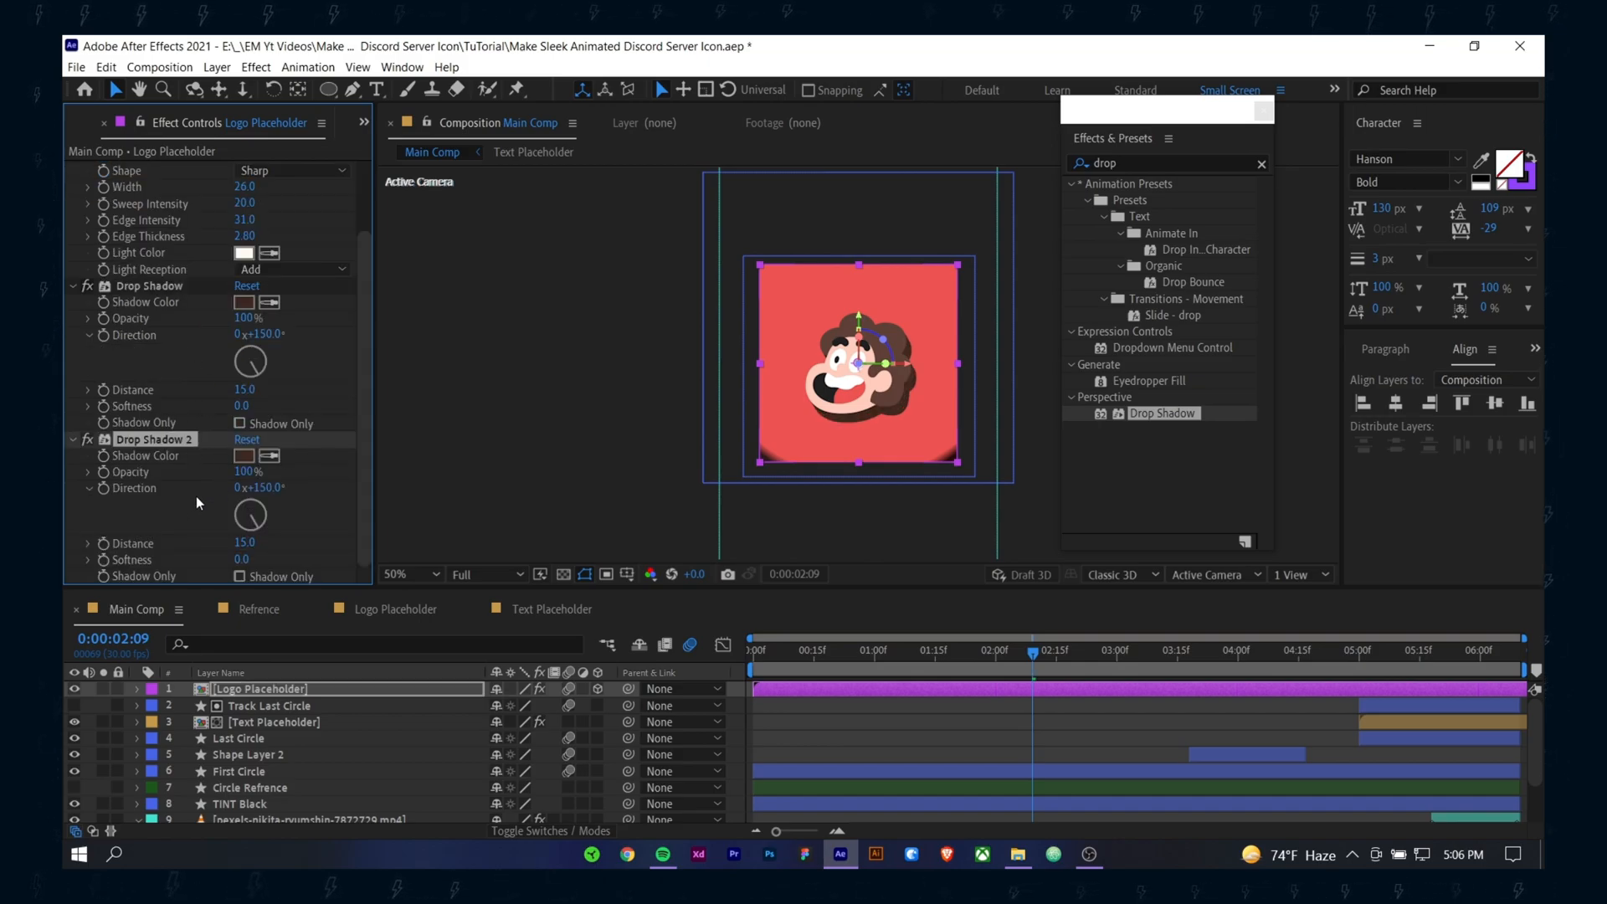
drag(247, 546, 292, 560)
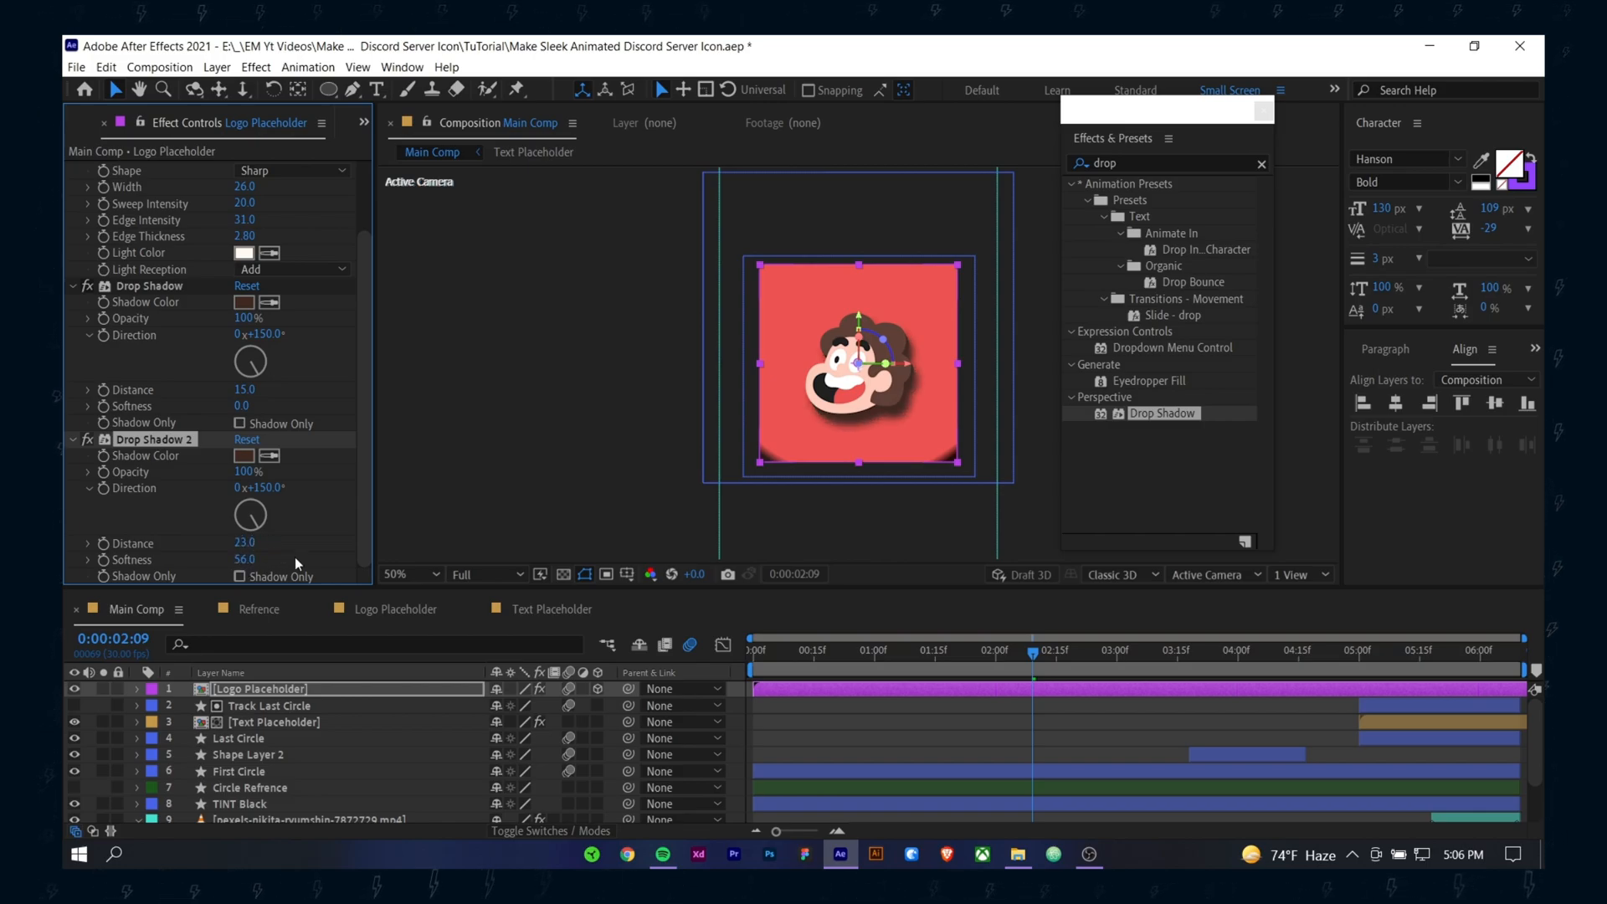
click(237, 457)
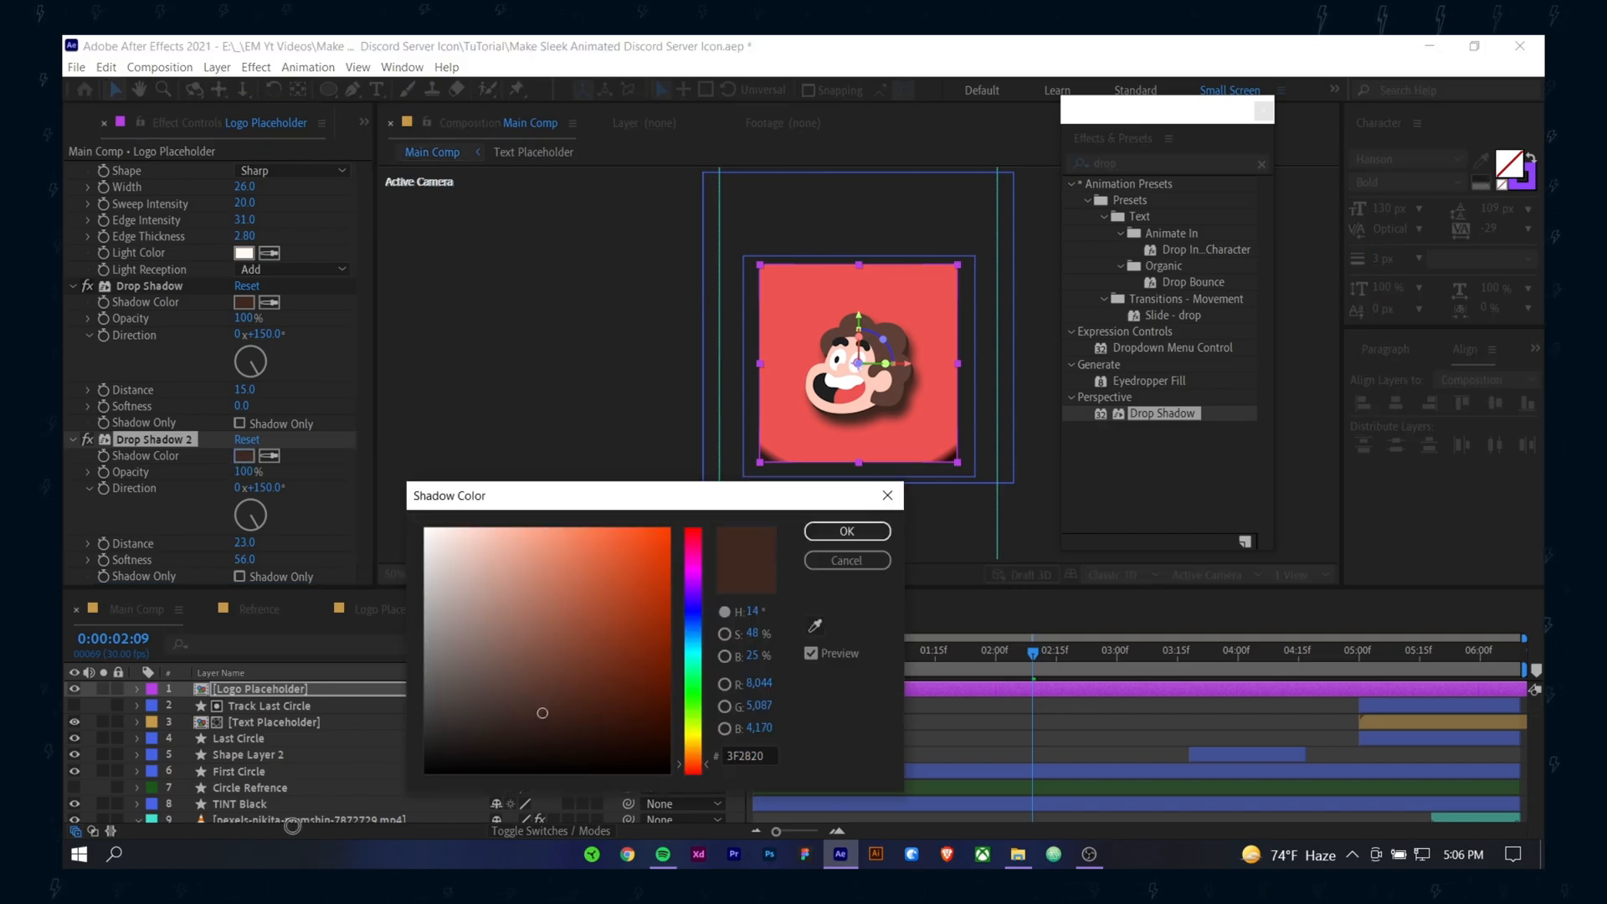
drag(492, 746, 400, 776)
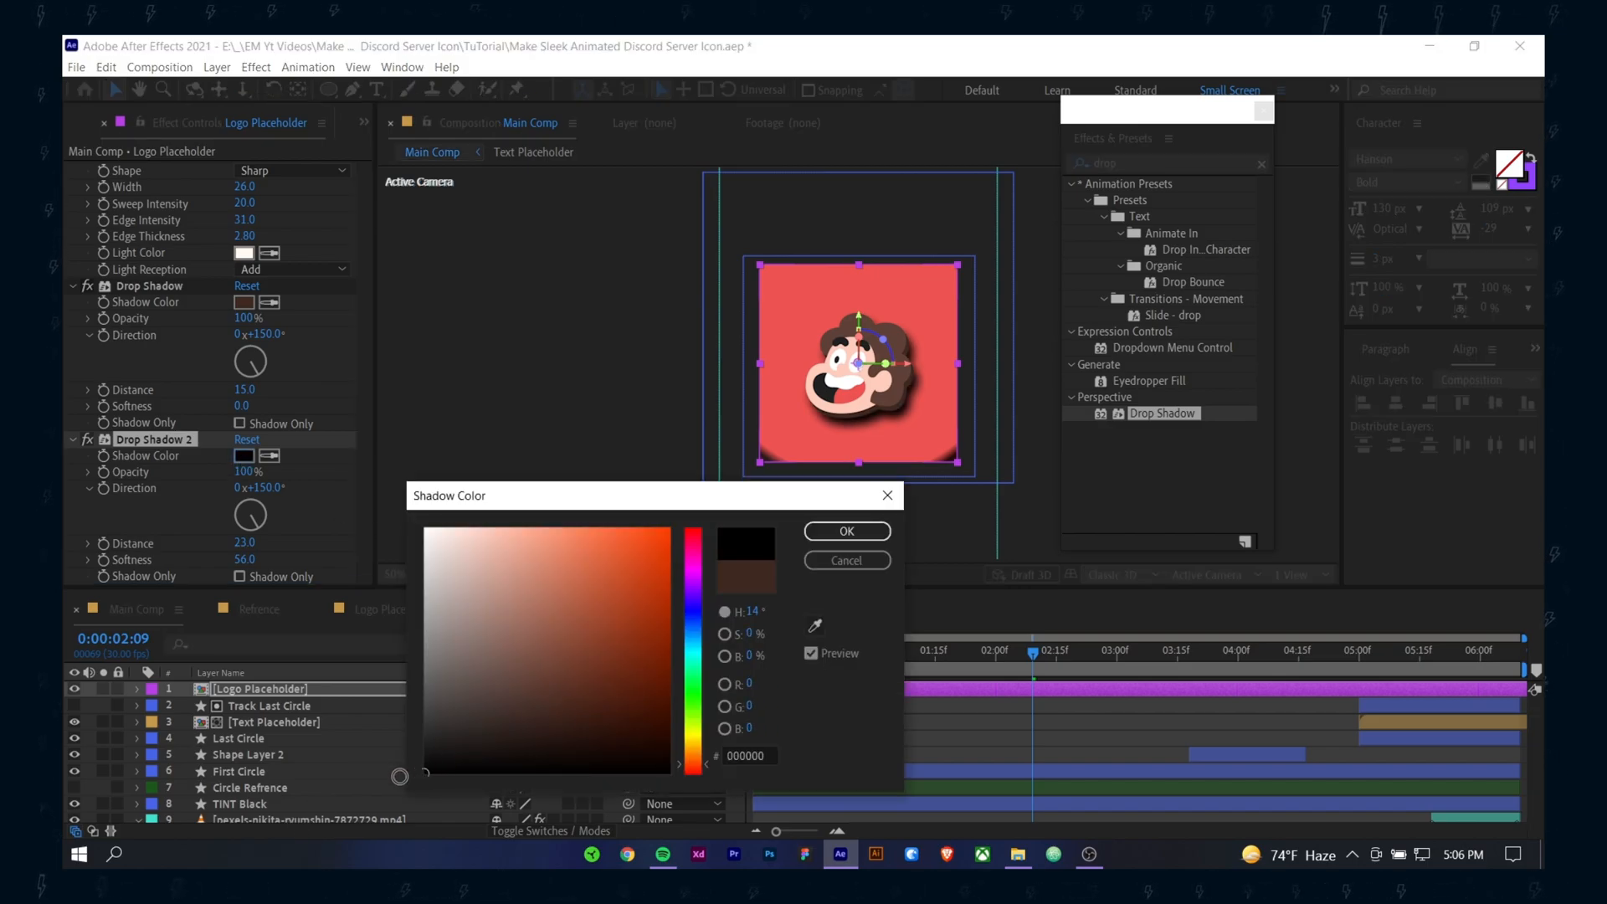
click(844, 533)
Step: Set the second drop shadow's softness to 114 and its opacity to 39%
drag(375, 508, 382, 507)
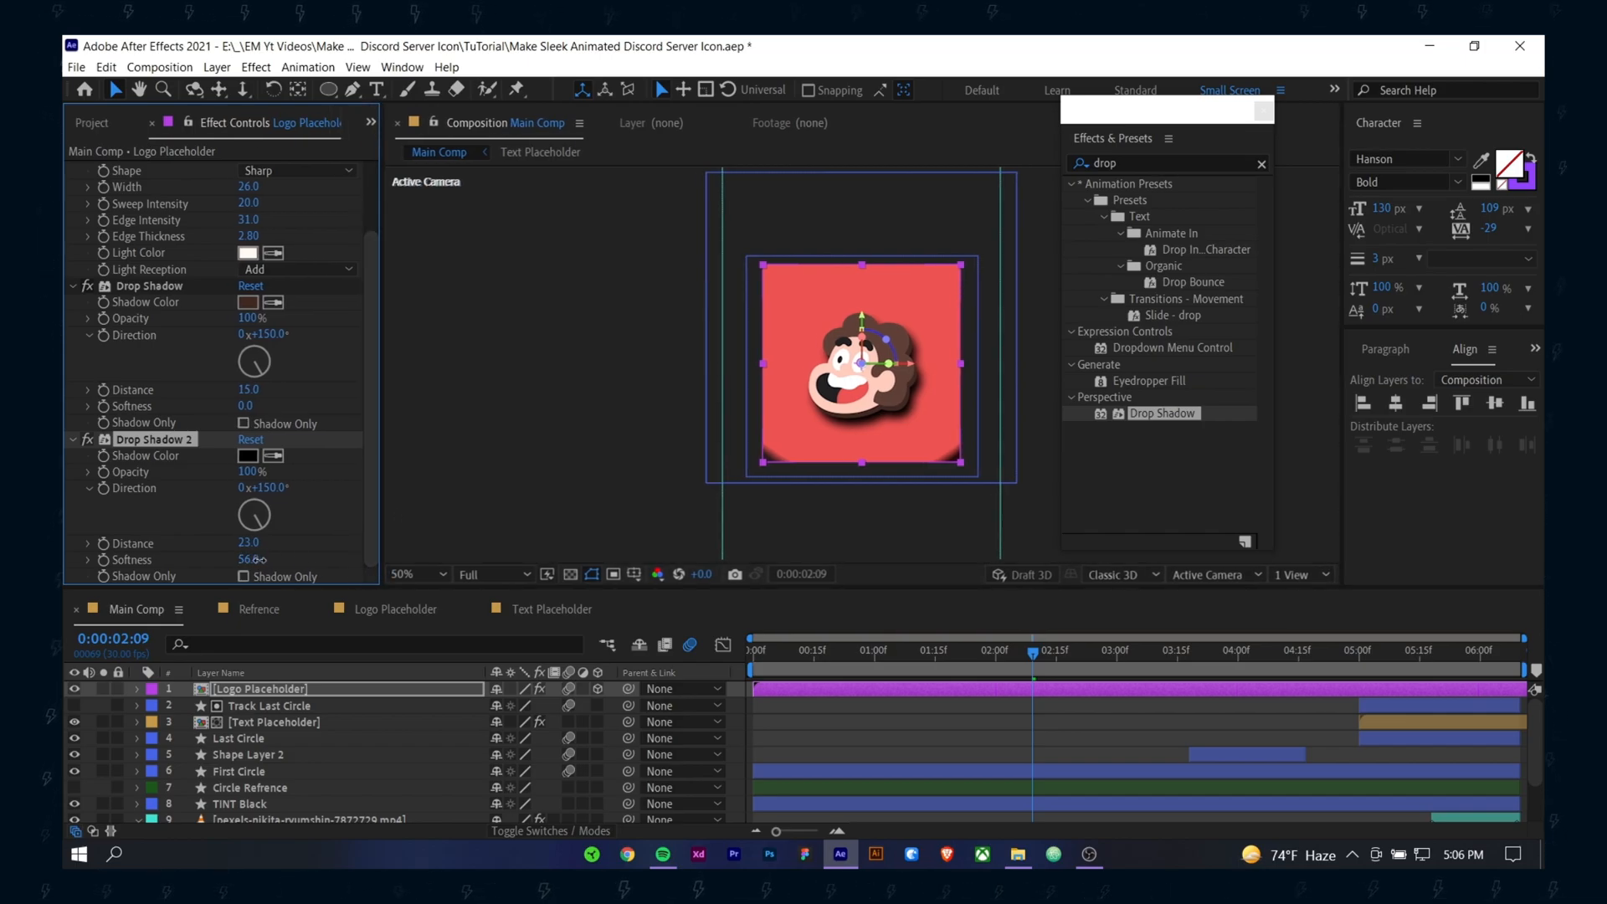
drag(293, 560, 253, 556)
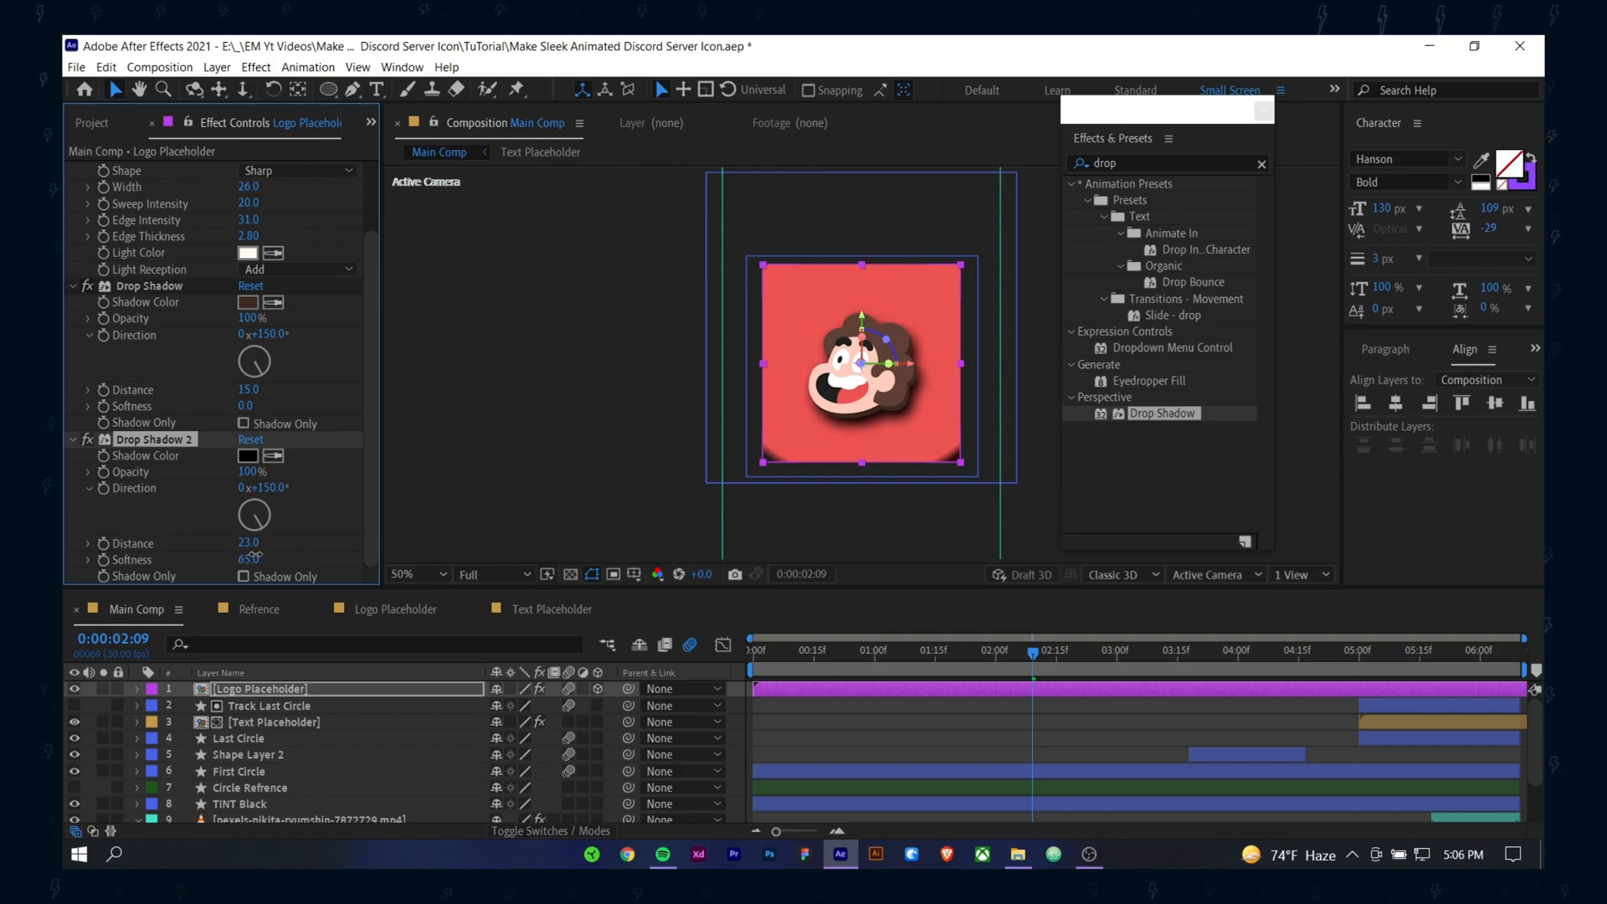
drag(257, 470, 84, 456)
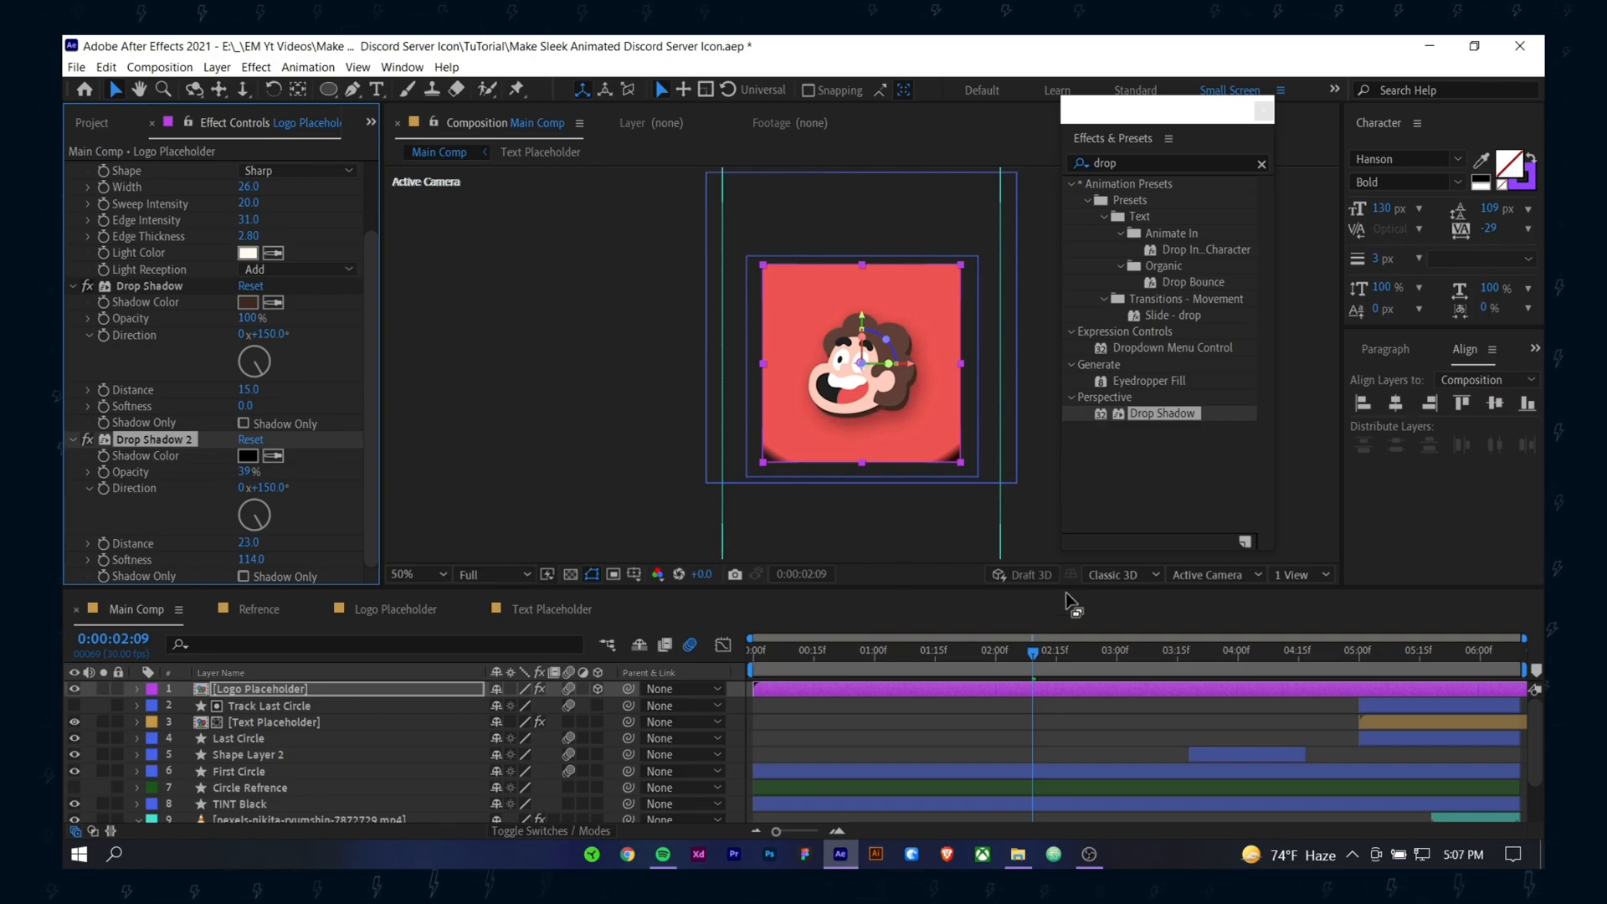
Step: Compare the logo with and without the first drop shadow and review the shadows across the Main Comp timeline
drag(1028, 651, 997, 681)
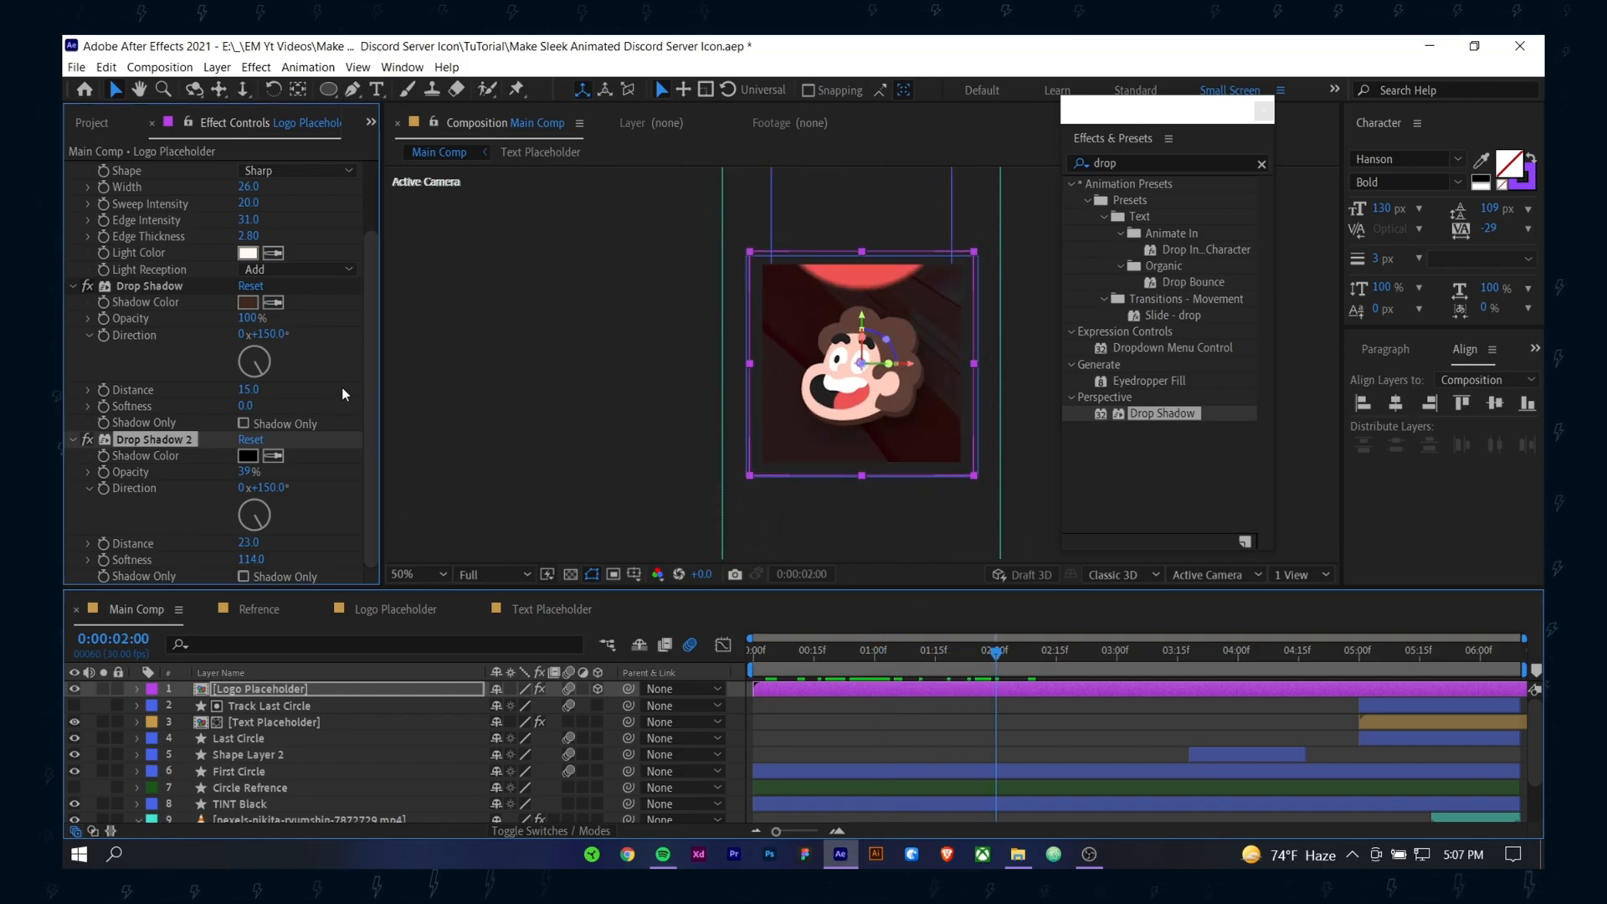
click(114, 286)
click(88, 286)
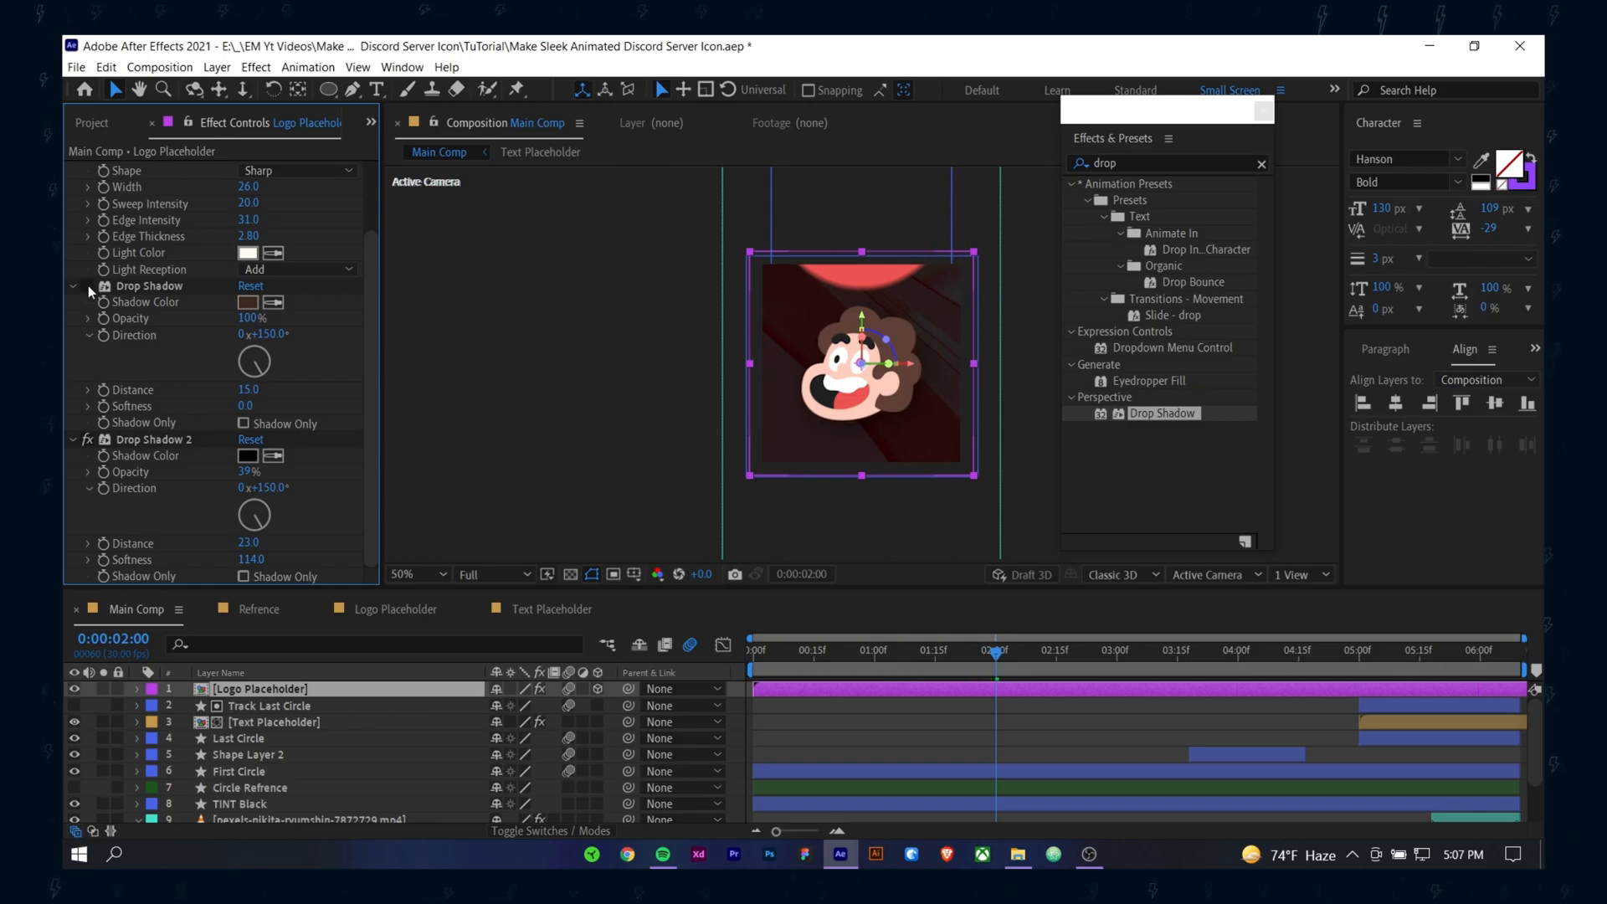
drag(1011, 659, 1540, 725)
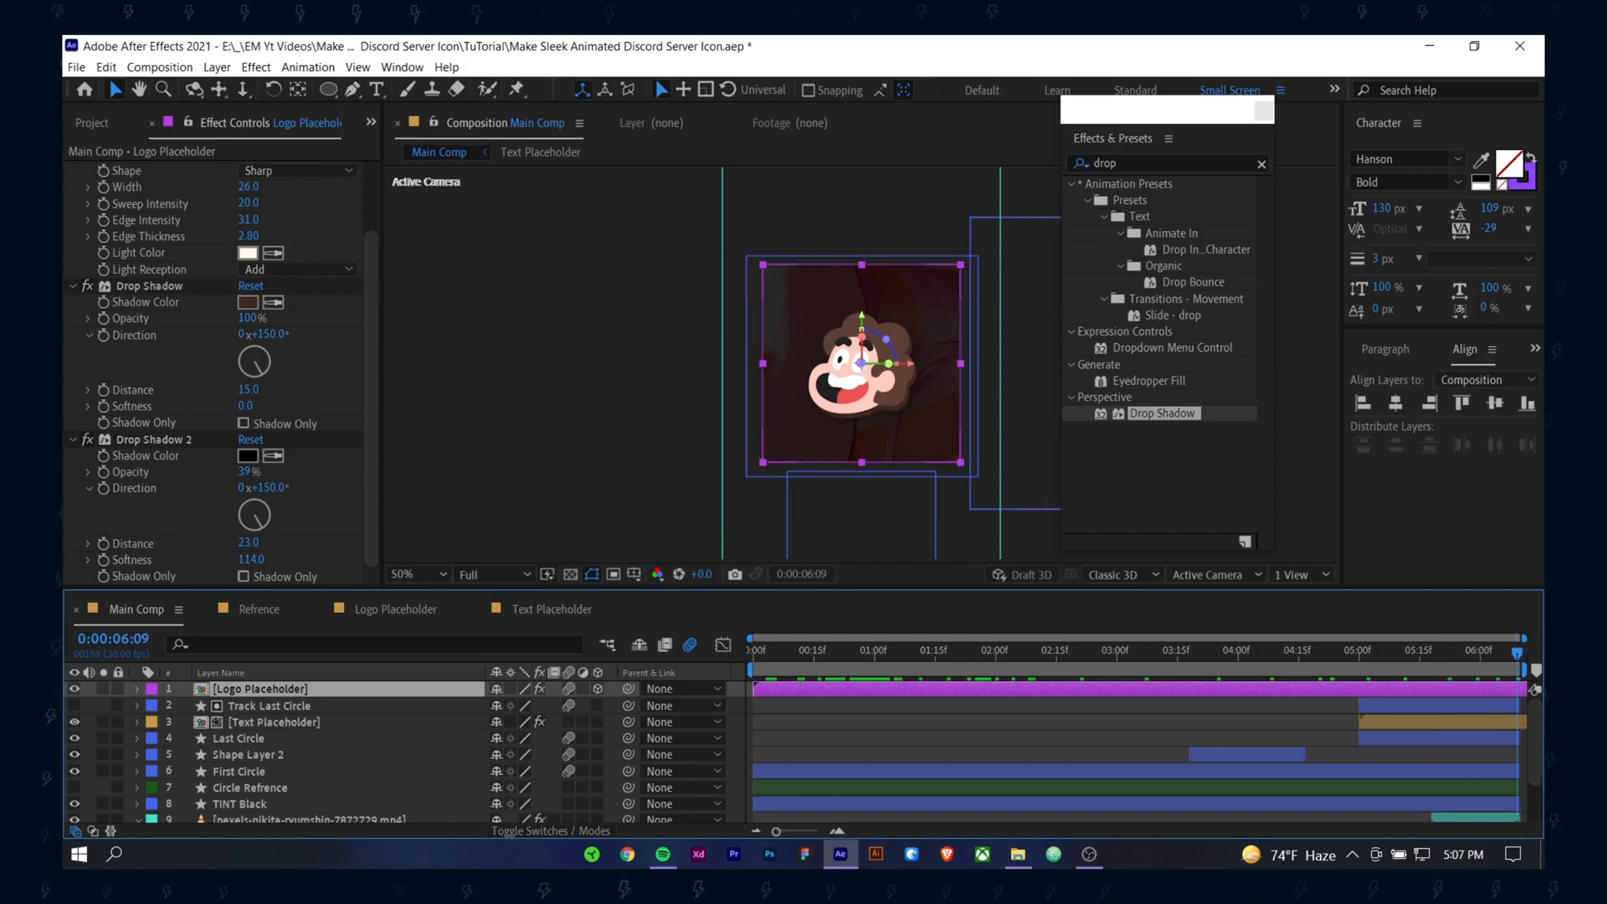
click(959, 651)
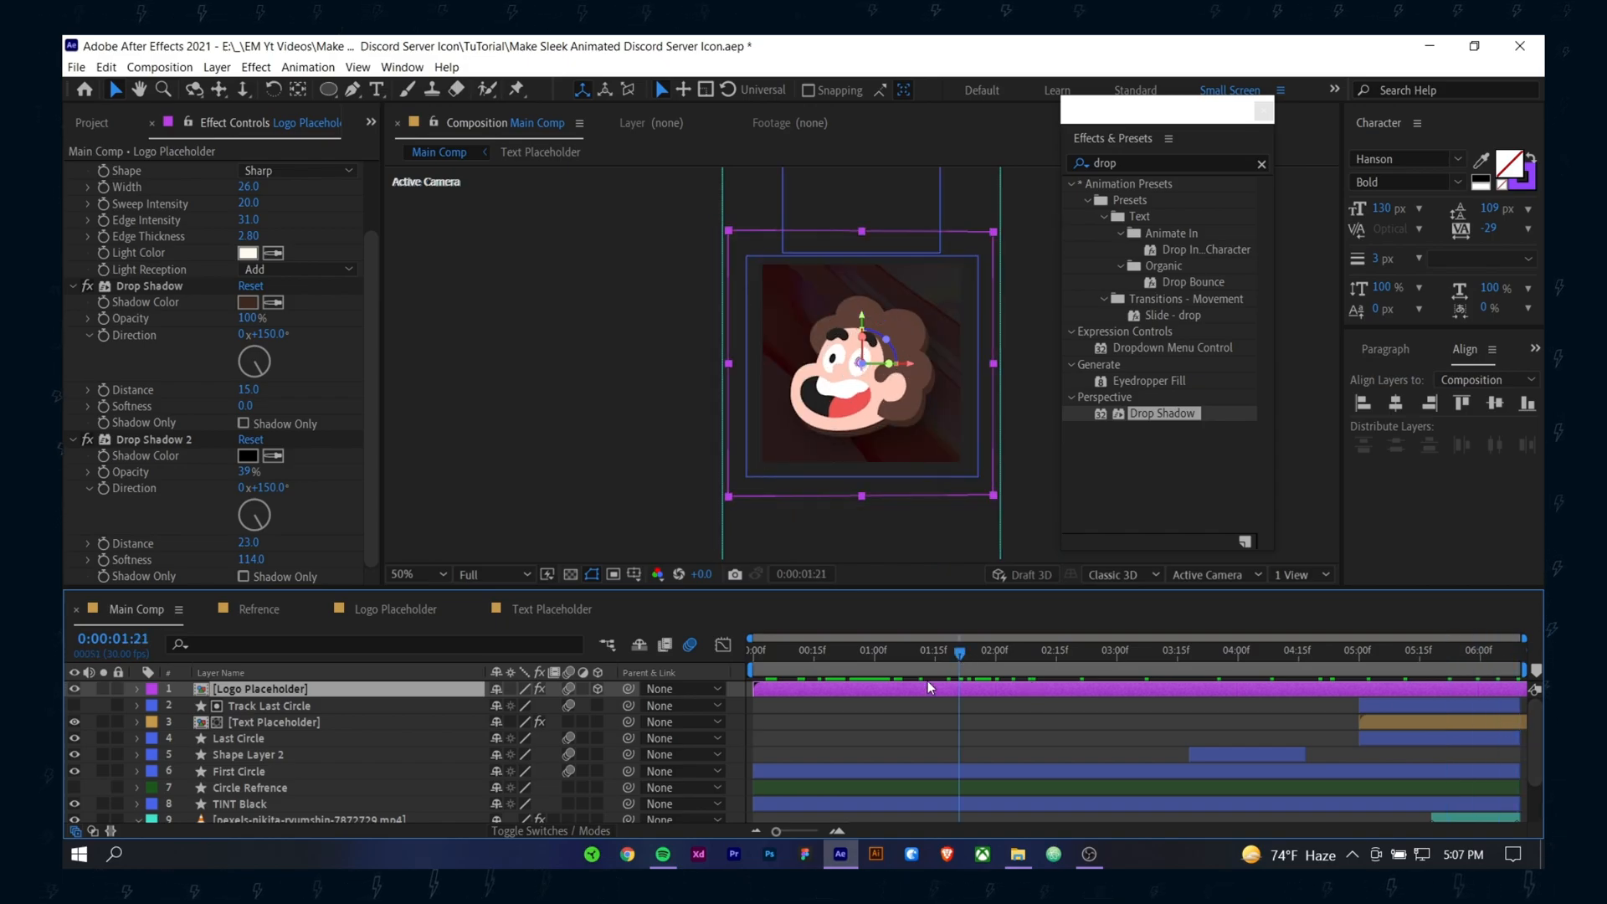
click(978, 701)
Step: Close the floating Effects & Presets panel and collapse the CC Light Sweep and both Drop Shadow effects
drag(1209, 116, 1324, 132)
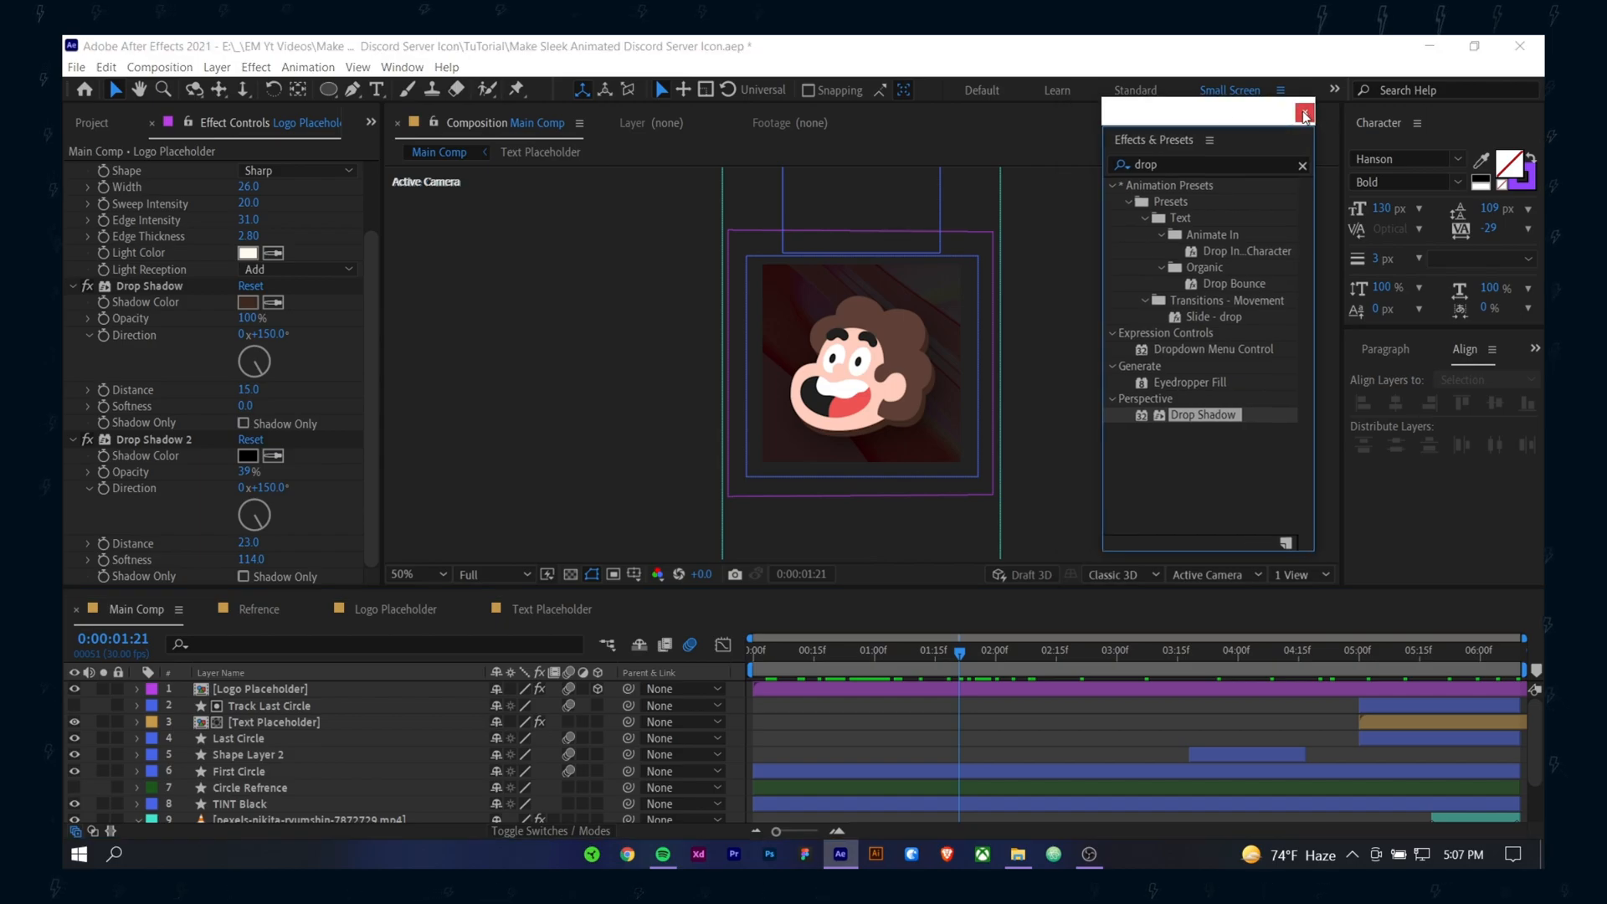
click(1305, 115)
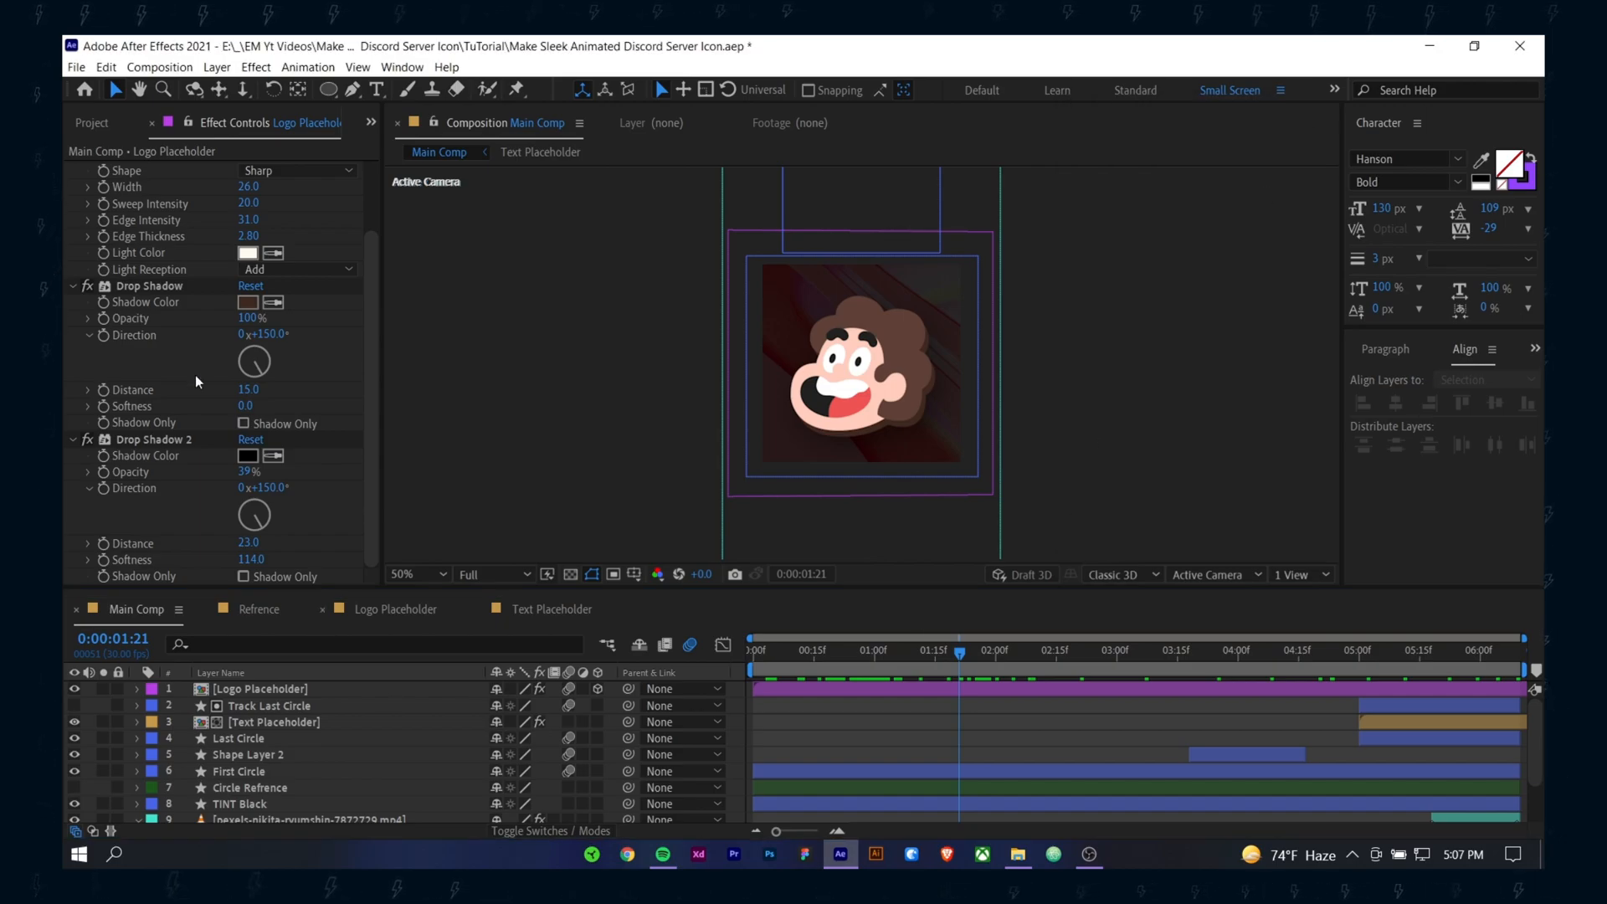
click(74, 286)
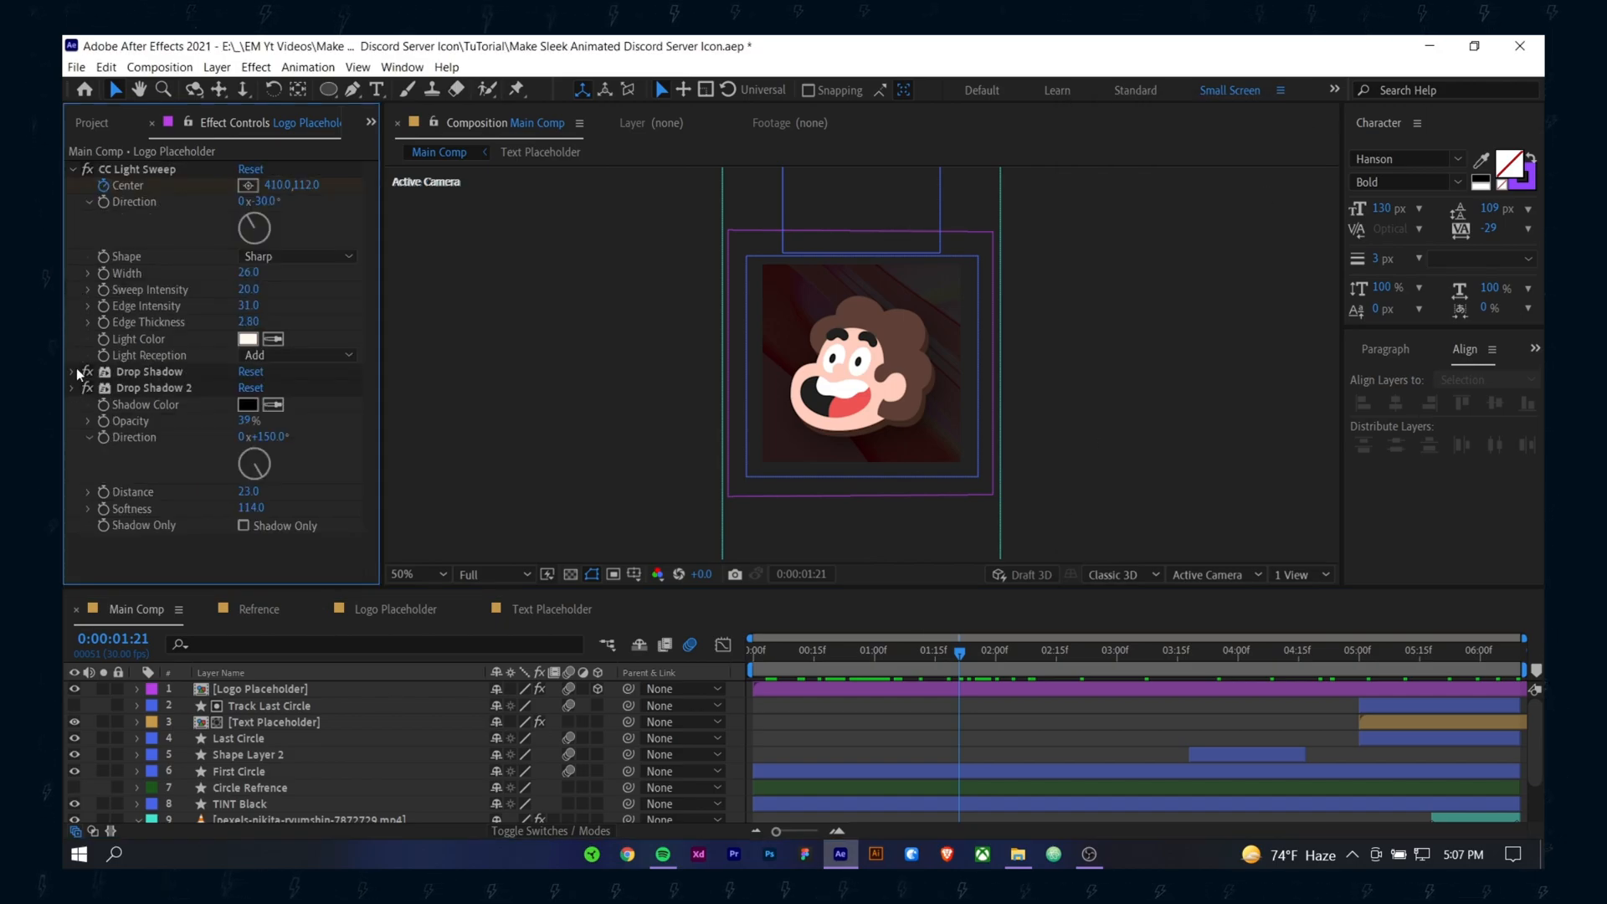
click(72, 388)
click(72, 170)
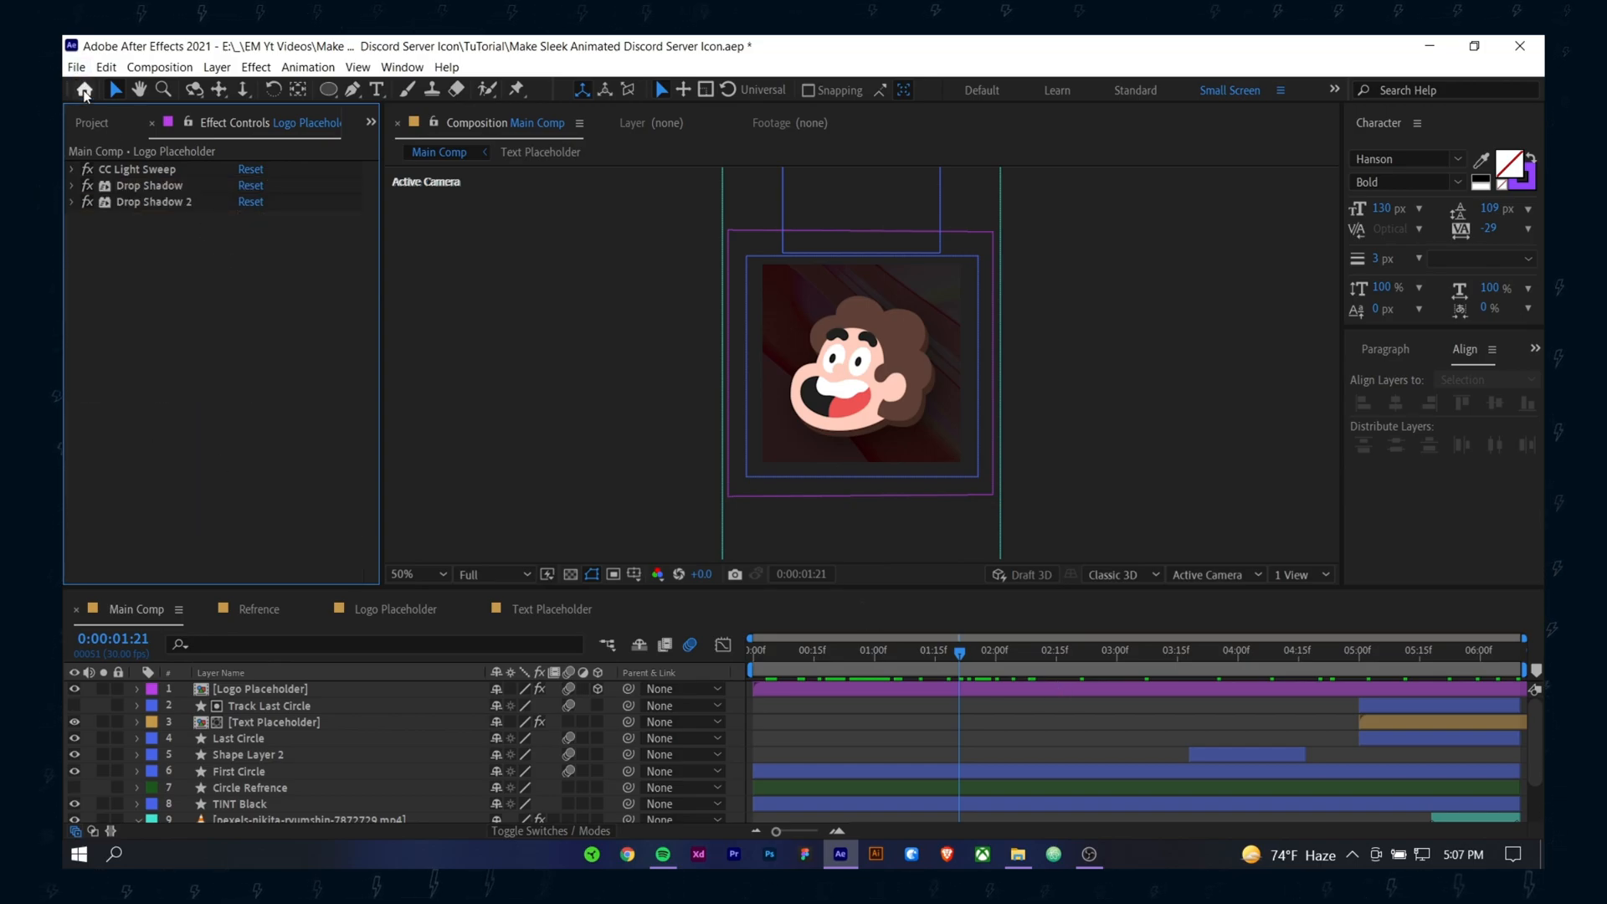
Step: Export Main Comp by adding it to the Adobe Media Encoder queue
click(77, 67)
mouse_move(335, 321)
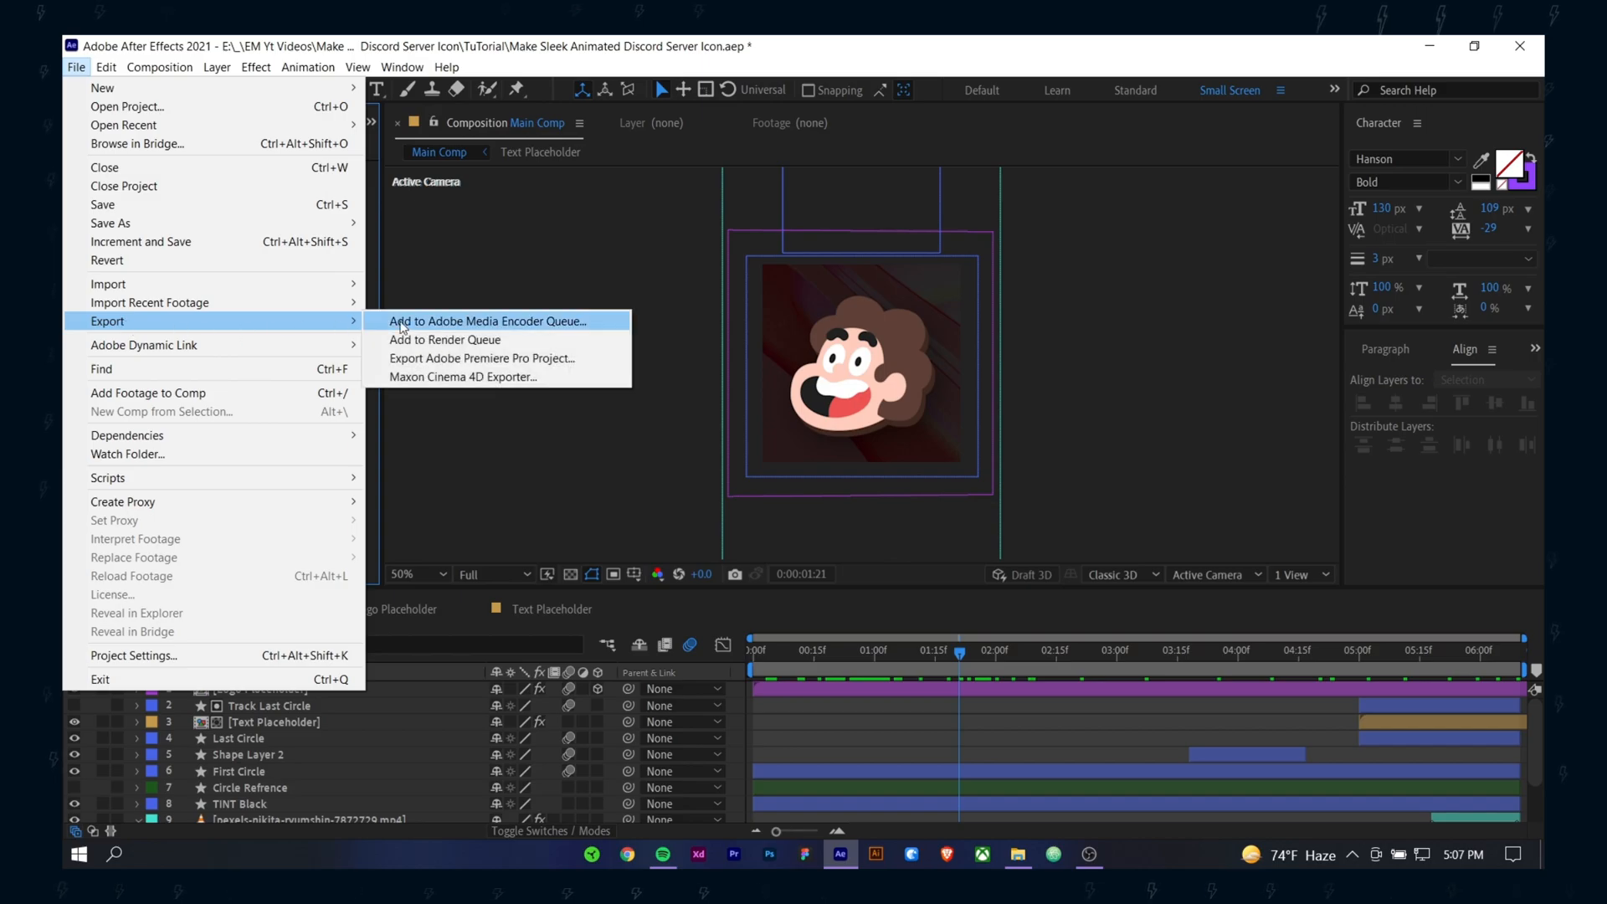
click(443, 325)
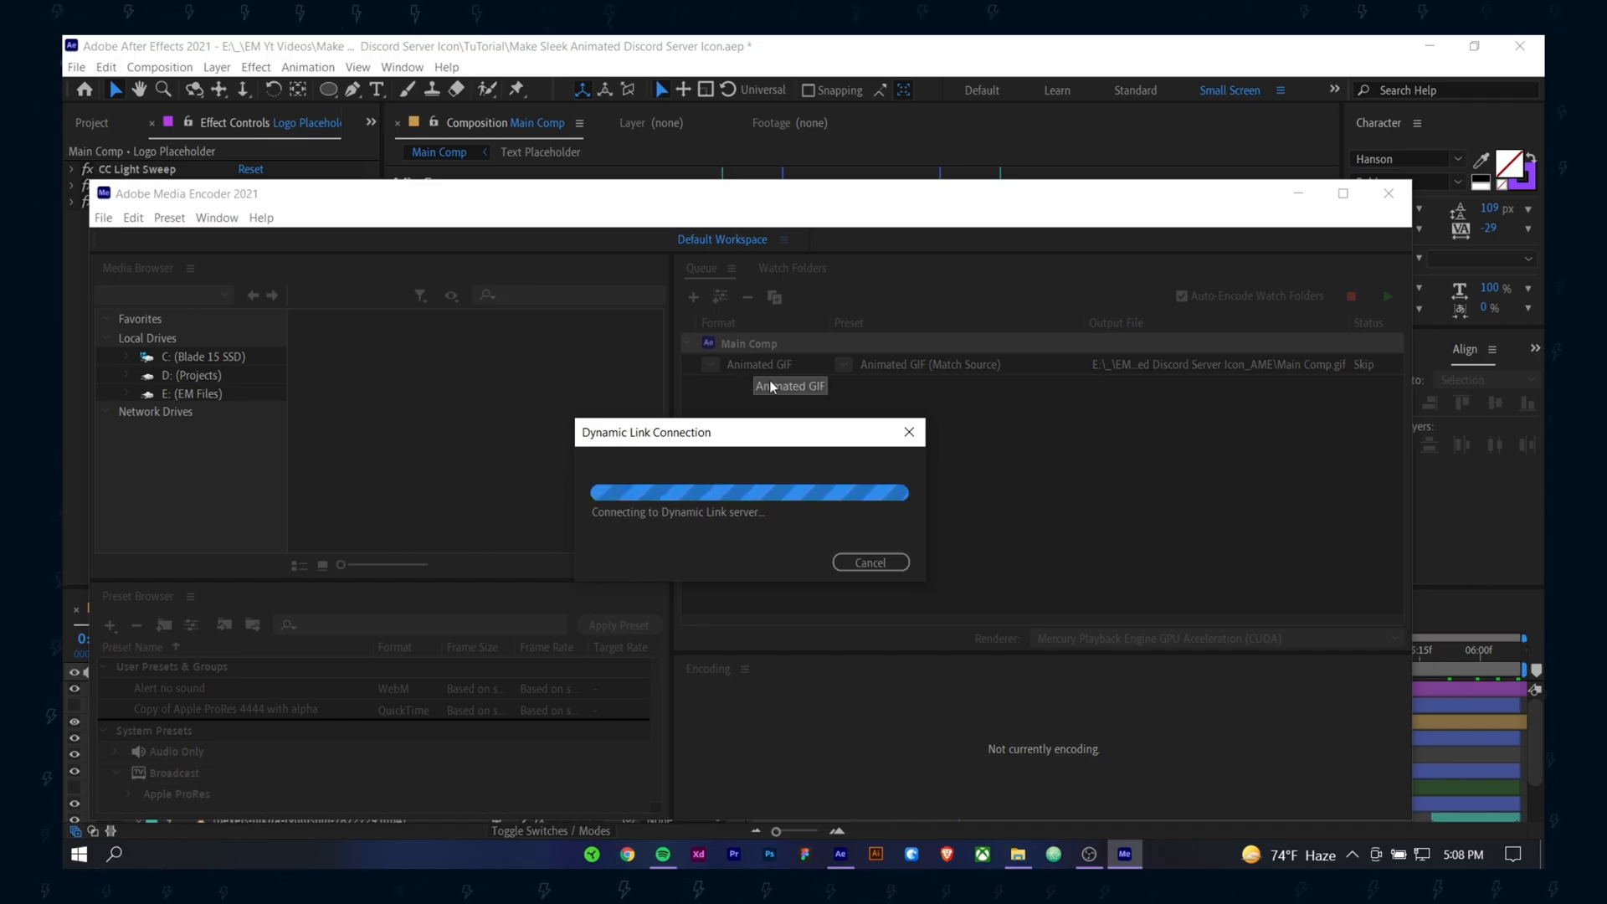
Step: Set the export format to Animated GIF and name the output file Exported Discord Server Icon
click(1233, 205)
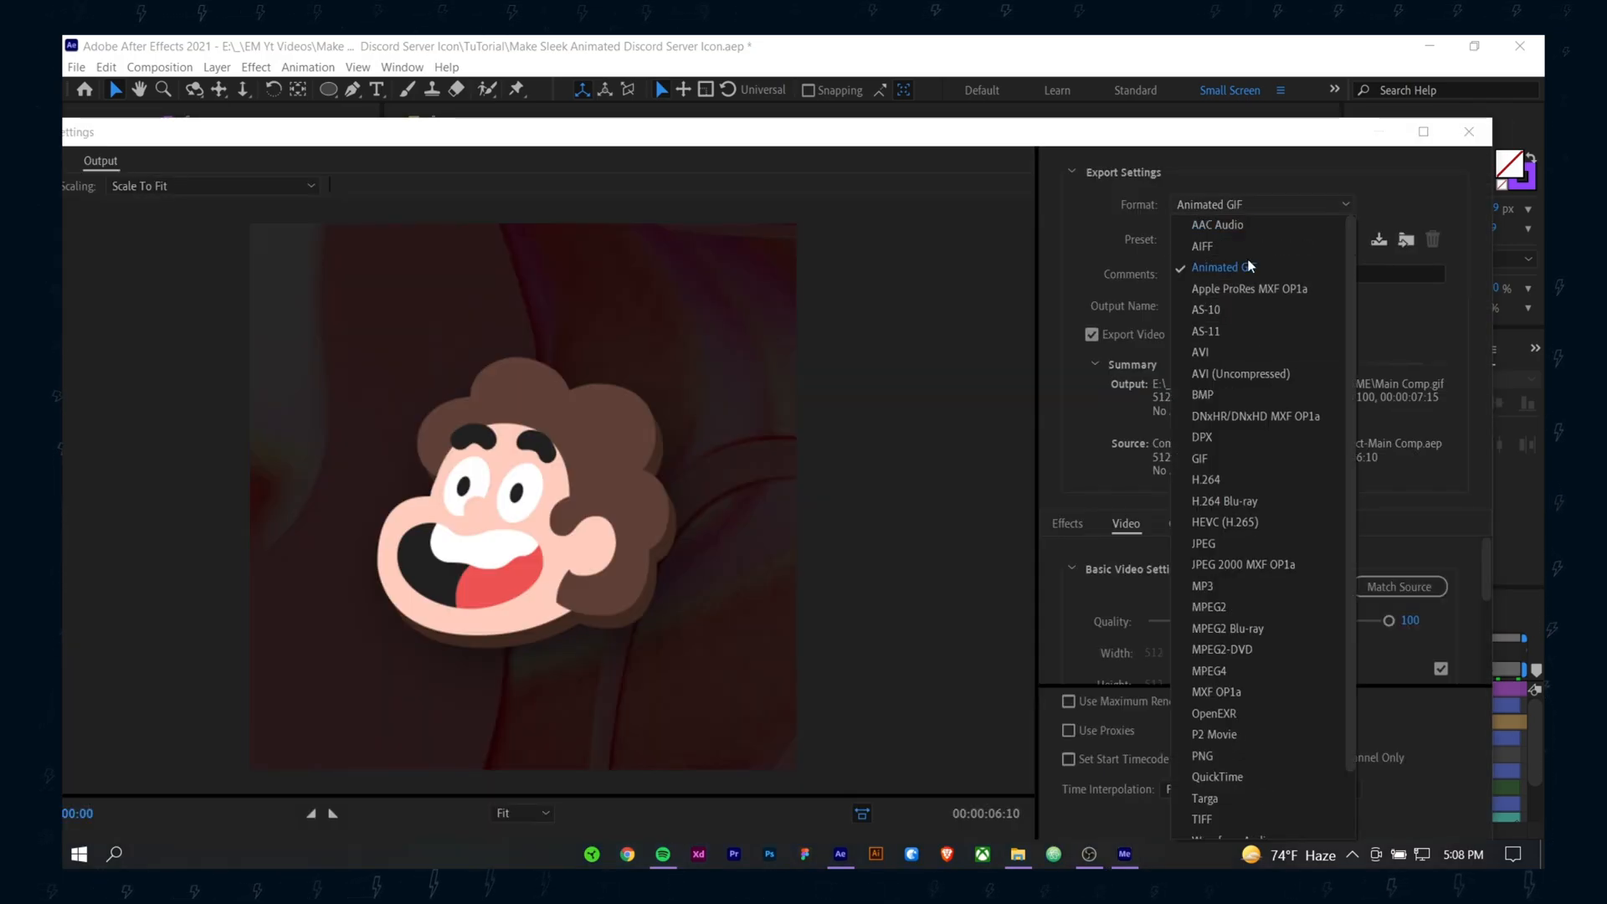
scroll(1239, 503, down, 1)
click(1137, 381)
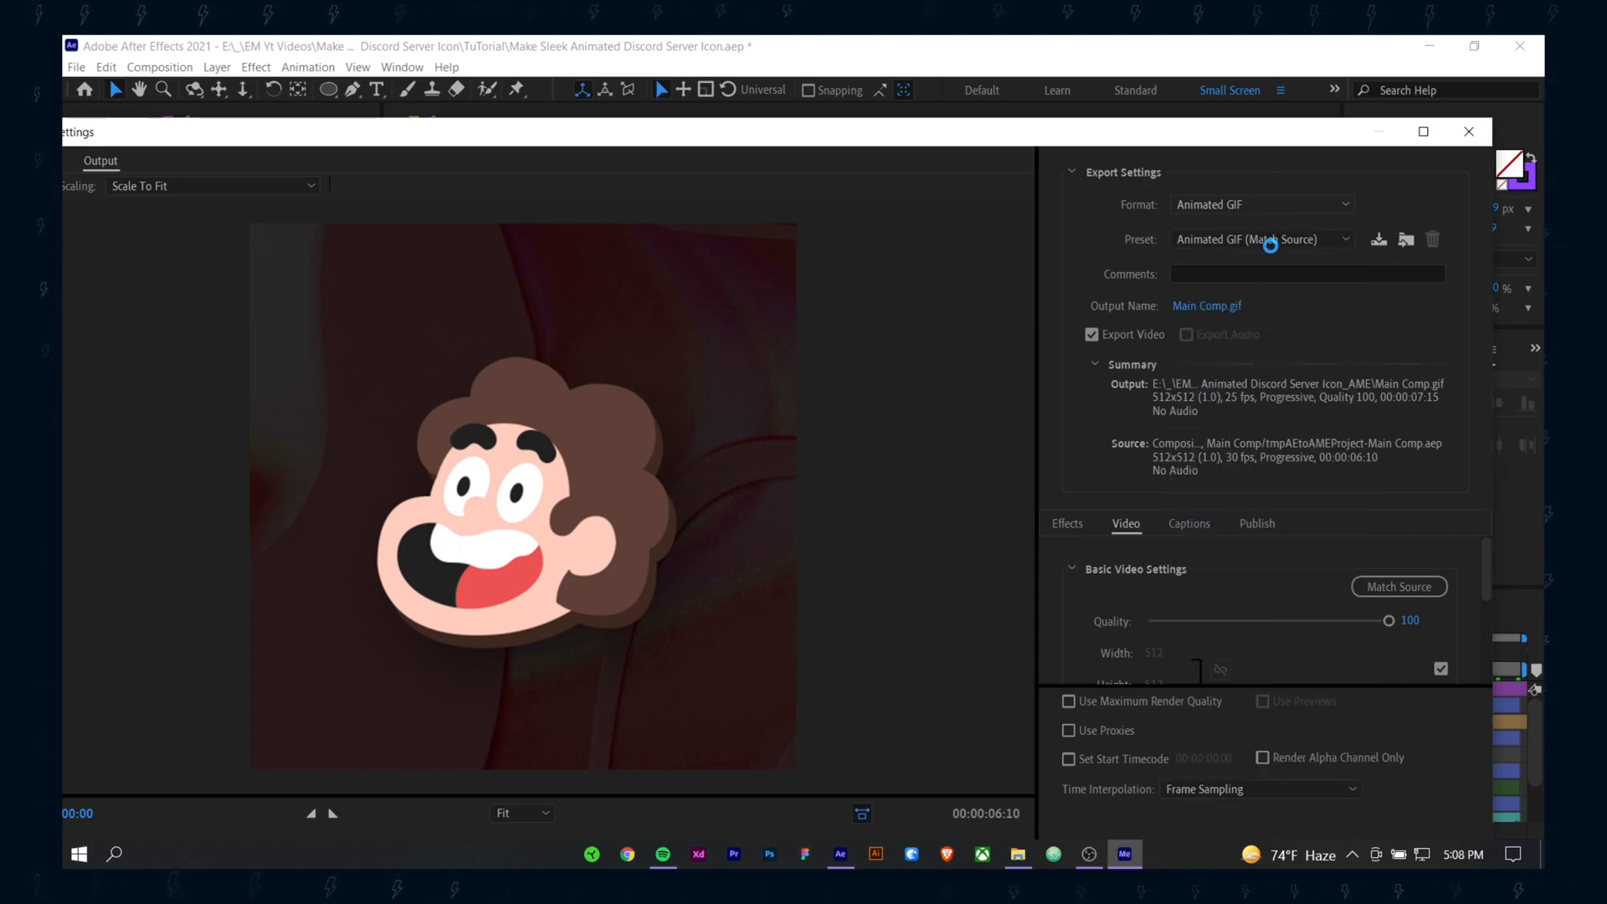
click(1202, 204)
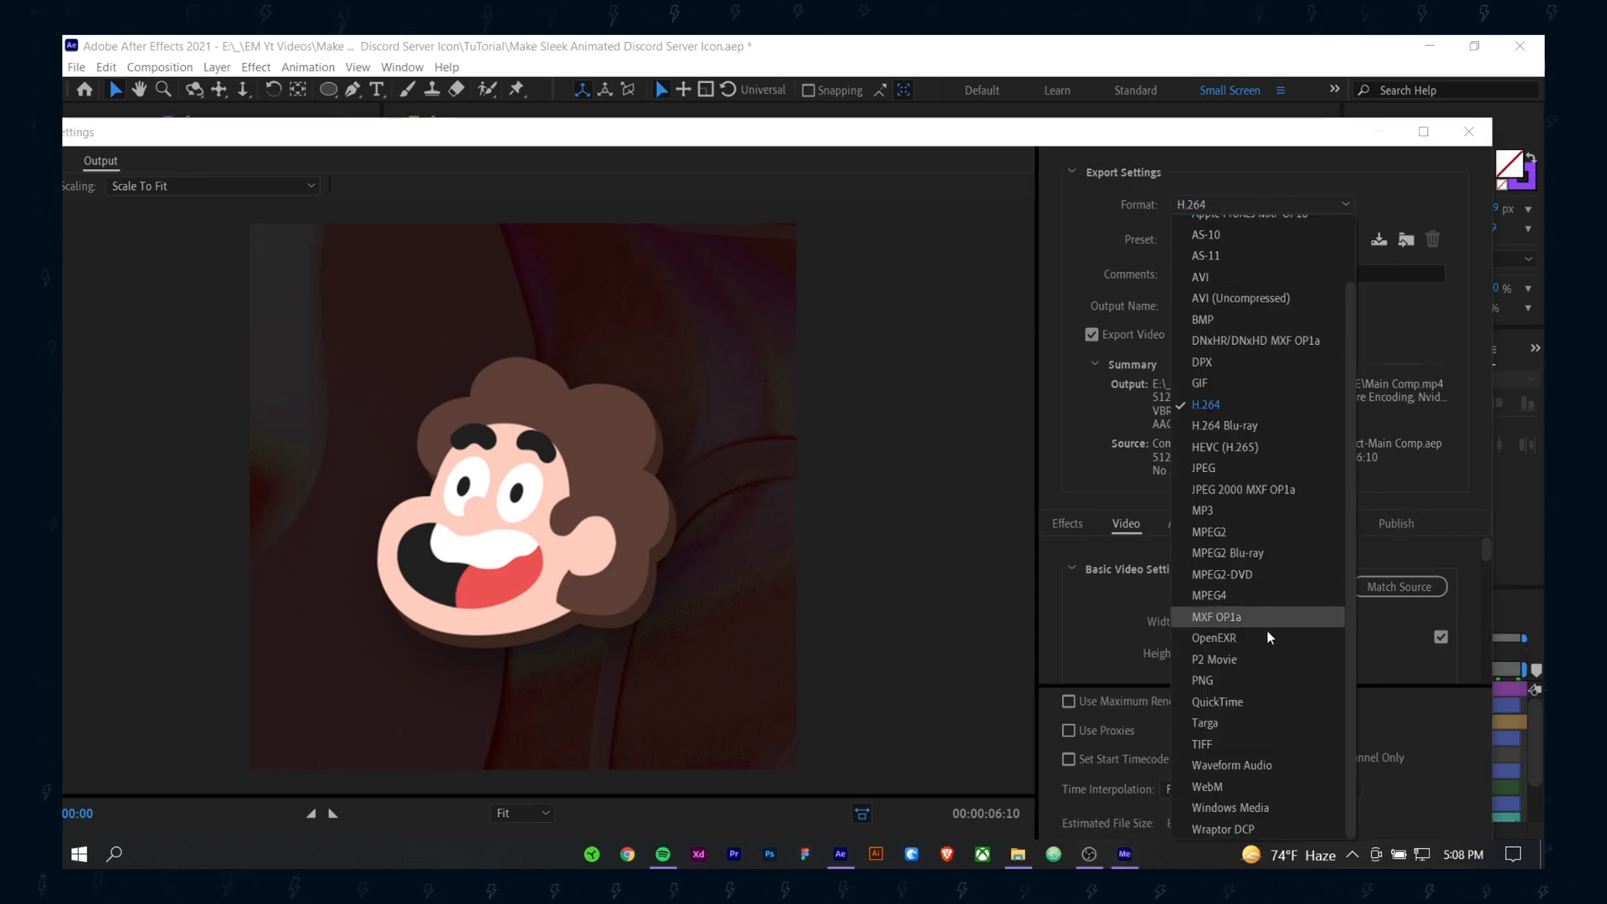
click(1231, 265)
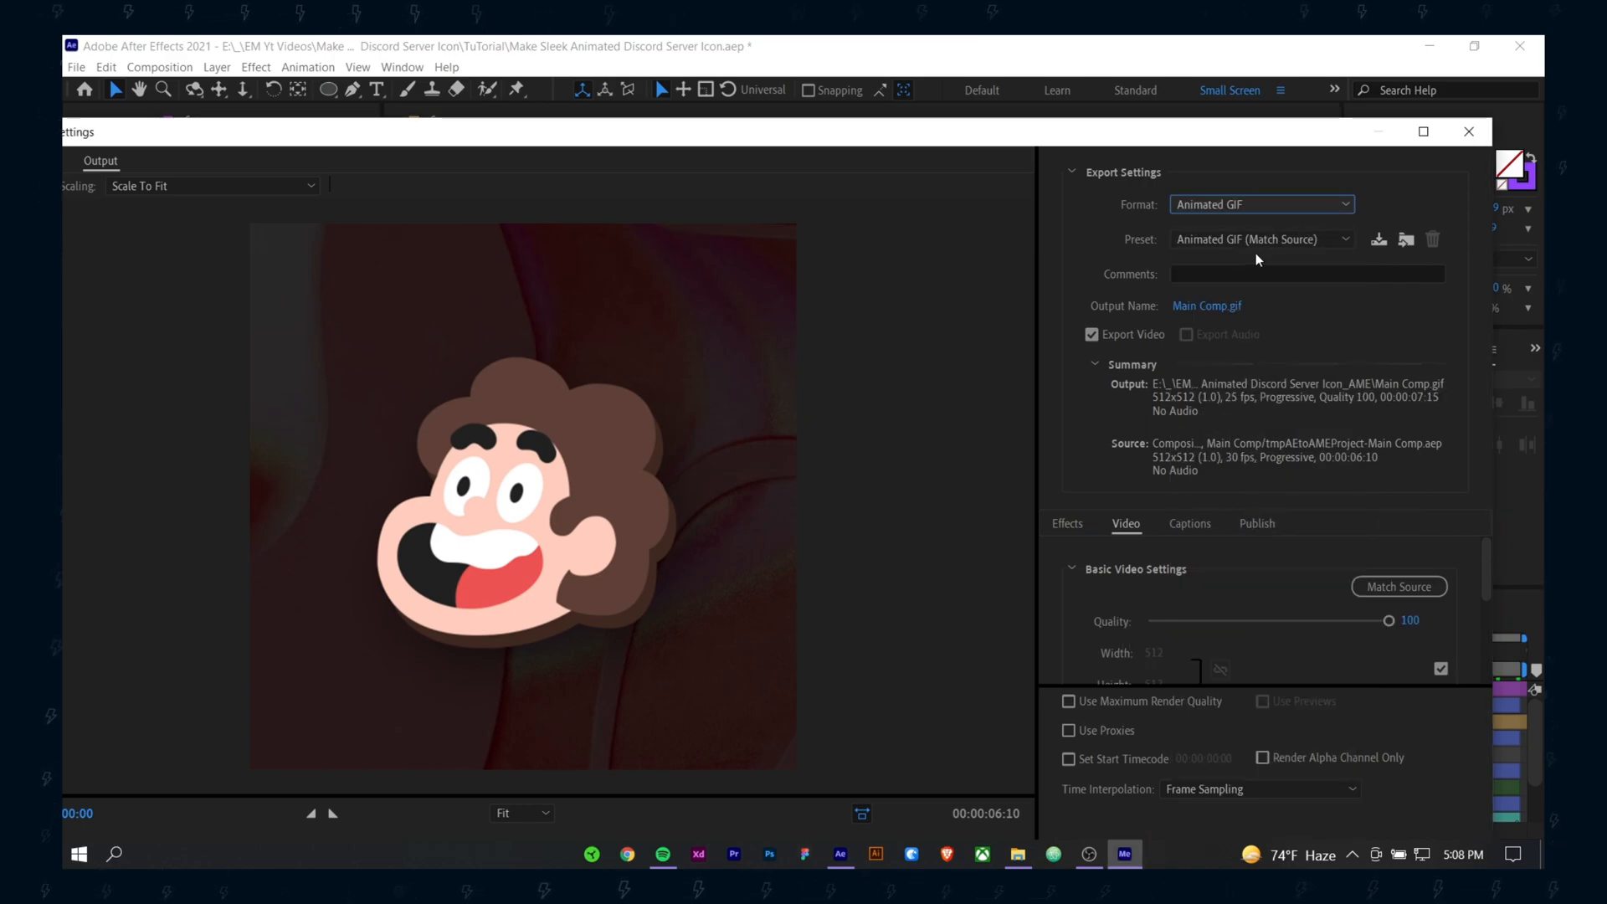
click(1198, 308)
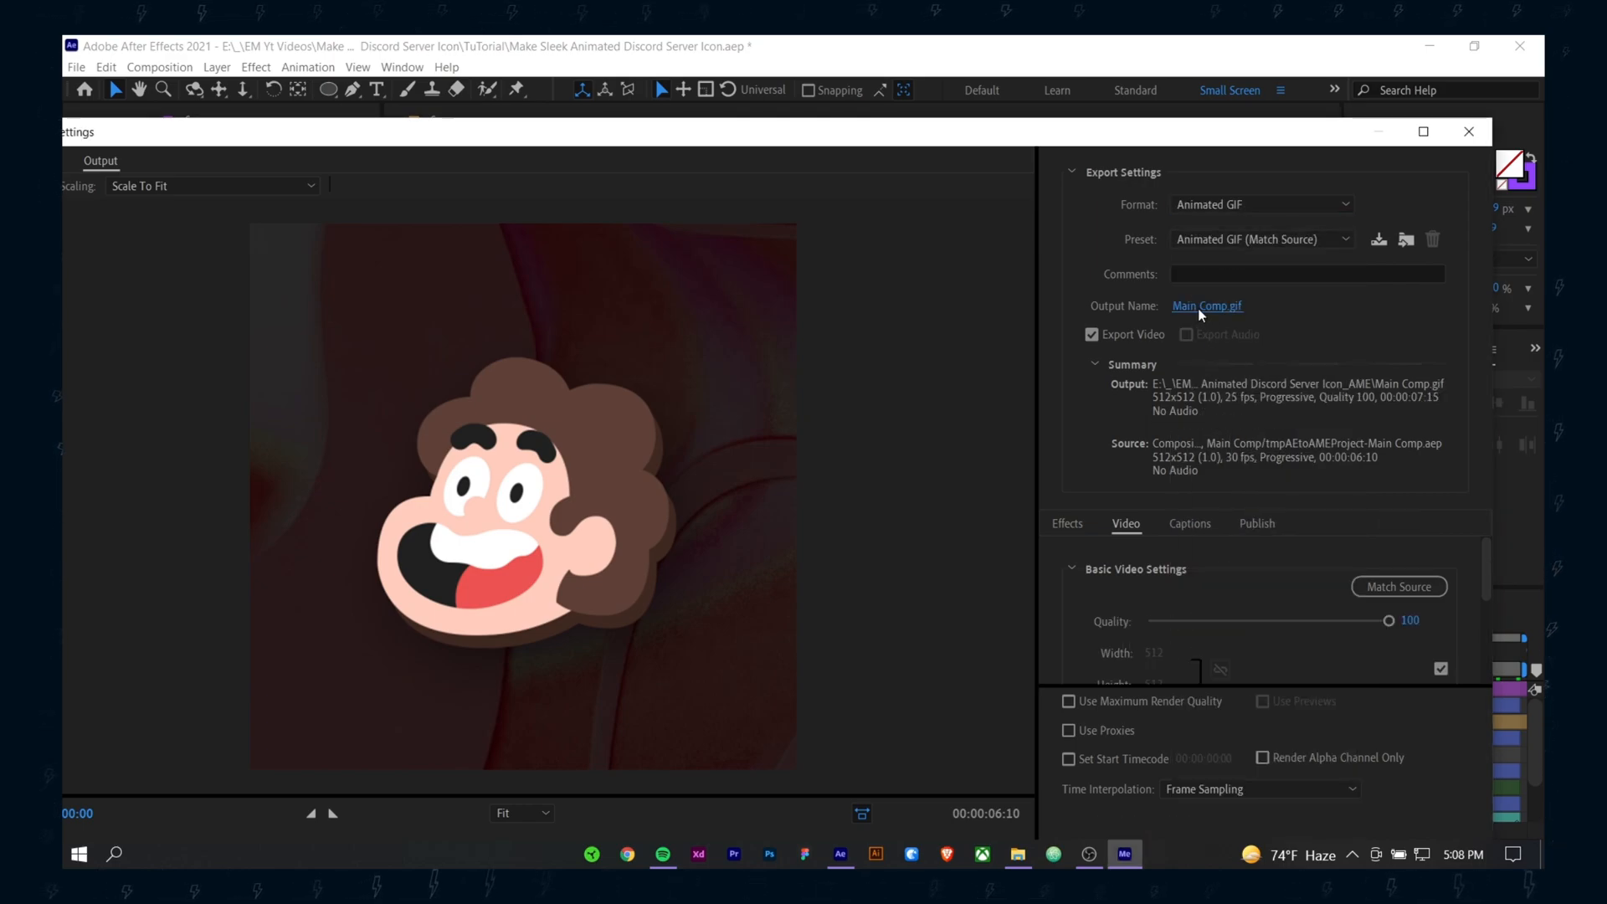
text(Exported Discord Server Icon)
click(660, 574)
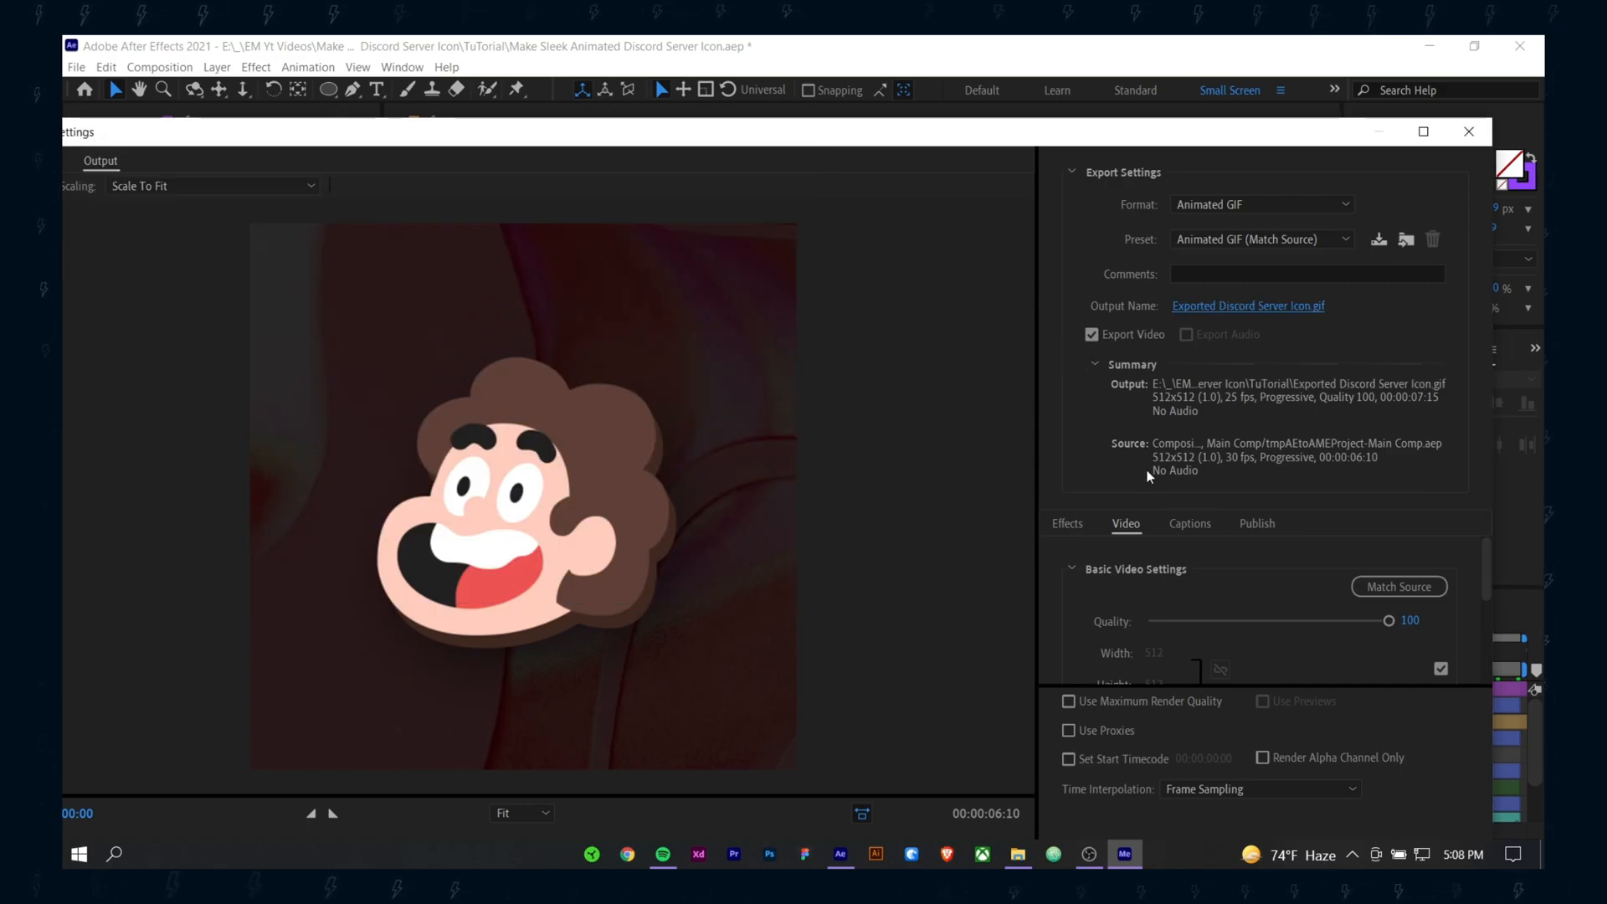
Step: Match the GIF's video settings to the source and set the export quality to 25
click(1416, 589)
scroll(1279, 641, down, 2)
scroll(1223, 640, up, 2)
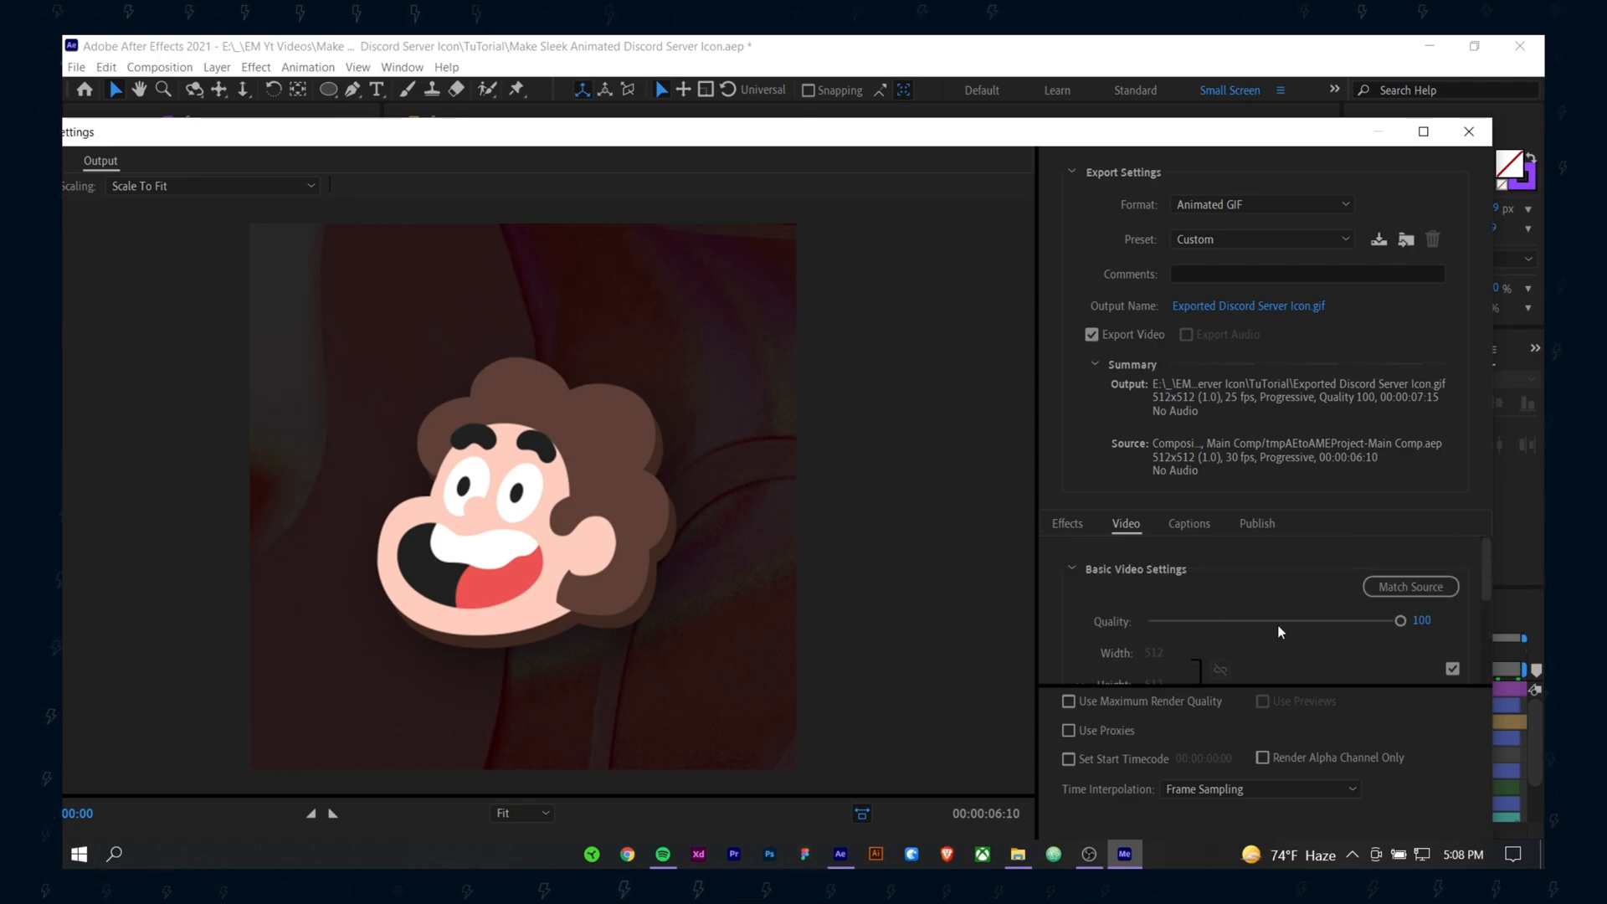
click(1423, 620)
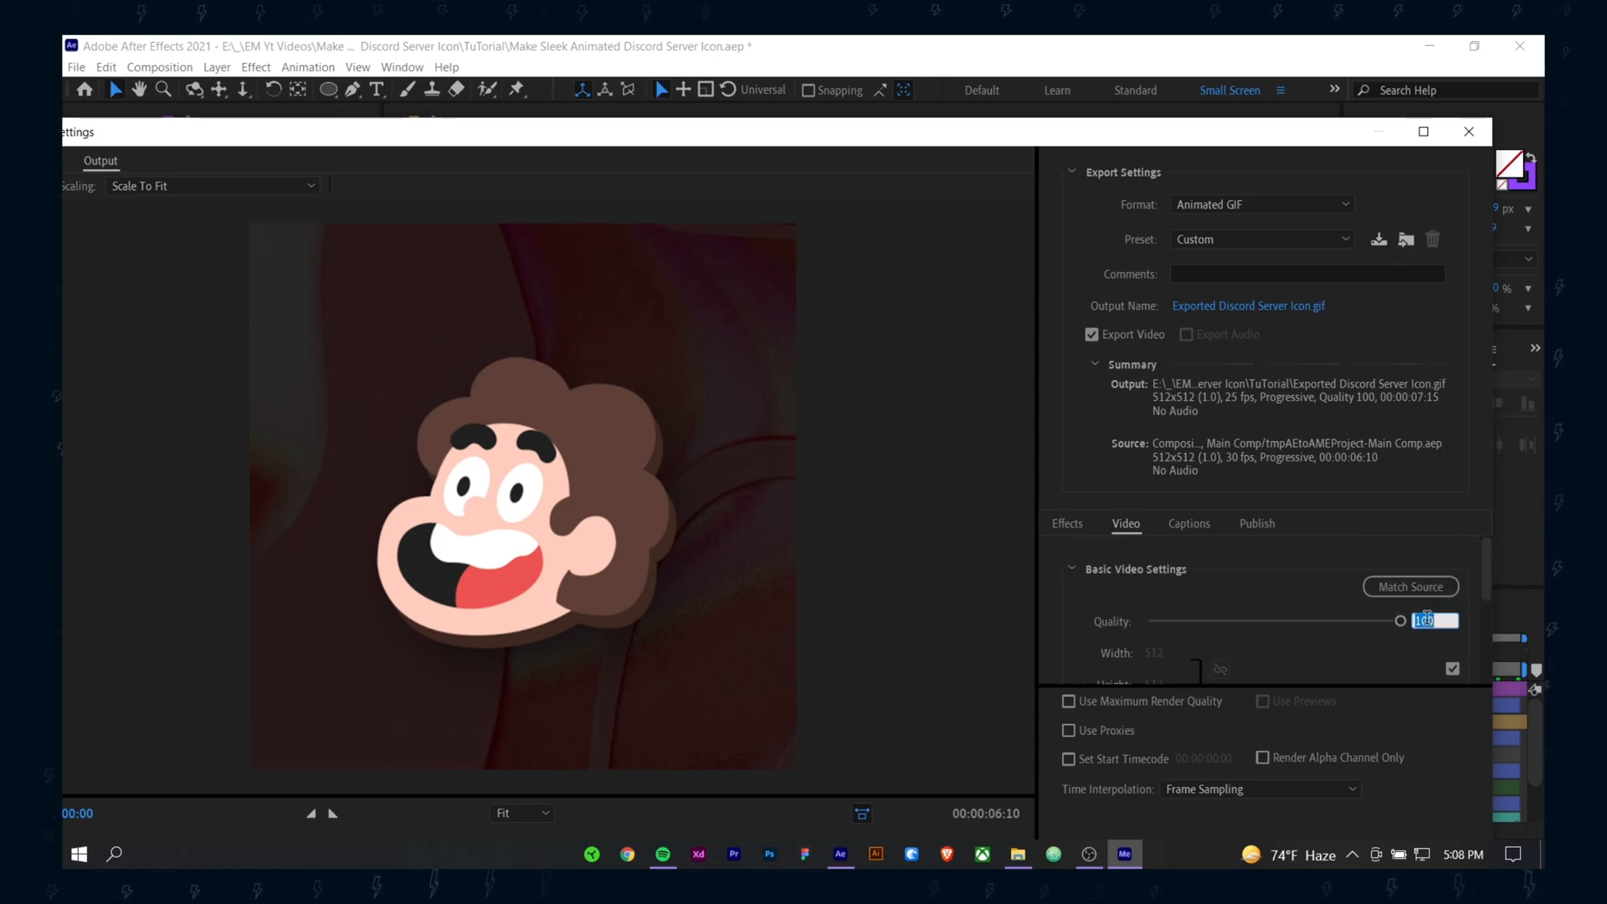
text(2)
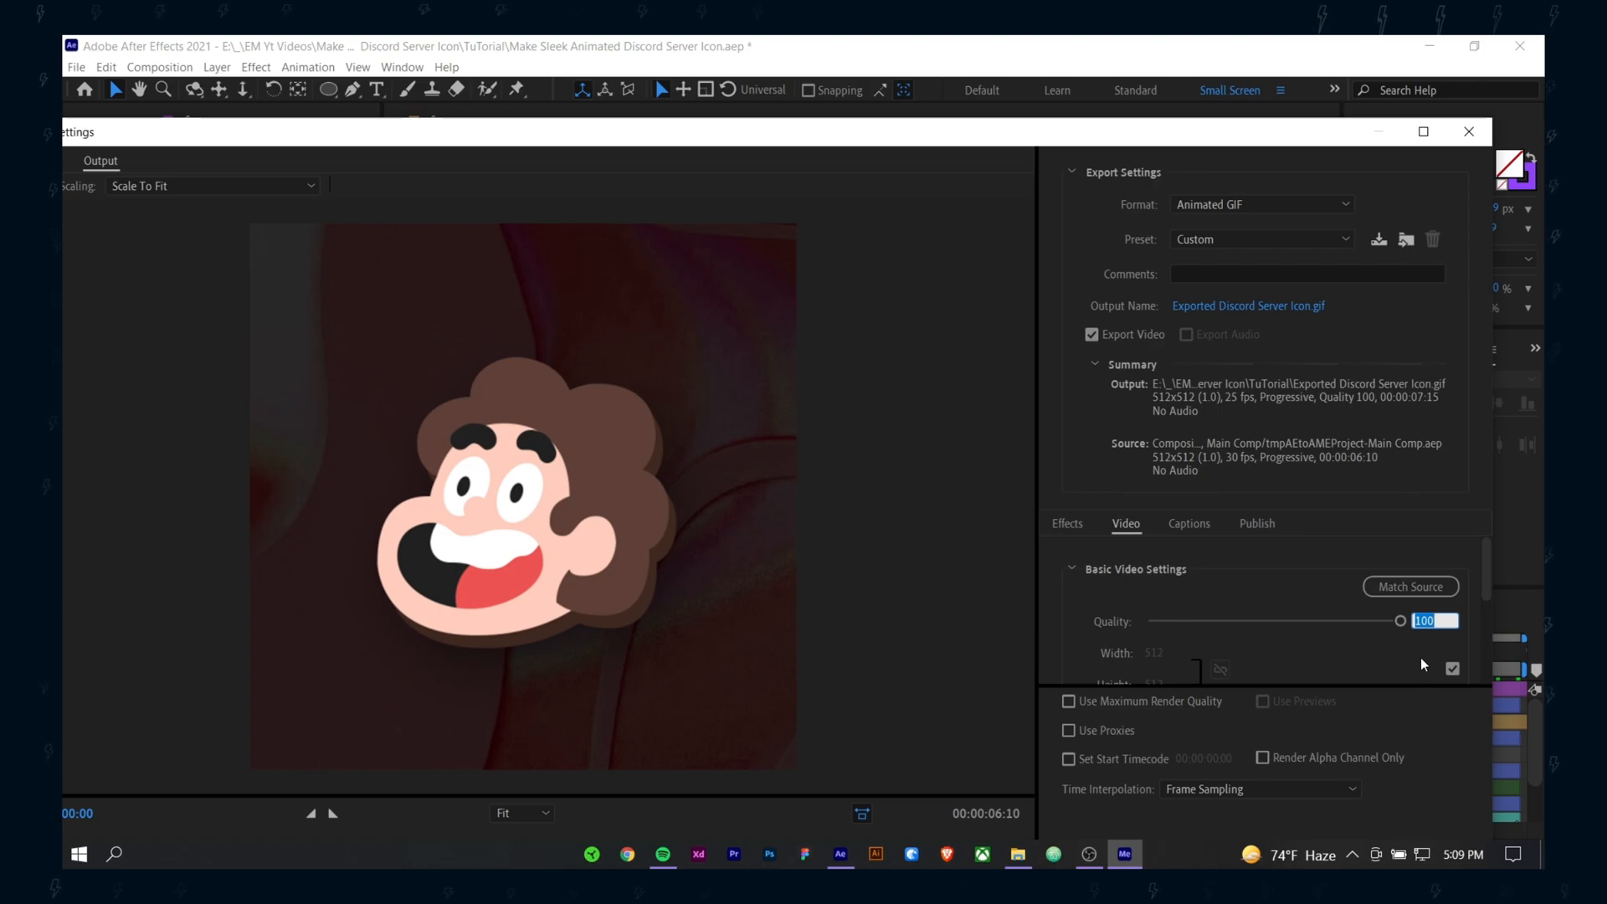
text(5)
key(Return)
scroll(1378, 645, down, 3)
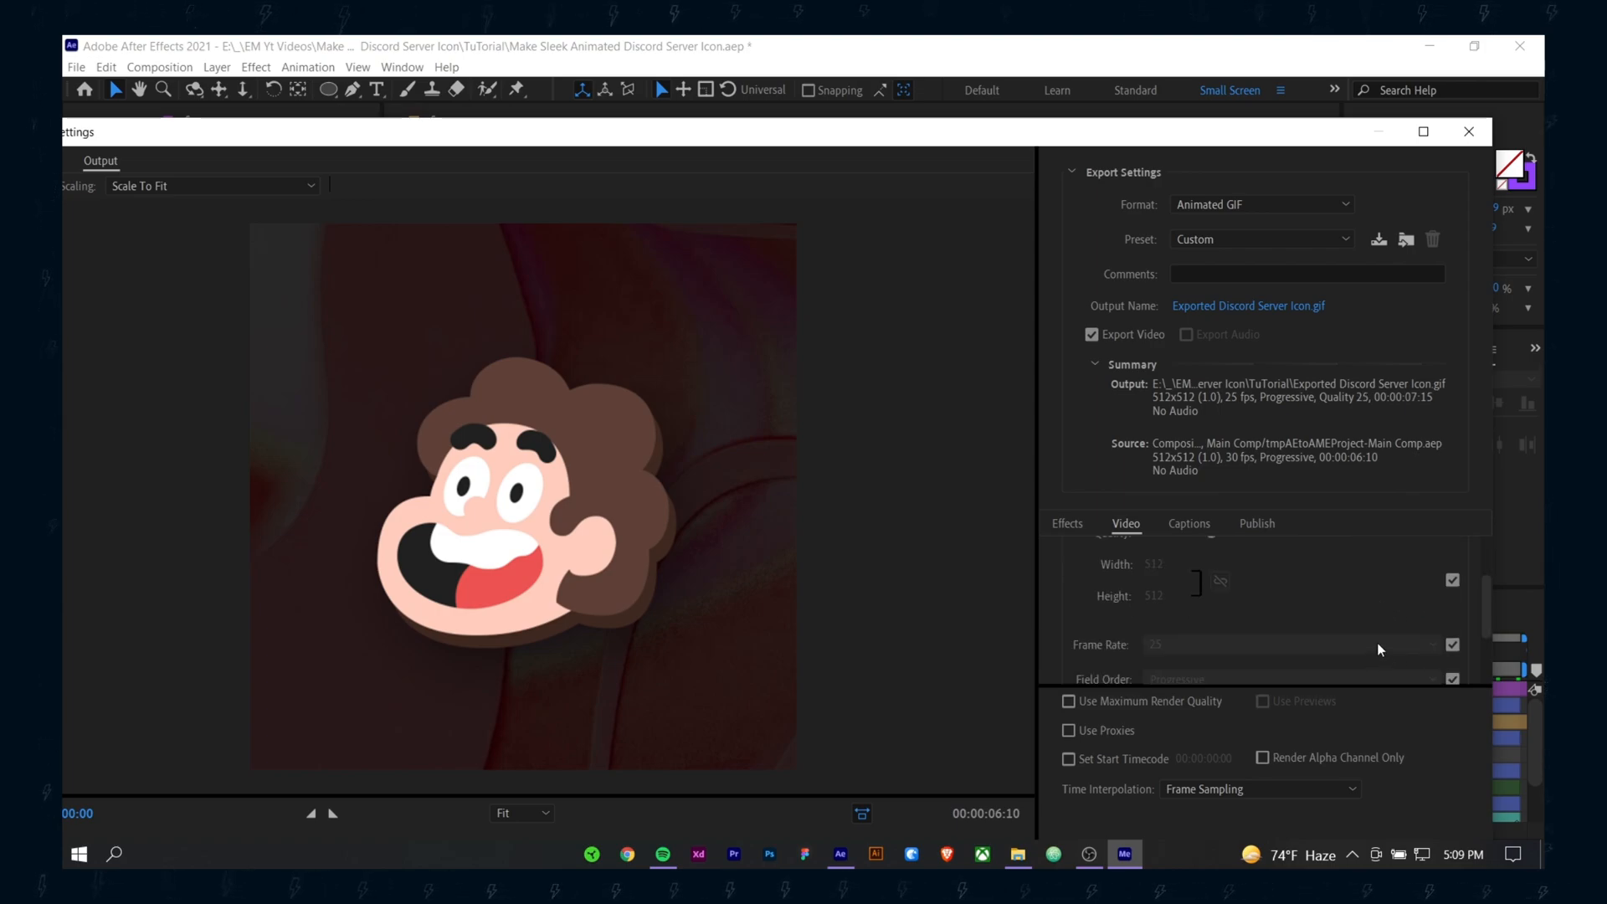
scroll(1378, 643, up, 3)
click(1429, 622)
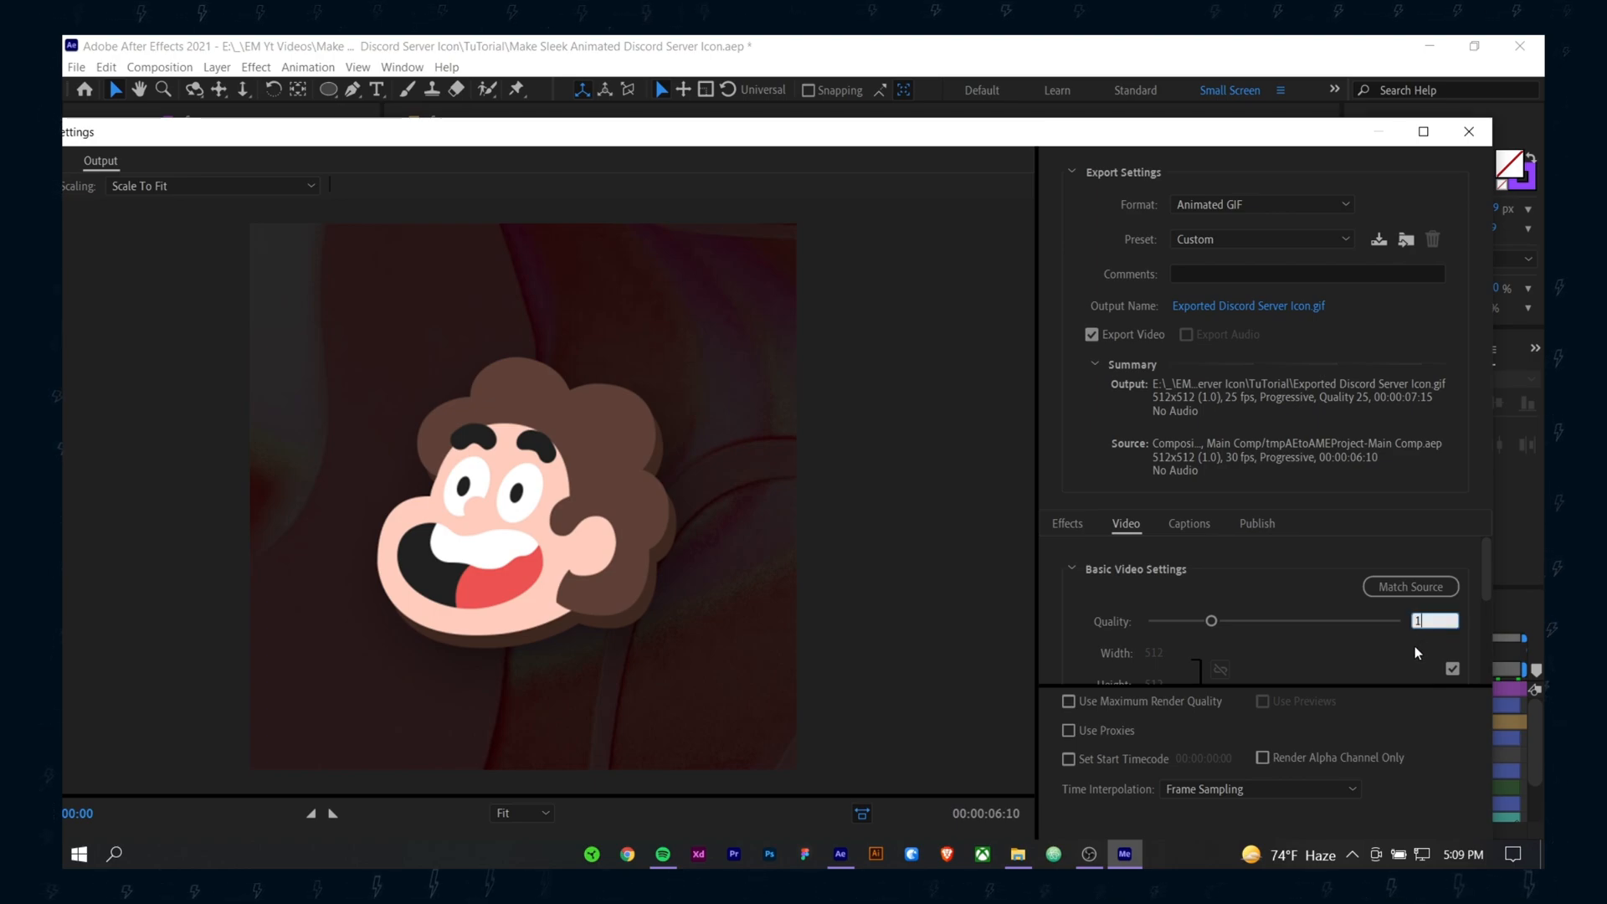
drag(1433, 622, 1384, 625)
key(Escape)
Step: Confirm the export settings and start encoding the queued Main Comp GIF
scroll(1379, 642, down, 5)
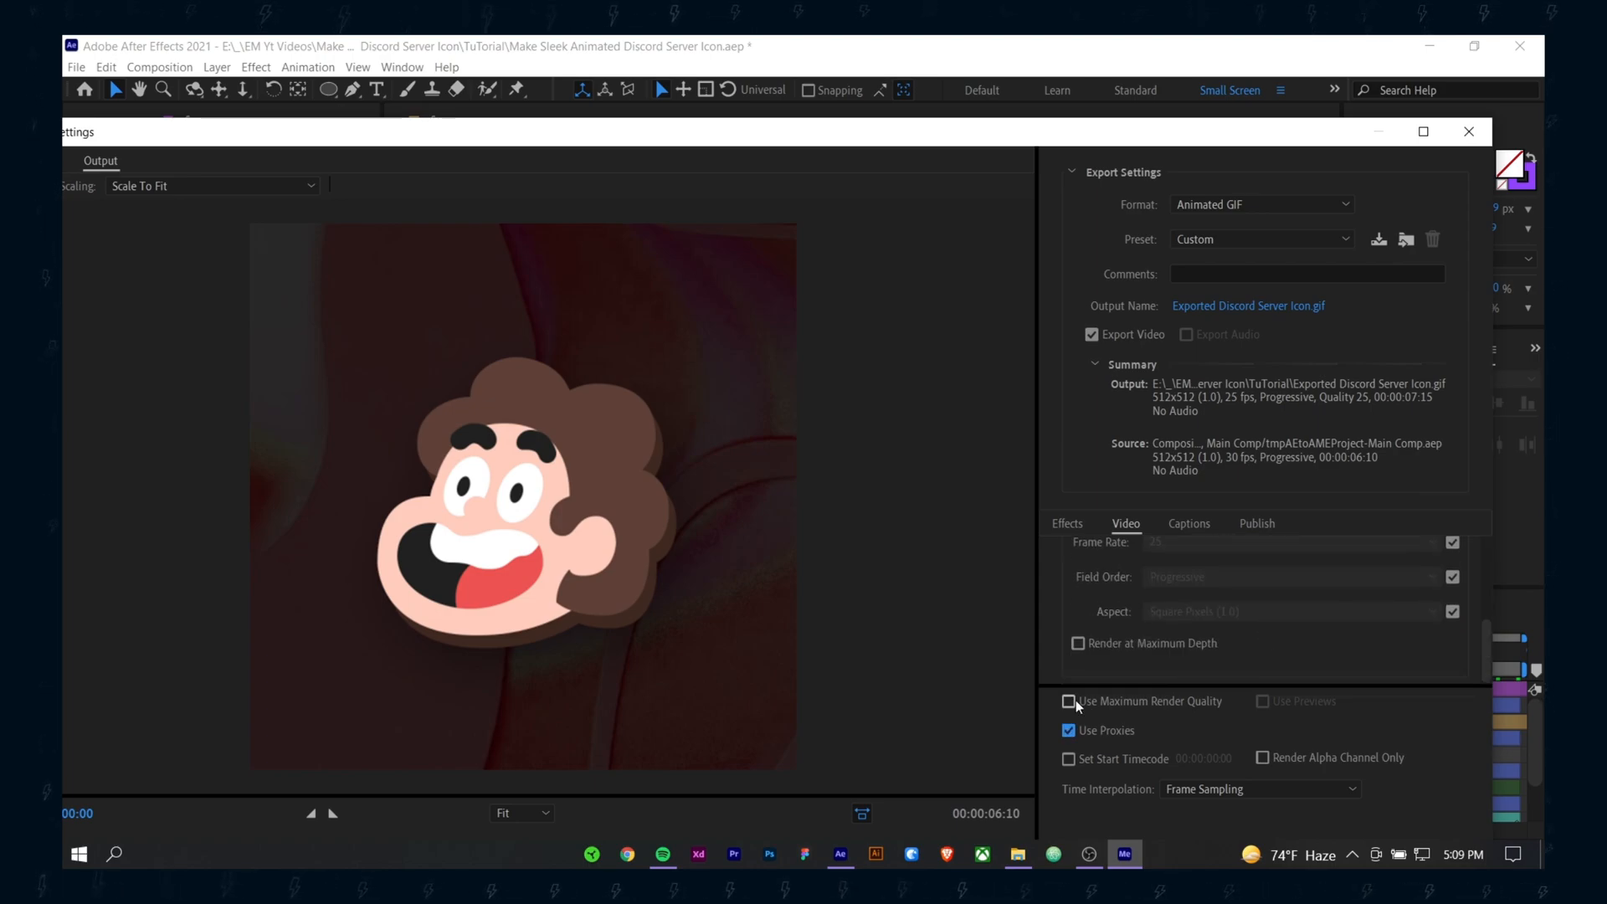
drag(1134, 118, 1112, 82)
click(1327, 815)
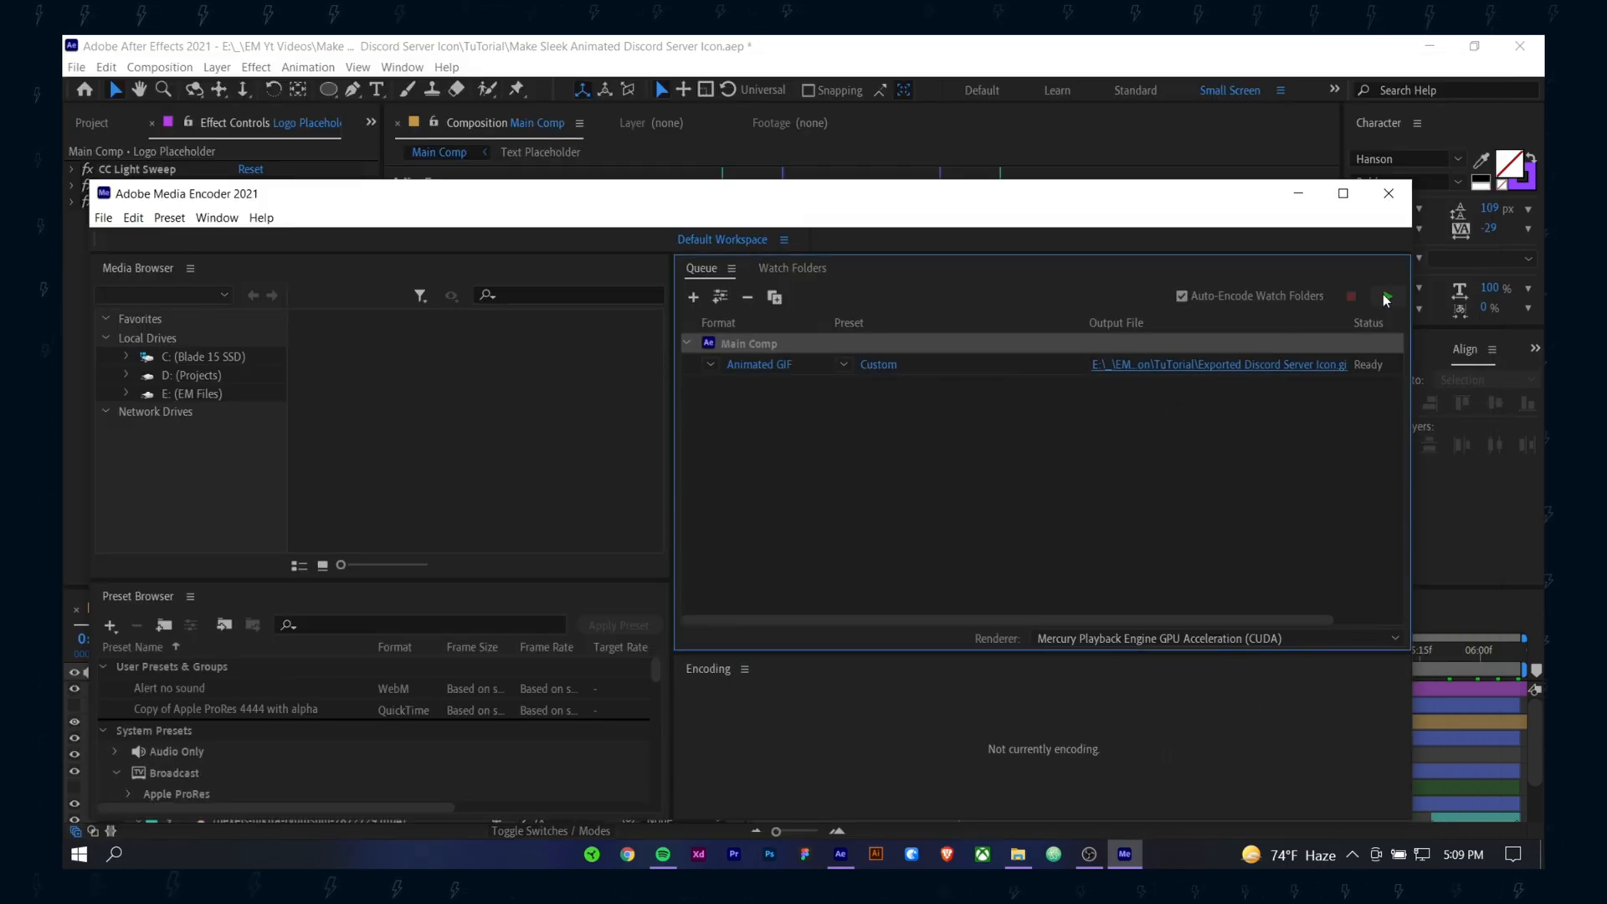
click(1386, 295)
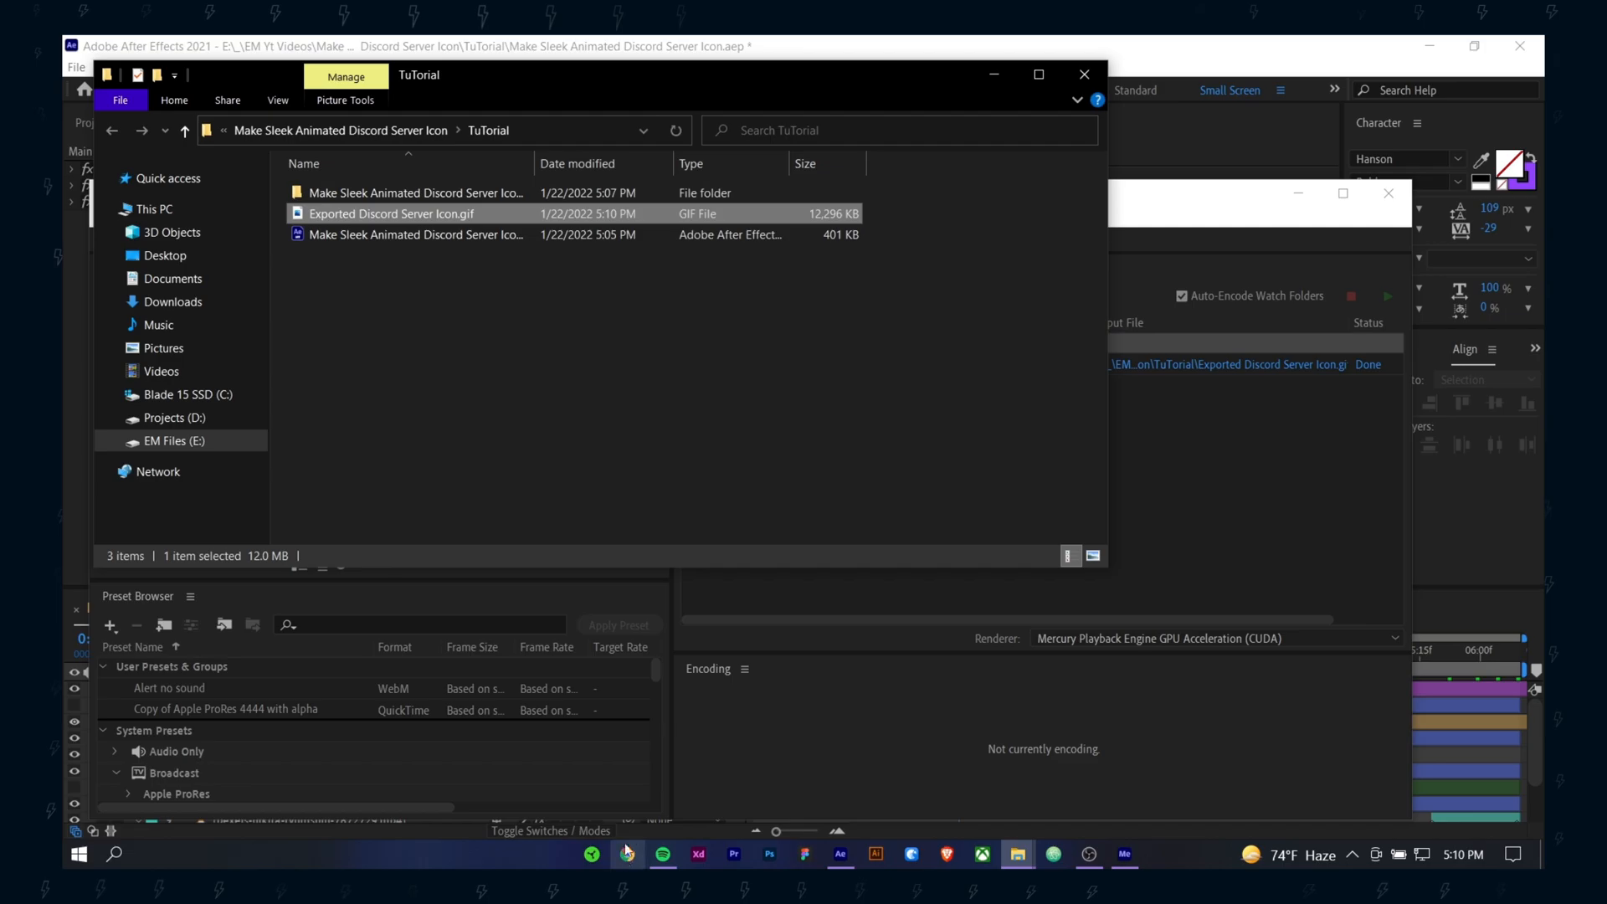
Step: Switch to Chrome and upload Exported Discord Server Icon.gif to the GIF Compressor site
click(626, 851)
scroll(746, 530, down, 2)
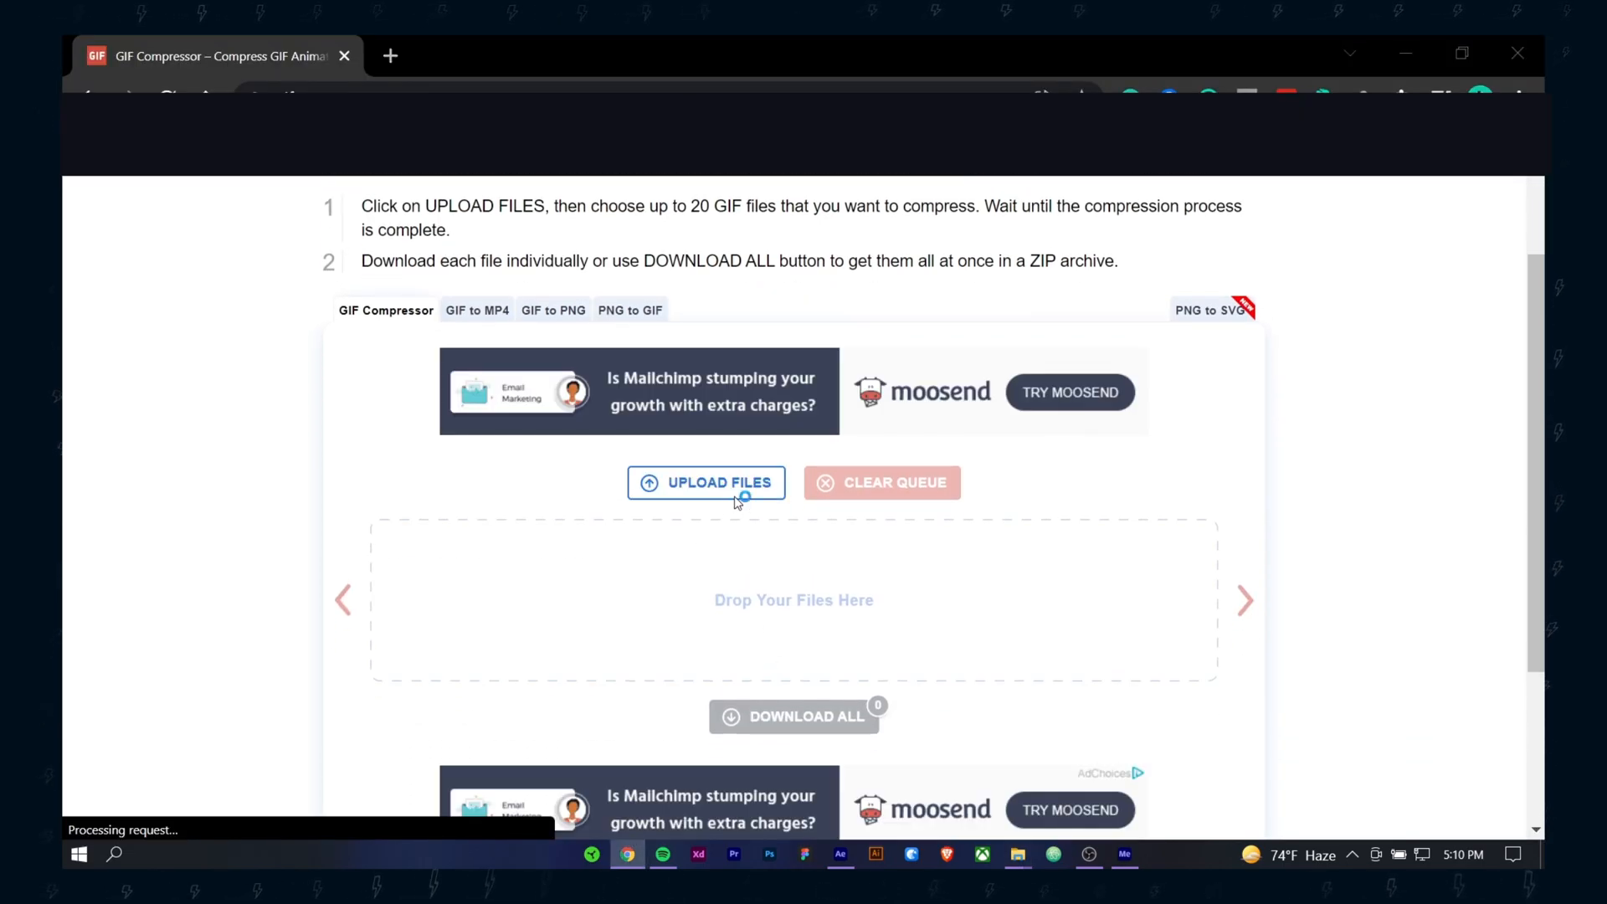
click(730, 494)
click(1062, 804)
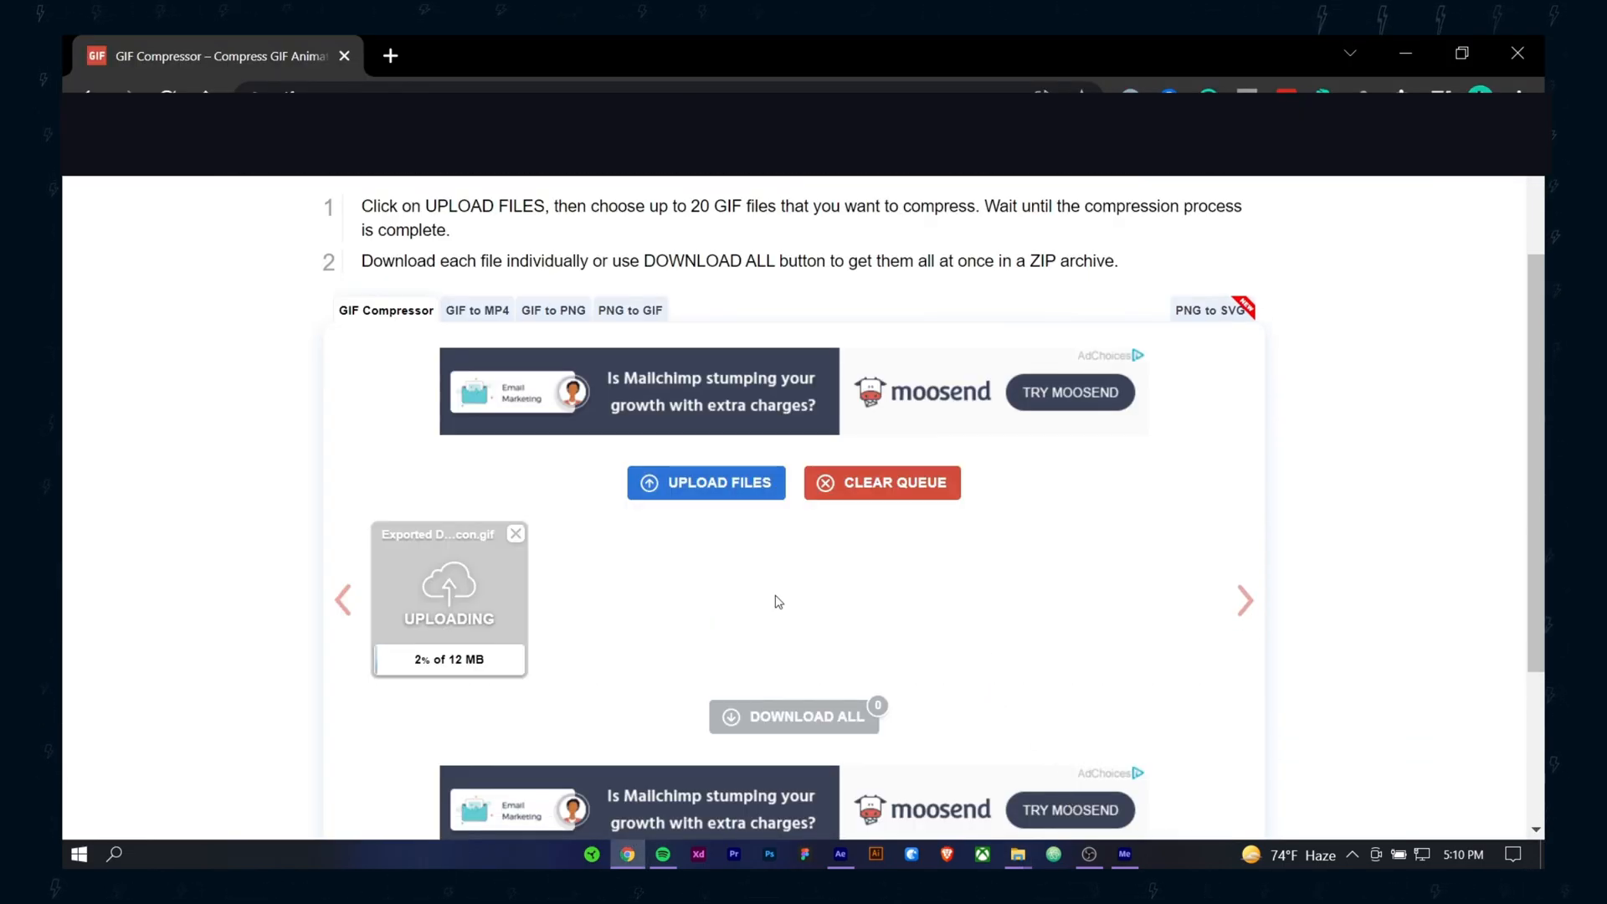
click(1090, 851)
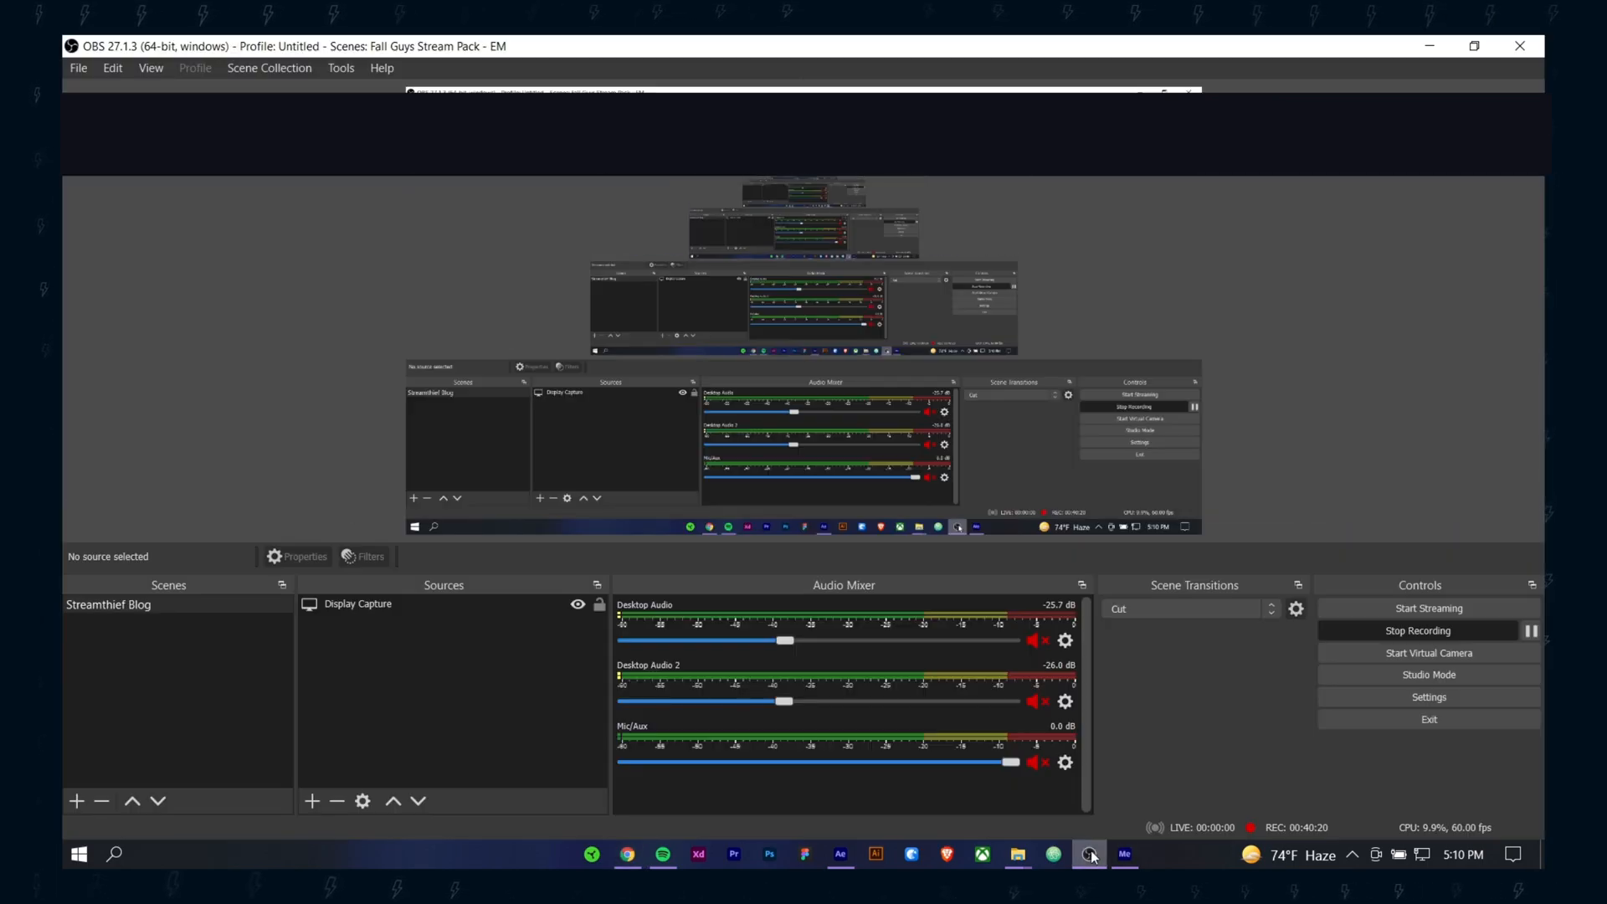
click(1090, 851)
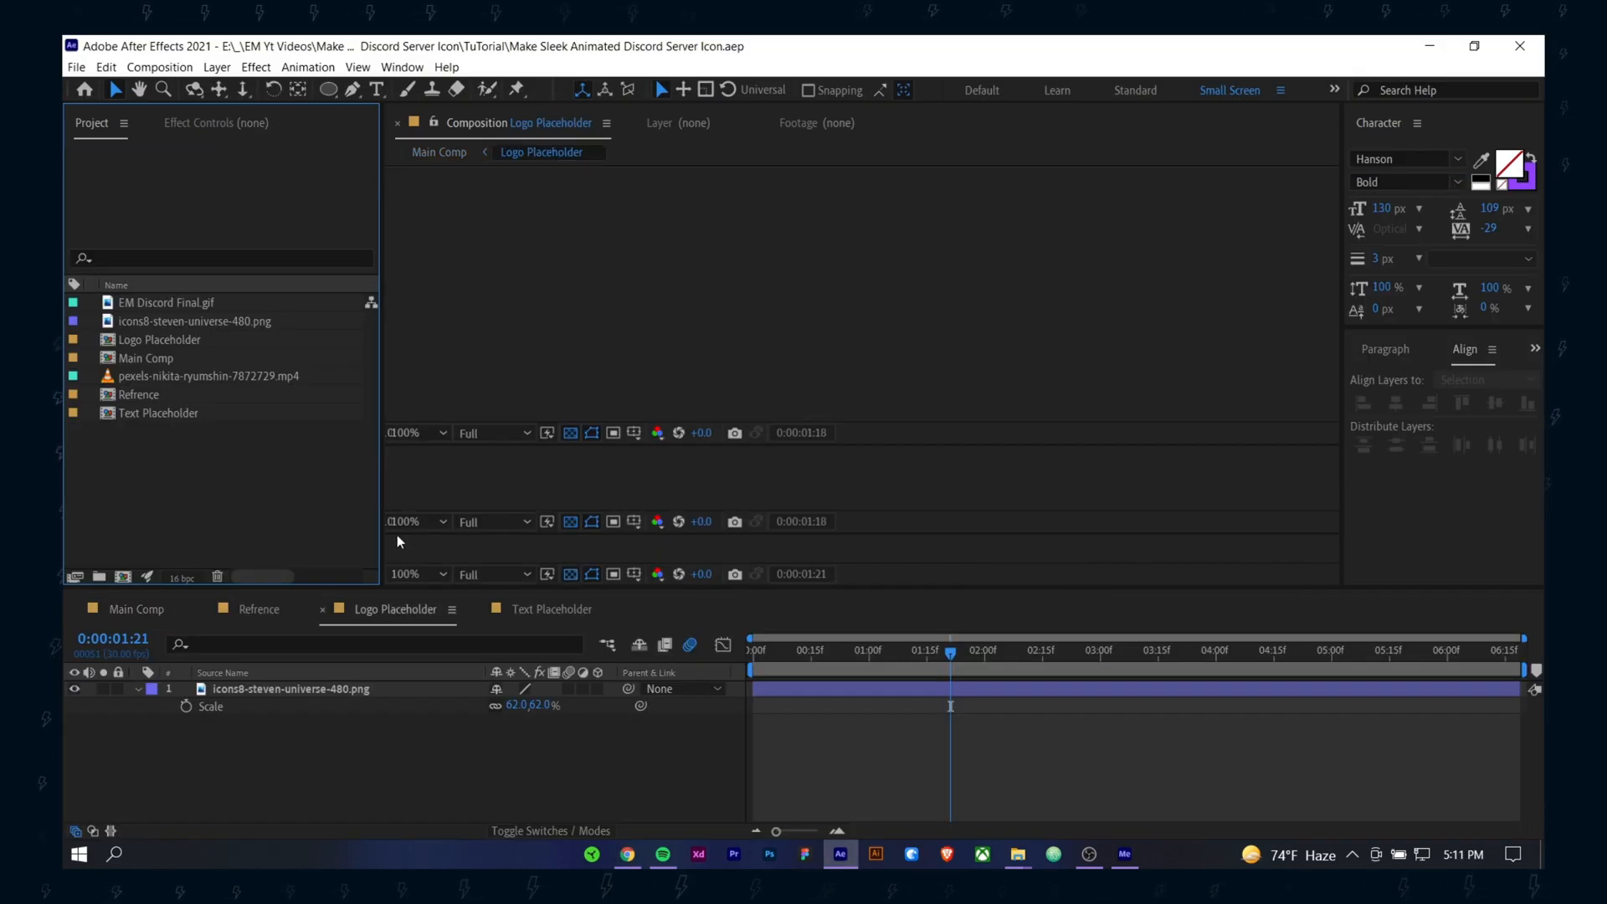
Step: Import logo 4.png into the Logo Placeholder composition at 30% scale and hide the icons8-steven-universe-480.png layer
double_click(249, 466)
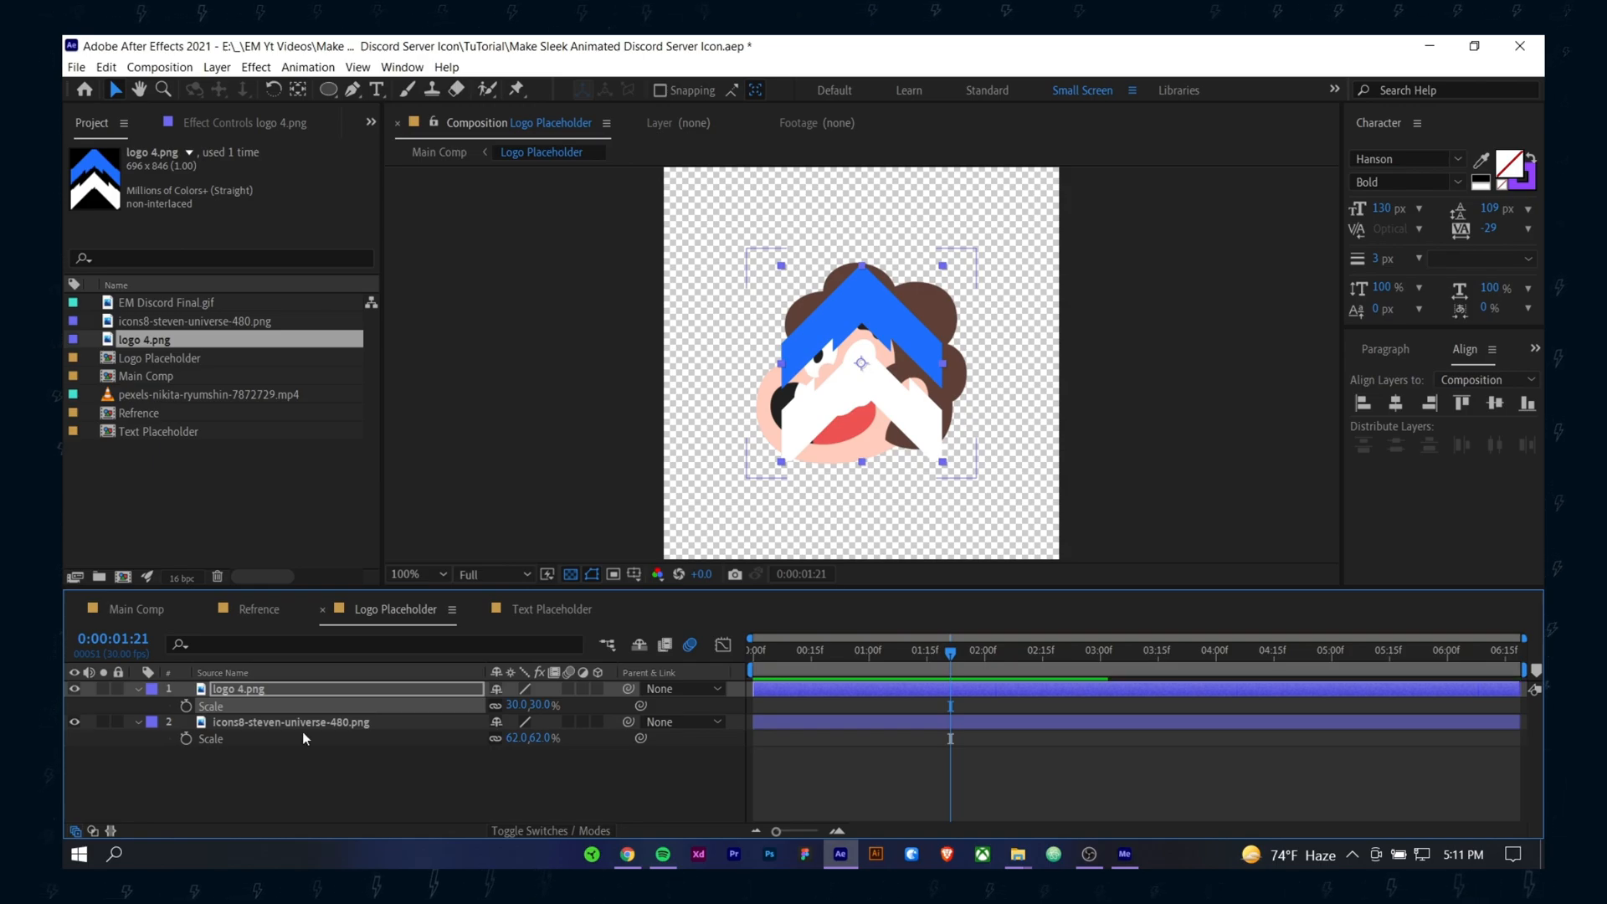
click(74, 721)
click(751, 369)
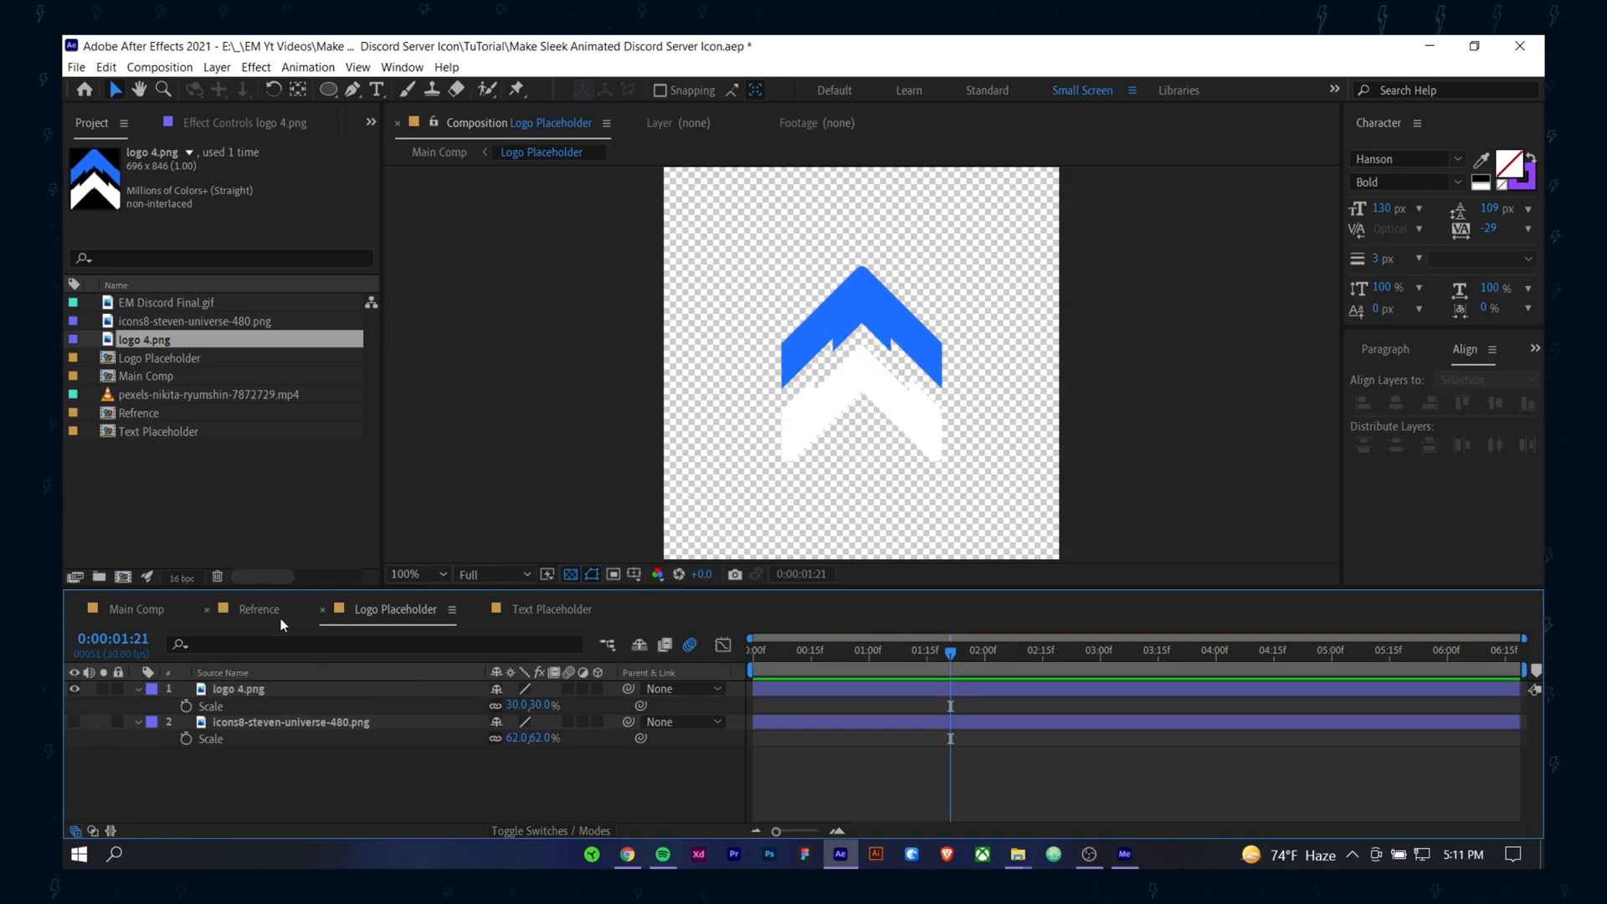
Step: In the Text Placeholder composition, replace the word Cartoon in the filled middle text with "No, Way"
click(566, 613)
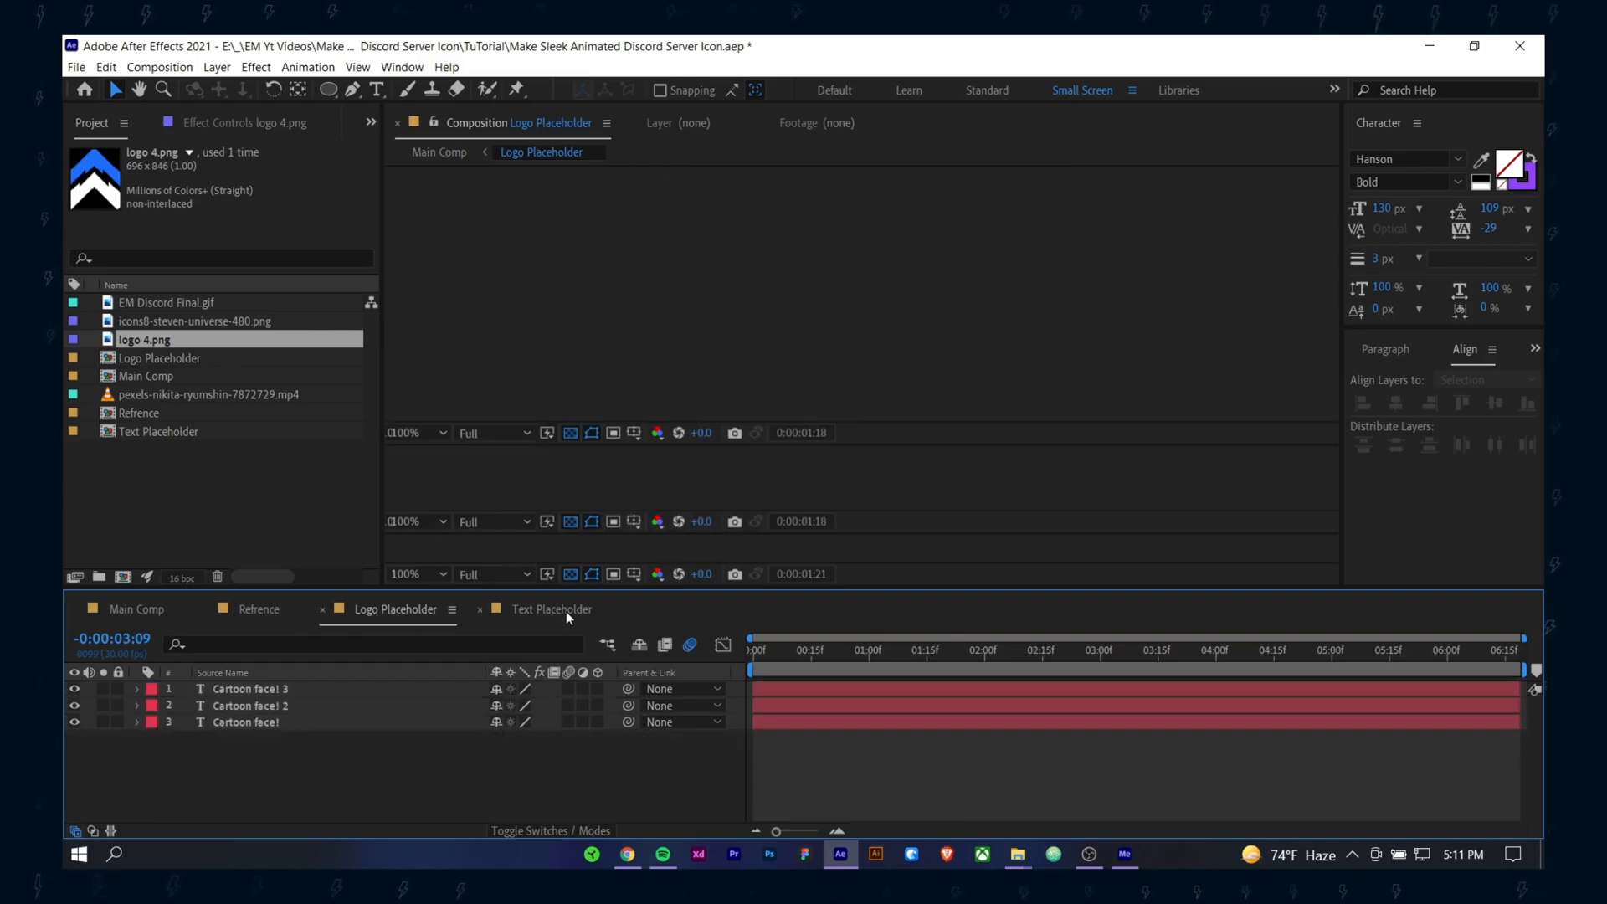
click(902, 657)
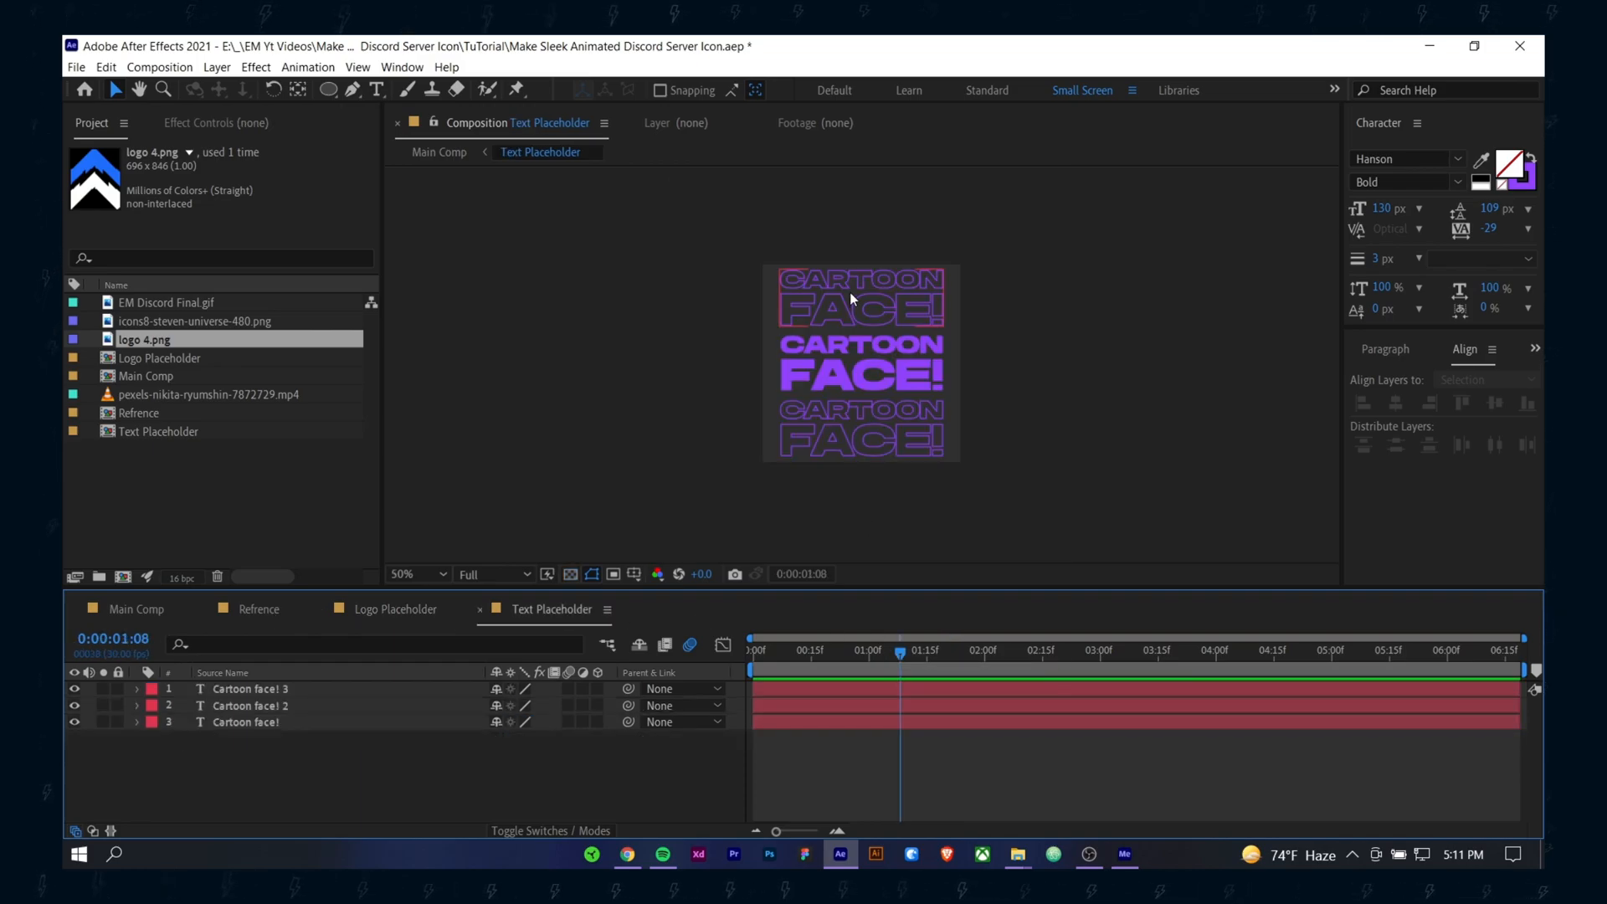
click(851, 355)
double_click(852, 355)
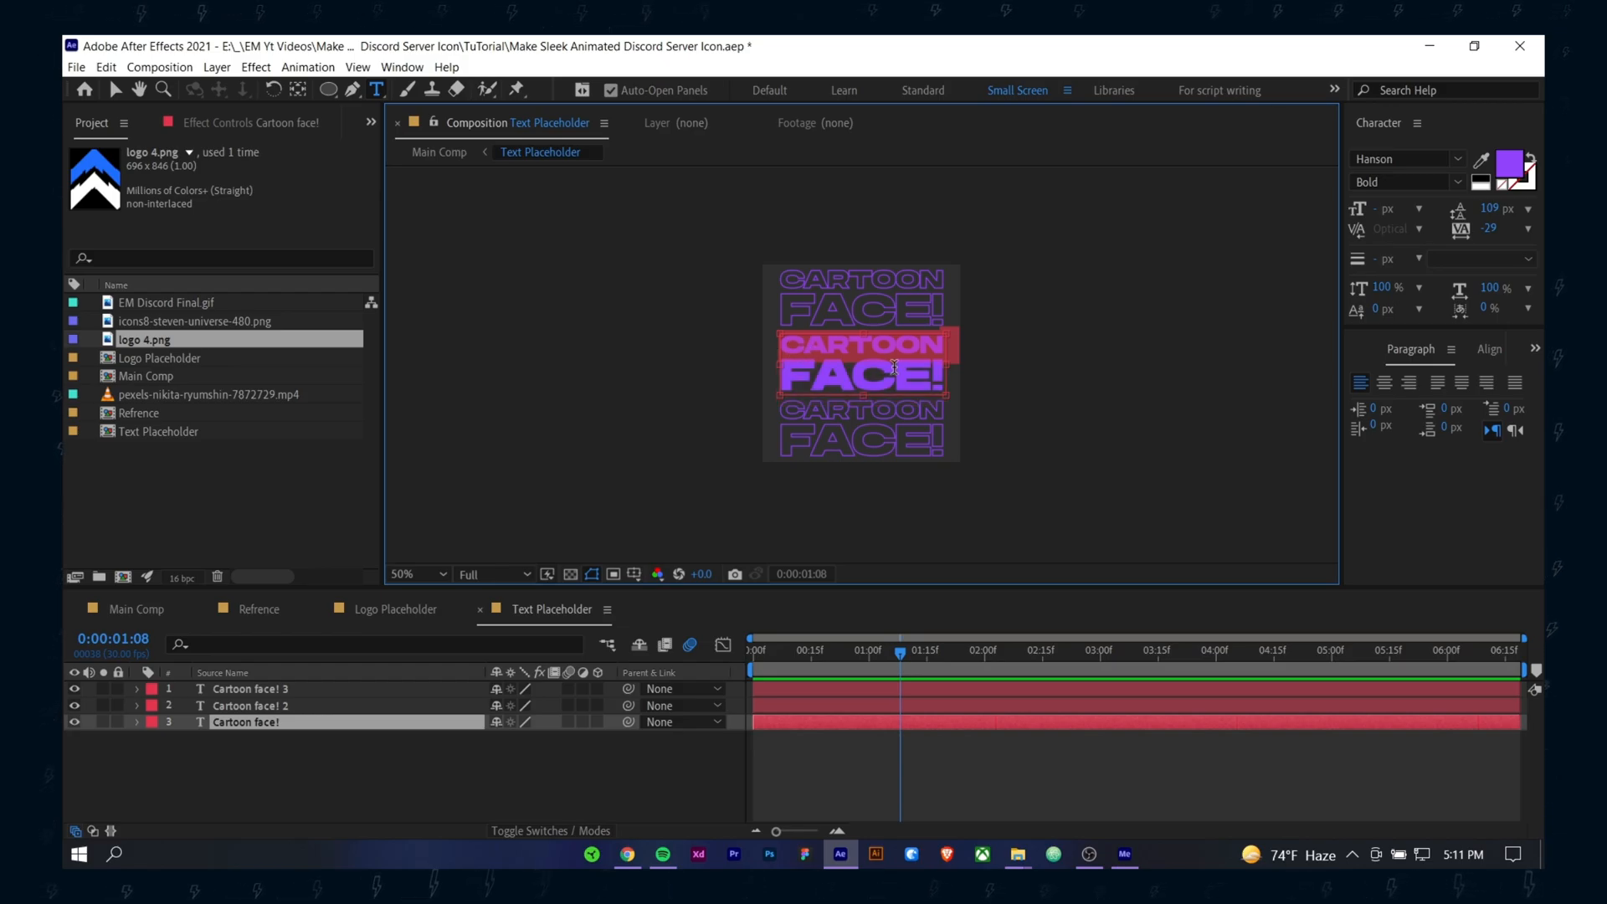
text(no)
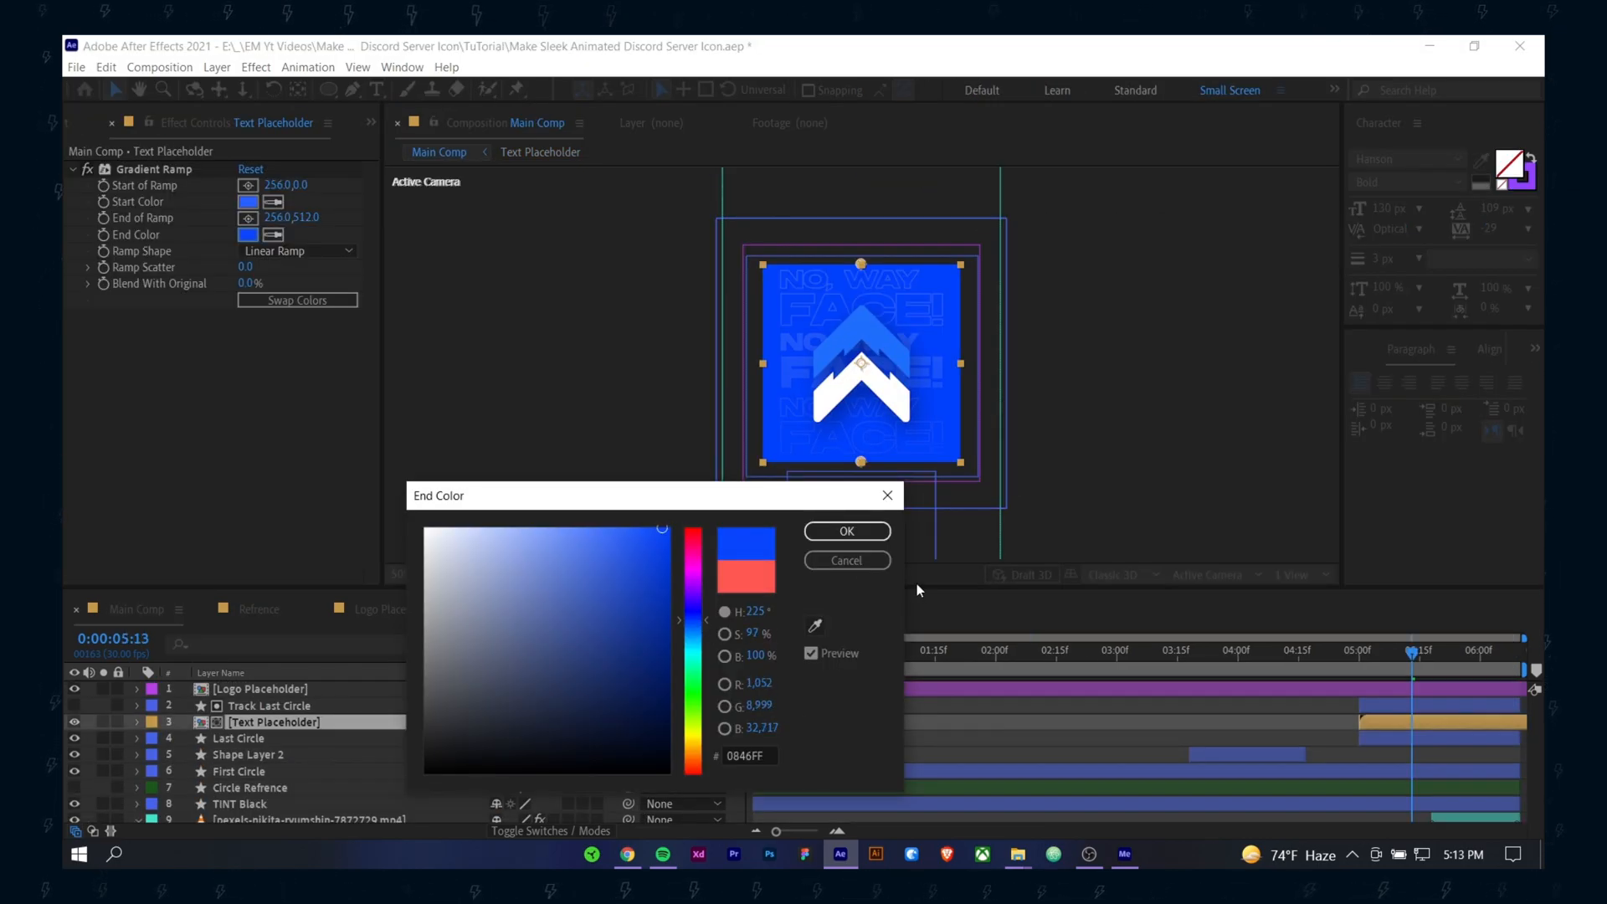
Step: Set the Text Placeholder layer's Gradient Ramp end color to 0846FF and preview Main Comp from the beginning
click(847, 531)
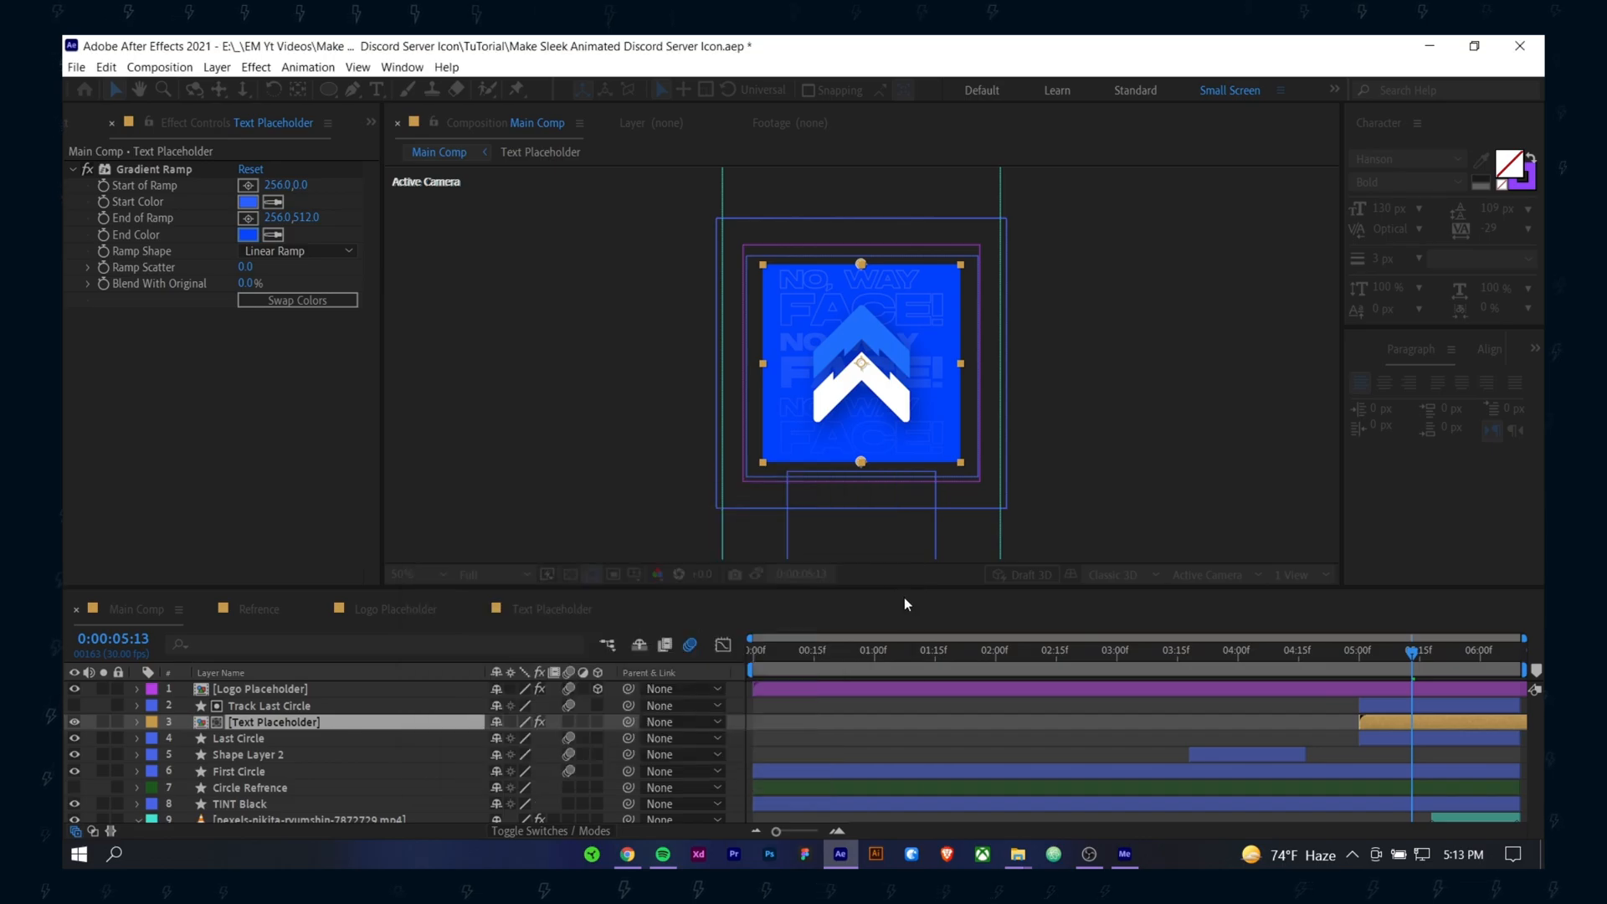
click(918, 701)
drag(790, 656, 425, 652)
key(space)
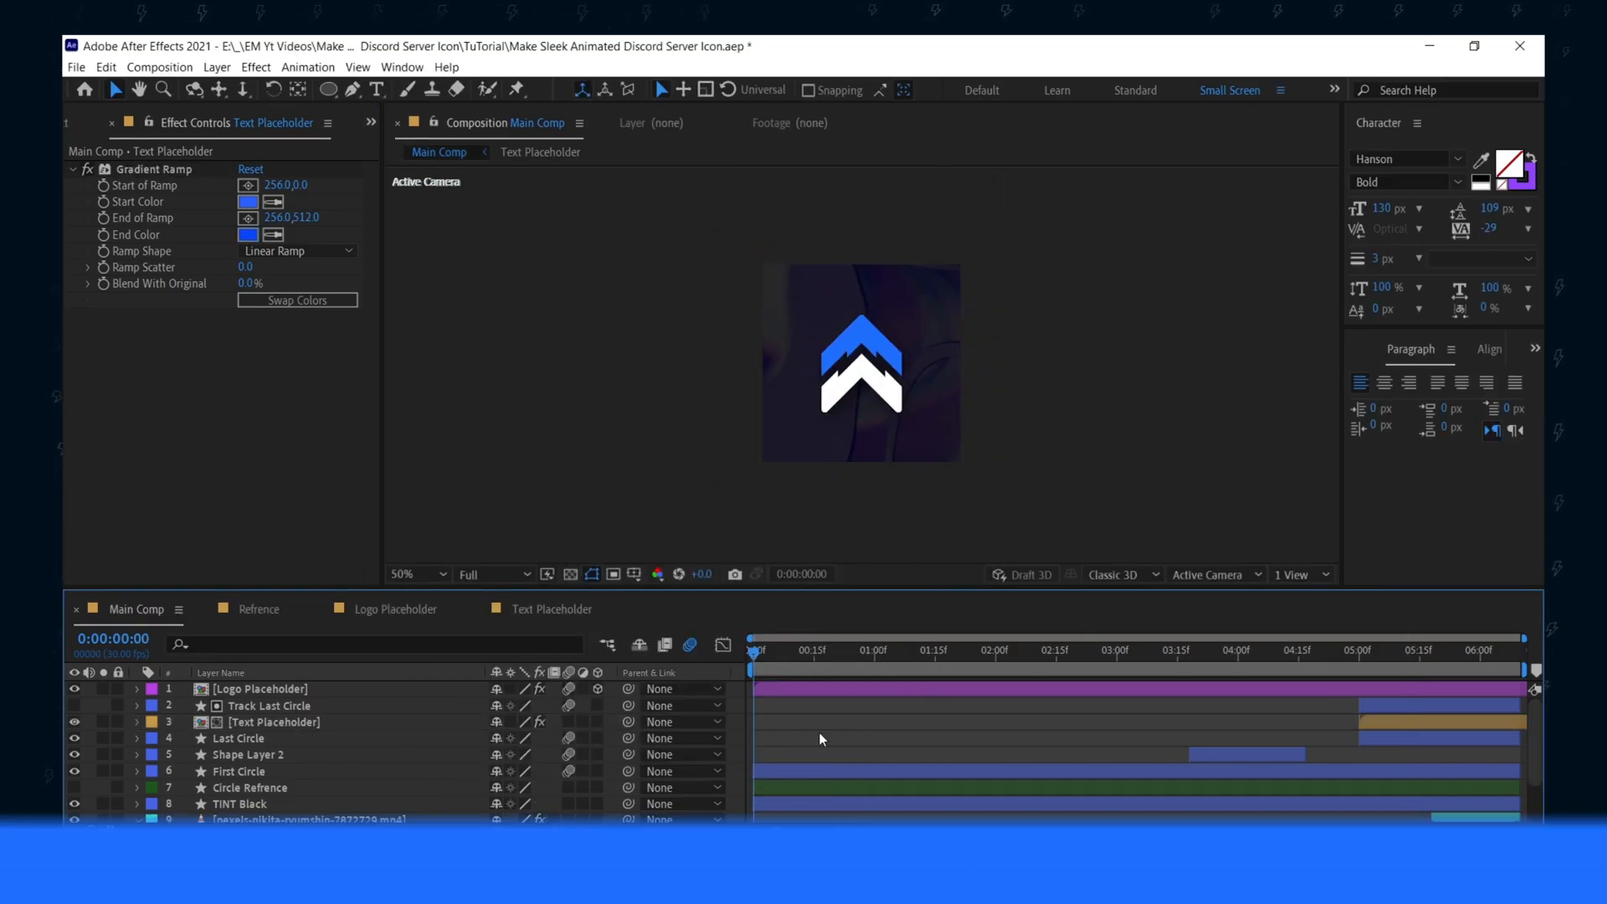